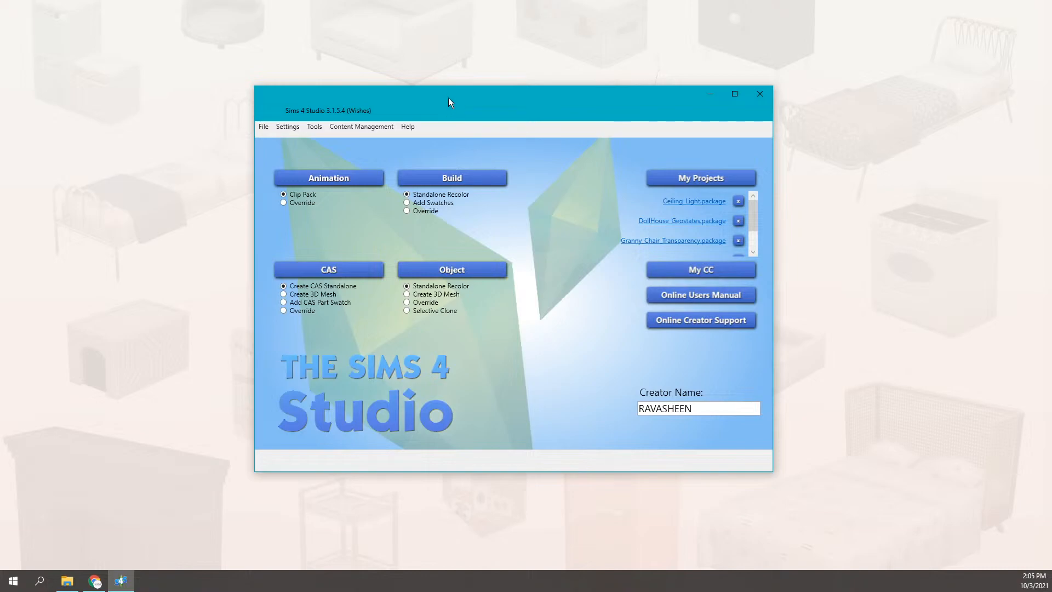
{"action": "left_click_drag", "start_coordinate": [448, 98], "coordinate": [453, 91]}
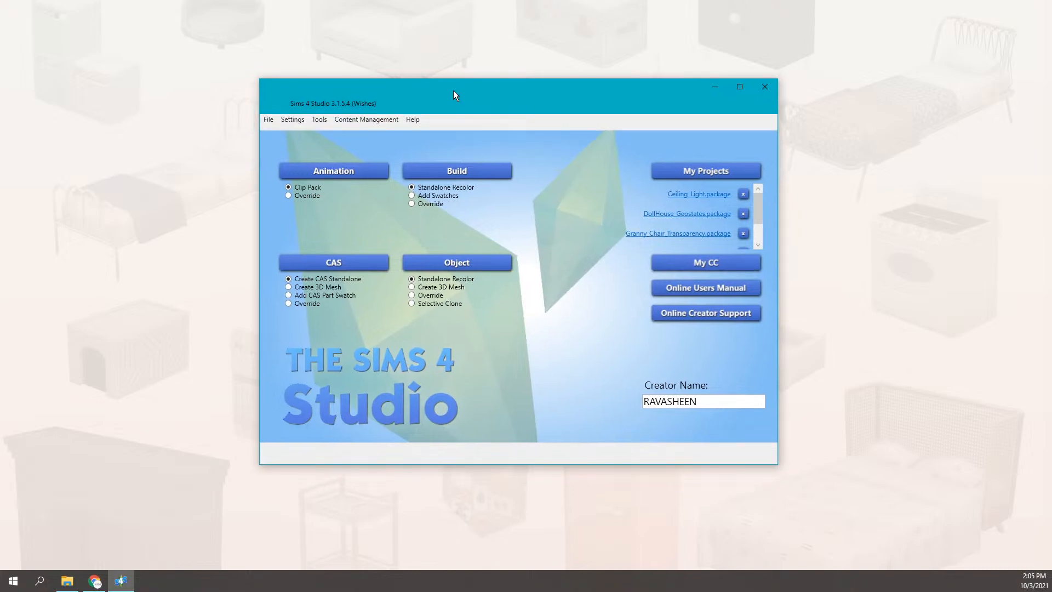
{"action": "left_click_drag", "start_coordinate": [440, 101], "coordinate": [442, 103]}
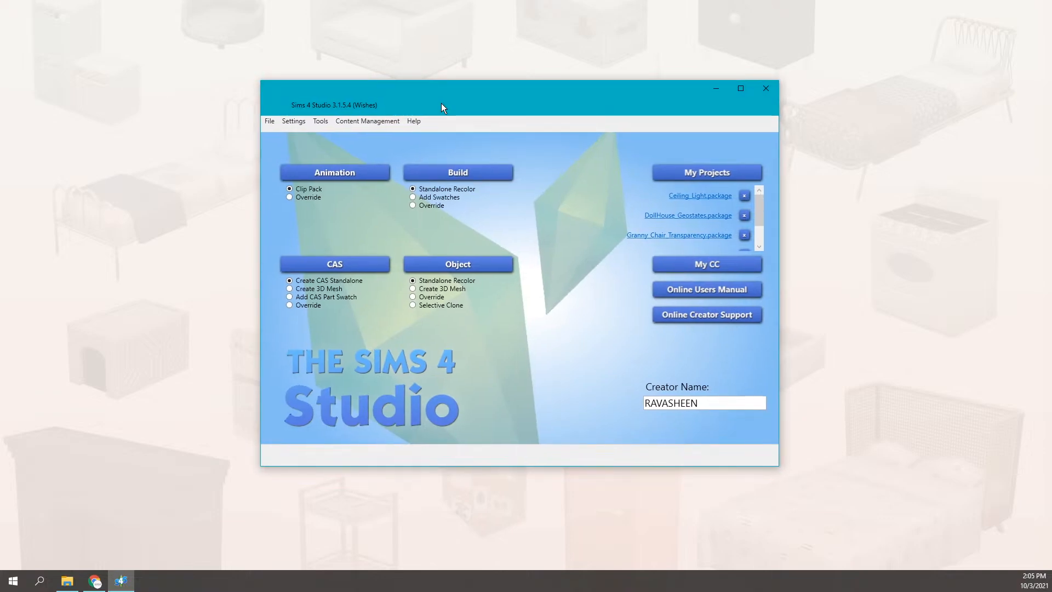
{"action": "left_click_drag", "start_coordinate": [578, 90], "coordinate": [574, 88]}
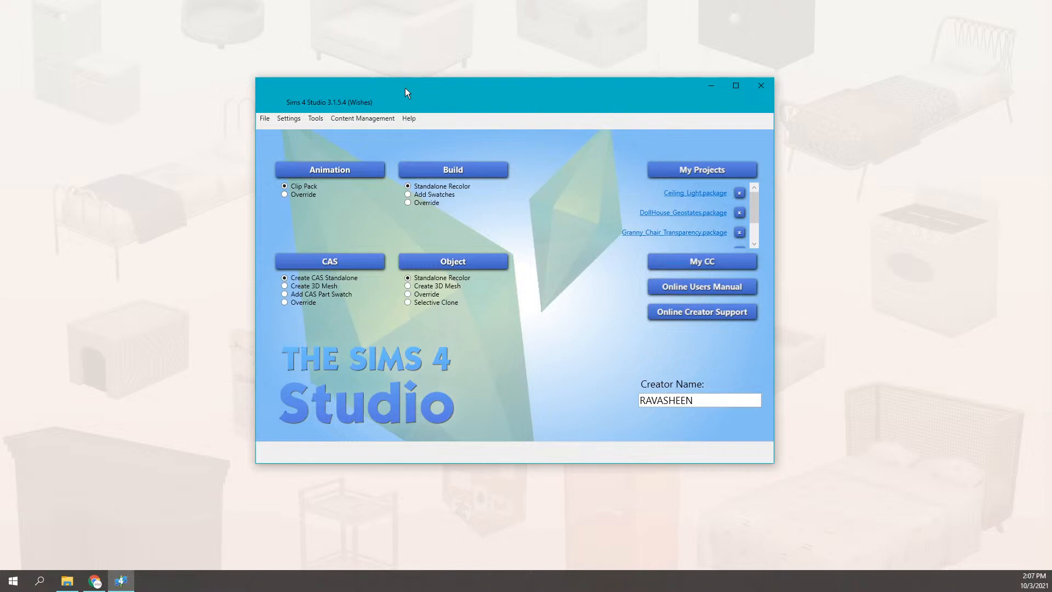
{"action": "left_click_drag", "start_coordinate": [472, 90], "coordinate": [450, 81]}
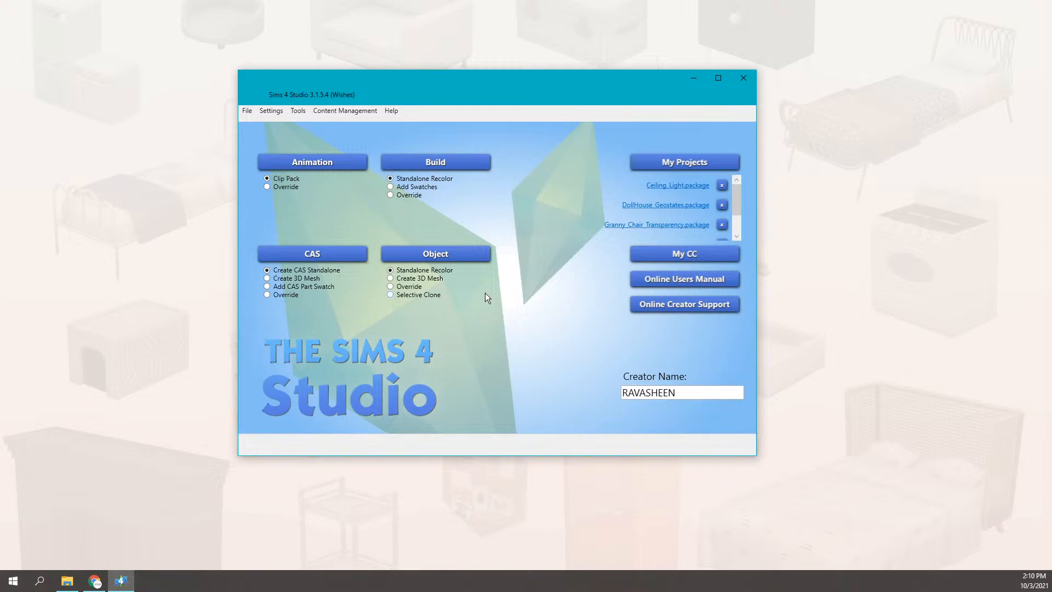
- Run the "help" cheat in the cheat console and enlarge the resulting cheat code list
{"action": "key", "text": "ctrl+shift+c"}
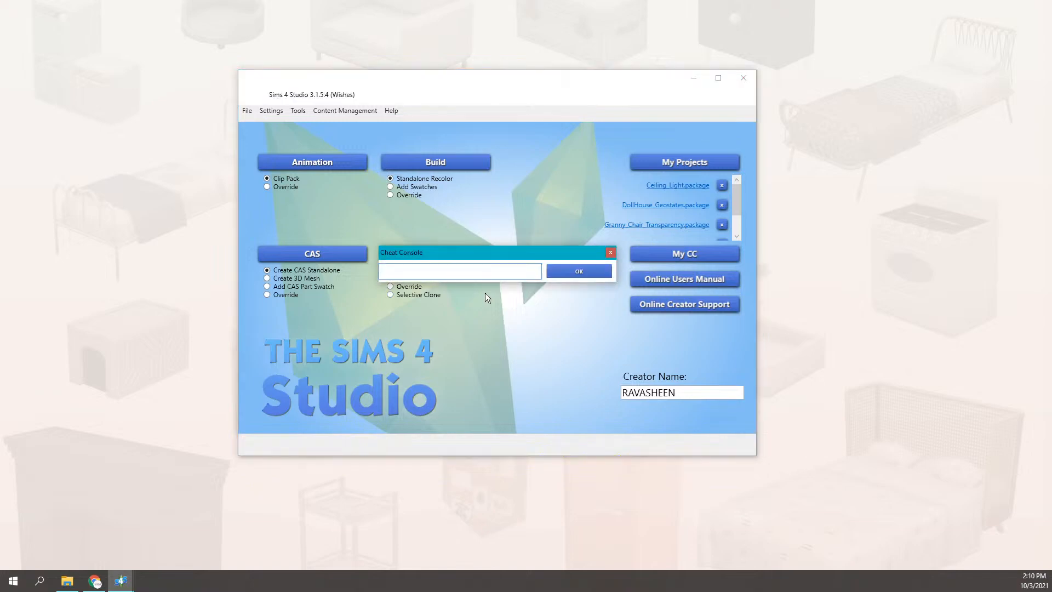
{"action": "left_click_drag", "start_coordinate": [444, 254], "coordinate": [435, 211]}
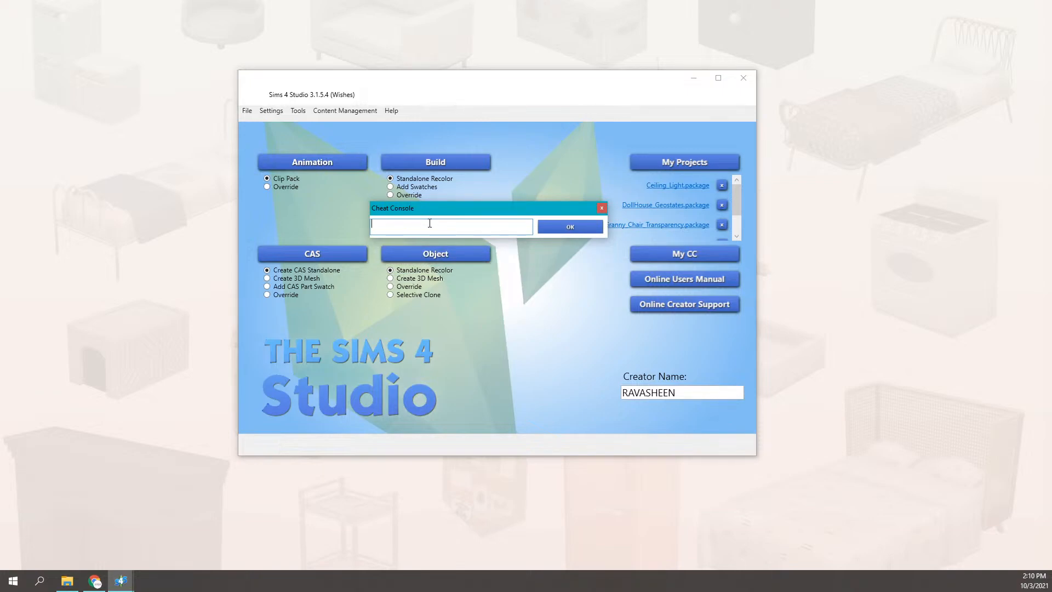
{"action": "type", "text": "help"}
{"action": "left_click", "coordinate": [585, 229]}
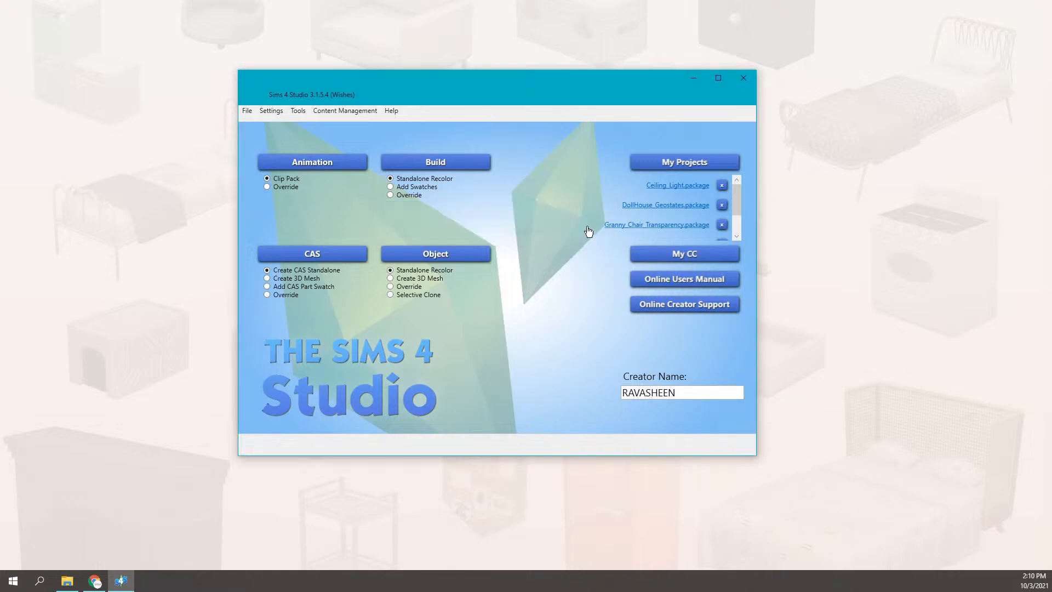
{"action": "left_click_drag", "start_coordinate": [421, 193], "coordinate": [412, 163]}
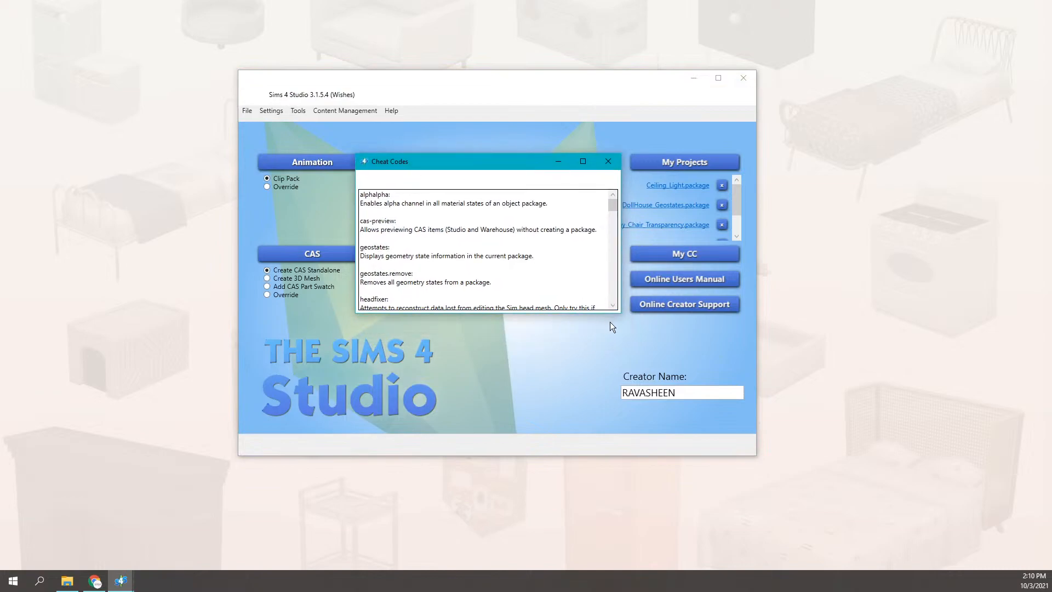
{"action": "left_click_drag", "start_coordinate": [620, 314], "coordinate": [647, 467]}
{"action": "left_click_drag", "start_coordinate": [520, 157], "coordinate": [514, 115]}
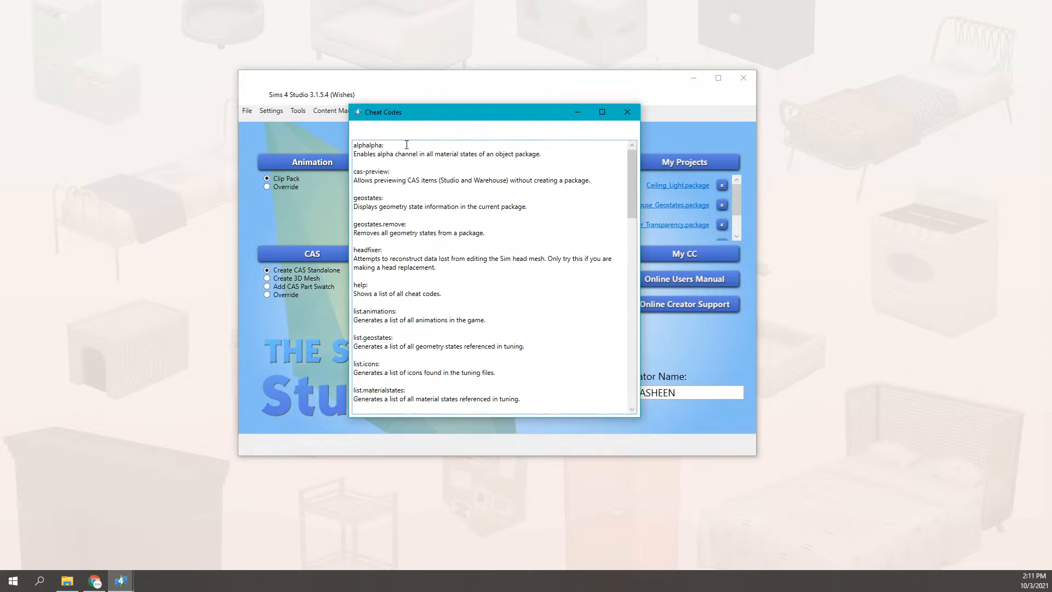
- Read through the cheat codes and their descriptions down to the end of the list, and close the list
{"action": "left_click_drag", "start_coordinate": [405, 145], "coordinate": [353, 145]}
{"action": "scroll", "coordinate": [405, 166], "scroll_direction": "down", "scroll_amount": 1}
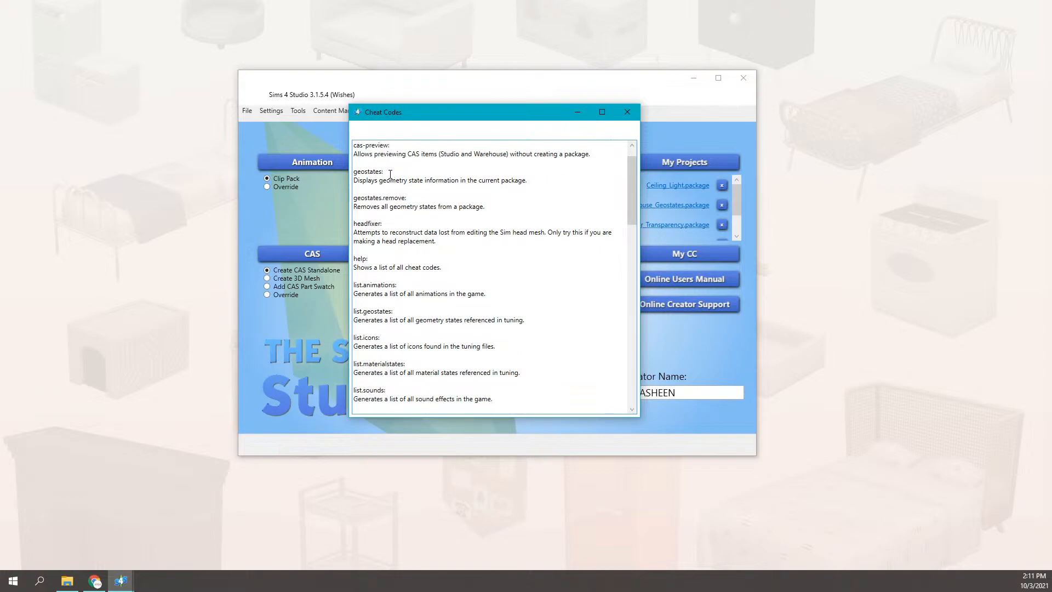
{"action": "left_click_drag", "start_coordinate": [383, 172], "coordinate": [354, 173]}
{"action": "scroll", "coordinate": [403, 181], "scroll_direction": "down", "scroll_amount": 1}
{"action": "scroll", "coordinate": [400, 158], "scroll_direction": "down", "scroll_amount": 4}
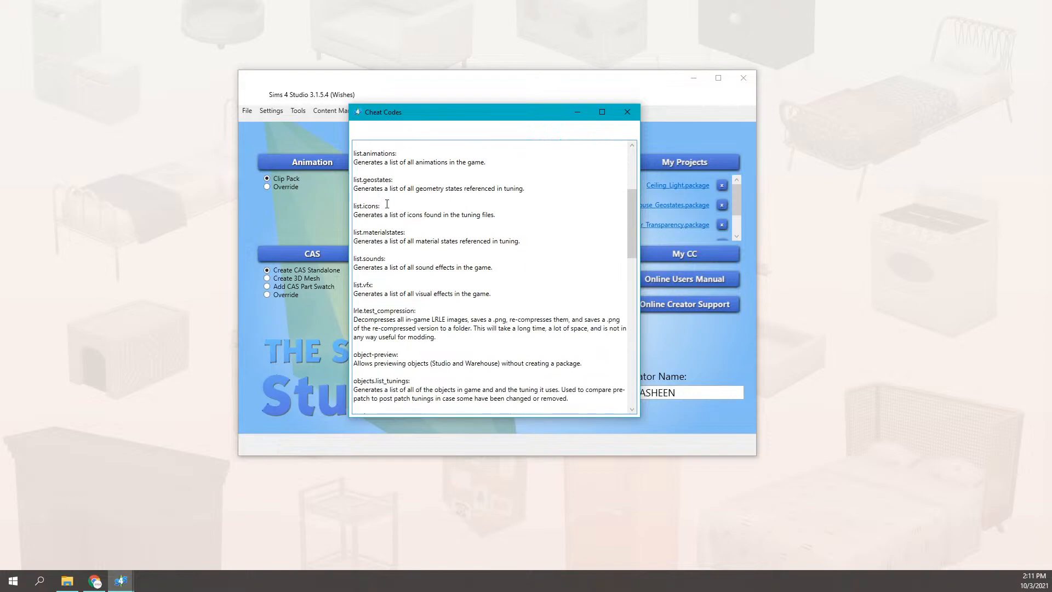
{"action": "left_click_drag", "start_coordinate": [387, 206], "coordinate": [353, 206]}
{"action": "left_click_drag", "start_coordinate": [378, 285], "coordinate": [353, 286]}
{"action": "scroll", "coordinate": [416, 241], "scroll_direction": "down", "scroll_amount": 10}
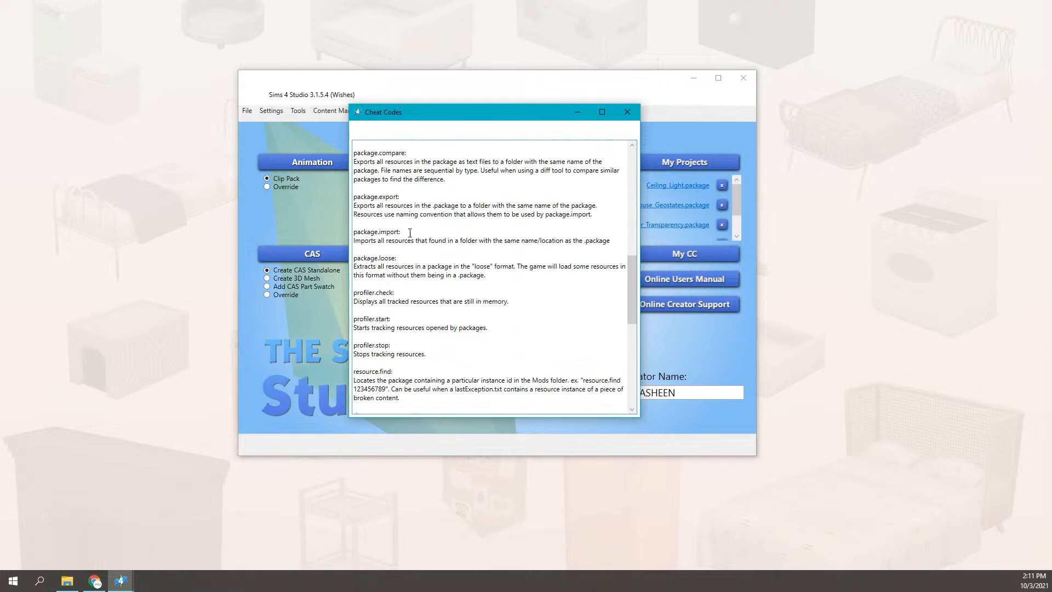
{"action": "scroll", "coordinate": [384, 240], "scroll_direction": "down", "scroll_amount": 3}
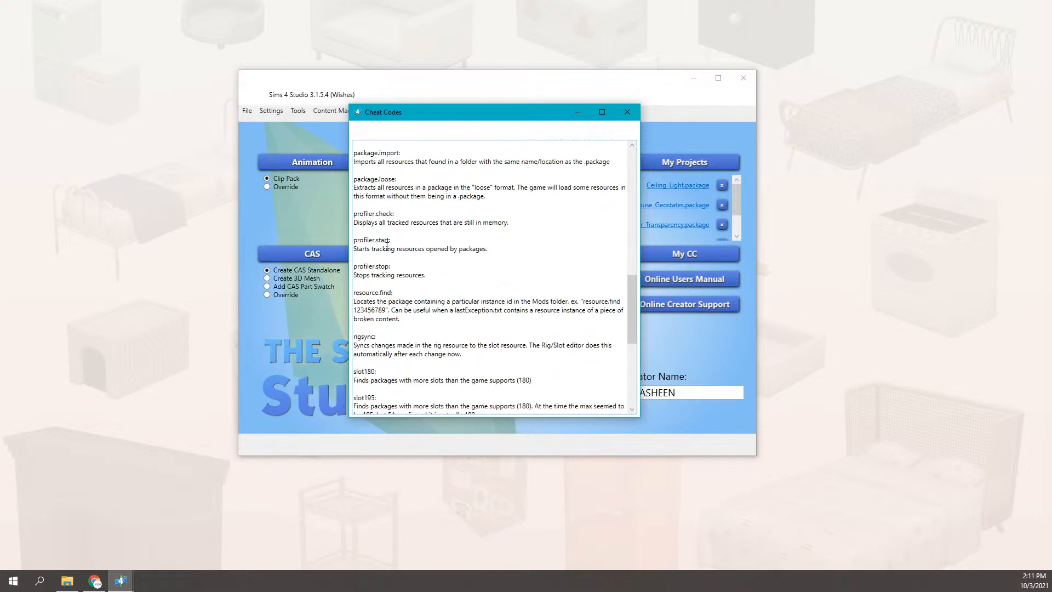
{"action": "scroll", "coordinate": [413, 318], "scroll_direction": "down", "scroll_amount": 9}
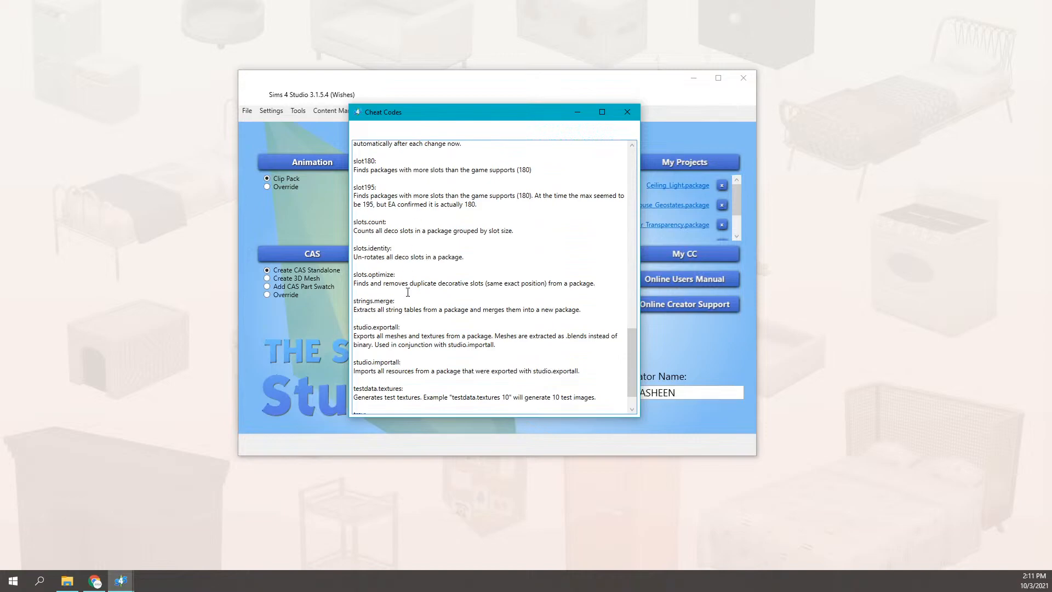
{"action": "scroll", "coordinate": [415, 294], "scroll_direction": "down", "scroll_amount": 1}
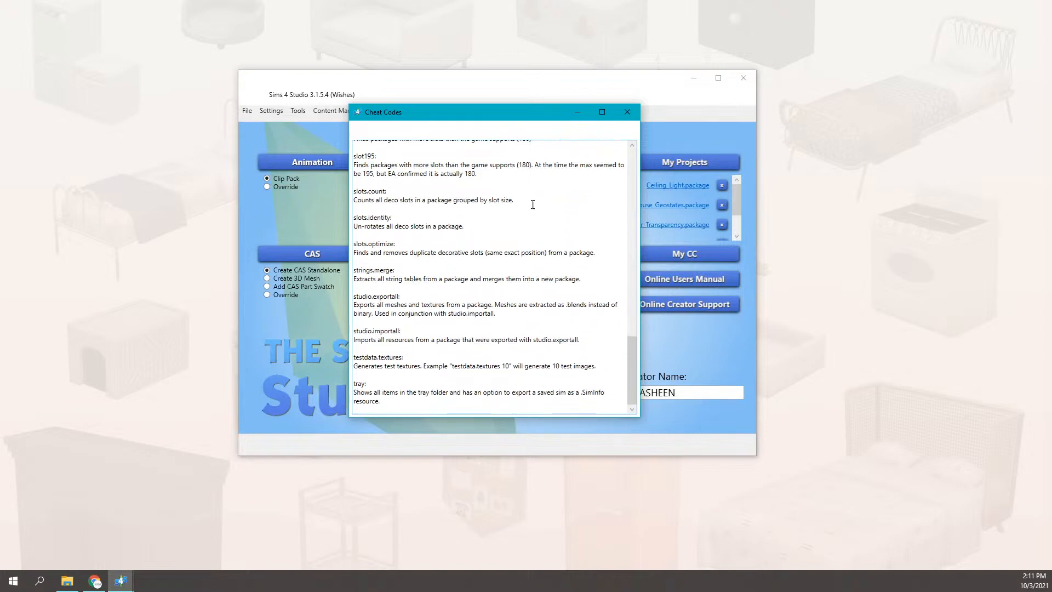
{"action": "scroll", "coordinate": [421, 264], "scroll_direction": "up", "scroll_amount": 8}
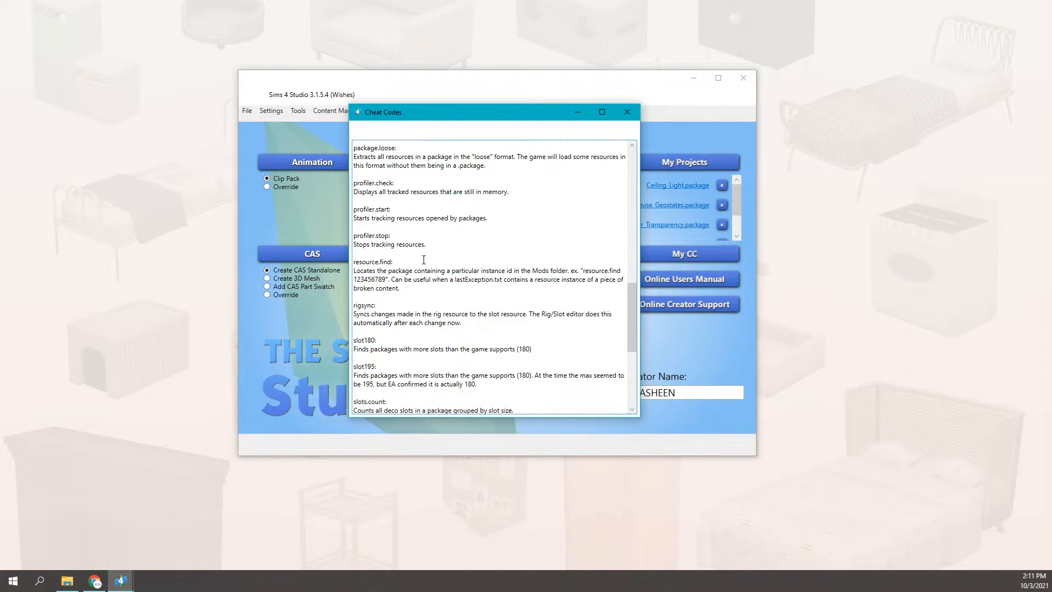
{"action": "scroll", "coordinate": [447, 189], "scroll_direction": "up", "scroll_amount": 2}
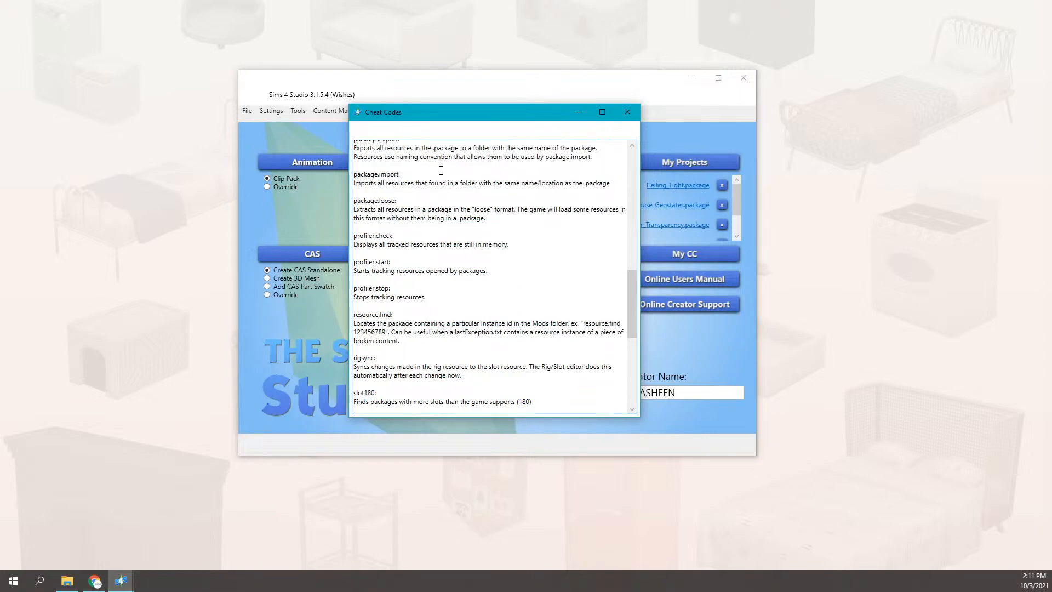
{"action": "left_click_drag", "start_coordinate": [452, 113], "coordinate": [432, 87]}
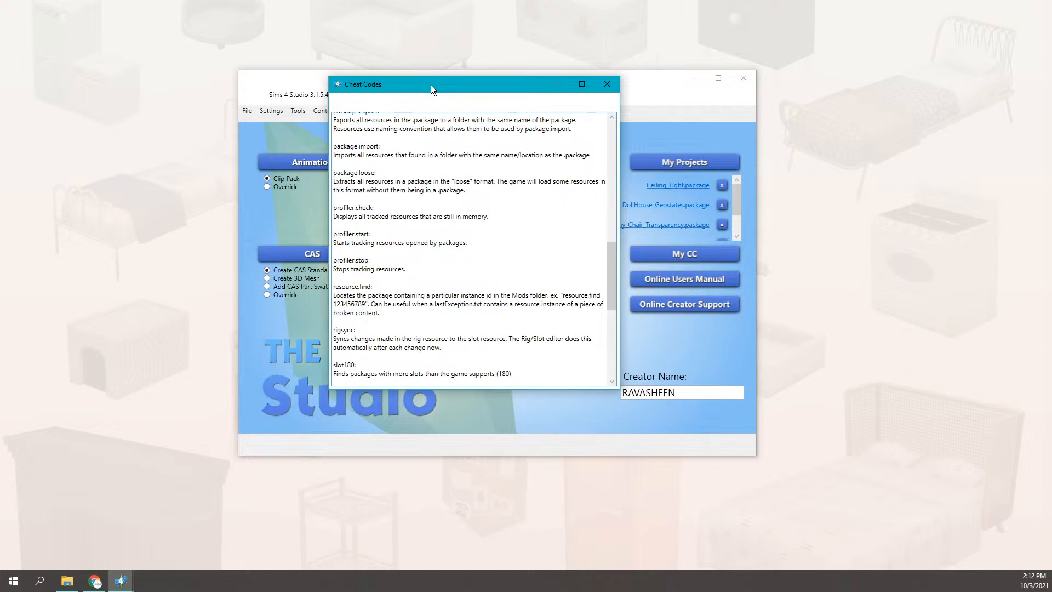
{"action": "left_click_drag", "start_coordinate": [436, 86], "coordinate": [444, 114]}
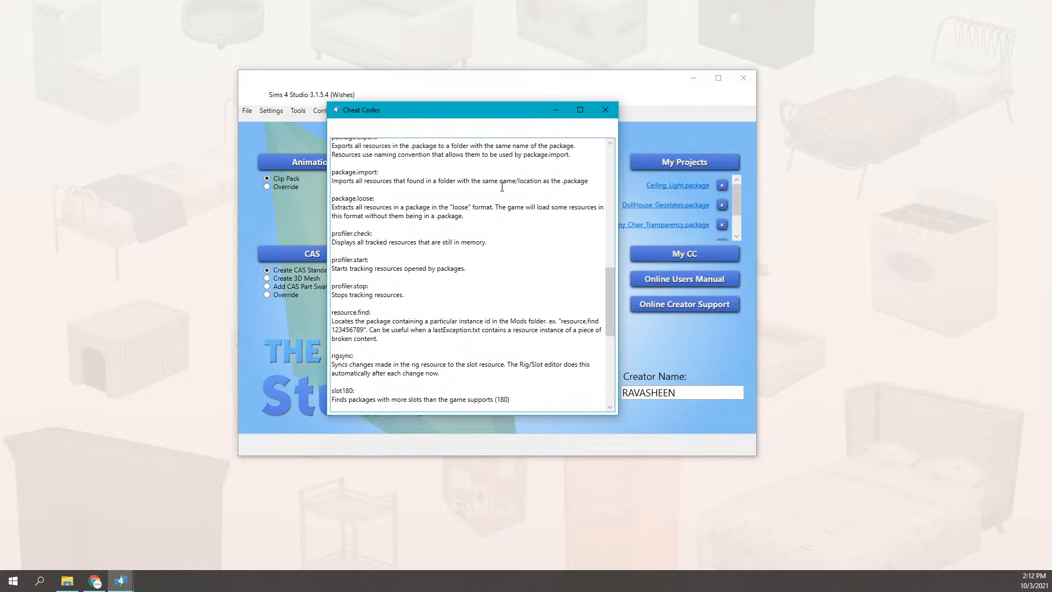
{"action": "left_click", "coordinate": [604, 109]}
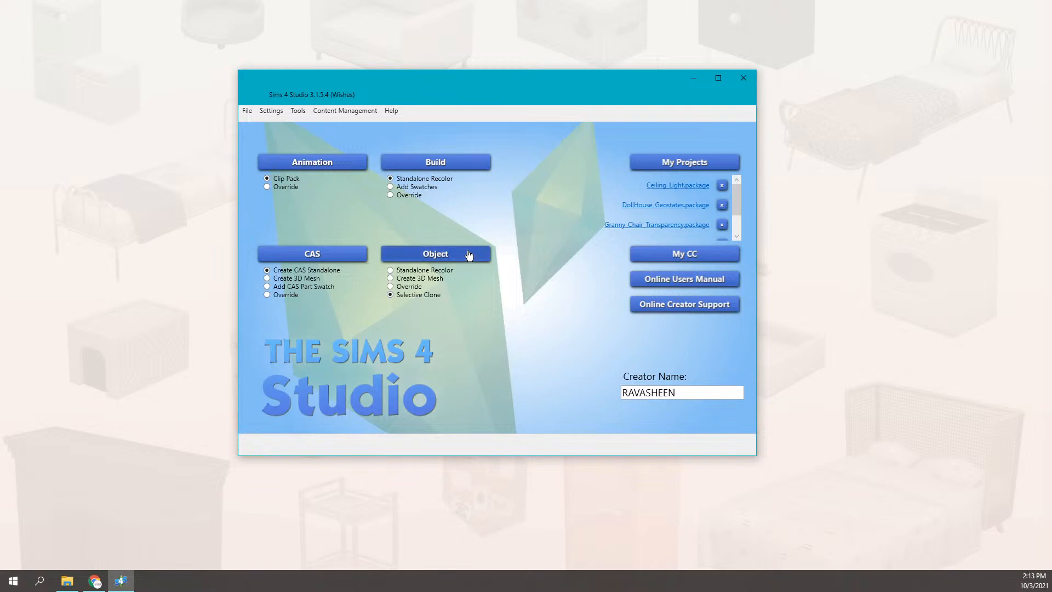
- Open the object catalog for a Selective Clone and look through the available game pack filters
{"action": "left_click", "coordinate": [466, 252]}
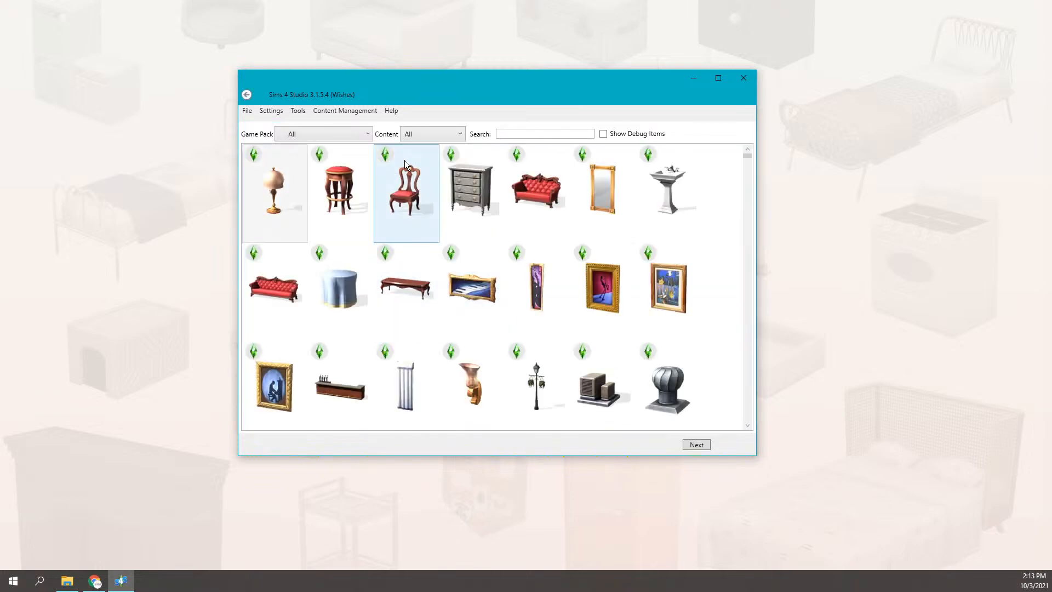
{"action": "left_click", "coordinate": [246, 95]}
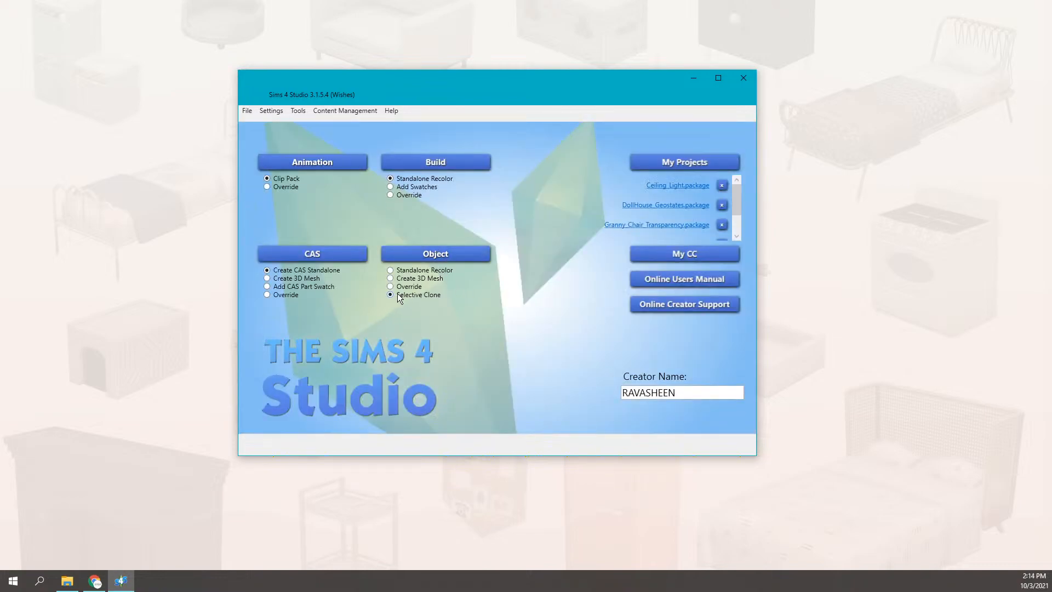
{"action": "left_click", "coordinate": [444, 252]}
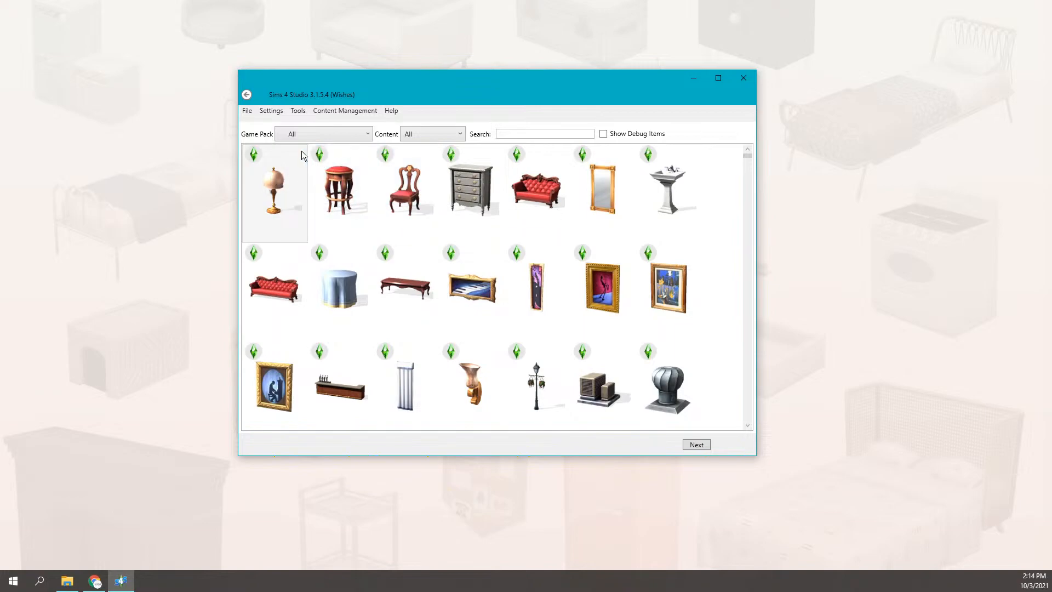
{"action": "left_click", "coordinate": [368, 134]}
{"action": "scroll", "coordinate": [357, 304], "scroll_direction": "down", "scroll_amount": 8}
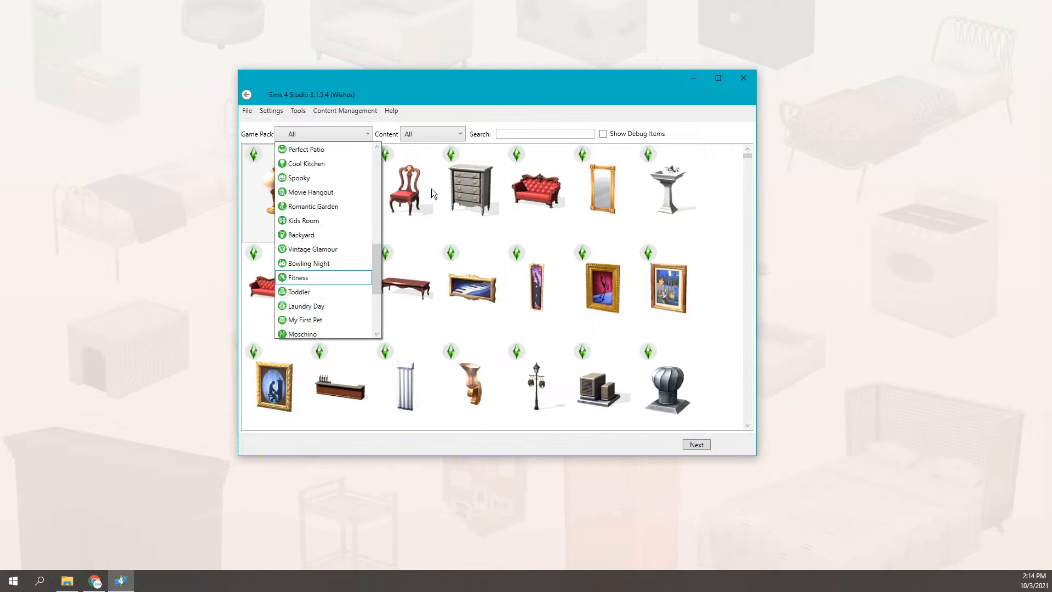
{"action": "left_click", "coordinate": [465, 134]}
- Filter the catalog to Custom content, select the "1 Group Phong Shadow LOD Drop Shadow" template, and reset the content filter to All
{"action": "left_click", "coordinate": [462, 133]}
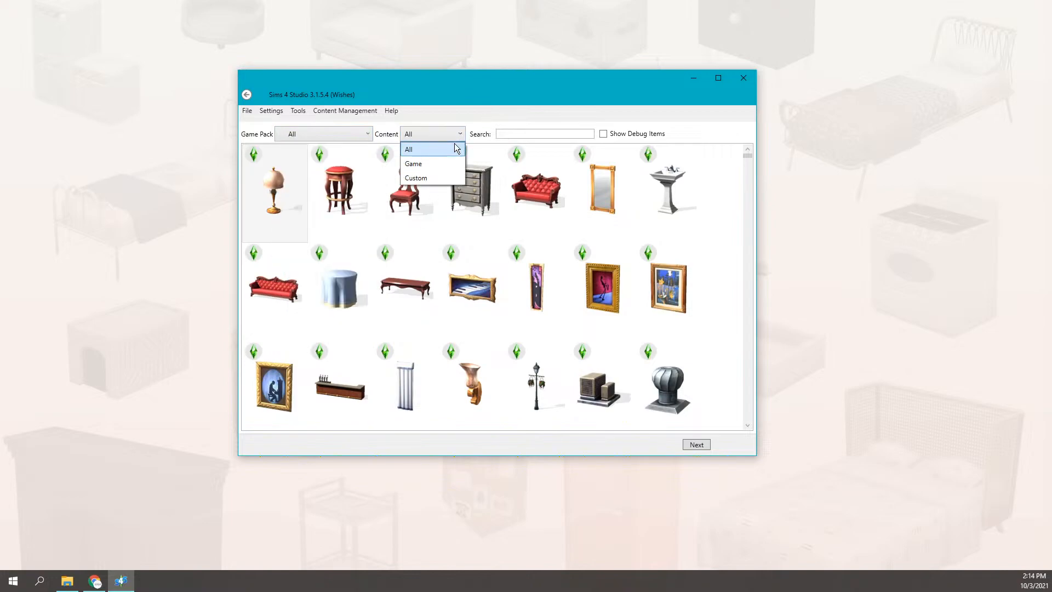
{"action": "left_click", "coordinate": [428, 179]}
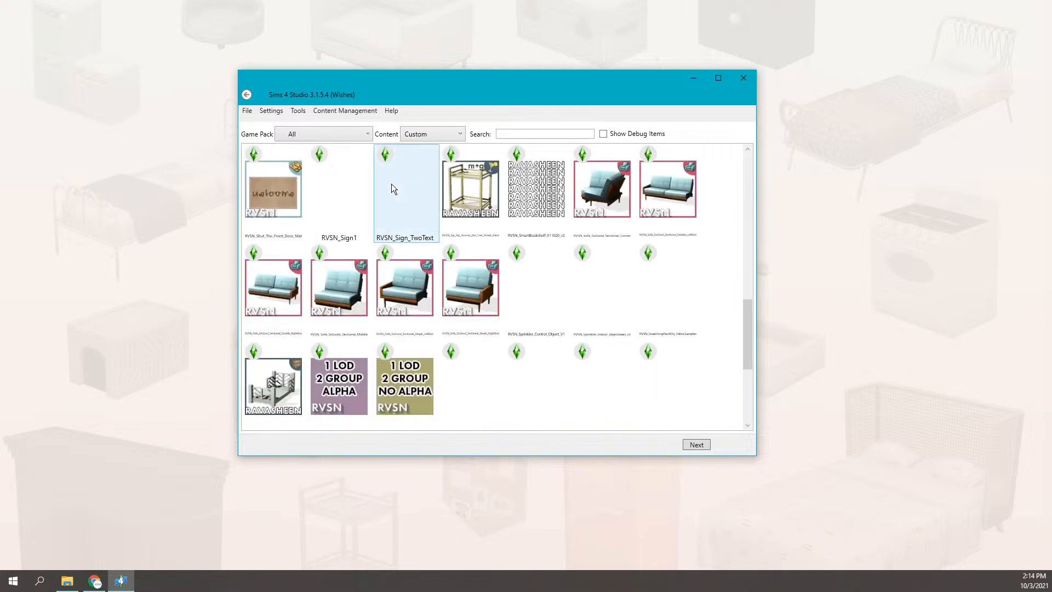
{"action": "scroll", "coordinate": [390, 192], "scroll_direction": "down", "scroll_amount": 3}
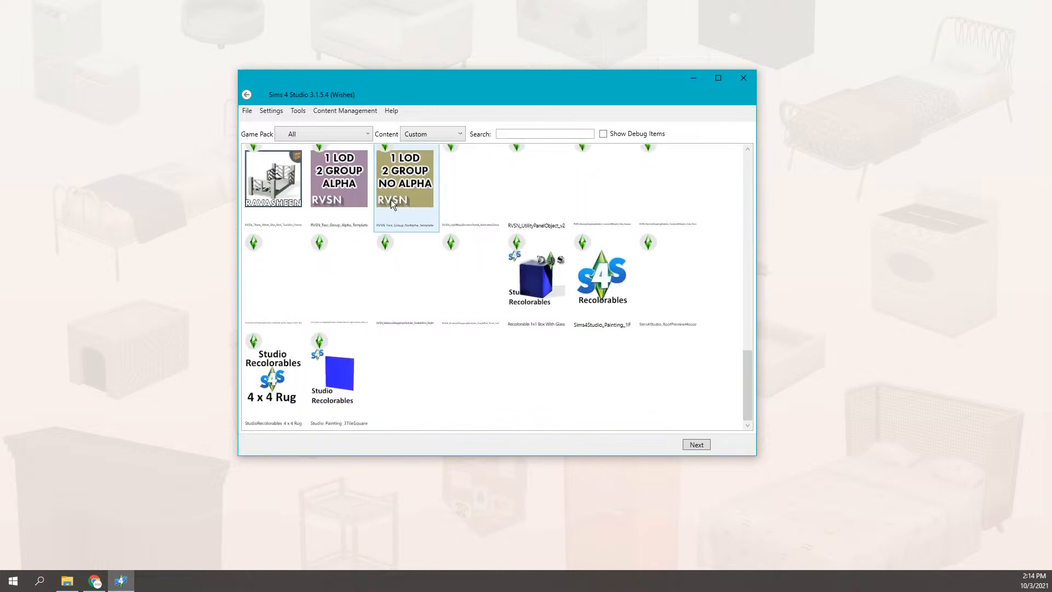
{"action": "scroll", "coordinate": [445, 255], "scroll_direction": "up", "scroll_amount": 6}
{"action": "scroll", "coordinate": [411, 285], "scroll_direction": "up", "scroll_amount": 4}
{"action": "scroll", "coordinate": [411, 286], "scroll_direction": "down", "scroll_amount": 1}
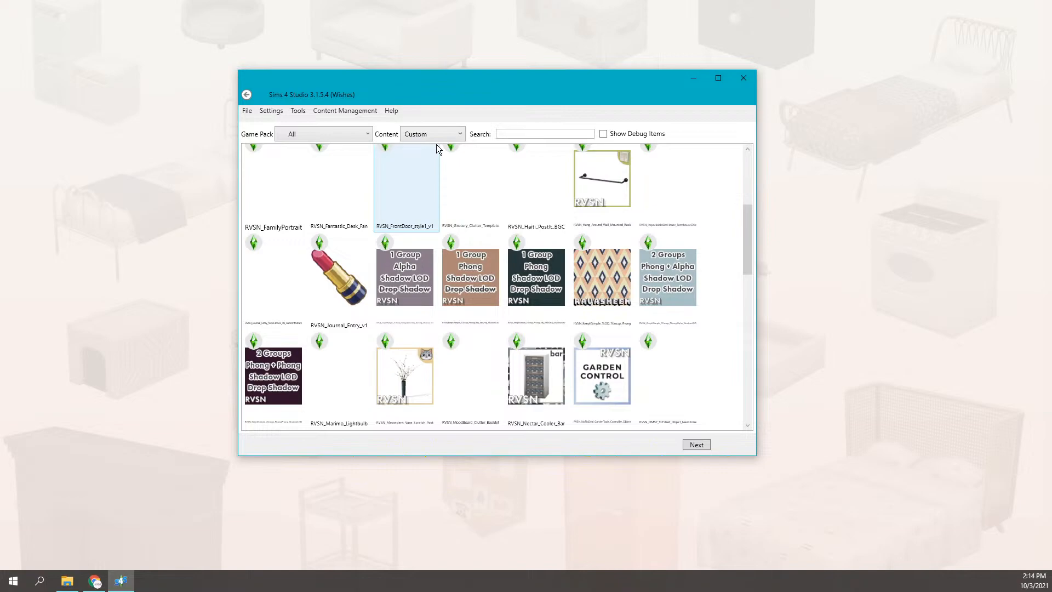
{"action": "left_click", "coordinate": [469, 272]}
{"action": "left_click", "coordinate": [525, 272]}
{"action": "left_click", "coordinate": [453, 137]}
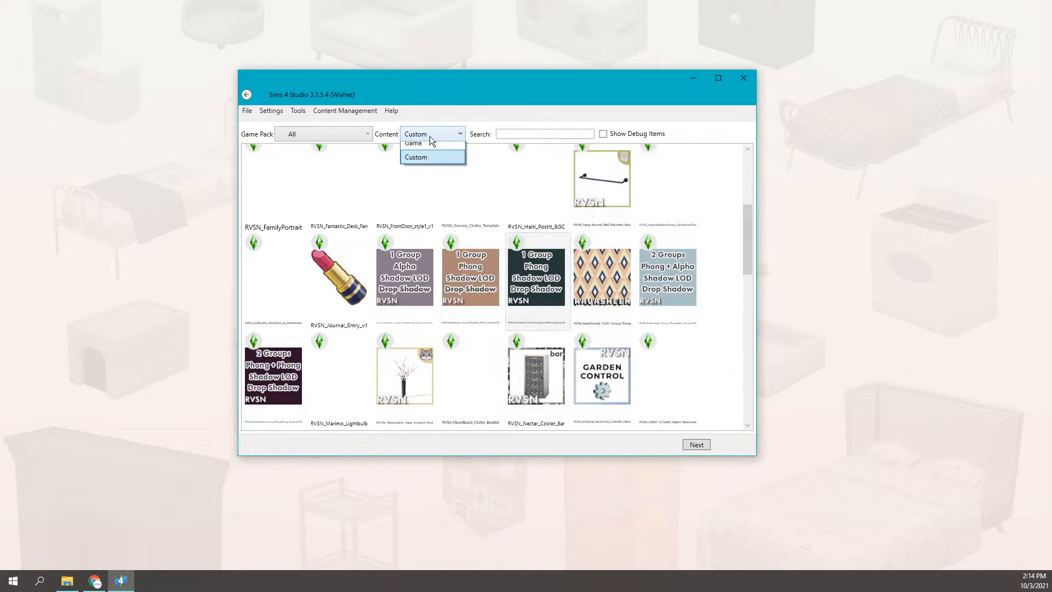
{"action": "left_click", "coordinate": [430, 154]}
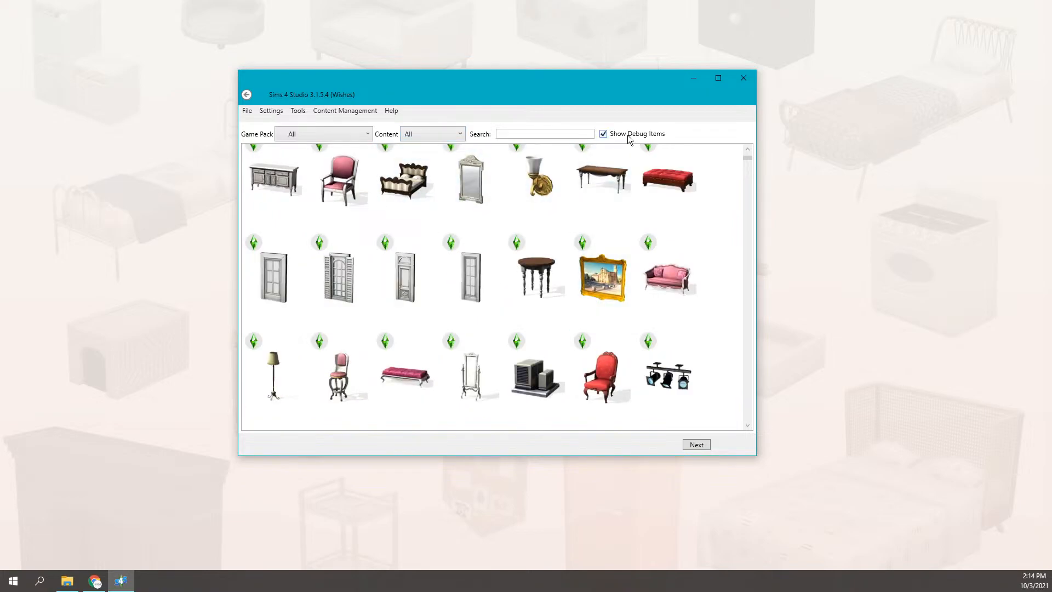
- Show the debug items in the catalog, browse through them, and hide them again
{"action": "scroll", "coordinate": [525, 202], "scroll_direction": "down", "scroll_amount": 5}
{"action": "scroll", "coordinate": [524, 202], "scroll_direction": "down", "scroll_amount": 10}
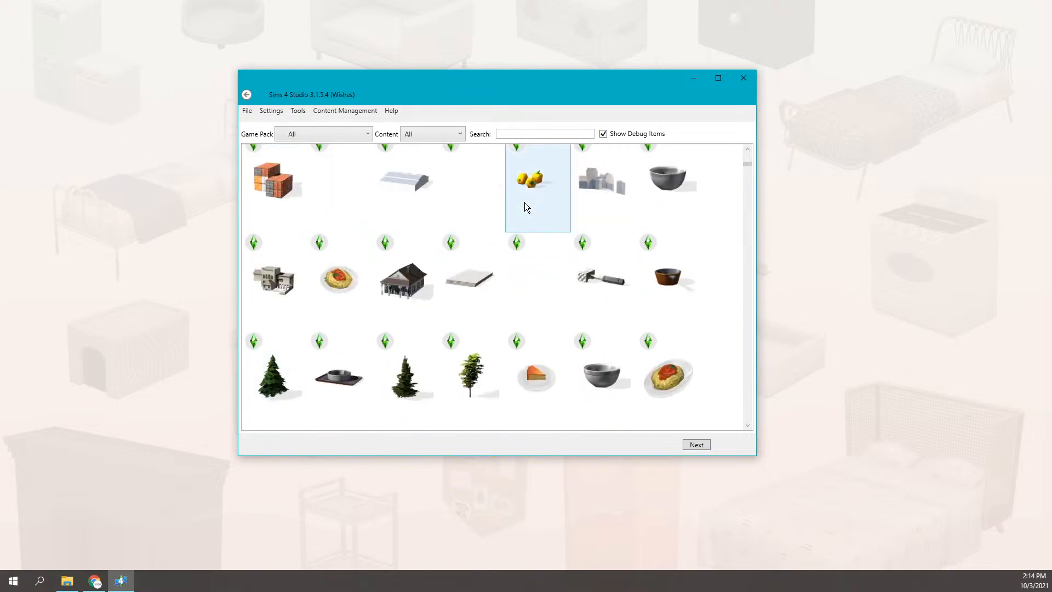
{"action": "left_click_drag", "start_coordinate": [747, 165], "coordinate": [746, 218]}
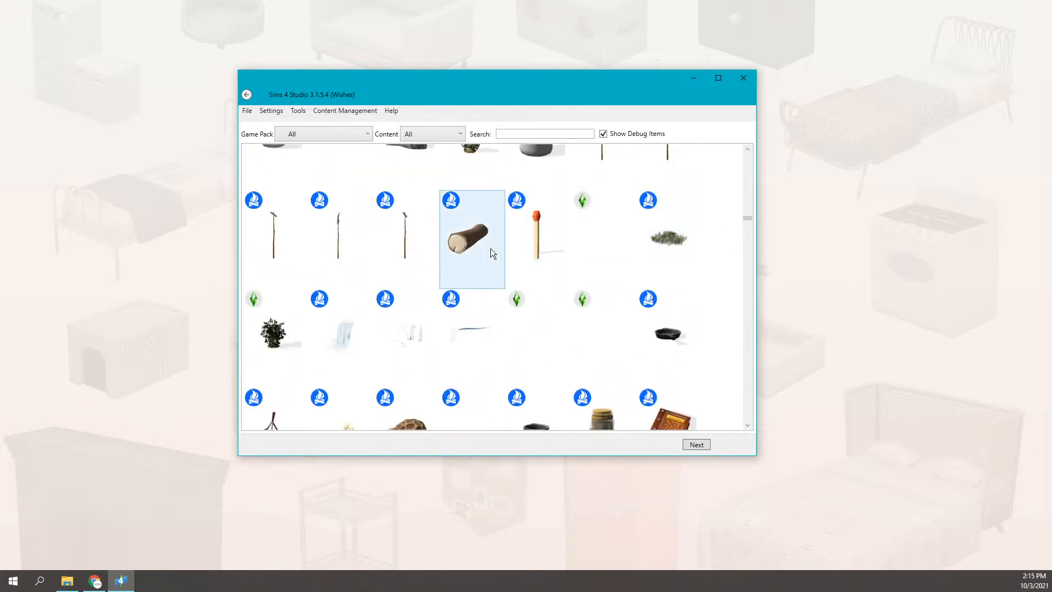
{"action": "scroll", "coordinate": [536, 224], "scroll_direction": "up", "scroll_amount": 5}
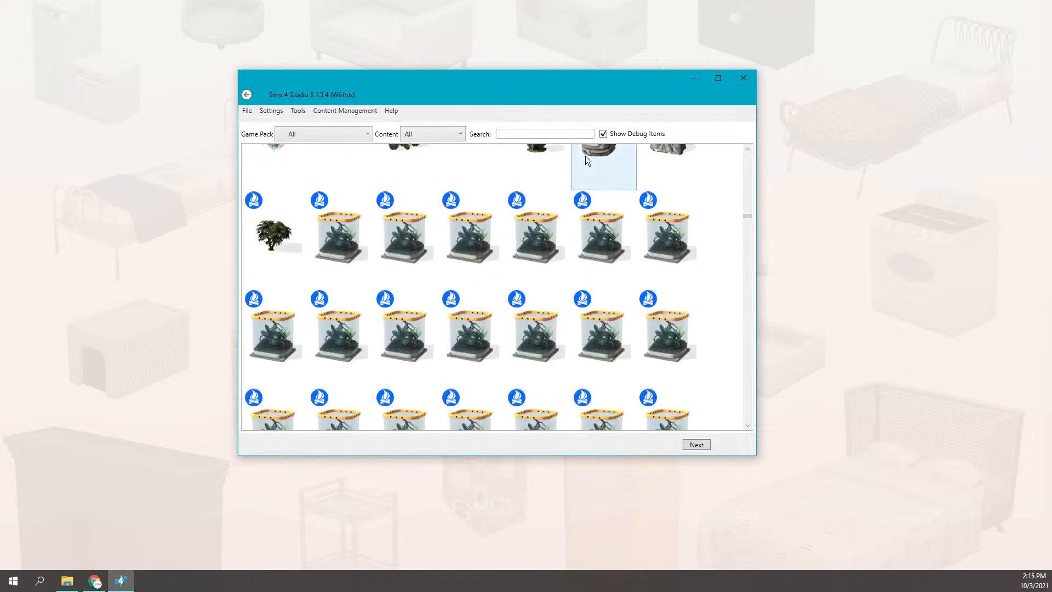
{"action": "left_click", "coordinate": [628, 135]}
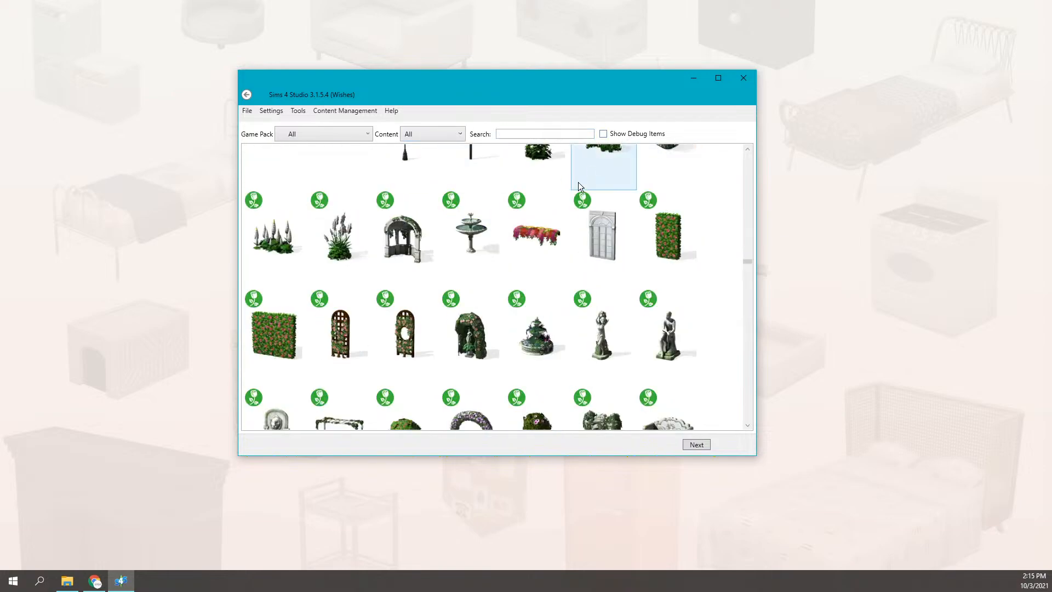
{"action": "scroll", "coordinate": [555, 225], "scroll_direction": "up", "scroll_amount": 3}
{"action": "left_click", "coordinate": [748, 252]}
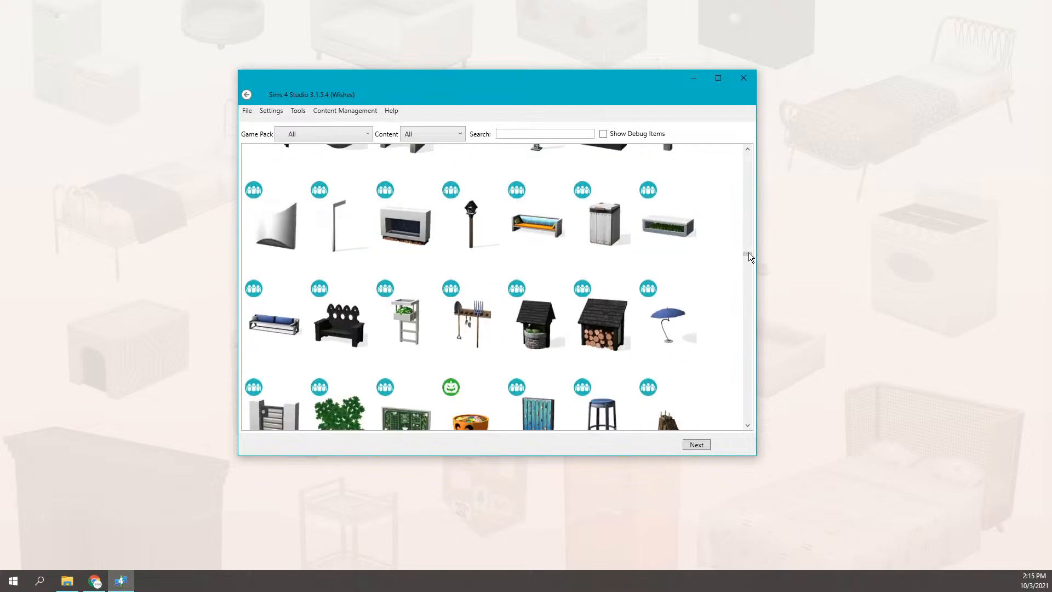
- Search the object catalog for "perfu", select the base game perfume tray, and proceed to its clone options
{"action": "left_click_drag", "start_coordinate": [748, 254], "coordinate": [748, 150]}
{"action": "left_click", "coordinate": [546, 133]}
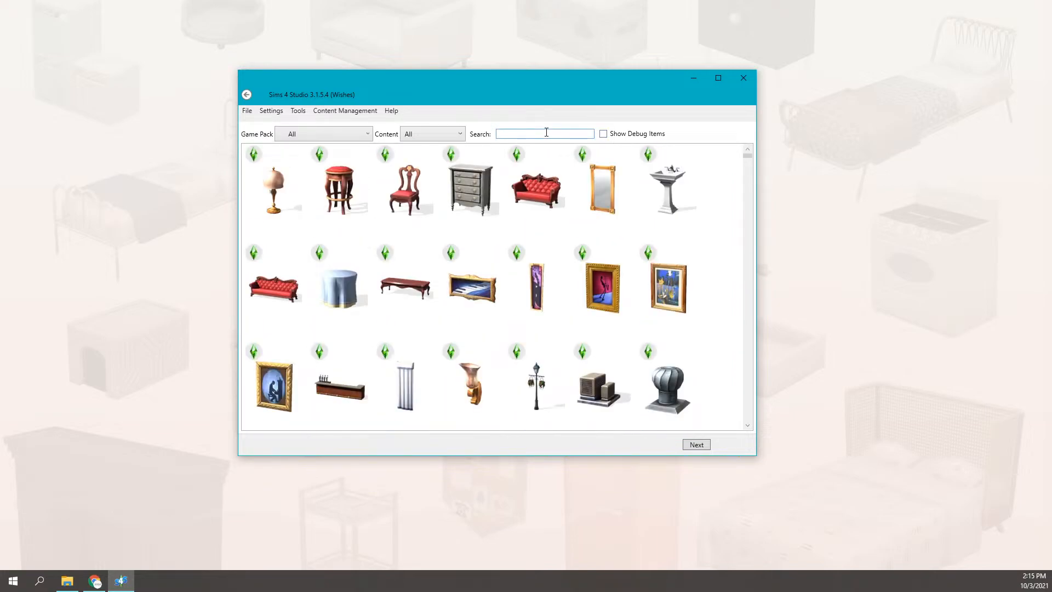
{"action": "type", "text": "perfu"}
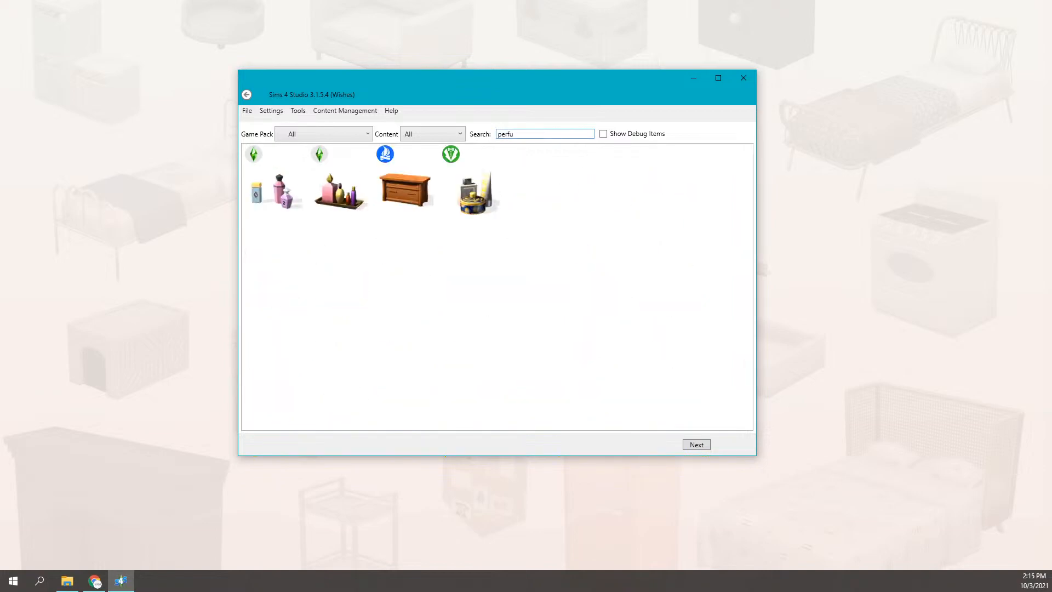
{"action": "left_click", "coordinate": [328, 191]}
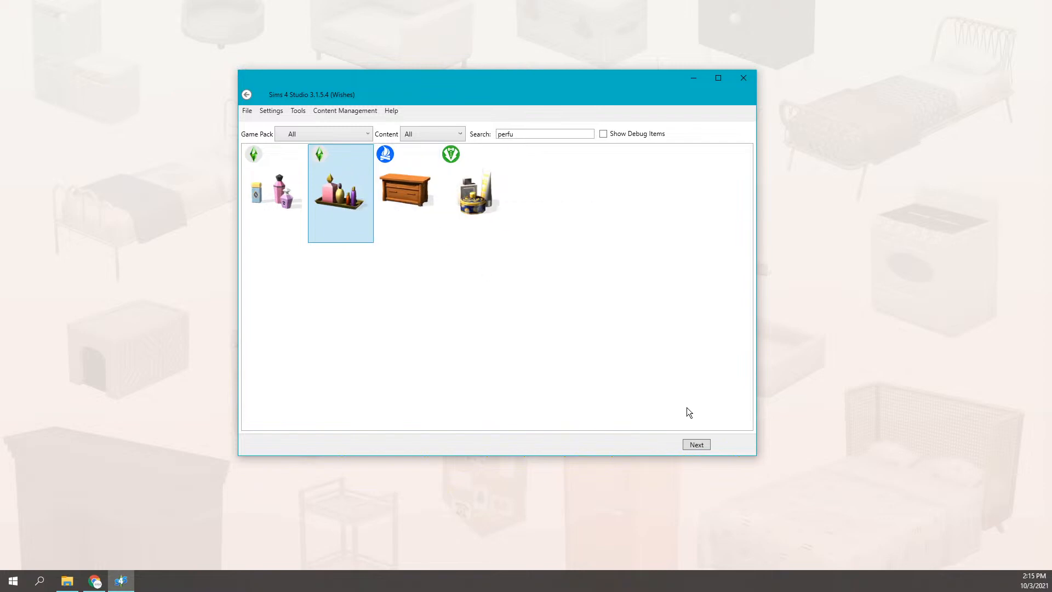
{"action": "left_click", "coordinate": [702, 444]}
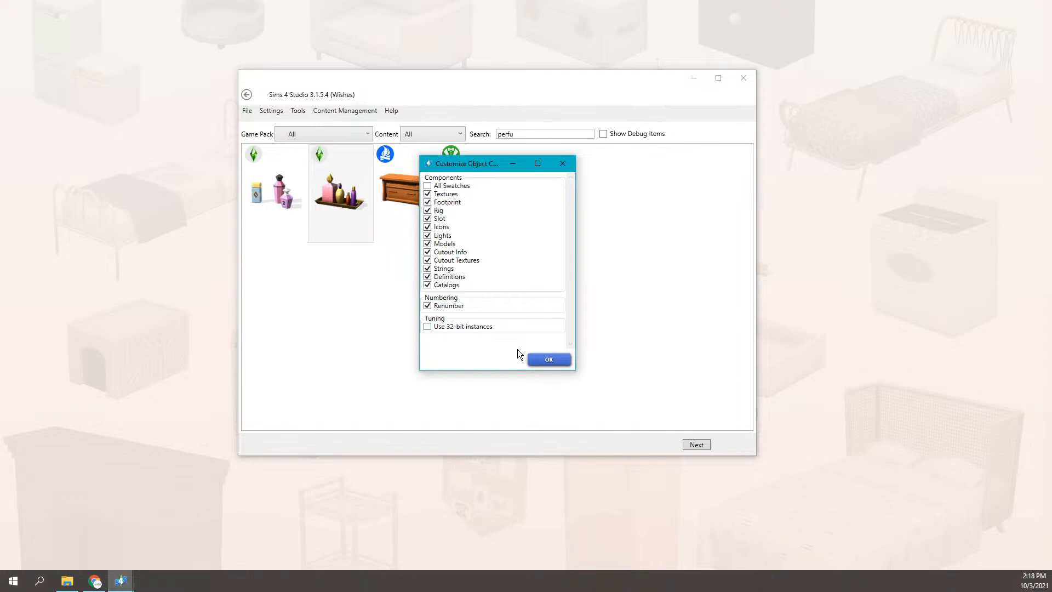
- Accept the default clone components and save the package as Perfume_Bottles in the S4S_100321 pkg_export folder
{"action": "left_click", "coordinate": [559, 360]}
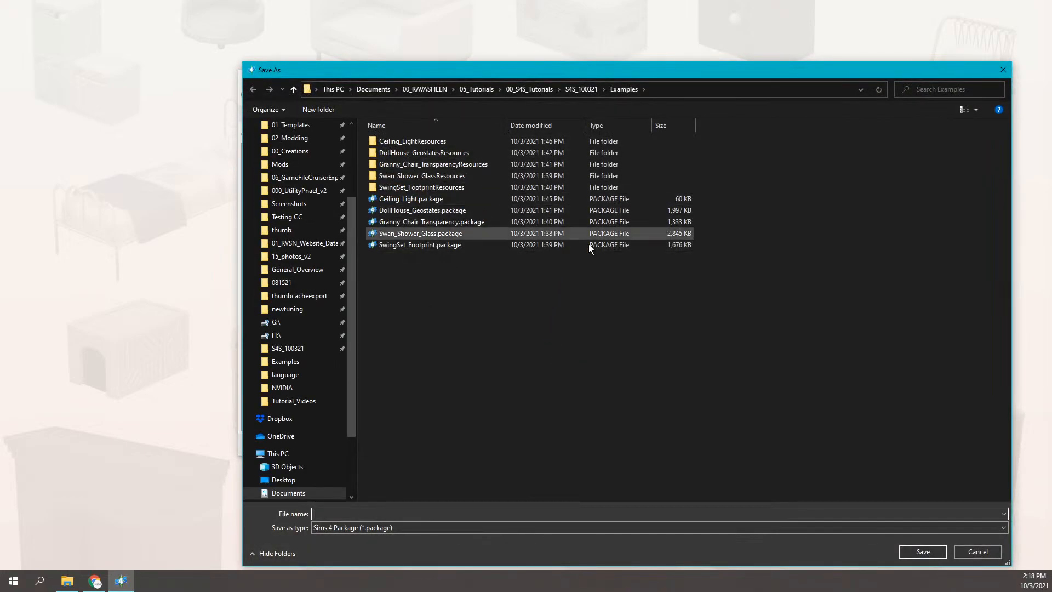
{"action": "left_click", "coordinate": [581, 89]}
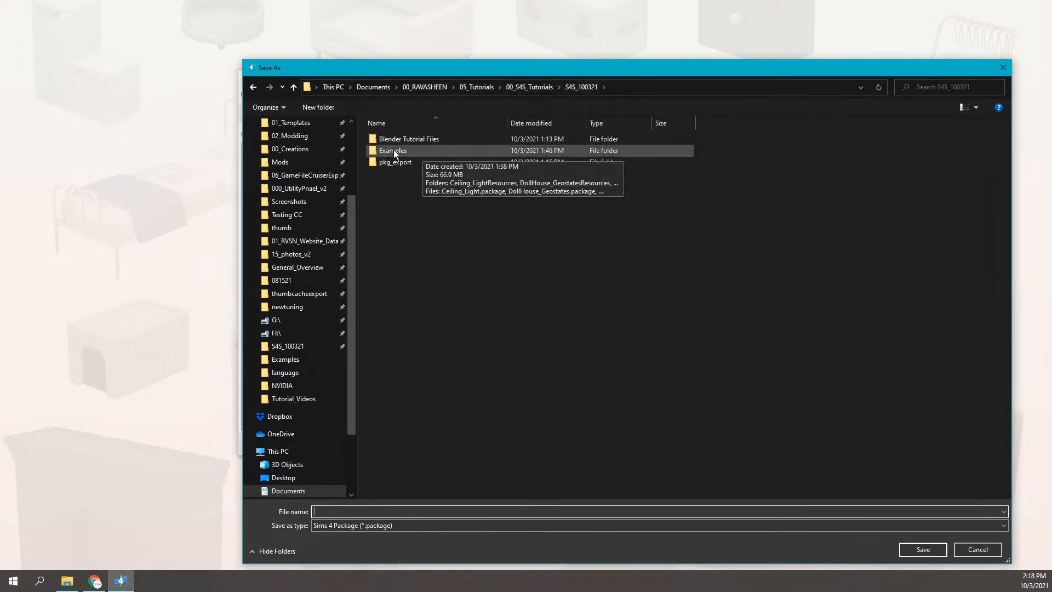
{"action": "double_click", "coordinate": [426, 165]}
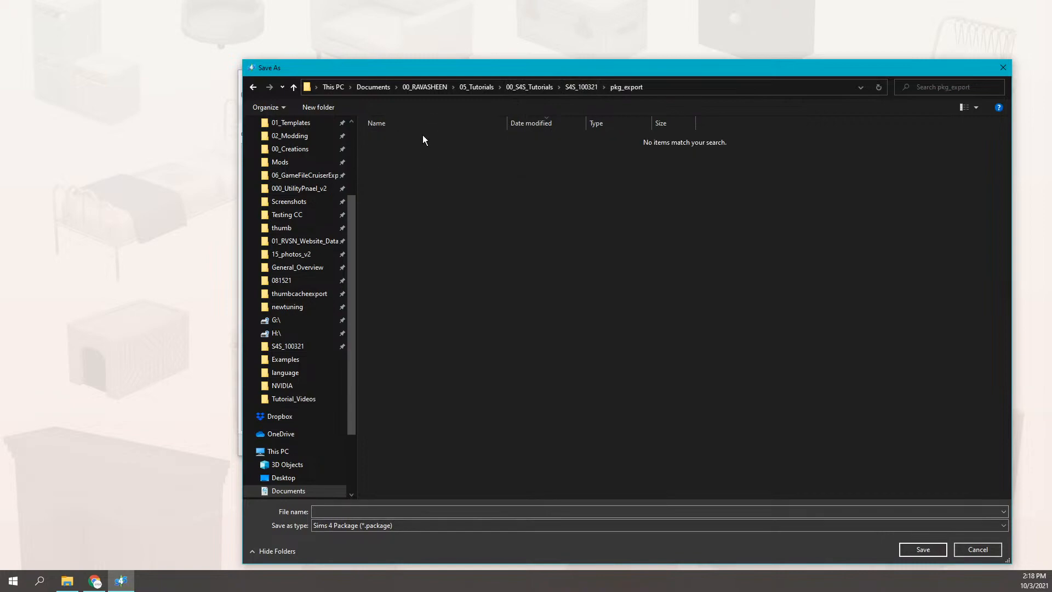
{"action": "left_click", "coordinate": [566, 91]}
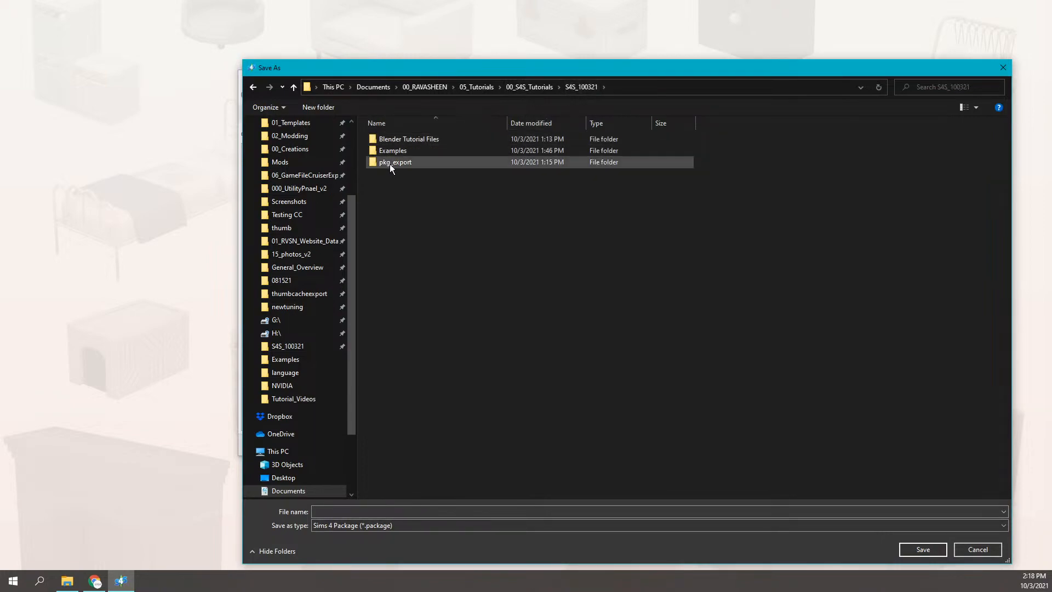
{"action": "double_click", "coordinate": [419, 163]}
{"action": "left_click", "coordinate": [347, 510]}
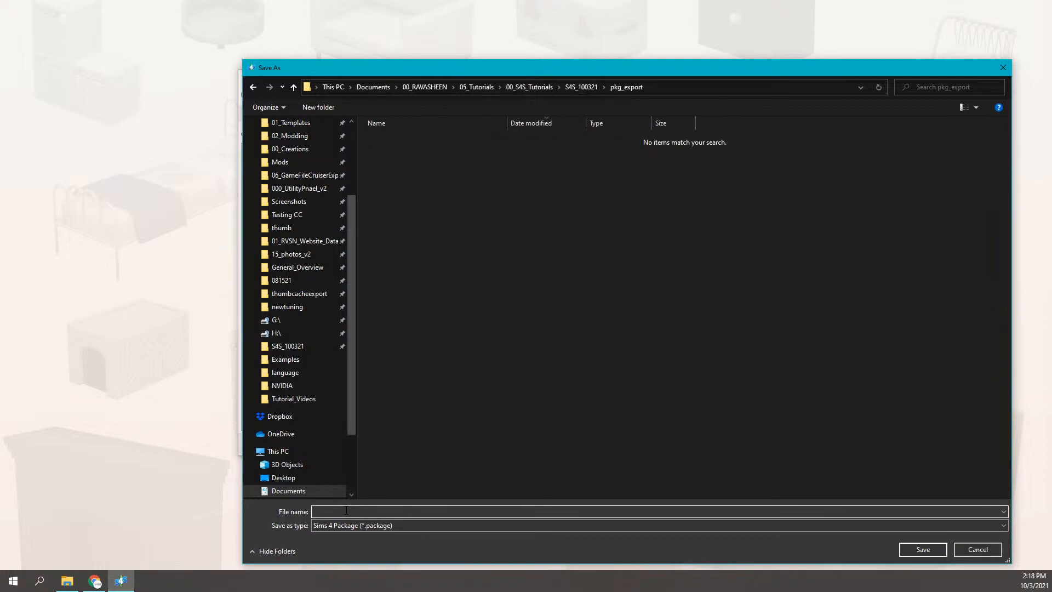
{"action": "type", "text": "Perfume_Bottles"}
{"action": "left_click", "coordinate": [923, 549]}
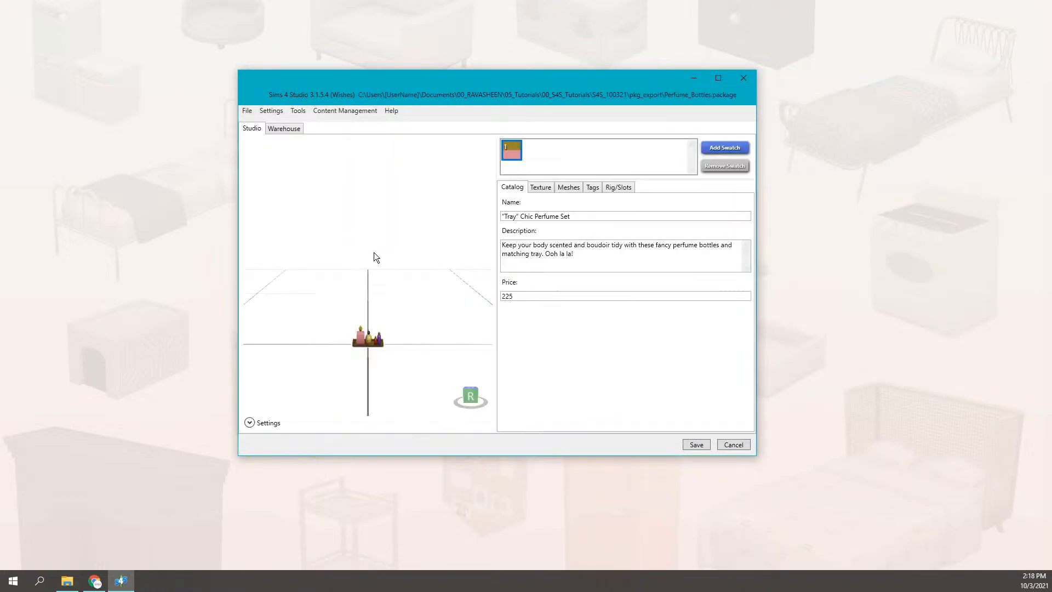
- Maximize the window, look over the package's resource list in the Warehouse, and return to the Studio view
{"action": "left_click", "coordinate": [718, 78]}
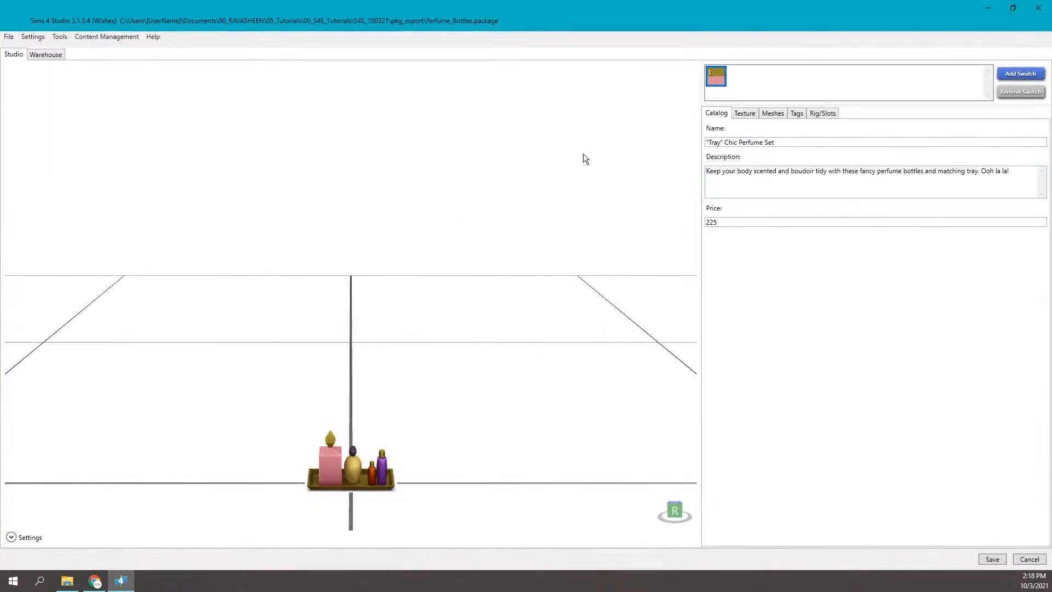
{"action": "left_click", "coordinate": [38, 55]}
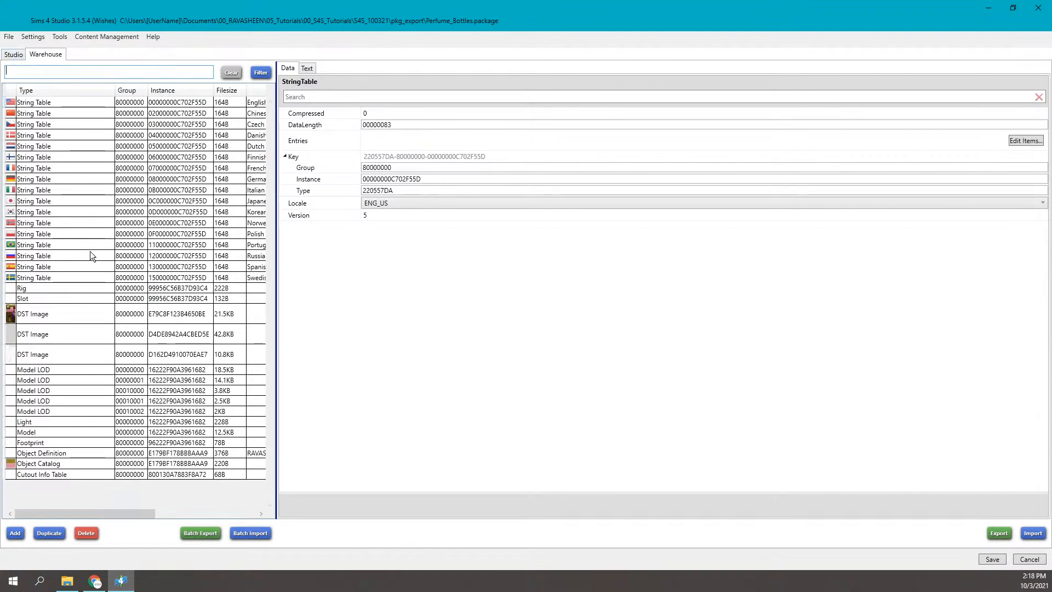
{"action": "left_click", "coordinate": [14, 54]}
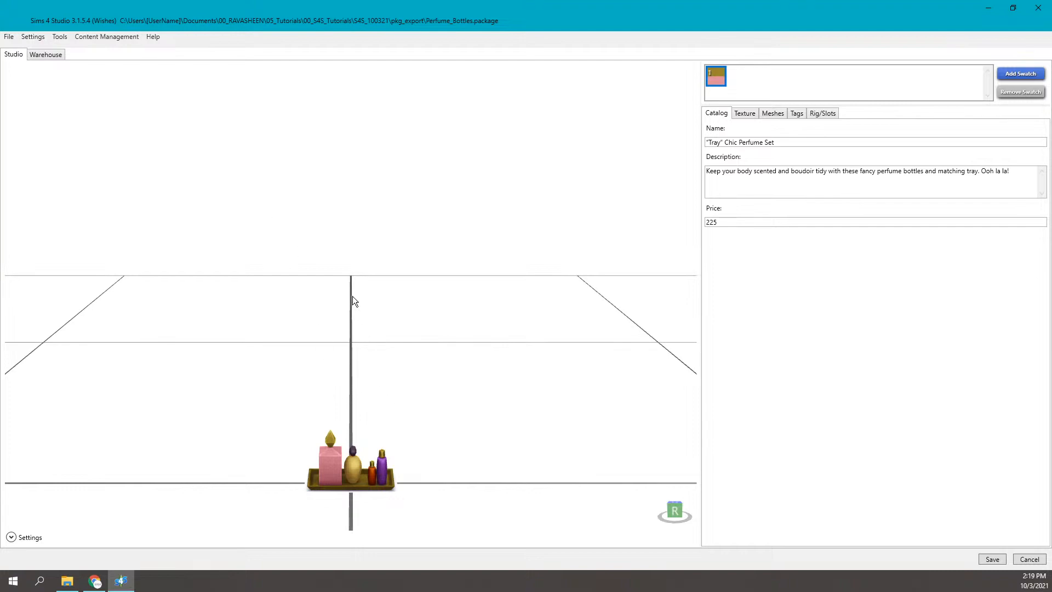
- Expand the preview settings and switch the grid lines off and back on
{"action": "left_click", "coordinate": [11, 537]}
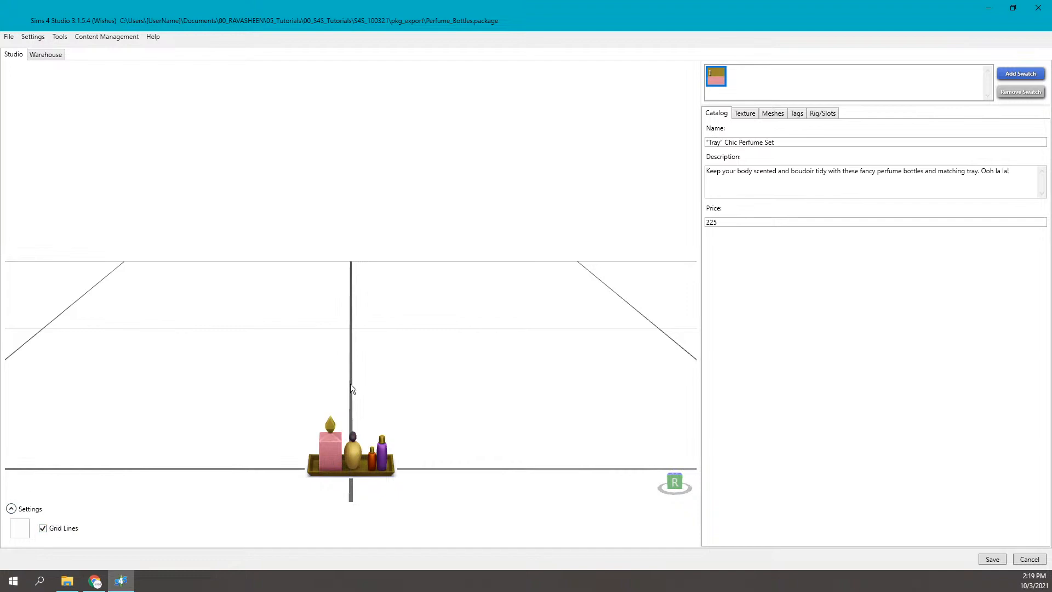
{"action": "left_click_drag", "start_coordinate": [351, 395], "coordinate": [352, 387]}
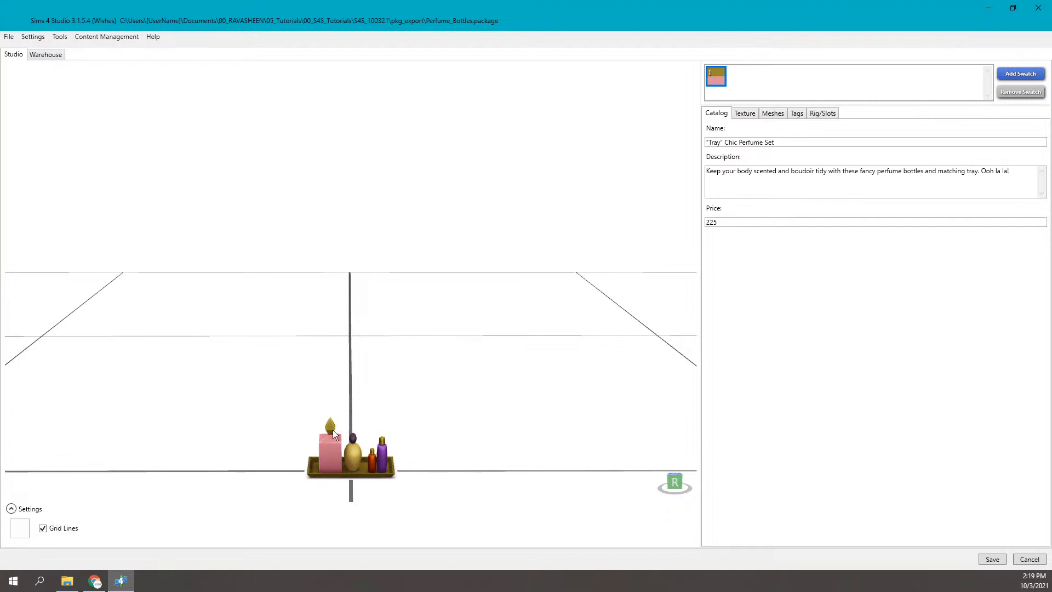
{"action": "left_click", "coordinate": [46, 528]}
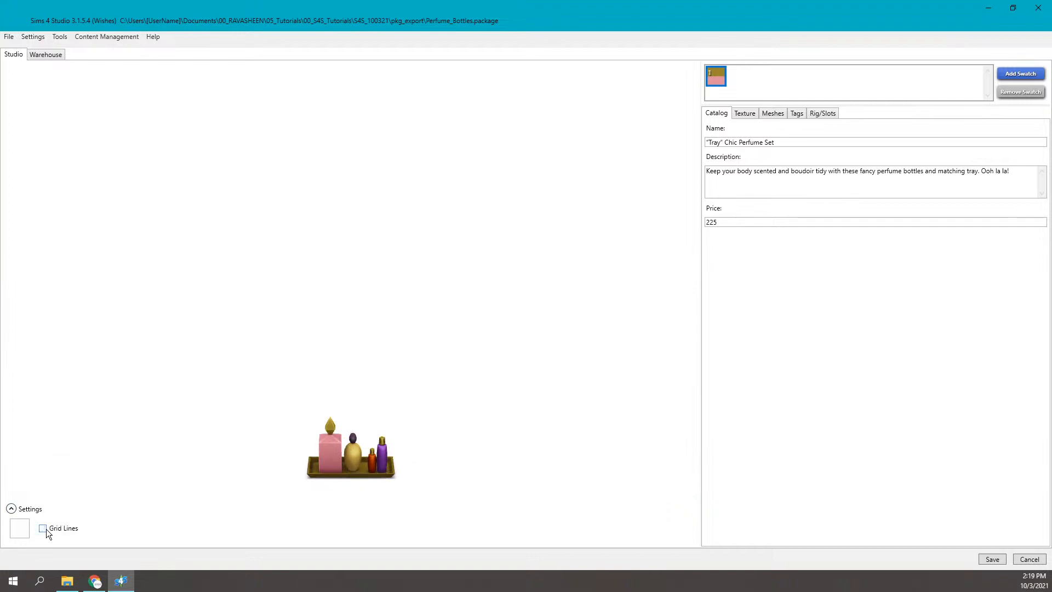
{"action": "left_click", "coordinate": [46, 528]}
- Try a dark green #217533 preview background, return it to white #FFFFFF, and toggle the grid lines off and on
{"action": "left_click", "coordinate": [18, 526]}
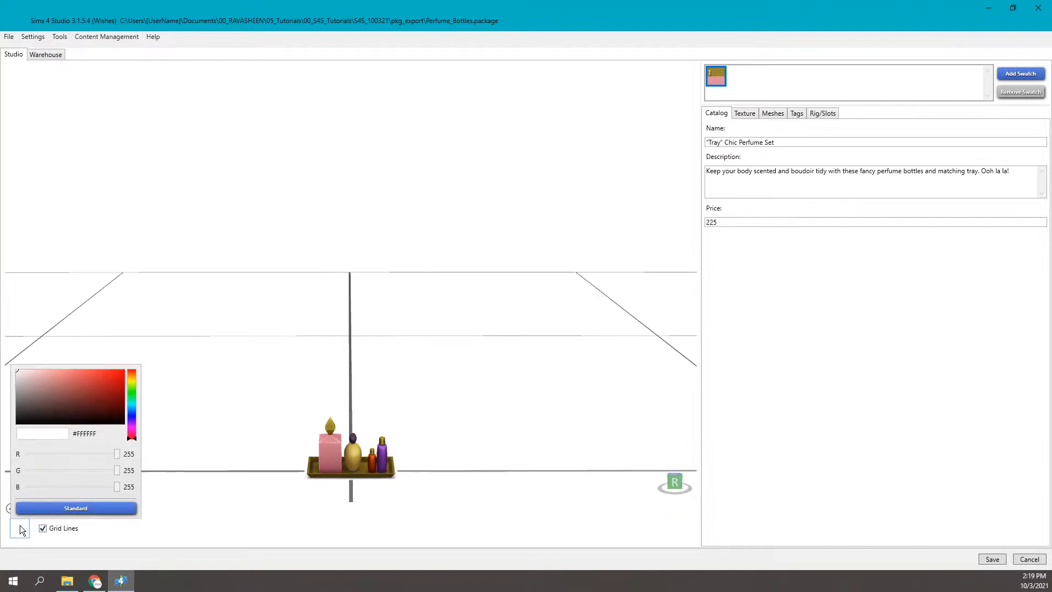
{"action": "left_click", "coordinate": [133, 394]}
{"action": "left_click", "coordinate": [94, 399]}
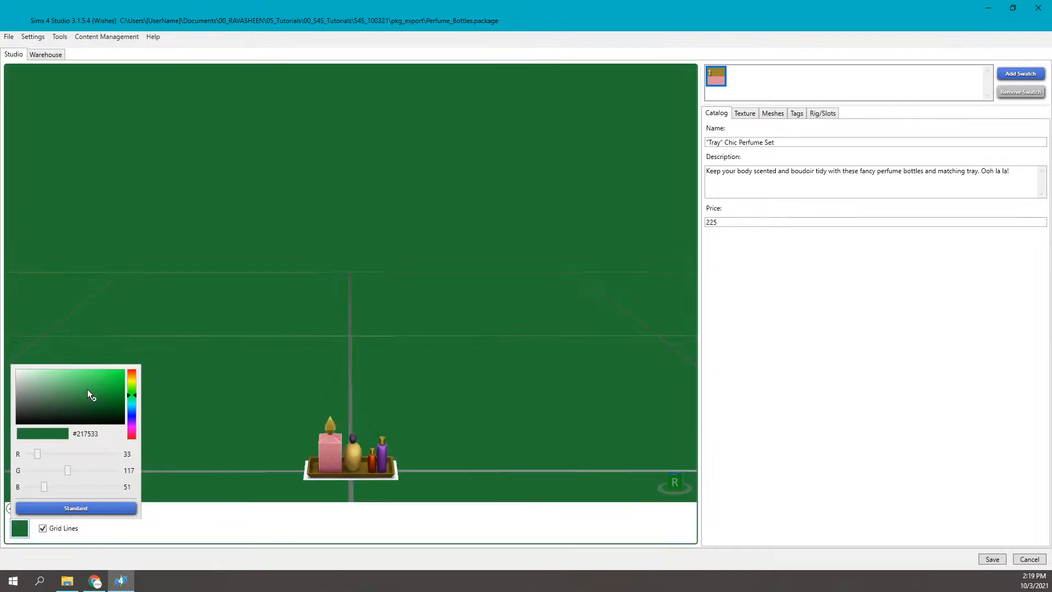
{"action": "left_click_drag", "start_coordinate": [91, 394], "coordinate": [12, 366]}
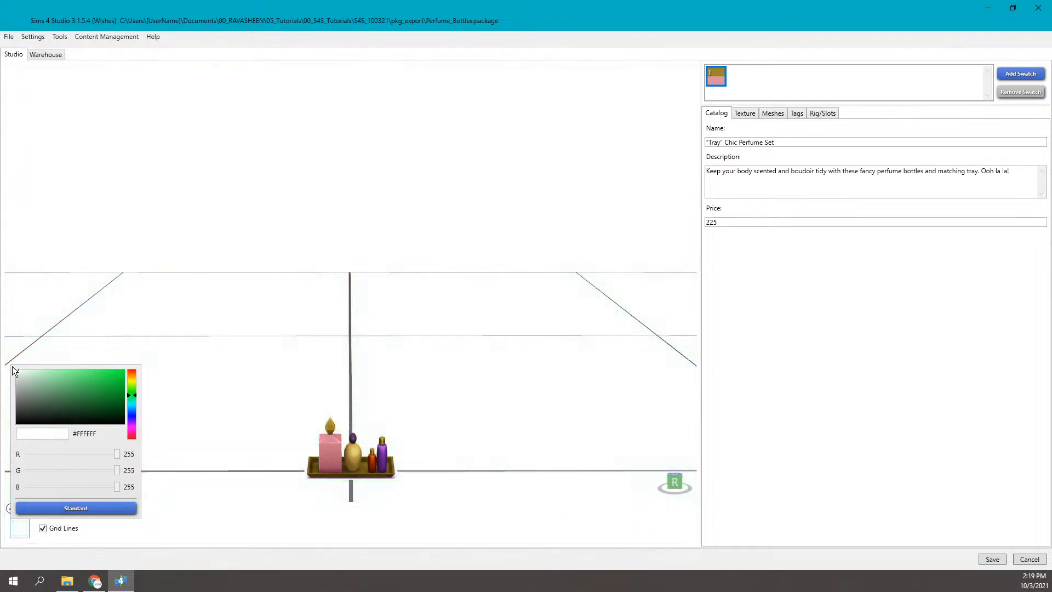
{"action": "left_click", "coordinate": [67, 530]}
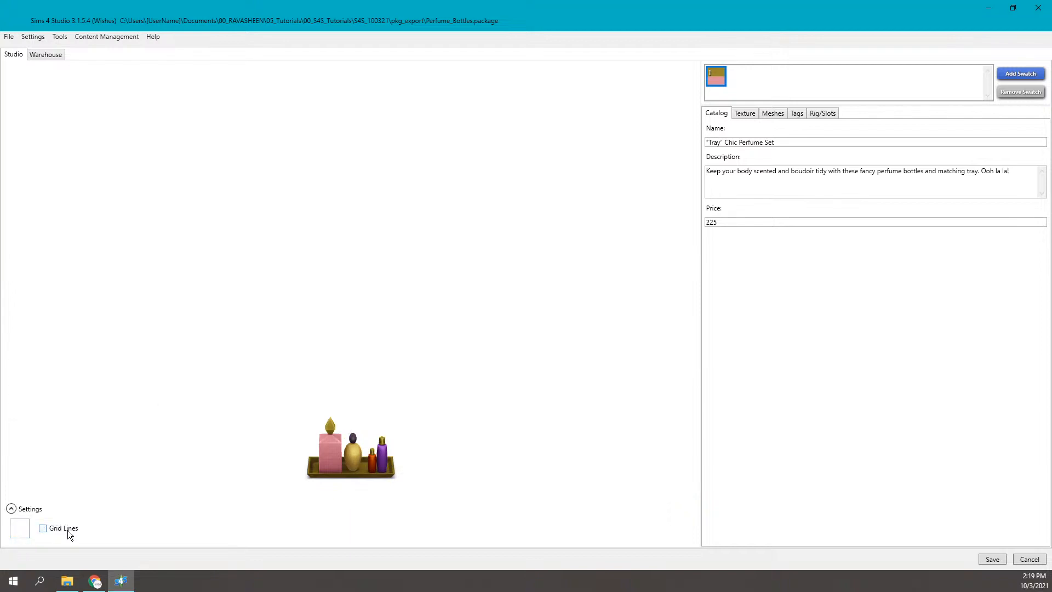
{"action": "left_click", "coordinate": [69, 530]}
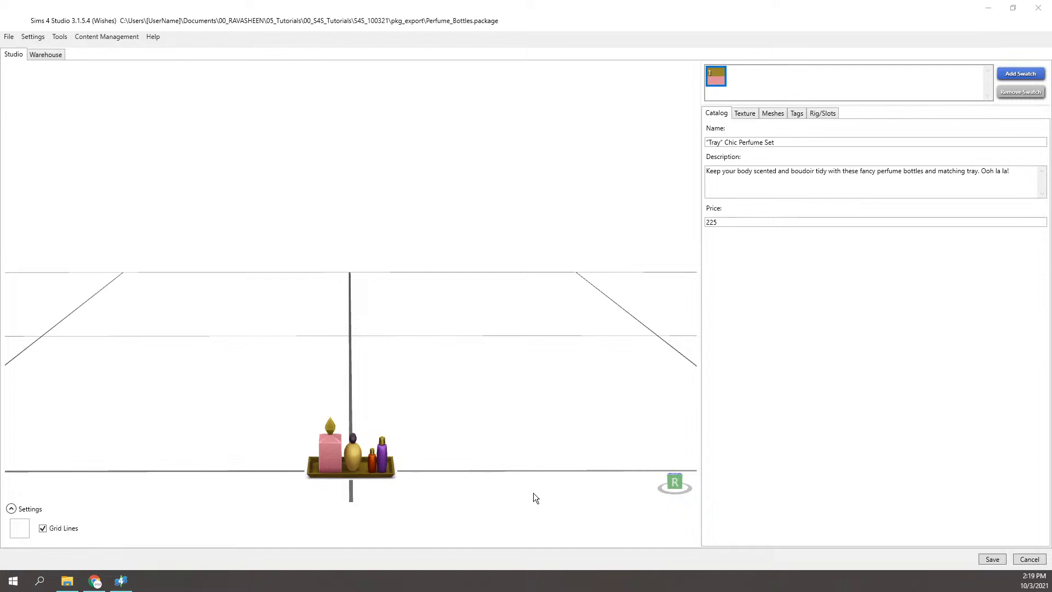
- Examine the perfume tray in the 3D preview closer up and from other angles
{"action": "left_click", "coordinate": [679, 480]}
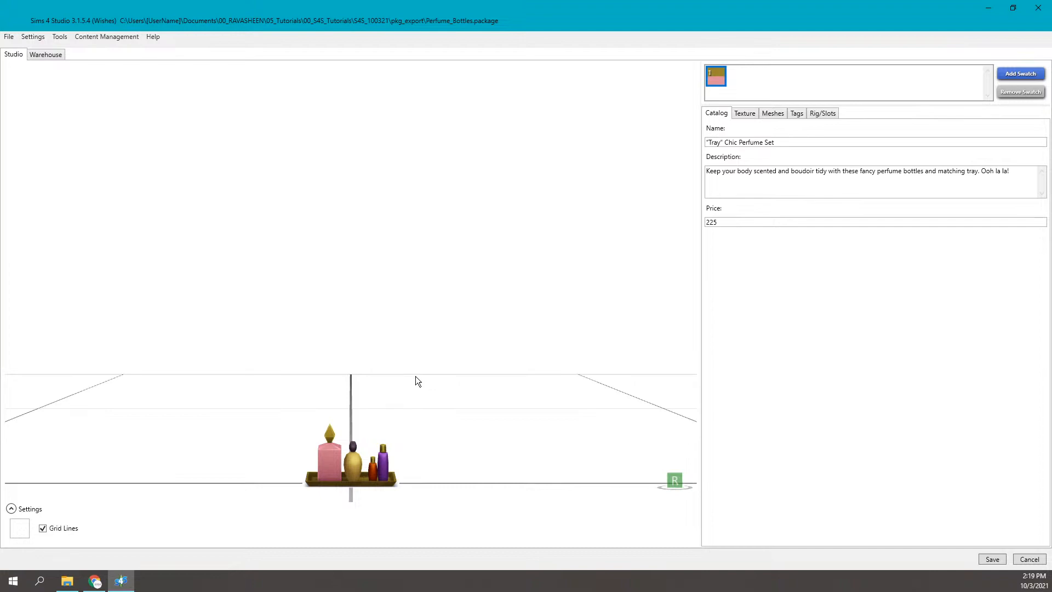
{"action": "left_click_drag", "start_coordinate": [415, 377], "coordinate": [495, 369]}
{"action": "left_click_drag", "start_coordinate": [343, 284], "coordinate": [451, 262]}
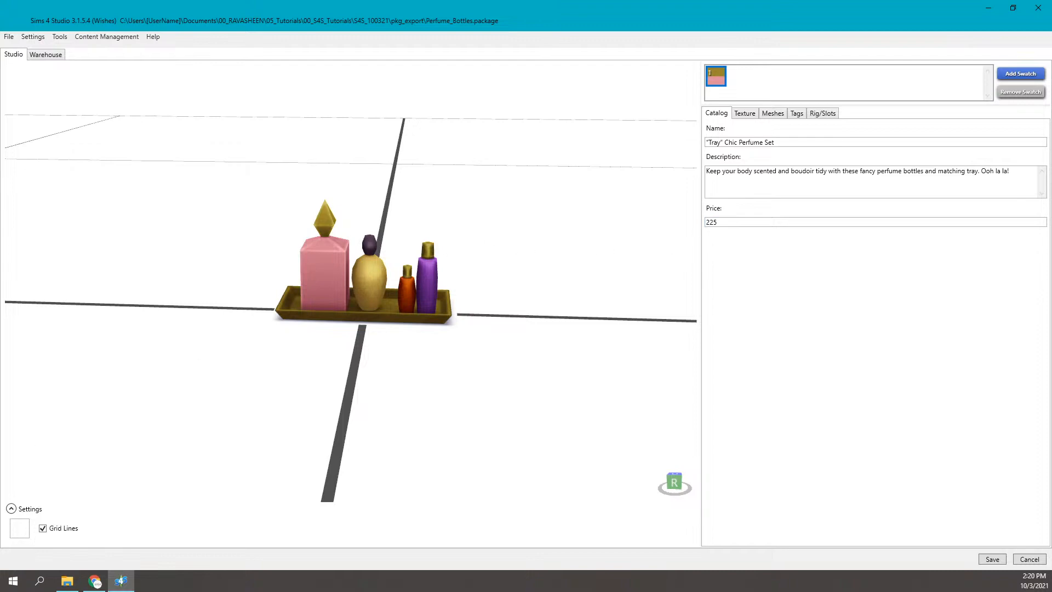
- Try adding a "[RVSN]" creator tag at the start of the object's catalog name
{"action": "left_click", "coordinate": [850, 141]}
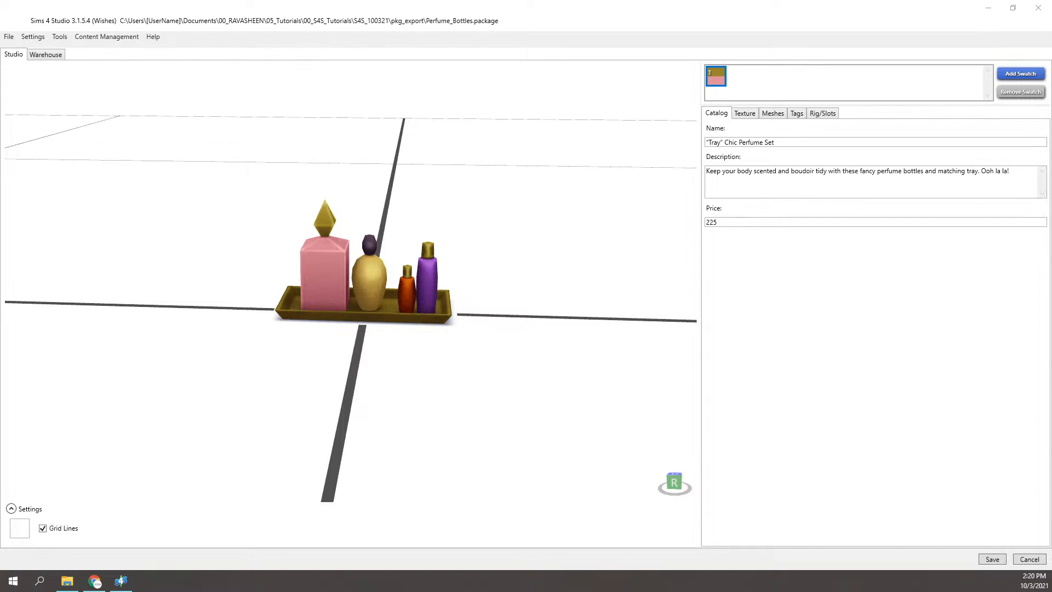
{"action": "left_click", "coordinate": [765, 142]}
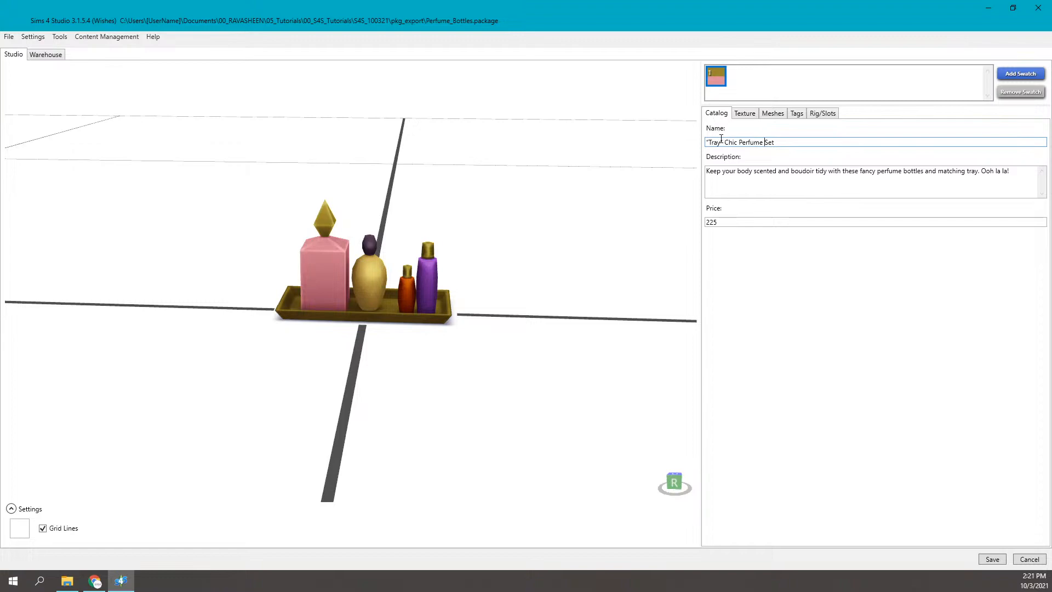
{"action": "left_click", "coordinate": [735, 222]}
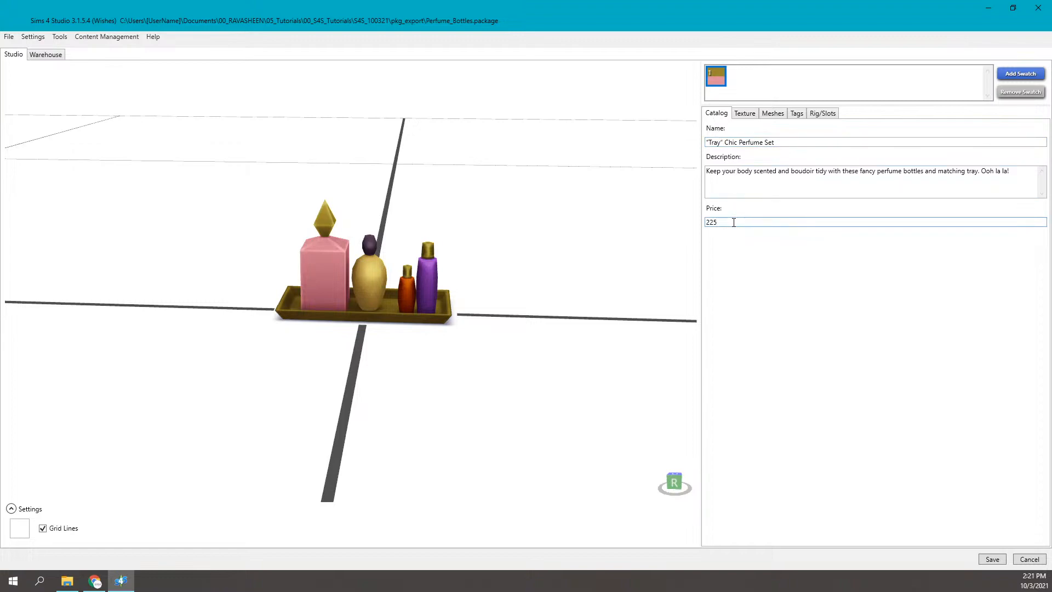
{"action": "left_click", "coordinate": [779, 144]}
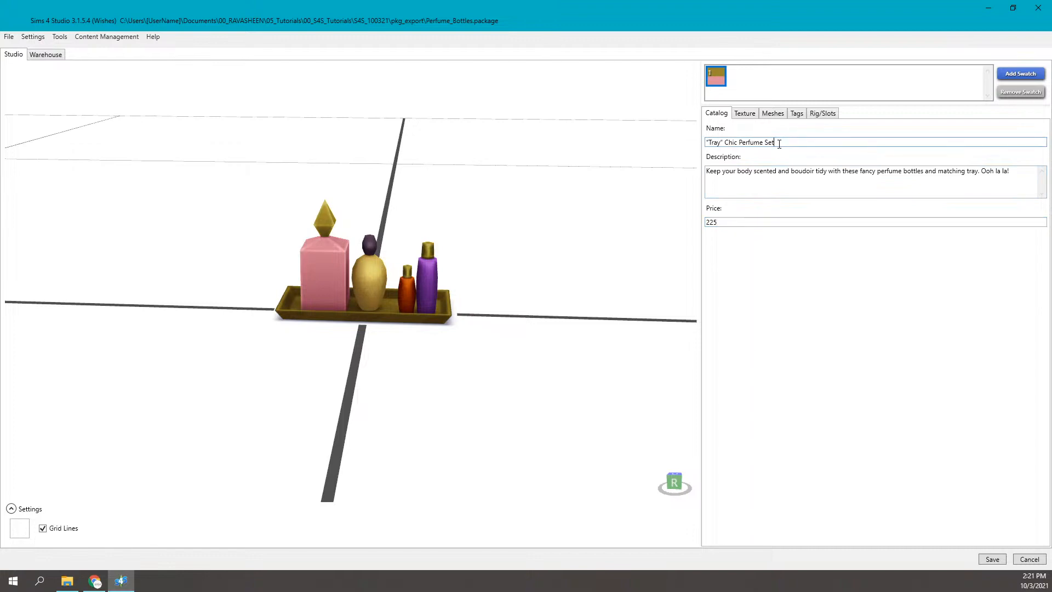
{"action": "left_click", "coordinate": [707, 143]}
{"action": "type", "text": "\""}
{"action": "type", "text": "[RVSN"}
{"action": "type", "text": "]"}
{"action": "key", "text": "BackSpace"}
{"action": "key", "text": "Left"}
{"action": "key", "text": "Left"}
{"action": "key", "text": "BackSpace"}
{"action": "key", "text": "BackSpace"}
{"action": "key", "text": "BackSpace"}
{"action": "key", "text": "BackSpace"}
{"action": "key", "text": "BackSpace"}
{"action": "key", "text": "BackSpace"}
- Append "| rvsn test" to the catalog name after "Chic Perfume Set"
{"action": "type", "text": "rvsn test"}
{"action": "left_click_drag", "start_coordinate": [778, 143], "coordinate": [827, 143]}
{"action": "left_click", "coordinate": [822, 144]}
{"action": "left_click_drag", "start_coordinate": [780, 144], "coordinate": [850, 141]}
{"action": "left_click", "coordinate": [822, 143]}
{"action": "left_click", "coordinate": [778, 179]}
{"action": "left_click", "coordinate": [1025, 170]}
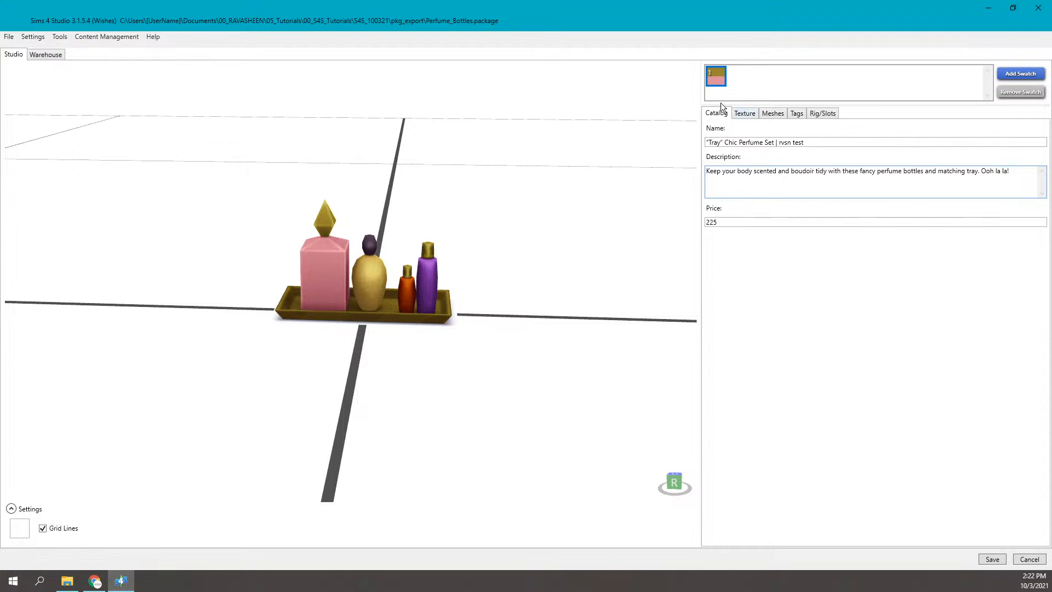
- Add a second swatch in the texture settings, check its thumbnail colors, and remove that swatch
{"action": "left_click", "coordinate": [746, 113]}
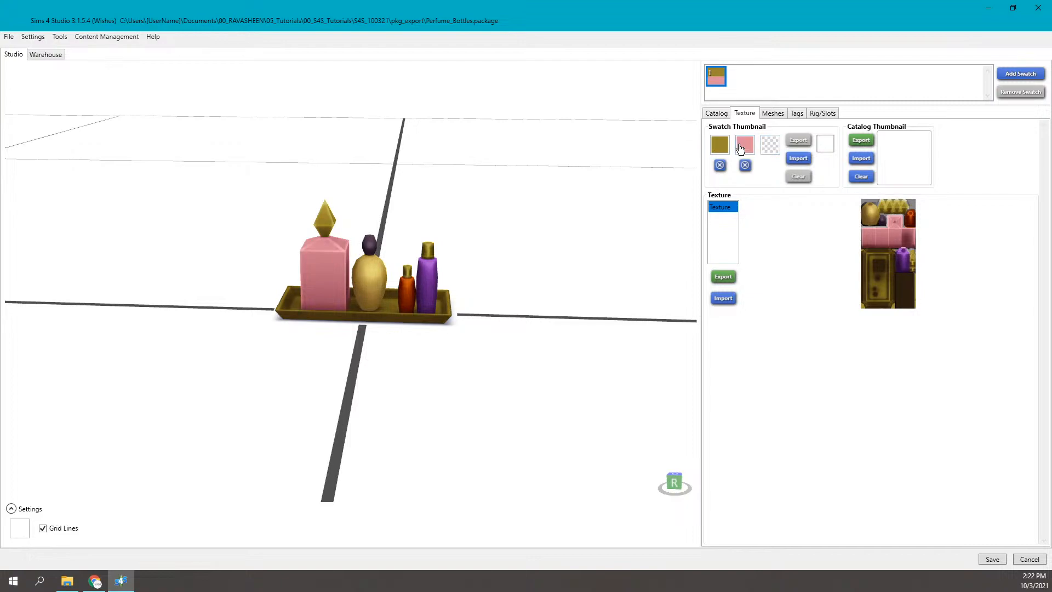
{"action": "left_click", "coordinate": [1019, 74]}
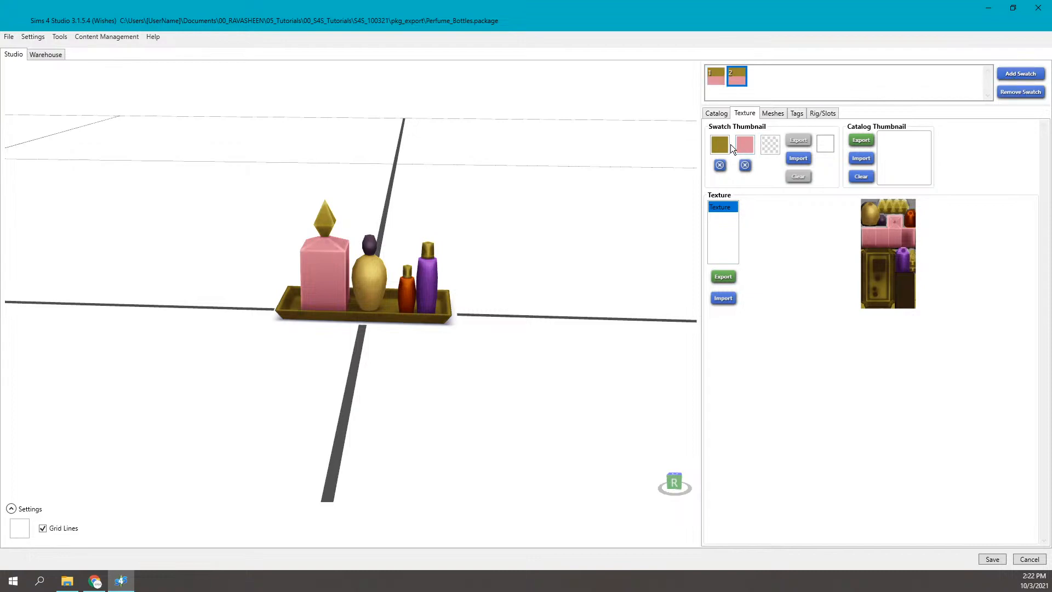
{"action": "left_click", "coordinate": [745, 145]}
{"action": "left_click", "coordinate": [858, 198]}
{"action": "left_click", "coordinate": [807, 183]}
{"action": "left_click", "coordinate": [771, 83]}
{"action": "left_click", "coordinate": [1023, 93]}
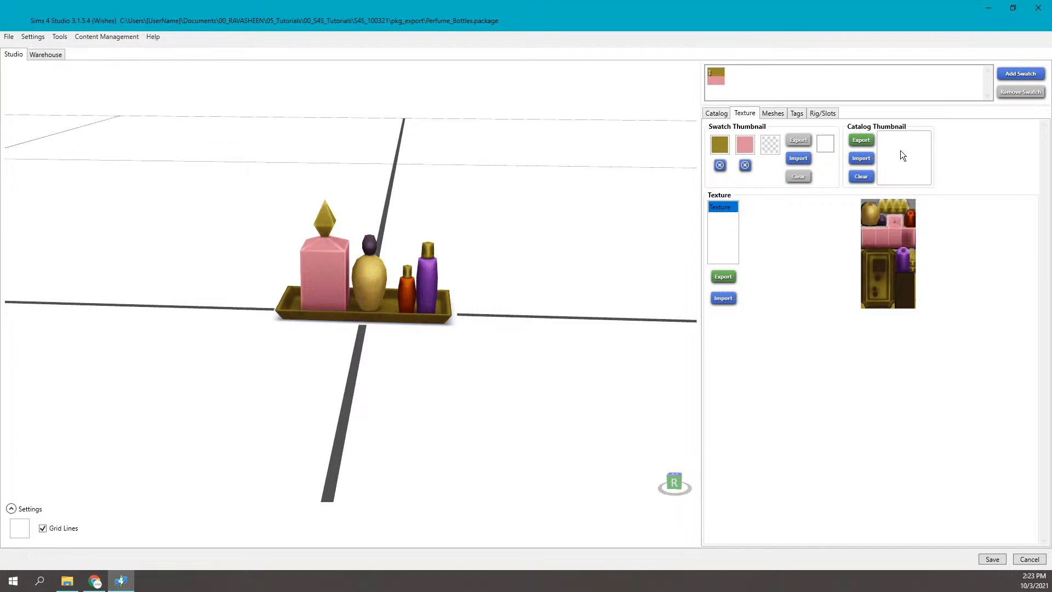
- Show the object's mesh settings and turn off the grid lines in the 3D preview
{"action": "left_click", "coordinate": [773, 114]}
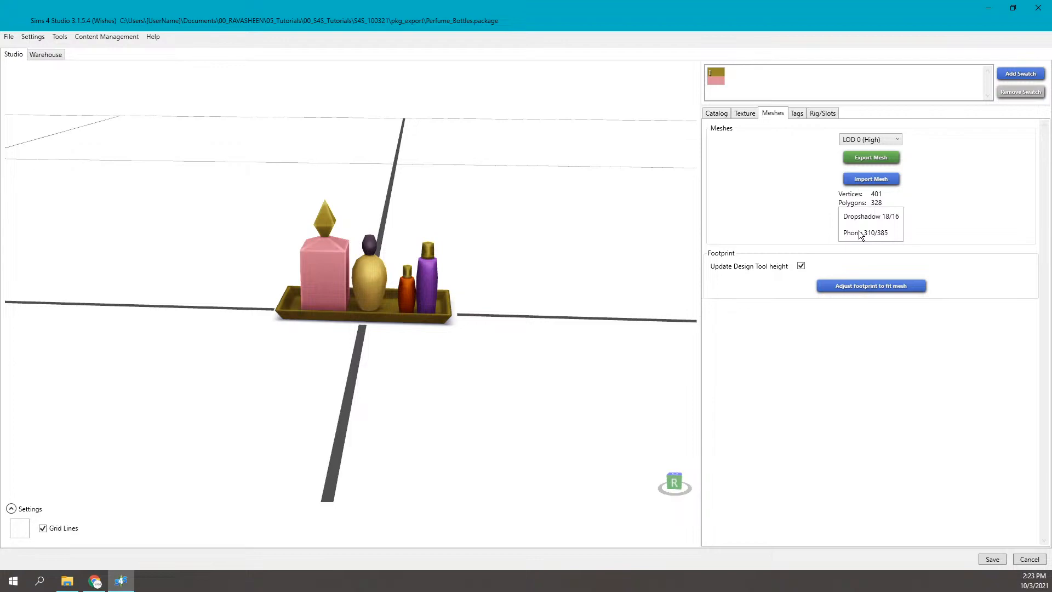
{"action": "scroll", "coordinate": [444, 238], "scroll_direction": "up", "scroll_amount": 5}
{"action": "scroll", "coordinate": [392, 196], "scroll_direction": "up", "scroll_amount": 3}
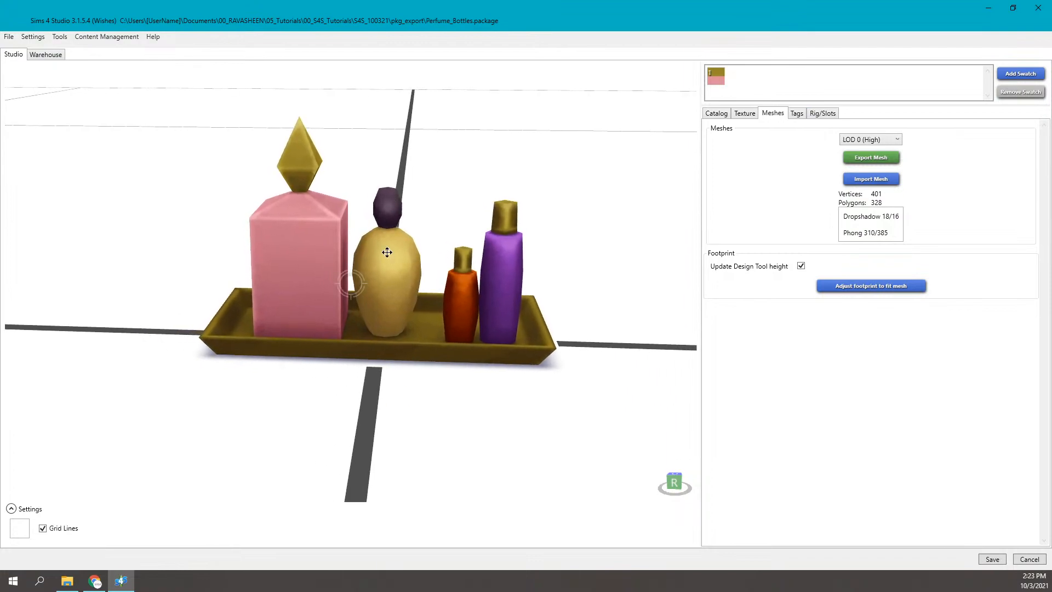
{"action": "left_click", "coordinate": [43, 528]}
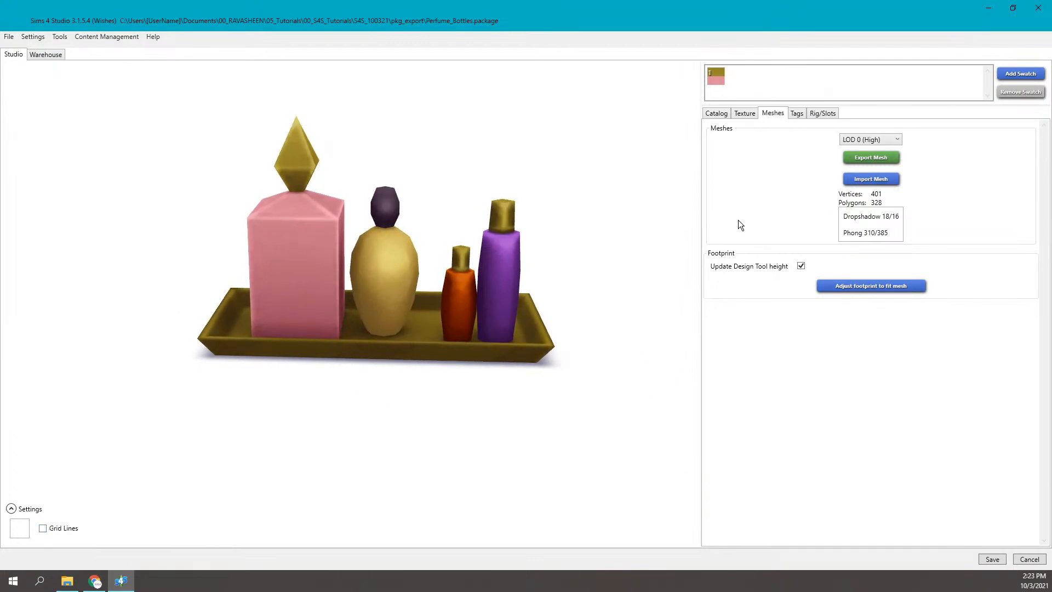
- Compare the perfume tray's LOD 2 (Low), LOD 1 (Medium) and LOD 0 (High) meshes in the 3D preview
{"action": "left_click", "coordinate": [897, 140]}
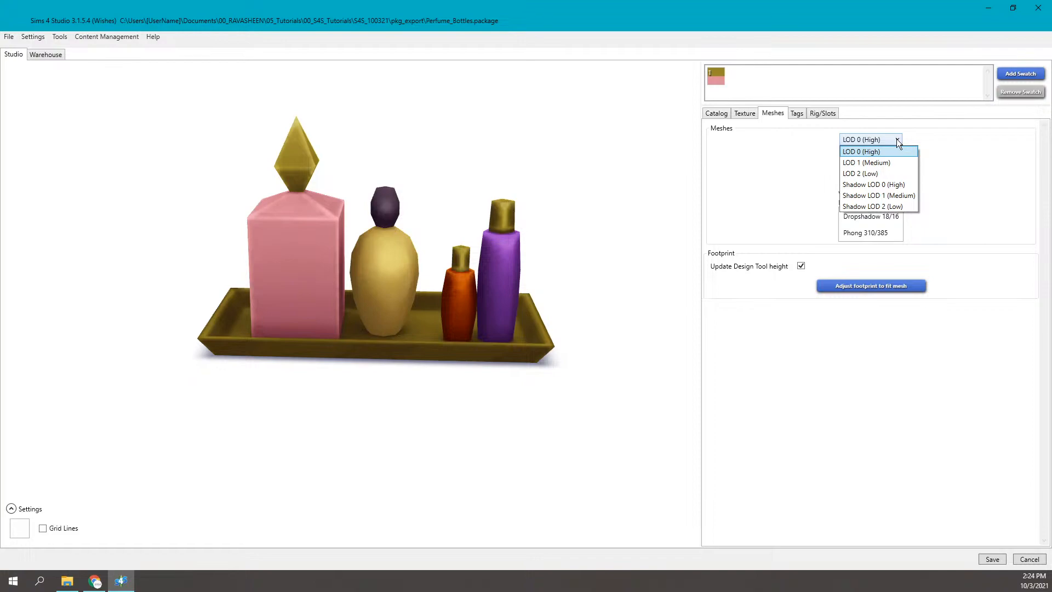
{"action": "left_click", "coordinate": [882, 173]}
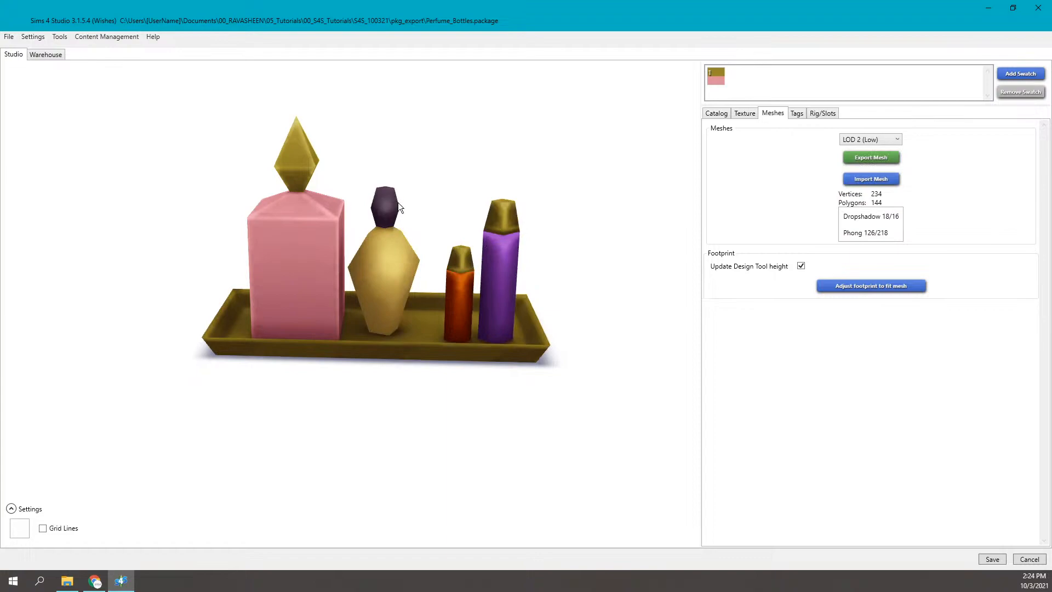
{"action": "left_click", "coordinate": [896, 138]}
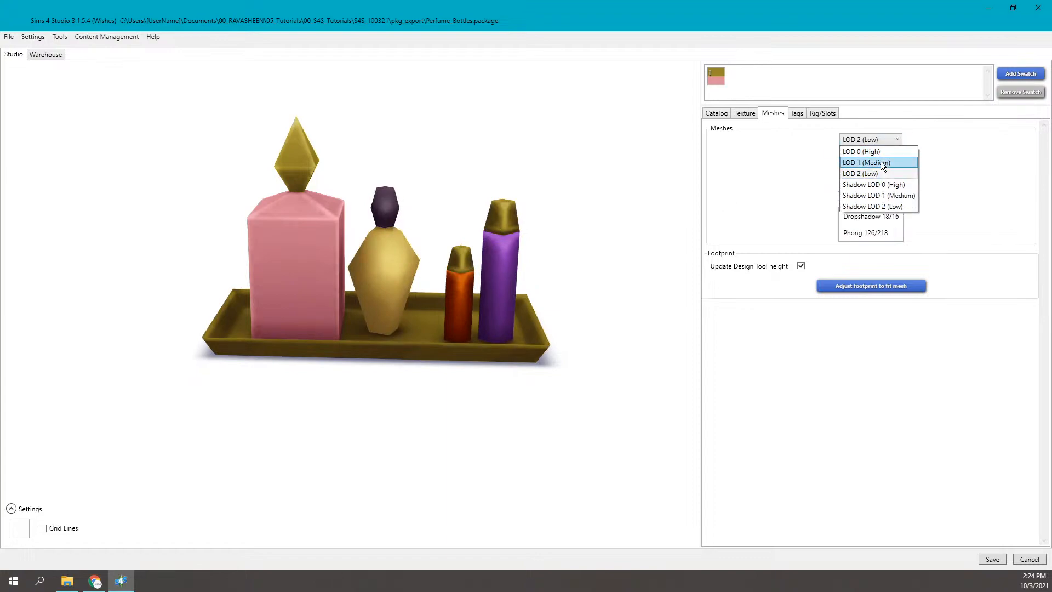
{"action": "left_click", "coordinate": [881, 163]}
{"action": "left_click", "coordinate": [873, 143]}
{"action": "left_click", "coordinate": [872, 152]}
{"action": "left_click", "coordinate": [869, 139]}
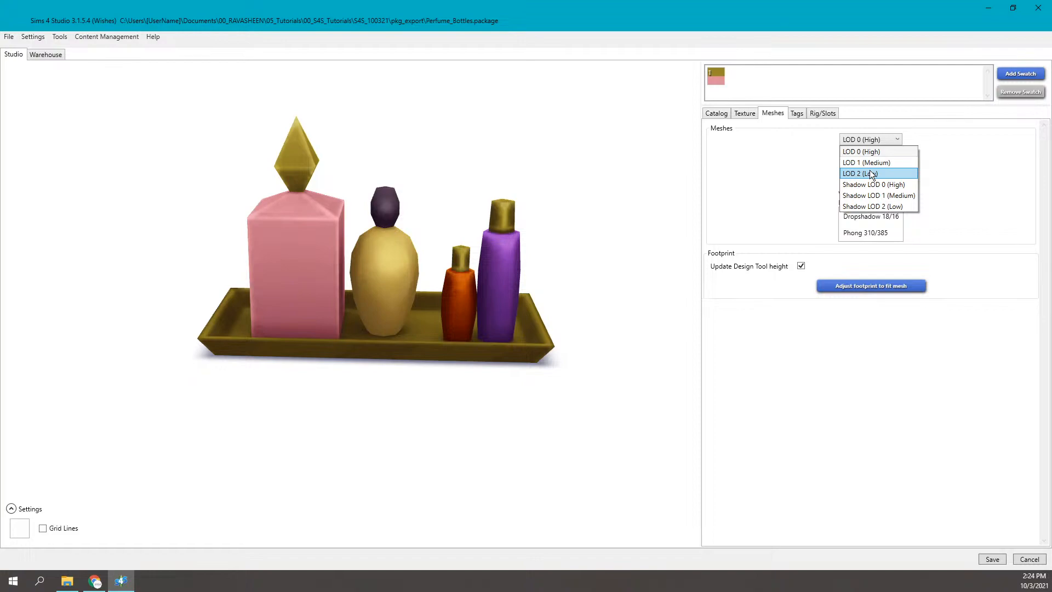
{"action": "left_click", "coordinate": [869, 173]}
{"action": "left_click", "coordinate": [855, 139]}
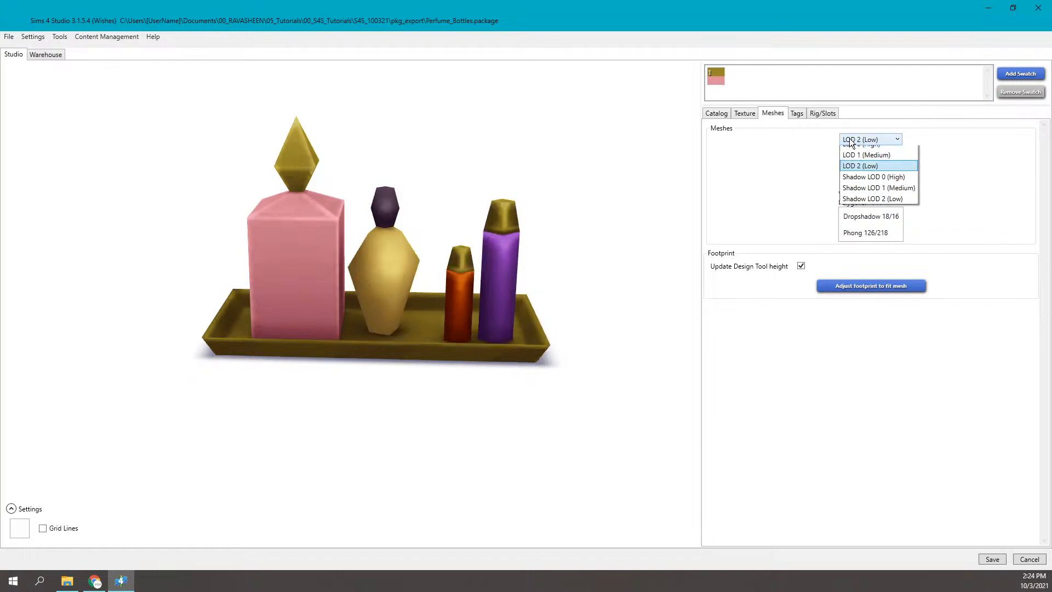
{"action": "left_click", "coordinate": [860, 147]}
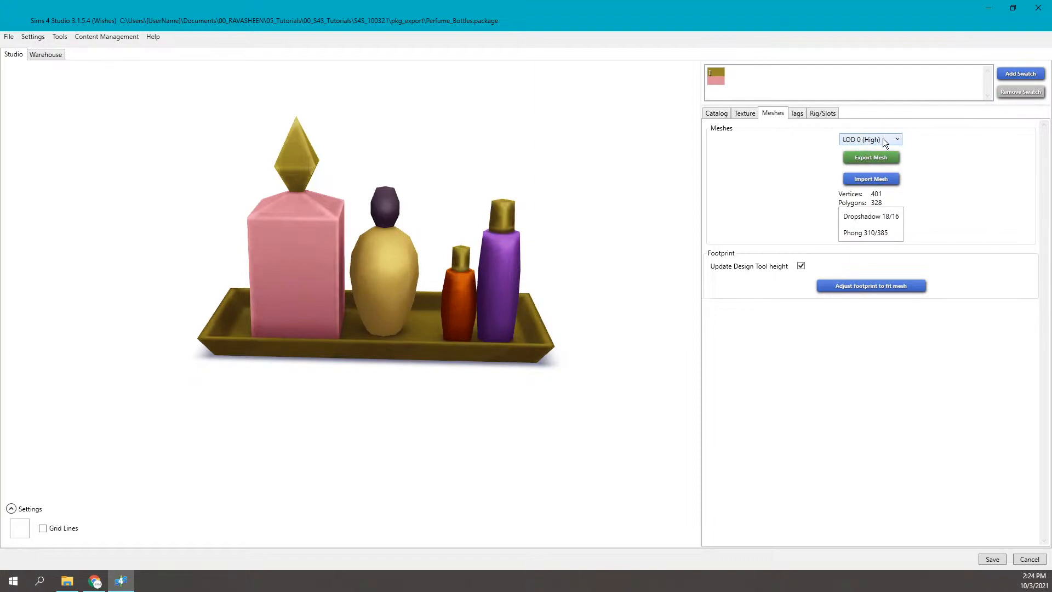
- Preview the Shadow LOD 0 (High) mesh and the Shadow LOD 2 (Low) mesh
{"action": "left_click", "coordinate": [872, 140]}
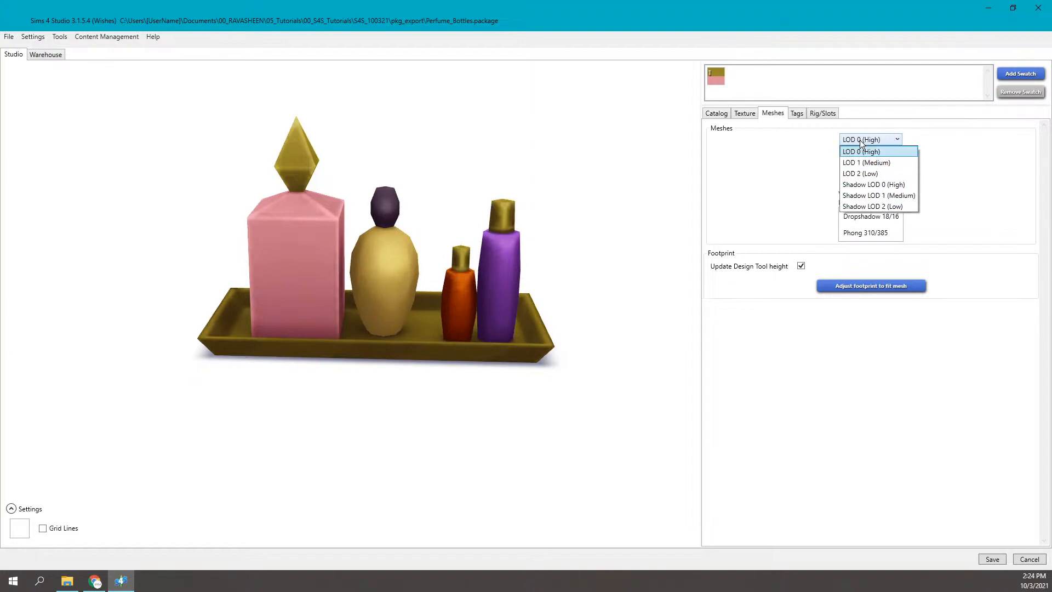
{"action": "left_click", "coordinate": [868, 185]}
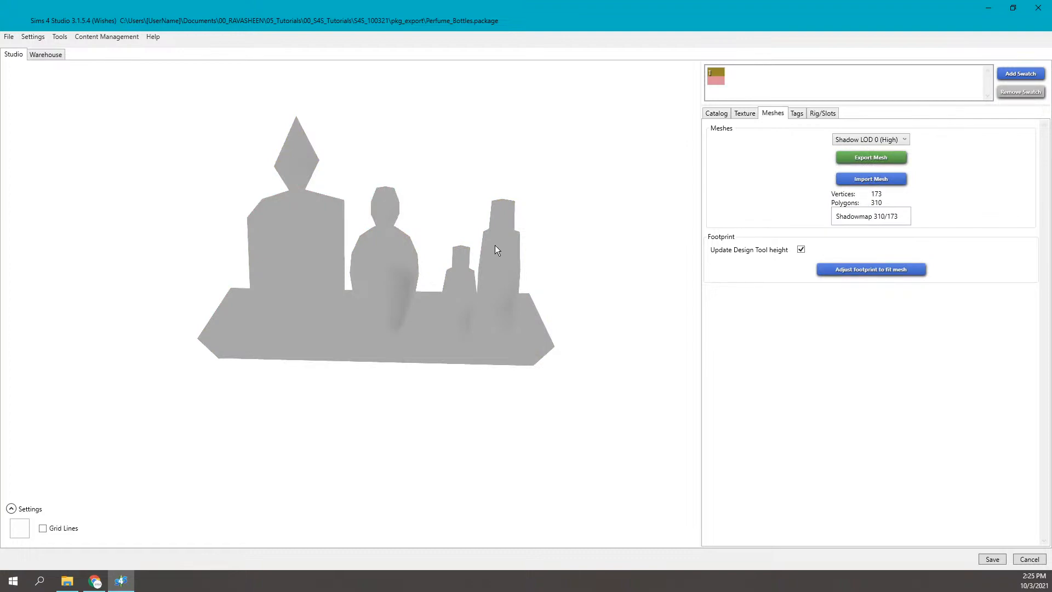
{"action": "left_click", "coordinate": [870, 140]}
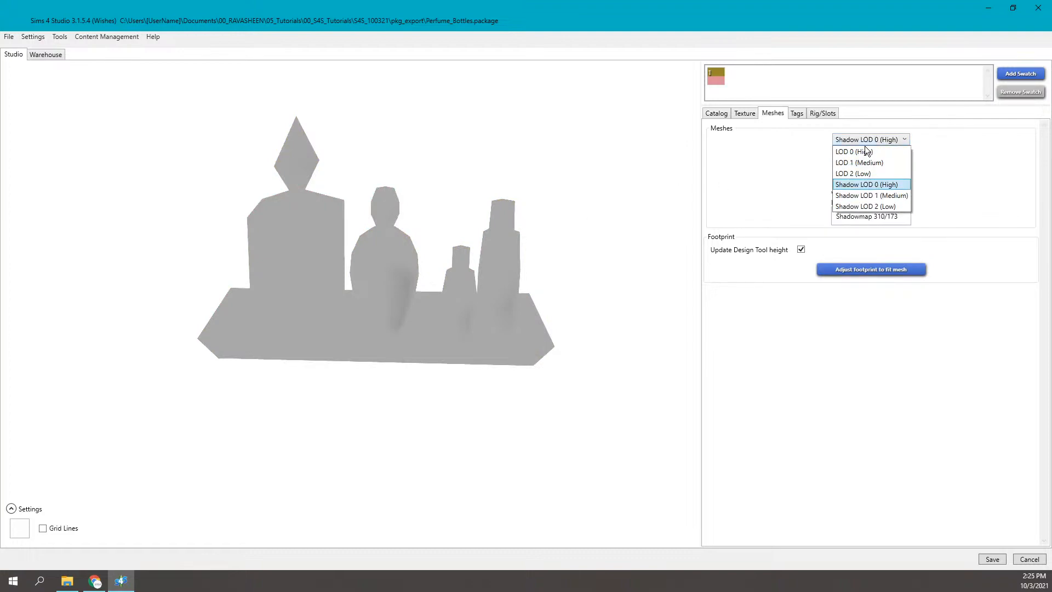
{"action": "left_click", "coordinate": [858, 185]}
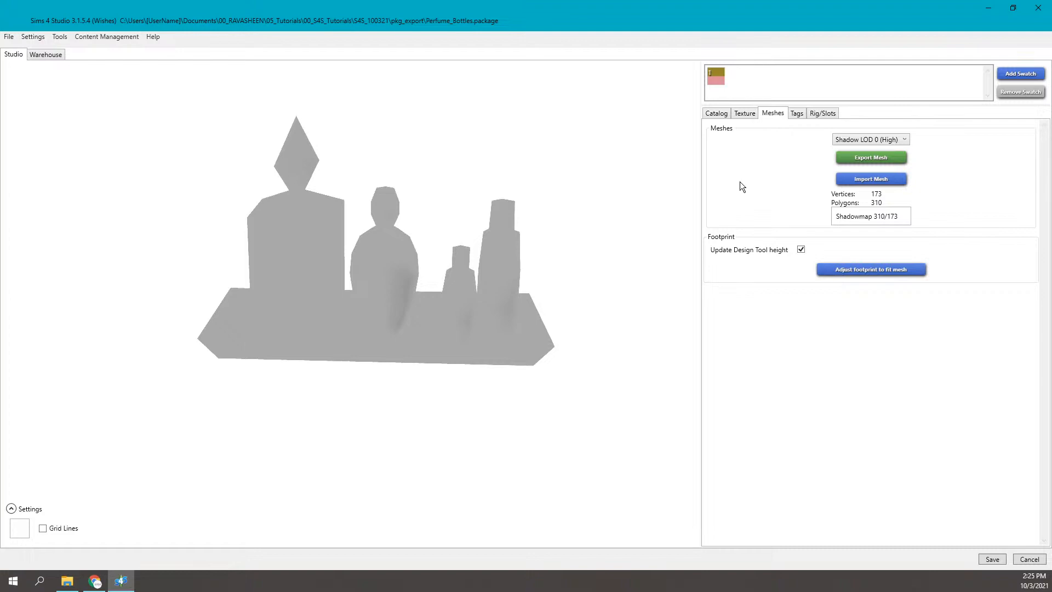
{"action": "left_click", "coordinate": [885, 138]}
{"action": "left_click", "coordinate": [856, 206]}
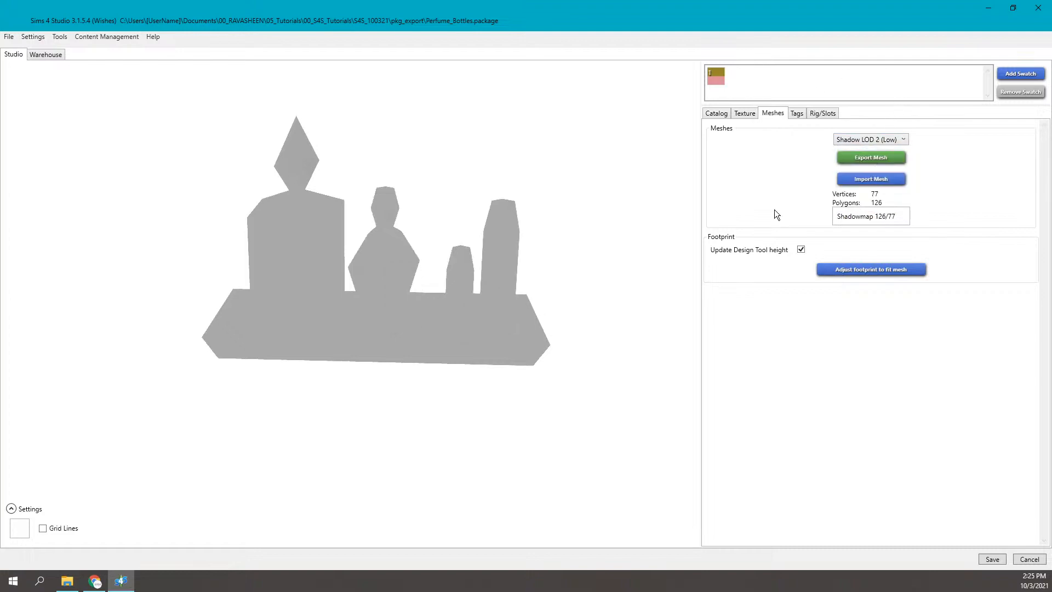
- Compare the LOD 2 (Low) mesh with its matching Shadow LOD 2 (Low) mesh
{"action": "left_click", "coordinate": [873, 141]}
{"action": "left_click", "coordinate": [857, 173]}
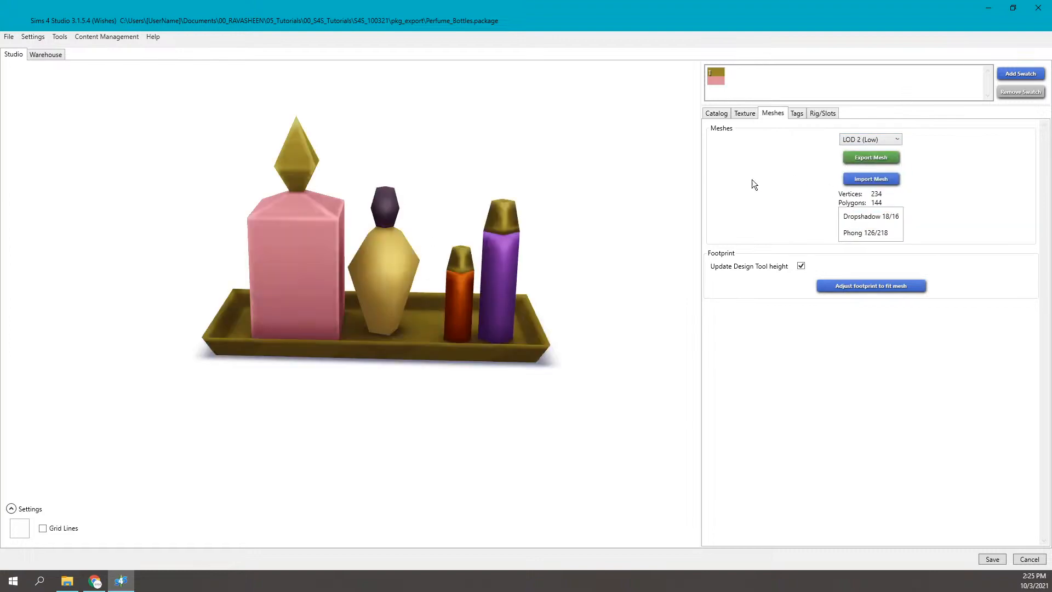
{"action": "left_click", "coordinate": [861, 139]}
{"action": "left_click", "coordinate": [857, 204]}
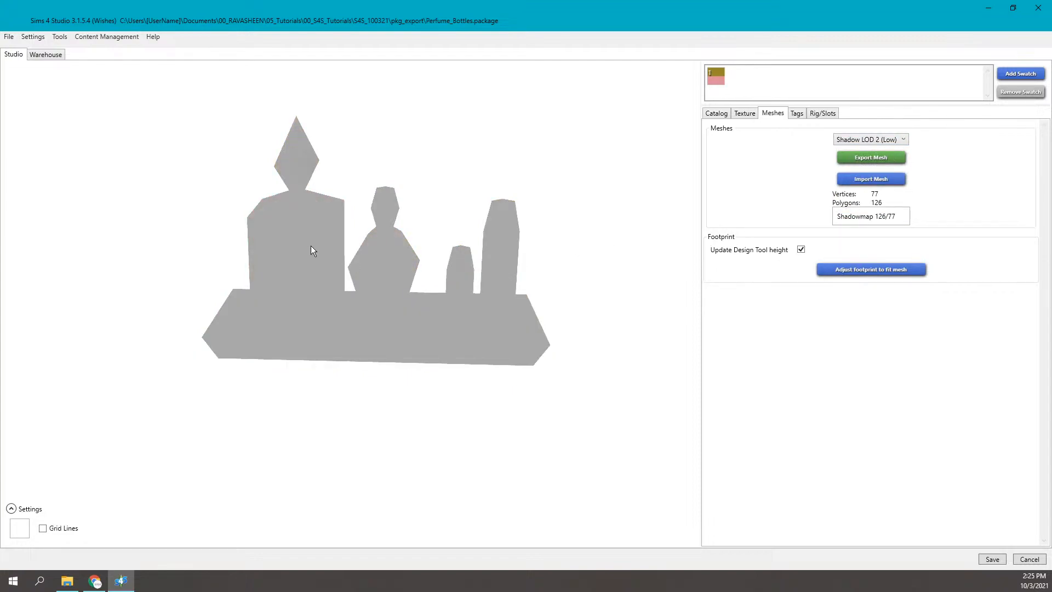
- Return the preview to the LOD 0 (High) mesh, view the tray at an angle, and select the Phong mesh group
{"action": "left_click", "coordinate": [855, 141]}
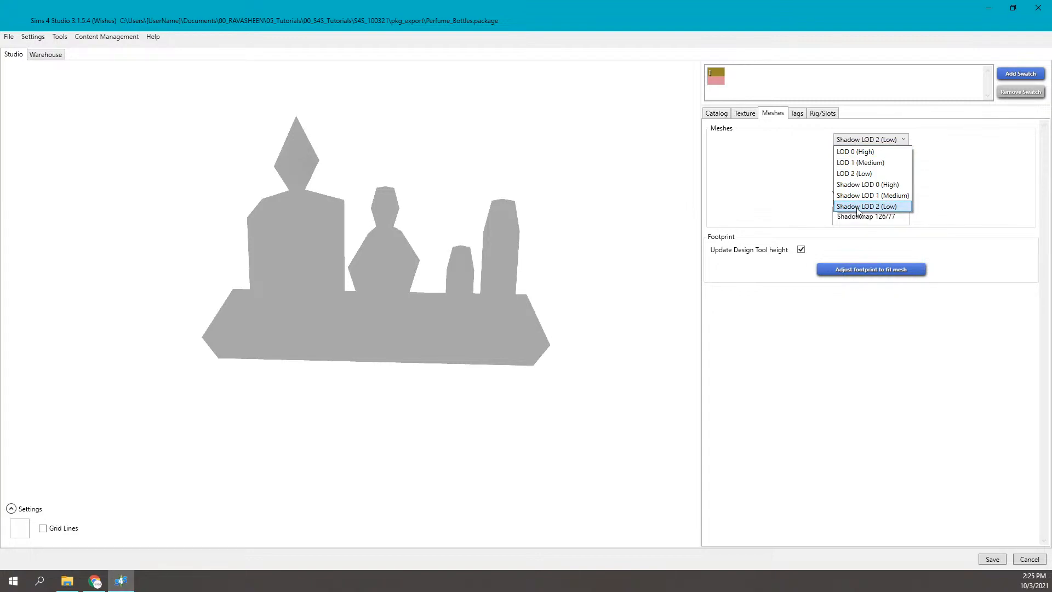
{"action": "left_click", "coordinate": [863, 154]}
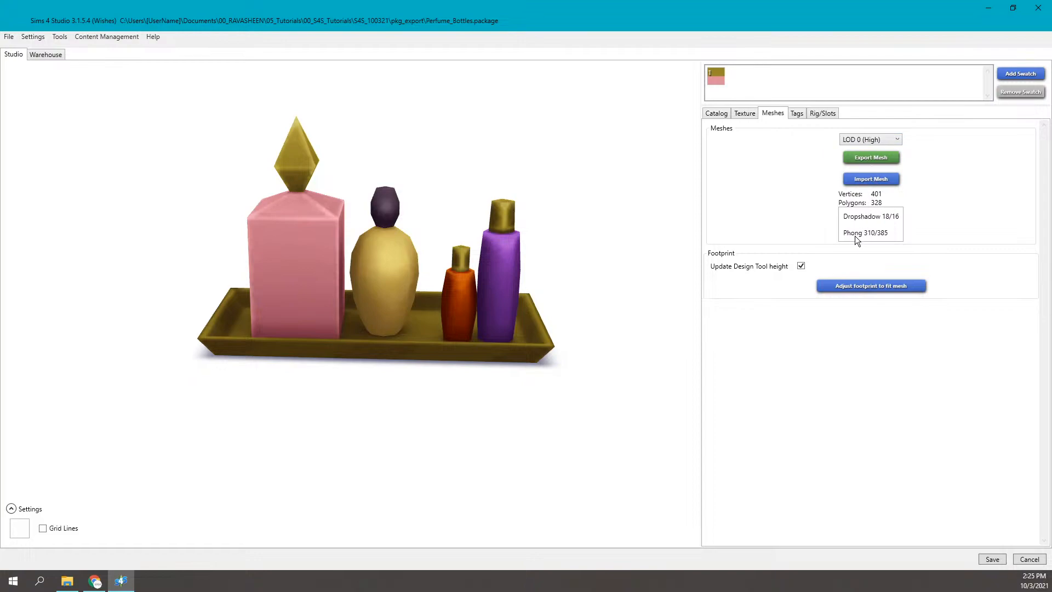
{"action": "left_click_drag", "start_coordinate": [589, 369], "coordinate": [476, 394]}
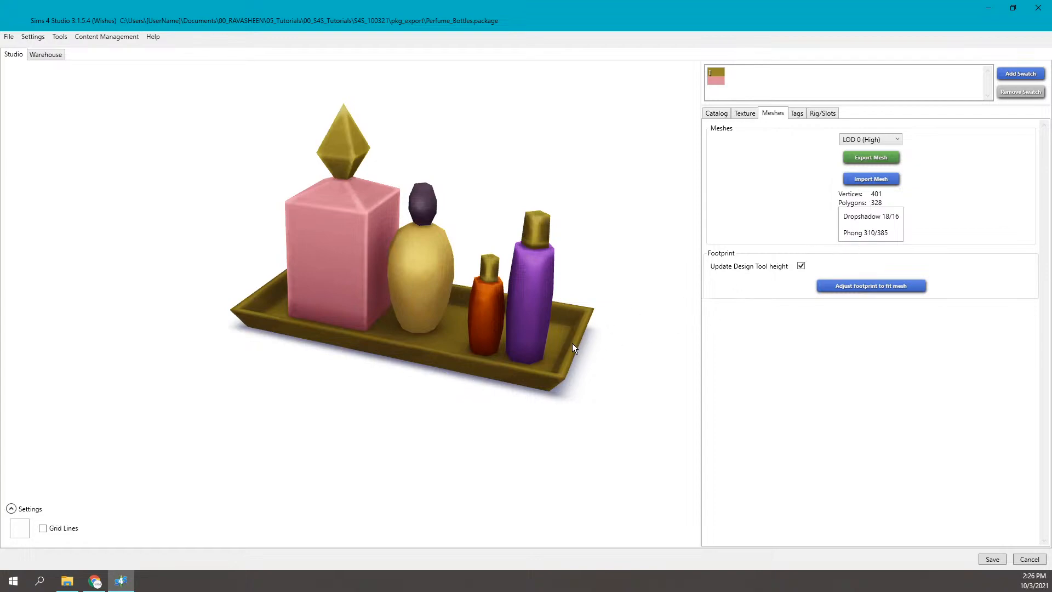
{"action": "left_click", "coordinate": [864, 233]}
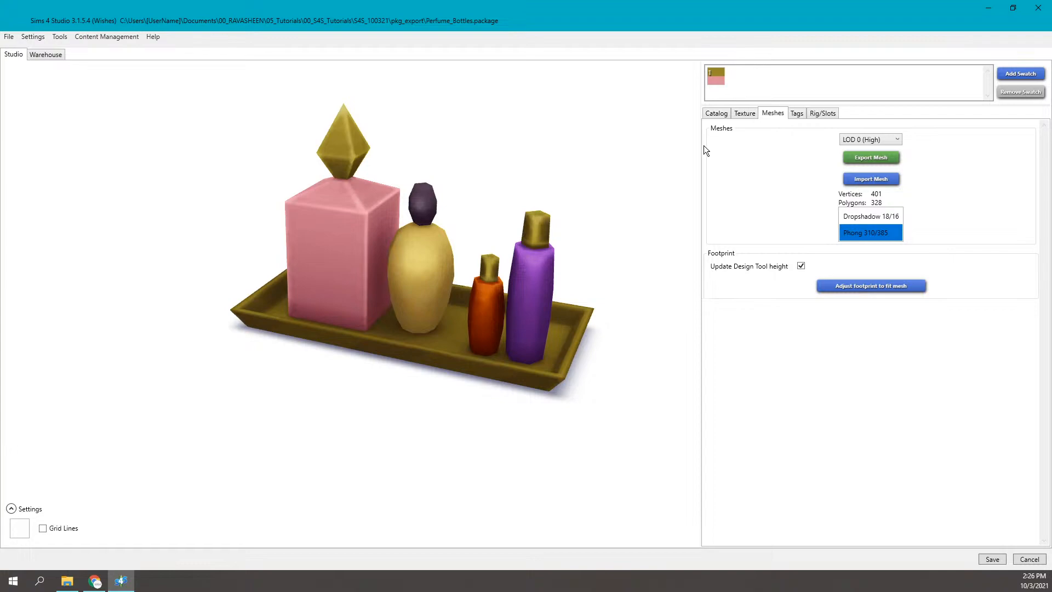
- Review the object's Decorative and Function tags and expand the Colors tag category
{"action": "left_click", "coordinate": [797, 113]}
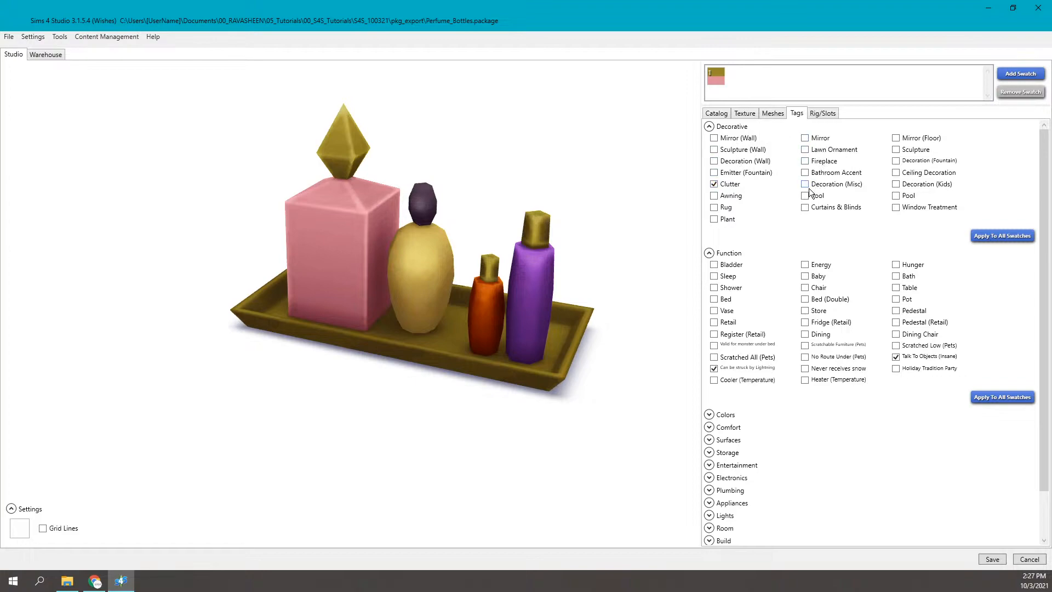
{"action": "scroll", "coordinate": [748, 241], "scroll_direction": "down", "scroll_amount": 2}
{"action": "scroll", "coordinate": [747, 209], "scroll_direction": "up", "scroll_amount": 2}
{"action": "scroll", "coordinate": [899, 223], "scroll_direction": "down", "scroll_amount": 2}
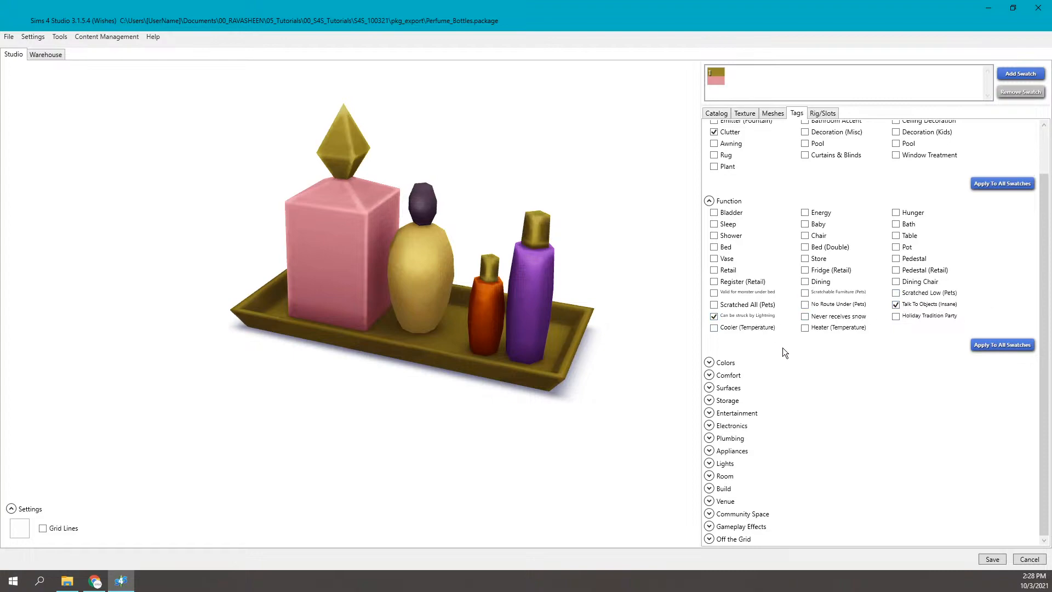
{"action": "left_click", "coordinate": [728, 363]}
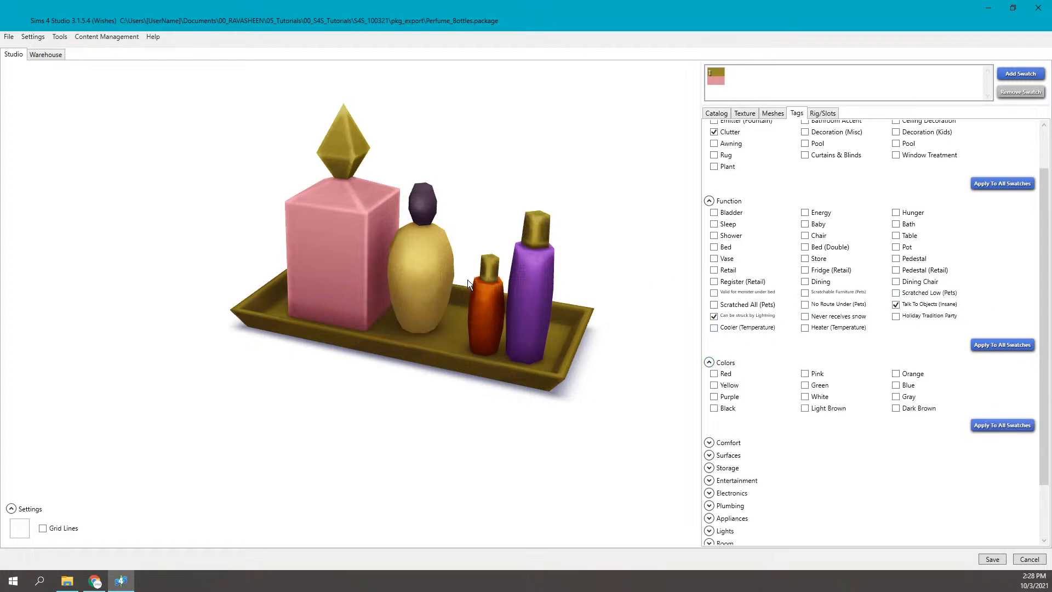
{"action": "scroll", "coordinate": [395, 271], "scroll_direction": "up", "scroll_amount": 2}
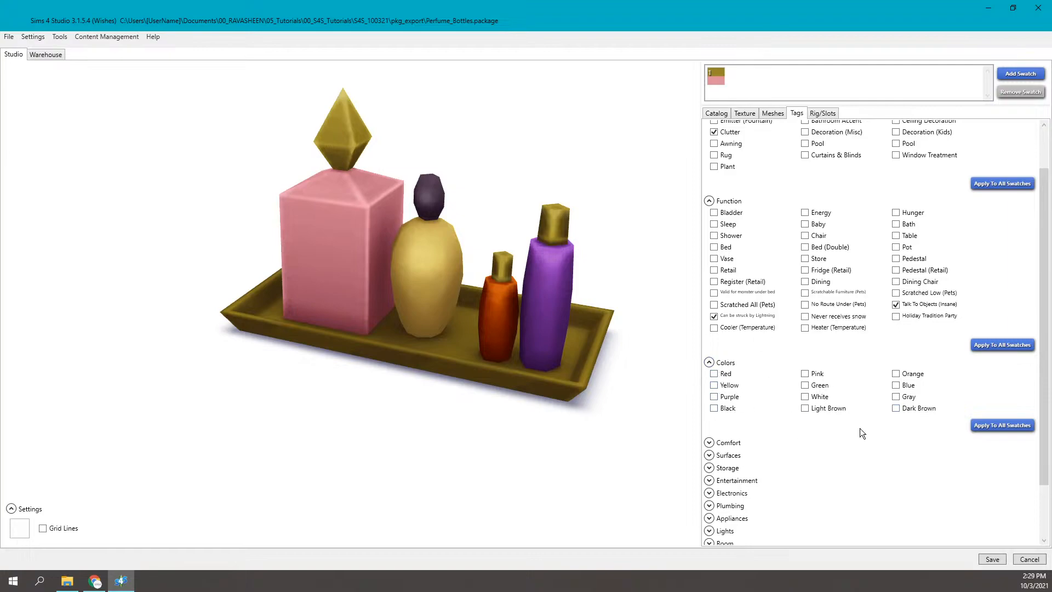
- Expand the Venue, Community Space, Gameplay Effects and Off the Grid tag categories and look through their options
{"action": "scroll", "coordinate": [789, 406], "scroll_direction": "down", "scroll_amount": 3}
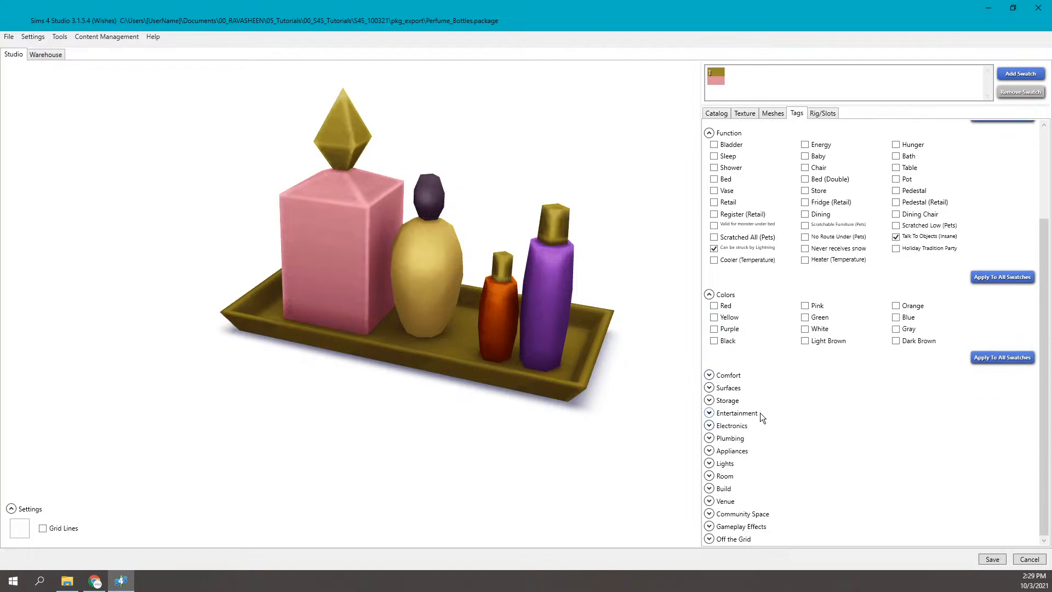
{"action": "left_click", "coordinate": [729, 527]}
{"action": "left_click", "coordinate": [733, 514]}
{"action": "left_click", "coordinate": [725, 501]}
{"action": "scroll", "coordinate": [748, 403], "scroll_direction": "down", "scroll_amount": 7}
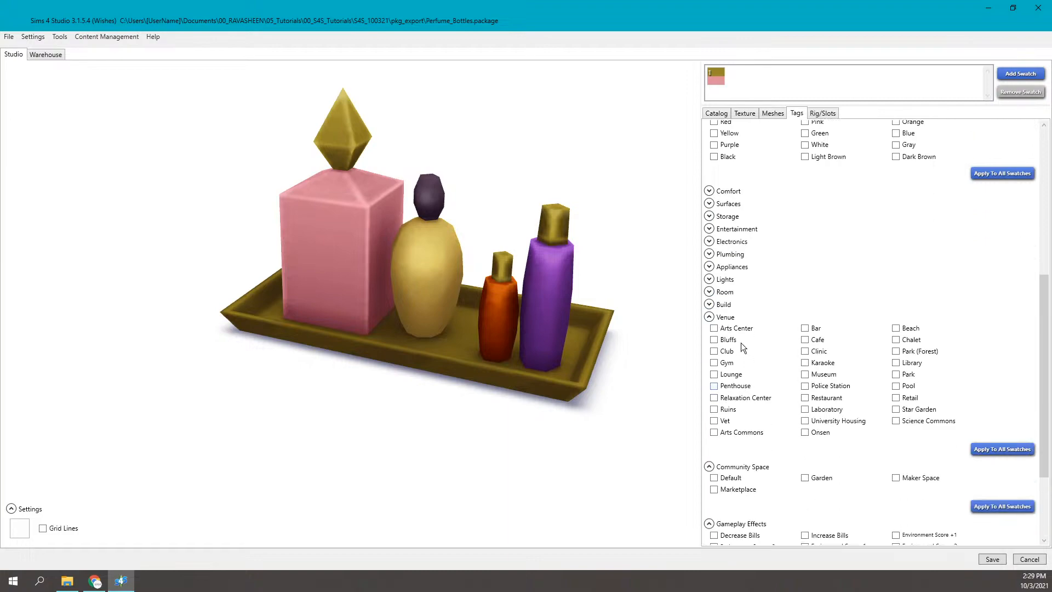
{"action": "scroll", "coordinate": [740, 515], "scroll_direction": "down", "scroll_amount": 4}
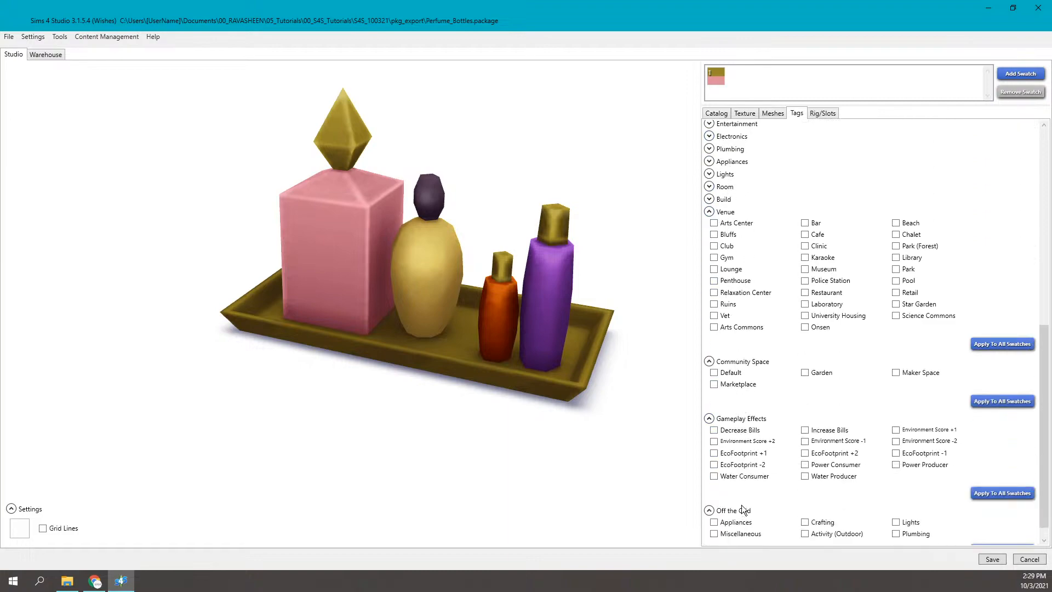
{"action": "left_click", "coordinate": [741, 504]}
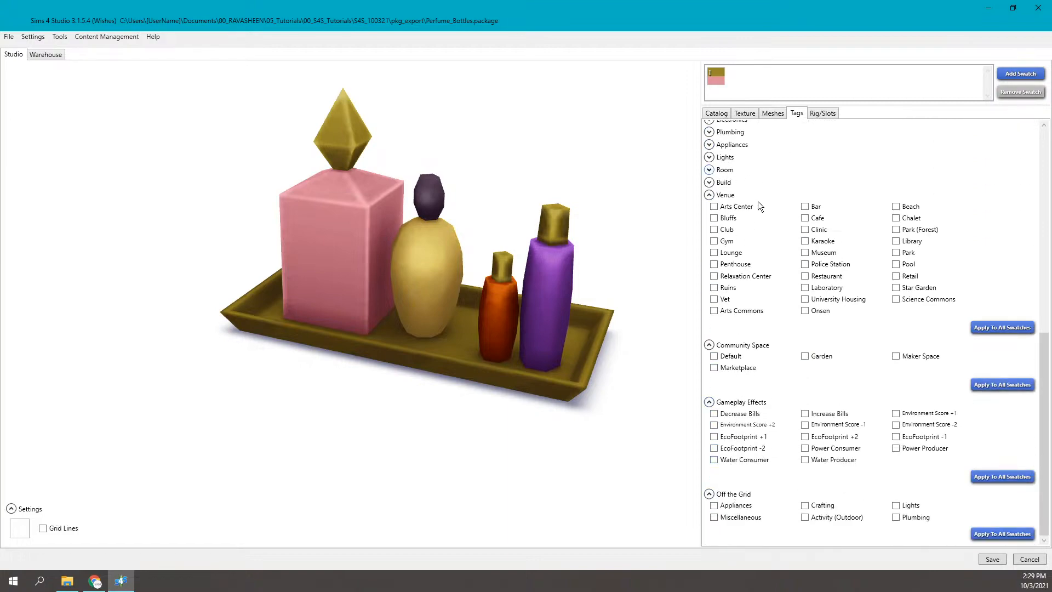
- Expand the Build tag category and review the tags back up to the Decorative ones
{"action": "scroll", "coordinate": [764, 183], "scroll_direction": "up", "scroll_amount": 1}
{"action": "left_click", "coordinate": [724, 209]}
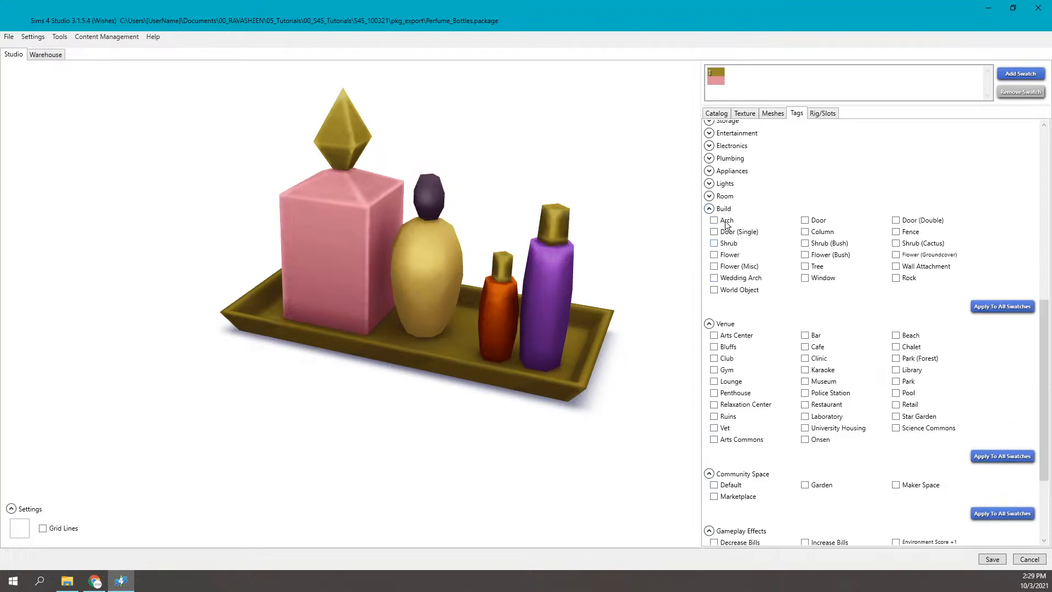
{"action": "scroll", "coordinate": [733, 186], "scroll_direction": "up", "scroll_amount": 7}
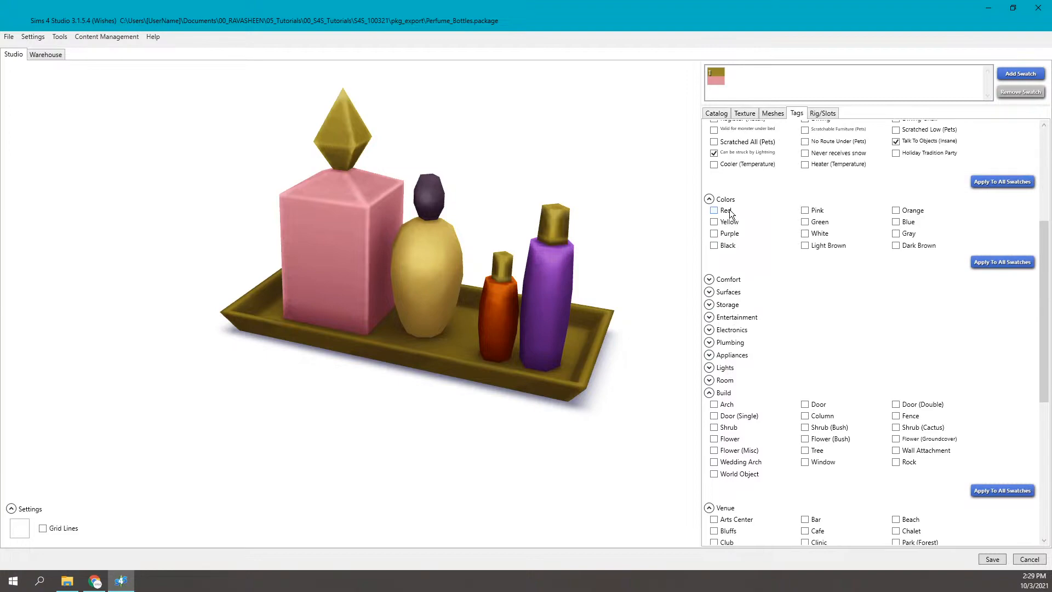
{"action": "scroll", "coordinate": [747, 271], "scroll_direction": "up", "scroll_amount": 8}
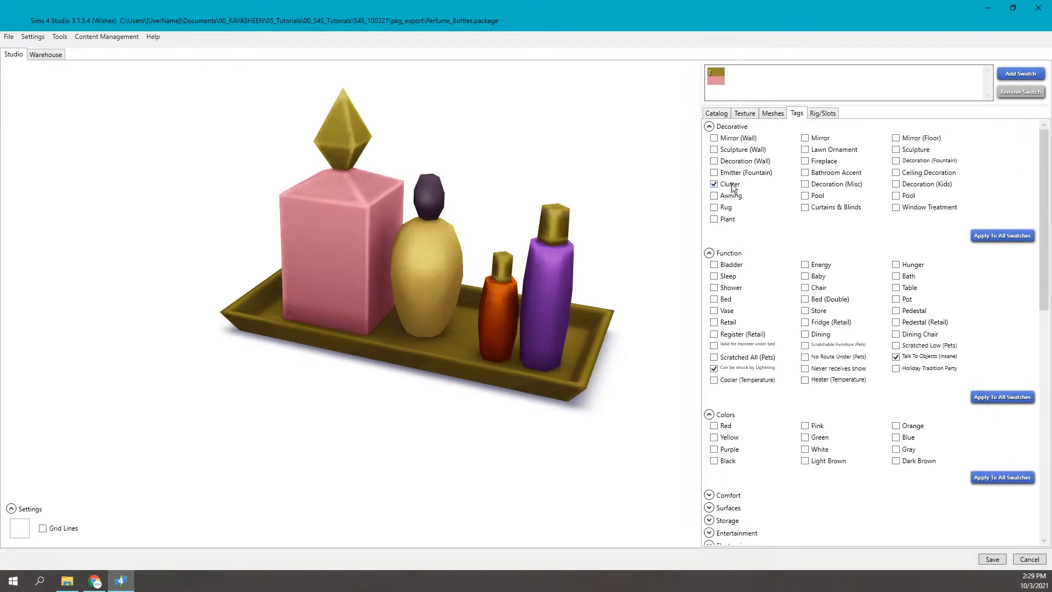
- Expand the Room tag category and look through the remaining tags down to Off the Grid
{"action": "scroll", "coordinate": [747, 260], "scroll_direction": "down", "scroll_amount": 5}
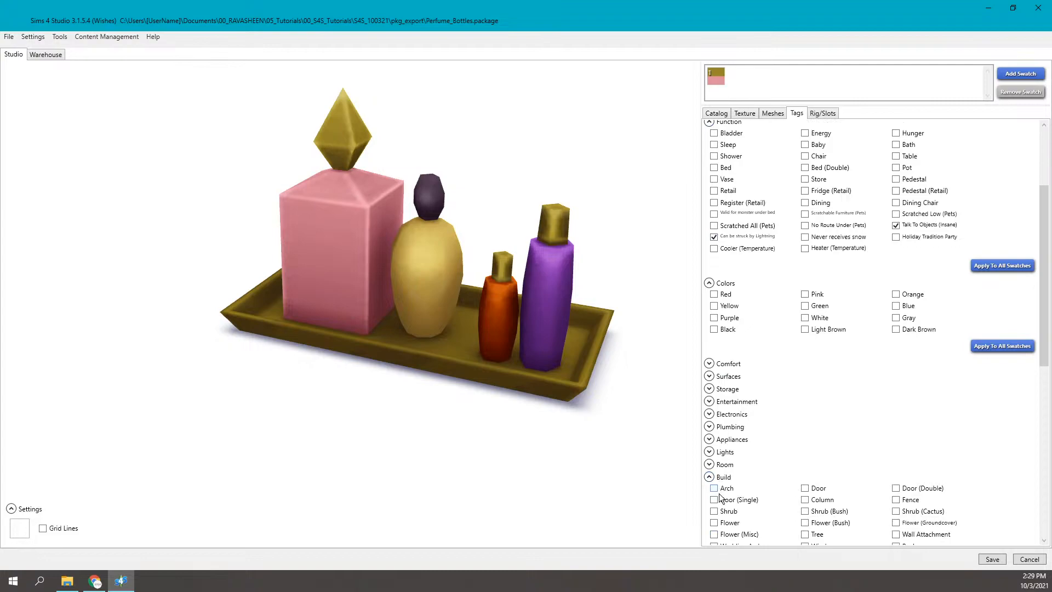
{"action": "scroll", "coordinate": [726, 480], "scroll_direction": "down", "scroll_amount": 4}
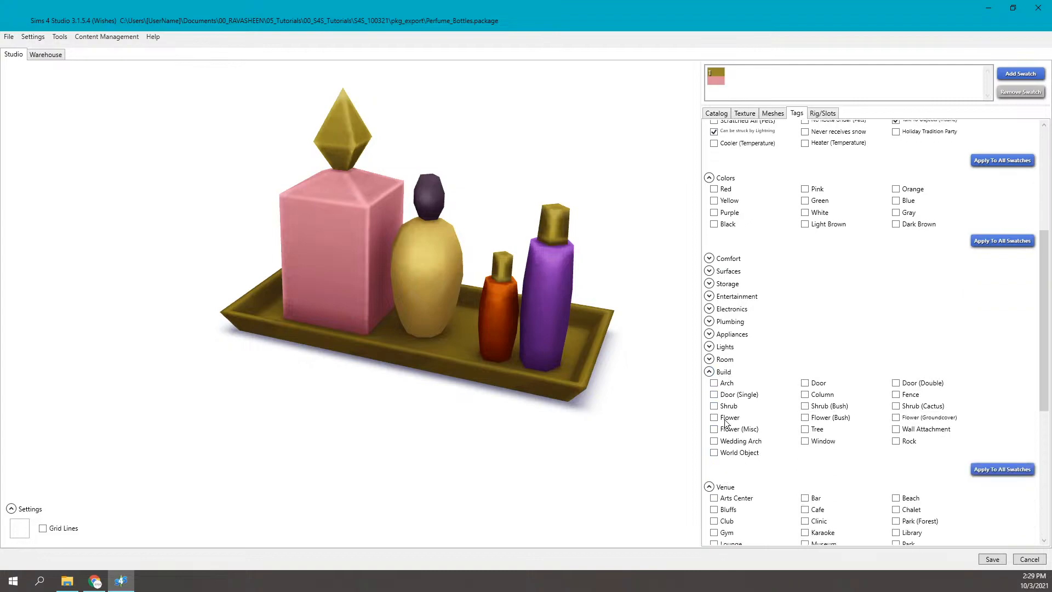
{"action": "left_click", "coordinate": [723, 362]}
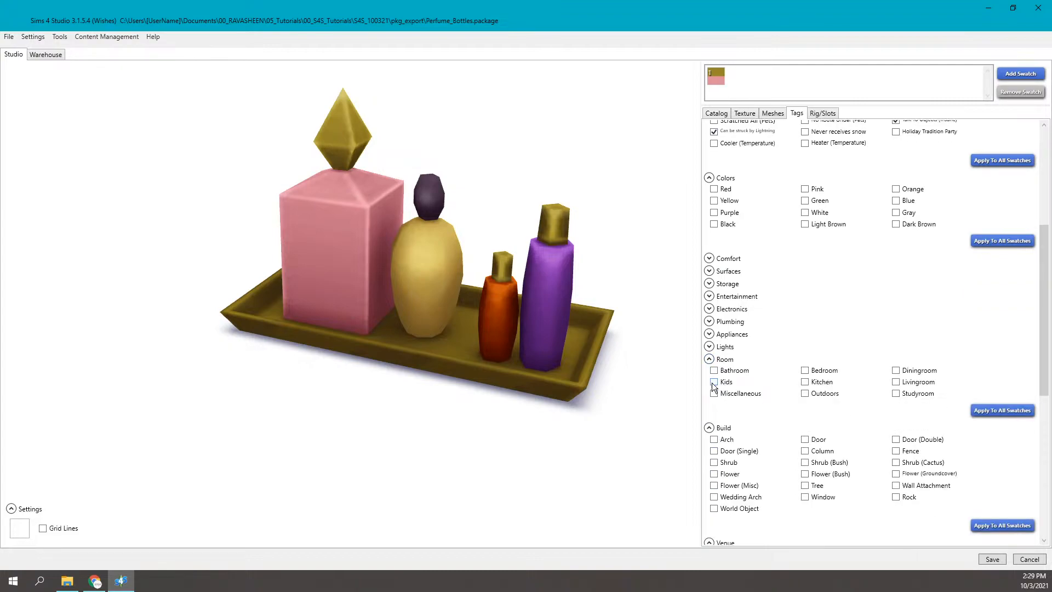
{"action": "scroll", "coordinate": [821, 377], "scroll_direction": "down", "scroll_amount": 13}
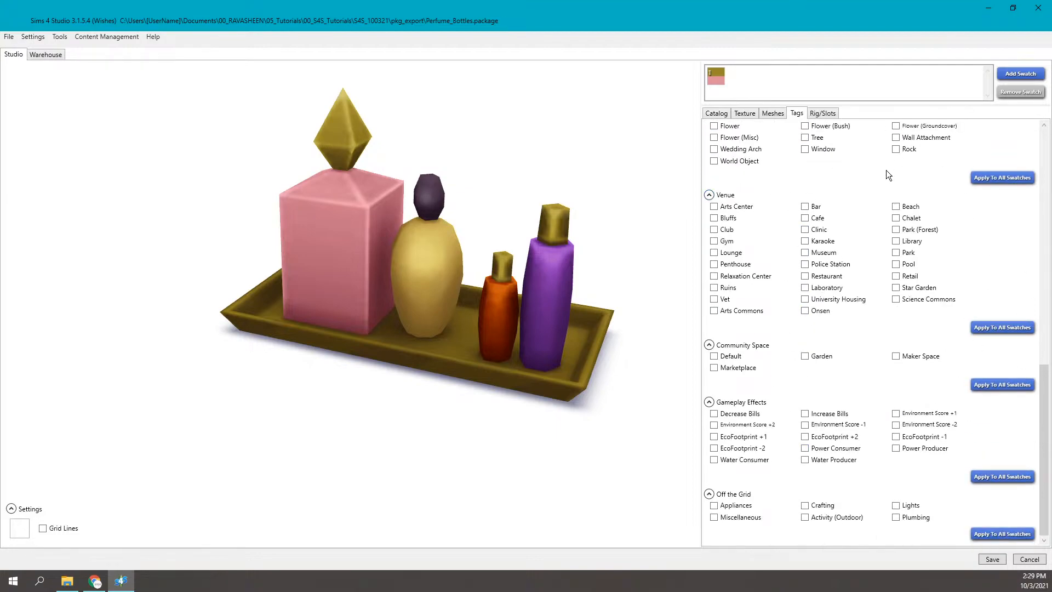
- Look back over the tag categories from Off the Grid up to Colors
{"action": "scroll", "coordinate": [759, 310], "scroll_direction": "up", "scroll_amount": 1}
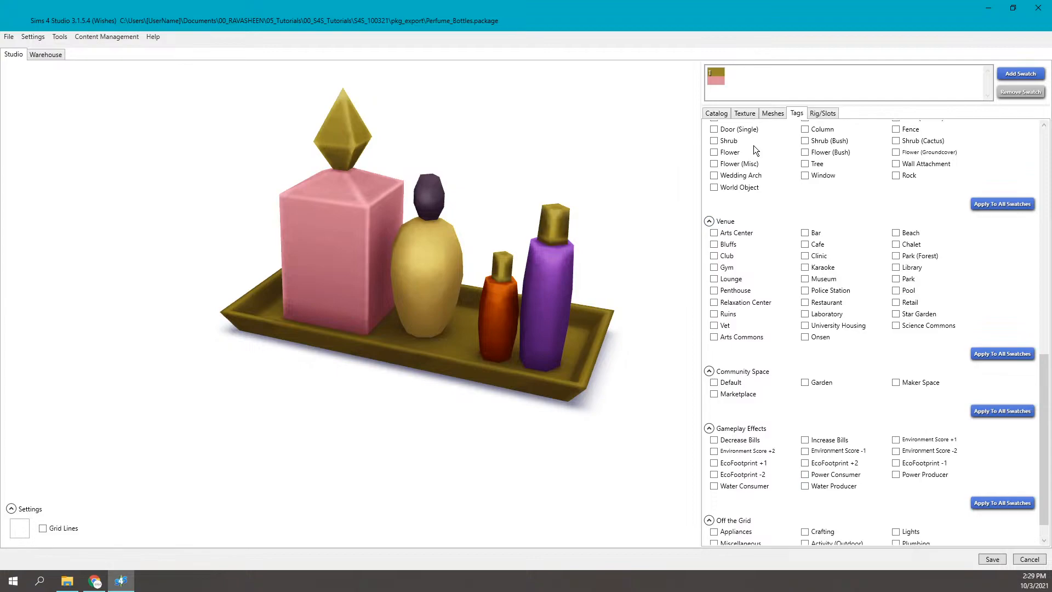
{"action": "scroll", "coordinate": [797, 269], "scroll_direction": "down", "scroll_amount": 1}
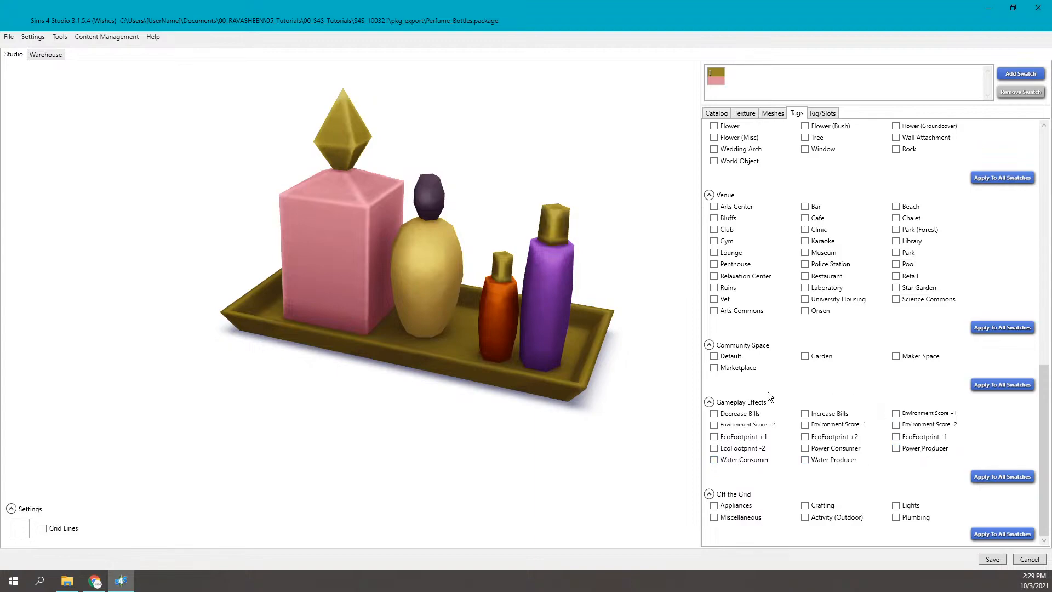
{"action": "scroll", "coordinate": [854, 280], "scroll_direction": "up", "scroll_amount": 10}
{"action": "scroll", "coordinate": [856, 285], "scroll_direction": "up", "scroll_amount": 3}
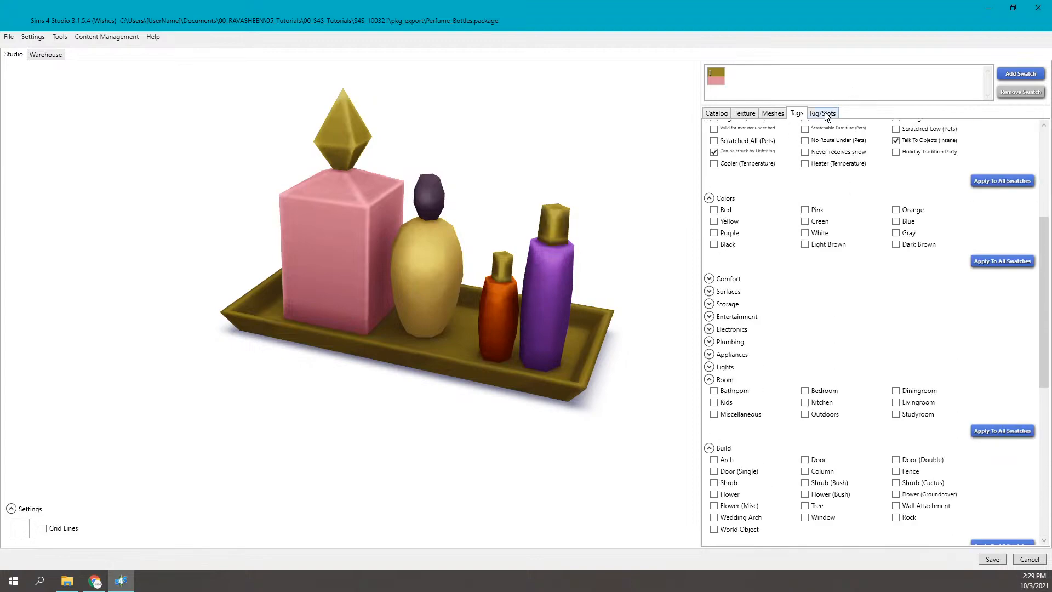
- Open the object's rig and slot settings and inspect the b__ROOT__, transformBone and _FX_ bones
{"action": "left_click", "coordinate": [823, 113]}
{"action": "left_click", "coordinate": [788, 142]}
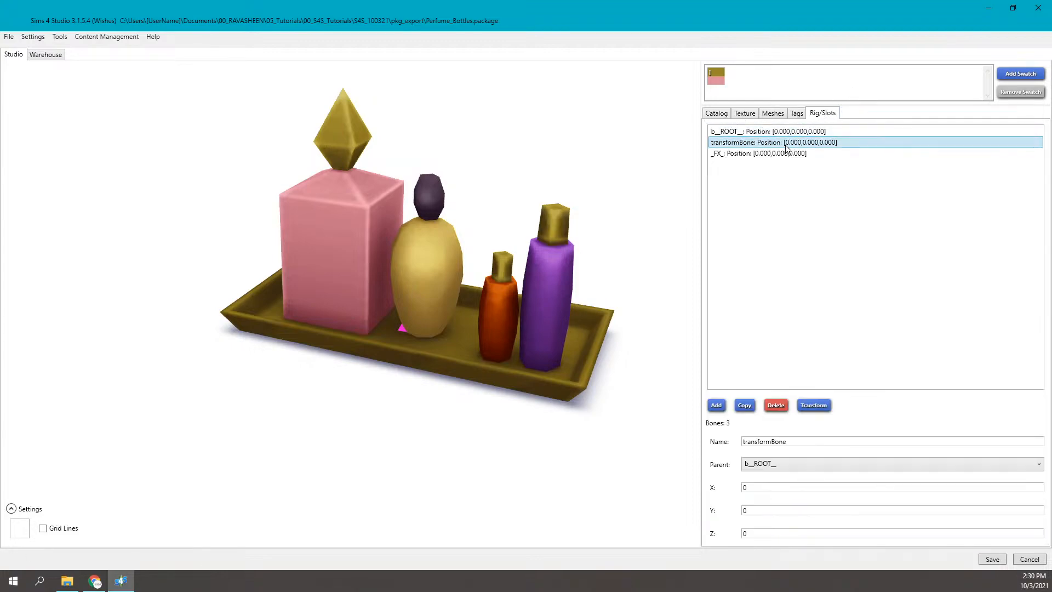
{"action": "left_click", "coordinate": [785, 154]}
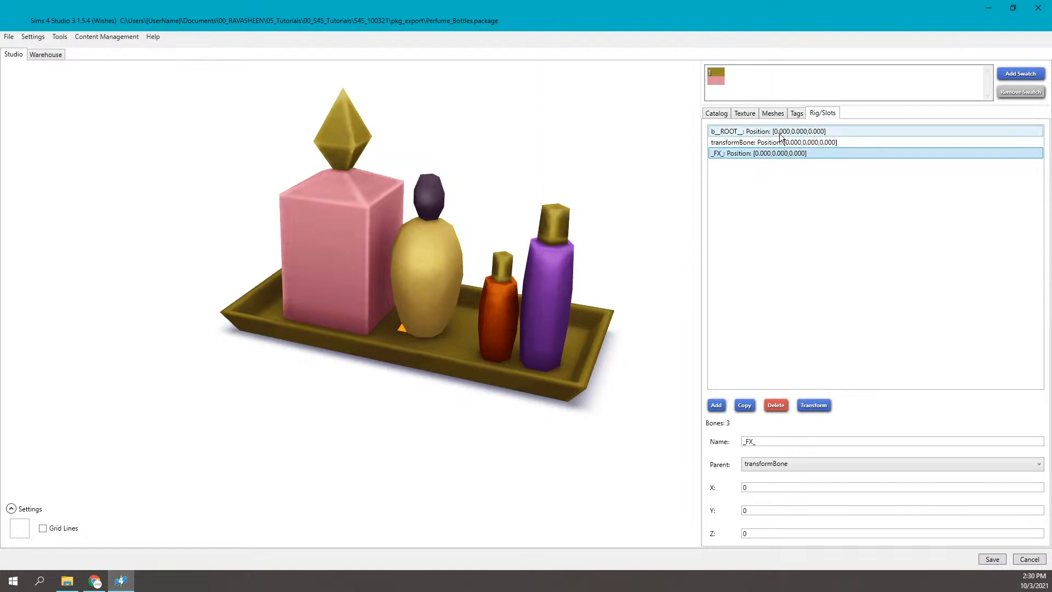
{"action": "left_click", "coordinate": [781, 133]}
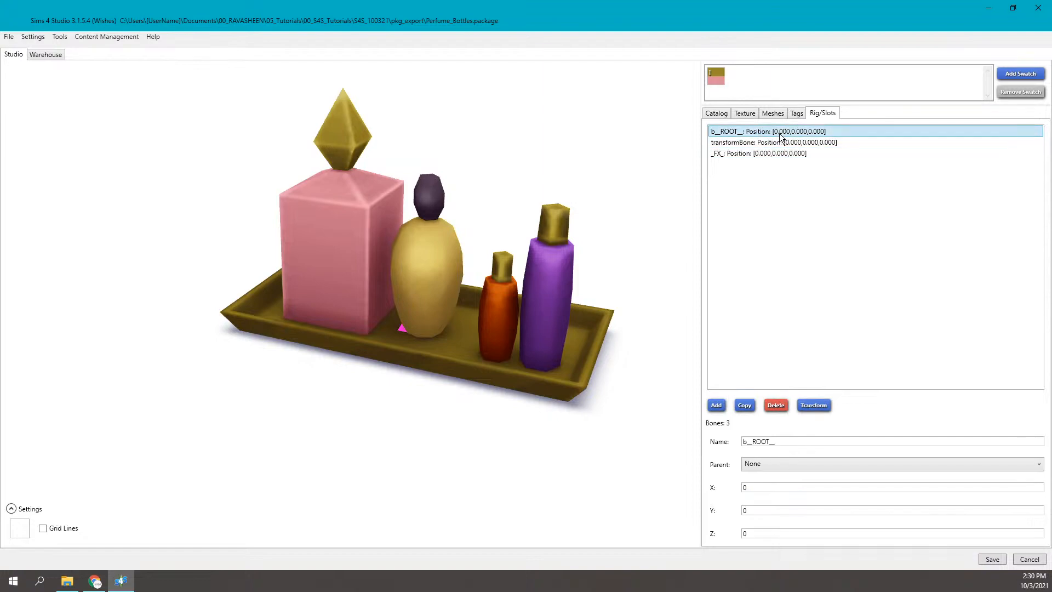
{"action": "left_click", "coordinate": [745, 143]}
{"action": "left_click", "coordinate": [745, 152]}
{"action": "left_click", "coordinate": [746, 133]}
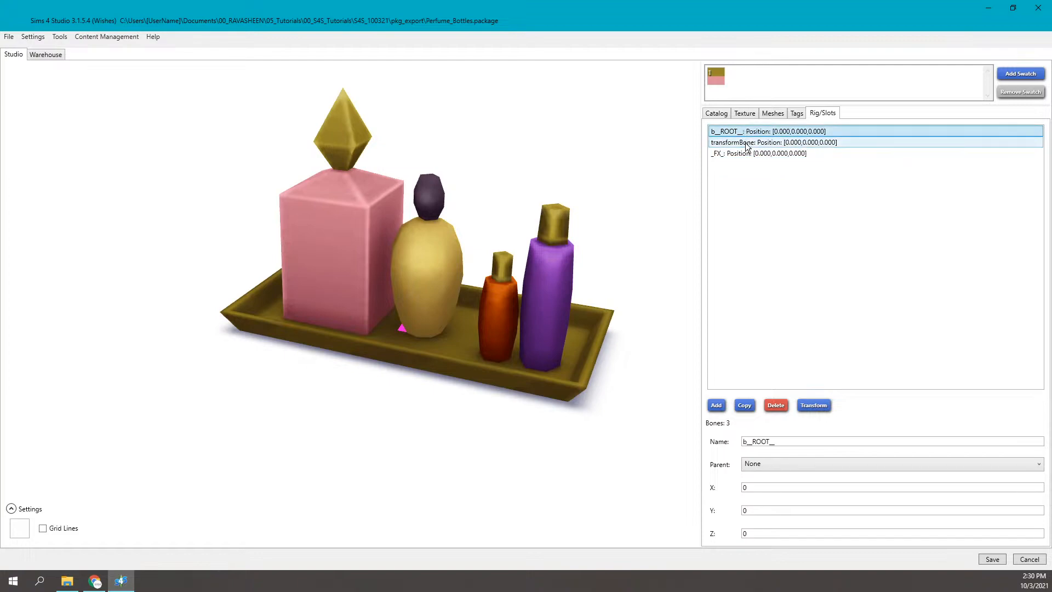
{"action": "left_click", "coordinate": [746, 154]}
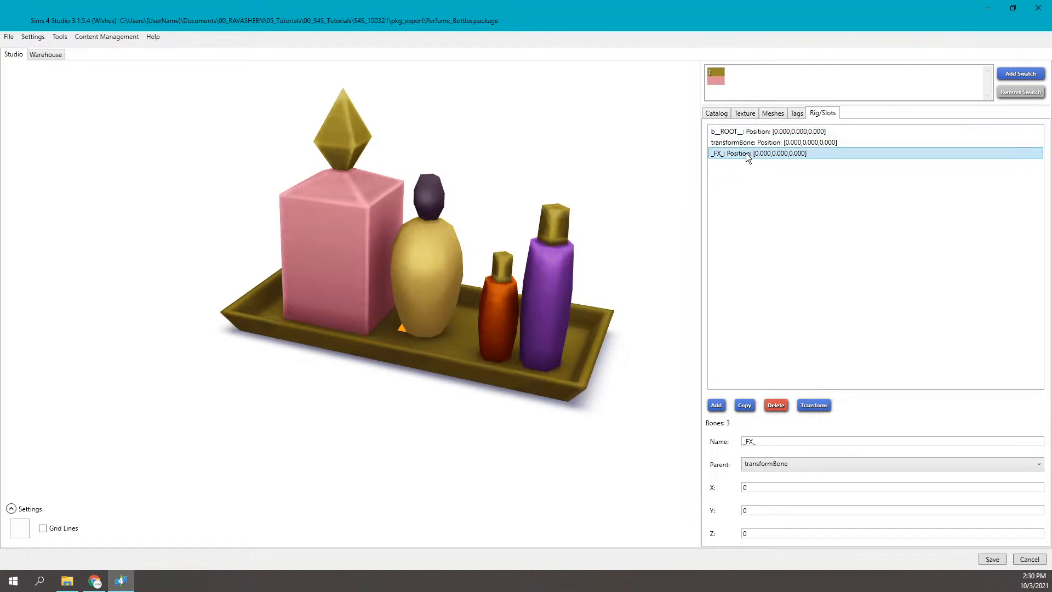
{"action": "left_click", "coordinate": [790, 133]}
{"action": "left_click", "coordinate": [792, 142]}
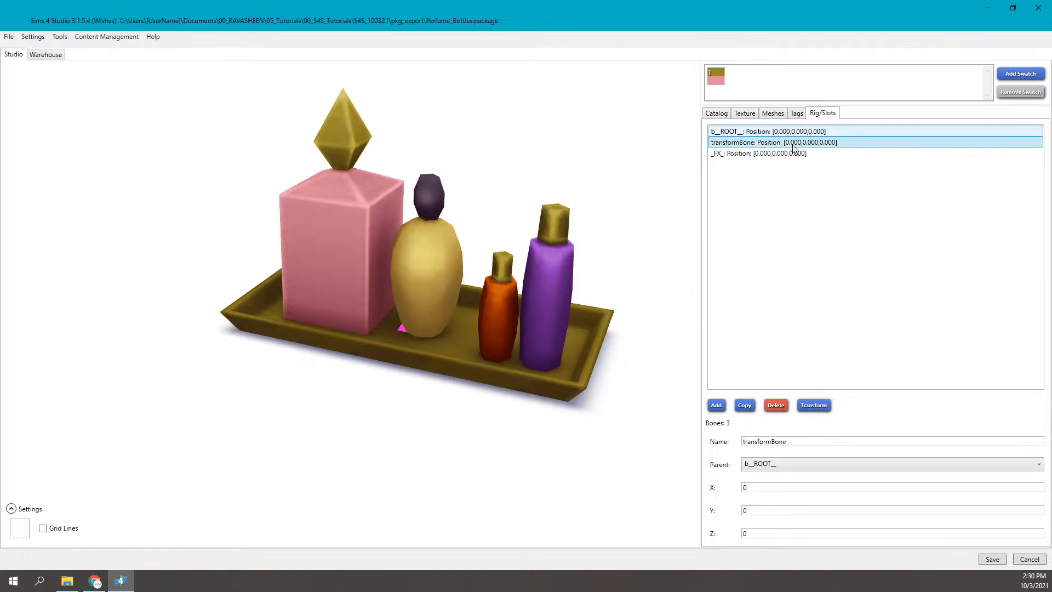
{"action": "left_click", "coordinate": [784, 153]}
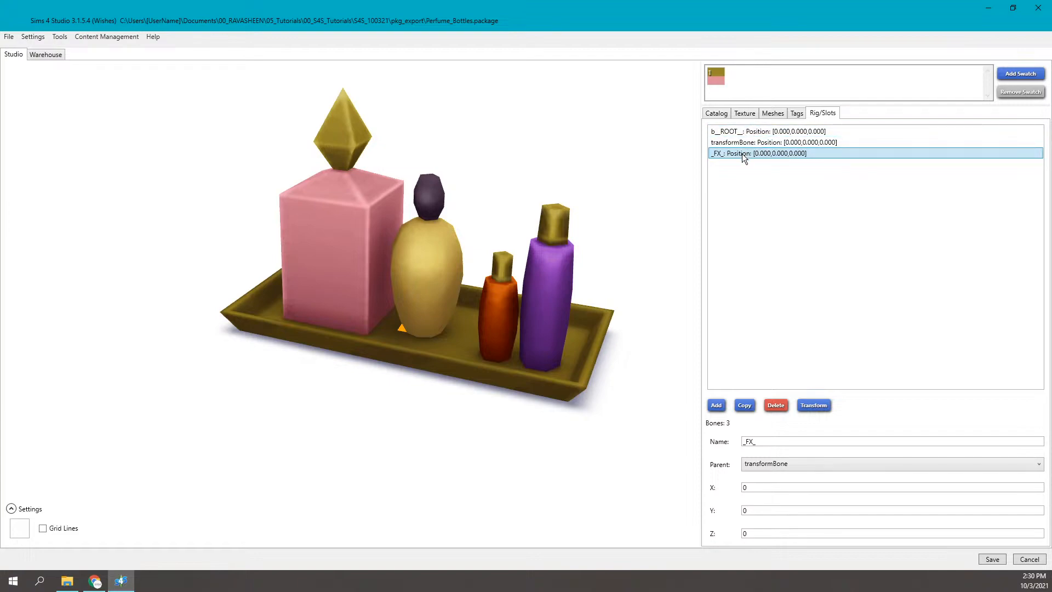
- Compare the parents and marker positions of the three existing bones from another angle of the tray
{"action": "left_click", "coordinate": [745, 138]}
{"action": "left_click", "coordinate": [745, 132]}
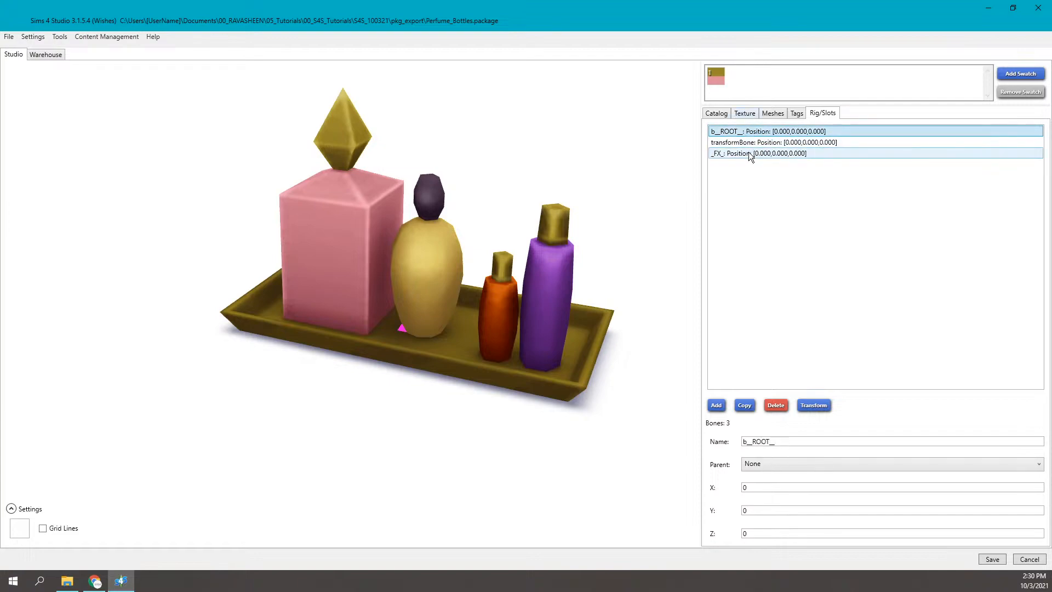
{"action": "left_click", "coordinate": [729, 156]}
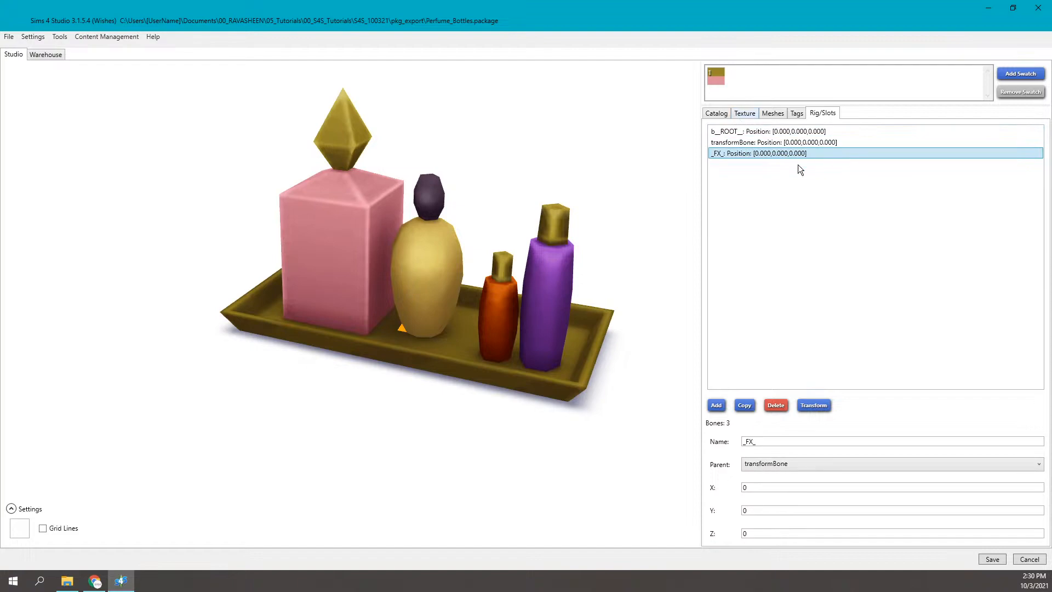
{"action": "left_click", "coordinate": [752, 142]}
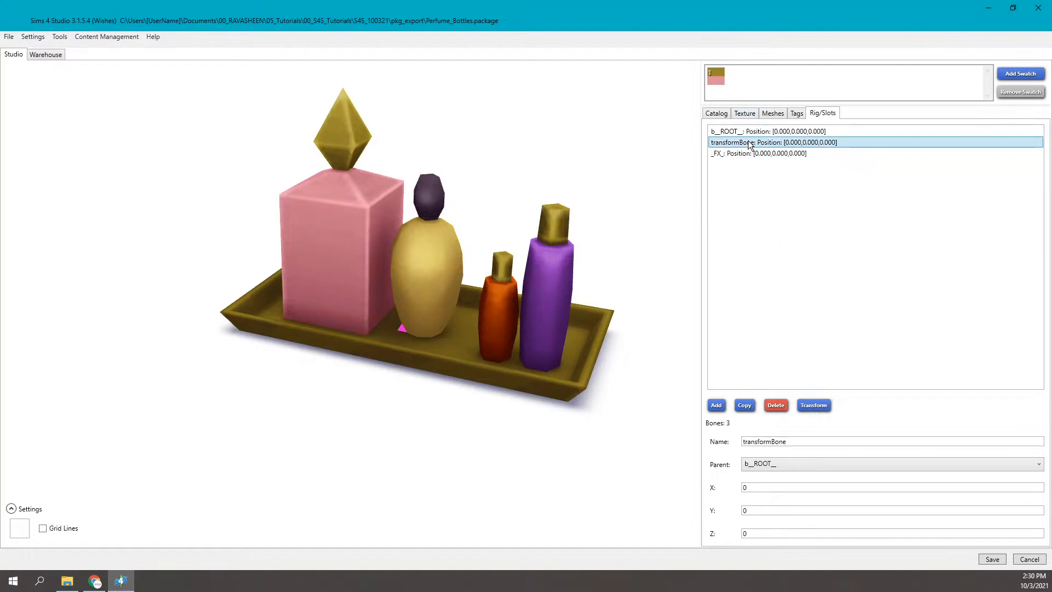
{"action": "left_click", "coordinate": [747, 153]}
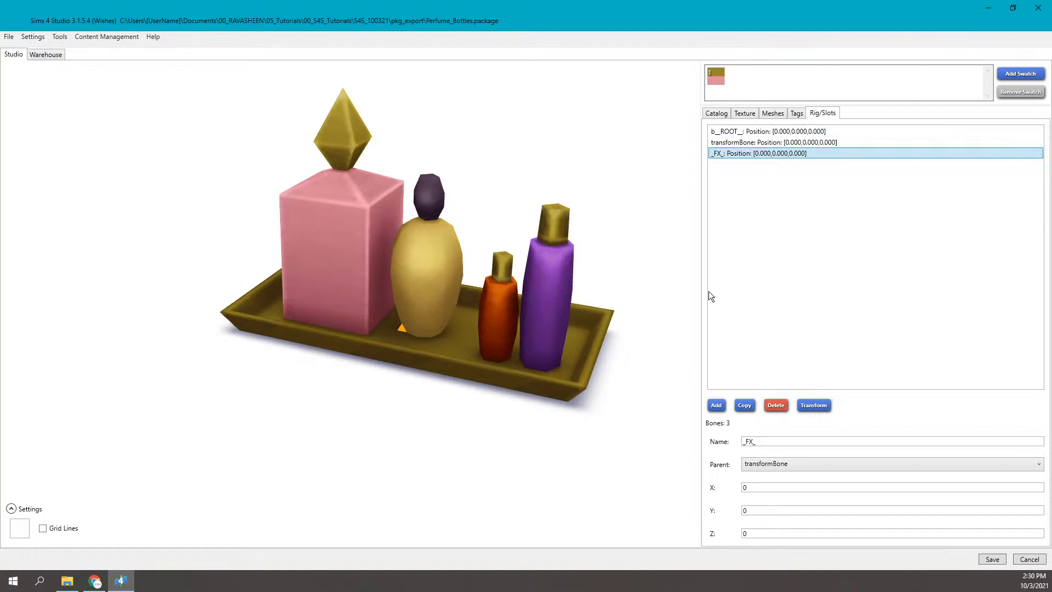
{"action": "left_click_drag", "start_coordinate": [567, 318], "coordinate": [597, 331]}
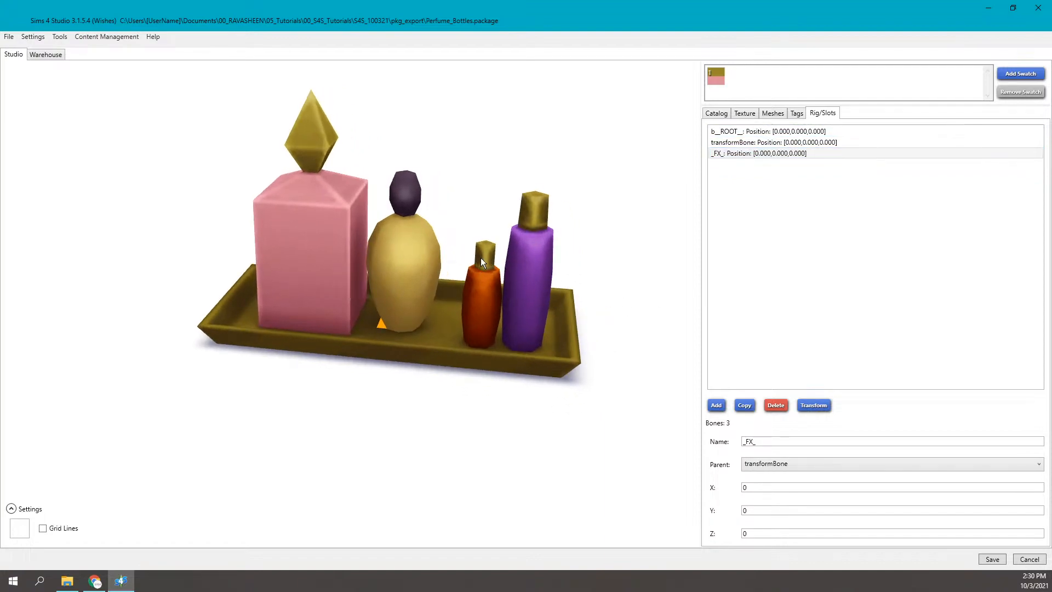
{"action": "left_click", "coordinate": [750, 130]}
{"action": "left_click", "coordinate": [749, 142]}
{"action": "left_click", "coordinate": [748, 154]}
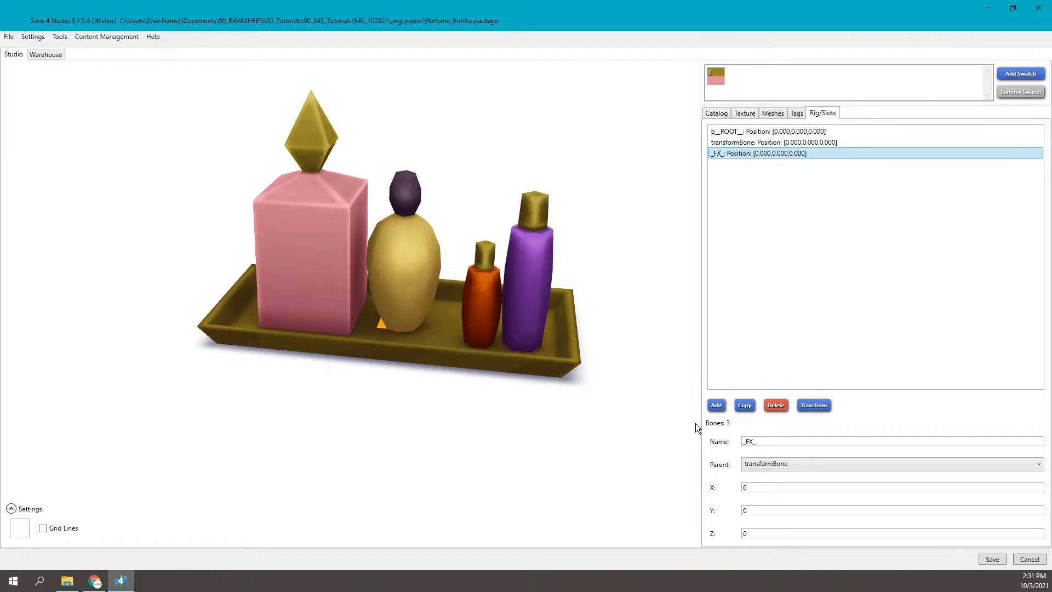
- Add a small decoration slot bone named _deco_sml_1 to the rig and view its cylinder around the bottles
{"action": "left_click", "coordinate": [716, 406]}
{"action": "left_click", "coordinate": [761, 442]}
{"action": "type", "text": "_deco_sml_1"}
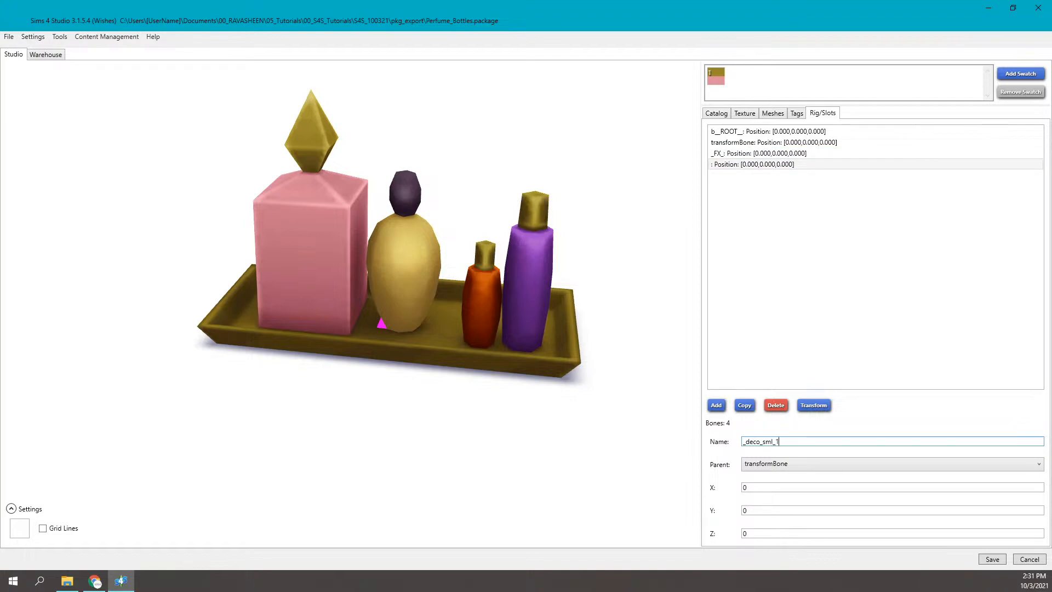
{"action": "left_click", "coordinate": [824, 486]}
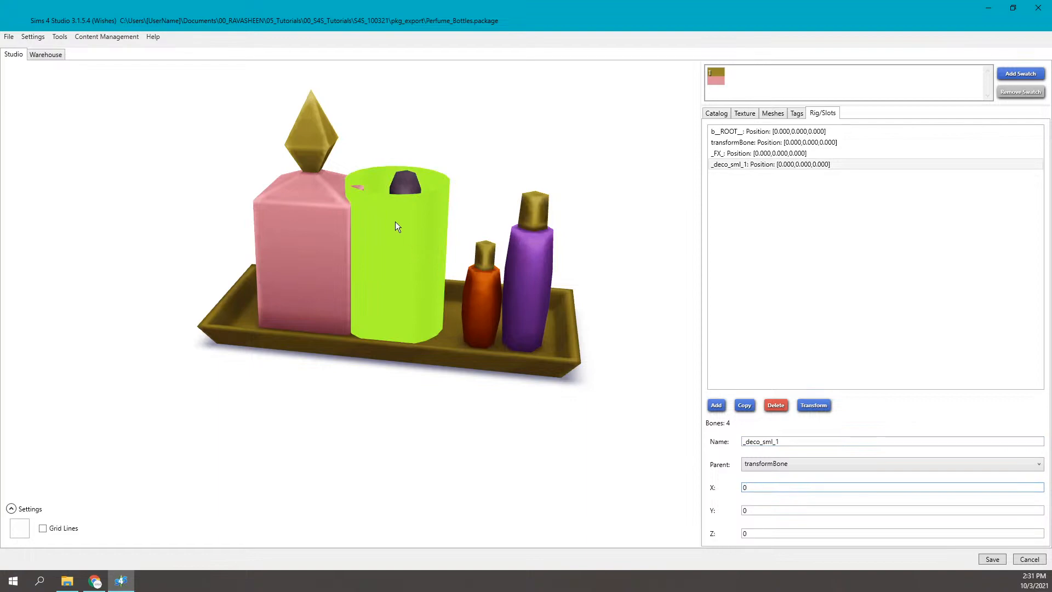
{"action": "left_click_drag", "start_coordinate": [415, 196], "coordinate": [431, 161]}
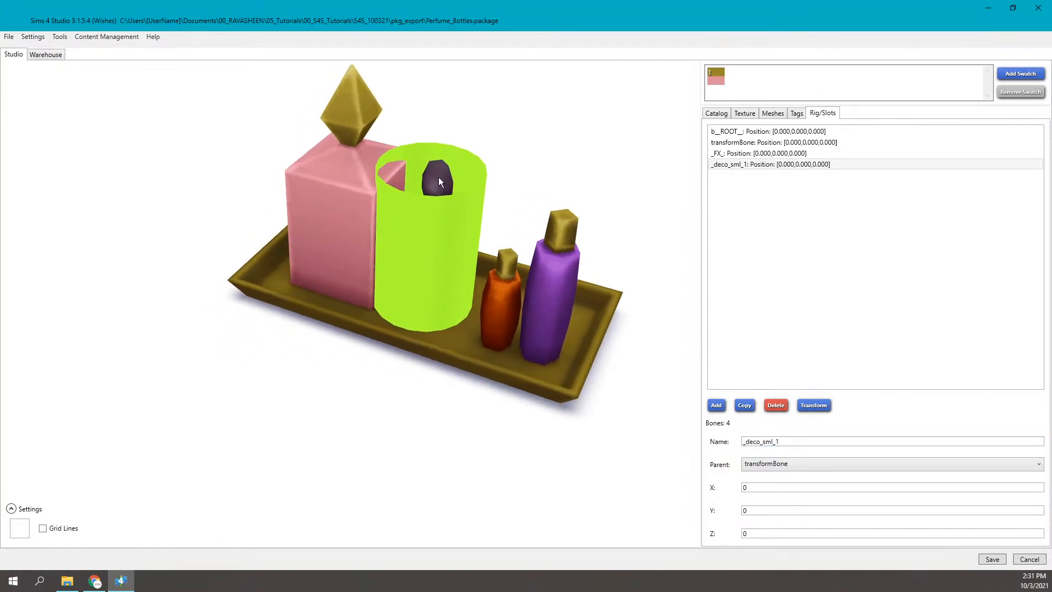
{"action": "left_click_drag", "start_coordinate": [439, 280], "coordinate": [590, 245]}
{"action": "left_click_drag", "start_coordinate": [370, 195], "coordinate": [361, 216]}
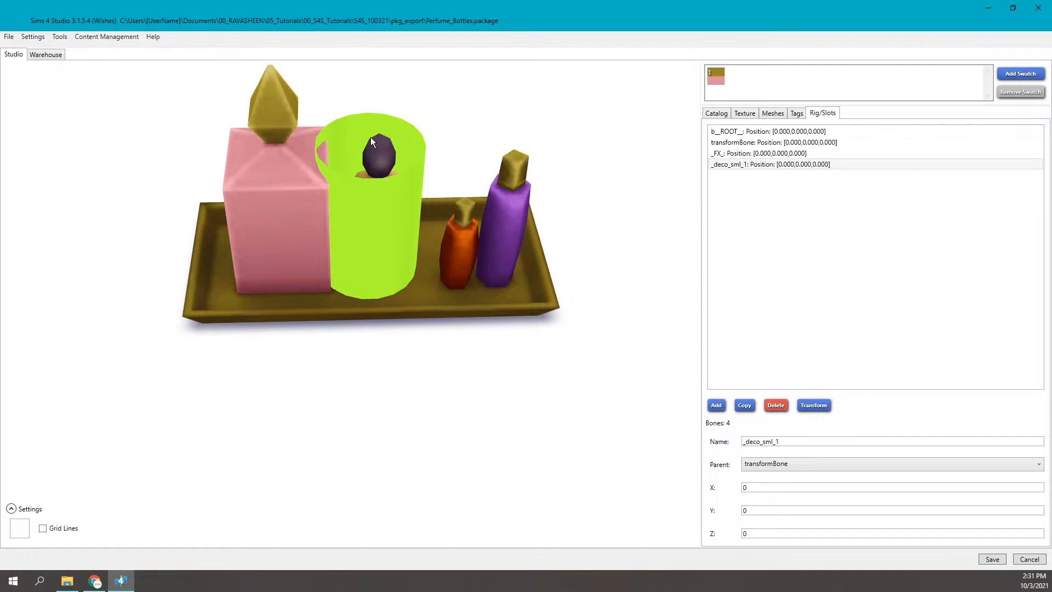
- Add a medium decoration slot bone named _deco_med_1 to the rig
{"action": "left_click", "coordinate": [716, 405]}
{"action": "left_click", "coordinate": [753, 440]}
{"action": "type", "text": "_deco_med_1"}
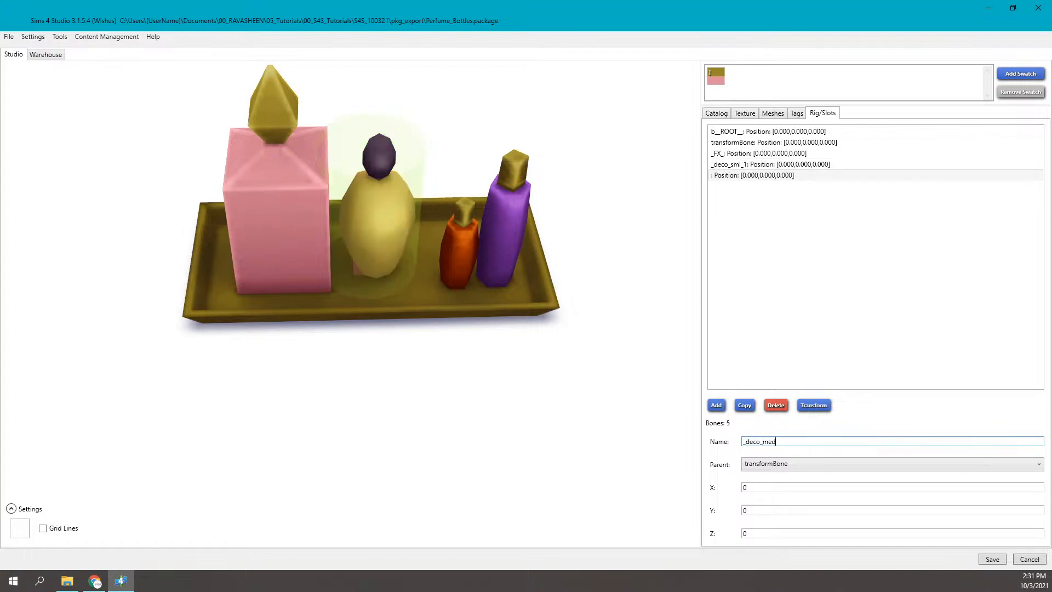
- Add a large decoration slot bone named _deco_lrg_1 to the rig
{"action": "left_click", "coordinate": [717, 406]}
{"action": "left_click", "coordinate": [773, 442]}
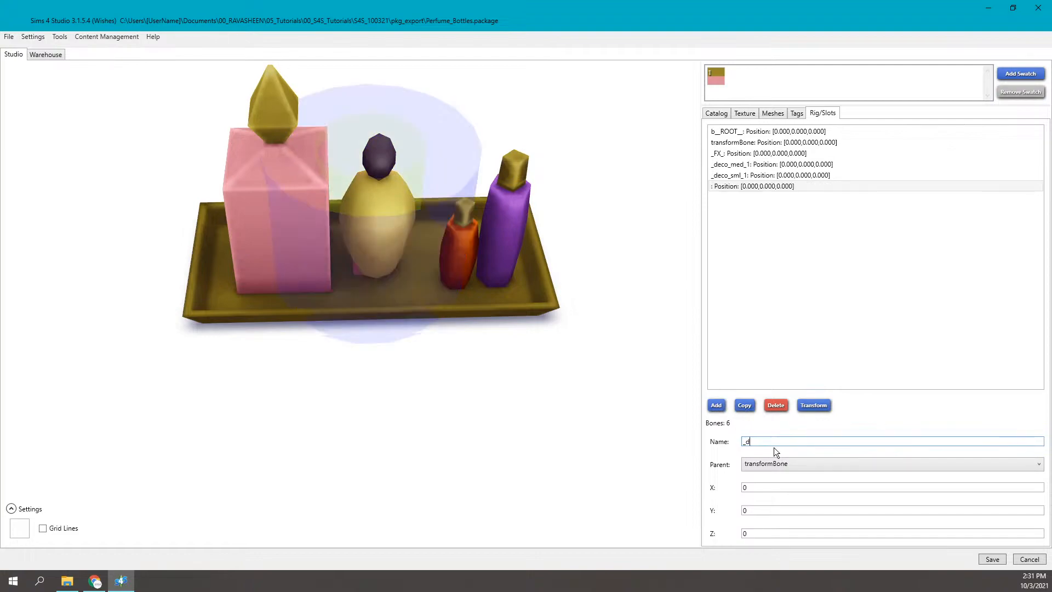
{"action": "type", "text": "_deco_lrg_1"}
{"action": "left_click", "coordinate": [804, 483]}
{"action": "left_click_drag", "start_coordinate": [782, 441], "coordinate": [743, 441]}
{"action": "left_click", "coordinate": [780, 442]}
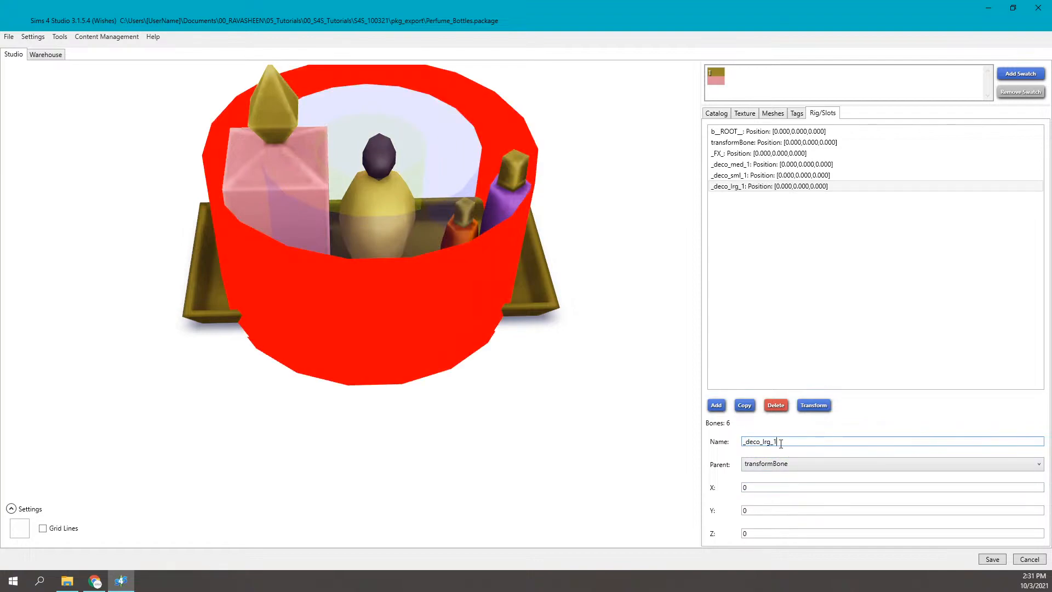
- Duplicate the _deco_lrg_1 slot bone and delete the duplicate
{"action": "left_click", "coordinate": [745, 405]}
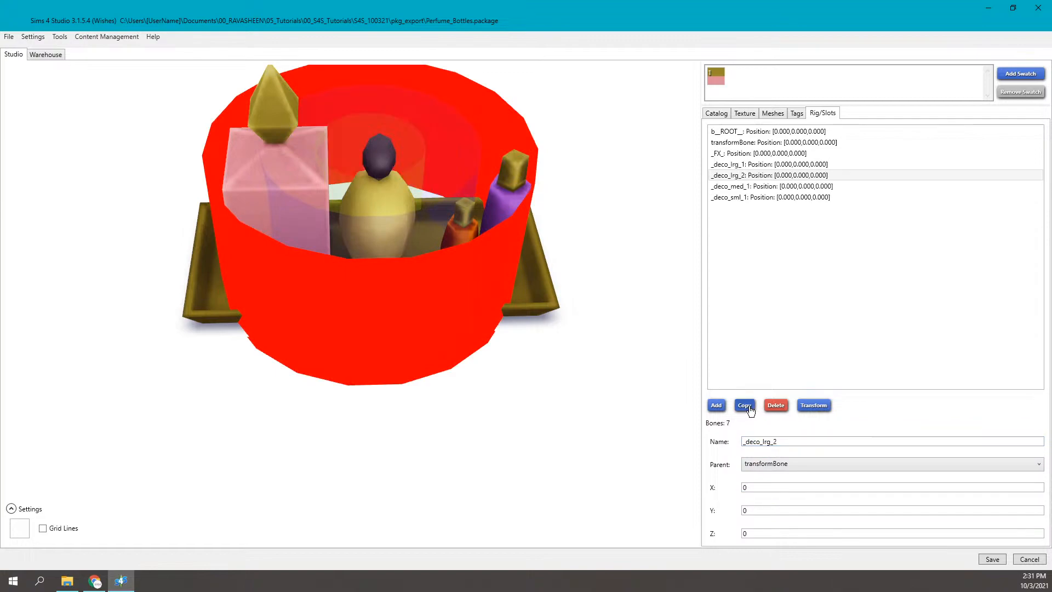
{"action": "left_click", "coordinate": [741, 177]}
{"action": "left_click_drag", "start_coordinate": [509, 197], "coordinate": [770, 248]}
{"action": "left_click", "coordinate": [774, 407]}
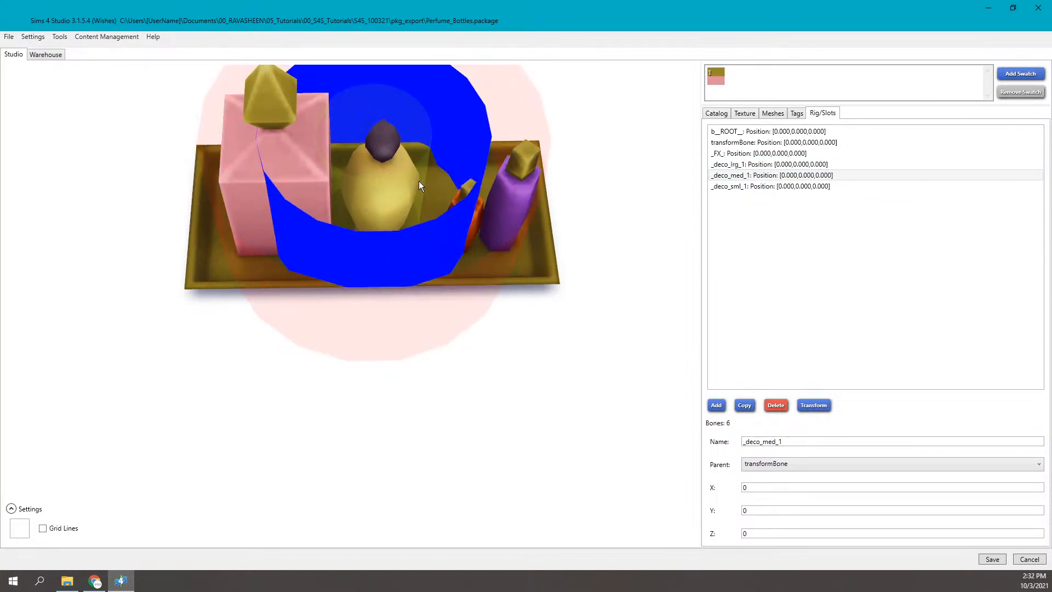
- Compare the sizes of the large, medium and small decoration slots, both individually and all selected together
{"action": "left_click", "coordinate": [770, 164]}
{"action": "left_click", "coordinate": [772, 187], "text": "shift"}
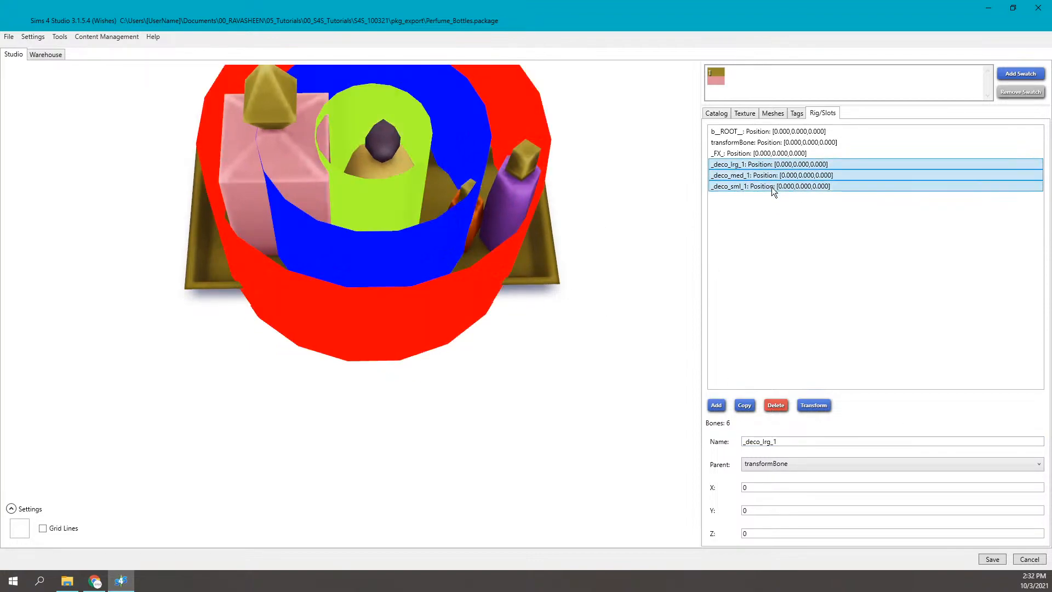
{"action": "left_click_drag", "start_coordinate": [584, 291], "coordinate": [367, 134]}
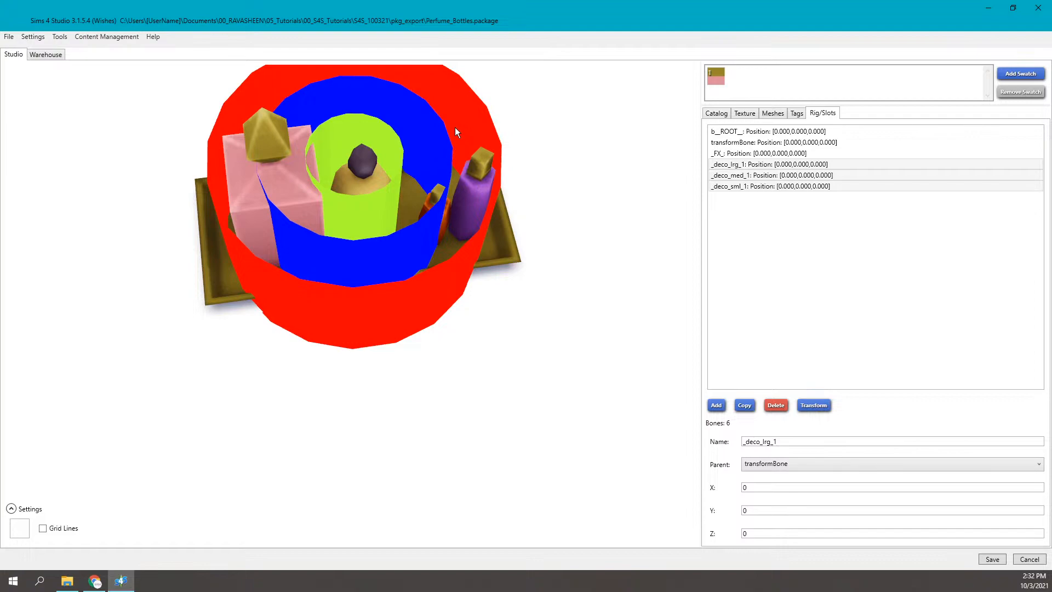
{"action": "left_click", "coordinate": [422, 127]}
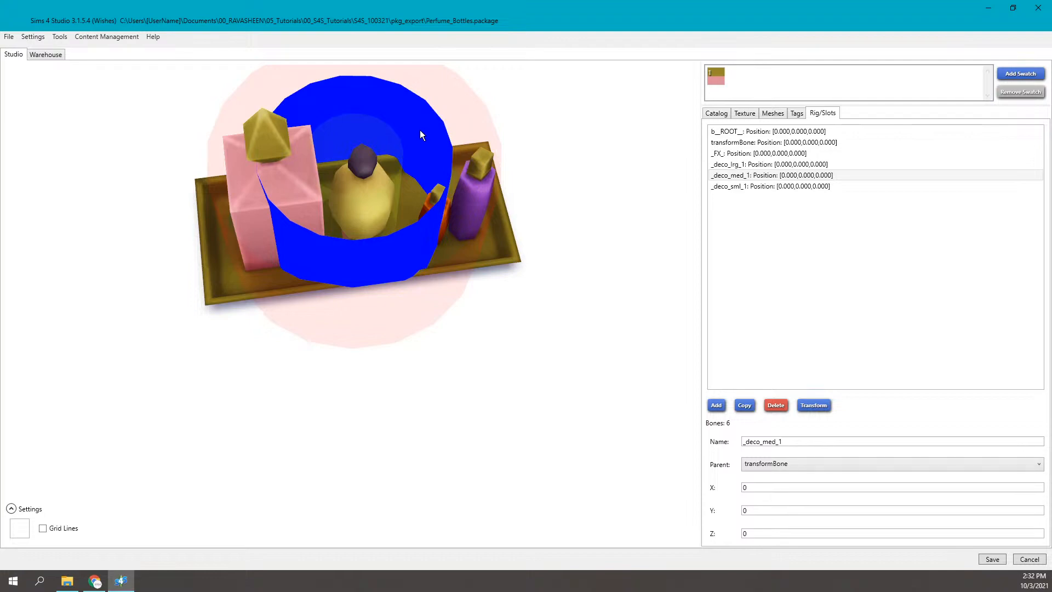
{"action": "left_click", "coordinate": [379, 142]}
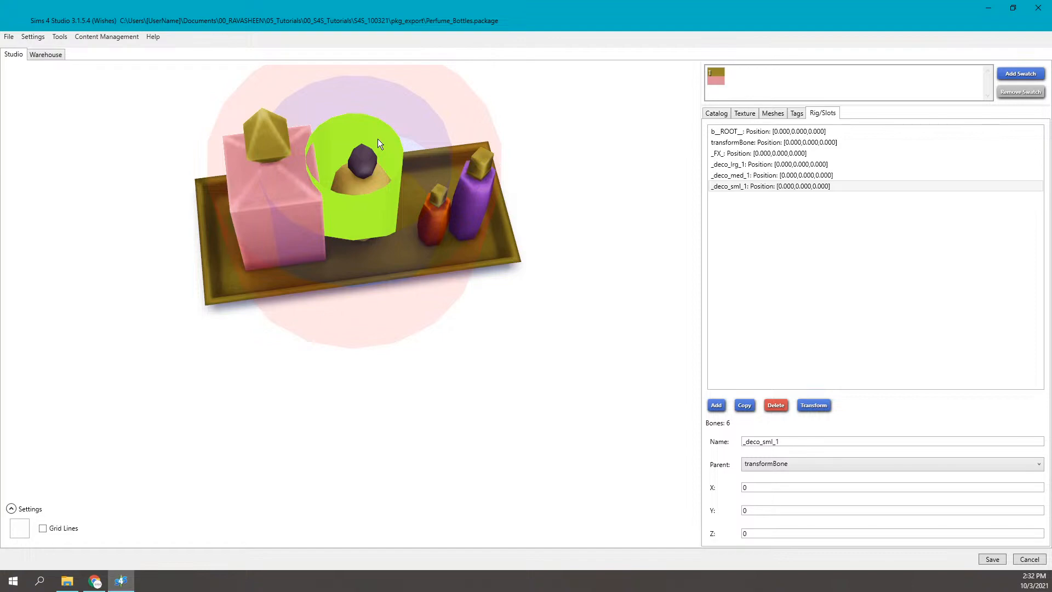
{"action": "left_click", "coordinate": [777, 165]}
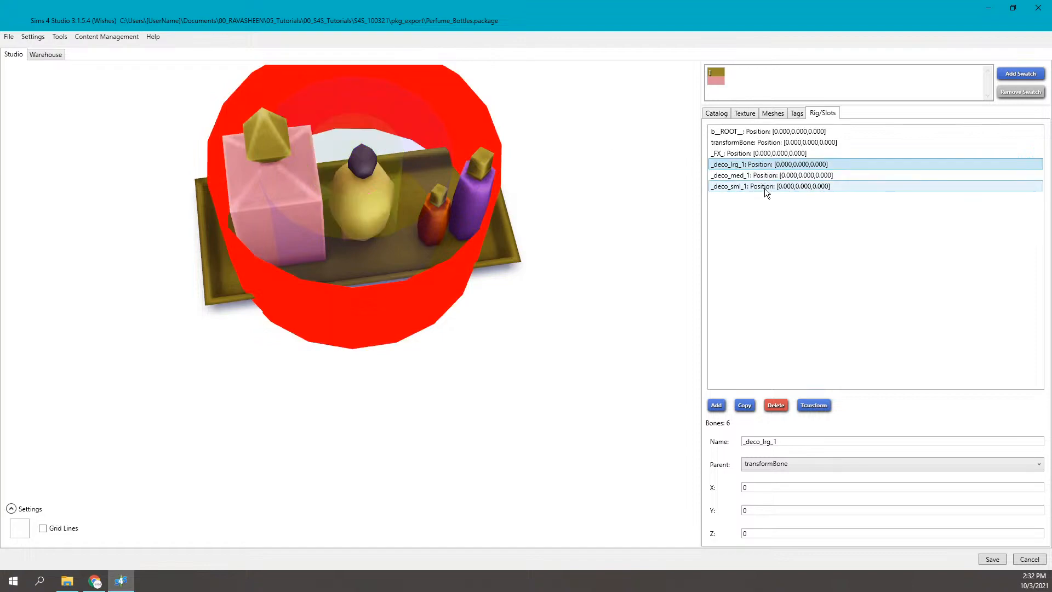
{"action": "left_click", "coordinate": [764, 187], "text": "shift"}
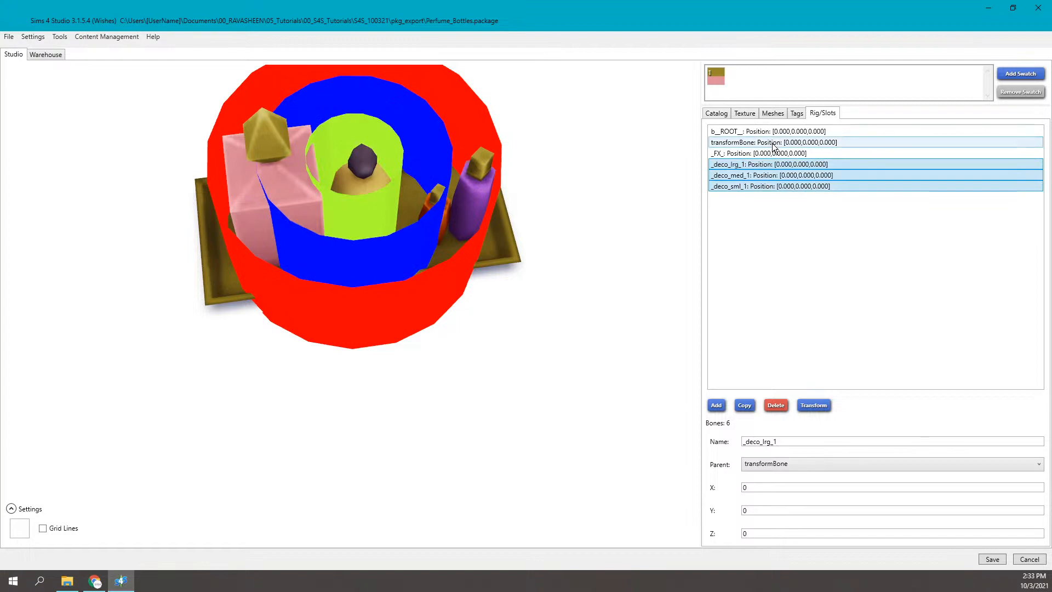
- Move the _deco_lrg_1 slot to X 0.1 and Y 0.25
{"action": "left_click", "coordinate": [780, 166]}
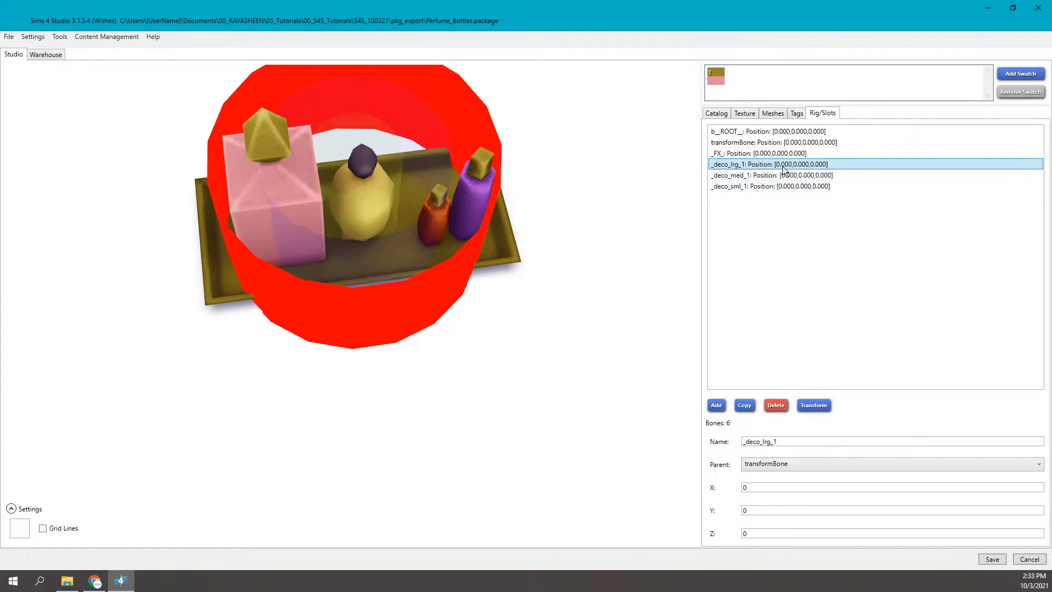
{"action": "left_click", "coordinate": [769, 485]}
{"action": "type", "text": "1"}
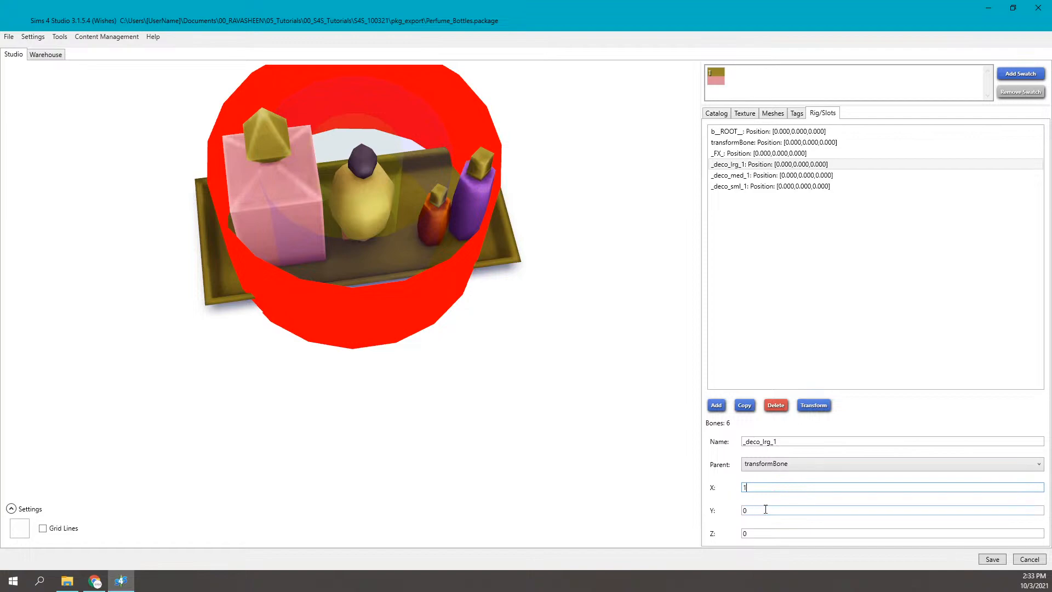
{"action": "left_click", "coordinate": [765, 510]}
{"action": "left_click", "coordinate": [768, 487]}
{"action": "type", "text": "0.1"}
{"action": "left_click", "coordinate": [767, 510]}
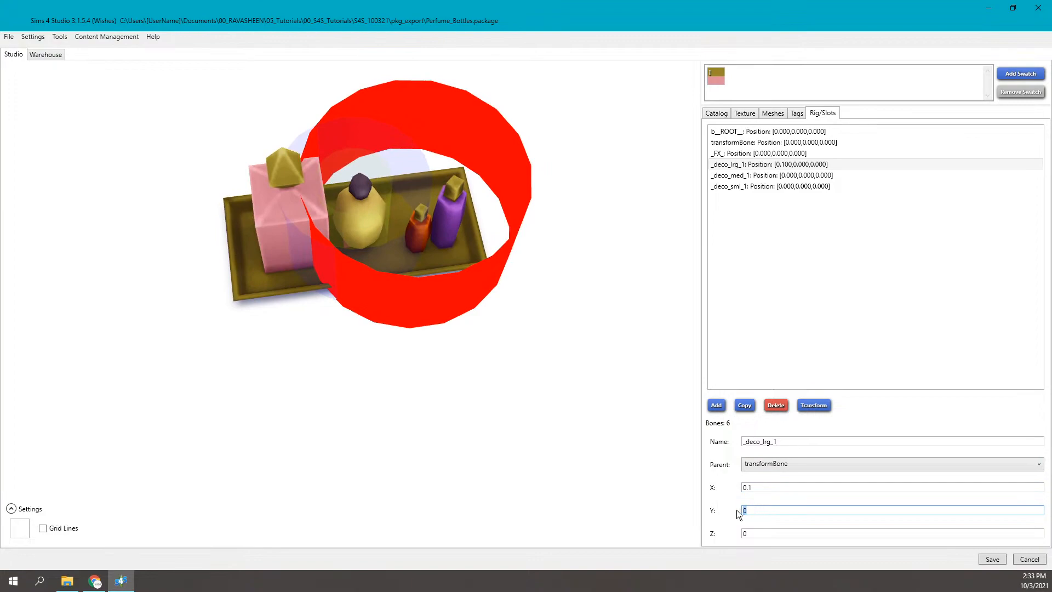
{"action": "left_click", "coordinate": [750, 533]}
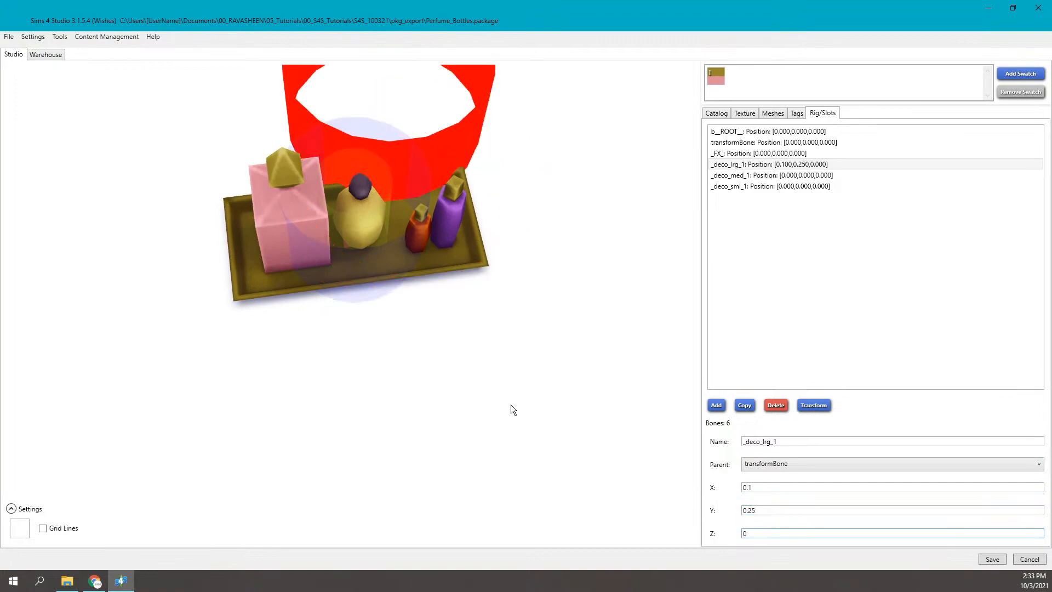
- Show the grid lines in the 3D preview, collapse its settings and view the tray against the axes
{"action": "right_click_drag", "start_coordinate": [261, 390], "coordinate": [202, 361]}
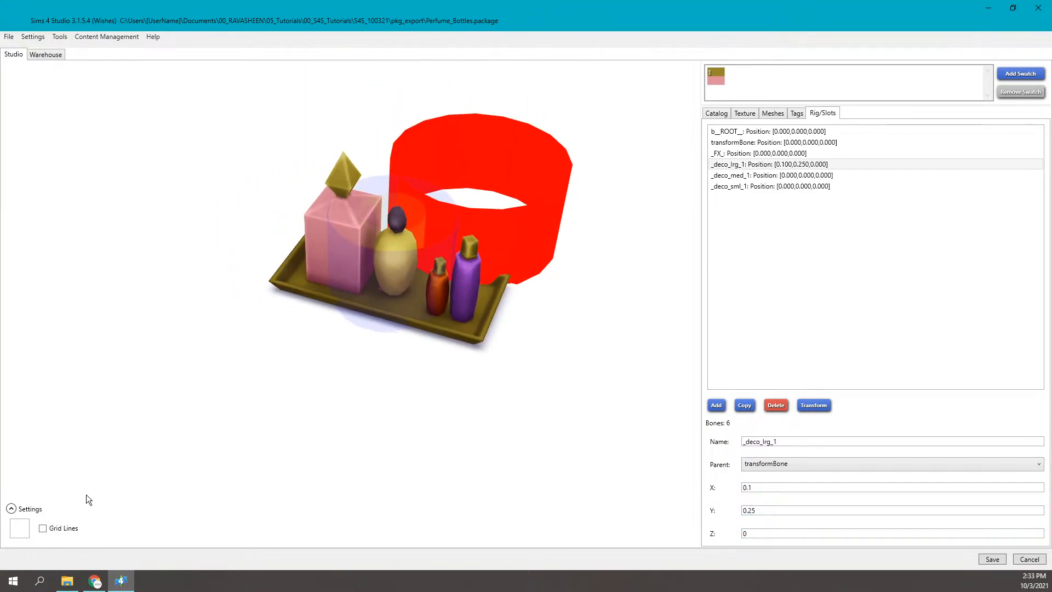
{"action": "left_click", "coordinate": [42, 528]}
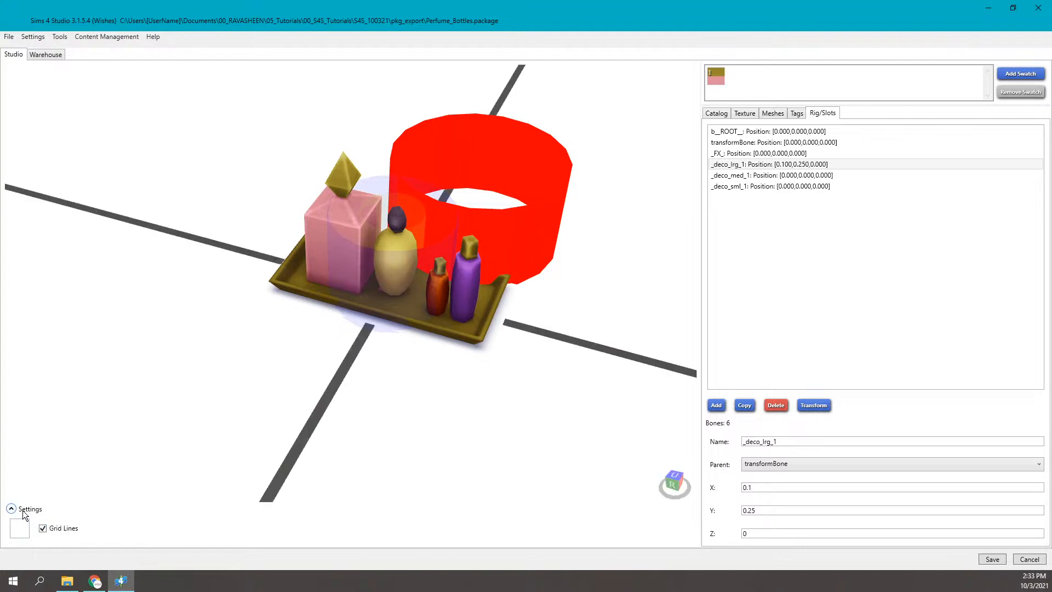
{"action": "left_click", "coordinate": [24, 509]}
{"action": "right_click_drag", "start_coordinate": [255, 388], "coordinate": [315, 388]}
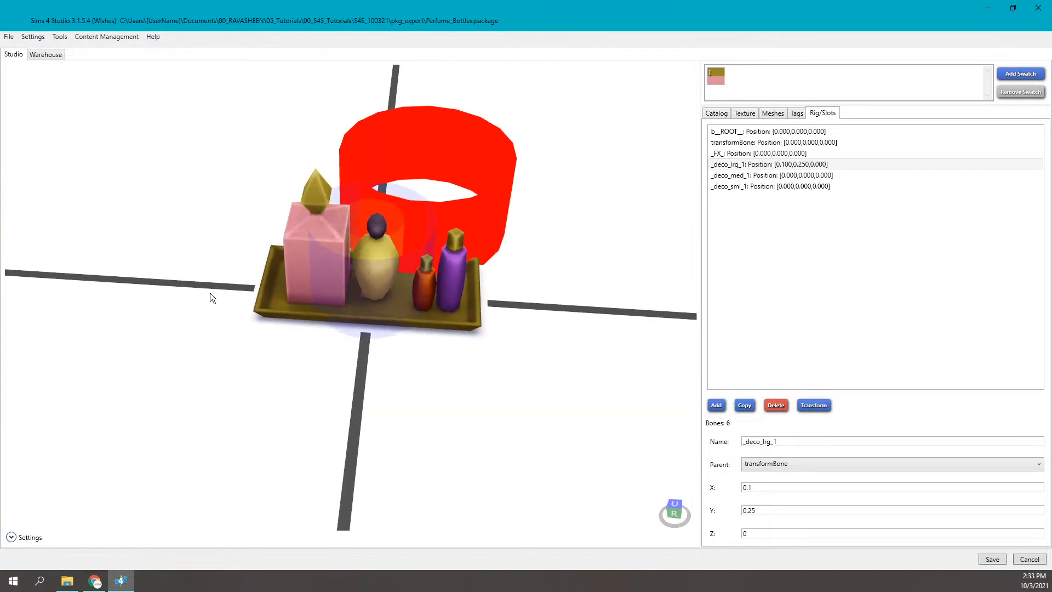
{"action": "right_click_drag", "start_coordinate": [276, 284], "coordinate": [493, 298]}
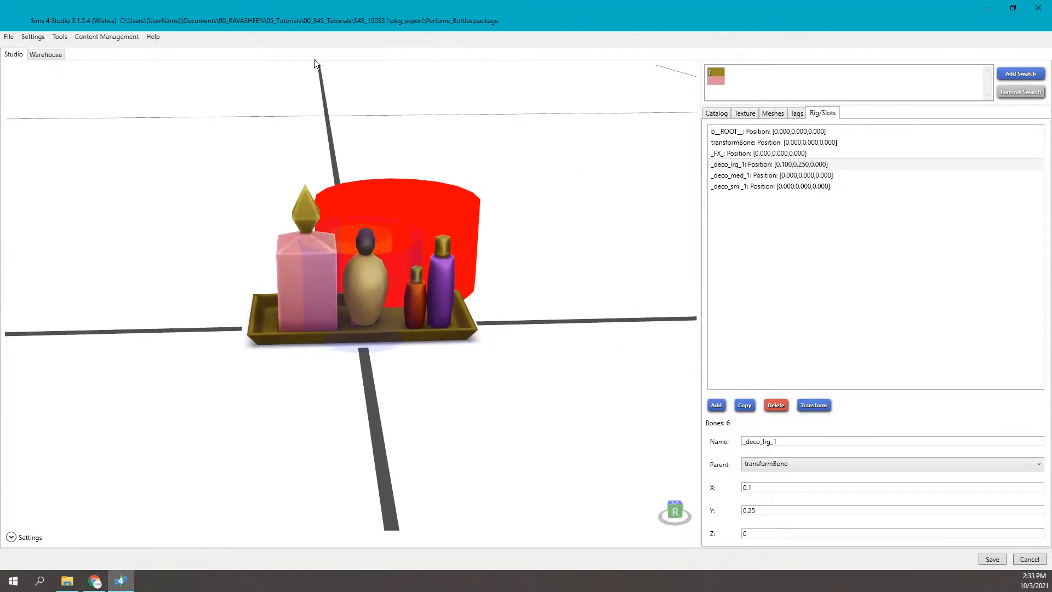
{"action": "right_click_drag", "start_coordinate": [366, 352], "coordinate": [371, 333]}
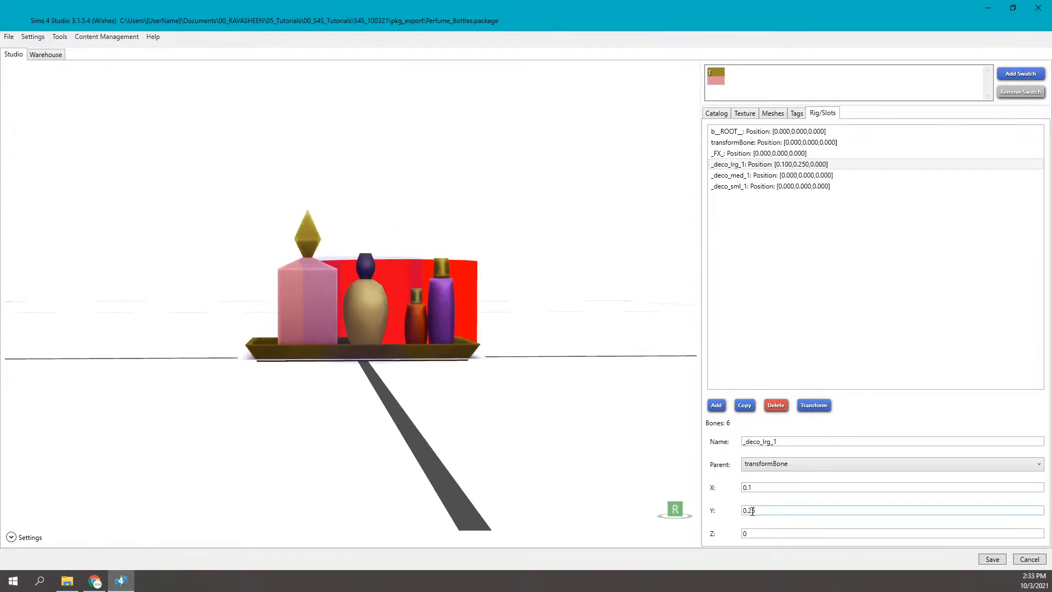
- Set the _deco_lrg_1 slot's Z position to 0.5 and select the medium slot in the 3D preview
{"action": "left_click_drag", "start_coordinate": [753, 533], "coordinate": [722, 530]}
{"action": "type", "text": "0.5"}
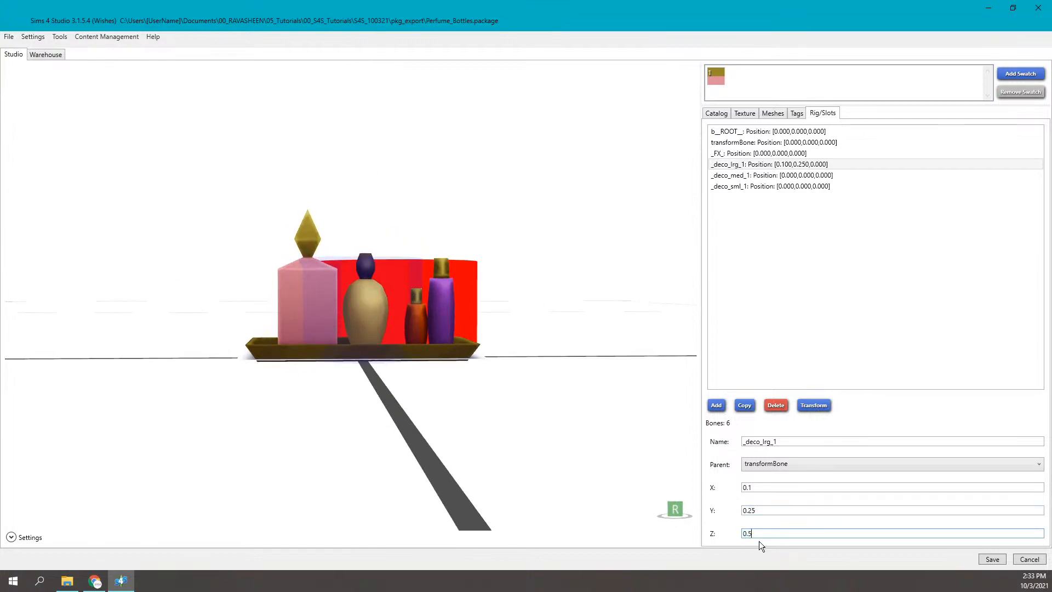
{"action": "left_click", "coordinate": [790, 510]}
{"action": "mouse_move", "coordinate": [541, 270]}
{"action": "right_mouse_down"}
{"action": "mouse_move", "coordinate": [514, 333]}
{"action": "mouse_move", "coordinate": [565, 320]}
{"action": "mouse_move", "coordinate": [413, 248]}
{"action": "mouse_move", "coordinate": [437, 234]}
{"action": "mouse_move", "coordinate": [432, 305]}
{"action": "right_mouse_up"}
{"action": "left_click", "coordinate": [405, 249]}
{"action": "left_click", "coordinate": [366, 245]}
{"action": "left_click", "coordinate": [379, 259]}
{"action": "scroll", "coordinate": [430, 302], "scroll_direction": "down", "scroll_amount": 4}
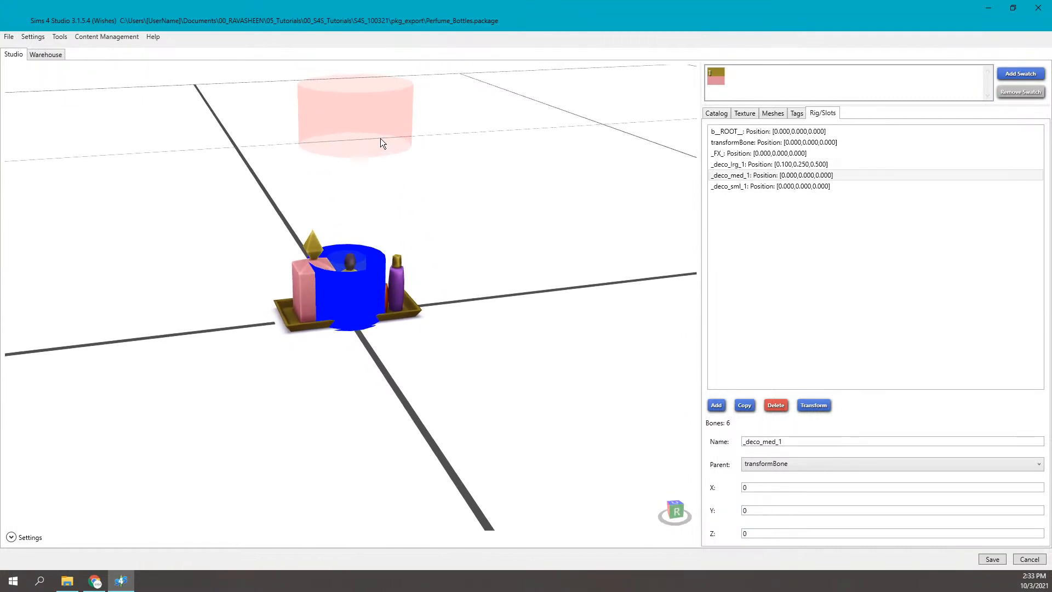
- Reset the _deco_lrg_1 slot's X, Y and Z position to 0 and view it around the tray
{"action": "left_click", "coordinate": [380, 139]}
{"action": "left_click_drag", "start_coordinate": [757, 532], "coordinate": [743, 503]}
{"action": "type", "text": "00"}
{"action": "type", "text": "0"}
{"action": "left_click", "coordinate": [756, 514]}
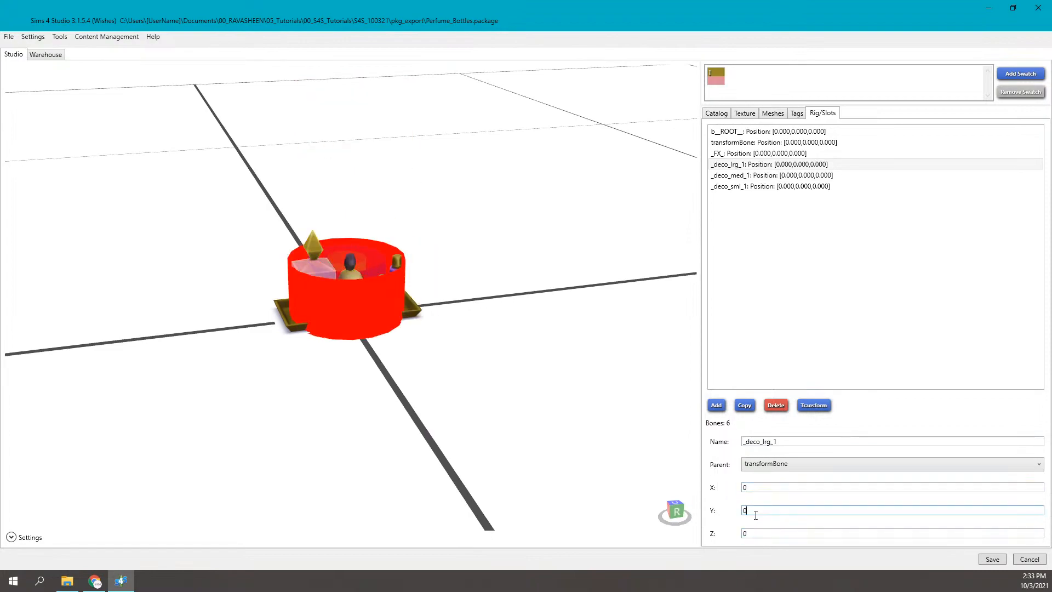
{"action": "right_click_drag", "start_coordinate": [392, 193], "coordinate": [350, 225]}
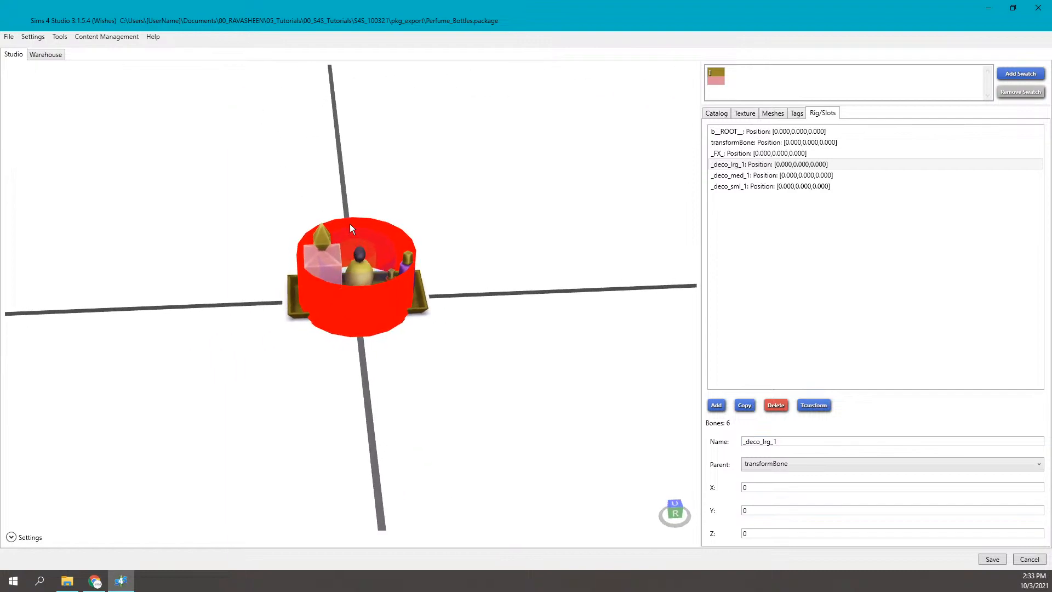
{"action": "scroll", "coordinate": [349, 225], "scroll_direction": "up", "scroll_amount": 1}
{"action": "right_click_drag", "start_coordinate": [360, 163], "coordinate": [368, 246]}
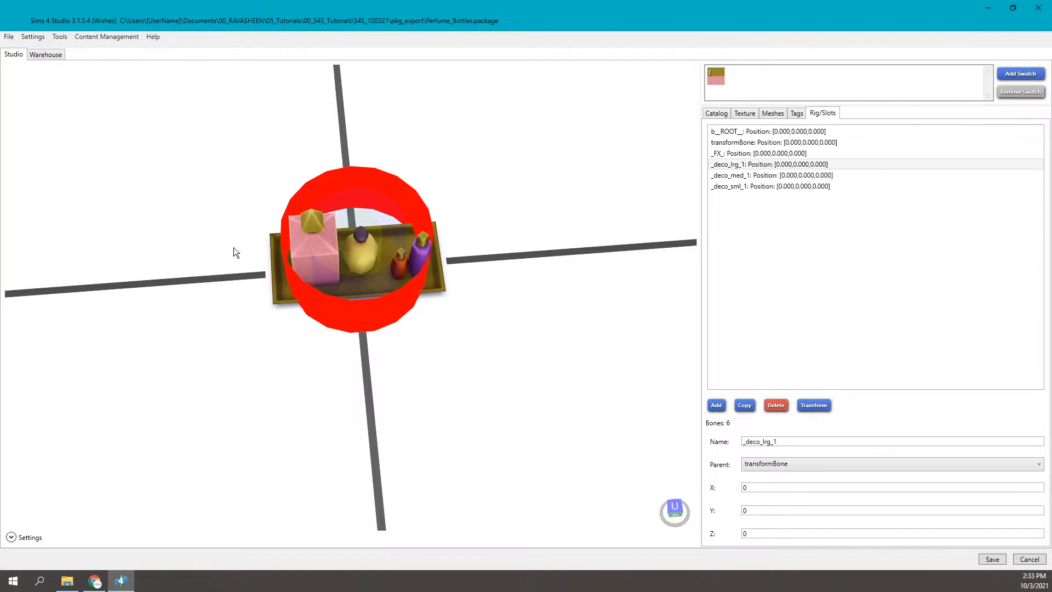
- Open the package's Warehouse and sort its resources by type in descending order
{"action": "left_click", "coordinate": [51, 55]}
{"action": "left_click_drag", "start_coordinate": [277, 82], "coordinate": [436, 82]}
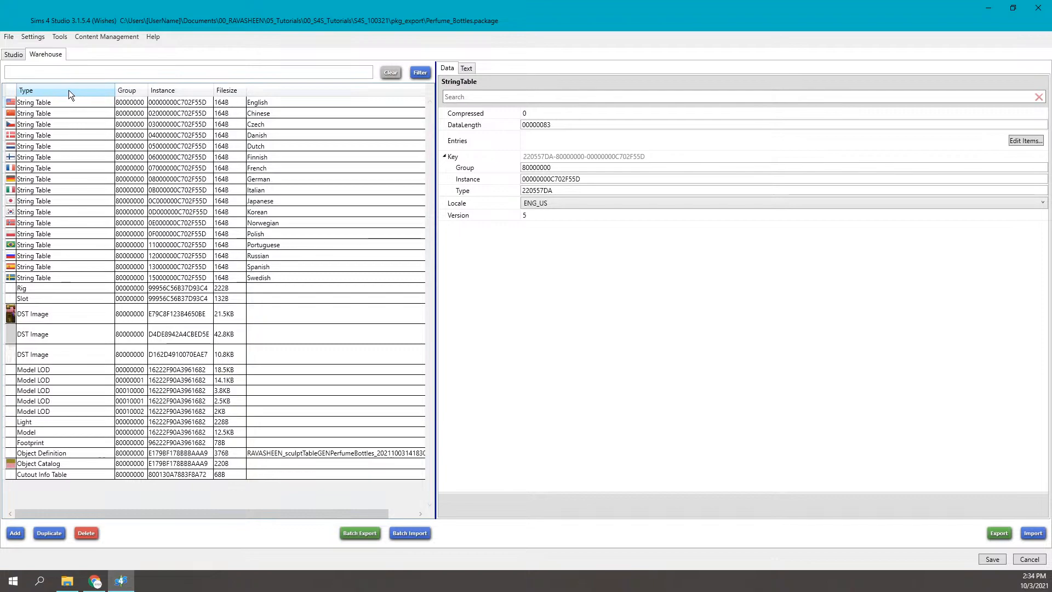
{"action": "left_click", "coordinate": [100, 201]}
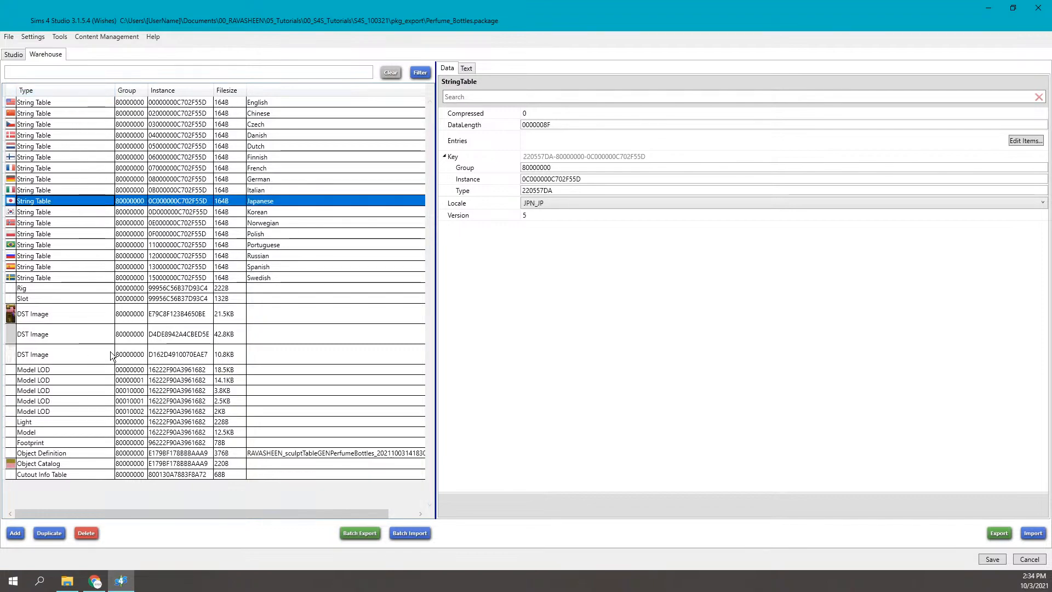
{"action": "left_click", "coordinate": [164, 91]}
{"action": "left_click", "coordinate": [79, 91]}
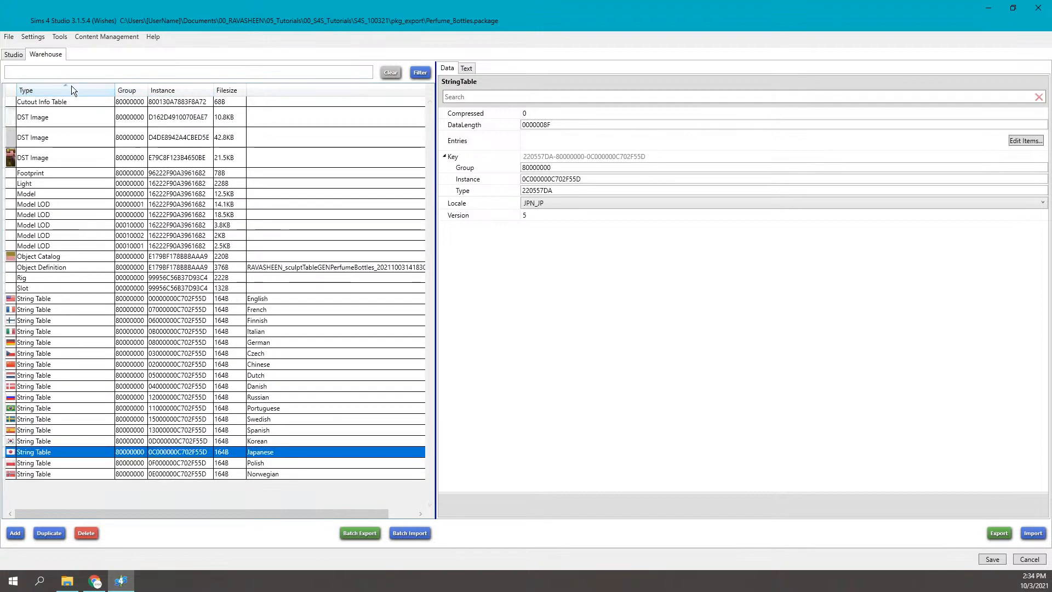
{"action": "left_click", "coordinate": [63, 88]}
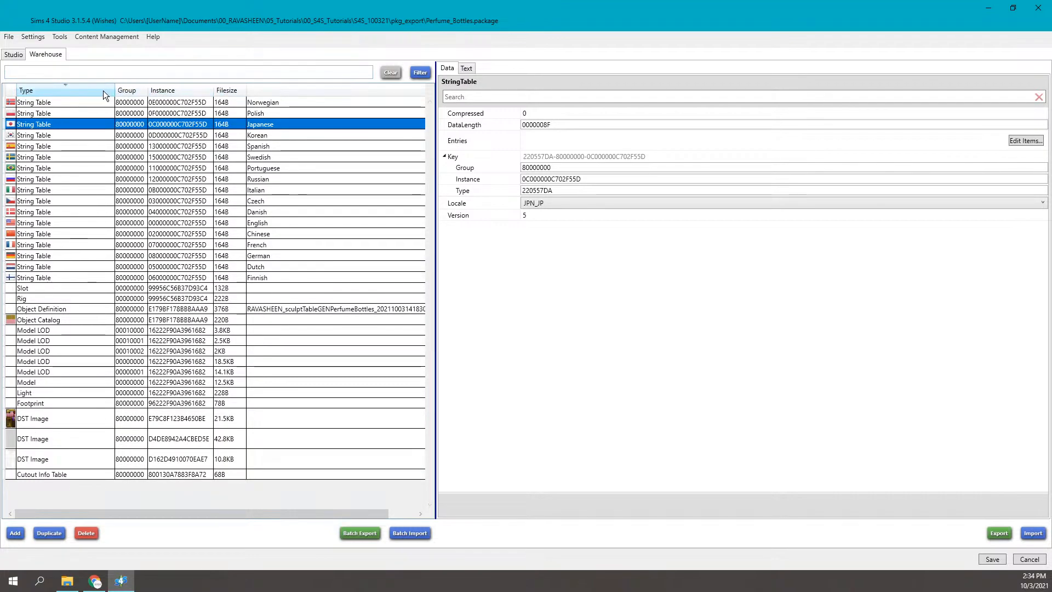
- Select all the String Table resources and compare them with the object's catalog name and description in Studio
{"action": "left_click", "coordinate": [57, 105]}
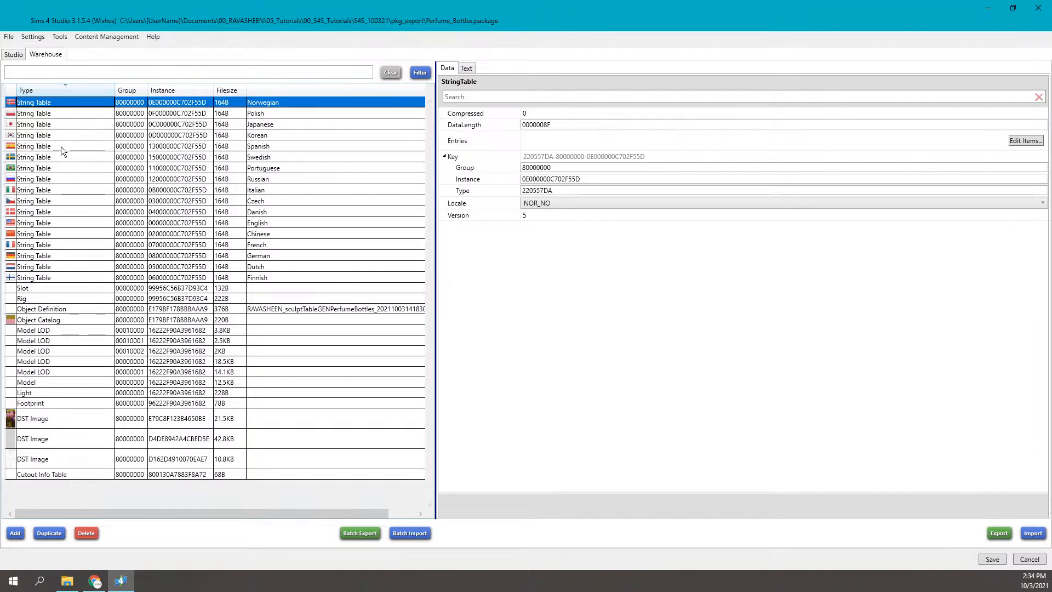
{"action": "left_click", "coordinate": [55, 280], "text": "shift"}
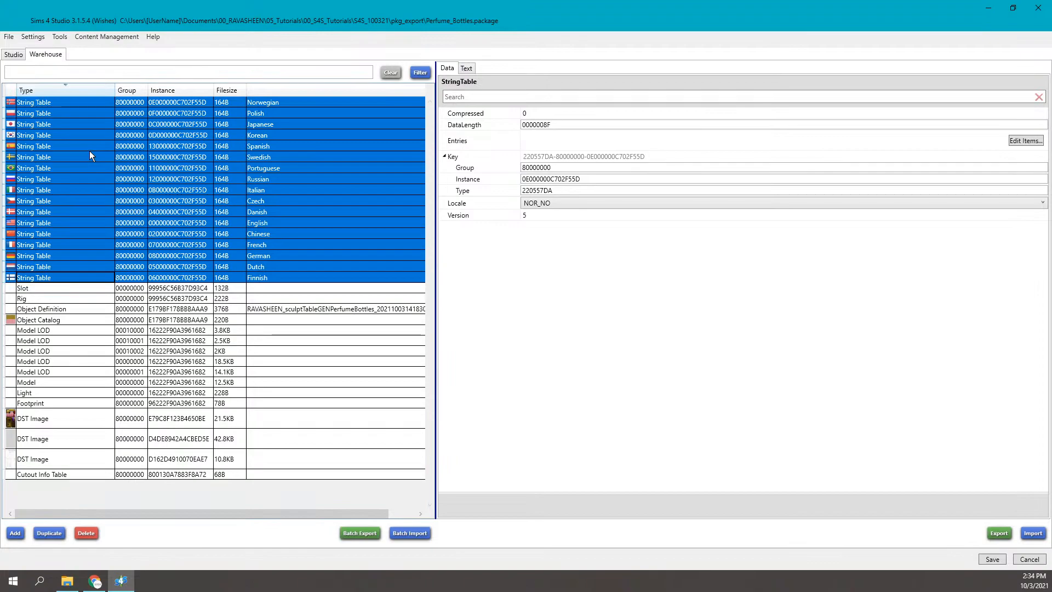
{"action": "left_click", "coordinate": [14, 54]}
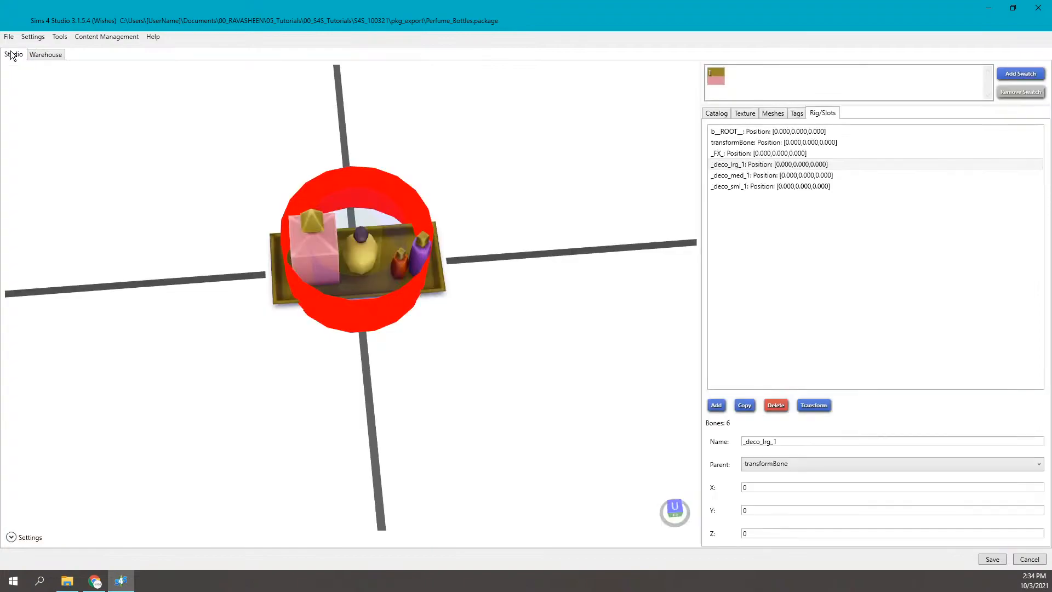
{"action": "left_click", "coordinate": [716, 113]}
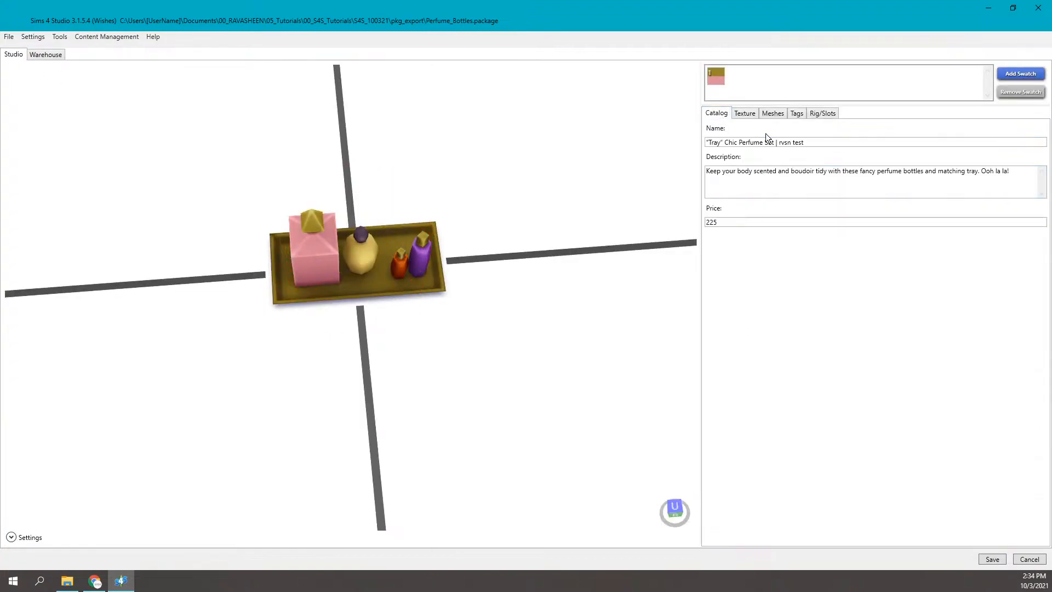
{"action": "left_click", "coordinate": [52, 54]}
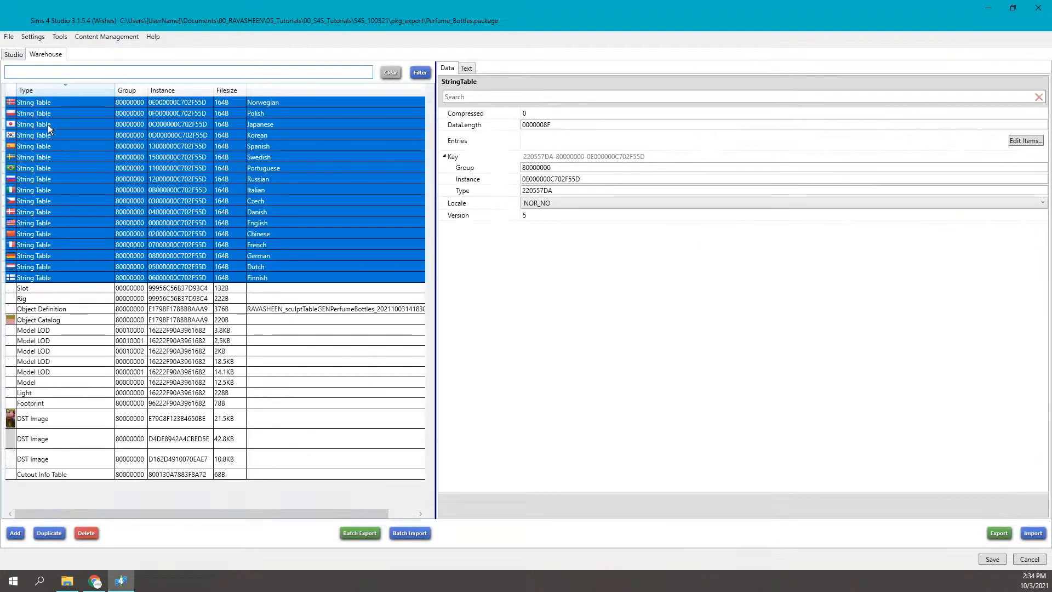
- Inspect the name and description entries of the Norwegian string table, close them and reselect all the string tables
{"action": "left_click", "coordinate": [48, 103]}
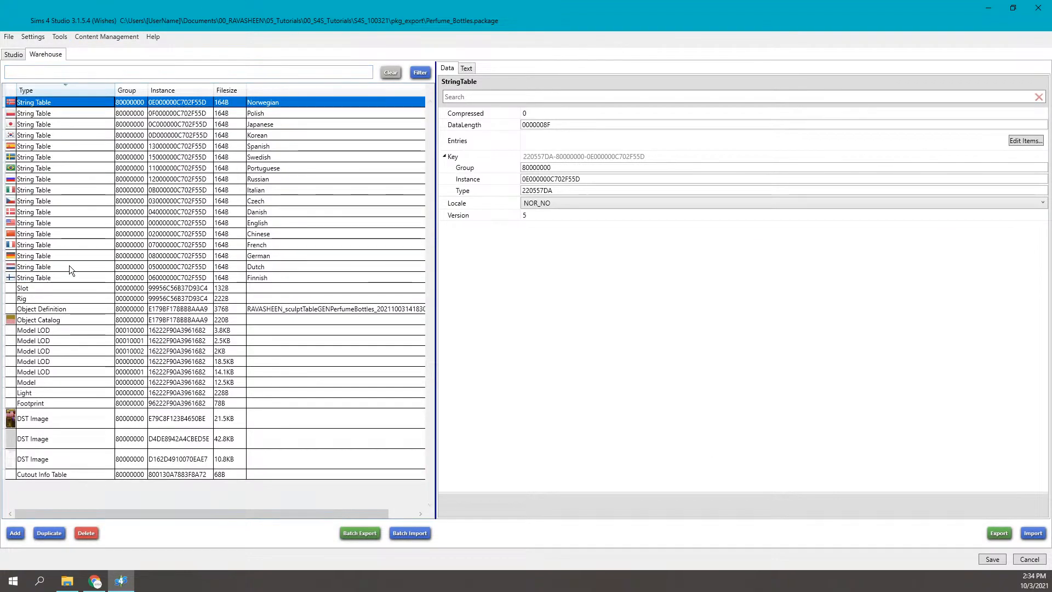
{"action": "left_click", "coordinate": [249, 104]}
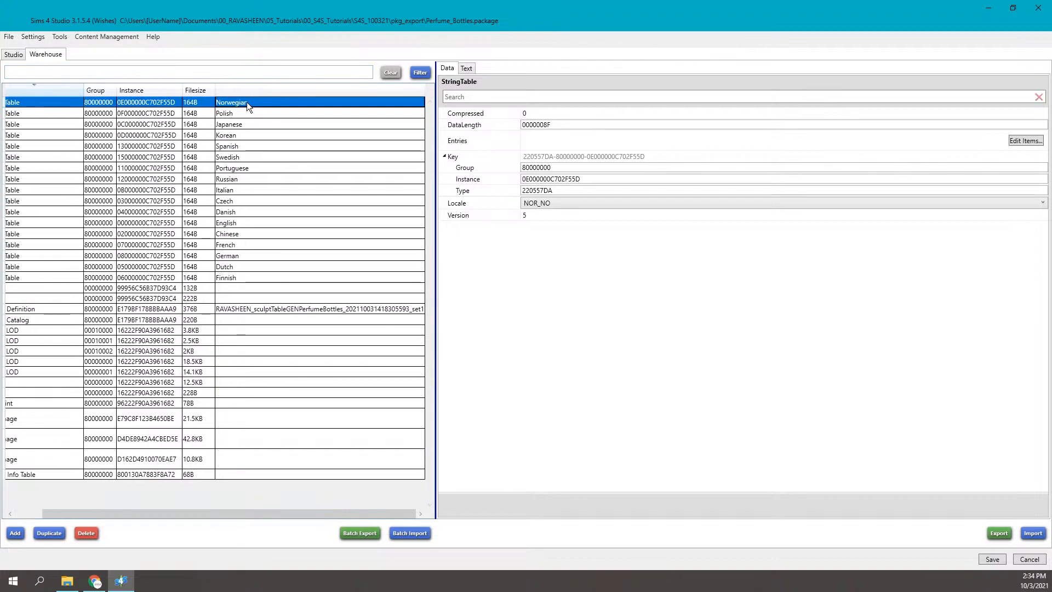
{"action": "left_click", "coordinate": [1015, 141]}
{"action": "left_click", "coordinate": [652, 188]}
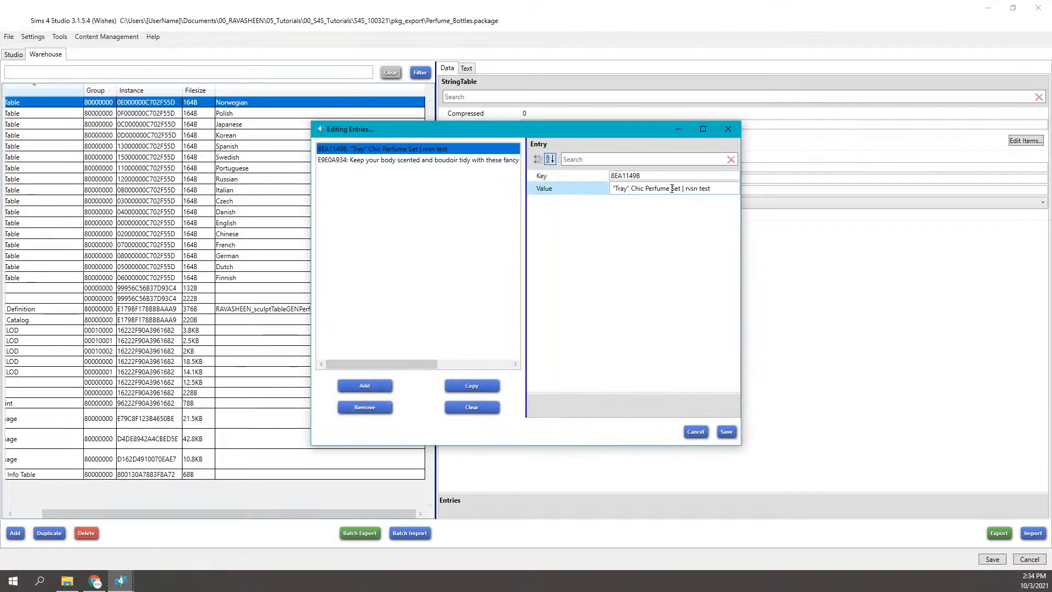
{"action": "left_click", "coordinate": [445, 161]}
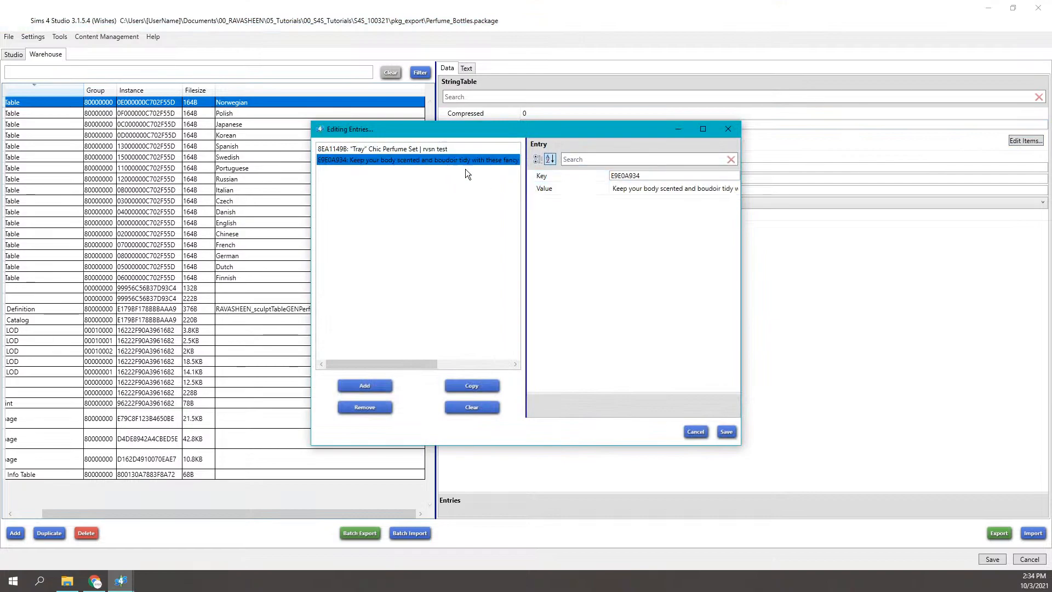
{"action": "left_click", "coordinate": [633, 189]}
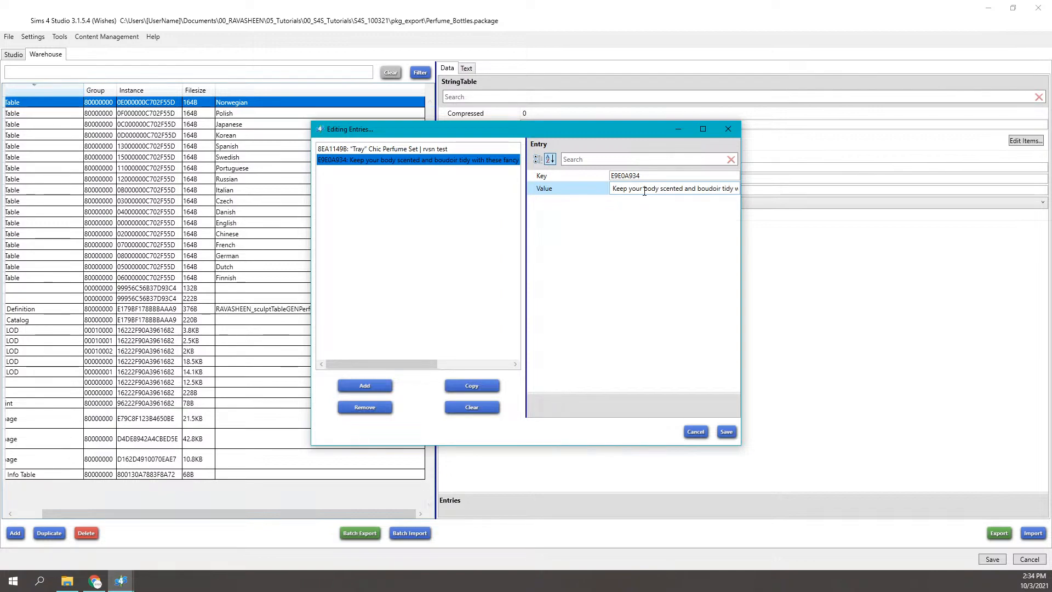
{"action": "left_click", "coordinate": [728, 129]}
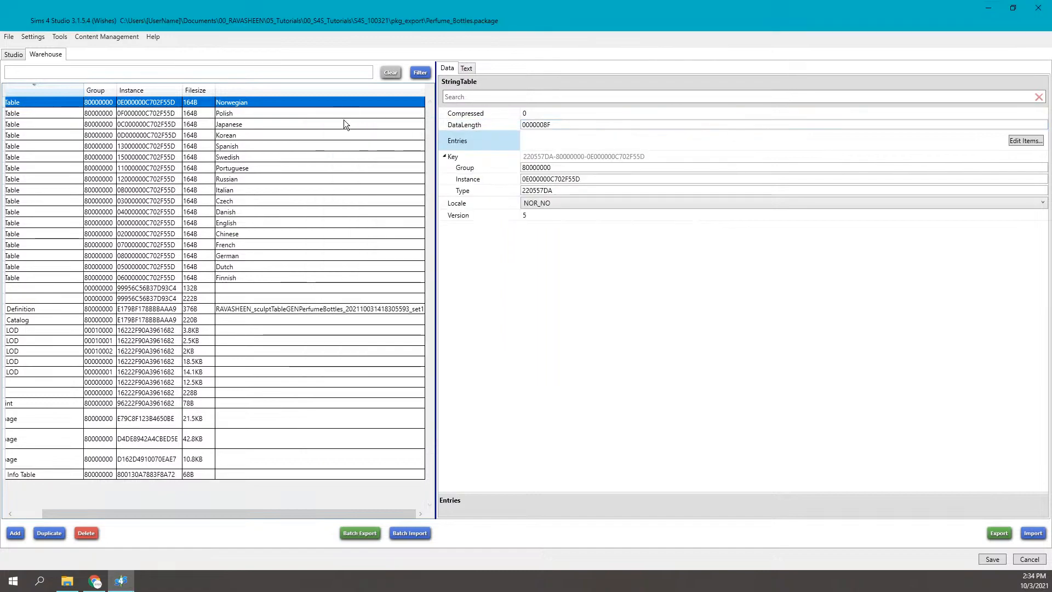
{"action": "left_click_drag", "start_coordinate": [223, 515], "coordinate": [101, 383]}
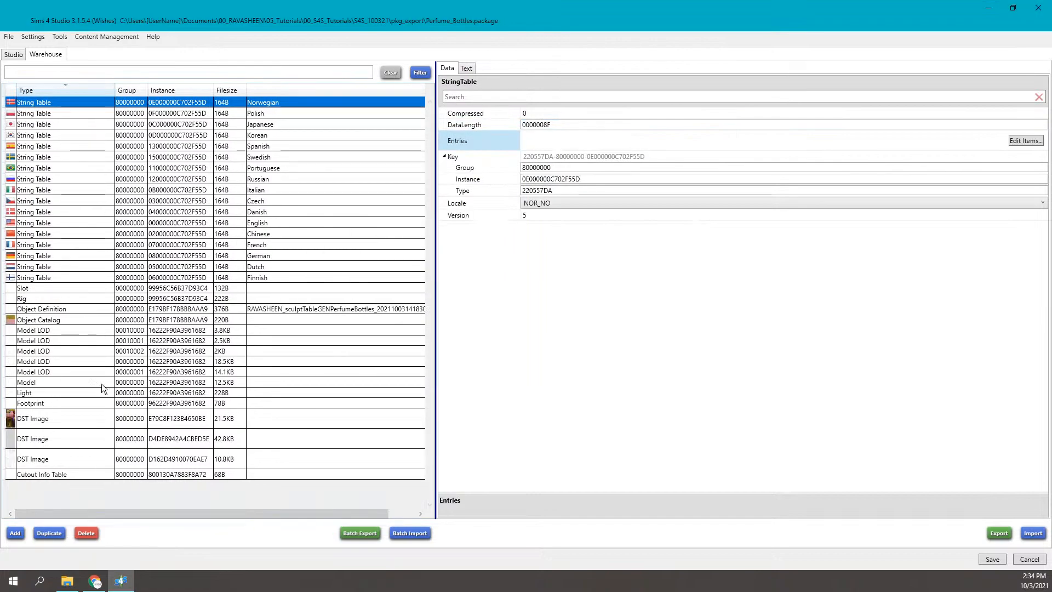
{"action": "left_click", "coordinate": [57, 278], "text": "shift"}
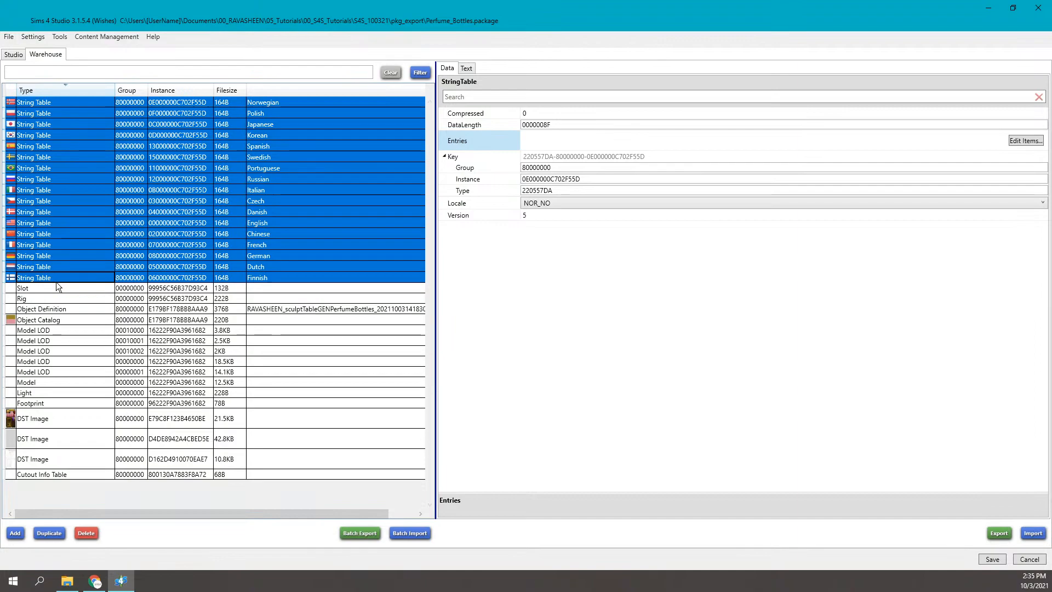
- Select the Object Definition resource and widen the resource list slightly to read its full name
{"action": "left_click", "coordinate": [75, 309]}
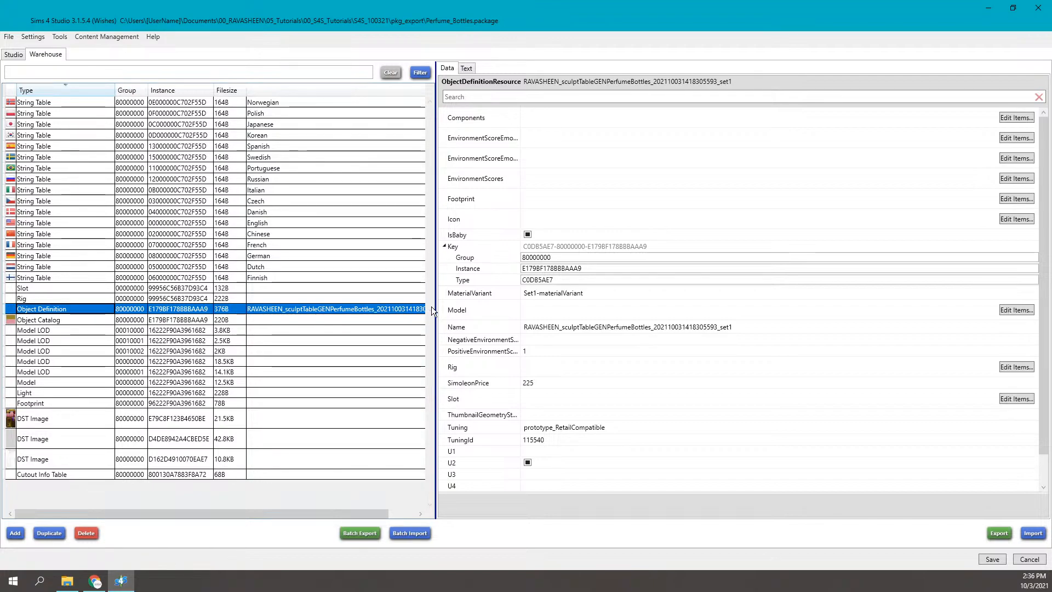
{"action": "left_click_drag", "start_coordinate": [435, 309], "coordinate": [440, 307]}
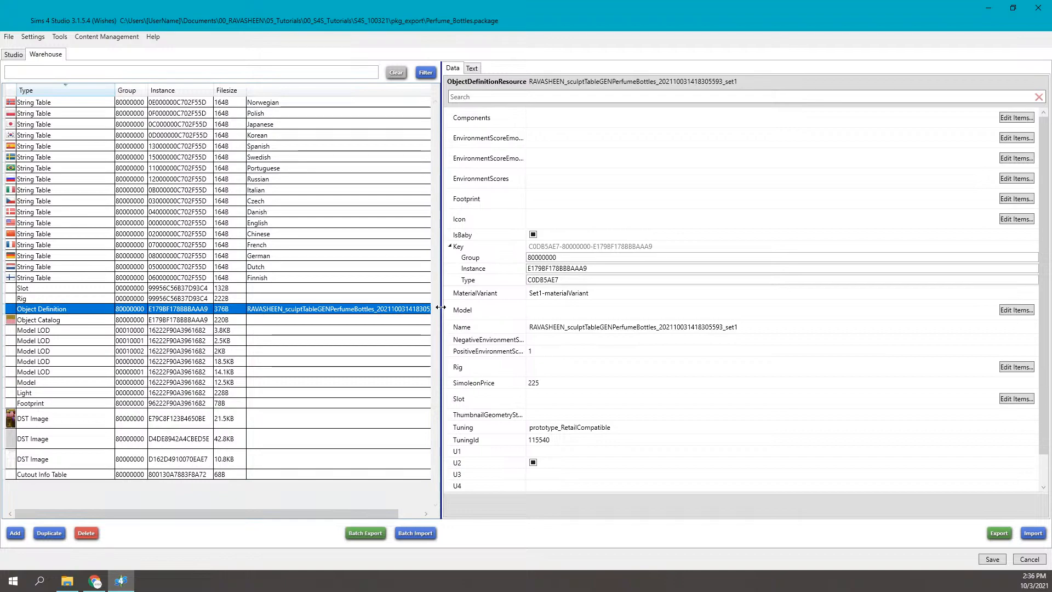
{"action": "left_click", "coordinate": [399, 311]}
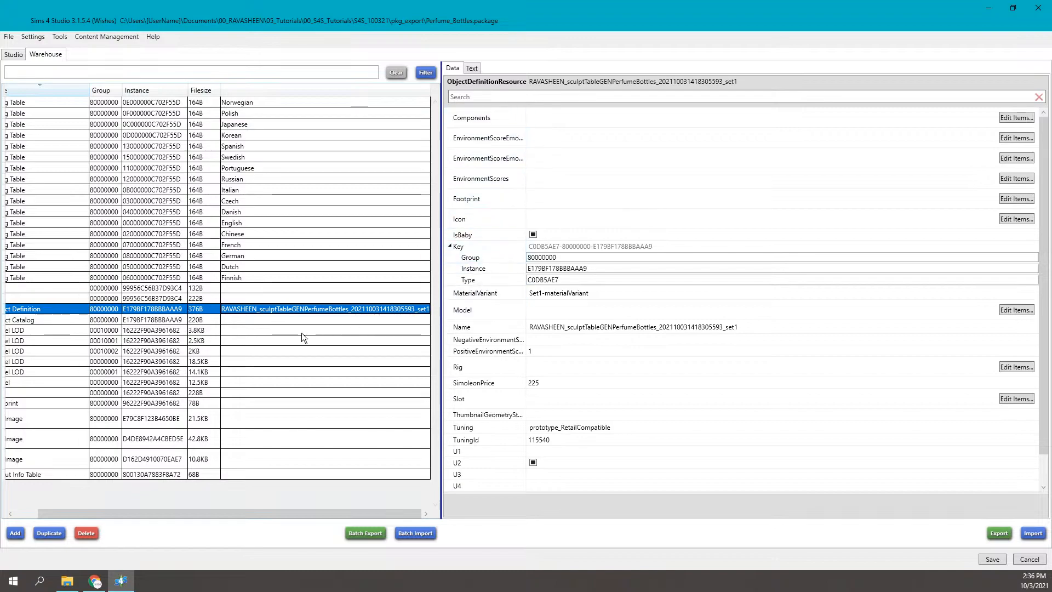
{"action": "left_click_drag", "start_coordinate": [253, 515], "coordinate": [174, 498]}
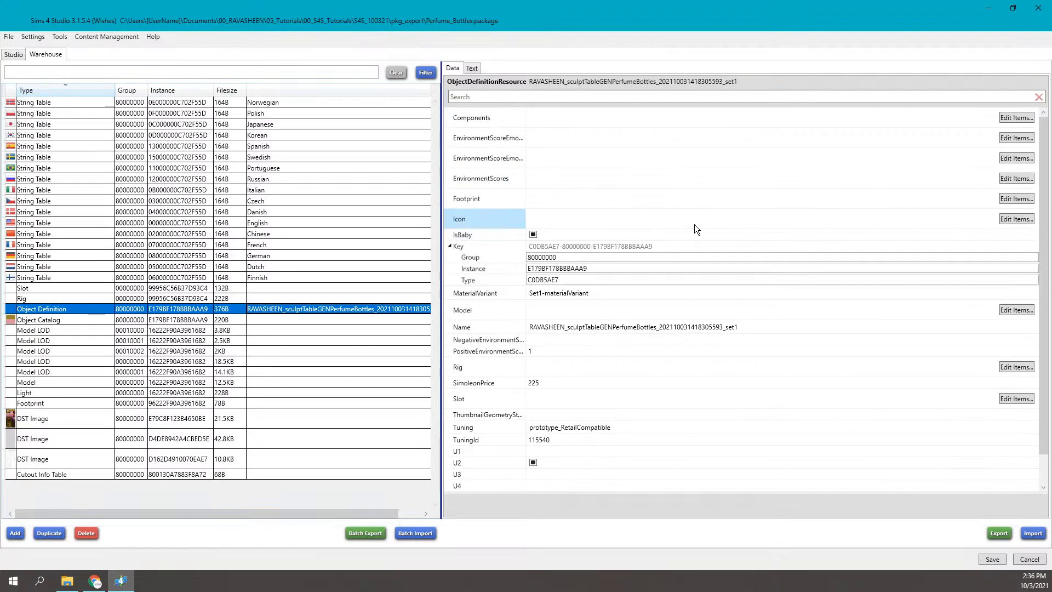
- Examine the Object Definition's properties, including the Group and Instance values of its key
{"action": "scroll", "coordinate": [603, 441], "scroll_direction": "down", "scroll_amount": 2}
{"action": "scroll", "coordinate": [604, 439], "scroll_direction": "up", "scroll_amount": 2}
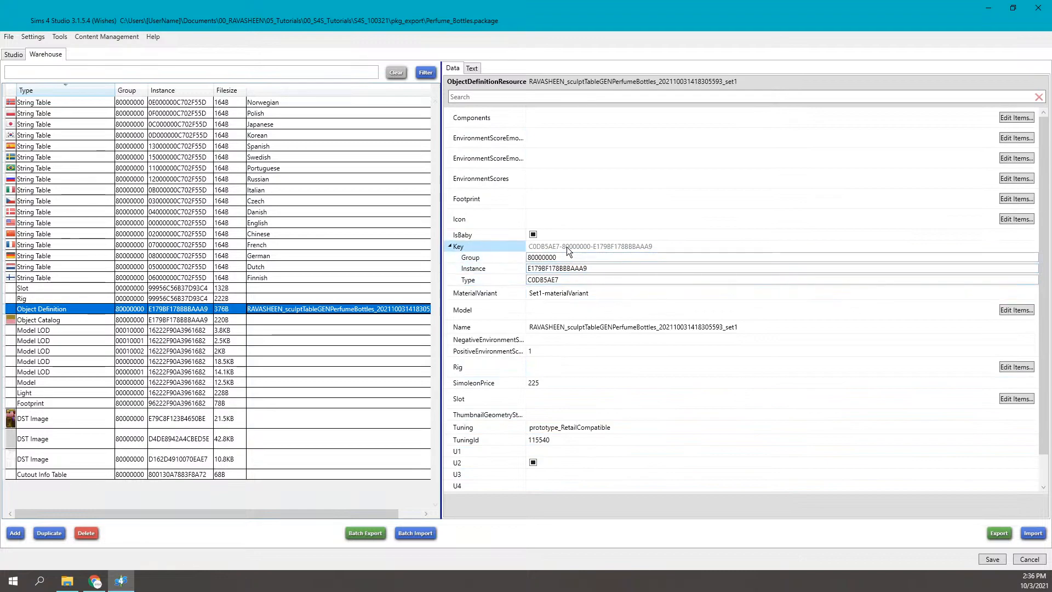
{"action": "left_click", "coordinate": [531, 257]}
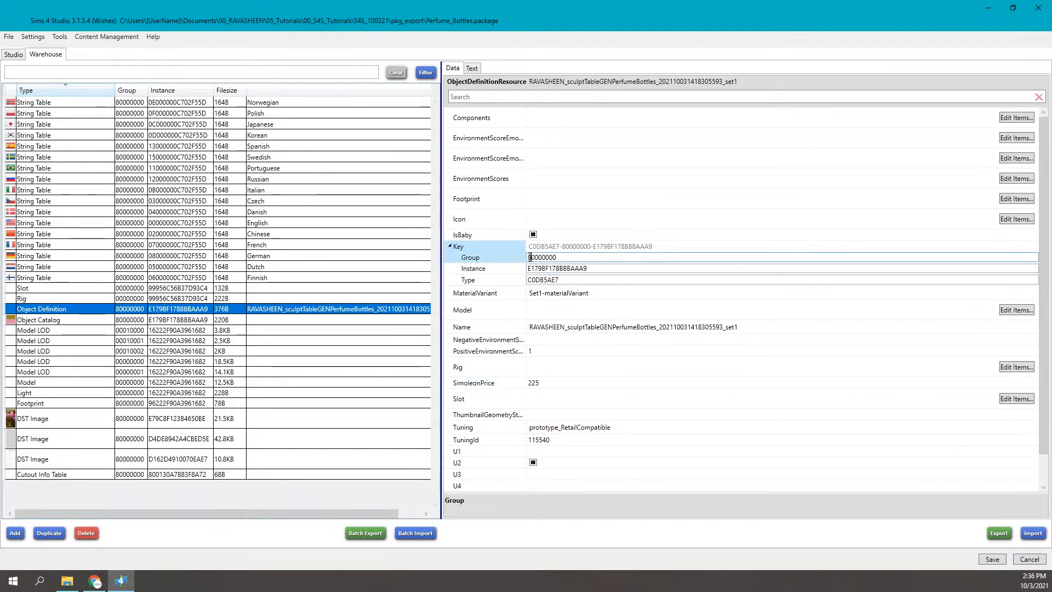
{"action": "double_click", "coordinate": [527, 257]}
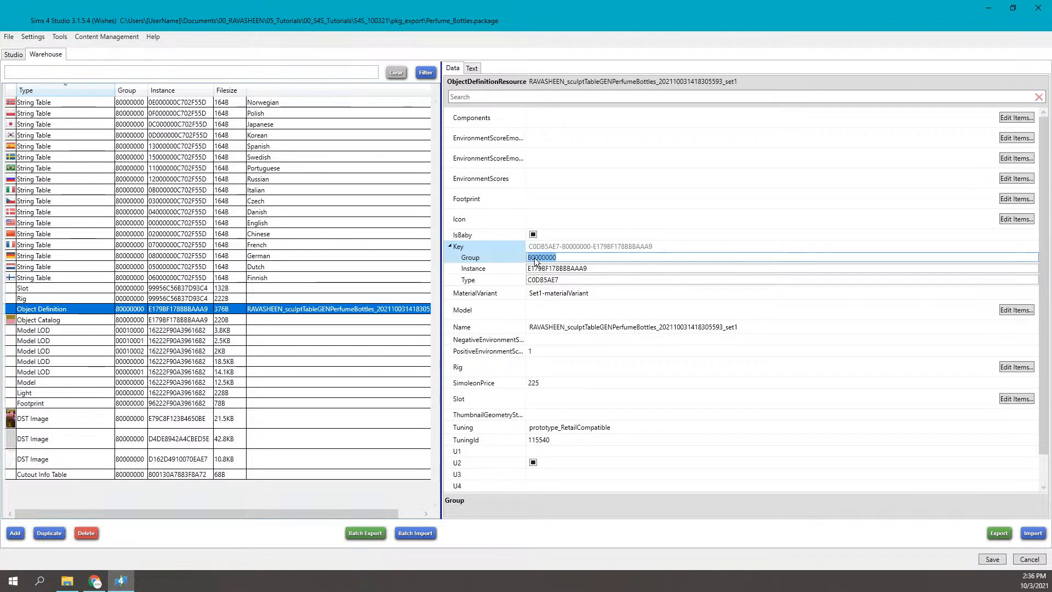
{"action": "left_click", "coordinate": [556, 268]}
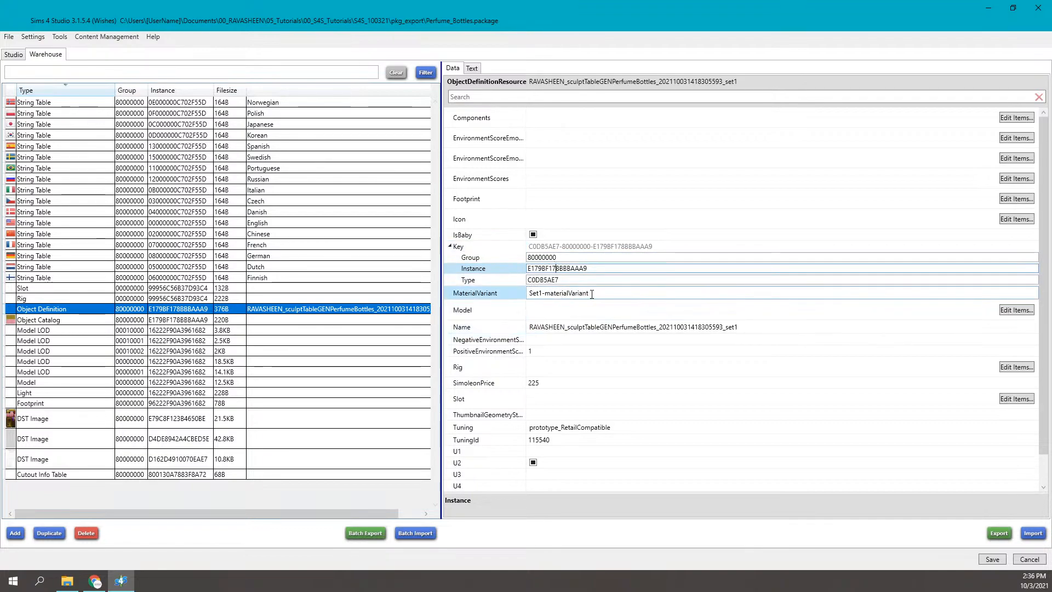
- Examine the Object Definition's MaterialVariant, Name and SimoleonPrice values
{"action": "left_click", "coordinate": [523, 295]}
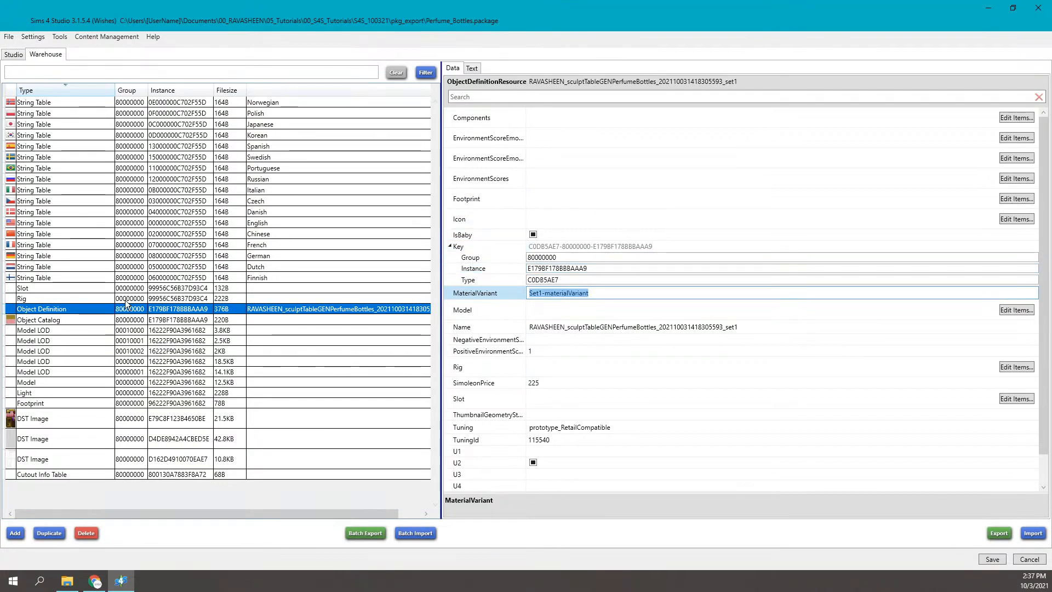
{"action": "left_click", "coordinate": [624, 293]}
{"action": "left_click", "coordinate": [566, 327]}
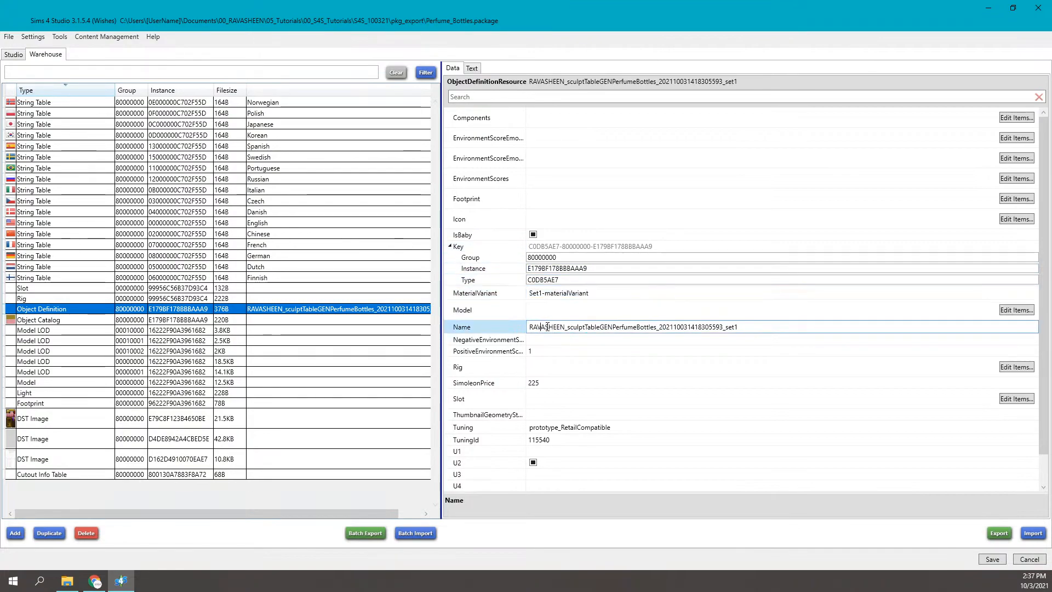
{"action": "left_click_drag", "start_coordinate": [542, 327], "coordinate": [763, 322]}
{"action": "left_click_drag", "start_coordinate": [565, 326], "coordinate": [518, 327]}
{"action": "left_click", "coordinate": [542, 384]}
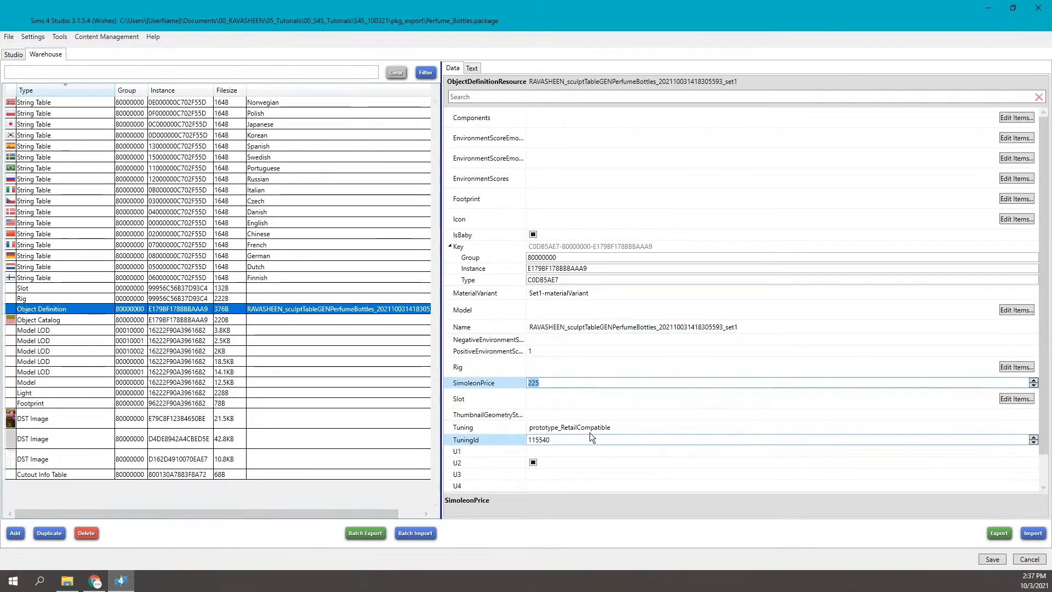
- Examine the Tuning name and the TuningId of the Object Definition
{"action": "left_click", "coordinate": [617, 429]}
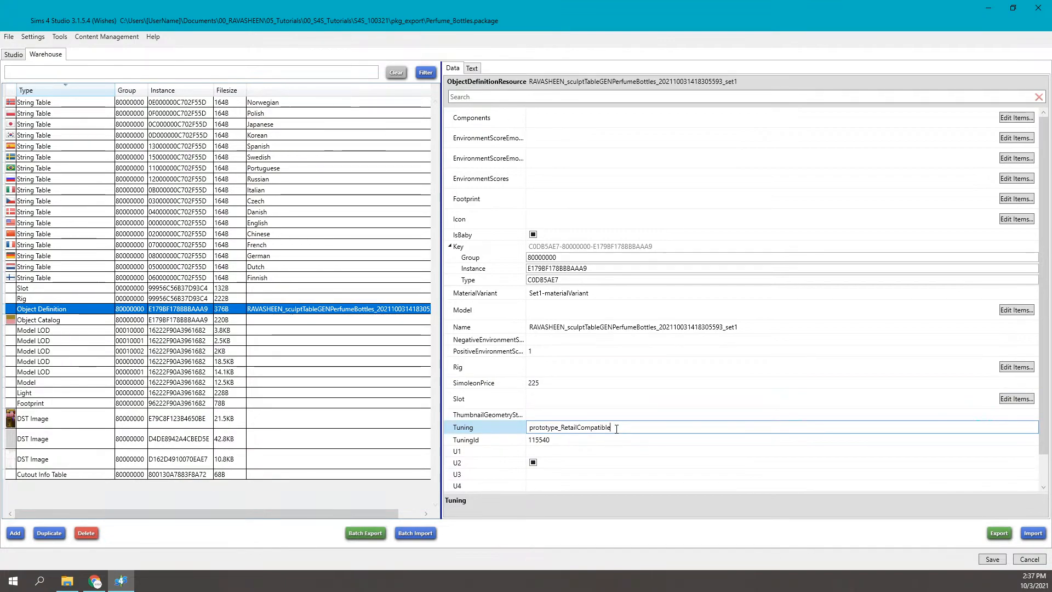
{"action": "left_click_drag", "start_coordinate": [617, 429], "coordinate": [530, 429]}
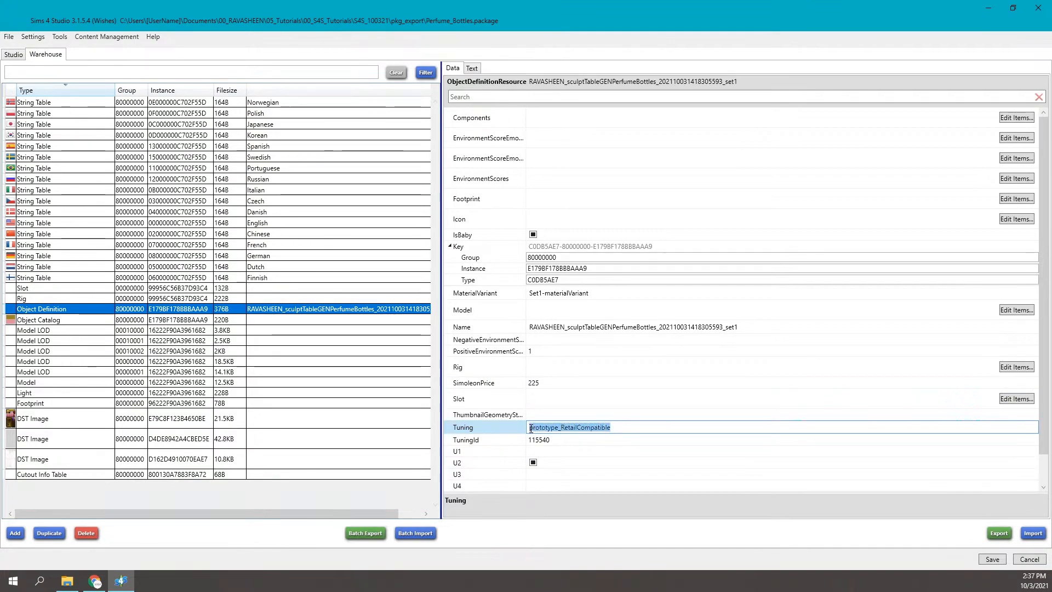
{"action": "left_click", "coordinate": [556, 439]}
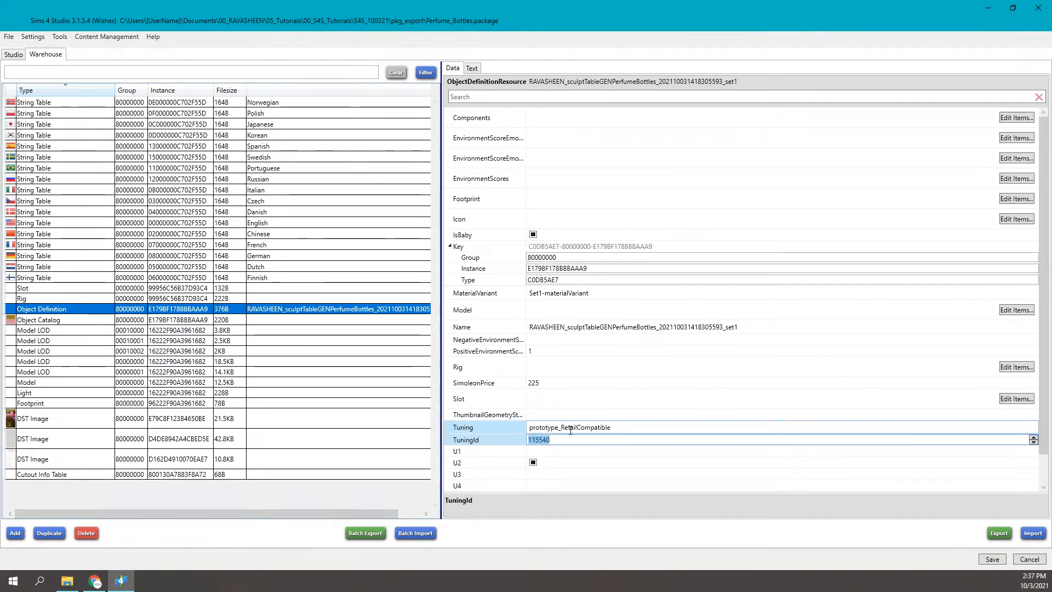
{"action": "left_click", "coordinate": [636, 427]}
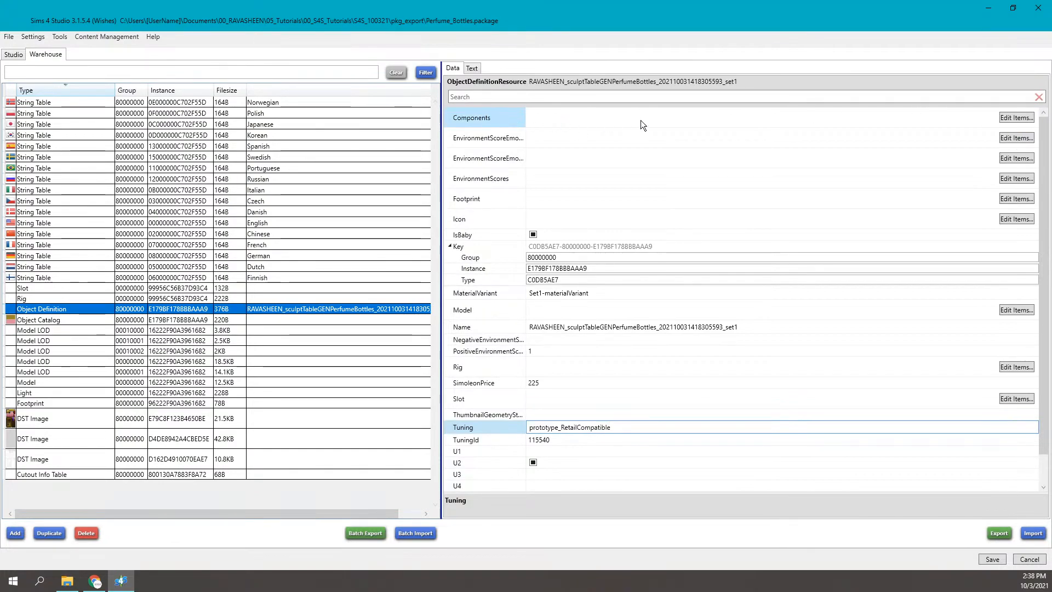
- Open the Object Definition's Components for editing and inspect the Slot, Footprint and Audio entries
{"action": "left_click", "coordinate": [1017, 117]}
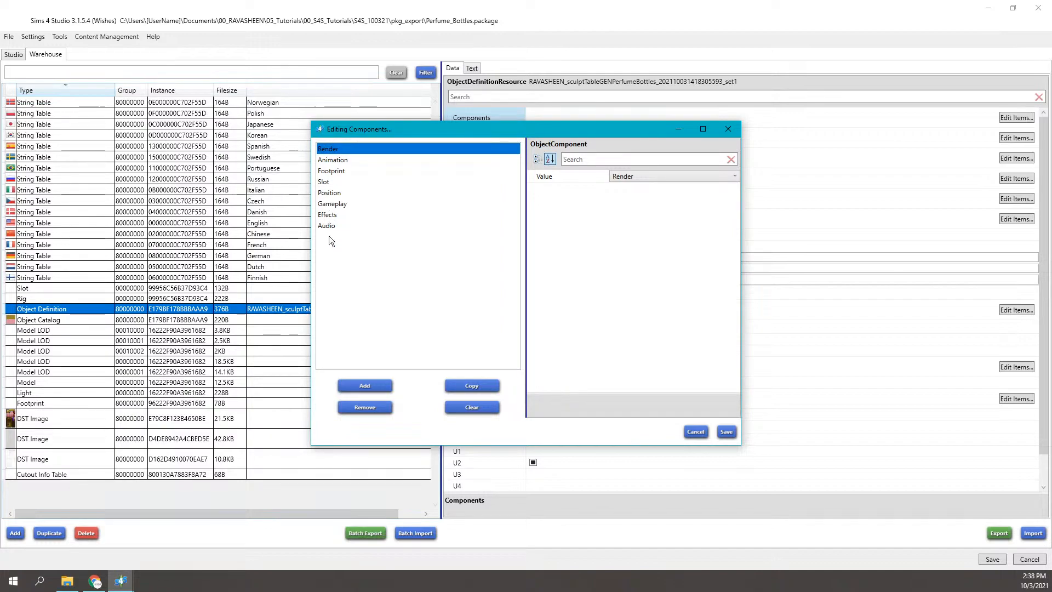
{"action": "left_click", "coordinate": [330, 183]}
{"action": "left_click", "coordinate": [335, 172]}
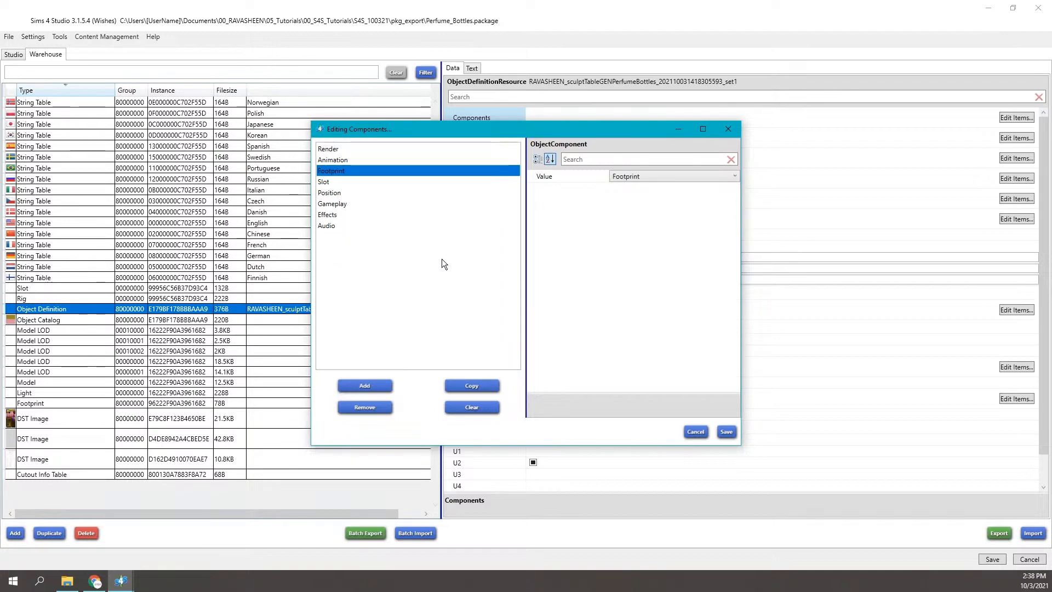
{"action": "left_click", "coordinate": [327, 225]}
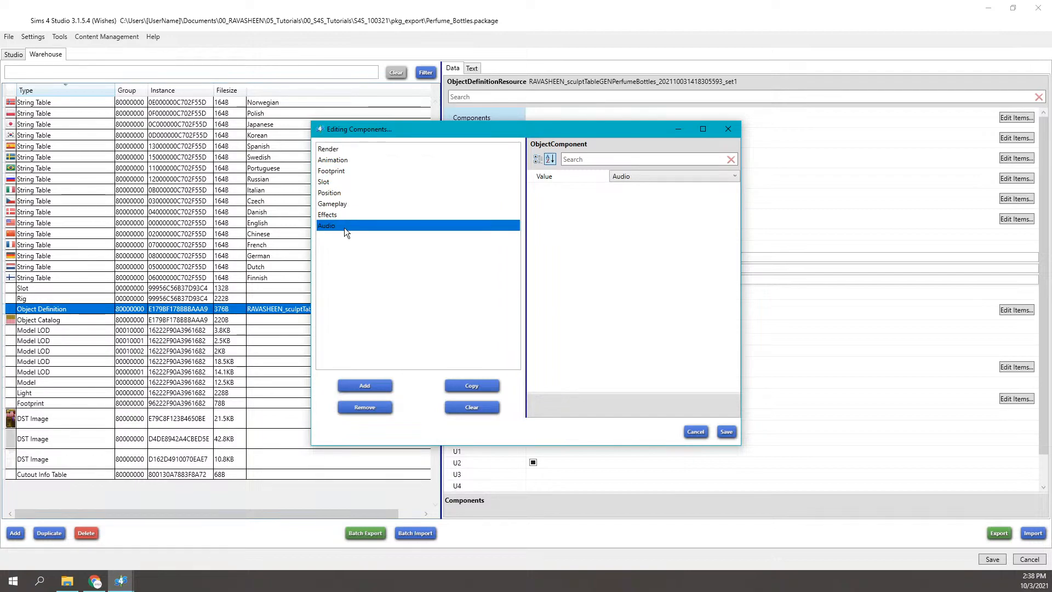
- Add a component to the Object Definition with the value LiveDrag and save the component list
{"action": "left_click", "coordinate": [371, 386]}
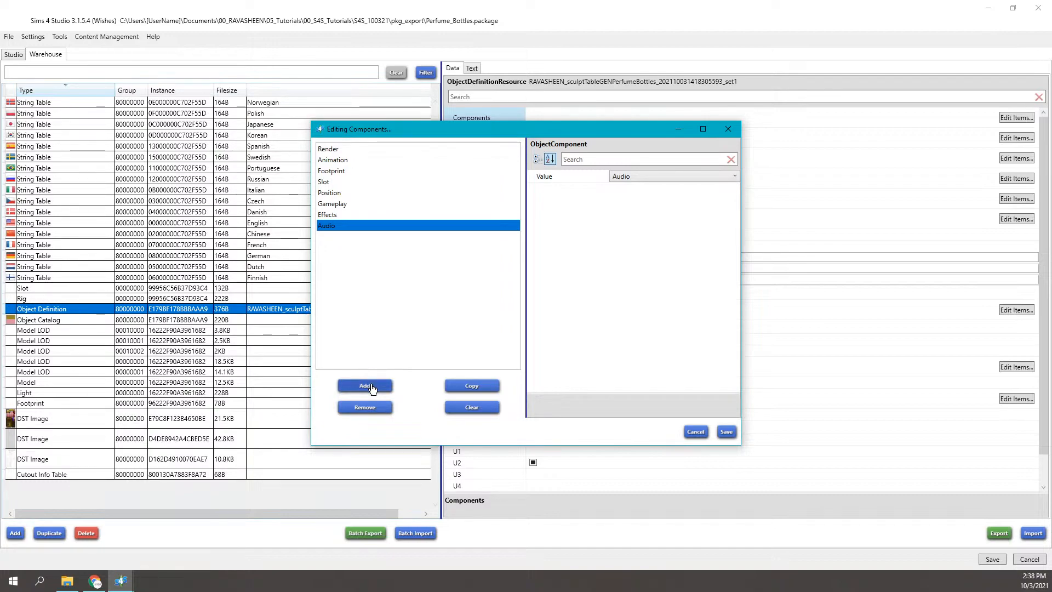
{"action": "left_click", "coordinate": [371, 386]}
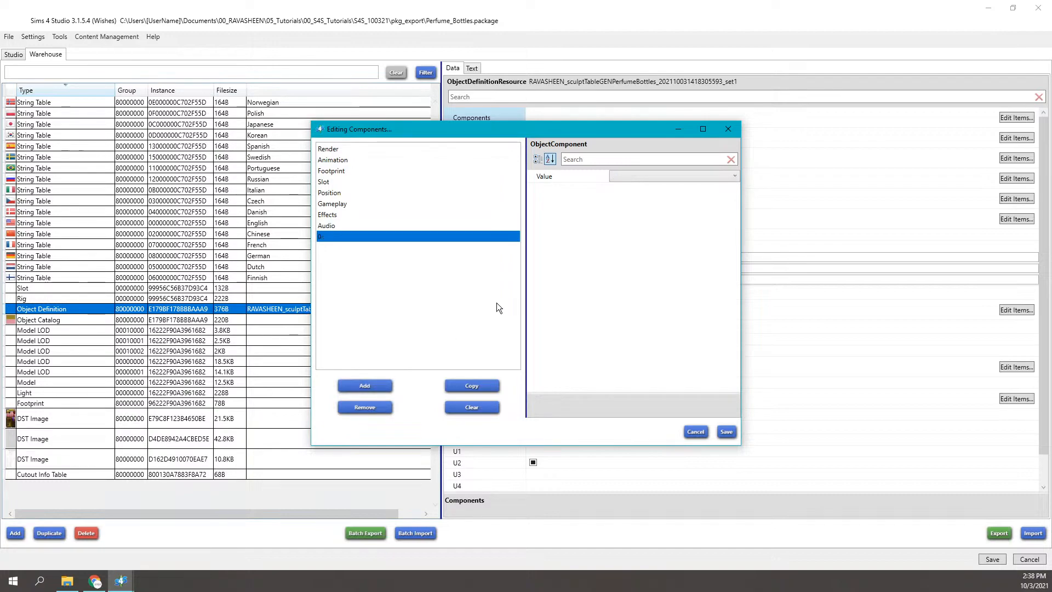
{"action": "left_click", "coordinate": [728, 174]}
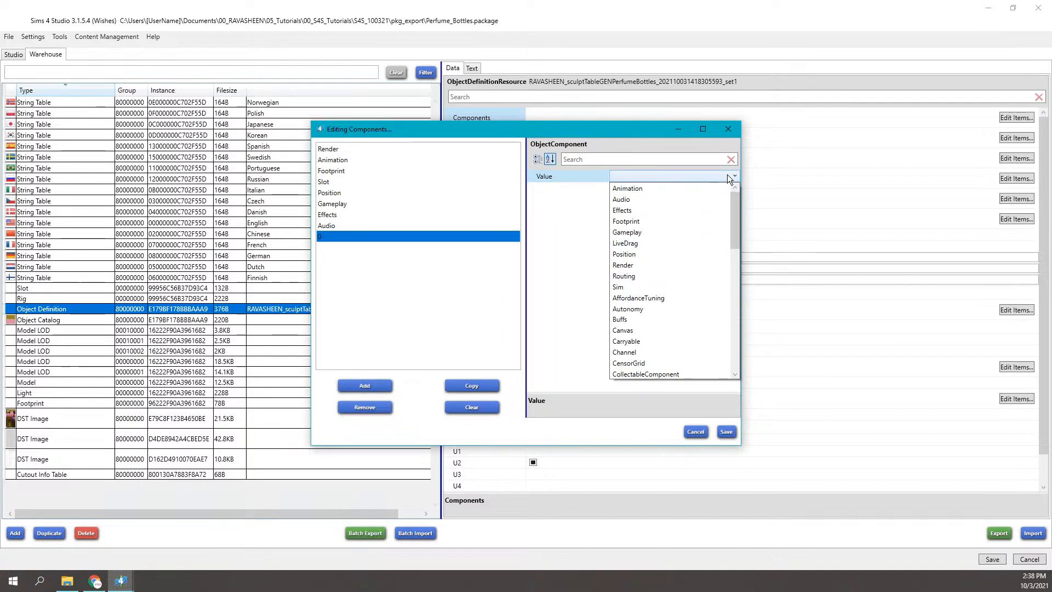
{"action": "key", "text": "l"}
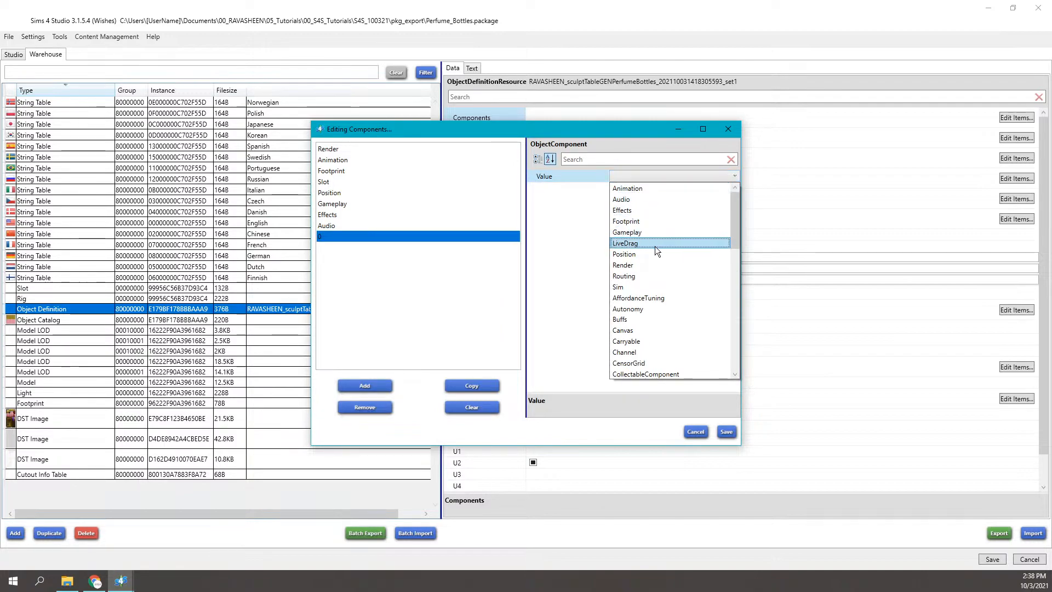
{"action": "scroll", "coordinate": [656, 246], "scroll_direction": "down", "scroll_amount": 8}
{"action": "scroll", "coordinate": [656, 256], "scroll_direction": "up", "scroll_amount": 6}
{"action": "scroll", "coordinate": [655, 253], "scroll_direction": "down", "scroll_amount": 5}
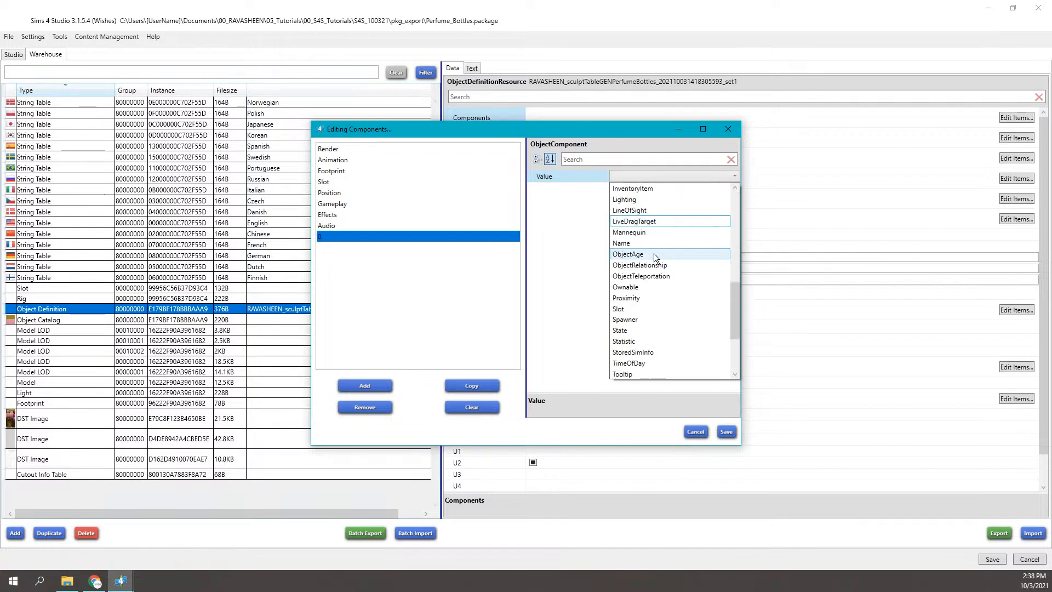
{"action": "scroll", "coordinate": [660, 362], "scroll_direction": "up", "scroll_amount": 6}
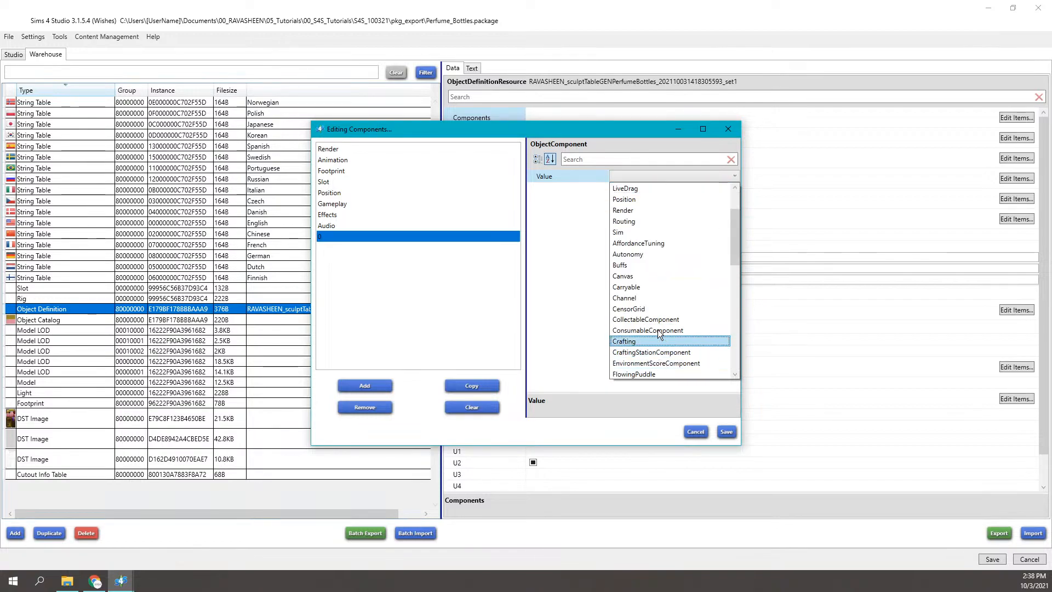
{"action": "scroll", "coordinate": [654, 281], "scroll_direction": "up", "scroll_amount": 2}
{"action": "left_click", "coordinate": [641, 246]}
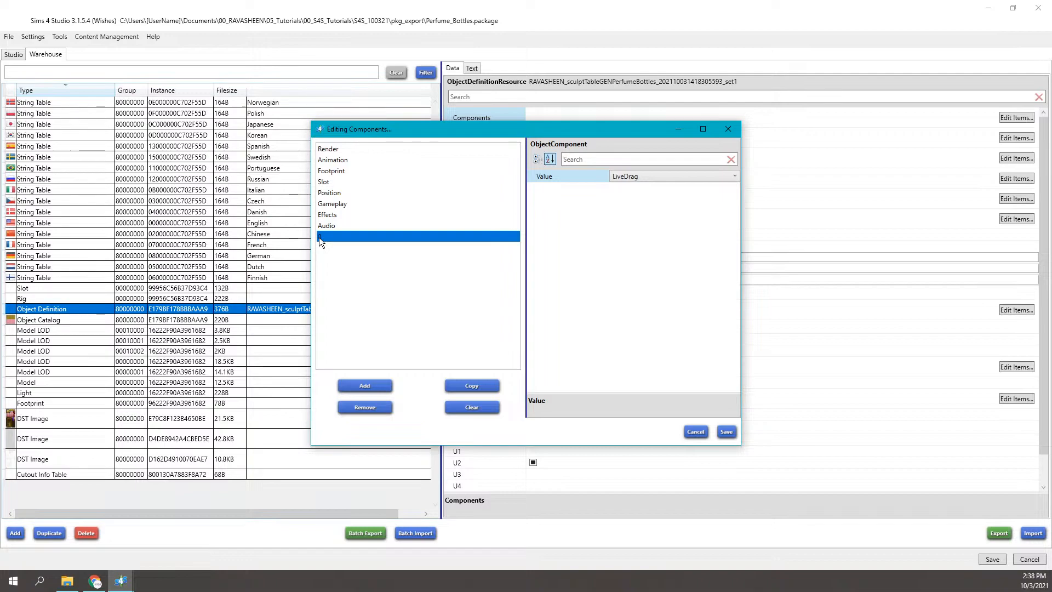
{"action": "left_click", "coordinate": [731, 433]}
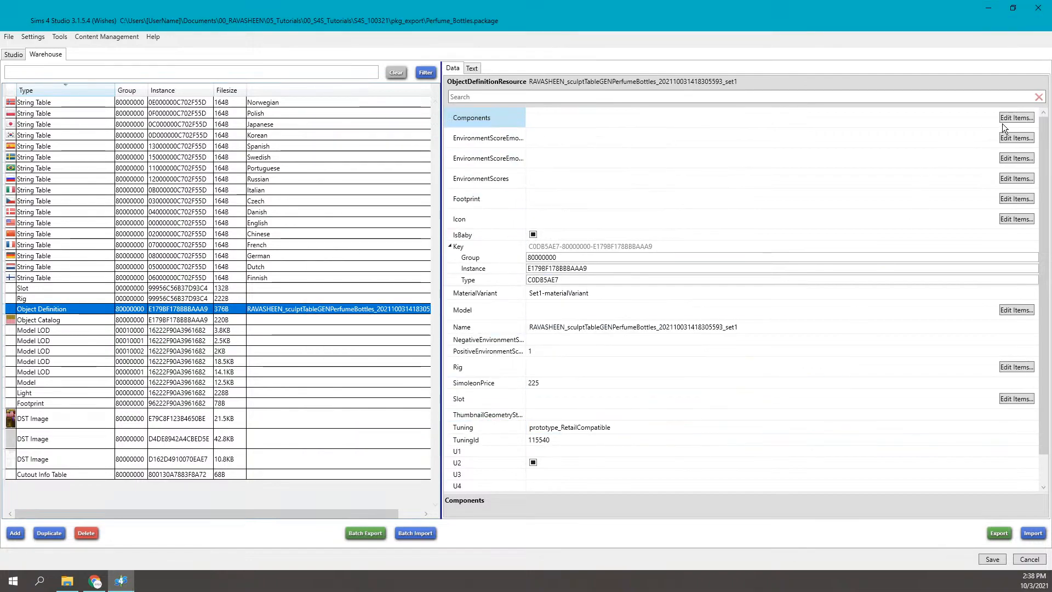
- Check the LiveDrag entry in the reopened component list, close it and widen the property-name column to show full names
{"action": "left_click", "coordinate": [1004, 119]}
{"action": "left_click", "coordinate": [370, 238]}
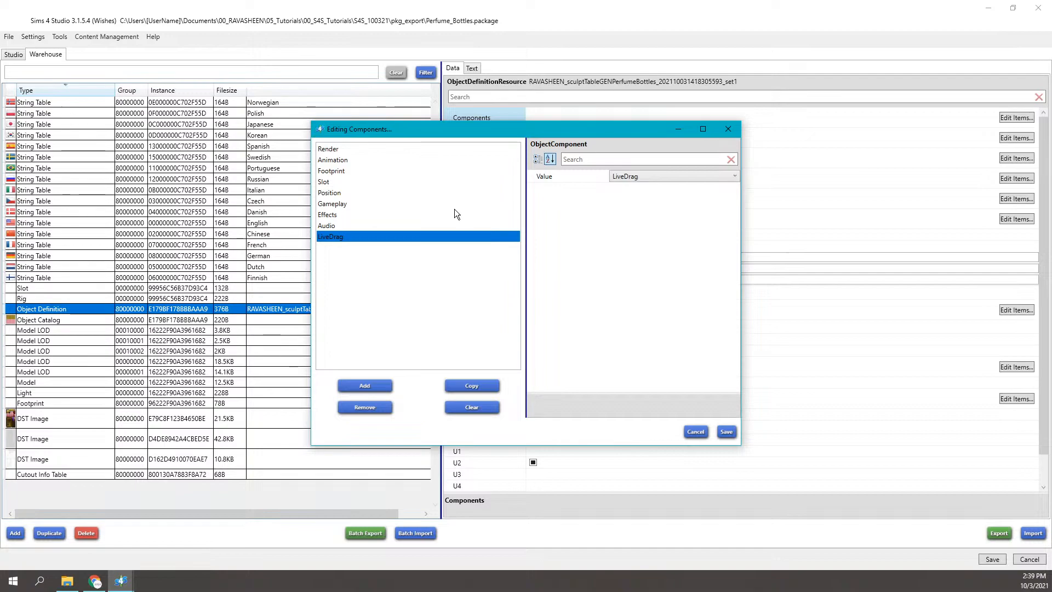
{"action": "left_click", "coordinate": [734, 132]}
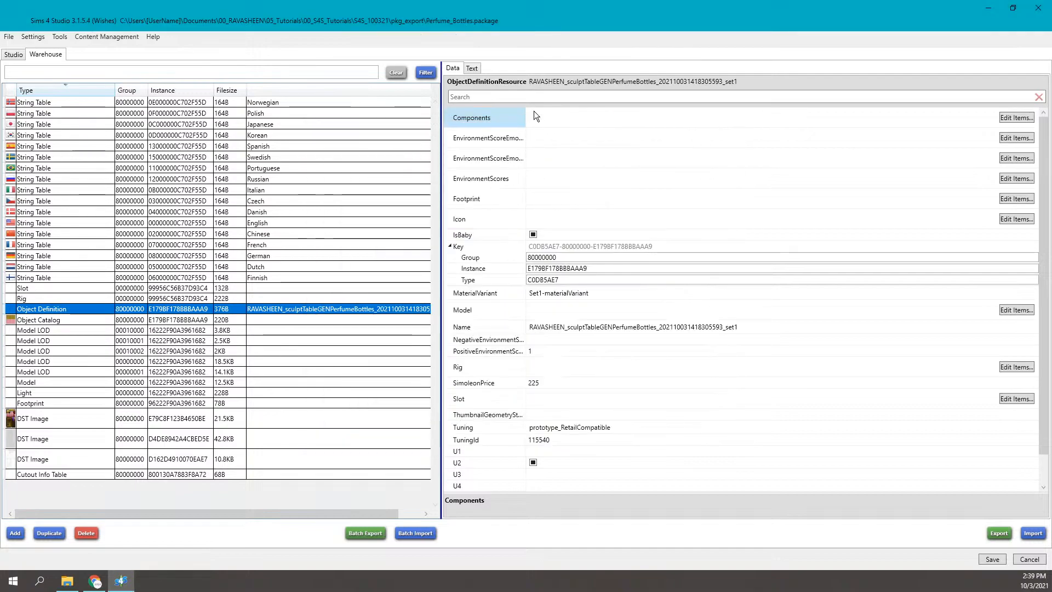
{"action": "left_click_drag", "start_coordinate": [526, 110], "coordinate": [577, 111]}
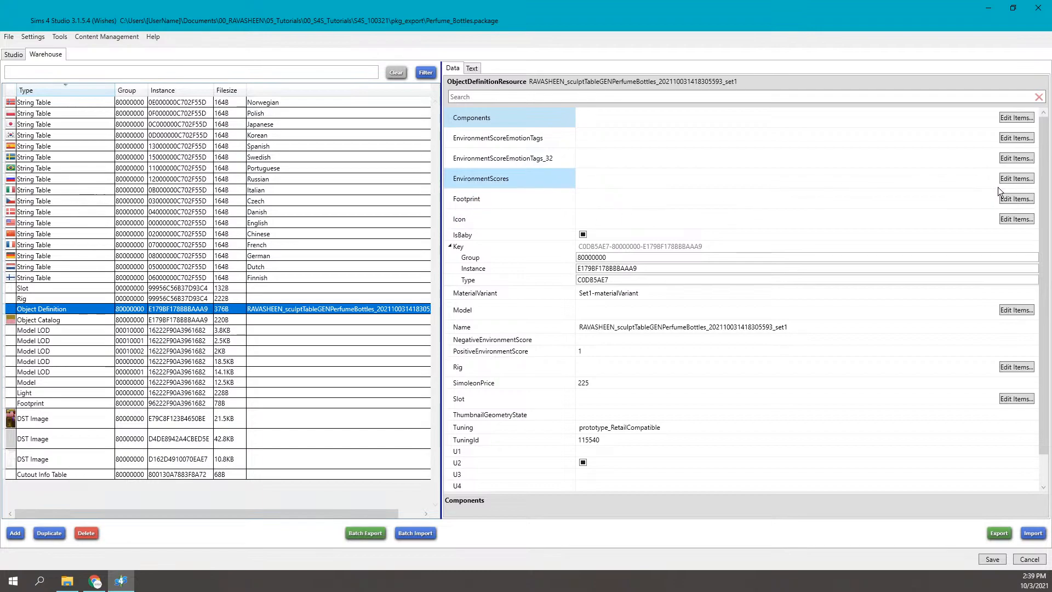
- Add a trial entry to EnvironmentScores, clear the list and close its editor
{"action": "left_click", "coordinate": [1019, 176]}
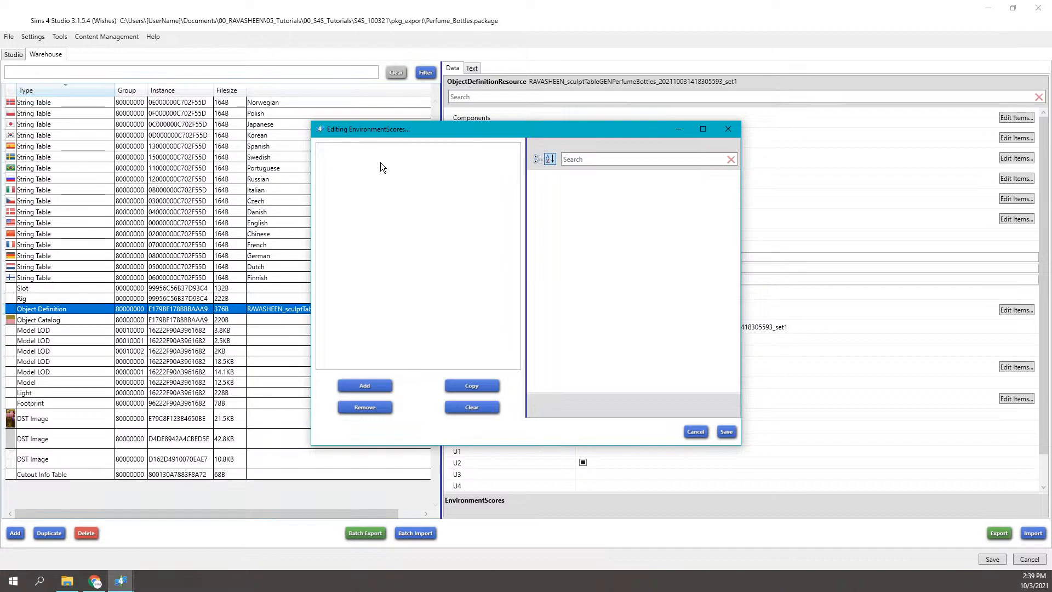
{"action": "left_click", "coordinate": [365, 386]}
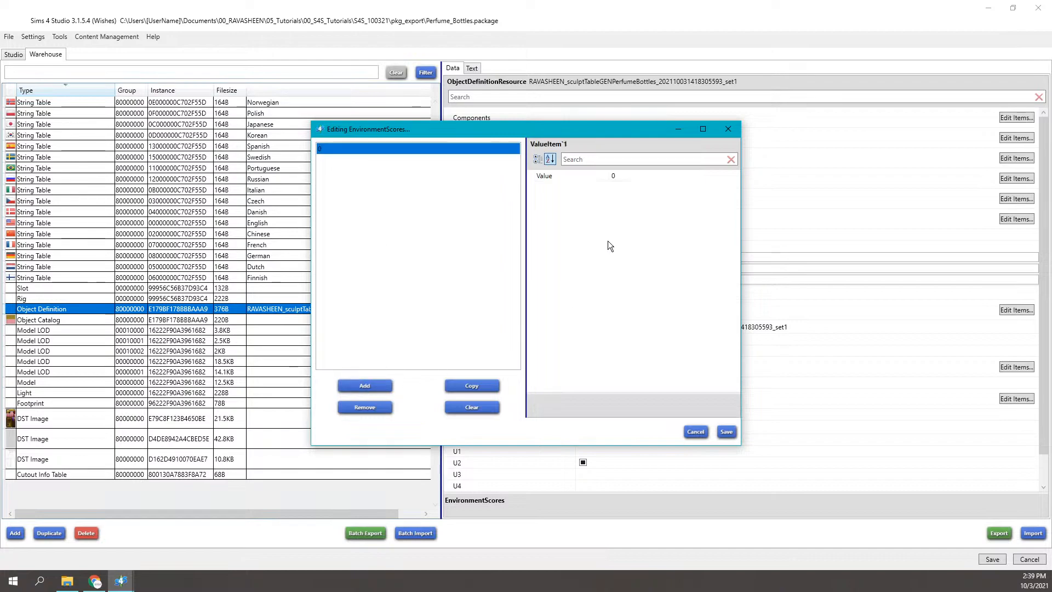
{"action": "left_click", "coordinate": [630, 175]}
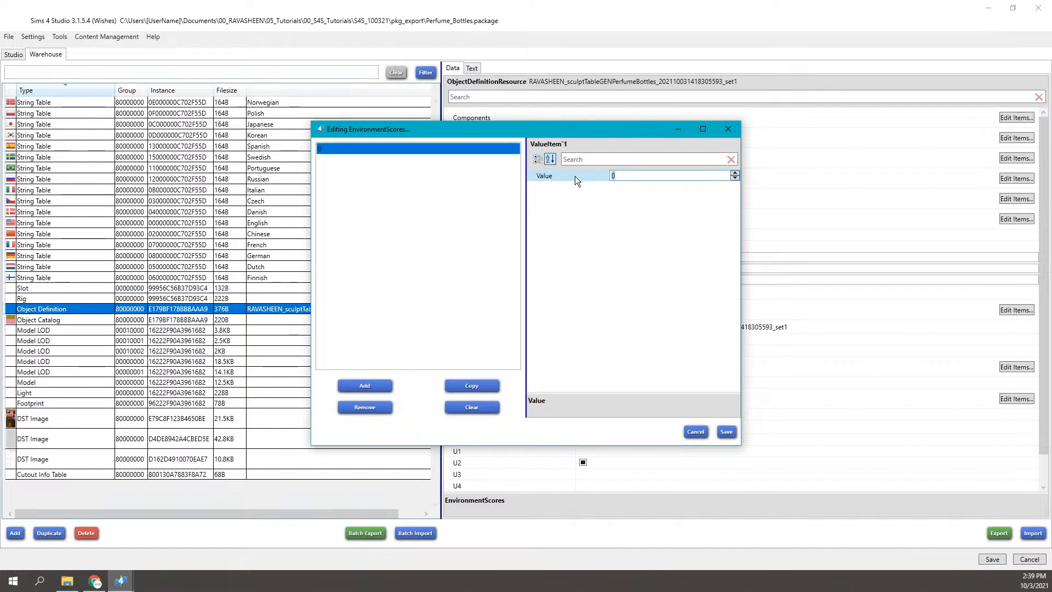
{"action": "left_click", "coordinate": [509, 172]}
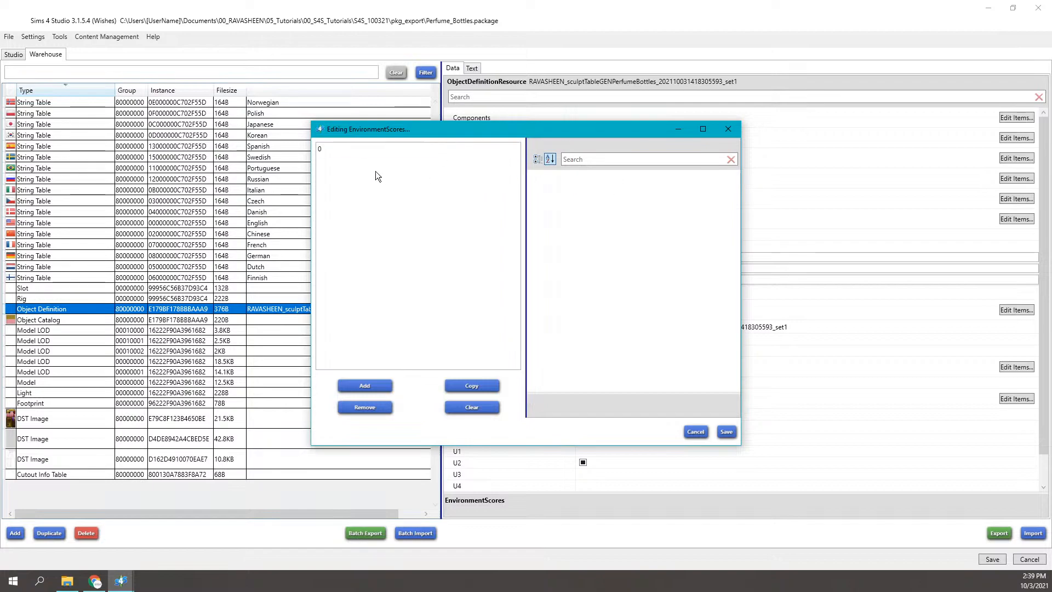
{"action": "left_click", "coordinate": [367, 149]}
{"action": "left_click", "coordinate": [476, 407]}
{"action": "left_click", "coordinate": [727, 136]}
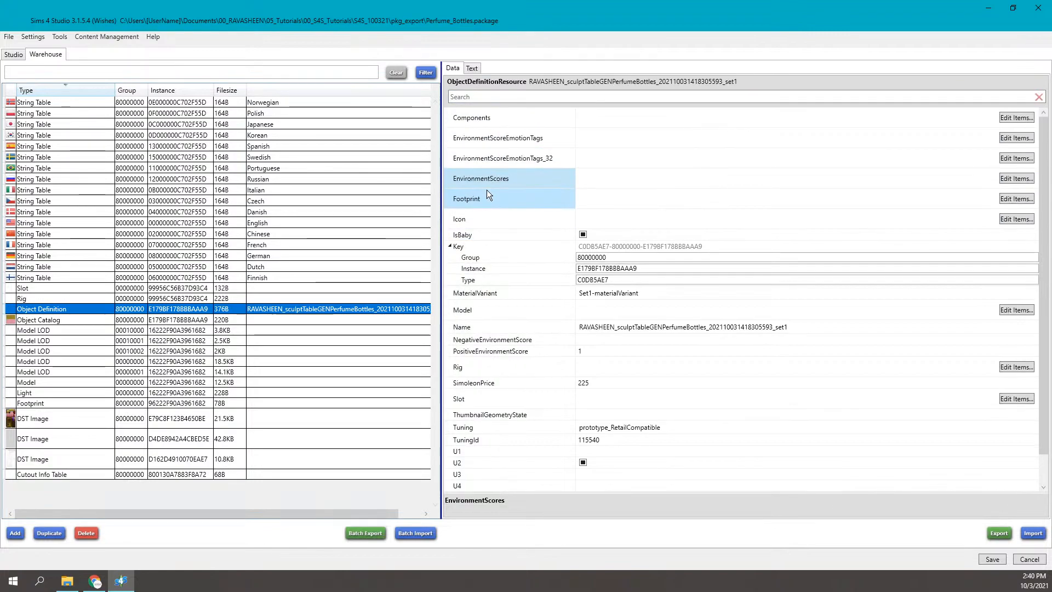
- Compare the Instance in the Footprint property's resource key with the package's resource list, then close the key editor
{"action": "left_click", "coordinate": [536, 205]}
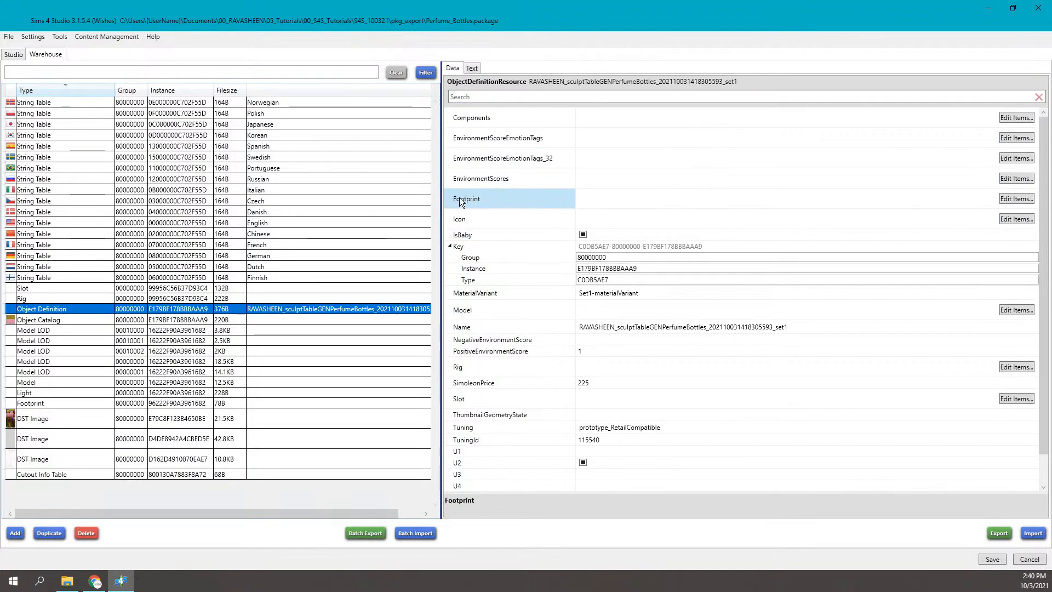
{"action": "left_click", "coordinate": [1017, 198]}
{"action": "left_click_drag", "start_coordinate": [391, 131], "coordinate": [521, 143]}
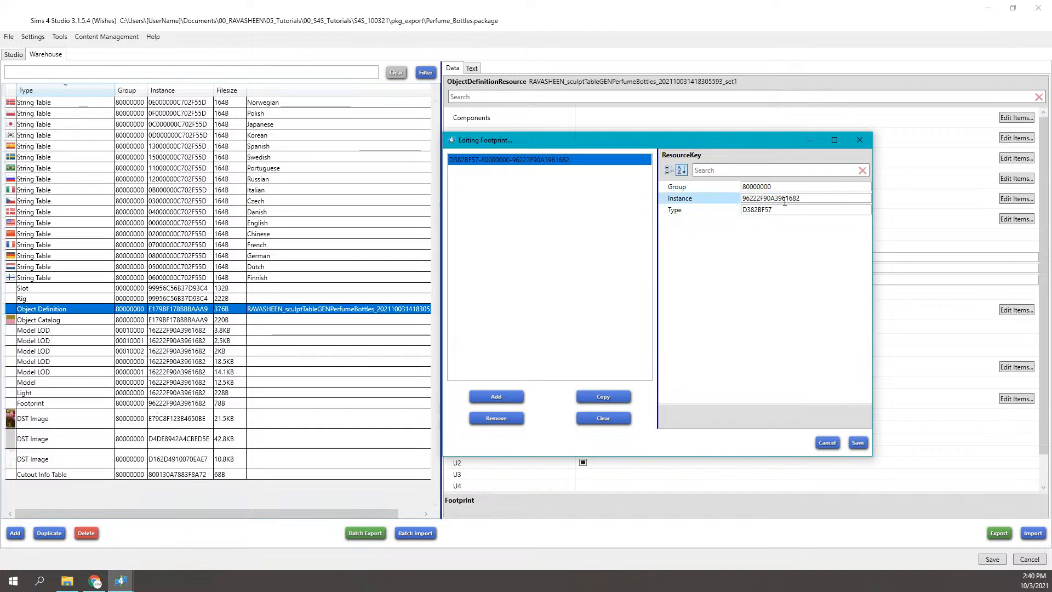
{"action": "left_click_drag", "start_coordinate": [810, 197], "coordinate": [672, 197]}
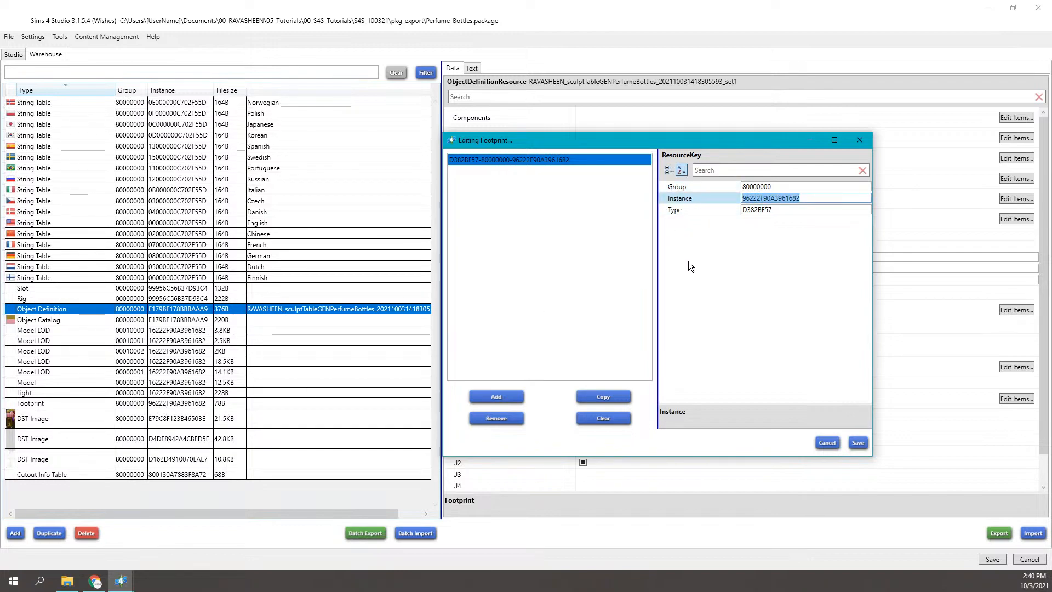
{"action": "left_click", "coordinate": [858, 139]}
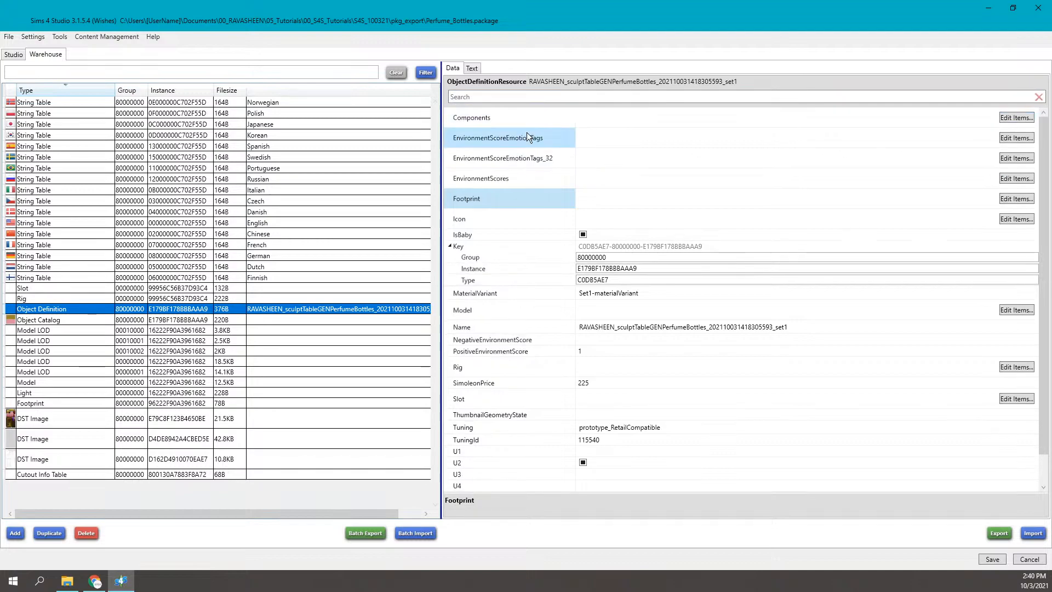
- Compare the Instance in the Model property's resource key with the Model and Model LOD resources, then close the key editor
{"action": "left_click", "coordinate": [515, 310]}
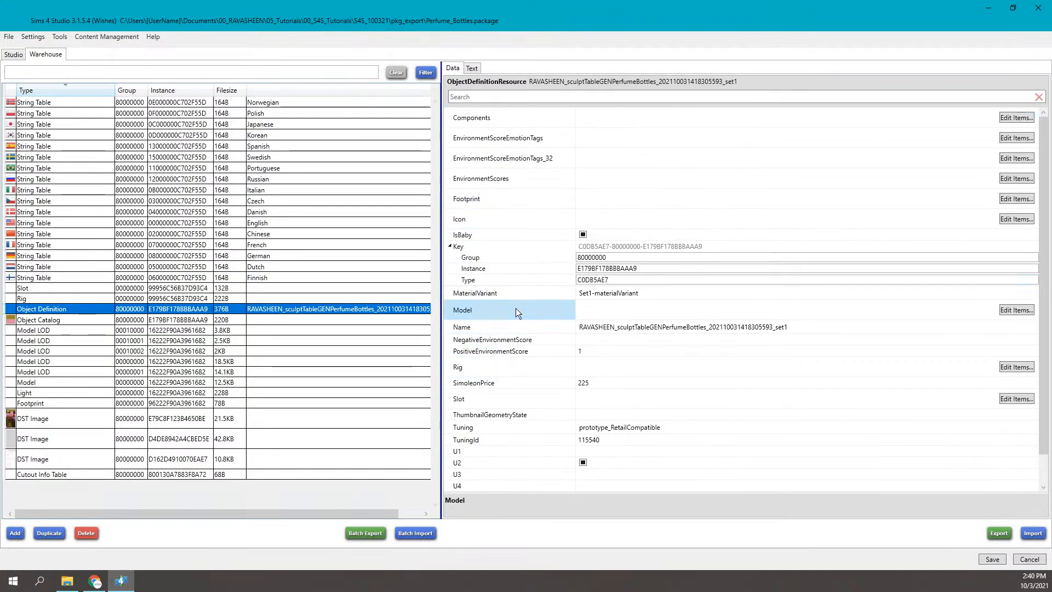
{"action": "left_click", "coordinate": [1017, 310]}
{"action": "left_click_drag", "start_coordinate": [510, 128], "coordinate": [657, 169]}
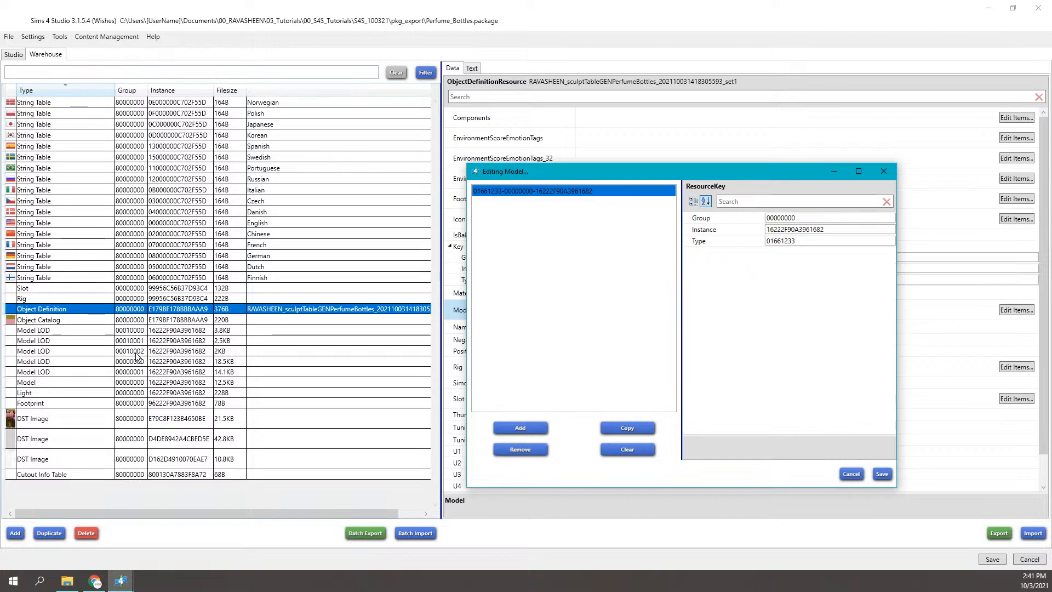
{"action": "left_click_drag", "start_coordinate": [844, 229], "coordinate": [762, 230]}
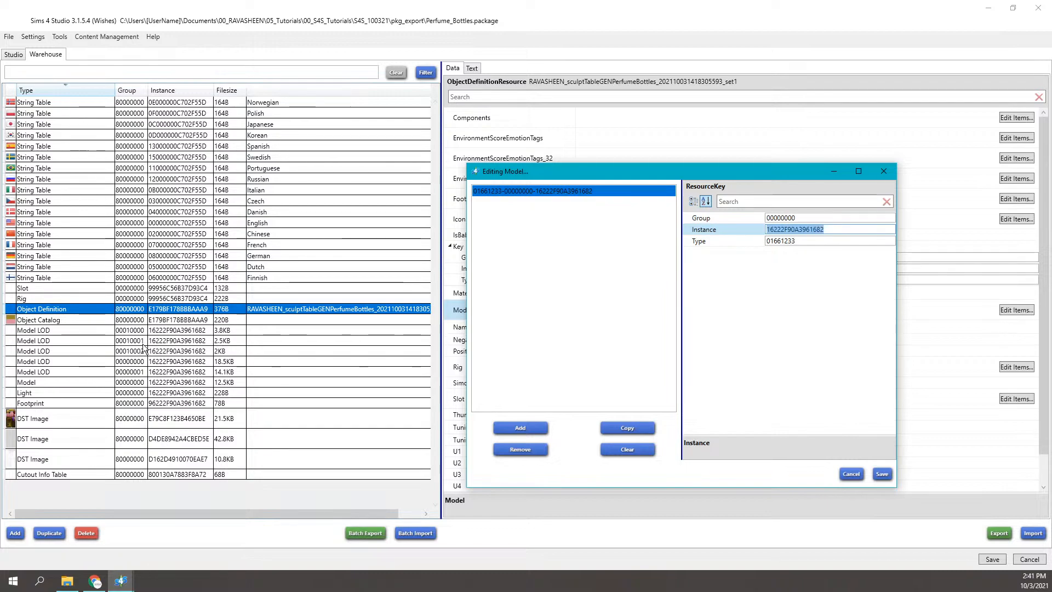
{"action": "left_click", "coordinate": [883, 171]}
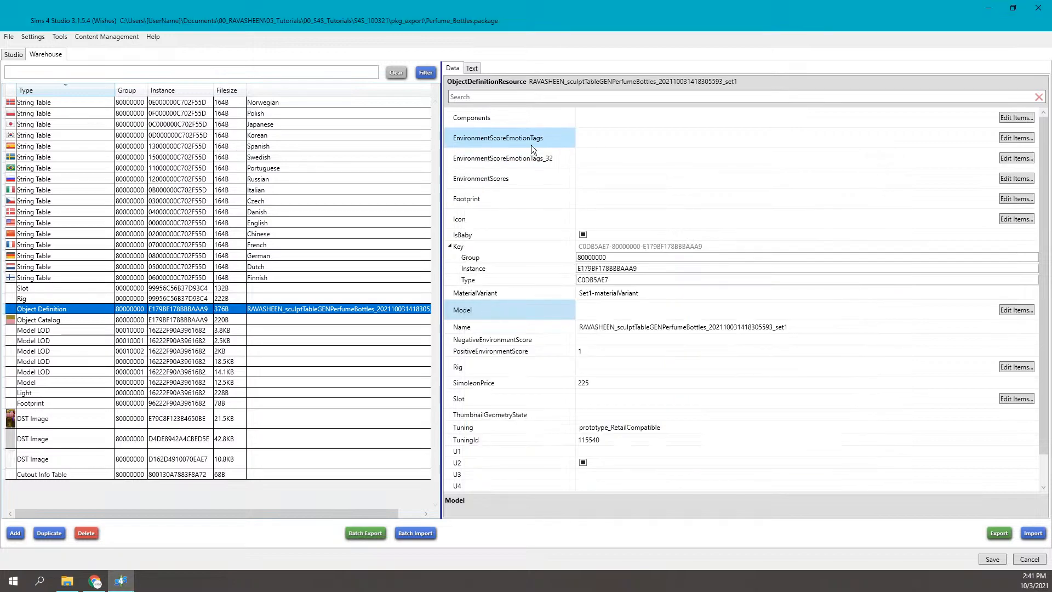
{"action": "scroll", "coordinate": [626, 254], "scroll_direction": "down", "scroll_amount": 1}
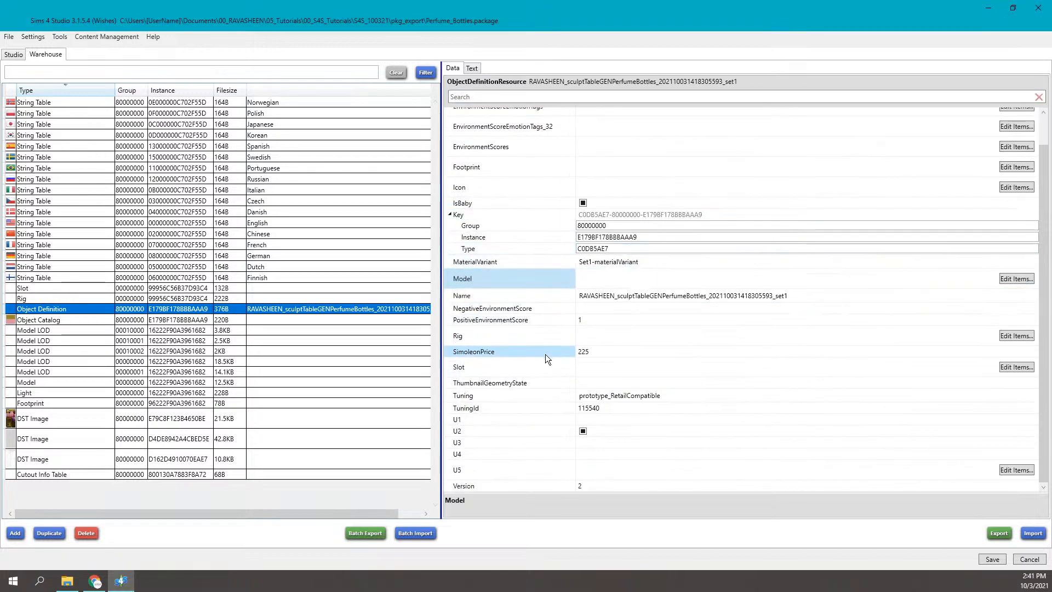
- Compare the Instance in the Rig property's resource key with the package's Rig resource, then close the key editor
{"action": "left_click", "coordinate": [509, 327]}
{"action": "left_click", "coordinate": [1016, 336]}
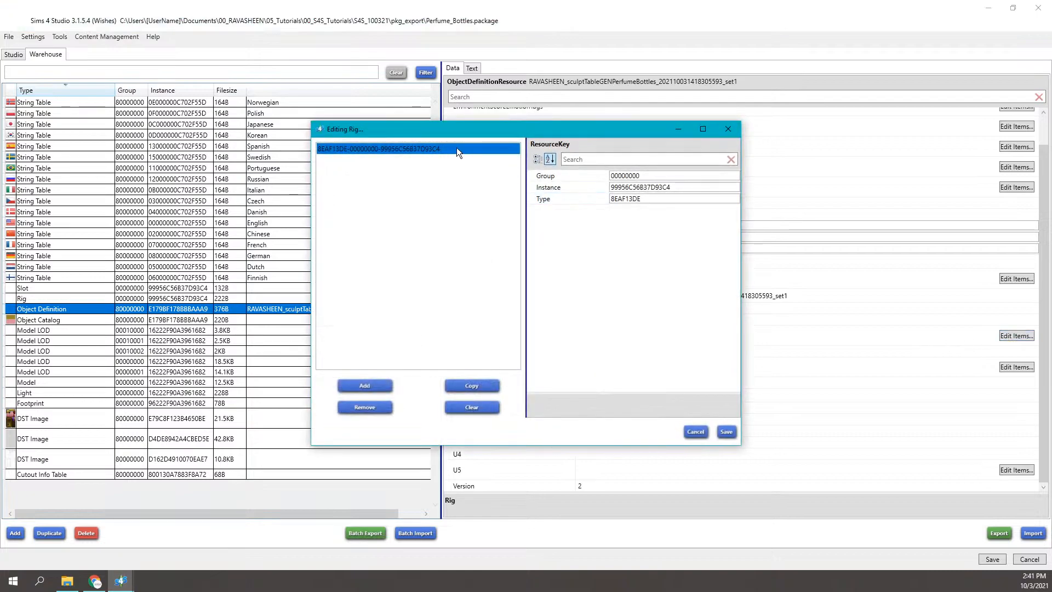
{"action": "left_click", "coordinate": [675, 188]}
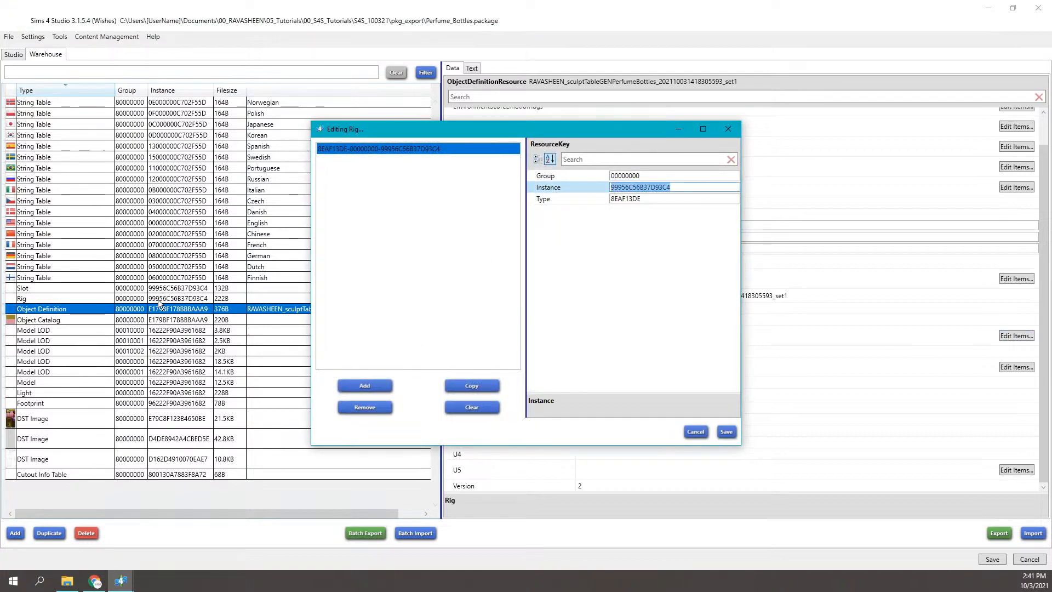
{"action": "left_click", "coordinate": [728, 128]}
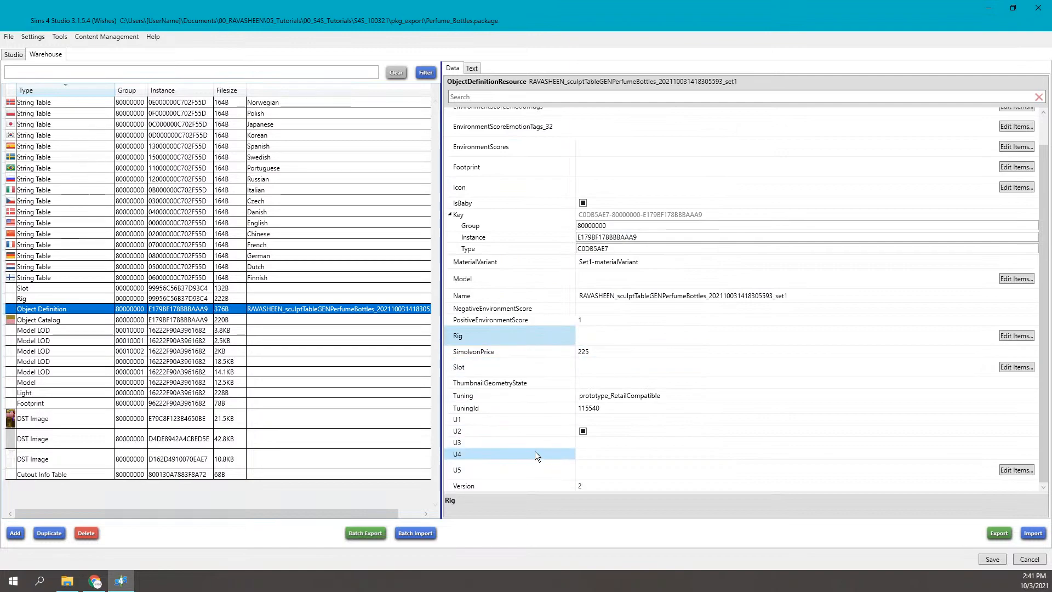
- Open the Object Catalog resource and examine the digits of its DevCategoryFlags value
{"action": "left_click", "coordinate": [254, 320]}
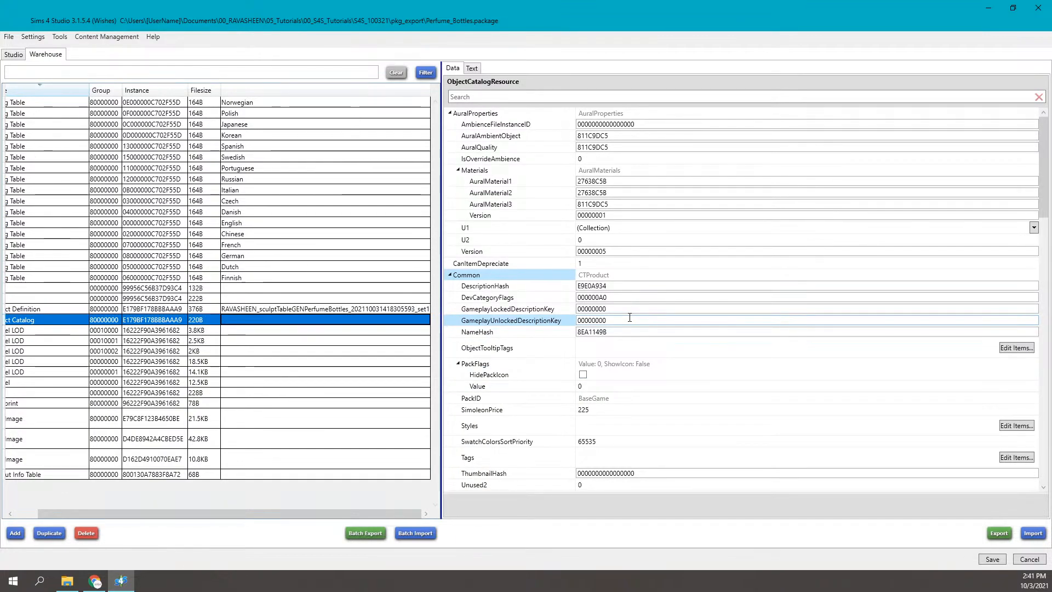
{"action": "left_click", "coordinate": [951, 284]}
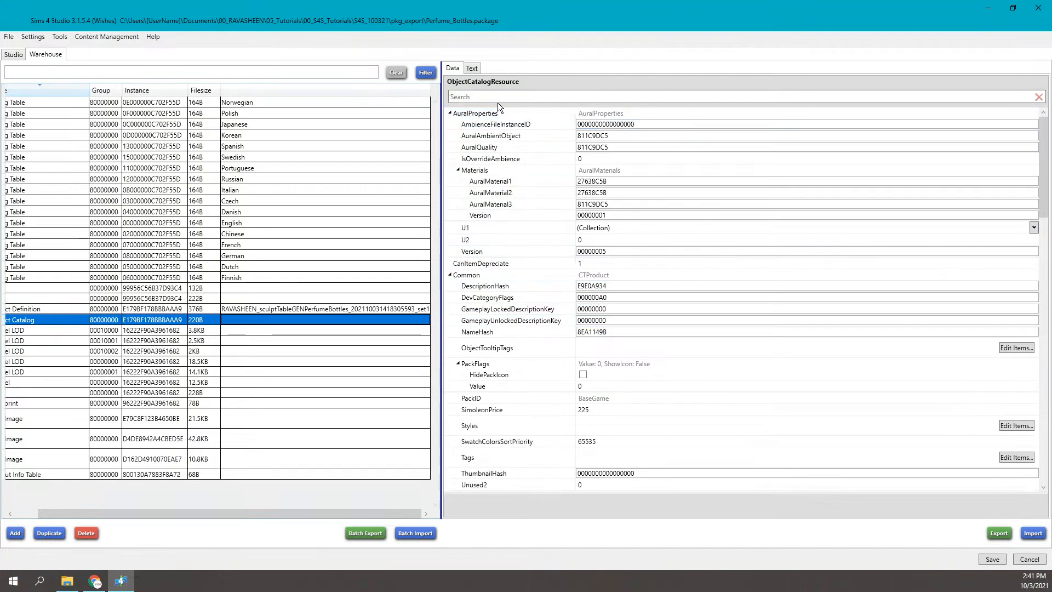
{"action": "left_click", "coordinate": [528, 99]}
{"action": "left_click", "coordinate": [510, 298]}
{"action": "left_click", "coordinate": [625, 300]}
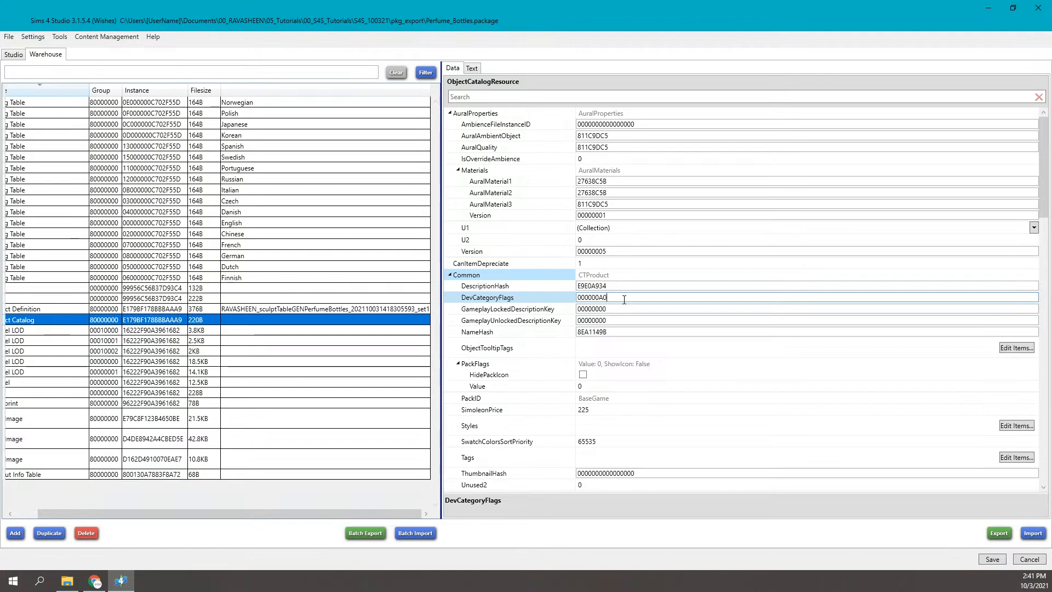
{"action": "left_click_drag", "start_coordinate": [614, 299], "coordinate": [556, 304]}
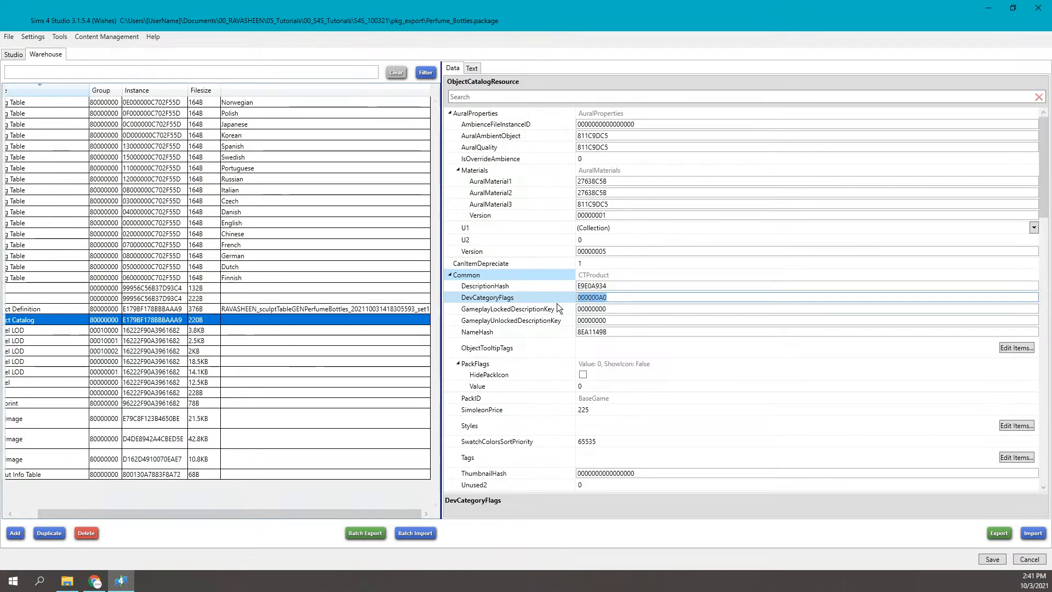
{"action": "left_click", "coordinate": [596, 299]}
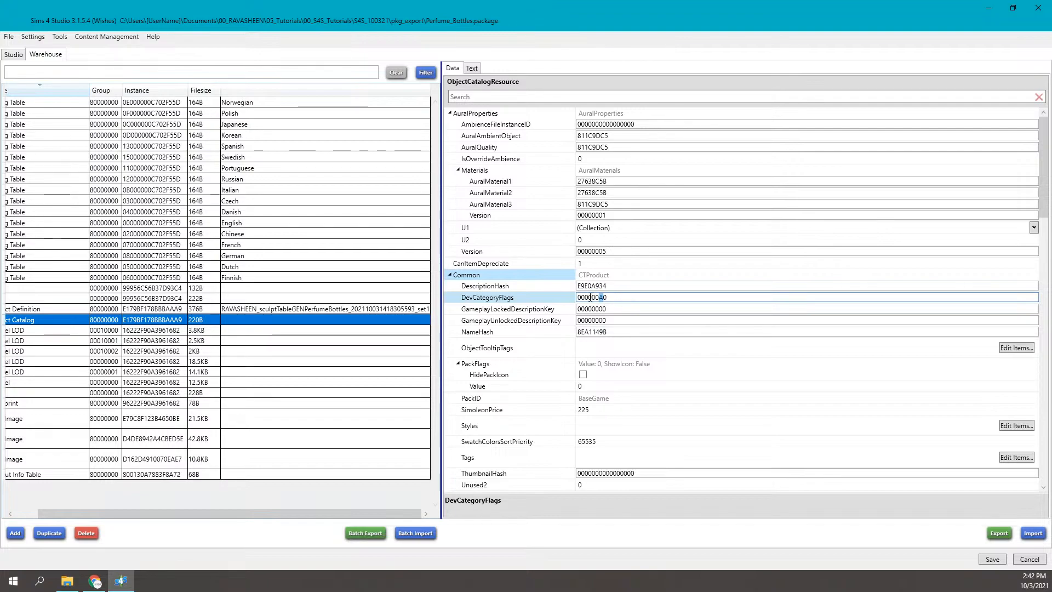
{"action": "left_click_drag", "start_coordinate": [600, 298], "coordinate": [569, 297]}
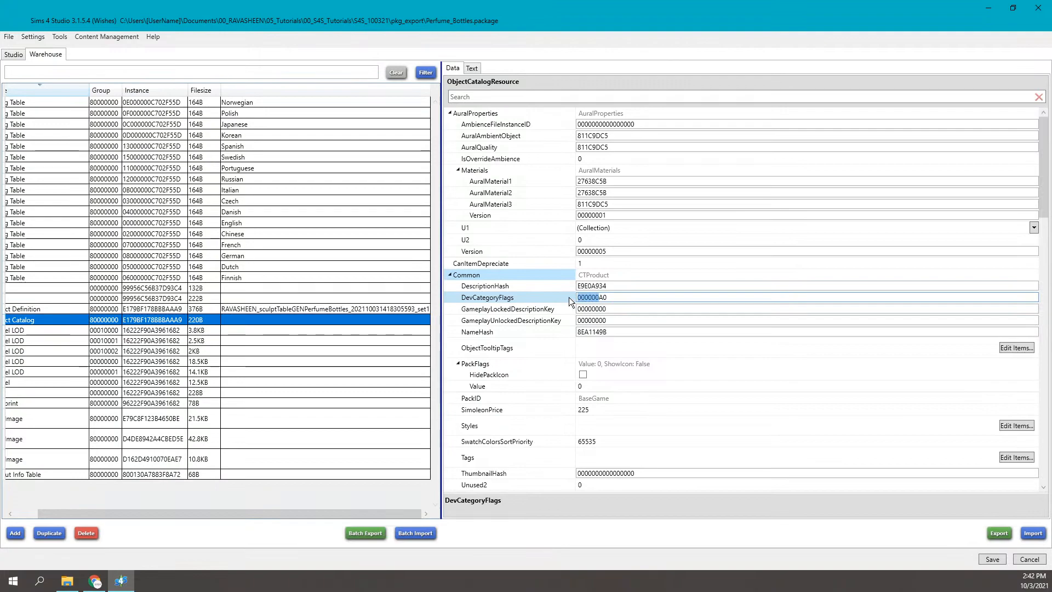
- Try the DevCategoryFlags values 00000090, 00000091, 00000081 and 000000A1 in the Object Catalog
{"action": "left_click", "coordinate": [603, 296]}
{"action": "key", "text": "BackSpace"}
{"action": "type", "text": "8"}
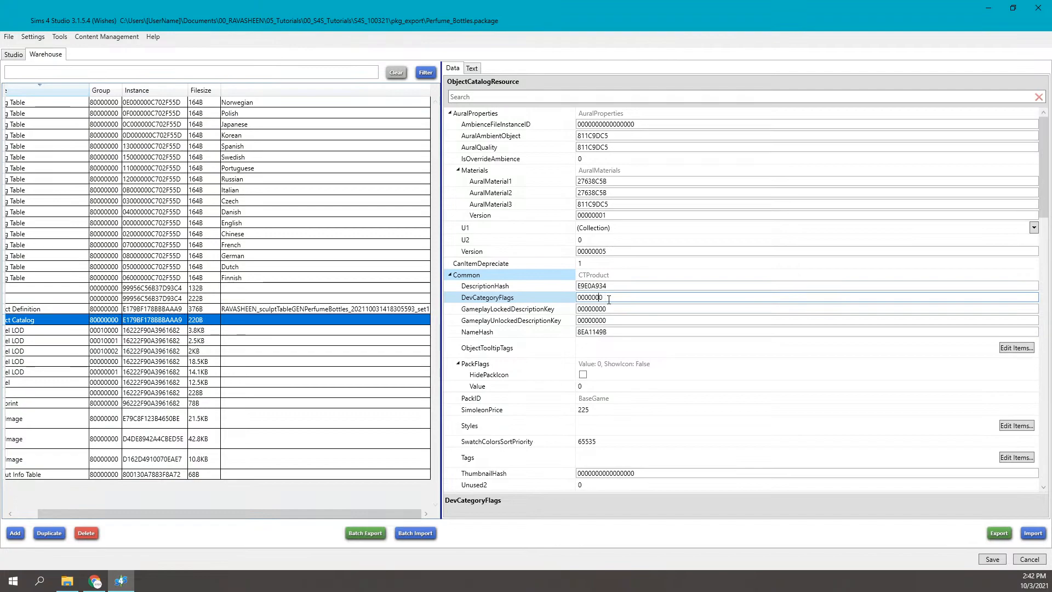
{"action": "type", "text": "9"}
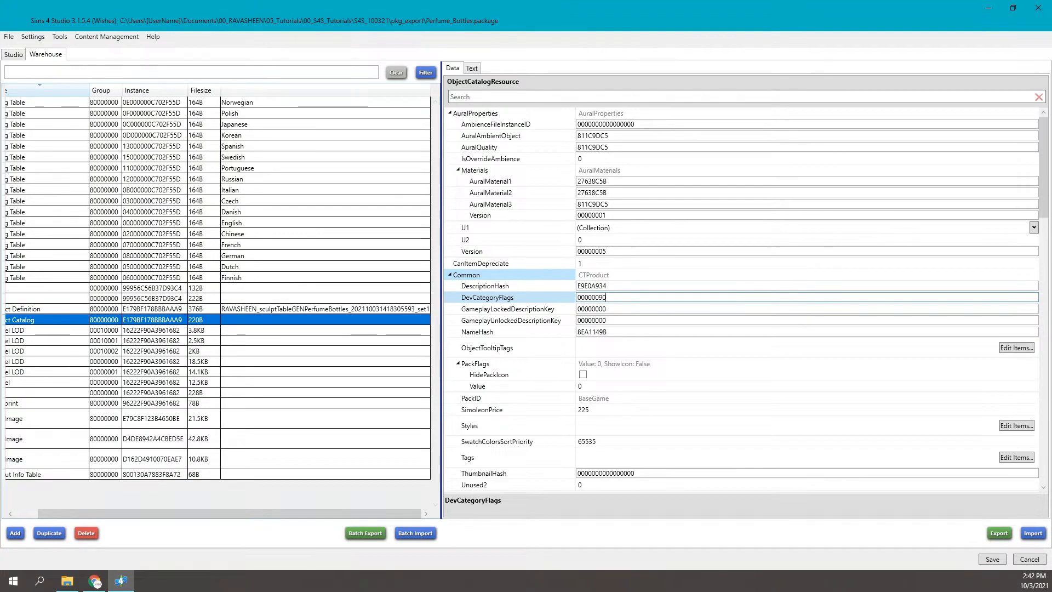
{"action": "key", "text": "BackSpace"}
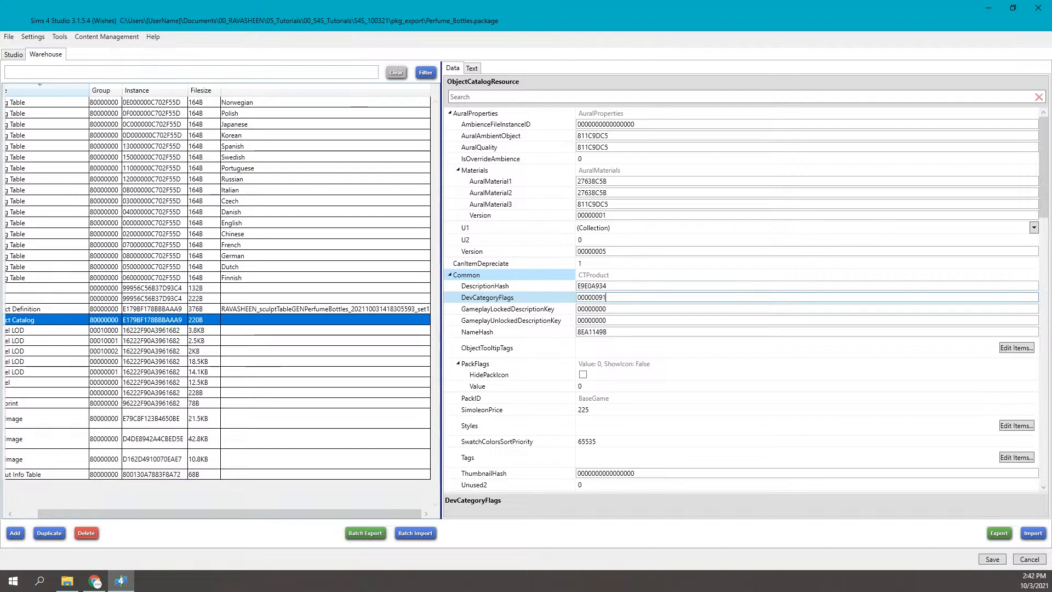
{"action": "key", "text": "BackSpace"}
{"action": "type", "text": "81"}
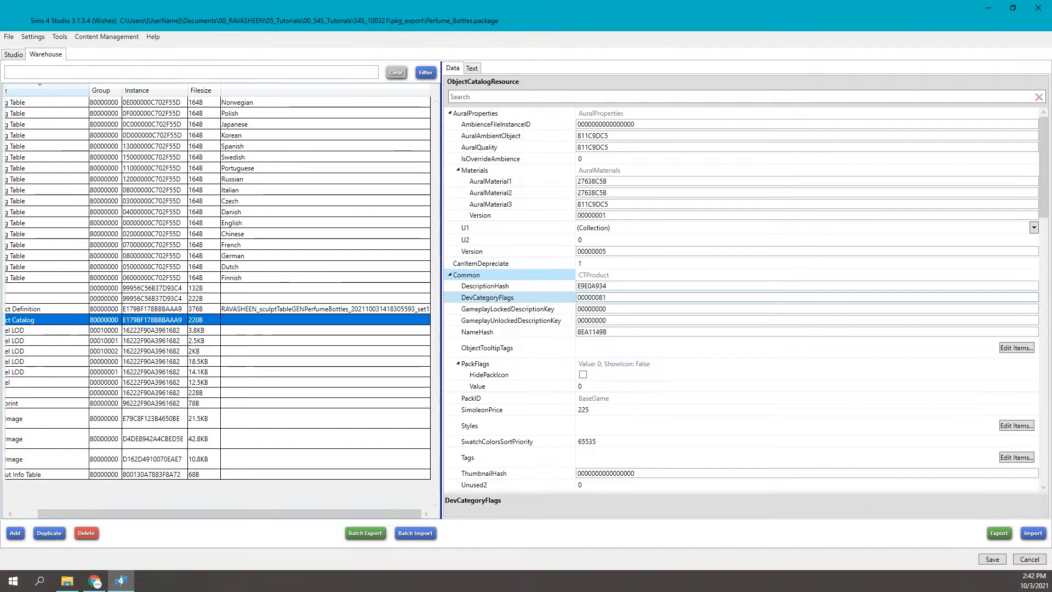
{"action": "key", "text": "BackSpace"}
{"action": "type", "text": "A"}
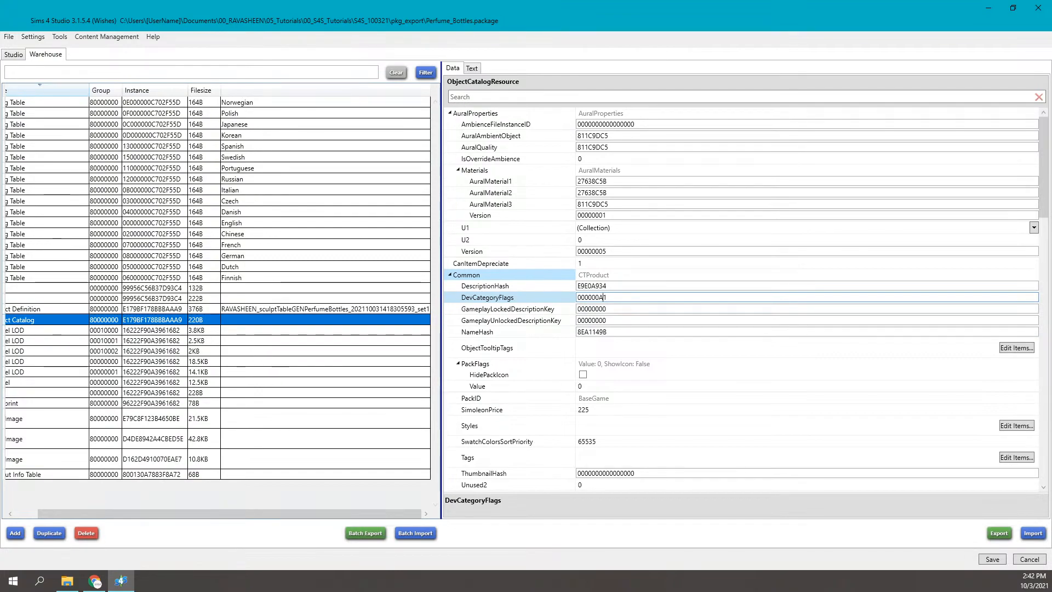
- Set the Object Catalog's DevCategoryFlags to 00000080
{"action": "key", "text": "BackSpace"}
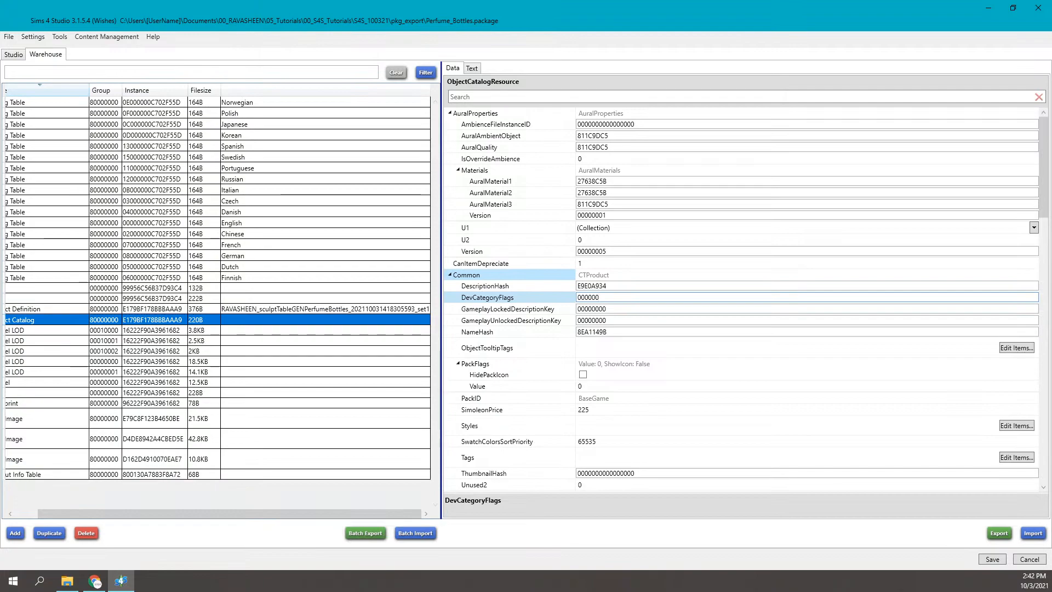
{"action": "type", "text": "80"}
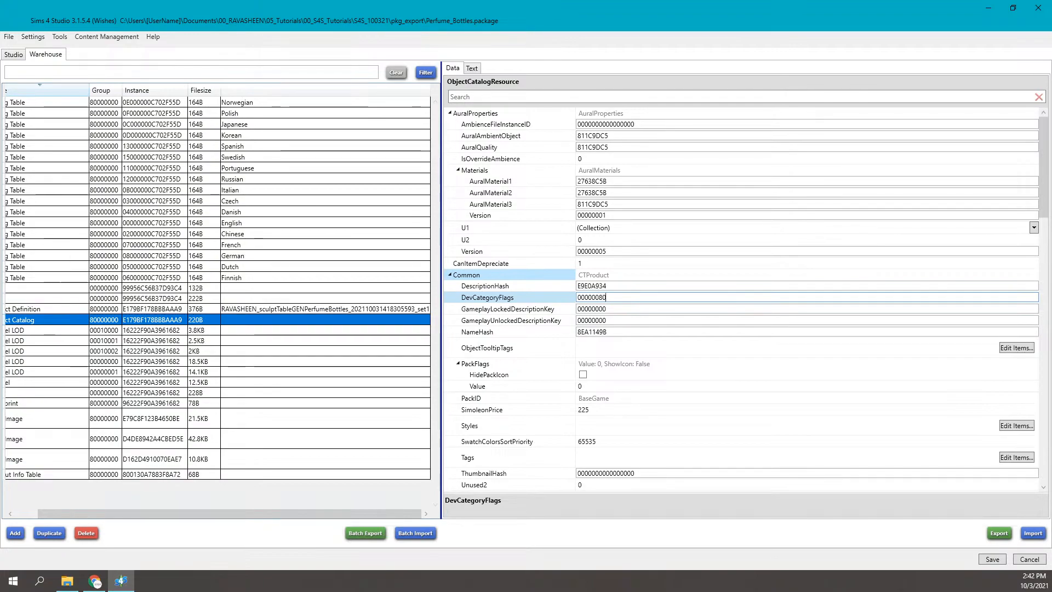
{"action": "key", "text": "Left"}
{"action": "key", "text": "Left"}
{"action": "key", "text": "Left"}
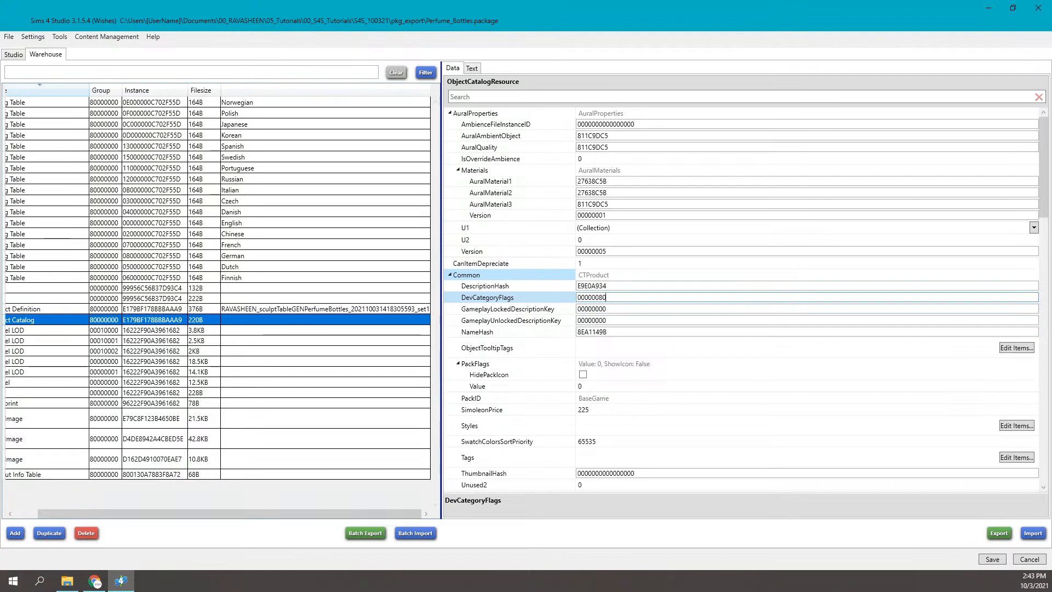
{"action": "double_click", "coordinate": [609, 296]}
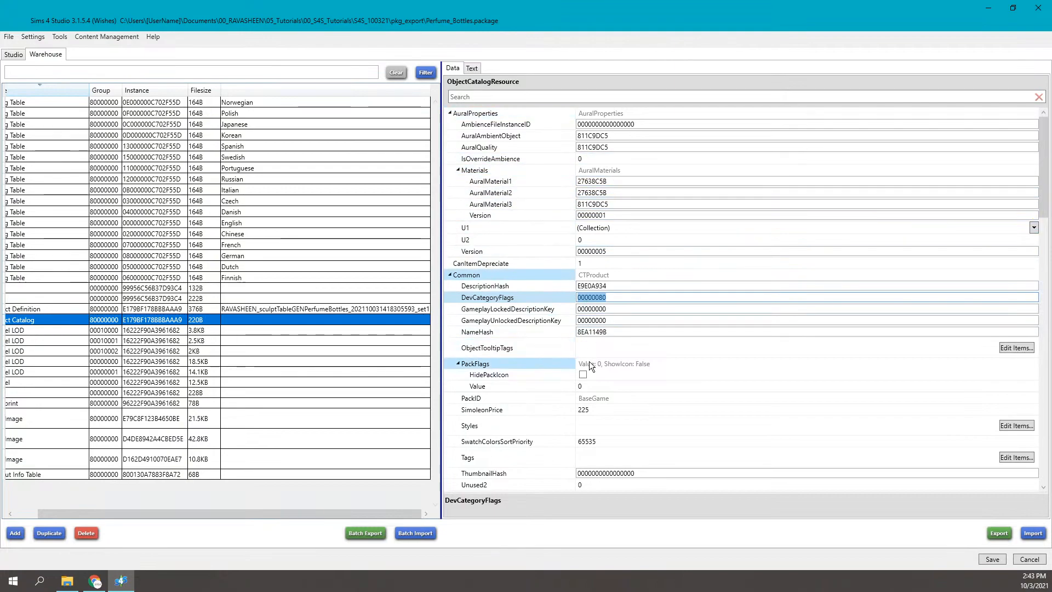
- Check the entry in the Object Catalog's ObjectTooltipTags list, then close its editor
{"action": "scroll", "coordinate": [590, 371], "scroll_direction": "down", "scroll_amount": 1}
{"action": "scroll", "coordinate": [589, 372], "scroll_direction": "down", "scroll_amount": 2}
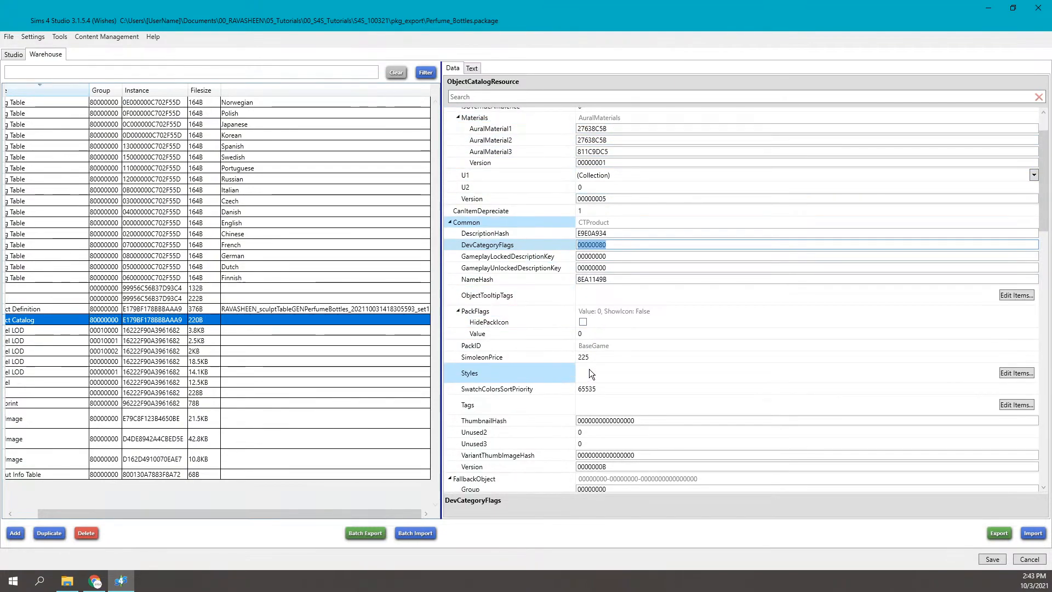
{"action": "scroll", "coordinate": [590, 370], "scroll_direction": "up", "scroll_amount": 3}
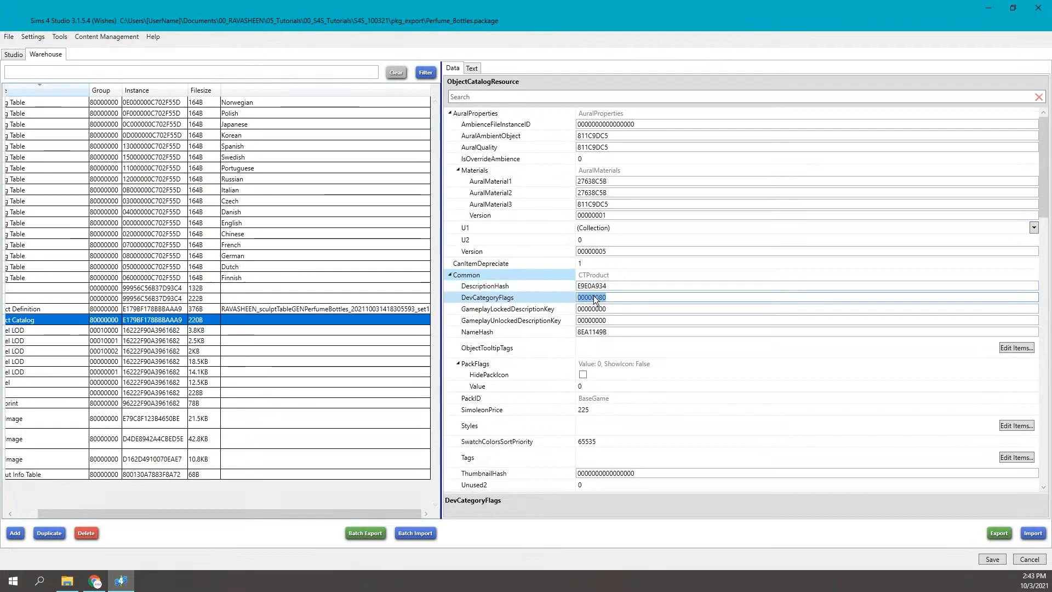
{"action": "scroll", "coordinate": [594, 295], "scroll_direction": "down", "scroll_amount": 2}
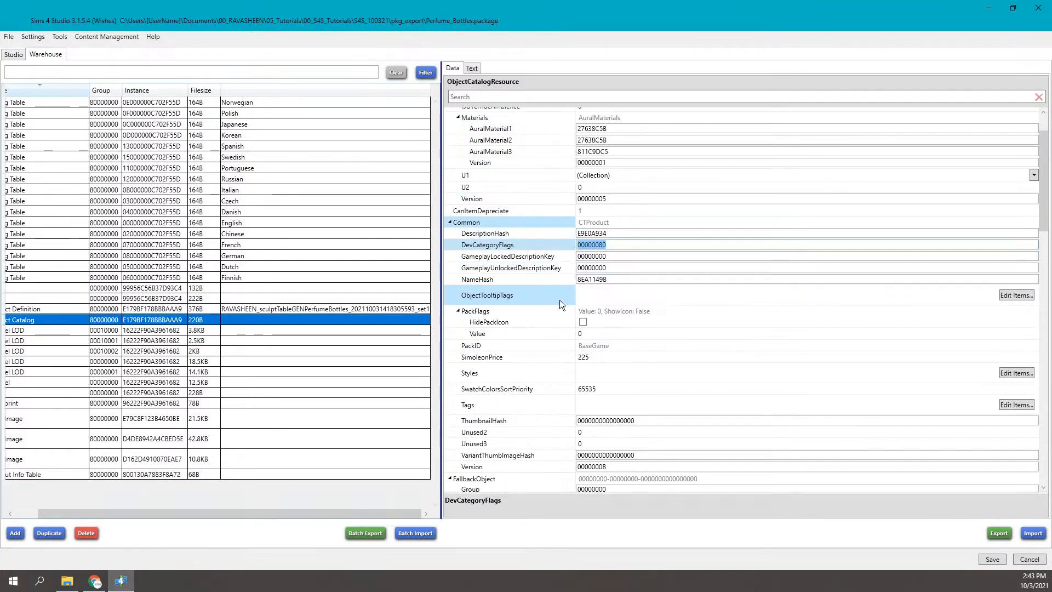
{"action": "left_click", "coordinate": [1016, 294]}
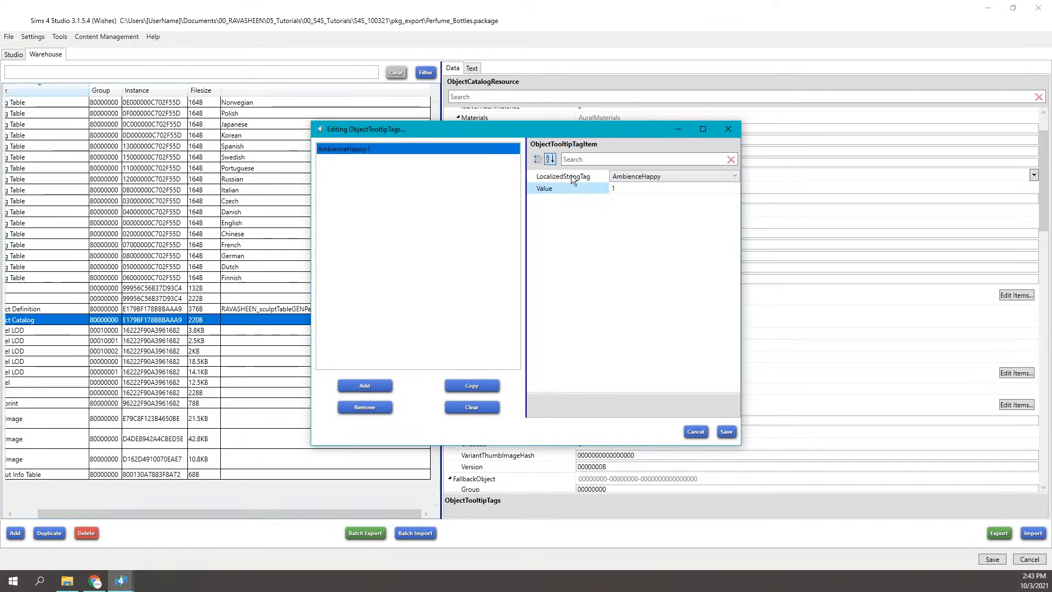
{"action": "left_click", "coordinate": [728, 129]}
- Return to the Object Definition and check its EnvironmentScores list for comparison, then close the editor
{"action": "left_click", "coordinate": [378, 310]}
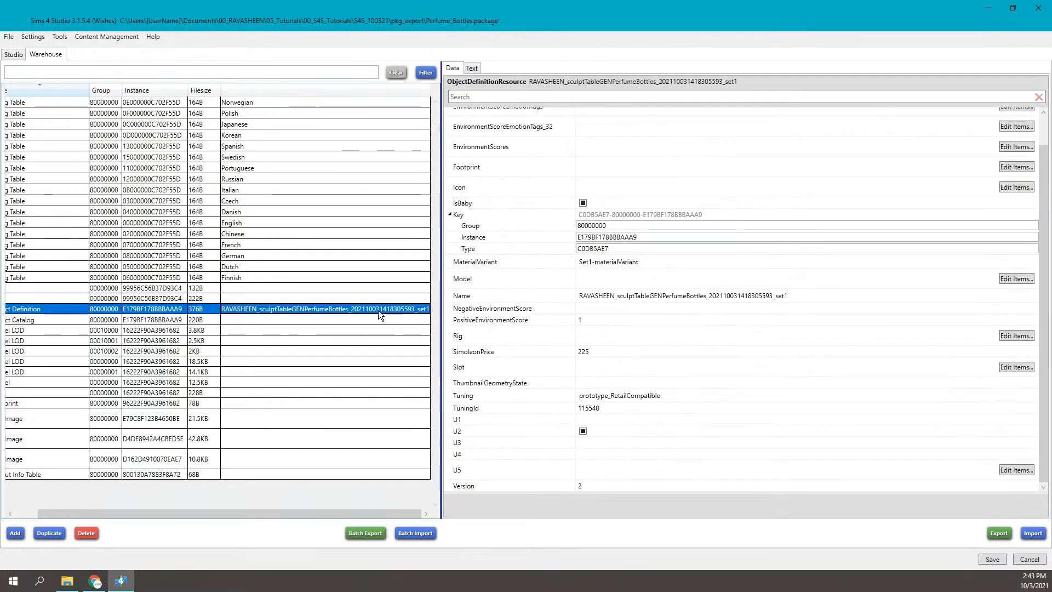
{"action": "scroll", "coordinate": [551, 301], "scroll_direction": "up", "scroll_amount": 2}
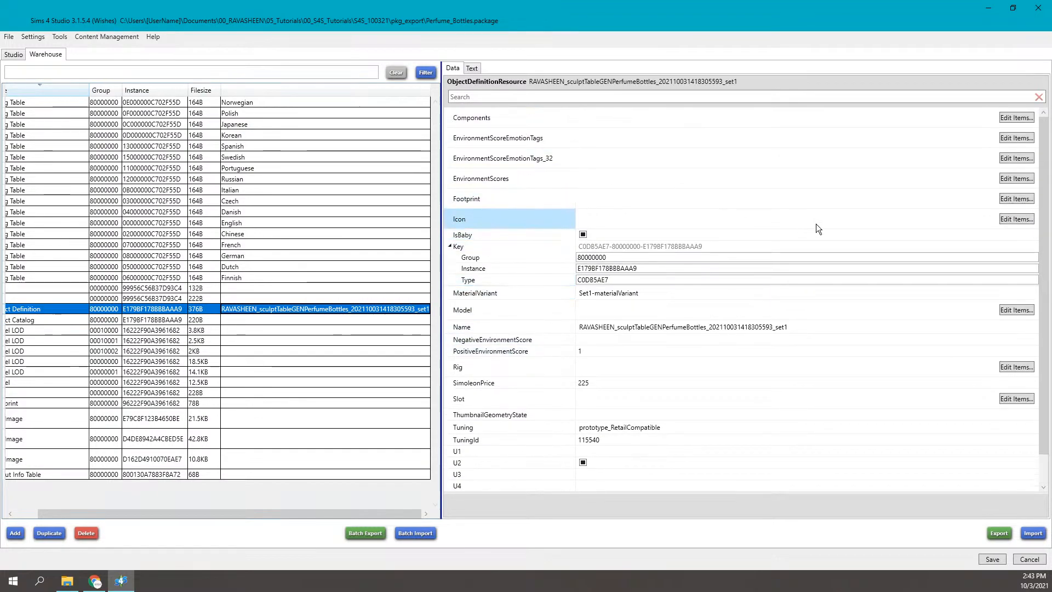
{"action": "left_click", "coordinate": [1016, 178]}
{"action": "left_click", "coordinate": [727, 131]}
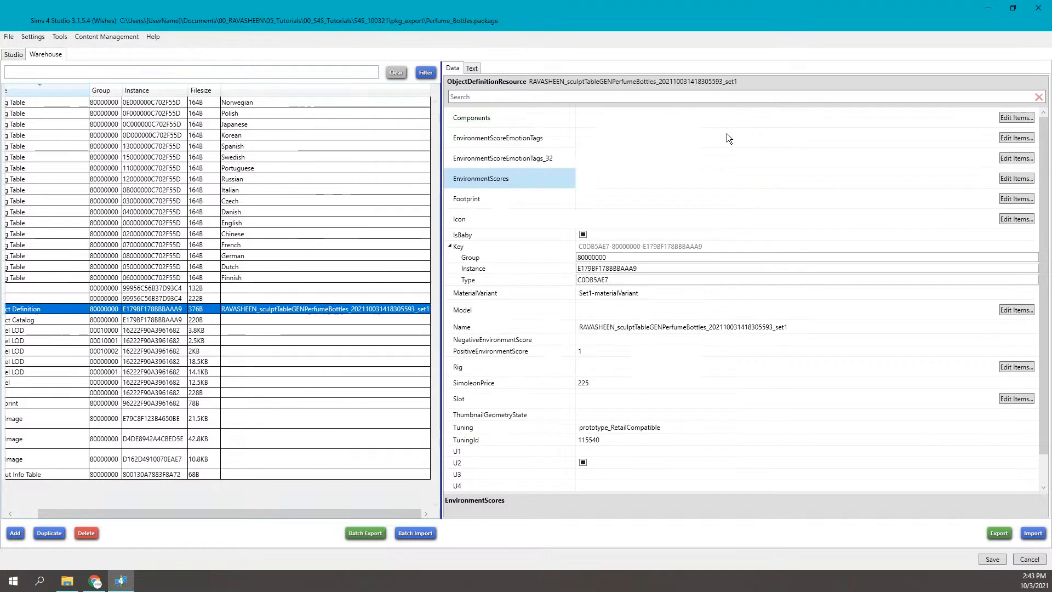
- Reopen the Object Catalog's ObjectTooltipTags list and browse the available LocalizedStringTag options without changing the tag
{"action": "left_click", "coordinate": [229, 320]}
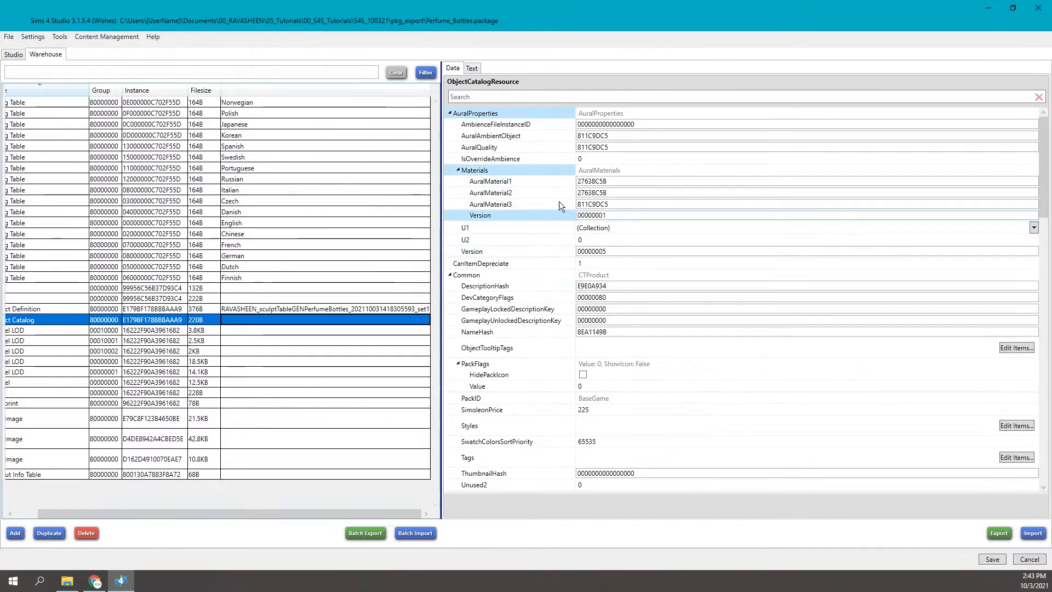
{"action": "left_click", "coordinate": [545, 345]}
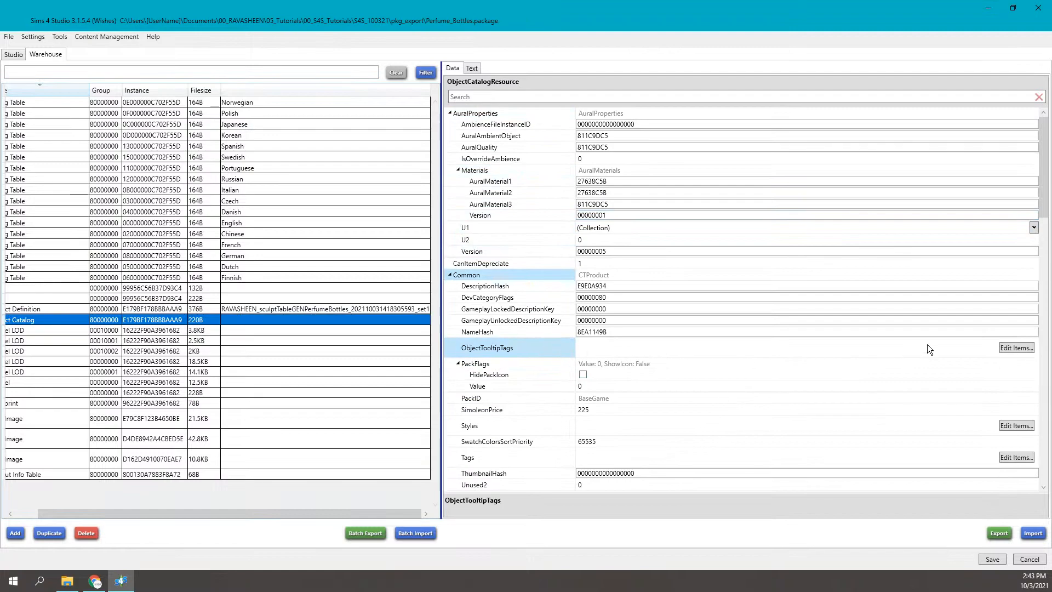
{"action": "left_click", "coordinate": [1006, 348]}
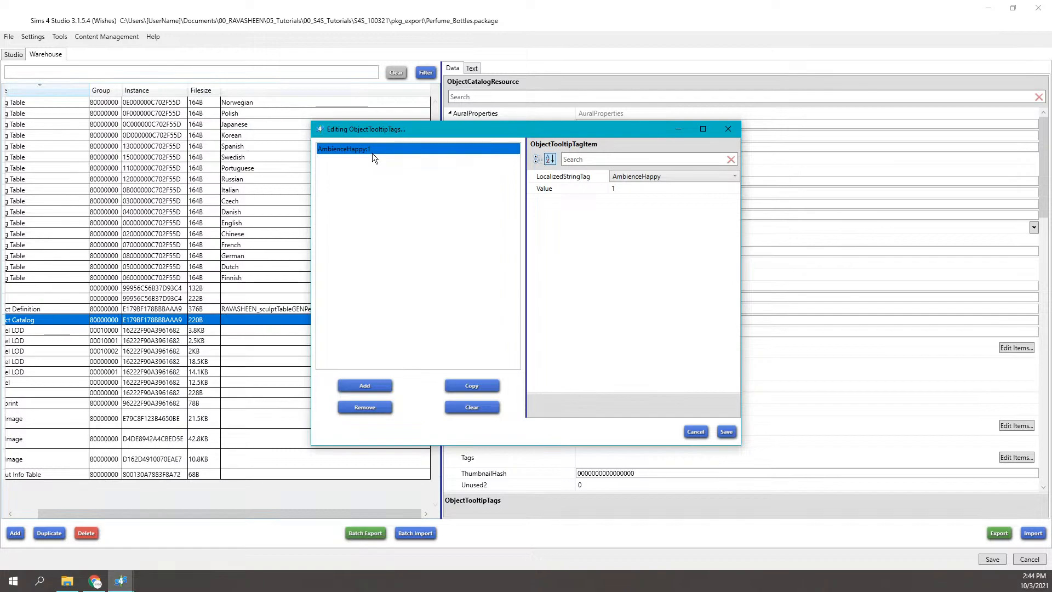
{"action": "left_click", "coordinate": [734, 175]}
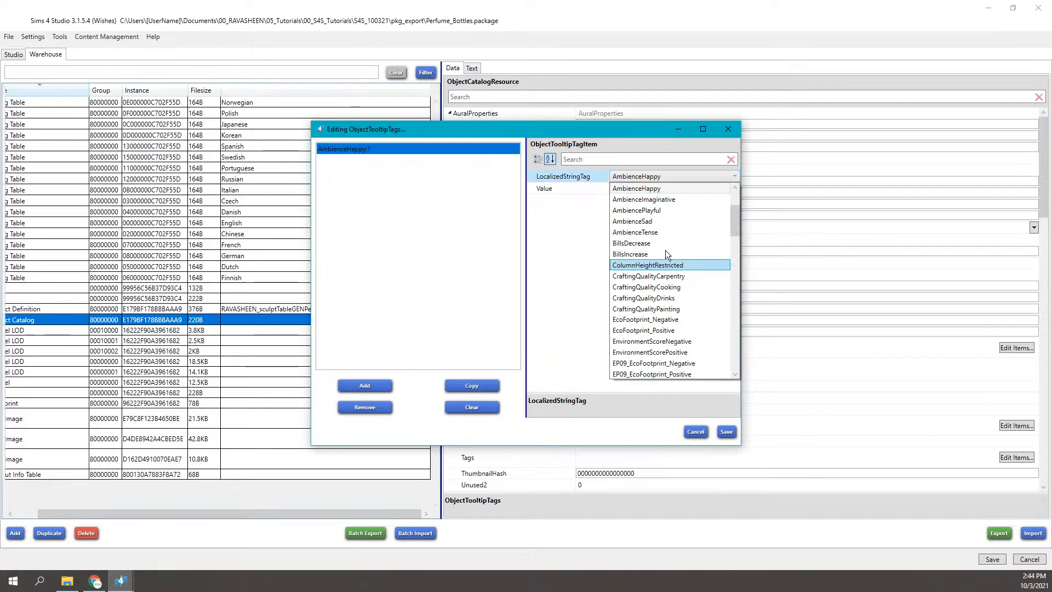
{"action": "scroll", "coordinate": [660, 247], "scroll_direction": "down", "scroll_amount": 3}
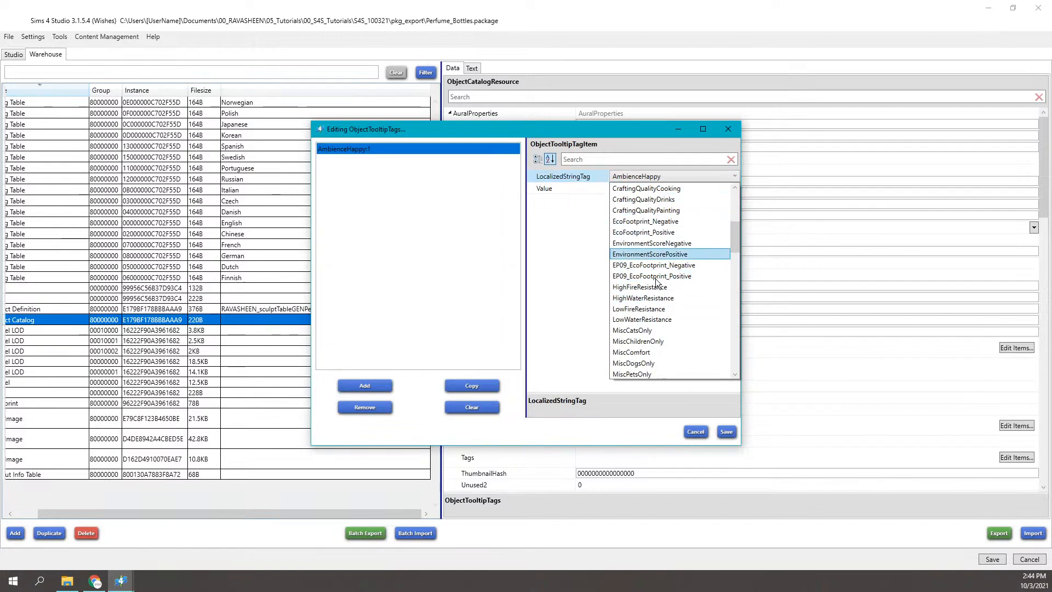
{"action": "scroll", "coordinate": [657, 274], "scroll_direction": "down", "scroll_amount": 5}
{"action": "scroll", "coordinate": [655, 259], "scroll_direction": "down", "scroll_amount": 15}
{"action": "scroll", "coordinate": [655, 263], "scroll_direction": "up", "scroll_amount": 20}
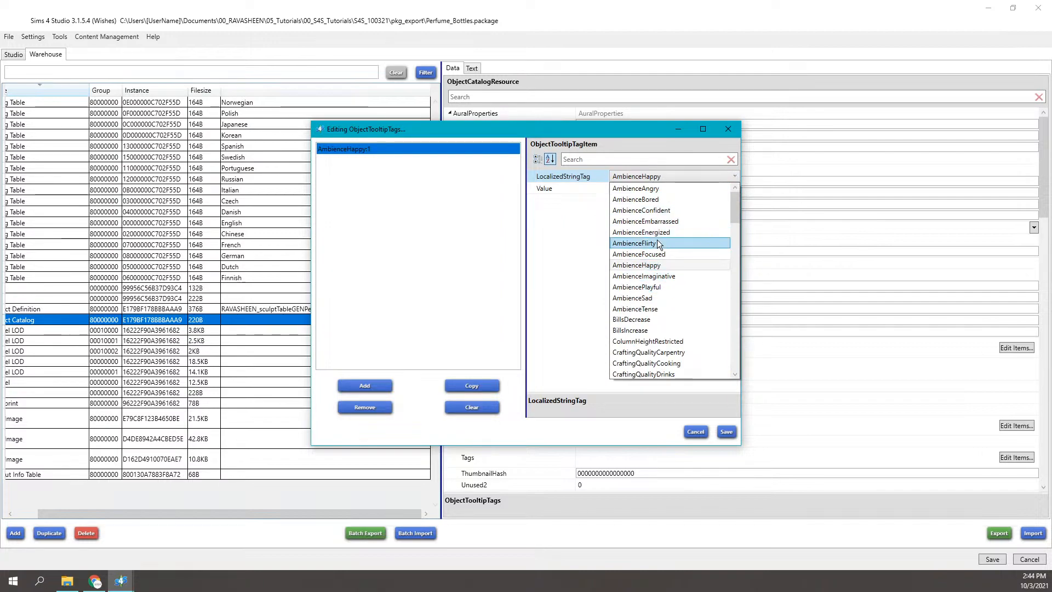
{"action": "left_click", "coordinate": [584, 252]}
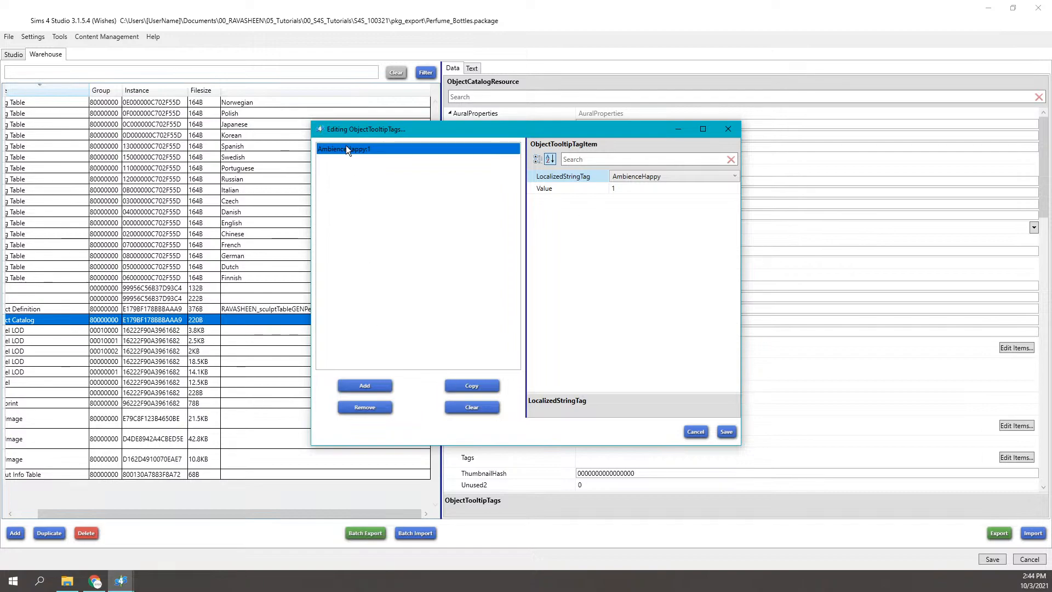
- Remove the AmbienceHappy entry from ObjectTooltipTags and save the list
{"action": "left_click", "coordinate": [370, 408]}
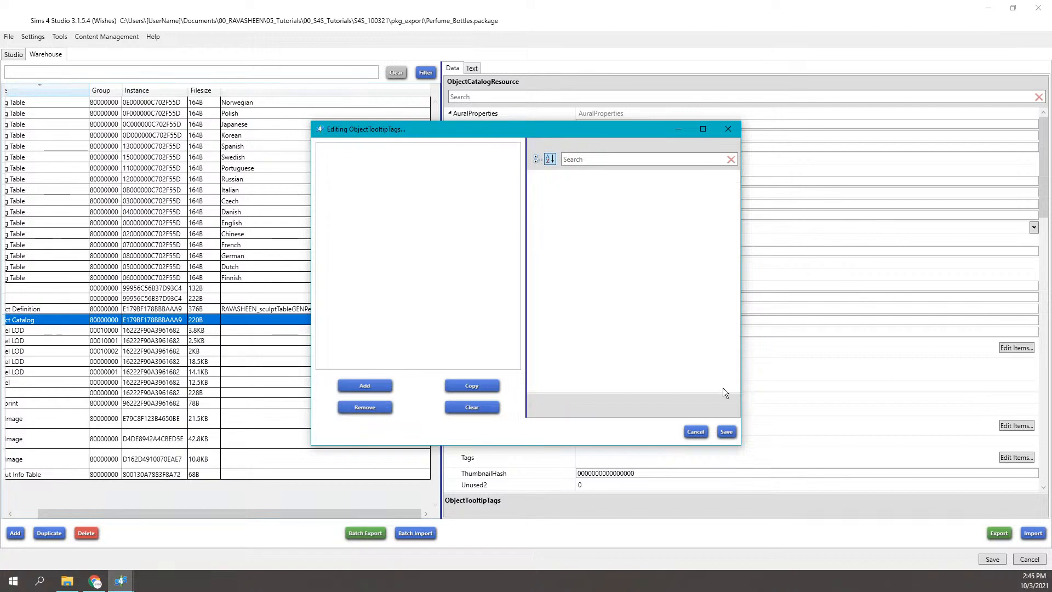
{"action": "left_click", "coordinate": [725, 432]}
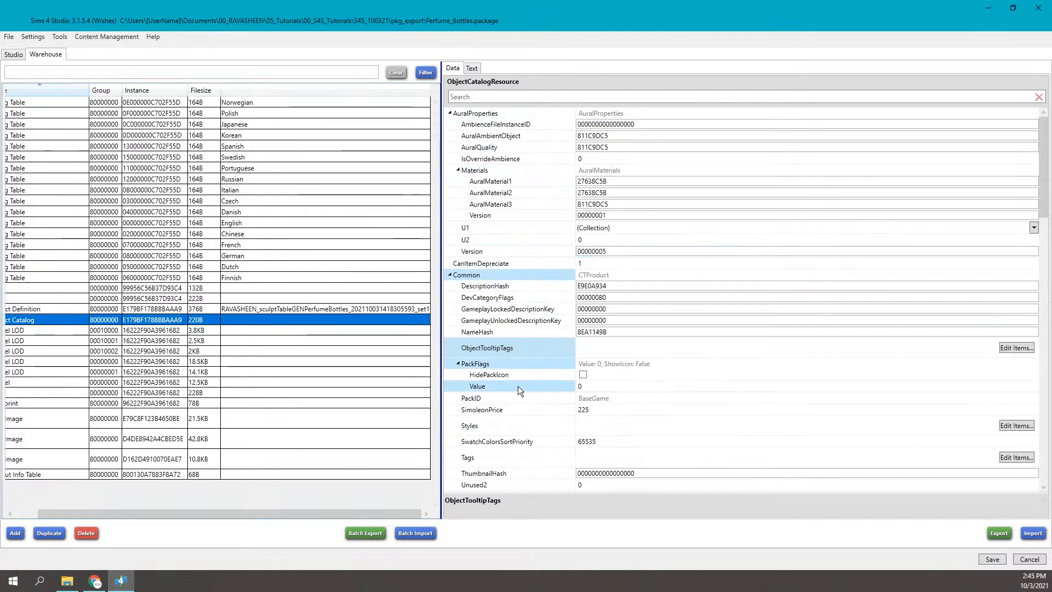
{"action": "scroll", "coordinate": [522, 387], "scroll_direction": "down", "scroll_amount": 3}
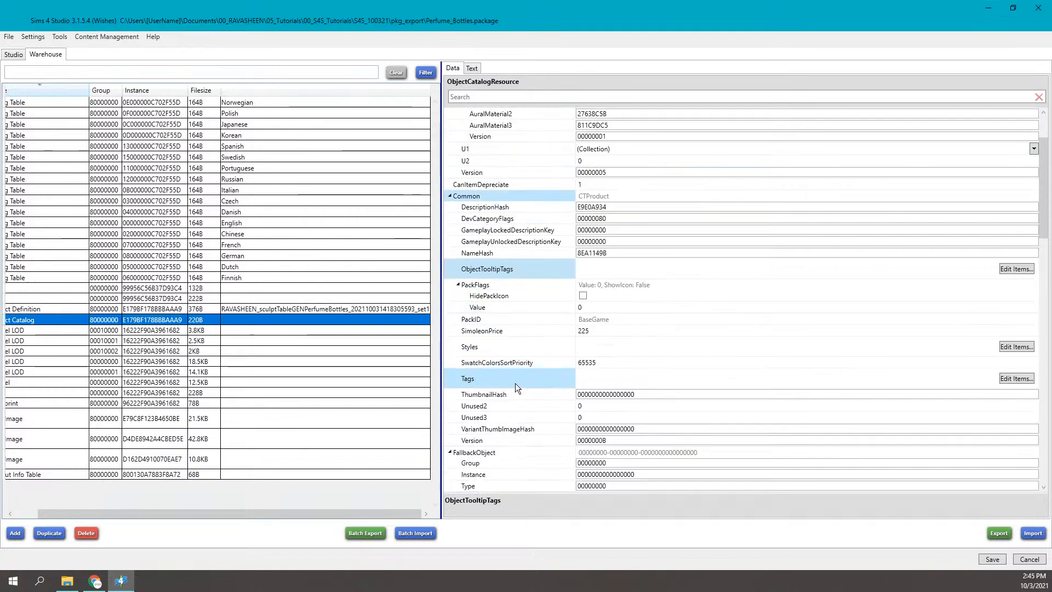
- Enable HidePackIcon under PackFlags in the Object Catalog
{"action": "left_click", "coordinate": [583, 295]}
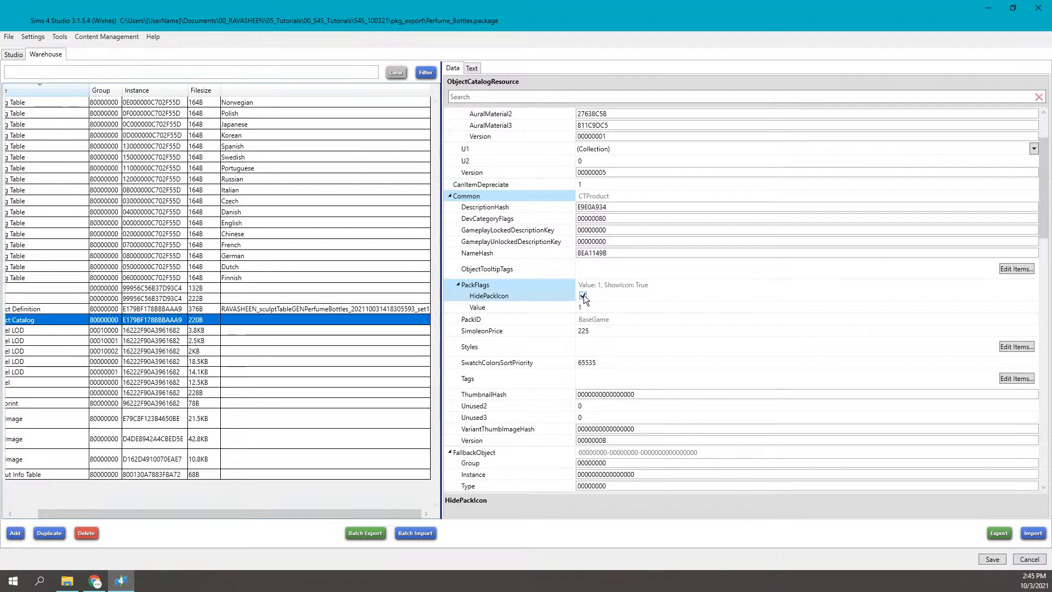
- Compare the Object Catalog's SimoleonPrice with the Price shown in the Studio view and return to the Warehouse
{"action": "scroll", "coordinate": [584, 295], "scroll_direction": "down", "scroll_amount": 3}
{"action": "left_click", "coordinate": [595, 251]}
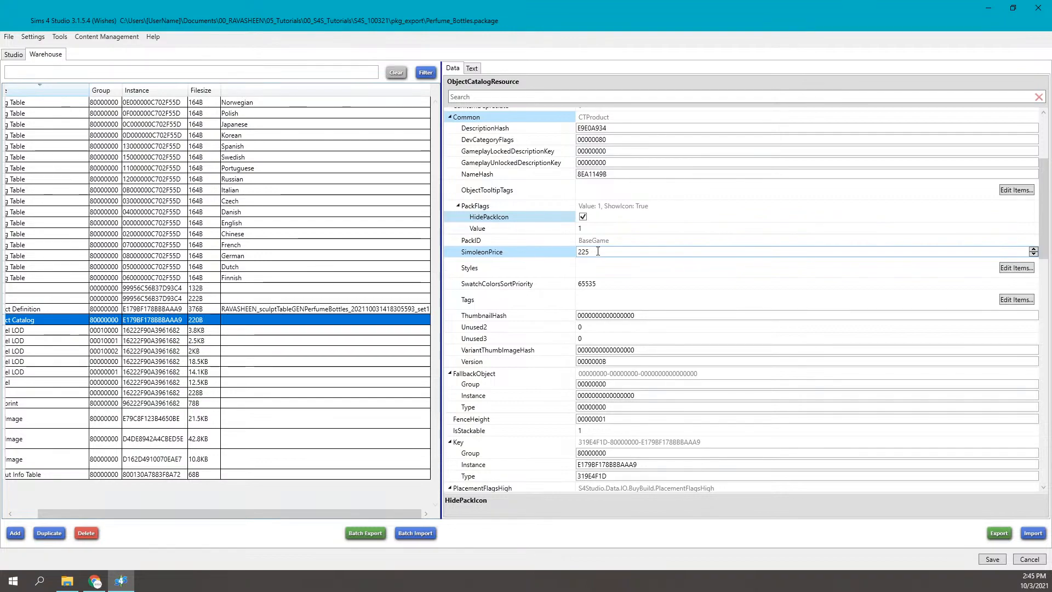
{"action": "left_click_drag", "start_coordinate": [594, 251], "coordinate": [576, 251]}
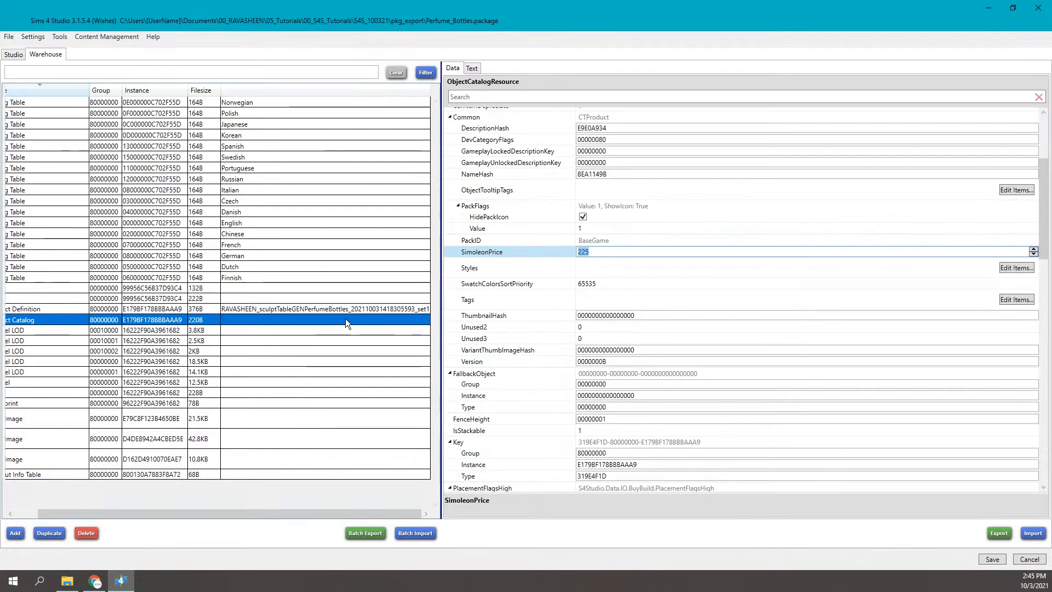
{"action": "left_click", "coordinate": [21, 55]}
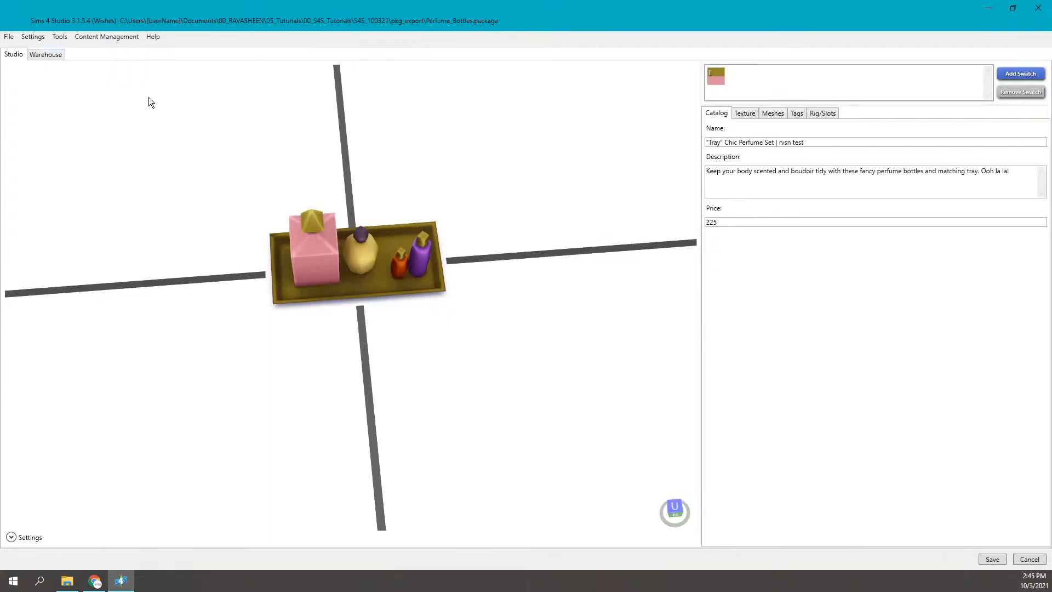
{"action": "left_click_drag", "start_coordinate": [737, 223], "coordinate": [705, 224]}
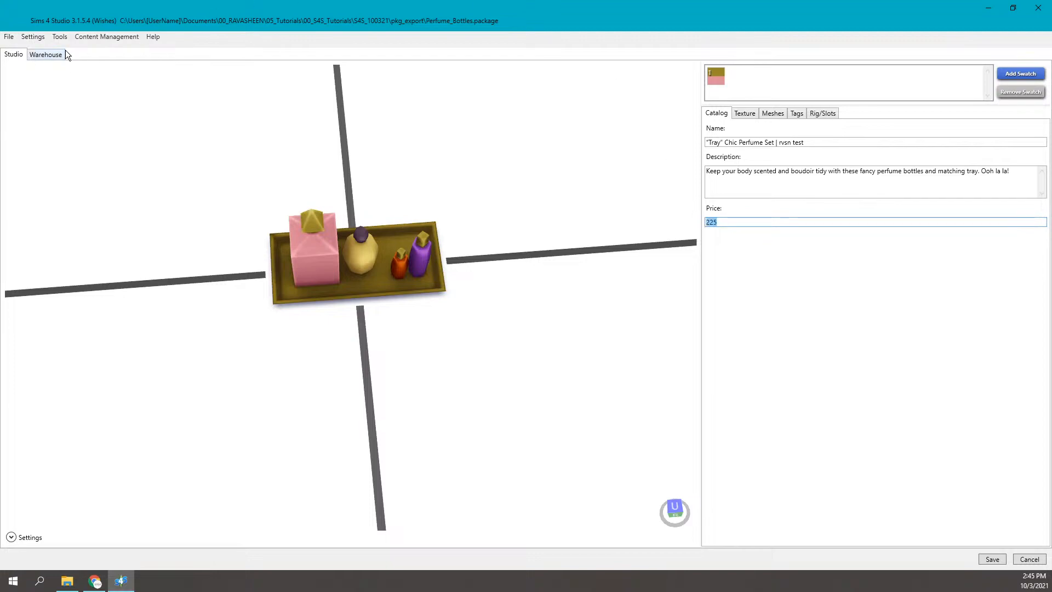
{"action": "left_click", "coordinate": [49, 54]}
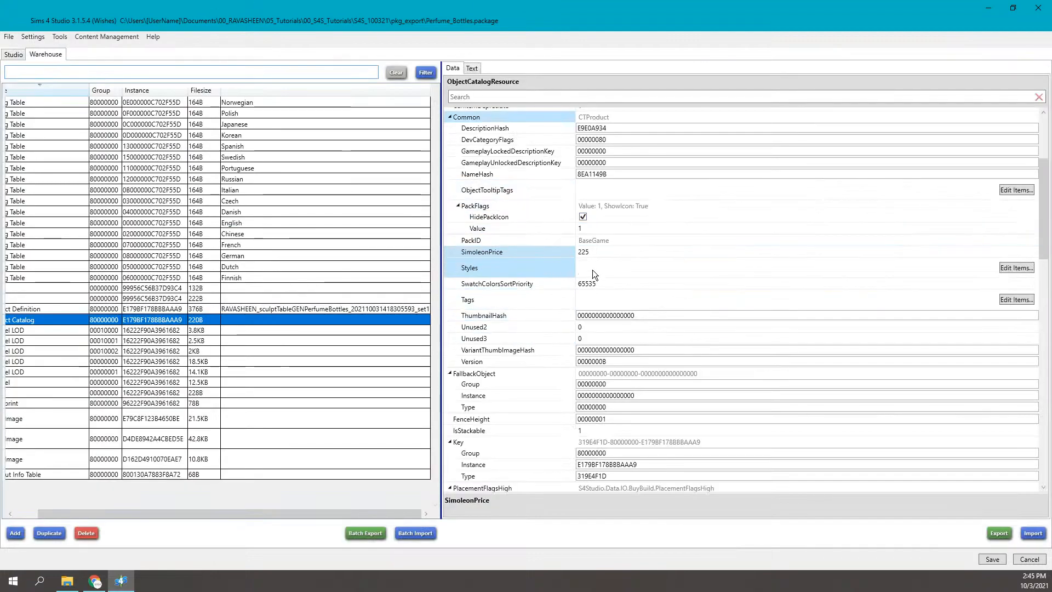
- Check the Object Catalog's Styles list and Tags list, closing each editor without making changes
{"action": "left_click", "coordinate": [1007, 268]}
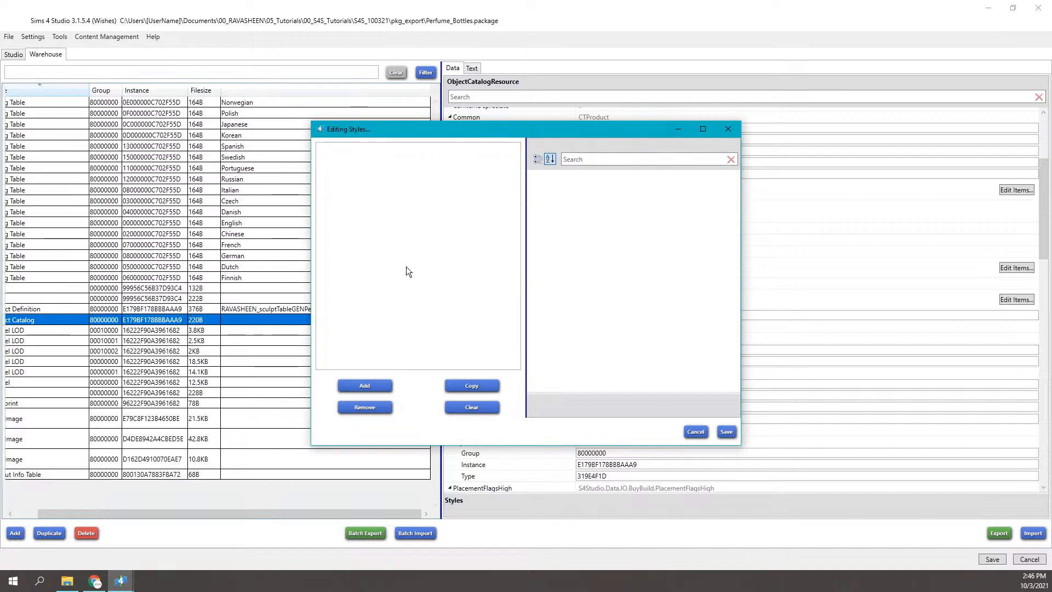
{"action": "left_click", "coordinate": [727, 129]}
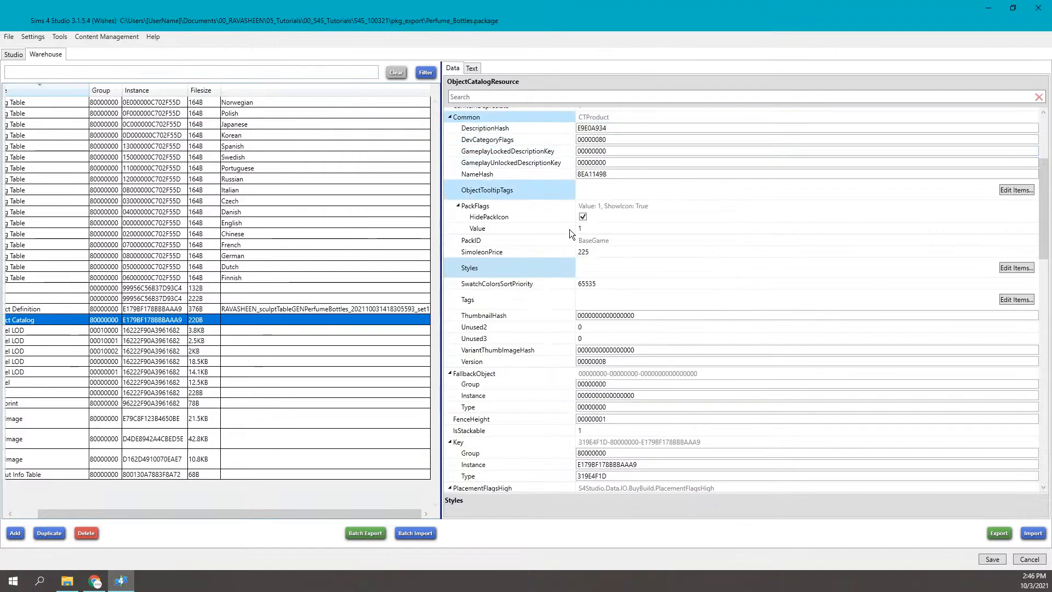
{"action": "left_click", "coordinate": [1016, 299]}
{"action": "left_click_drag", "start_coordinate": [531, 127], "coordinate": [748, 140]}
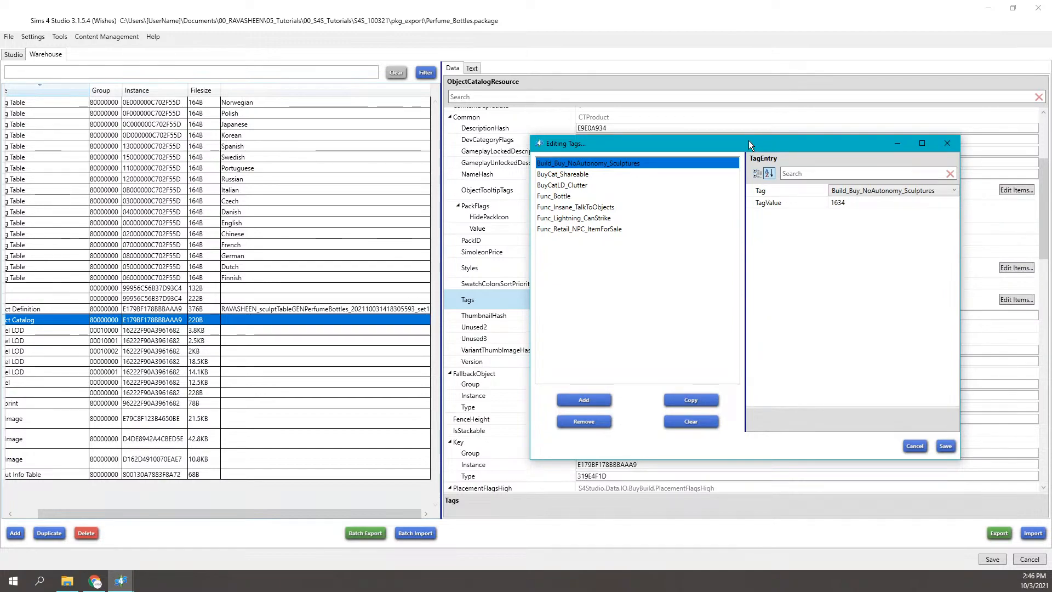
{"action": "left_click", "coordinate": [947, 142]}
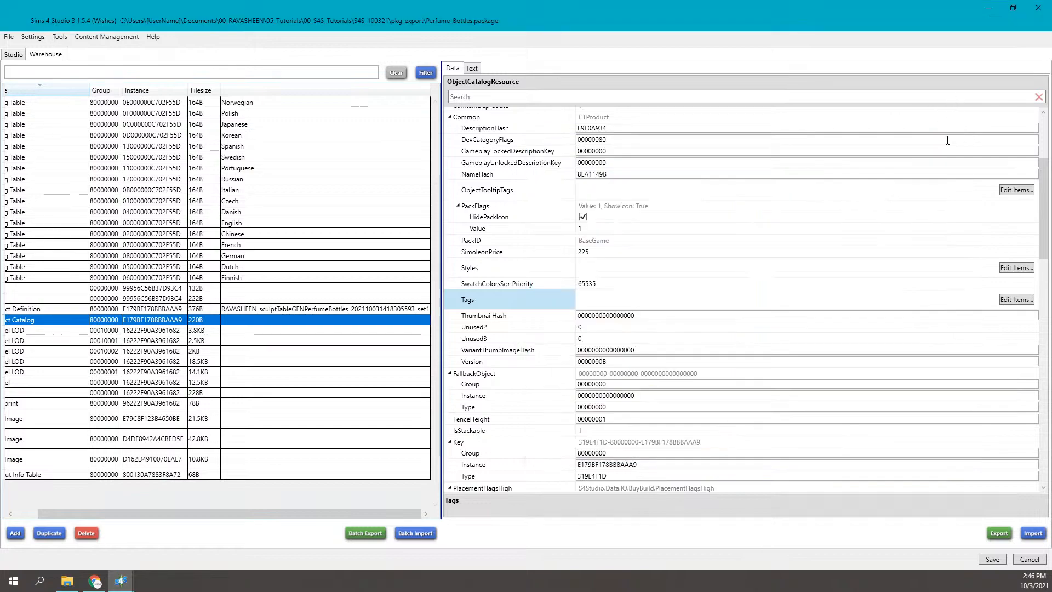
- Check the object's tag checkboxes in the Studio view for comparison and return to the Warehouse
{"action": "left_click", "coordinate": [12, 54]}
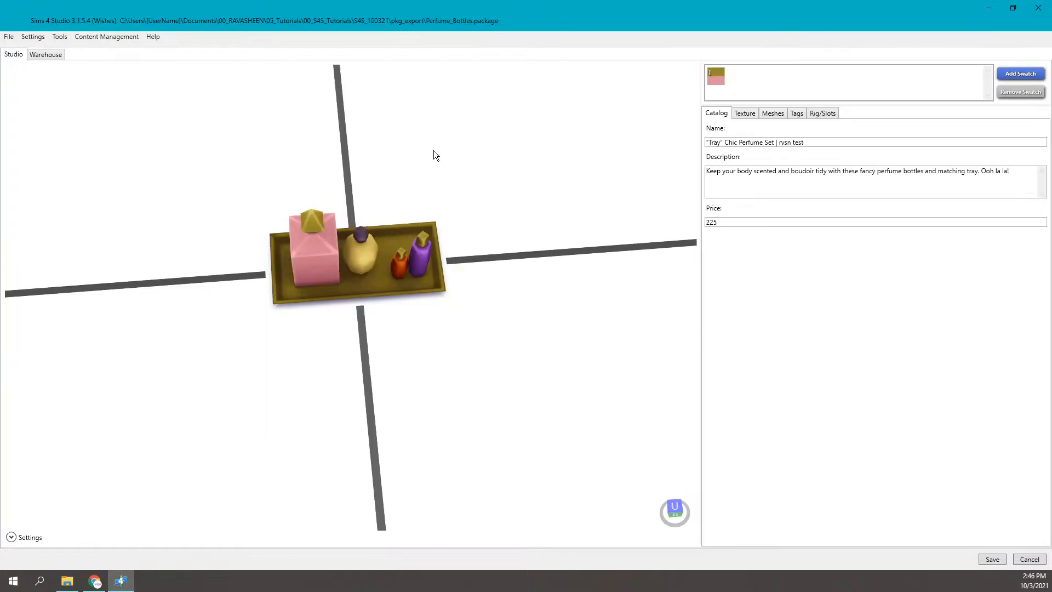
{"action": "left_click", "coordinate": [797, 114]}
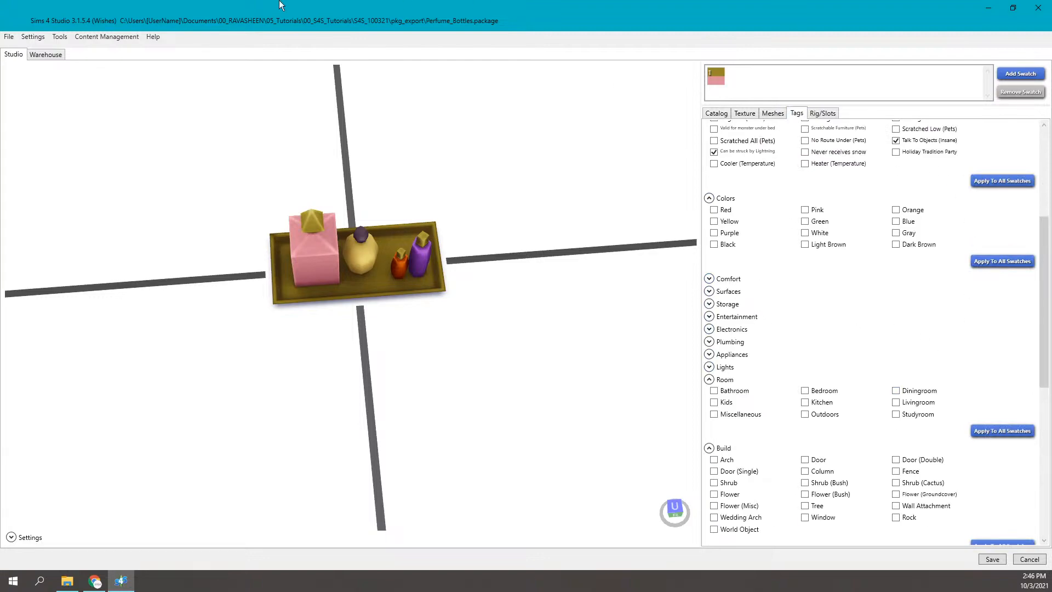
{"action": "left_click", "coordinate": [50, 55]}
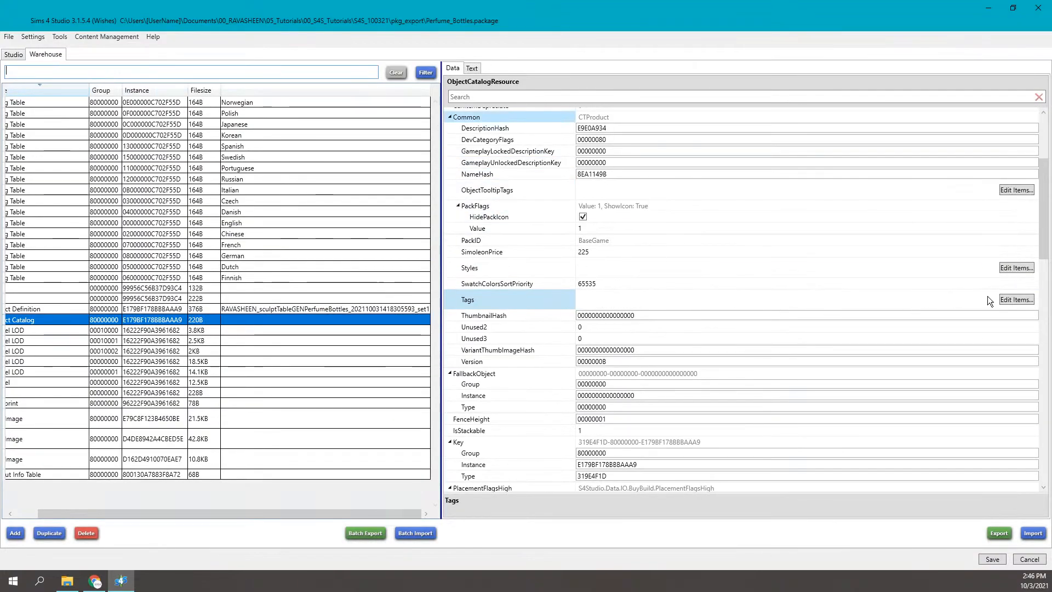
- Reopen the Object Catalog's Tags list and inspect the Func_Bottle and Func_Retail_NPC_ItemForSale entries
{"action": "left_click", "coordinate": [1016, 300]}
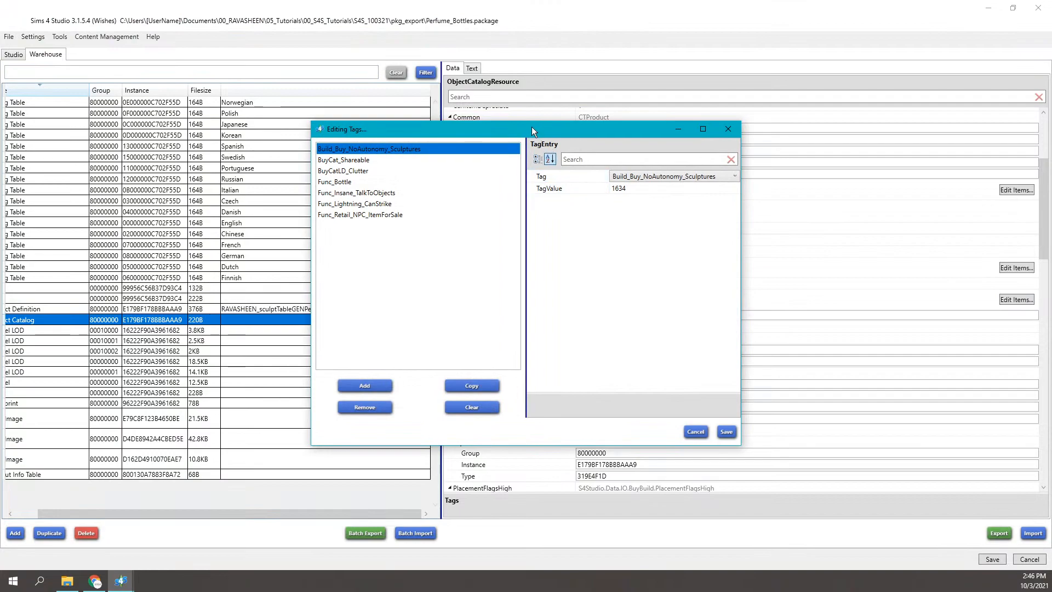
{"action": "left_click_drag", "start_coordinate": [532, 129], "coordinate": [672, 133]}
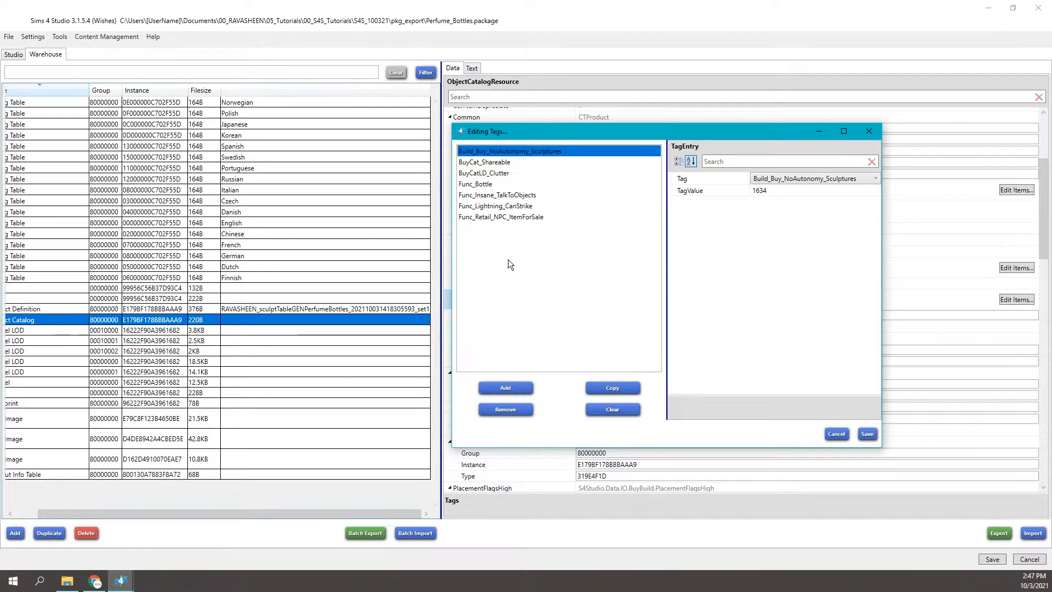
{"action": "left_click", "coordinate": [501, 185]}
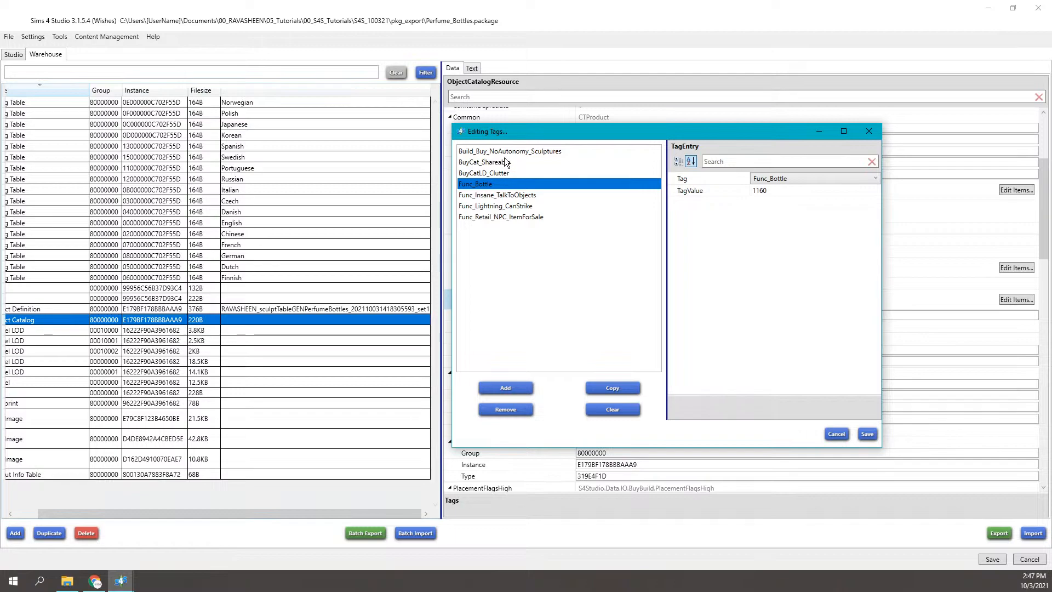
{"action": "left_click", "coordinate": [504, 217]}
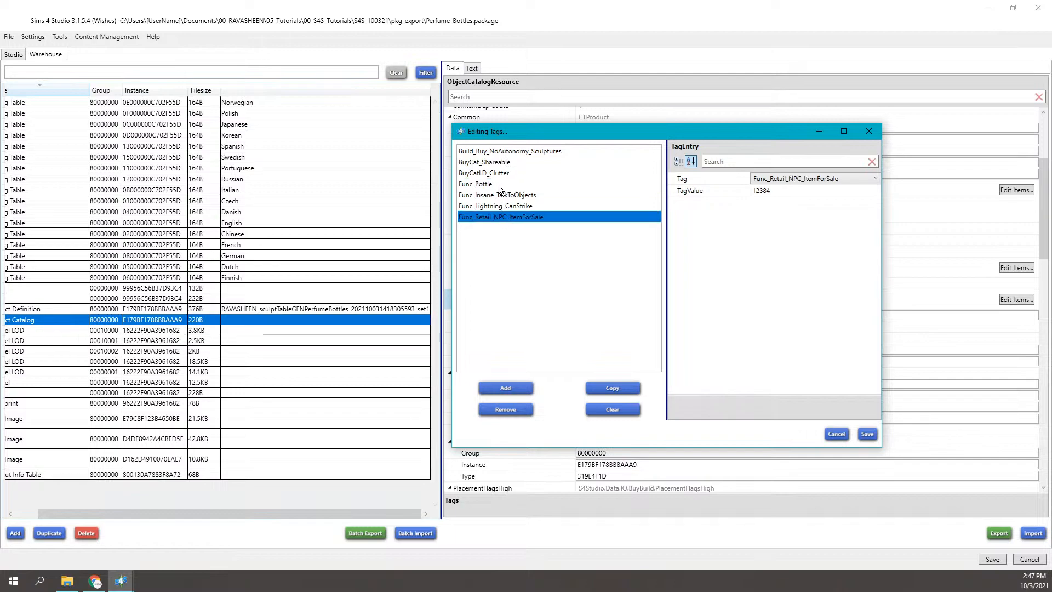
{"action": "left_click", "coordinate": [500, 186]}
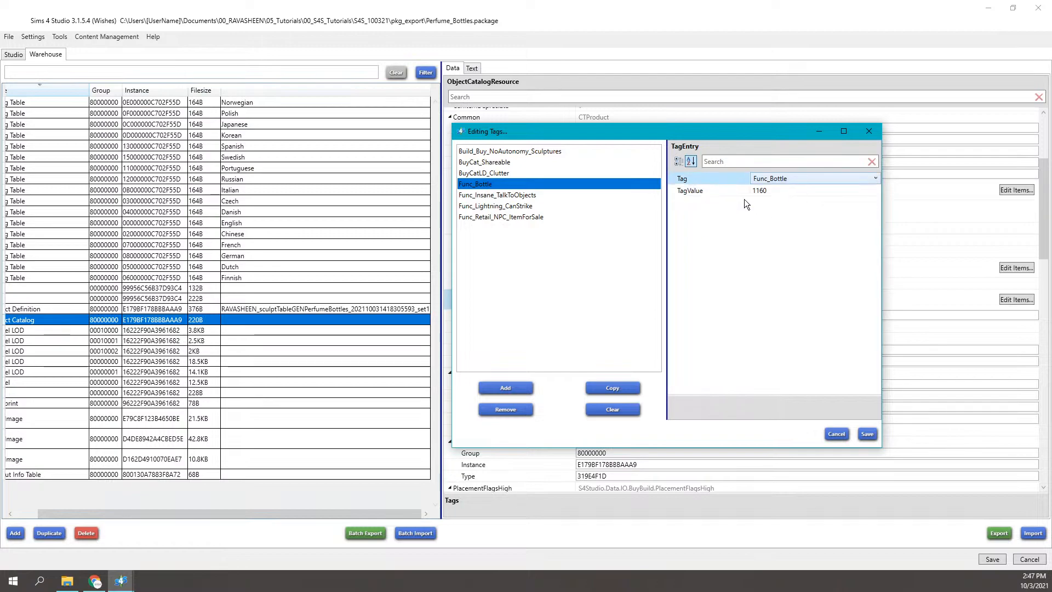
- Add an empty entry to the Tags list, browse its available tag options through the Func_ group, and remove the entry
{"action": "left_click", "coordinate": [505, 387]}
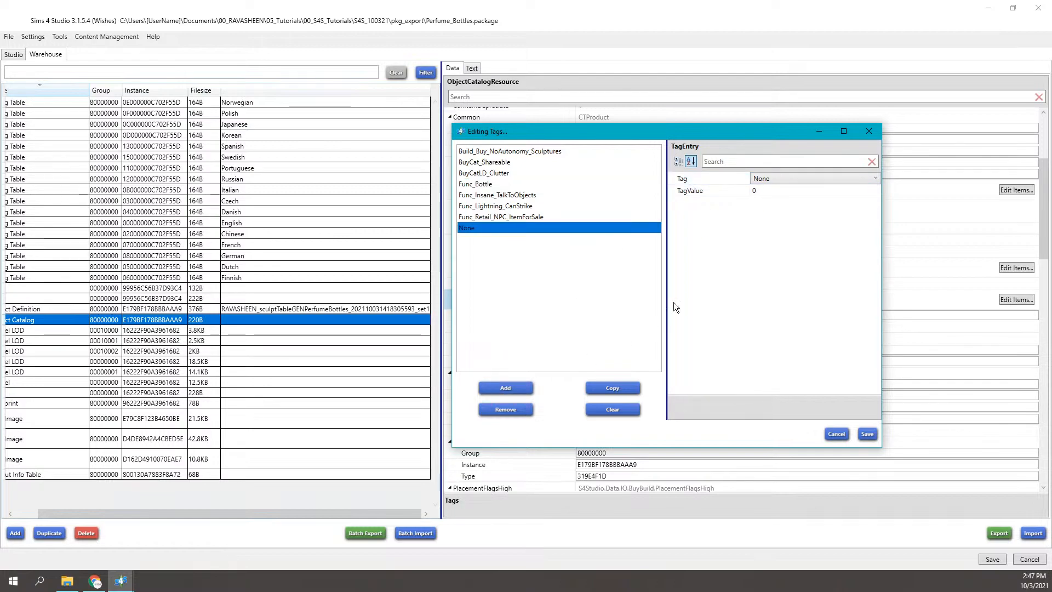
{"action": "left_click", "coordinate": [876, 178]}
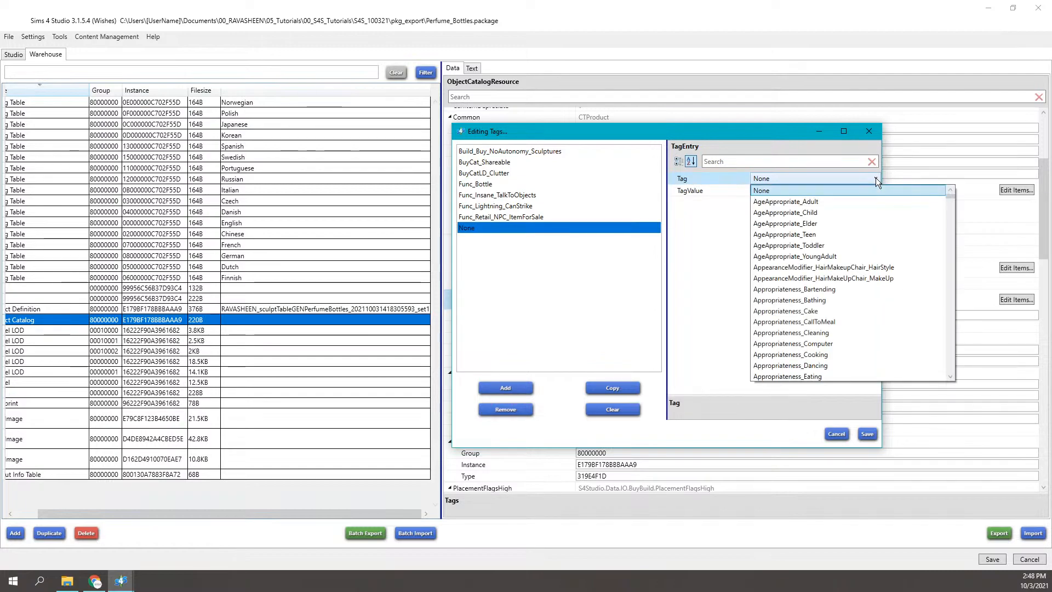
{"action": "scroll", "coordinate": [830, 269], "scroll_direction": "down", "scroll_amount": 5}
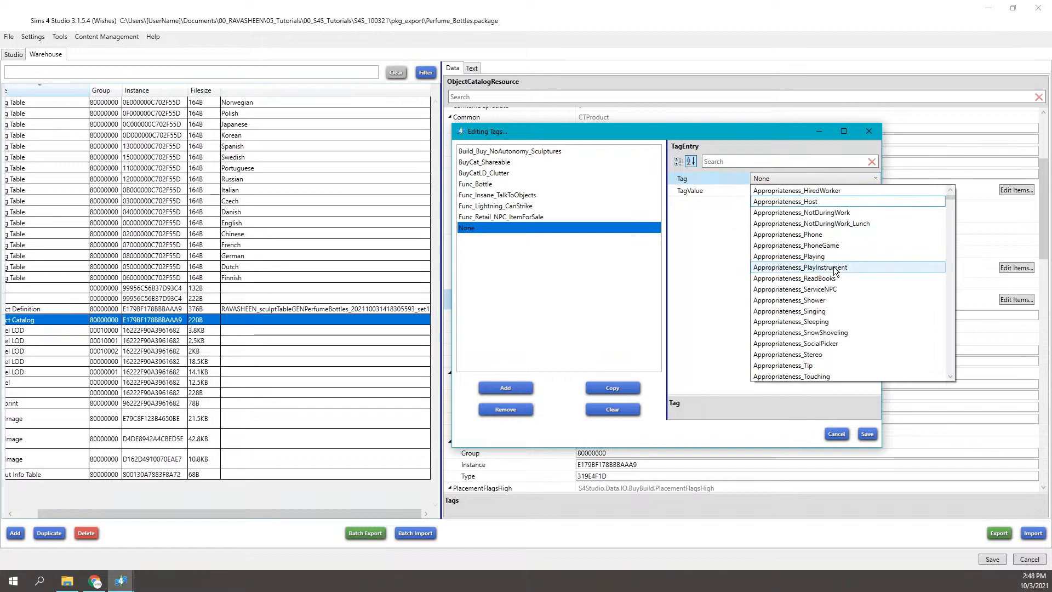
{"action": "scroll", "coordinate": [833, 268], "scroll_direction": "down", "scroll_amount": 10}
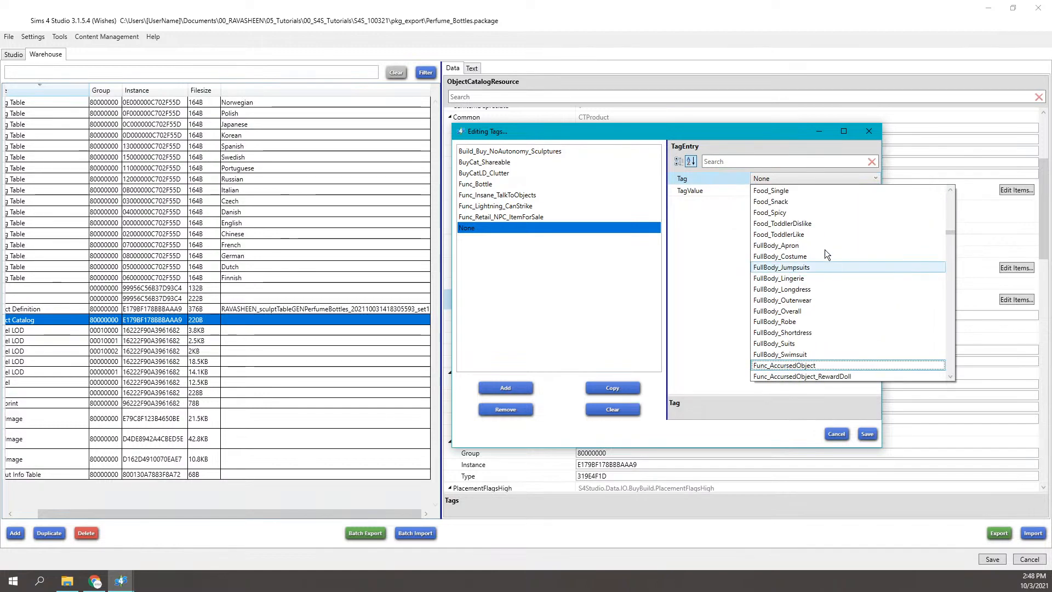
{"action": "scroll", "coordinate": [801, 313], "scroll_direction": "down", "scroll_amount": 9}
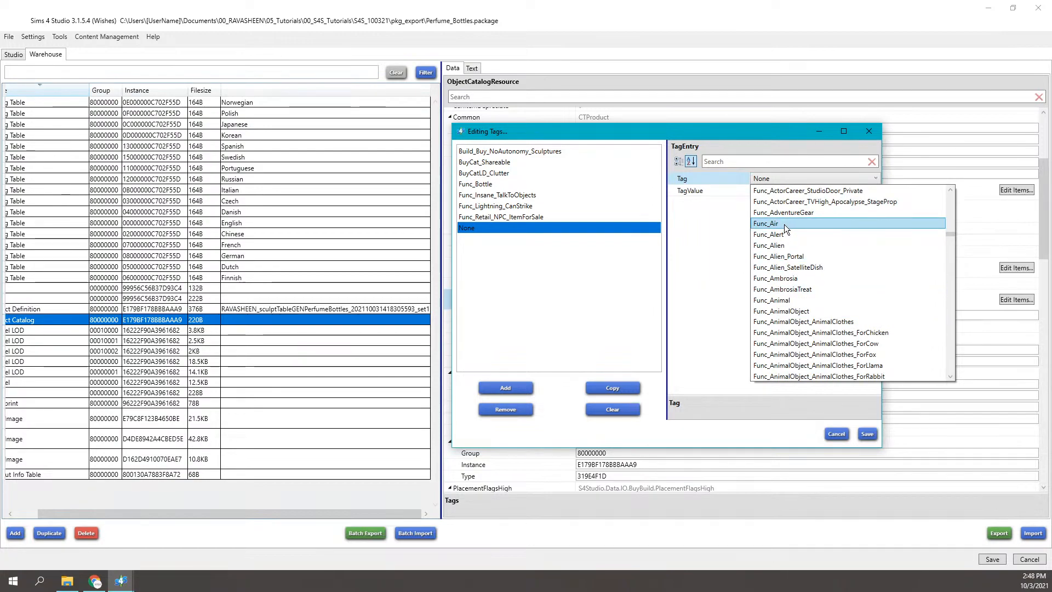
{"action": "scroll", "coordinate": [784, 230], "scroll_direction": "down", "scroll_amount": 15}
{"action": "scroll", "coordinate": [786, 260], "scroll_direction": "down", "scroll_amount": 3}
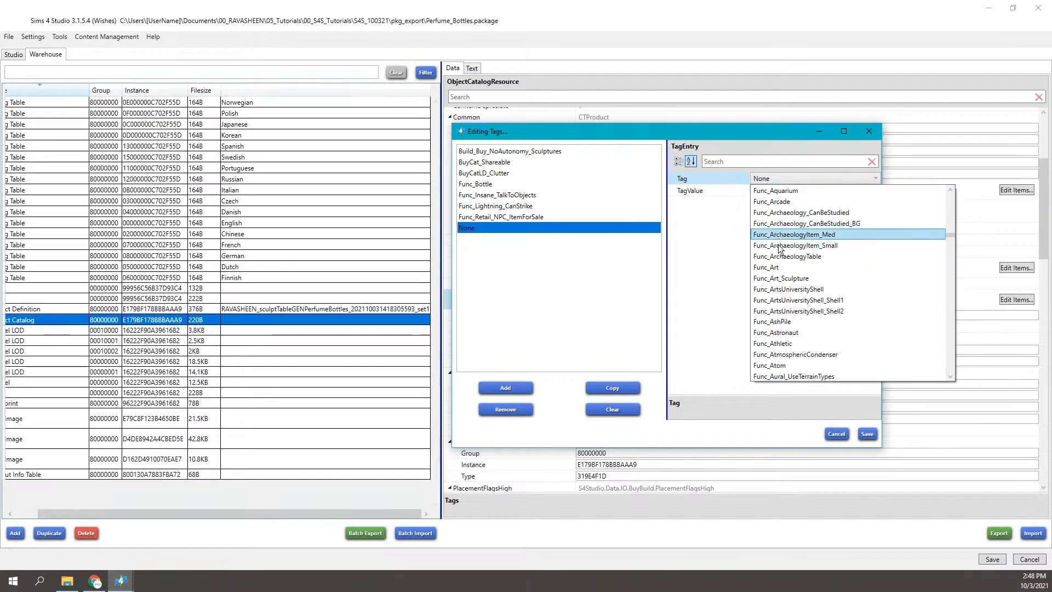
{"action": "scroll", "coordinate": [786, 329], "scroll_direction": "down", "scroll_amount": 4}
{"action": "scroll", "coordinate": [786, 332], "scroll_direction": "down", "scroll_amount": 2}
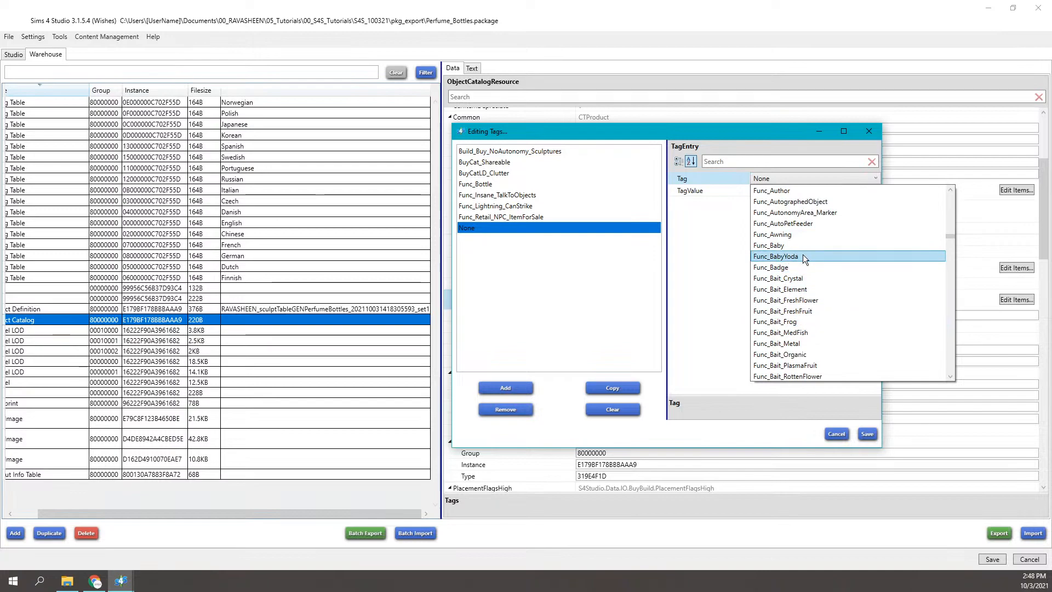
{"action": "scroll", "coordinate": [803, 261], "scroll_direction": "down", "scroll_amount": 3}
{"action": "scroll", "coordinate": [789, 296], "scroll_direction": "down", "scroll_amount": 4}
{"action": "scroll", "coordinate": [782, 314], "scroll_direction": "down", "scroll_amount": 10}
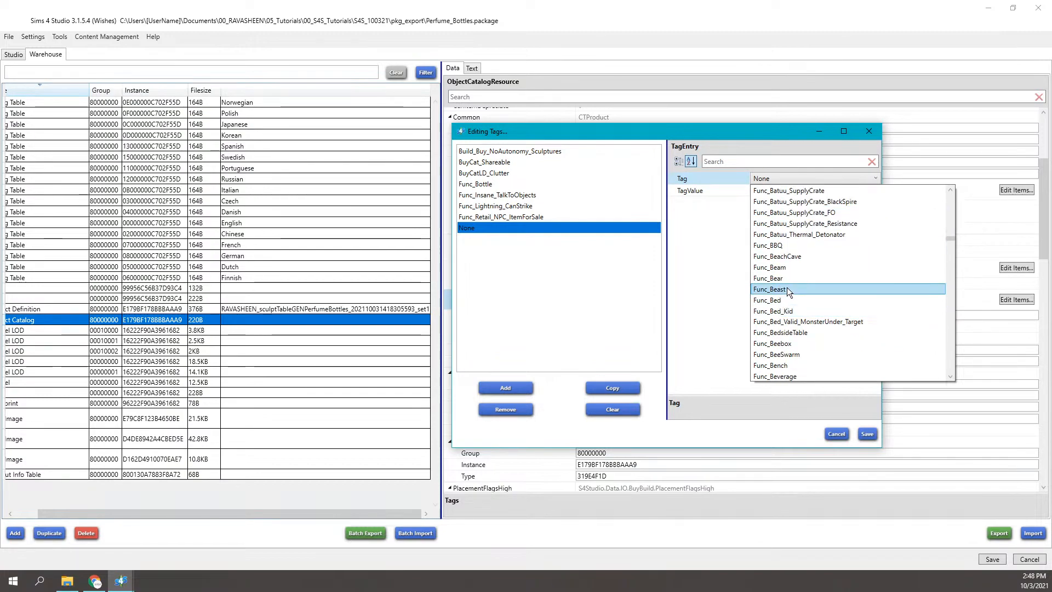
{"action": "scroll", "coordinate": [787, 290], "scroll_direction": "down", "scroll_amount": 3}
{"action": "scroll", "coordinate": [789, 321], "scroll_direction": "down", "scroll_amount": 2}
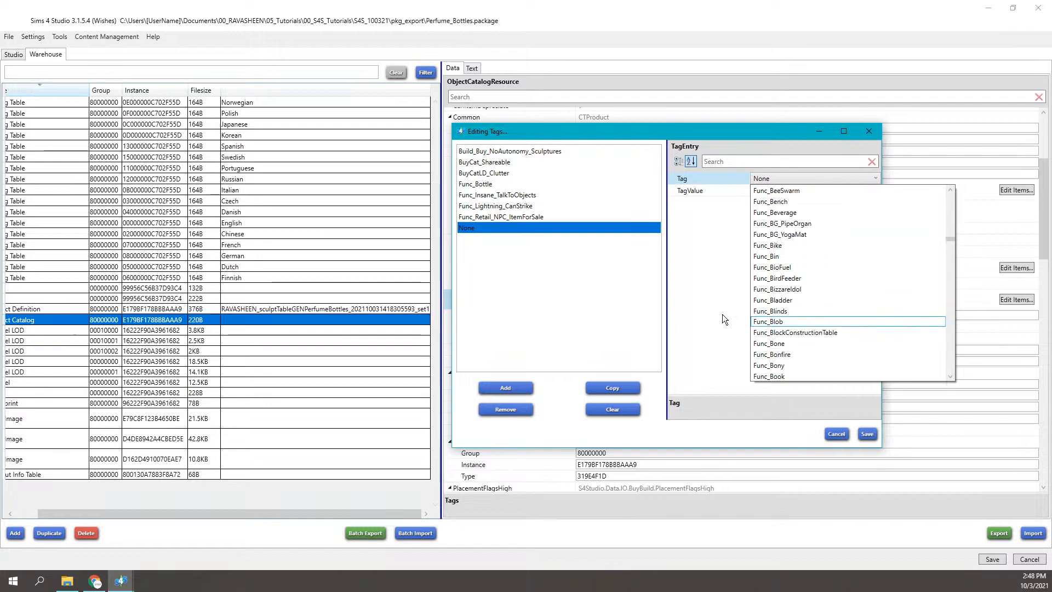
{"action": "left_click", "coordinate": [722, 314]}
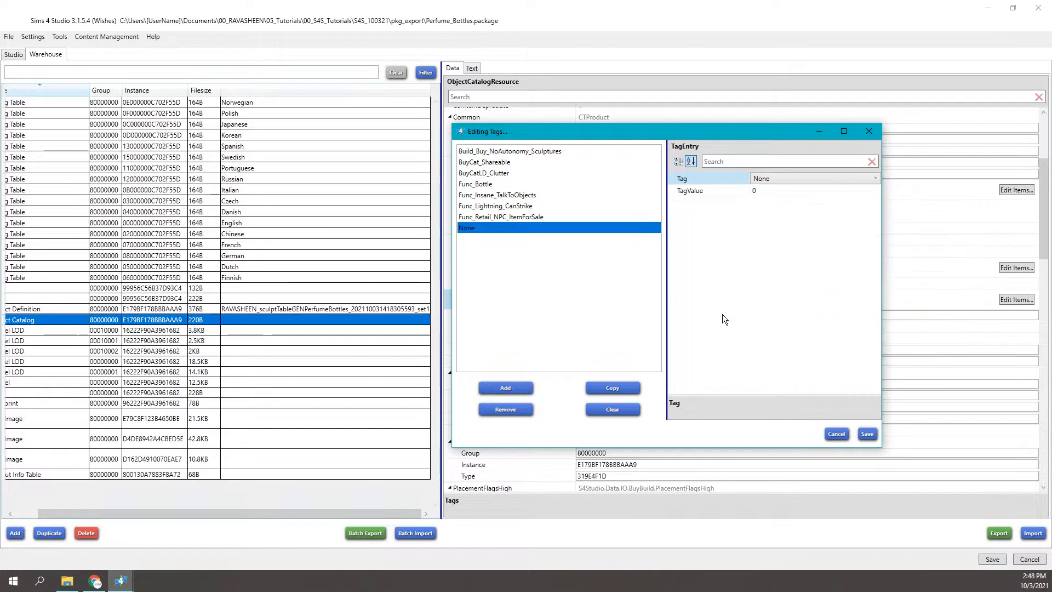
{"action": "left_click", "coordinate": [505, 409]}
- Inspect the existing tag entries one by one, including Build_Buy_NoAutonomy_Sculptures, BuyCatLD_Clutter, Func_Insane_TalkToObjects and Func_Lightning_CanStrike
{"action": "left_click", "coordinate": [493, 217]}
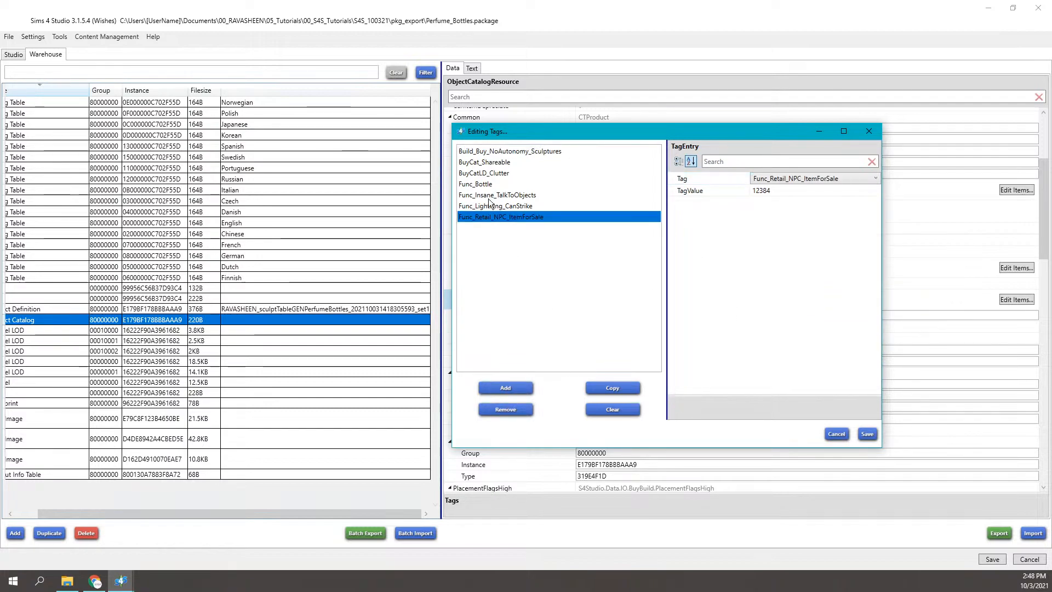
{"action": "left_click", "coordinate": [494, 152]}
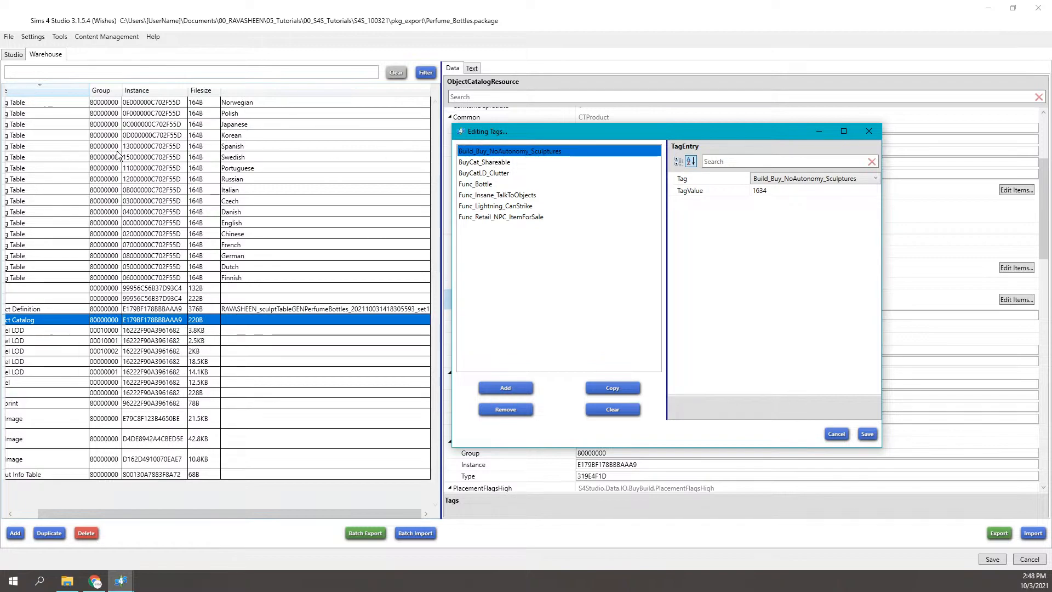
{"action": "left_click", "coordinate": [548, 198]}
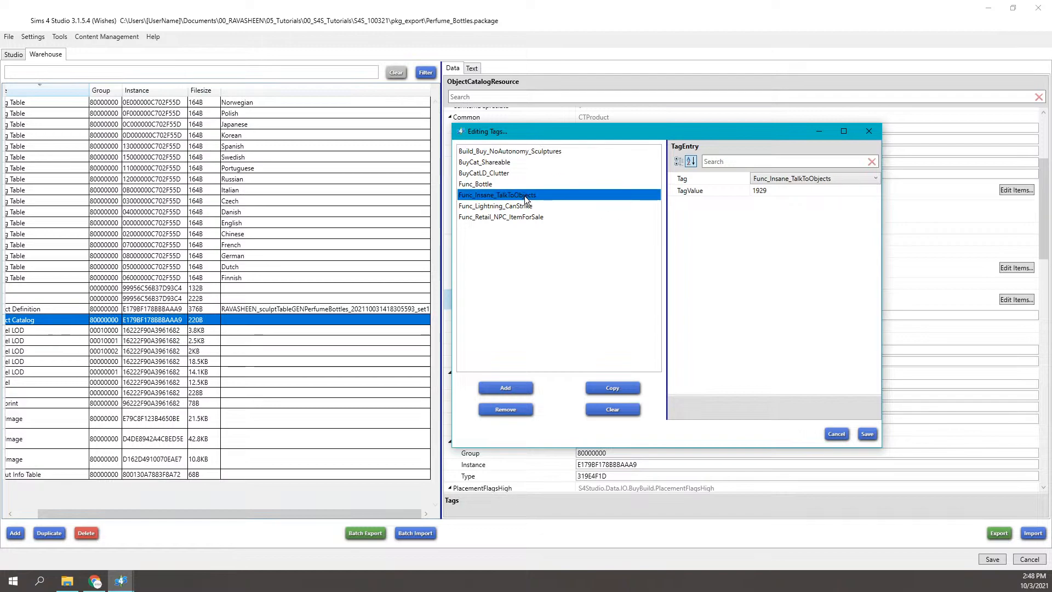
{"action": "left_click", "coordinate": [497, 154]}
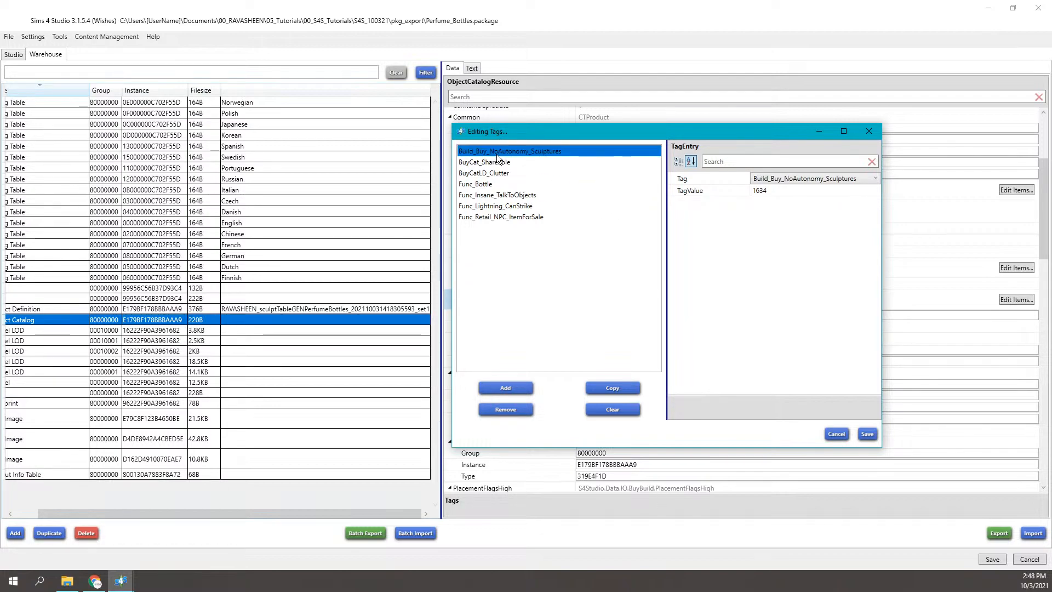
{"action": "left_click", "coordinate": [497, 174]}
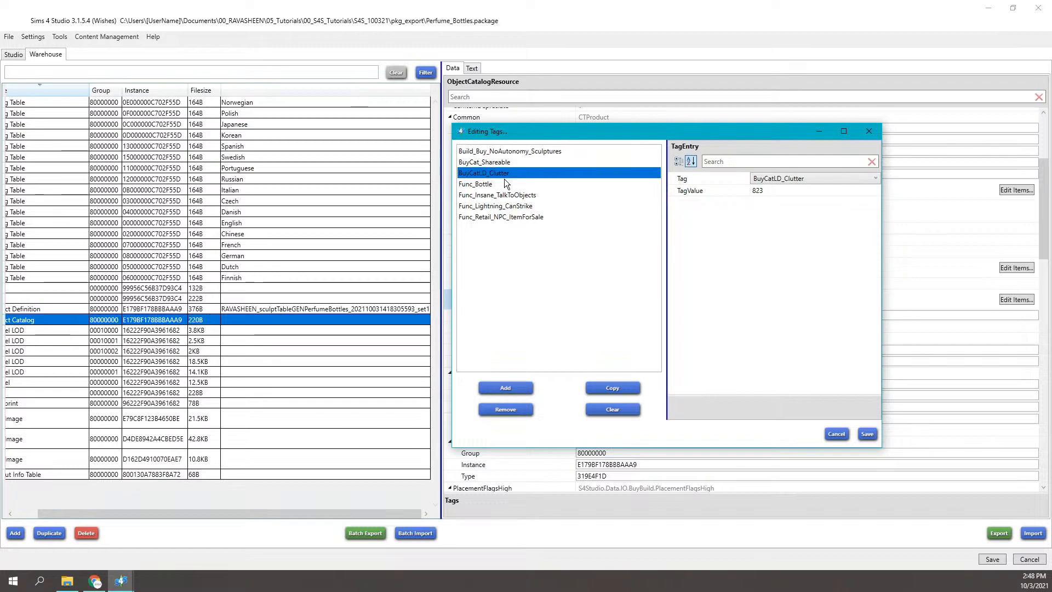
{"action": "left_click", "coordinate": [527, 195]}
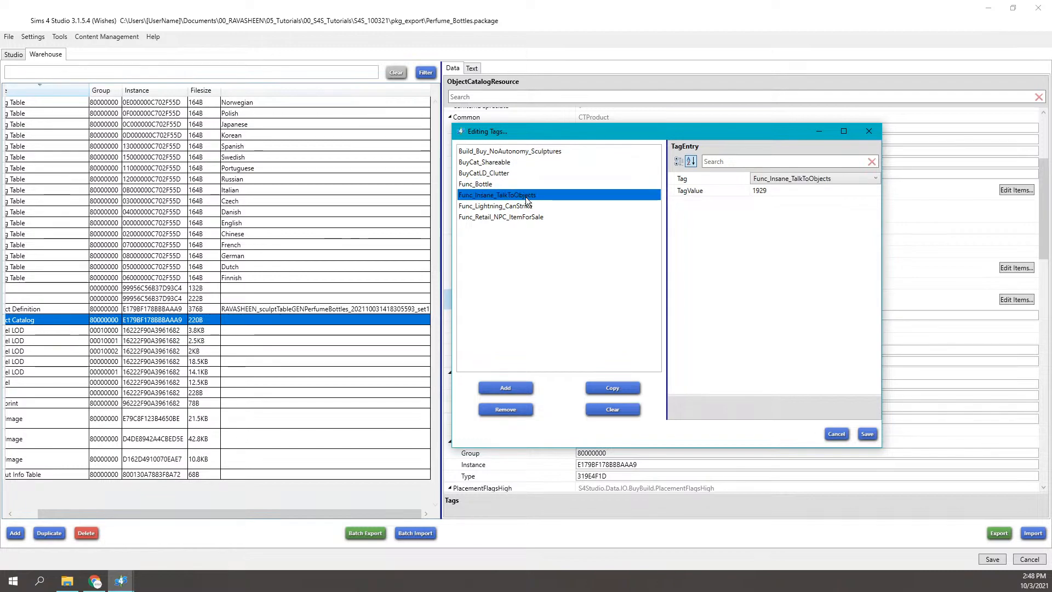
{"action": "left_click", "coordinate": [525, 207]}
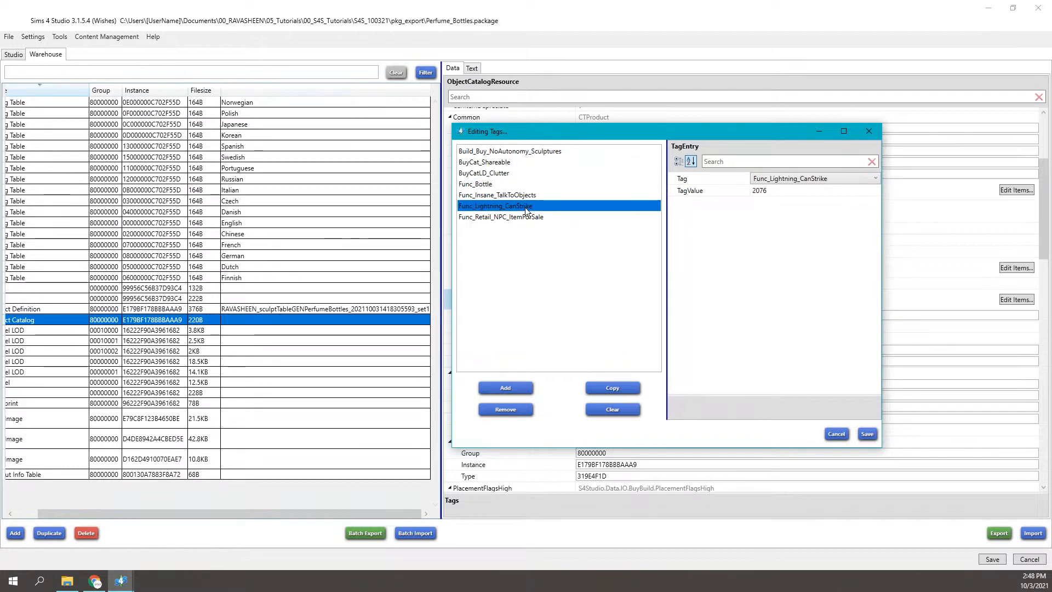
- Inspect the Func_Bottle tag entry and close the Tags list
{"action": "left_click", "coordinate": [505, 184]}
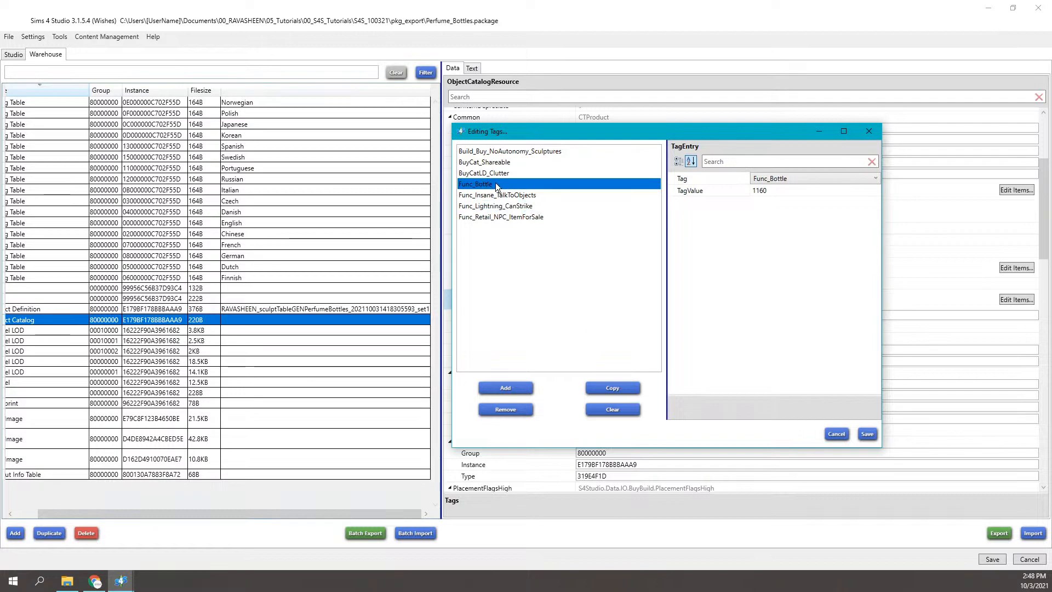
{"action": "left_click", "coordinate": [868, 132]}
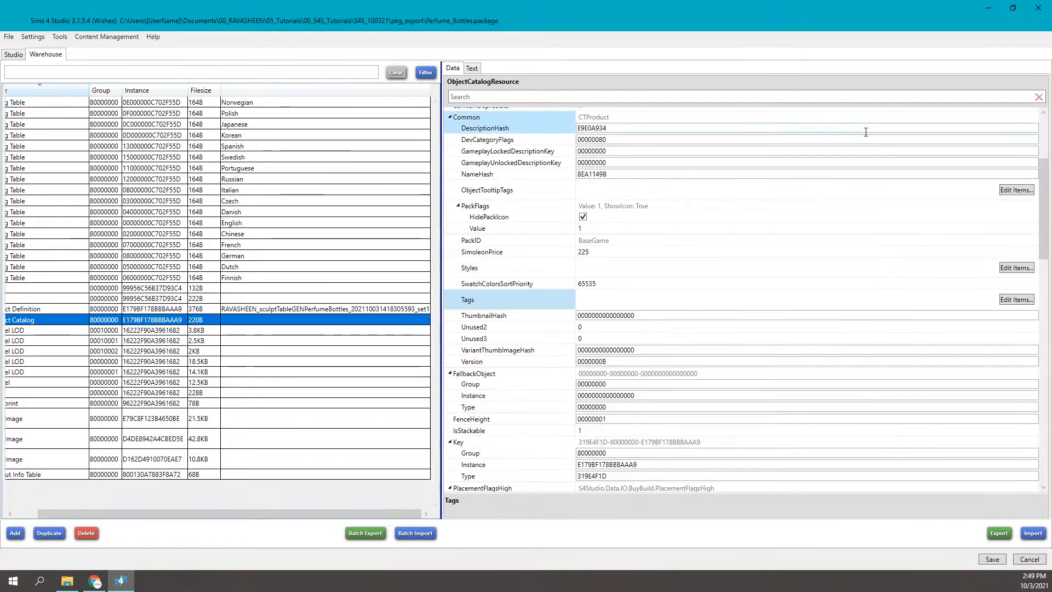
- Examine the Object Catalog's ThumbnailHash and VariantThumbImageHash properties
{"action": "scroll", "coordinate": [652, 274], "scroll_direction": "down", "scroll_amount": 3}
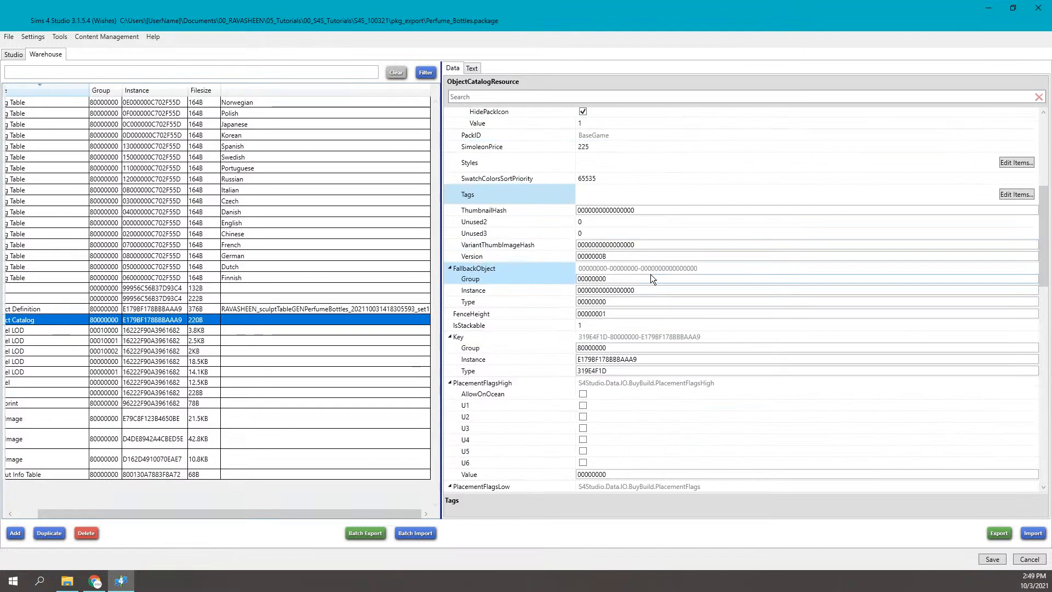
{"action": "scroll", "coordinate": [651, 274], "scroll_direction": "down", "scroll_amount": 3}
{"action": "scroll", "coordinate": [651, 278], "scroll_direction": "down", "scroll_amount": 2}
{"action": "scroll", "coordinate": [651, 278], "scroll_direction": "up", "scroll_amount": 5}
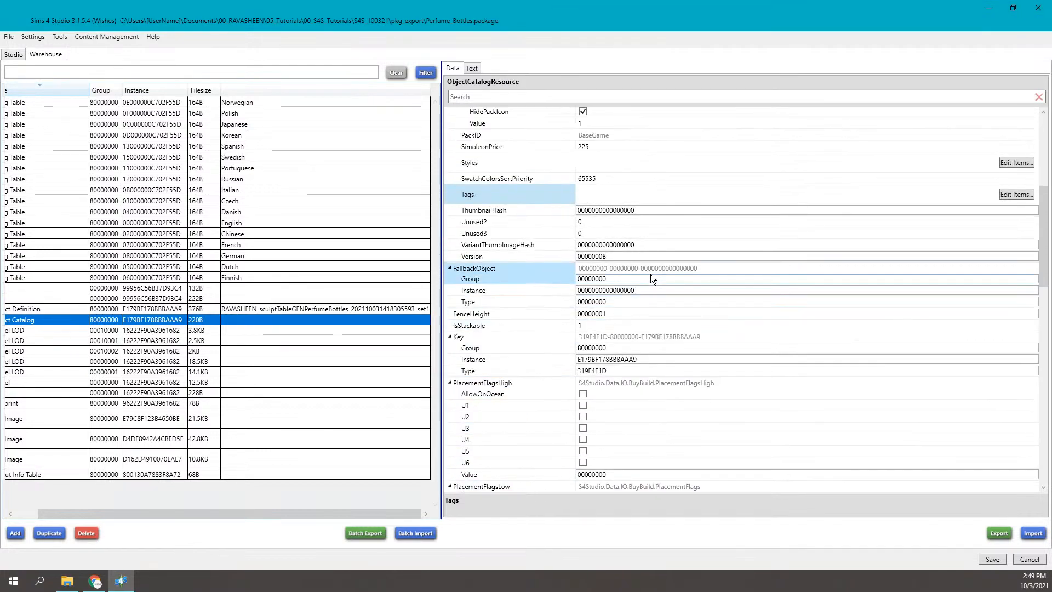
{"action": "scroll", "coordinate": [650, 278], "scroll_direction": "up", "scroll_amount": 1}
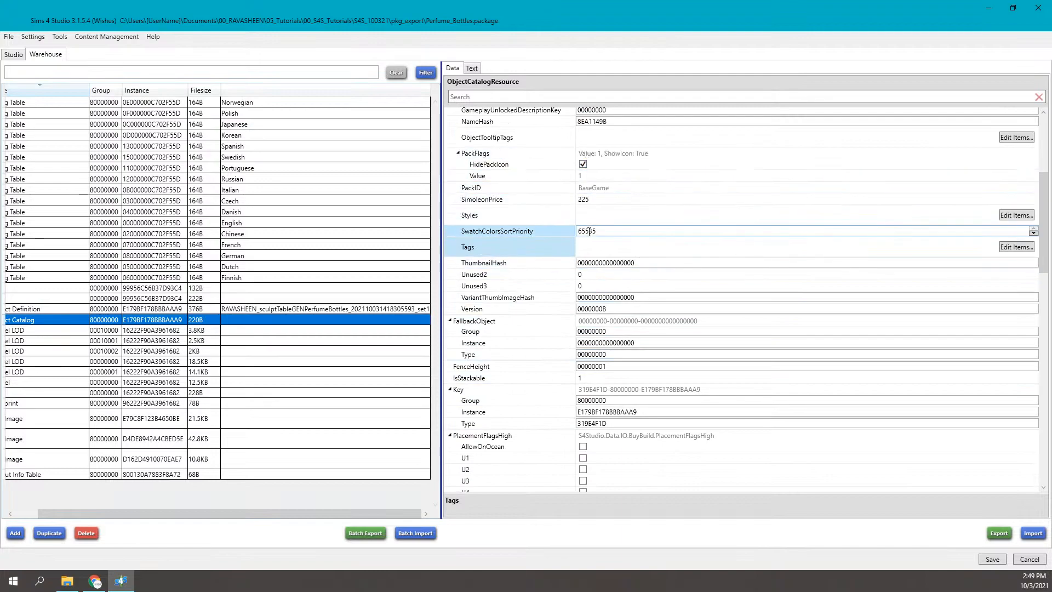
{"action": "scroll", "coordinate": [639, 258], "scroll_direction": "down", "scroll_amount": 1}
{"action": "left_click_drag", "start_coordinate": [640, 210], "coordinate": [577, 210]}
{"action": "left_click", "coordinate": [624, 245]}
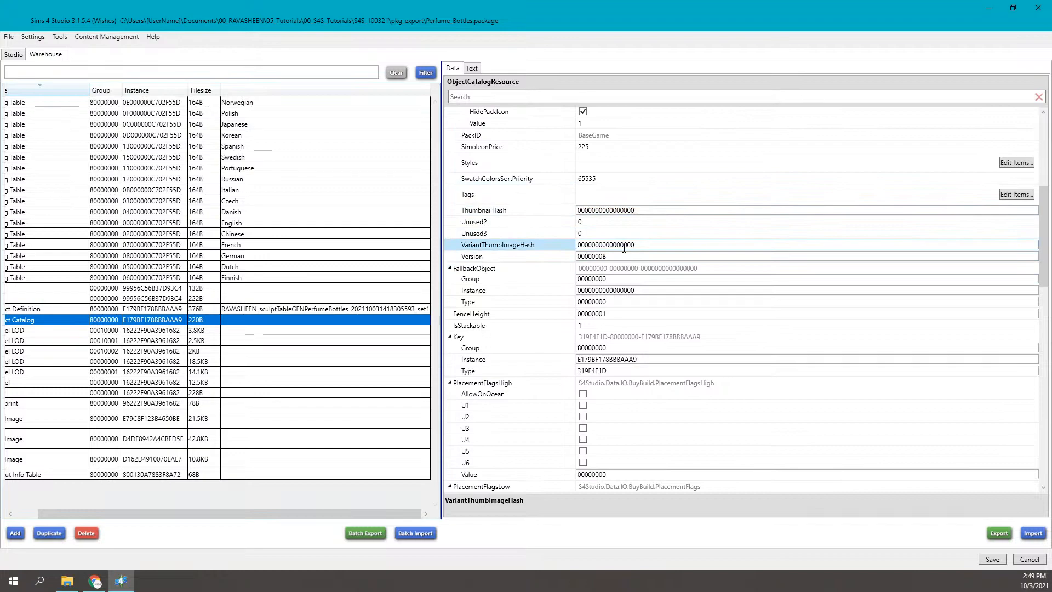
- Review the Object Catalog properties from FallbackObject and IsStackable through the PlacementFlagsHigh group
{"action": "scroll", "coordinate": [606, 210], "scroll_direction": "down", "scroll_amount": 1}
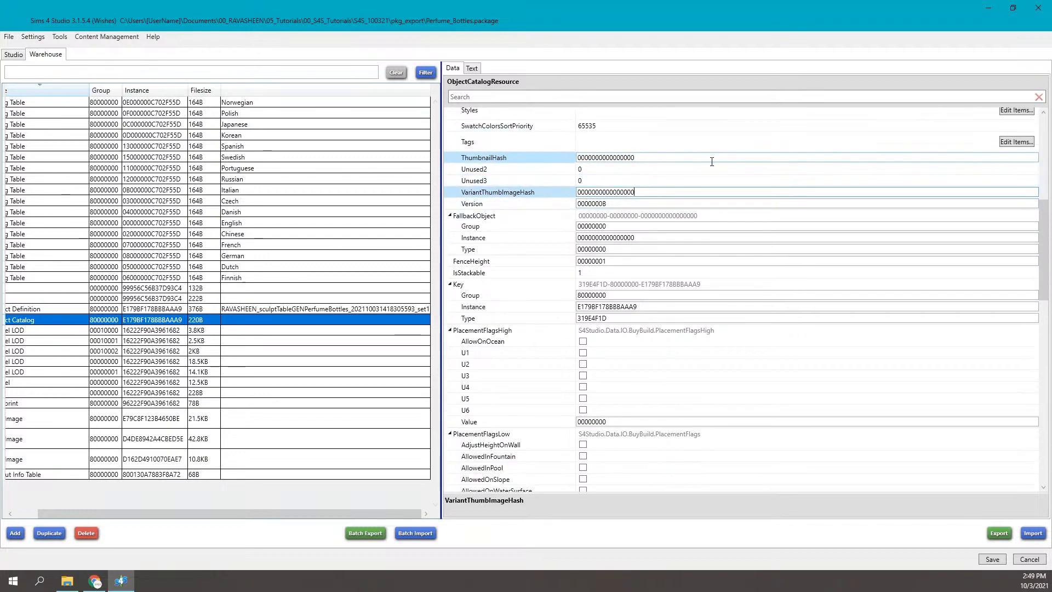
{"action": "scroll", "coordinate": [601, 300], "scroll_direction": "down", "scroll_amount": 1}
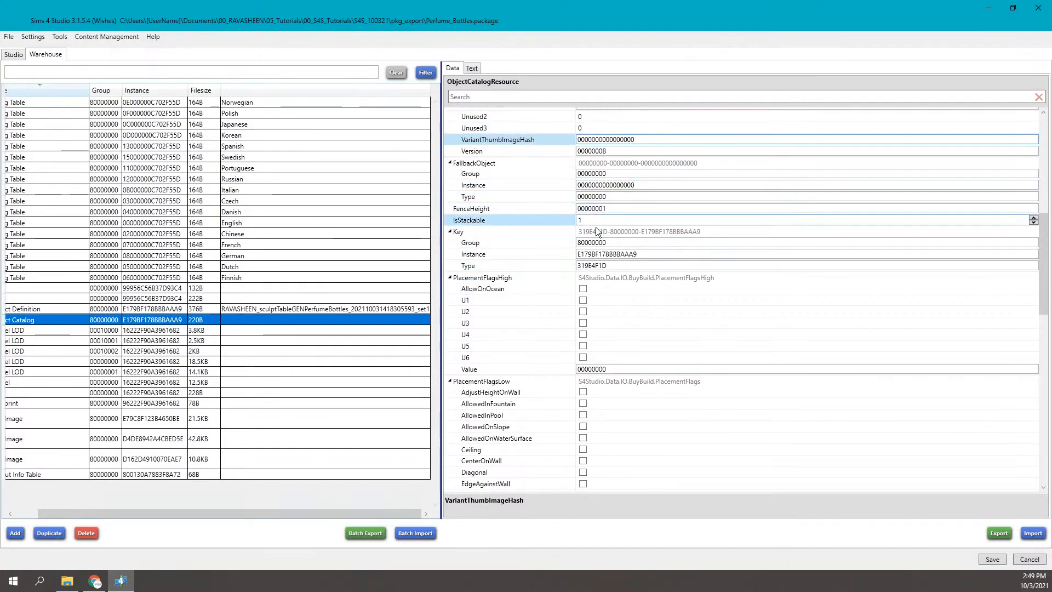
{"action": "scroll", "coordinate": [595, 267], "scroll_direction": "down", "scroll_amount": 2}
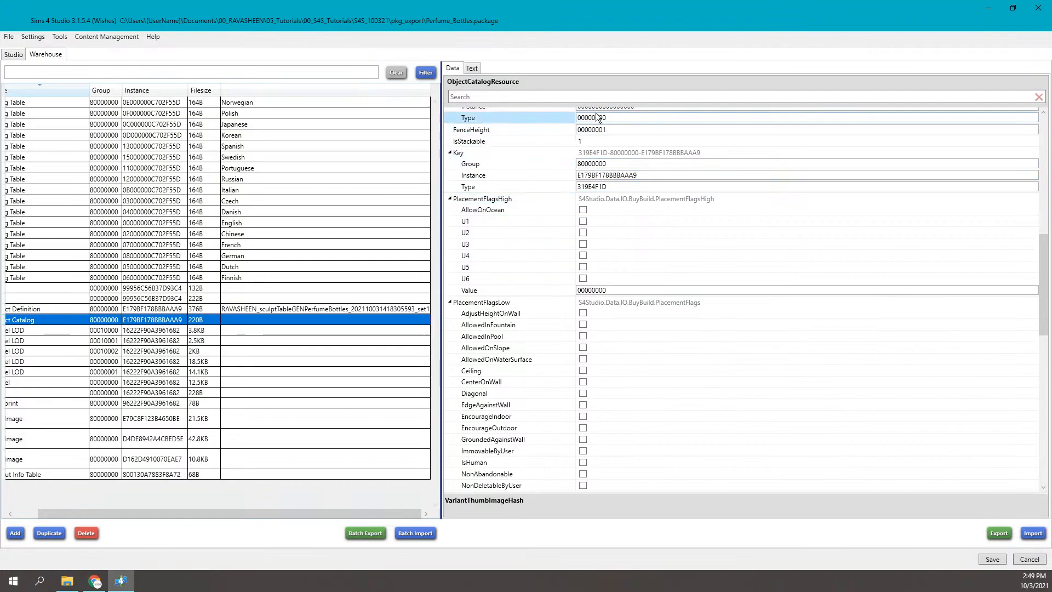
{"action": "scroll", "coordinate": [600, 219], "scroll_direction": "down", "scroll_amount": 2}
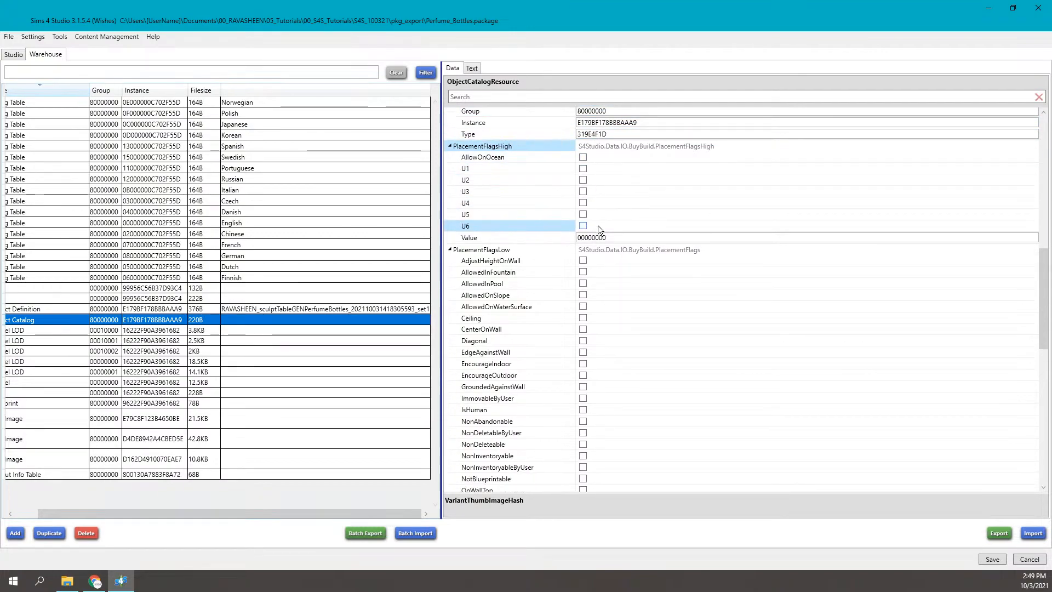
{"action": "left_click", "coordinate": [499, 143]}
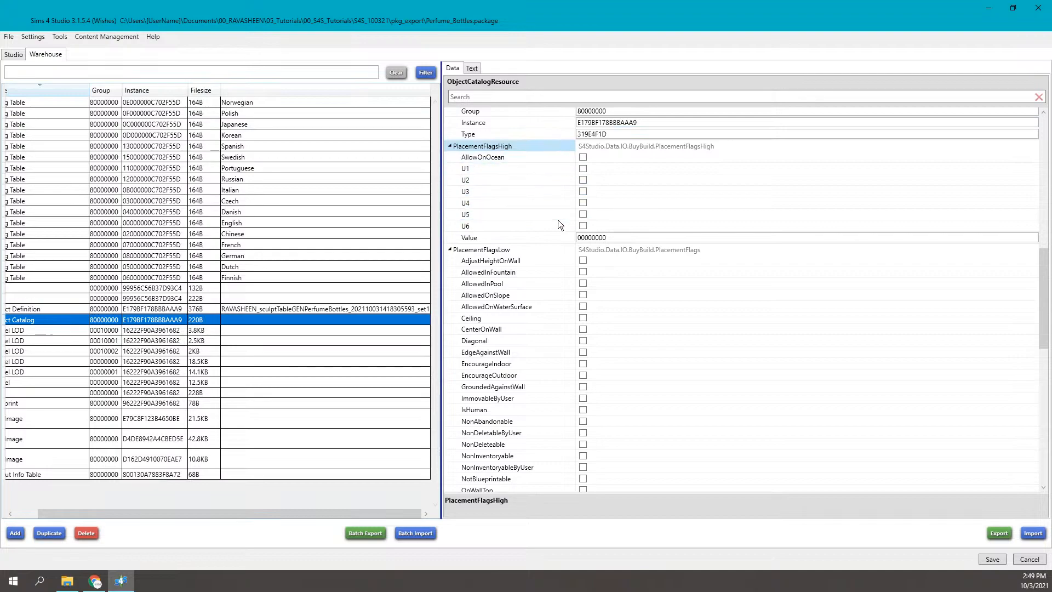
- Look over the full set of placement options in the PlacementFlagsLow group
{"action": "scroll", "coordinate": [613, 239], "scroll_direction": "down", "scroll_amount": 3}
{"action": "scroll", "coordinate": [616, 219], "scroll_direction": "down", "scroll_amount": 4}
{"action": "scroll", "coordinate": [611, 198], "scroll_direction": "up", "scroll_amount": 3}
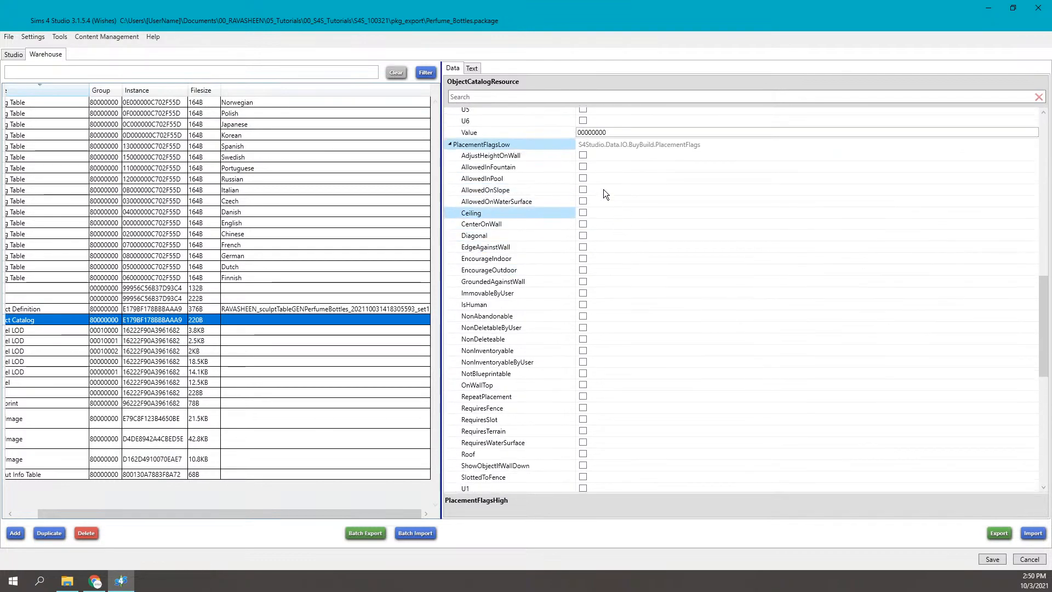
{"action": "left_click", "coordinate": [489, 145]}
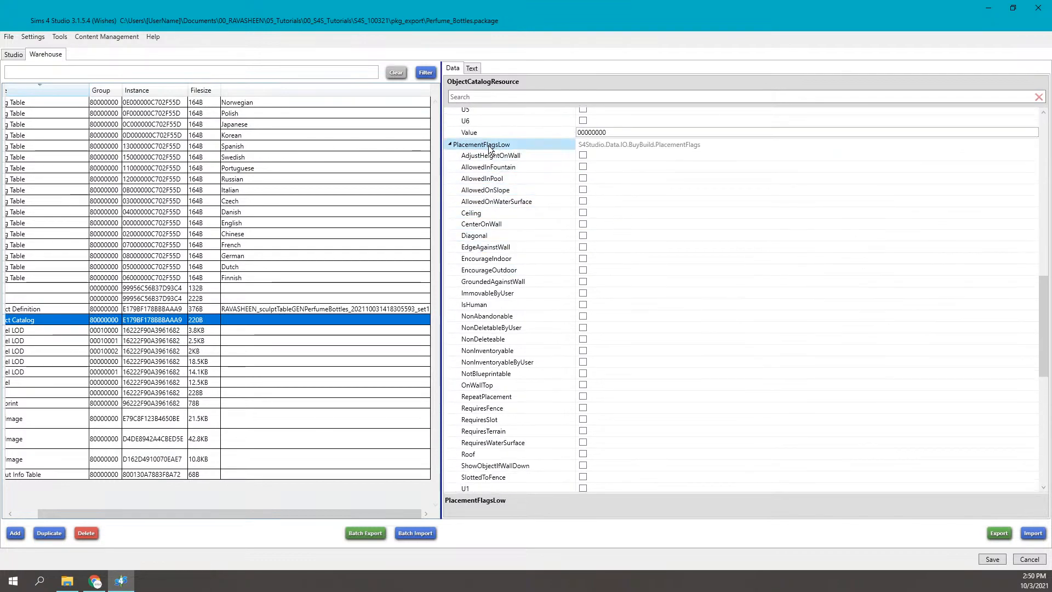
{"action": "scroll", "coordinate": [617, 221], "scroll_direction": "down", "scroll_amount": 3}
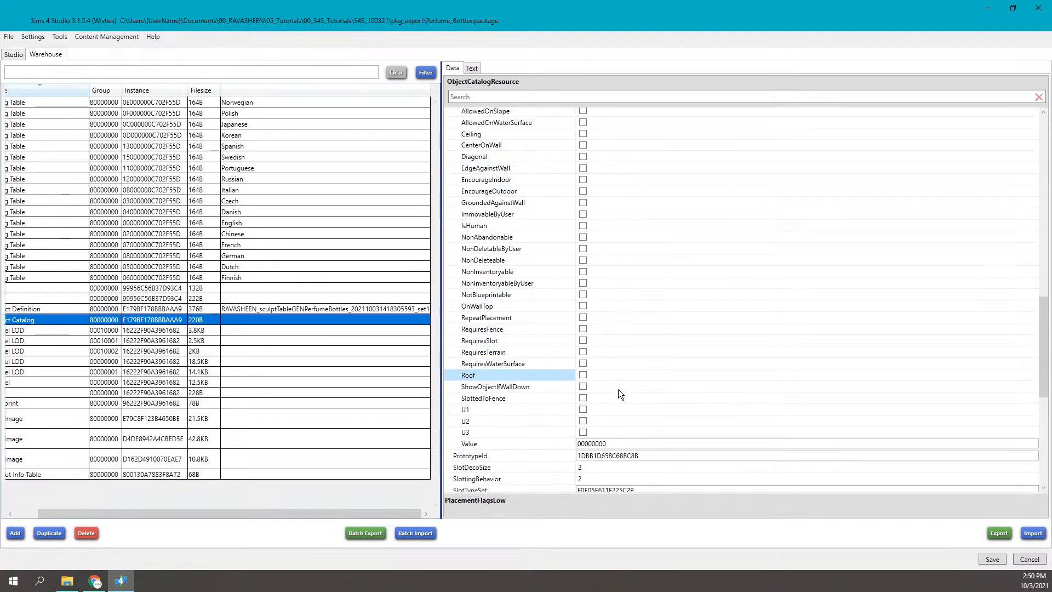
{"action": "scroll", "coordinate": [610, 314], "scroll_direction": "up", "scroll_amount": 3}
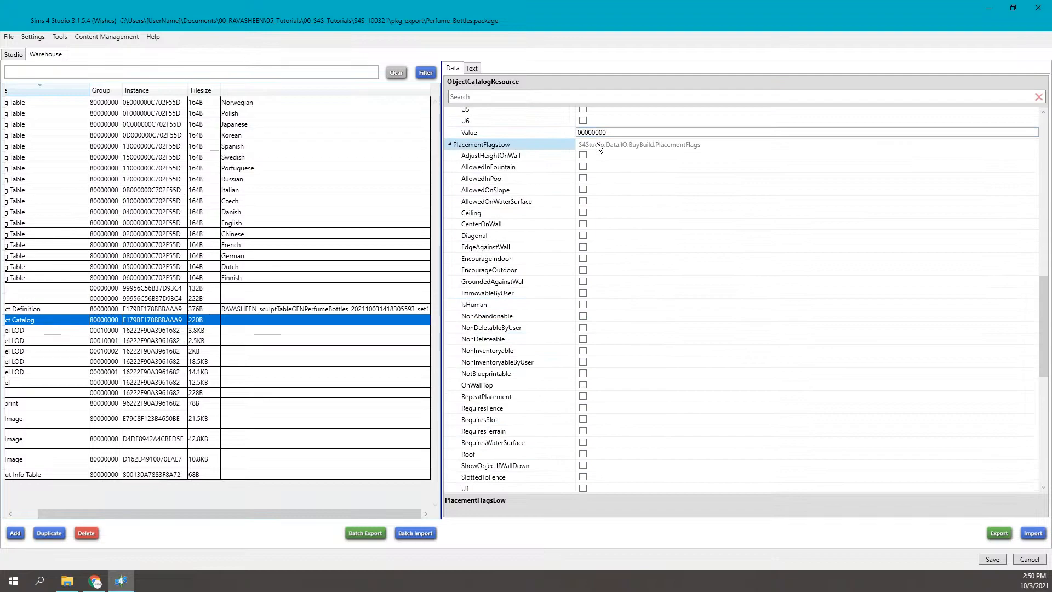
- Try the AdjustHeightOnWall flag together with EdgeAgainstWall under PlacementFlagsLow, and clear AdjustHeightOnWall again
{"action": "left_click", "coordinate": [583, 156]}
{"action": "left_click", "coordinate": [583, 248]}
{"action": "left_click", "coordinate": [626, 247]}
{"action": "left_click", "coordinate": [585, 248]}
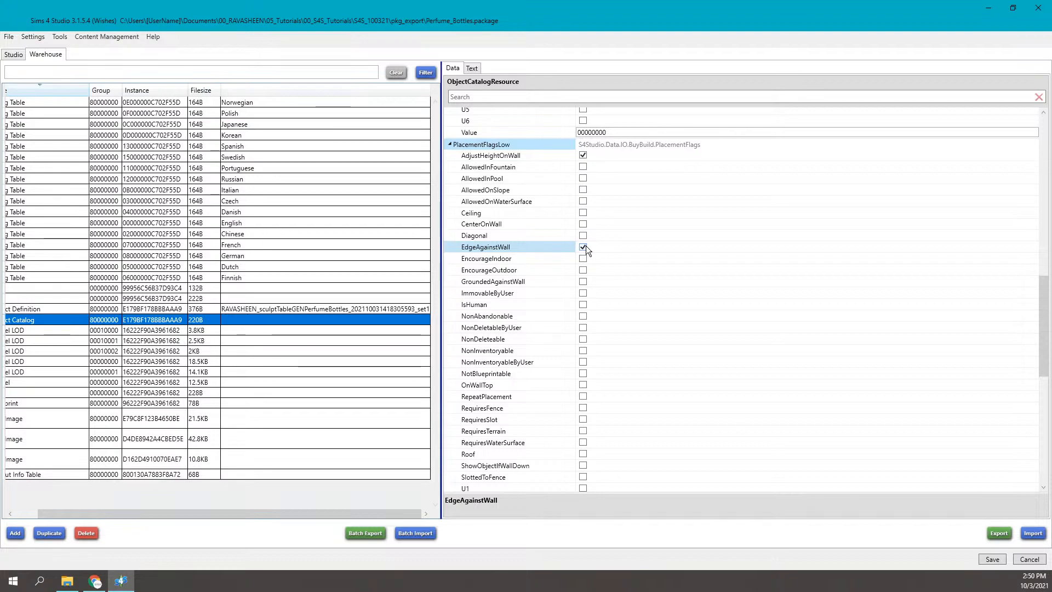
{"action": "left_click", "coordinate": [584, 154]}
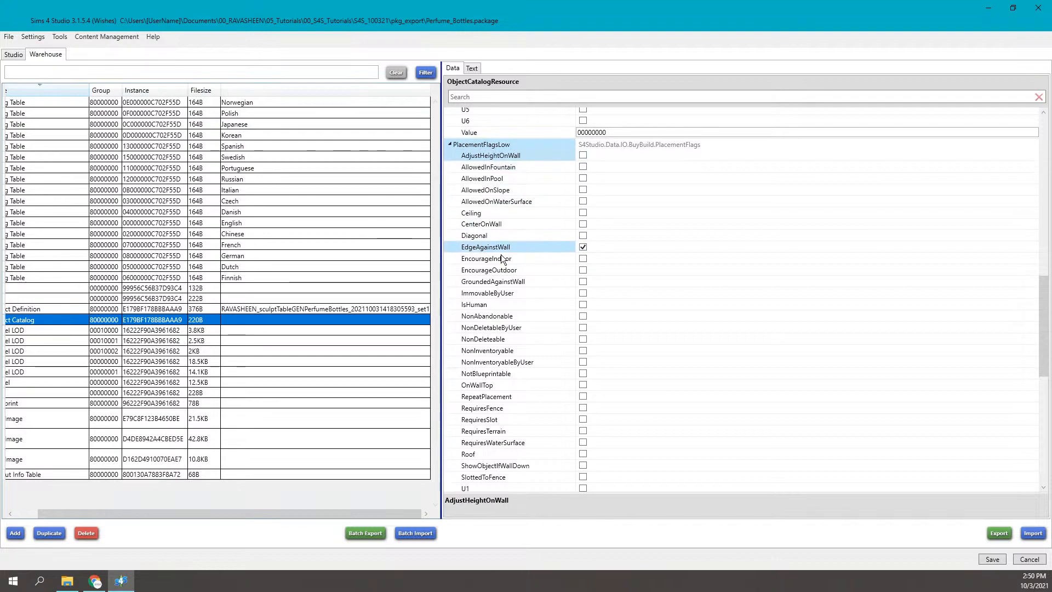
{"action": "left_click", "coordinate": [583, 246]}
{"action": "left_click", "coordinate": [584, 155]}
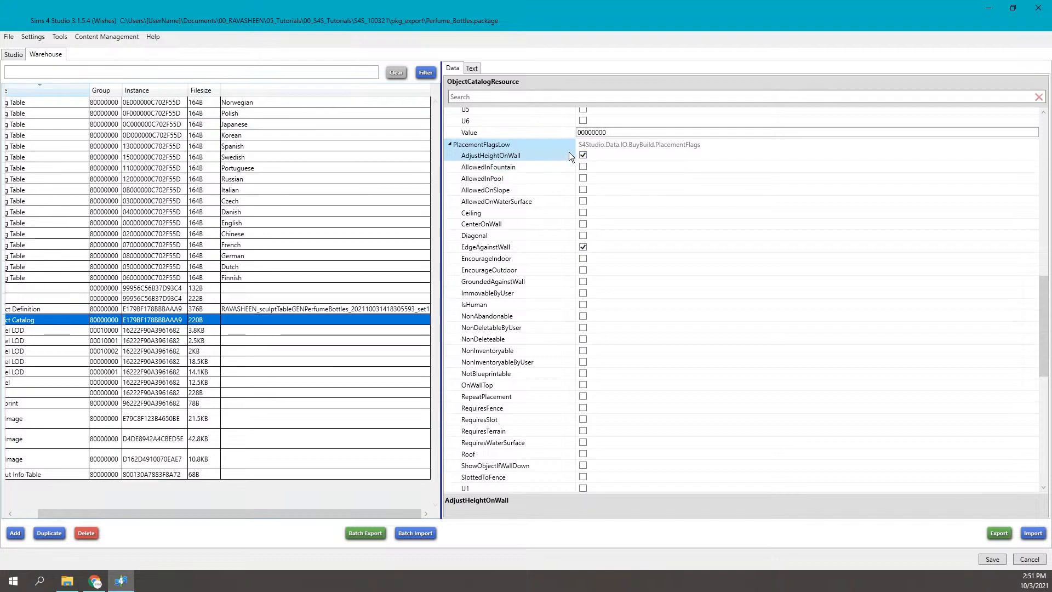
{"action": "left_click", "coordinate": [584, 156]}
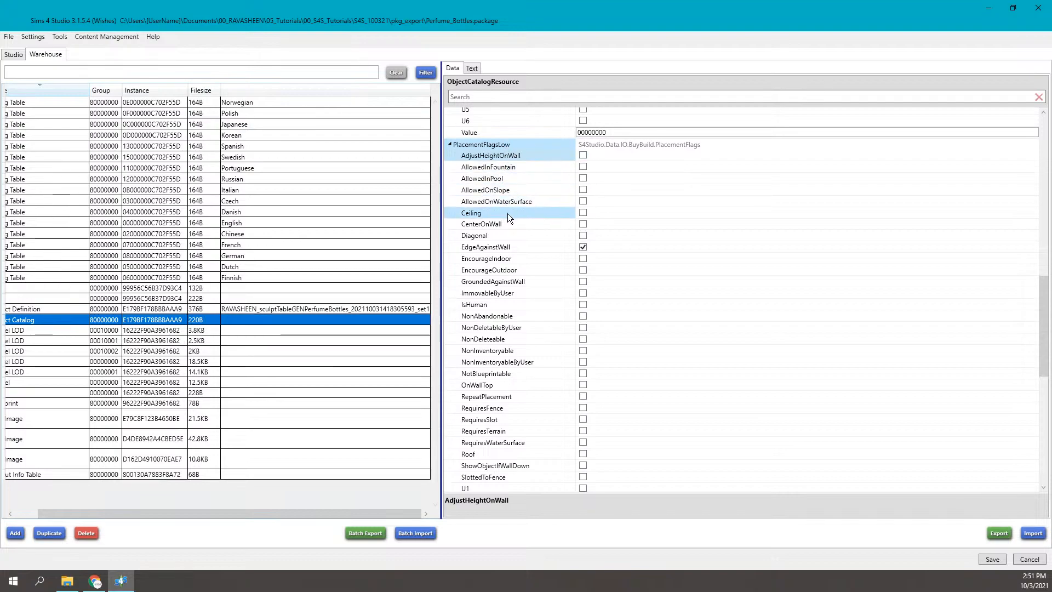
- Try CenterOnWall and EdgeAgainstWall as alternative wall placement flags and clear both
{"action": "left_click", "coordinate": [583, 224]}
{"action": "left_click", "coordinate": [583, 247]}
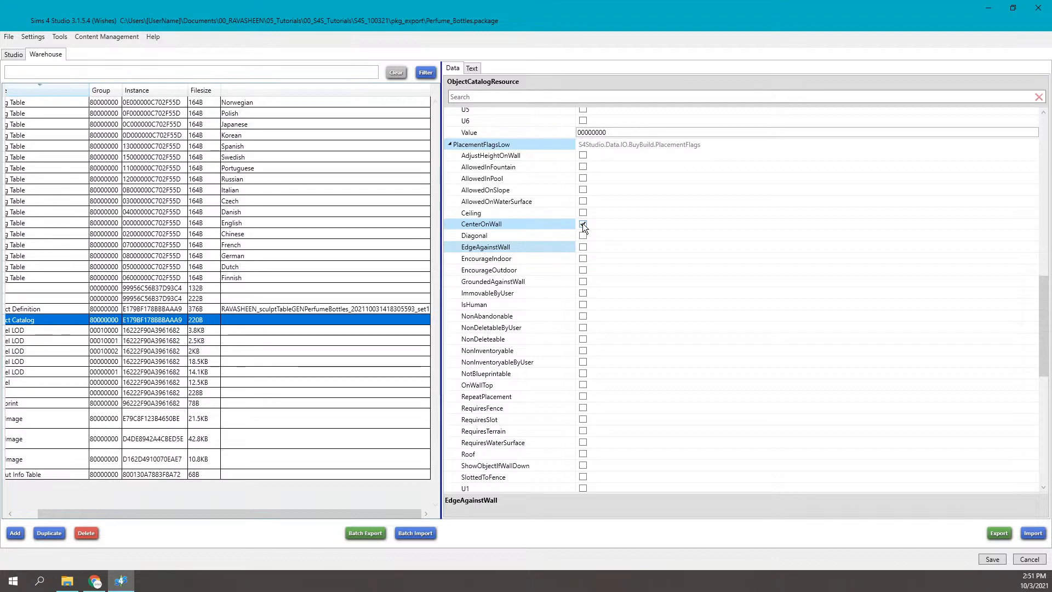
{"action": "left_click", "coordinate": [582, 225]}
{"action": "left_click", "coordinate": [583, 246]}
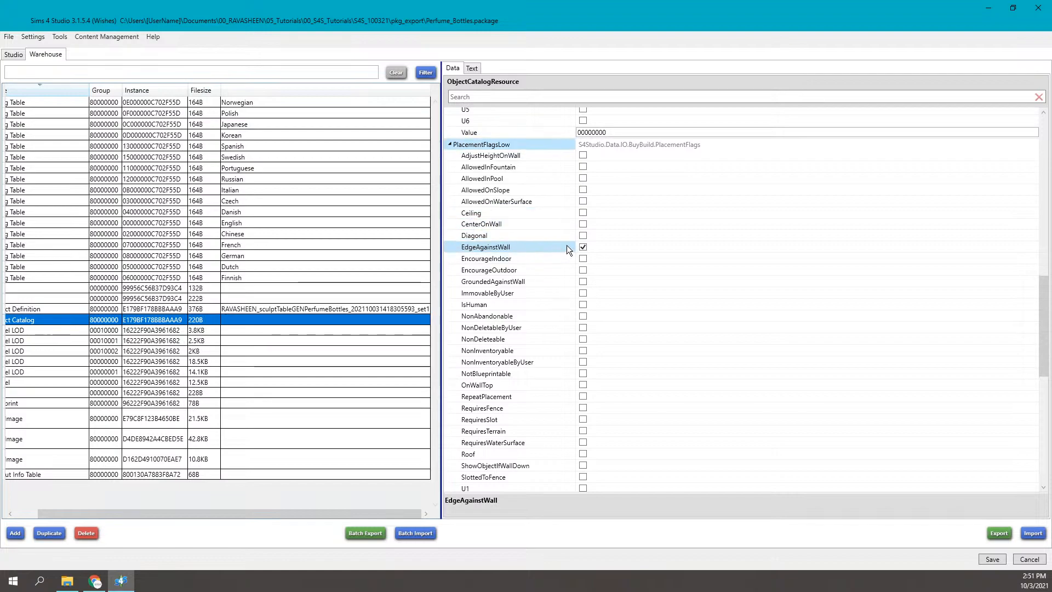
{"action": "left_click", "coordinate": [583, 247]}
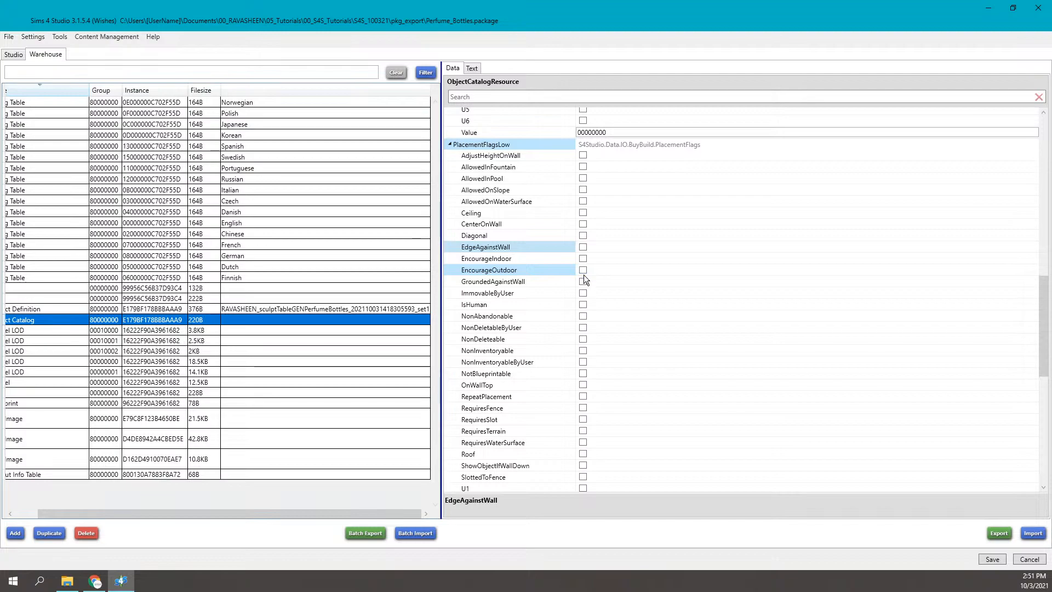
- Enable and clear the GroundedAgainstWall, ImmovableByUser and NonDeletableByUser flags one after another
{"action": "left_click", "coordinate": [584, 282]}
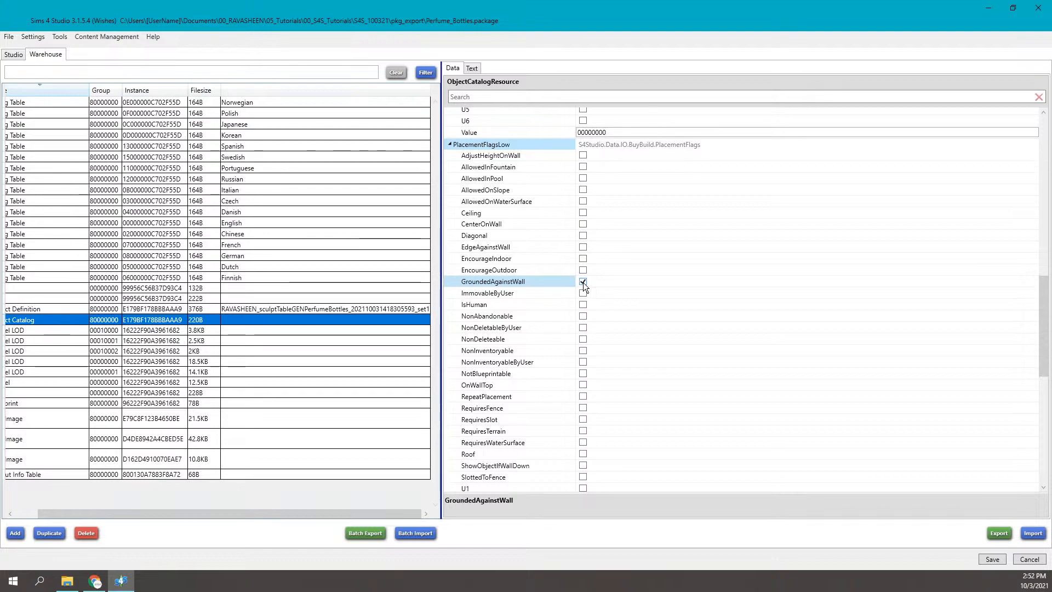
{"action": "left_click", "coordinate": [583, 282]}
{"action": "scroll", "coordinate": [575, 305], "scroll_direction": "down", "scroll_amount": 3}
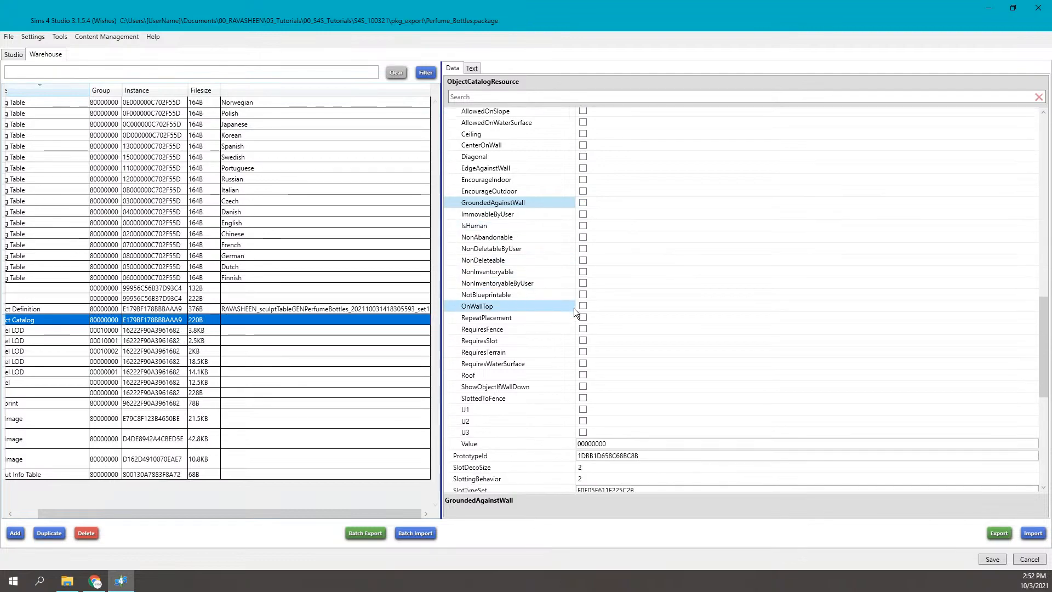
{"action": "left_click", "coordinate": [583, 215]}
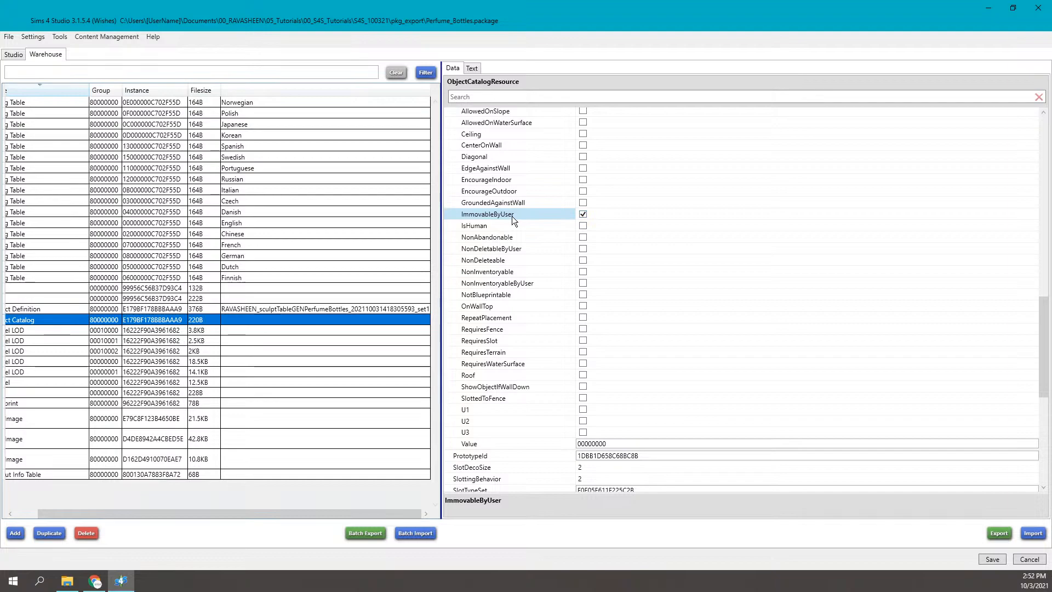
{"action": "left_click", "coordinate": [583, 215]}
{"action": "left_click", "coordinate": [582, 248]}
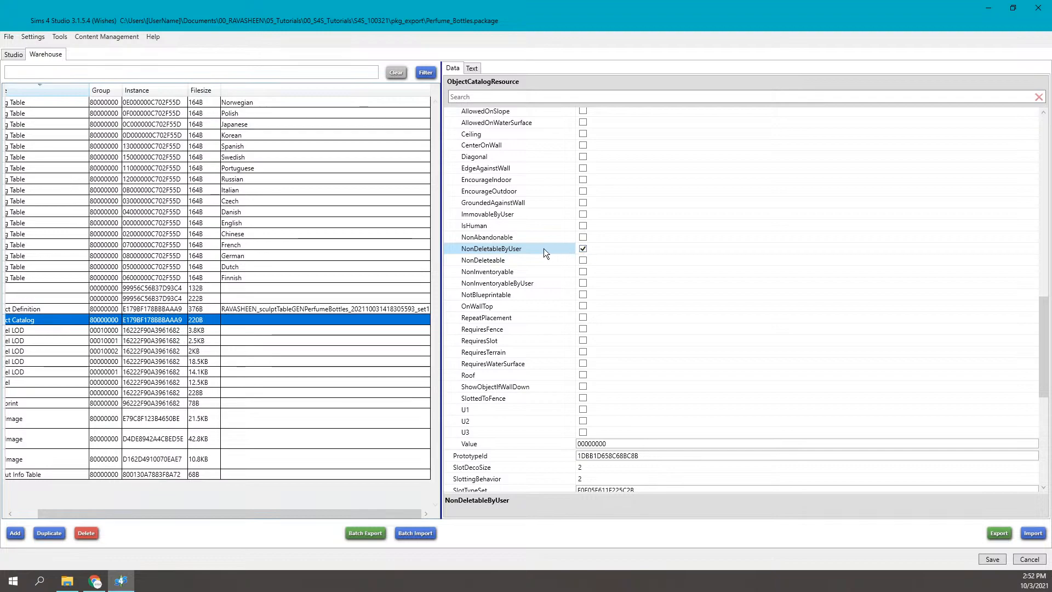
{"action": "left_click", "coordinate": [582, 249]}
- Review the remaining PlacementFlagsLow options, enabling the RepeatPlacement flag and clearing it again
{"action": "scroll", "coordinate": [529, 270], "scroll_direction": "down", "scroll_amount": 1}
{"action": "scroll", "coordinate": [528, 276], "scroll_direction": "down", "scroll_amount": 3}
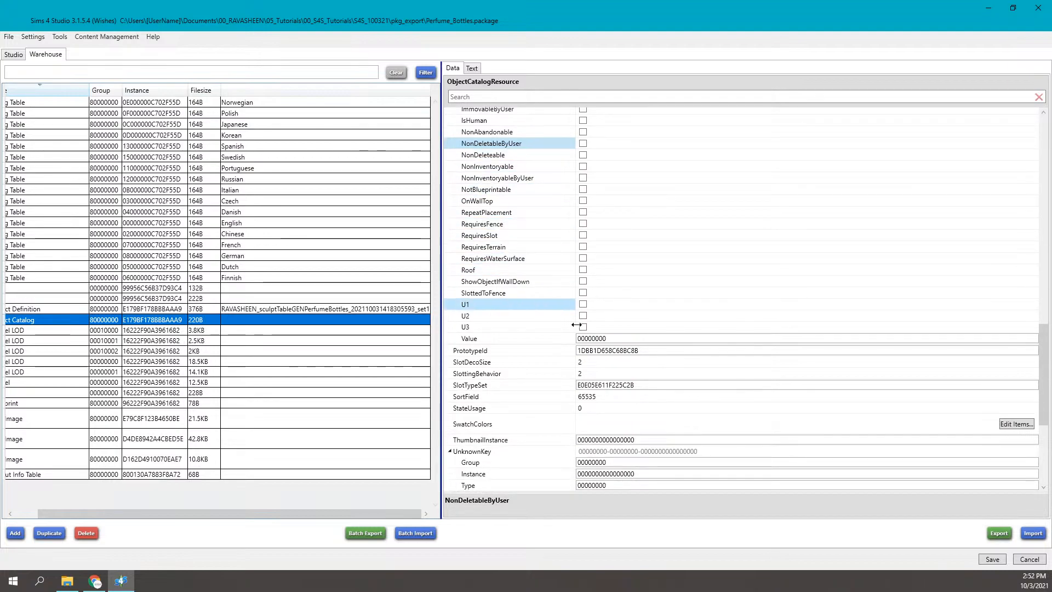
{"action": "scroll", "coordinate": [574, 317], "scroll_direction": "up", "scroll_amount": 5}
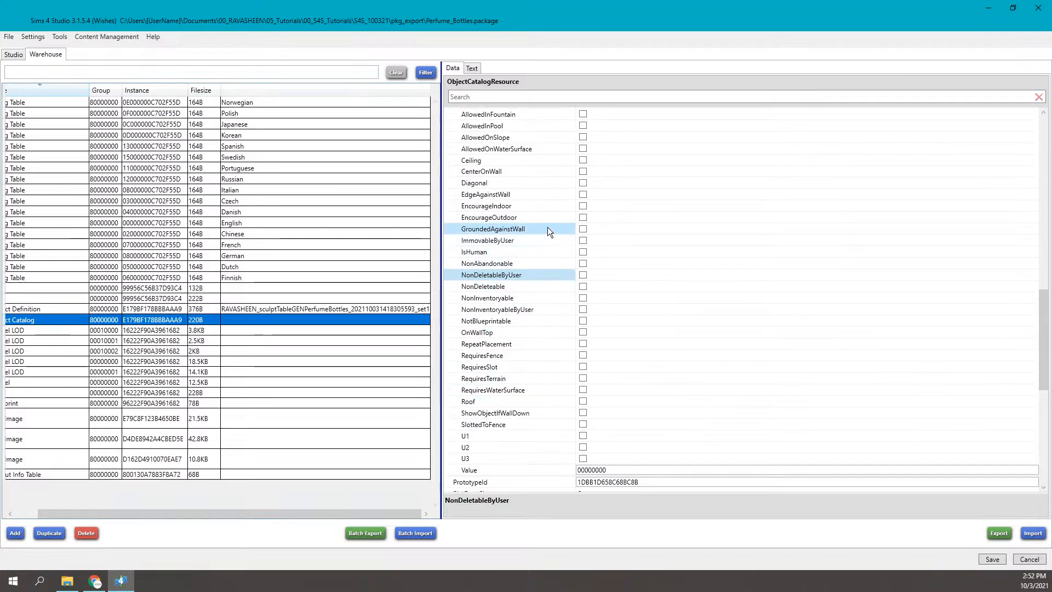
{"action": "scroll", "coordinate": [540, 250], "scroll_direction": "down", "scroll_amount": 3}
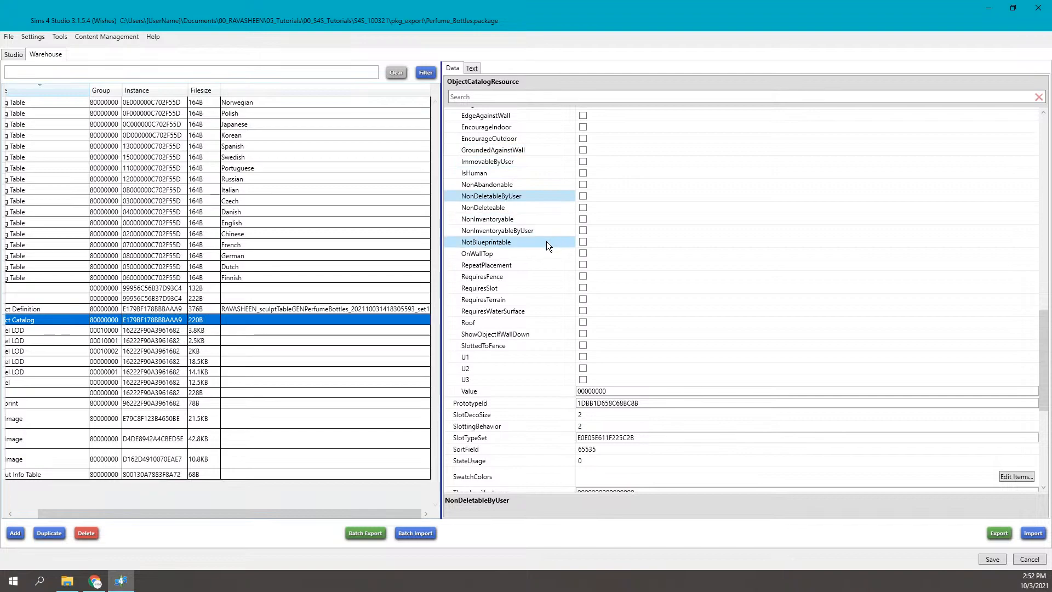
{"action": "scroll", "coordinate": [547, 242], "scroll_direction": "down", "scroll_amount": 2}
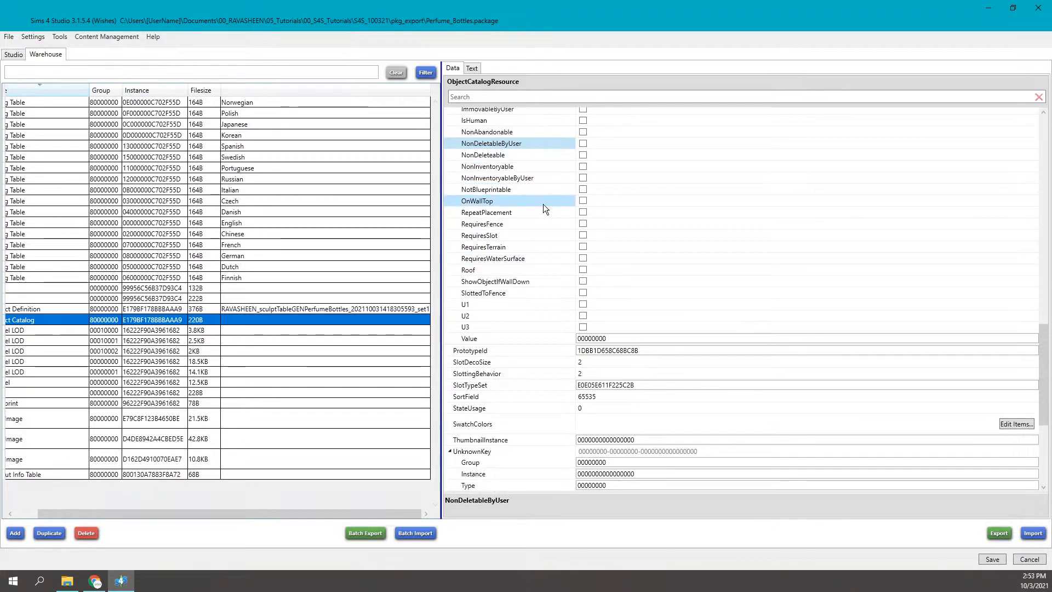
{"action": "left_click", "coordinate": [582, 212]}
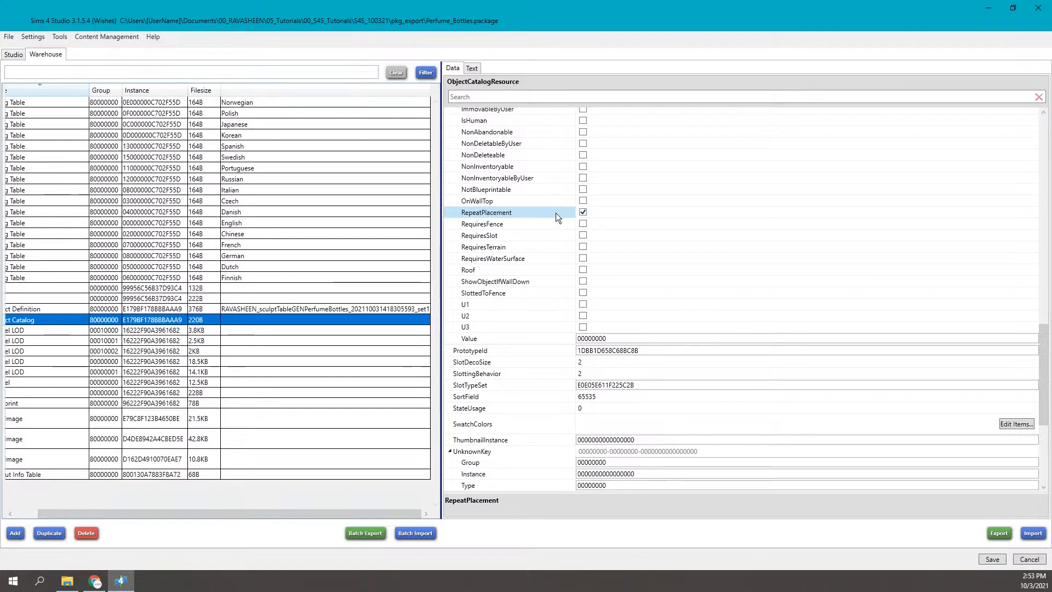
{"action": "left_click", "coordinate": [584, 212]}
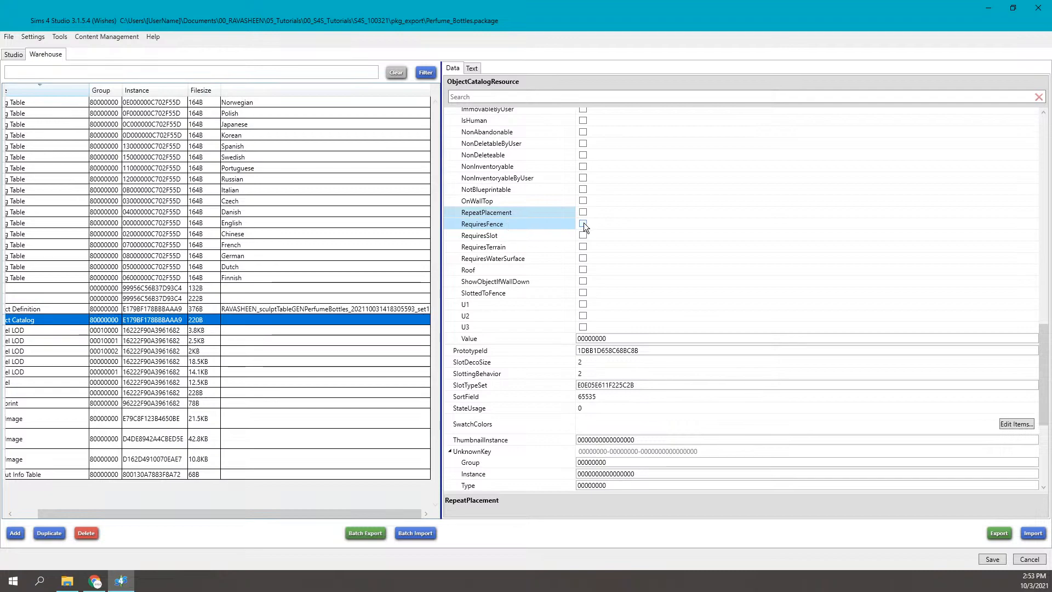
- Examine the RequiresSlot and ShowObjectIfWallDown placement flags
{"action": "left_click", "coordinate": [539, 235]}
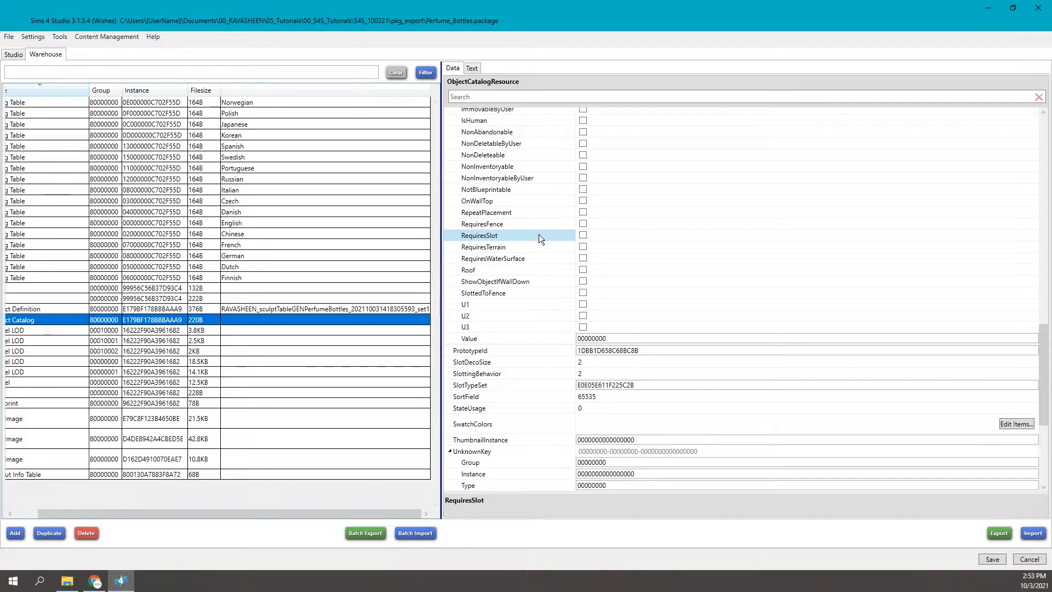
{"action": "left_click", "coordinate": [583, 235]}
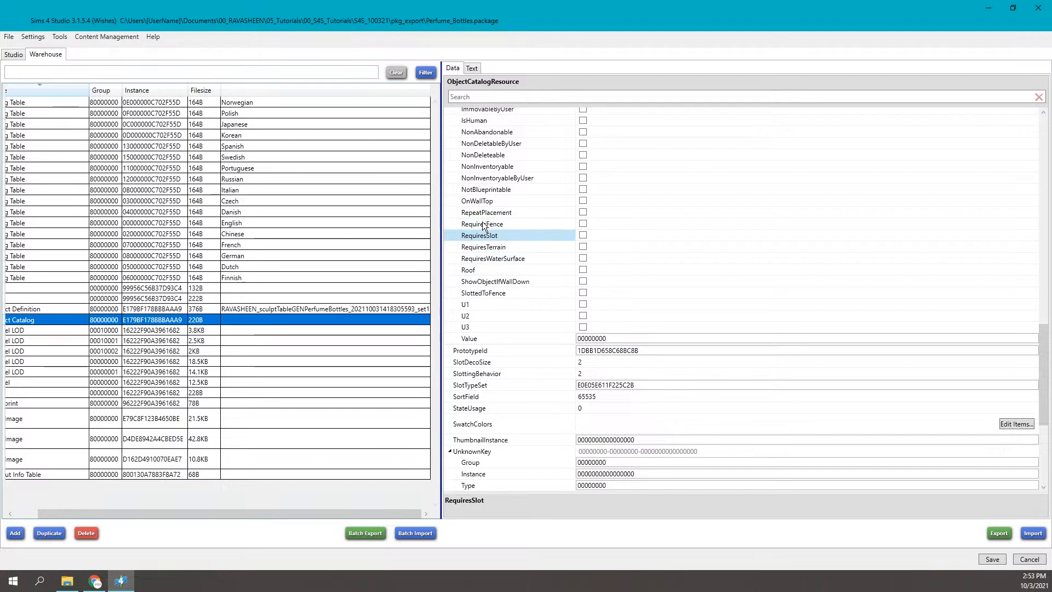
{"action": "scroll", "coordinate": [488, 245], "scroll_direction": "down", "scroll_amount": 3}
{"action": "left_click", "coordinate": [548, 206]}
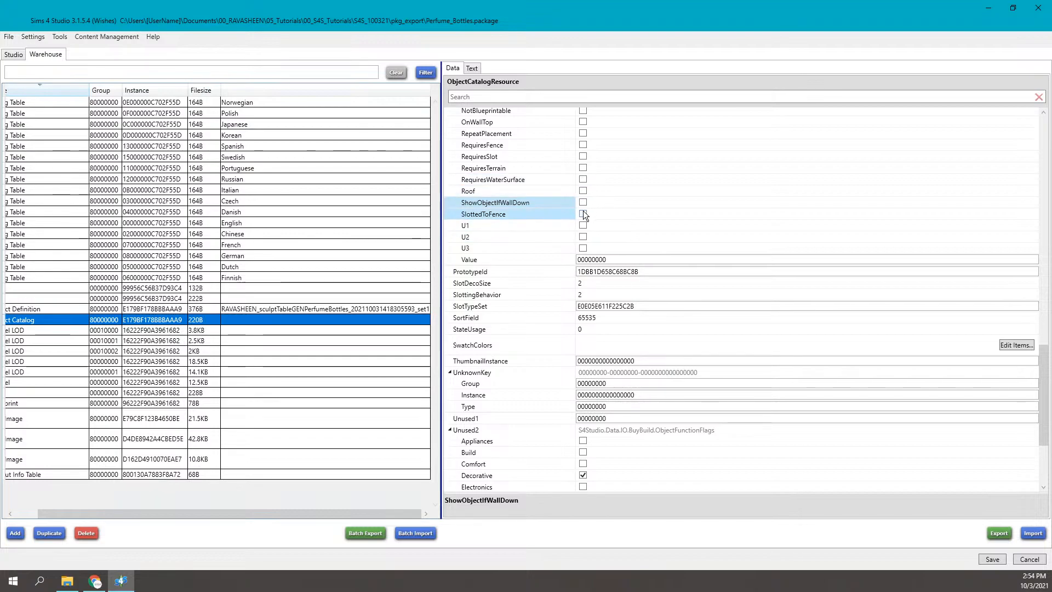
- Set the SlotDecoSize property of the Object Catalog resource to 3
{"action": "scroll", "coordinate": [531, 264], "scroll_direction": "down", "scroll_amount": 3}
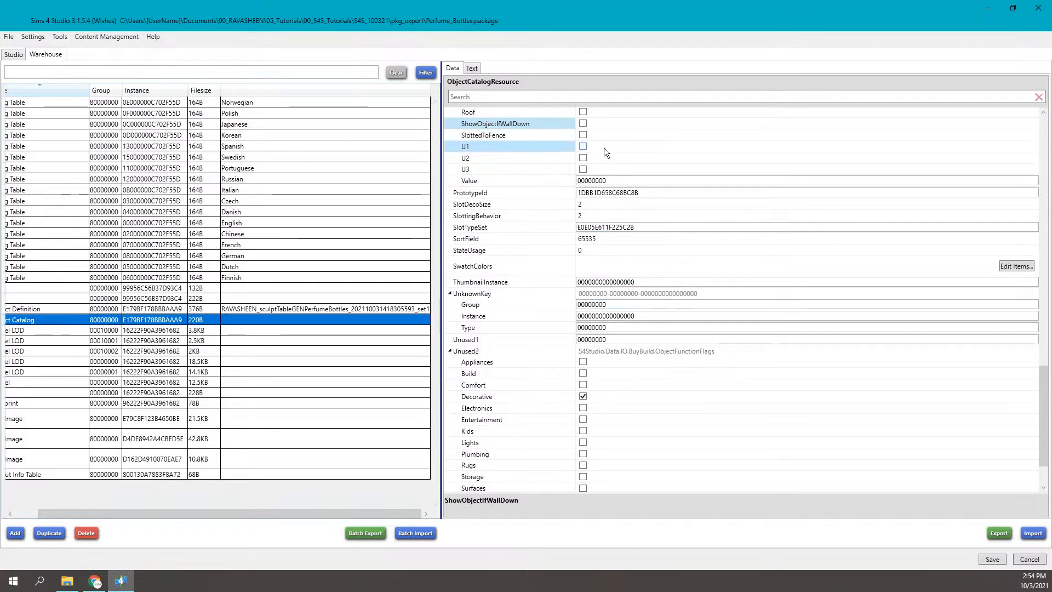
{"action": "scroll", "coordinate": [596, 212], "scroll_direction": "down", "scroll_amount": 2}
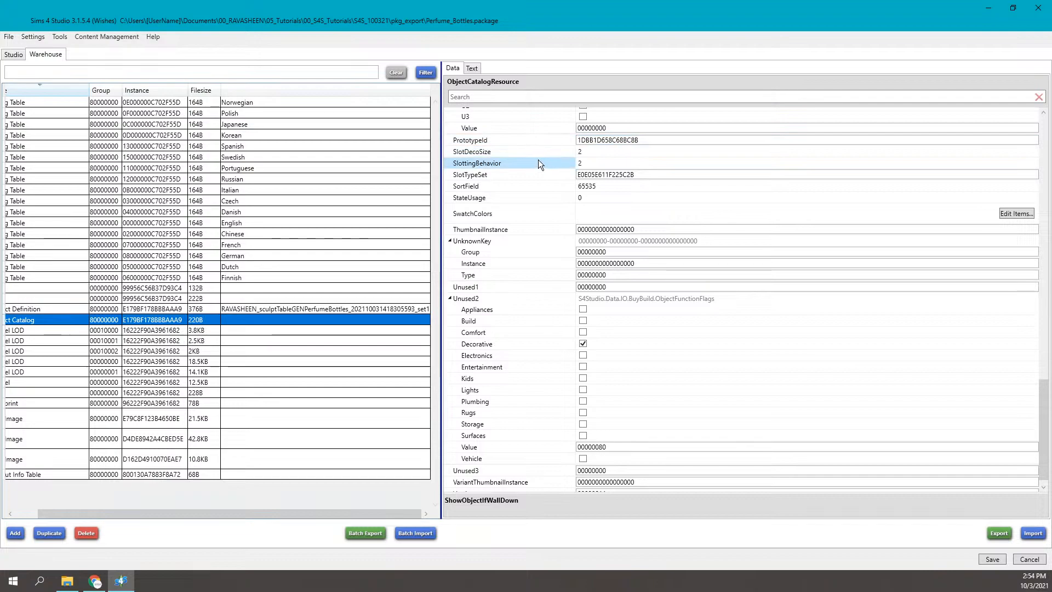
{"action": "left_click", "coordinate": [597, 152]}
{"action": "left_click", "coordinate": [564, 156]}
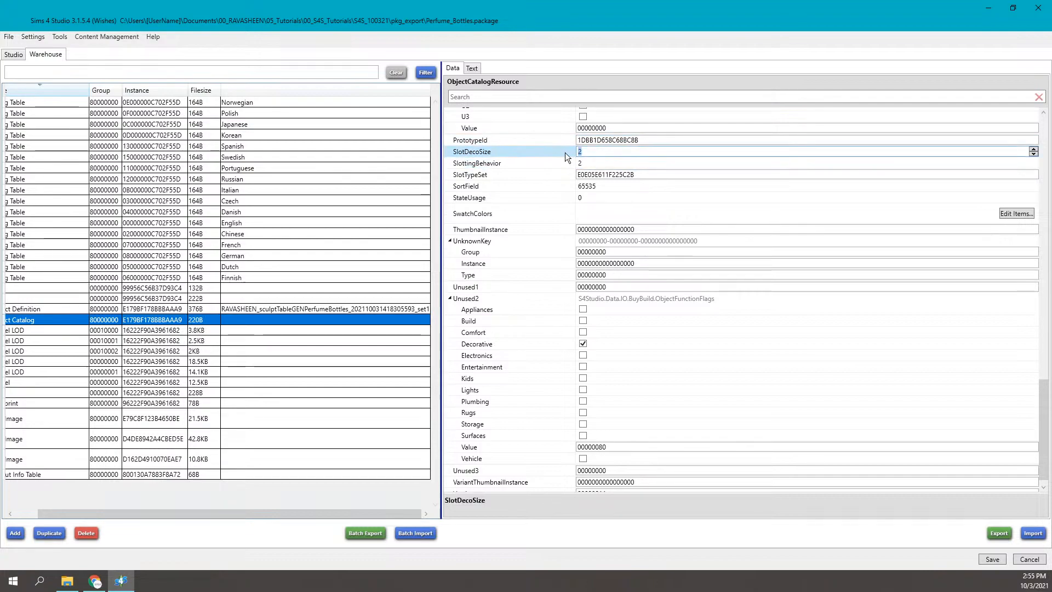
{"action": "mouse_move", "coordinate": [585, 153]}
{"action": "left_mouse_down"}
{"action": "mouse_move", "coordinate": [557, 152]}
{"action": "mouse_move", "coordinate": [573, 151]}
{"action": "left_mouse_up"}
{"action": "type", "text": "23"}
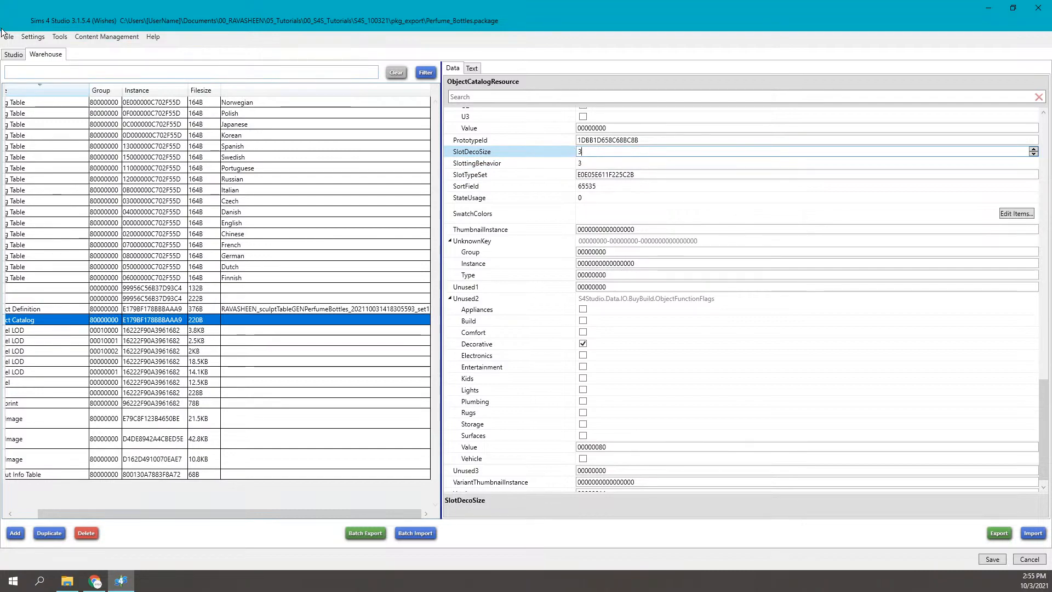
- Examine the large, medium and small deco slots in the tray's rig and compare their sizes with the model
{"action": "left_click", "coordinate": [17, 54]}
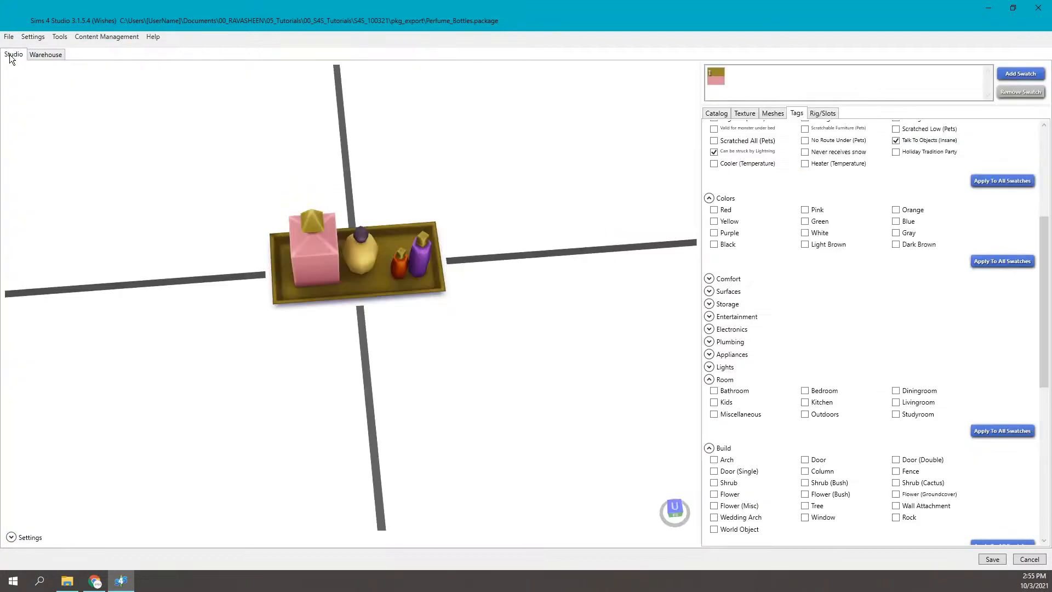
{"action": "left_click", "coordinate": [823, 113]}
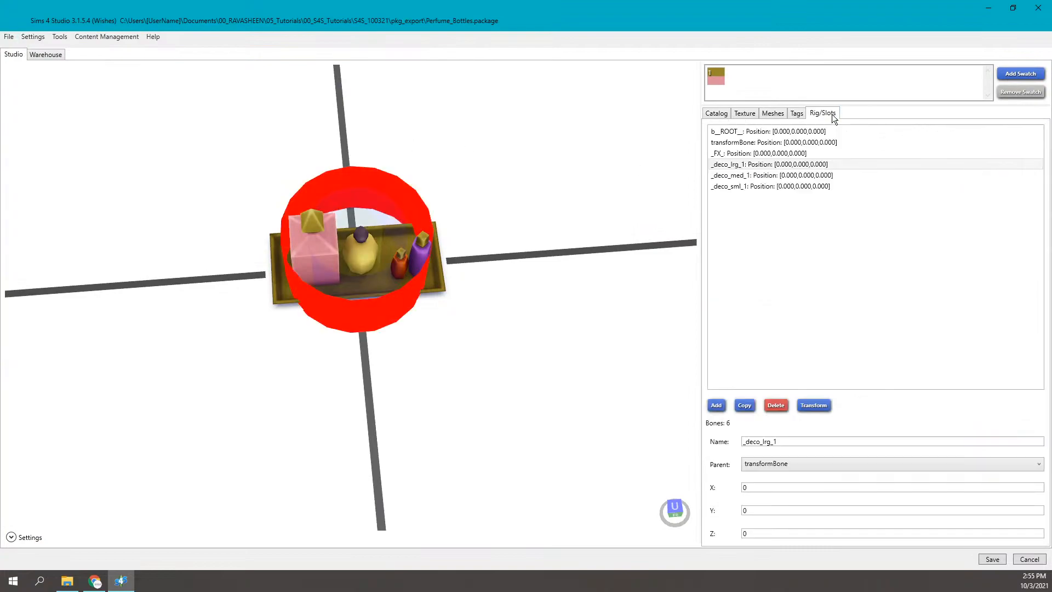
{"action": "left_click", "coordinate": [755, 168]}
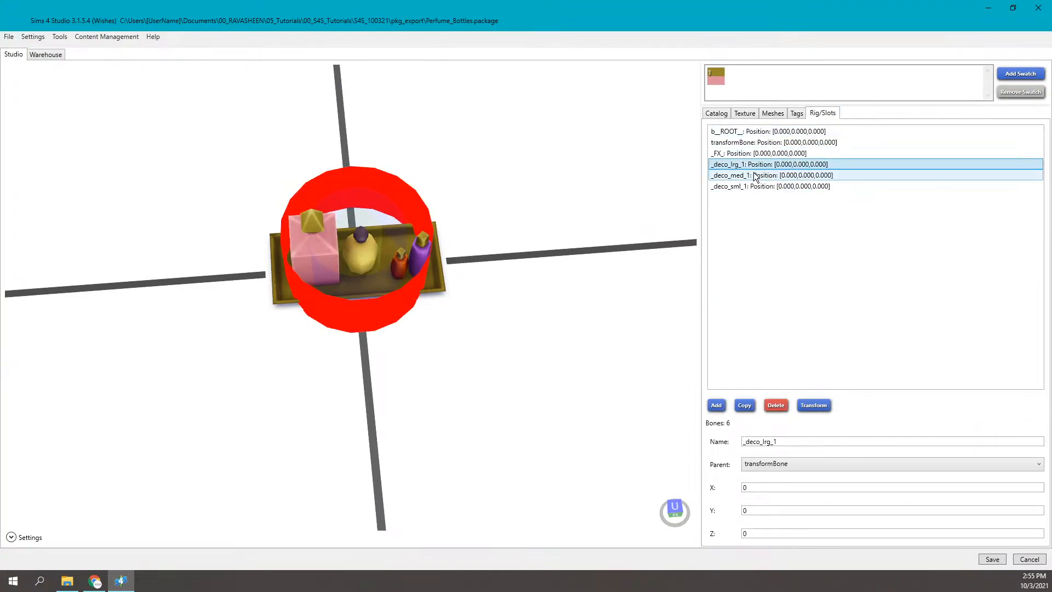
{"action": "left_click", "coordinate": [754, 175]}
{"action": "left_click", "coordinate": [753, 187]}
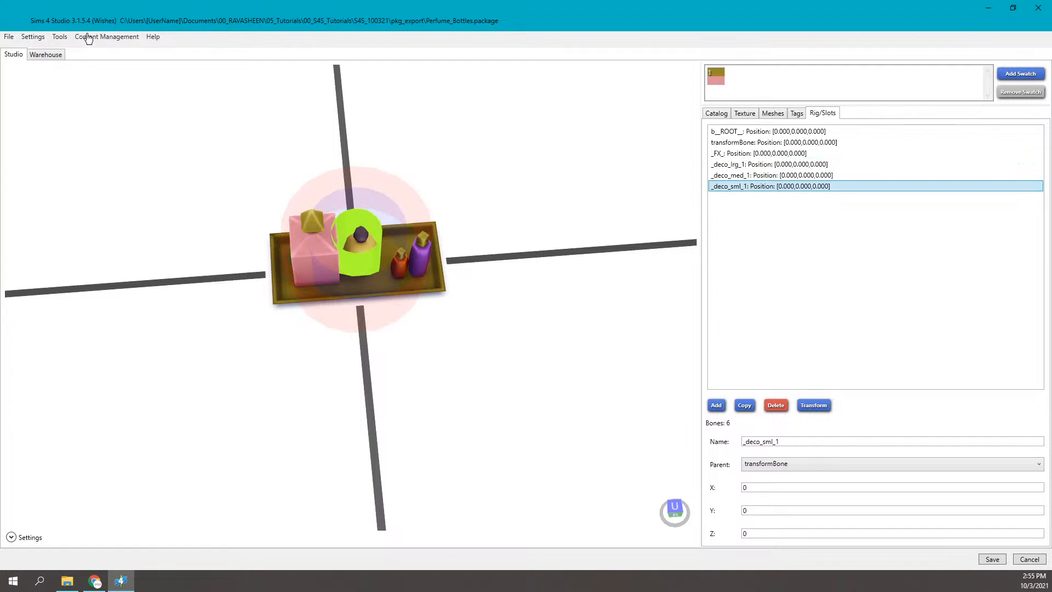
{"action": "left_click", "coordinate": [46, 54]}
{"action": "left_click", "coordinate": [12, 55]}
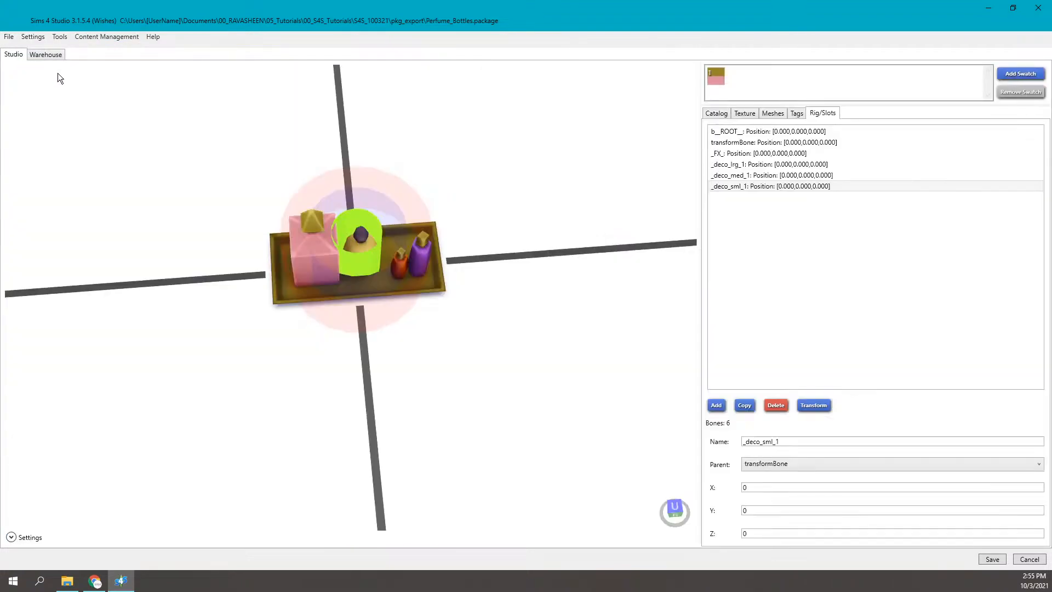
{"action": "left_click", "coordinate": [796, 165]}
{"action": "left_click_drag", "start_coordinate": [520, 227], "coordinate": [346, 258]}
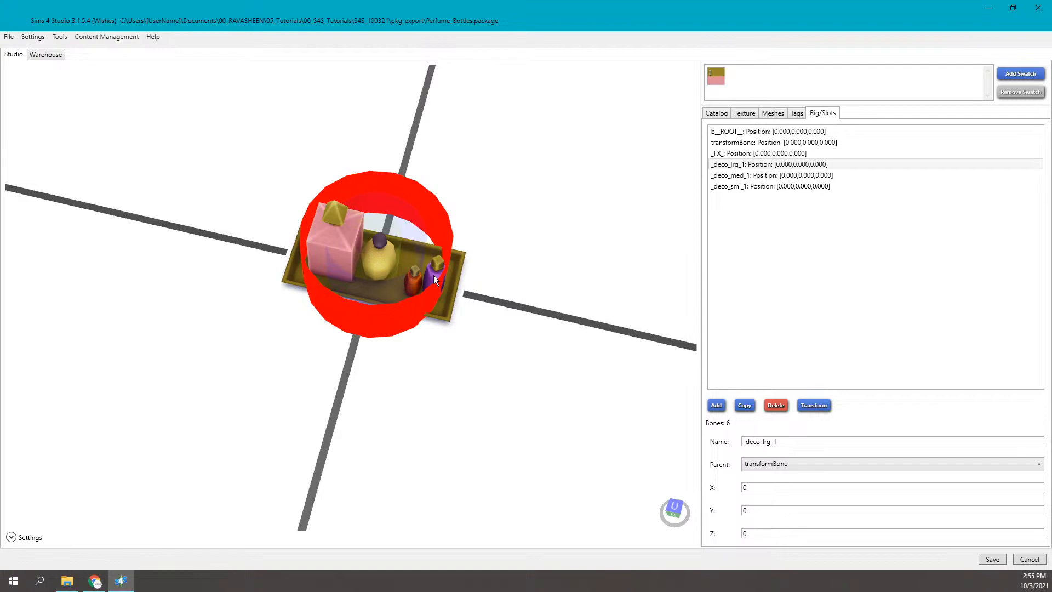
- Compare the SlotDecoSize and SlottingBehavior properties with the large deco slot on the model, and set SlotDecoSize to 1
{"action": "left_click", "coordinate": [48, 54]}
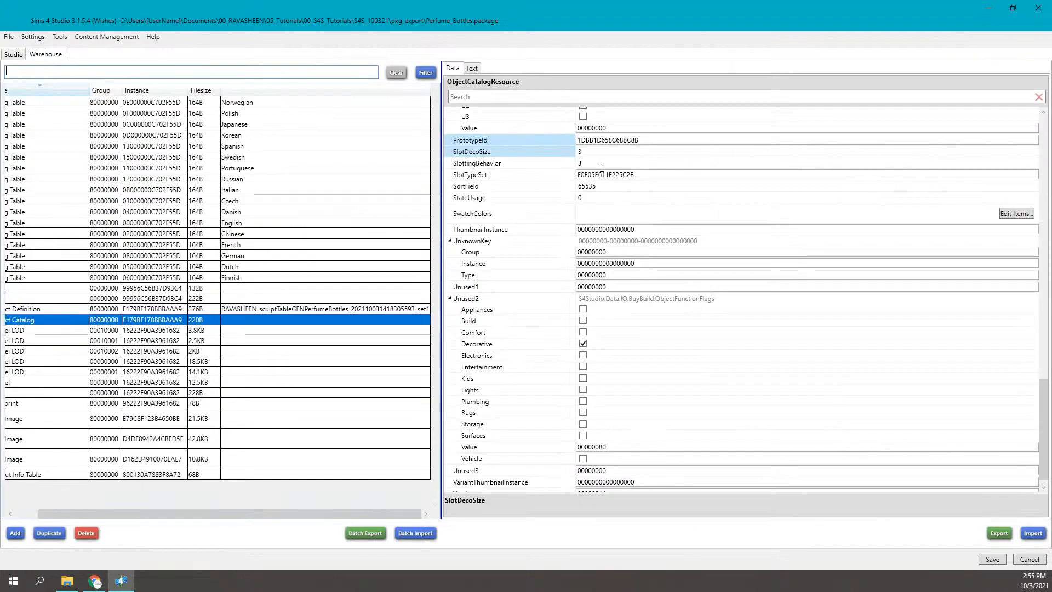
{"action": "left_click", "coordinate": [596, 163]}
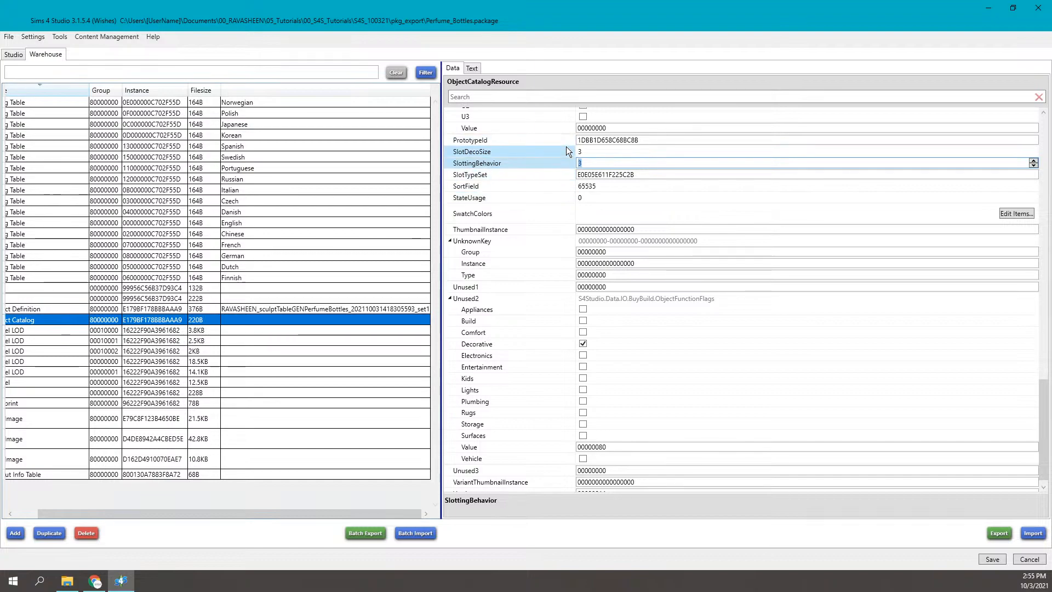
{"action": "left_click", "coordinate": [583, 152]}
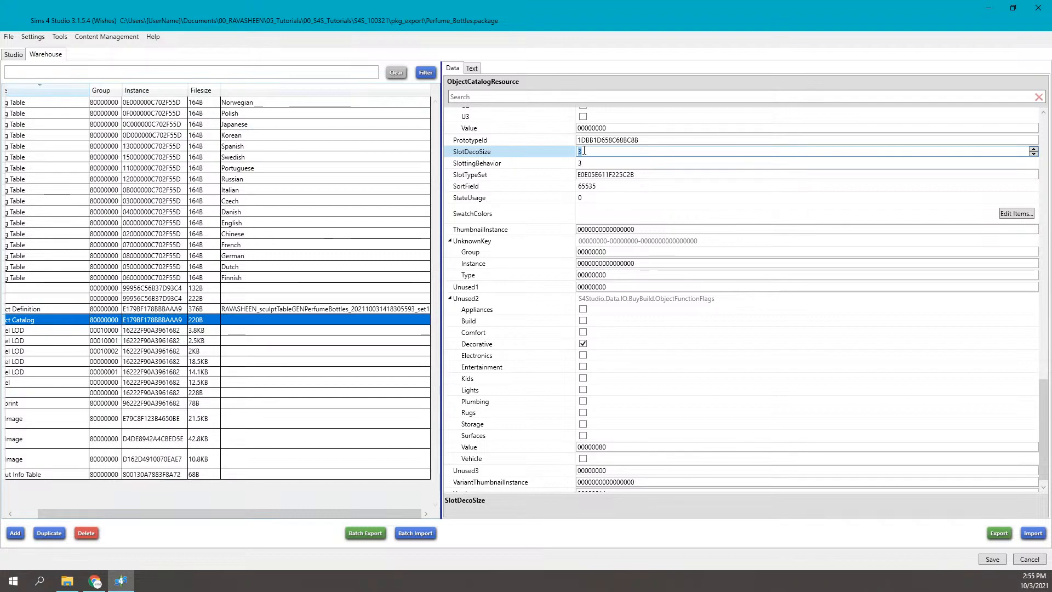
{"action": "left_click", "coordinate": [21, 54]}
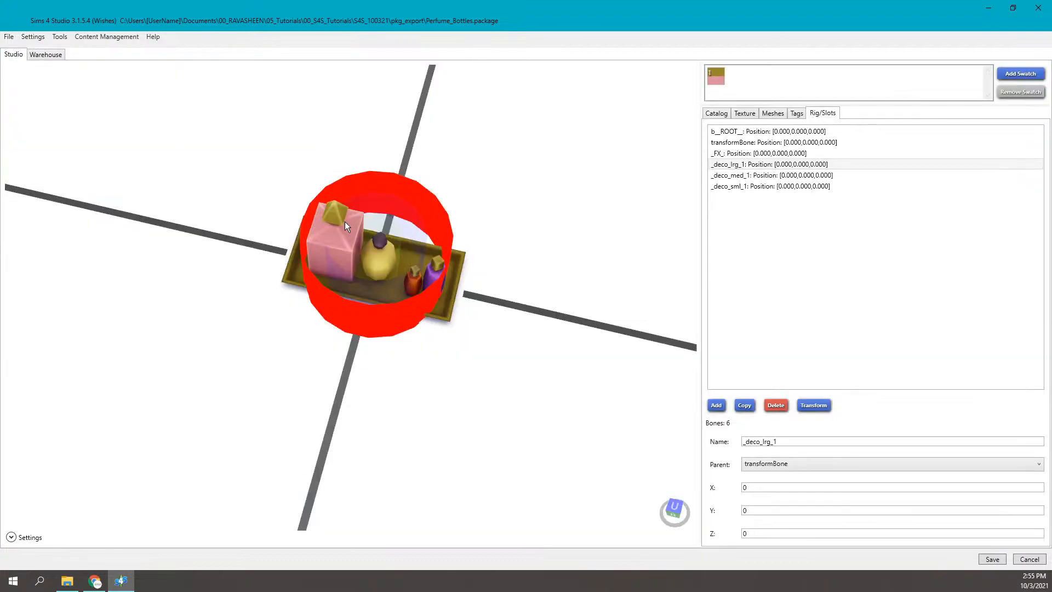
{"action": "left_click", "coordinate": [38, 58]}
{"action": "type", "text": "1"}
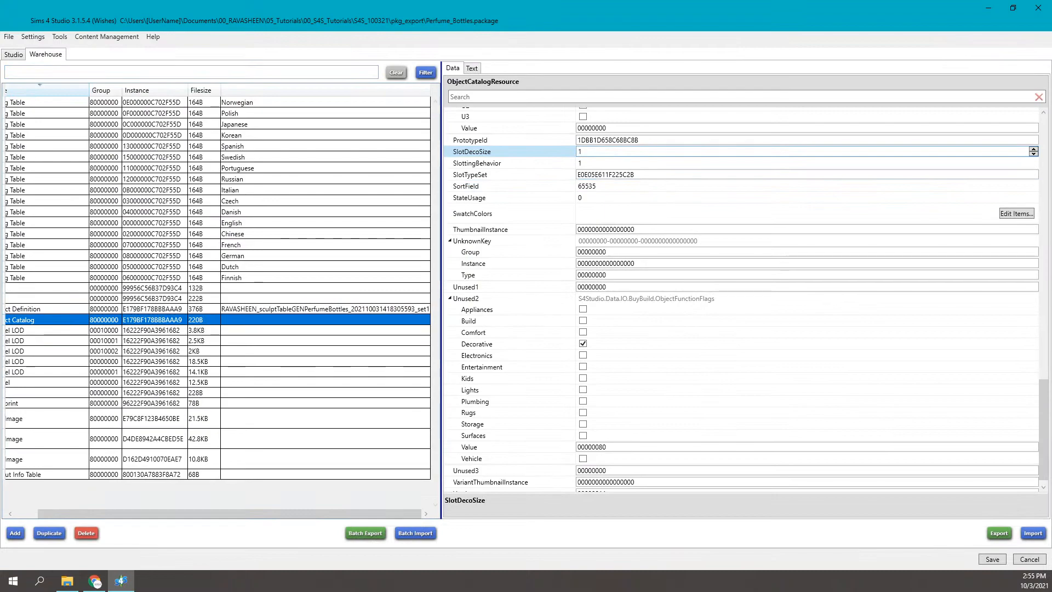
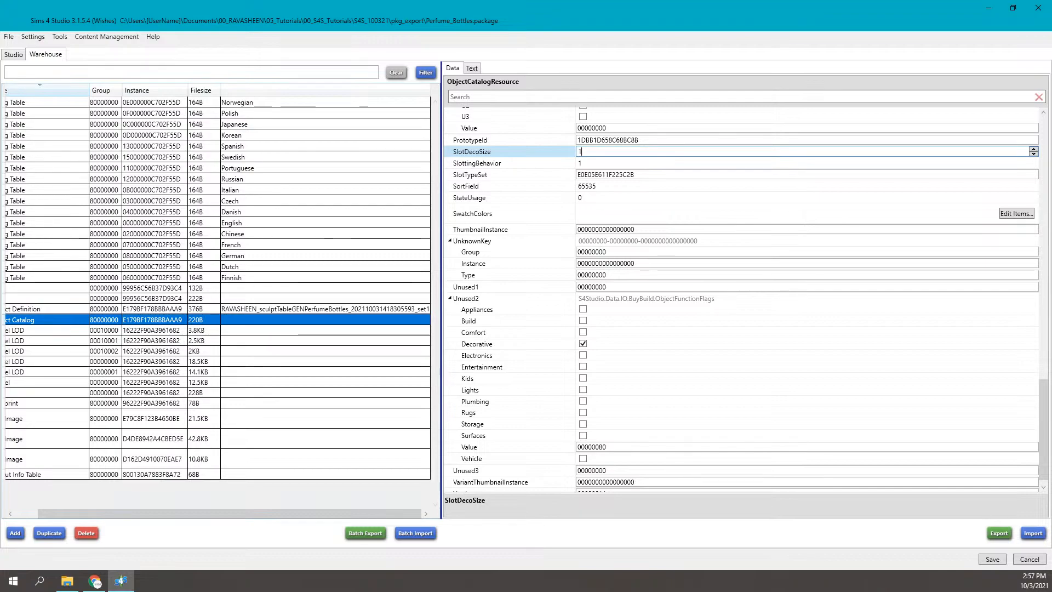
- Set SlotDecoSize back to 2 and select the SlotTypeSet value
{"action": "scroll", "coordinate": [626, 145], "scroll_direction": "up", "scroll_amount": 6}
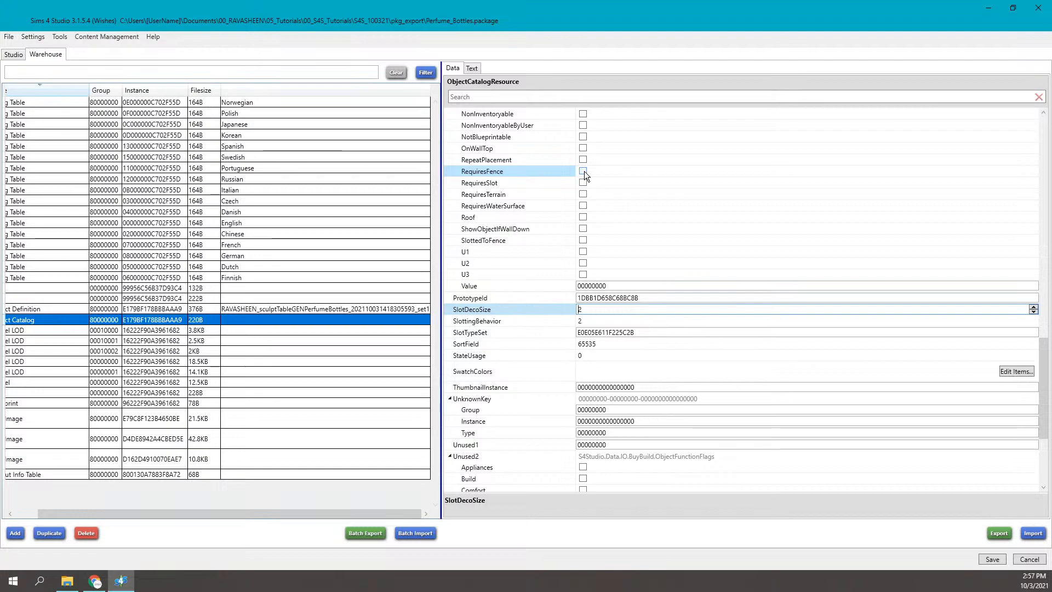
{"action": "scroll", "coordinate": [584, 171], "scroll_direction": "down", "scroll_amount": 3}
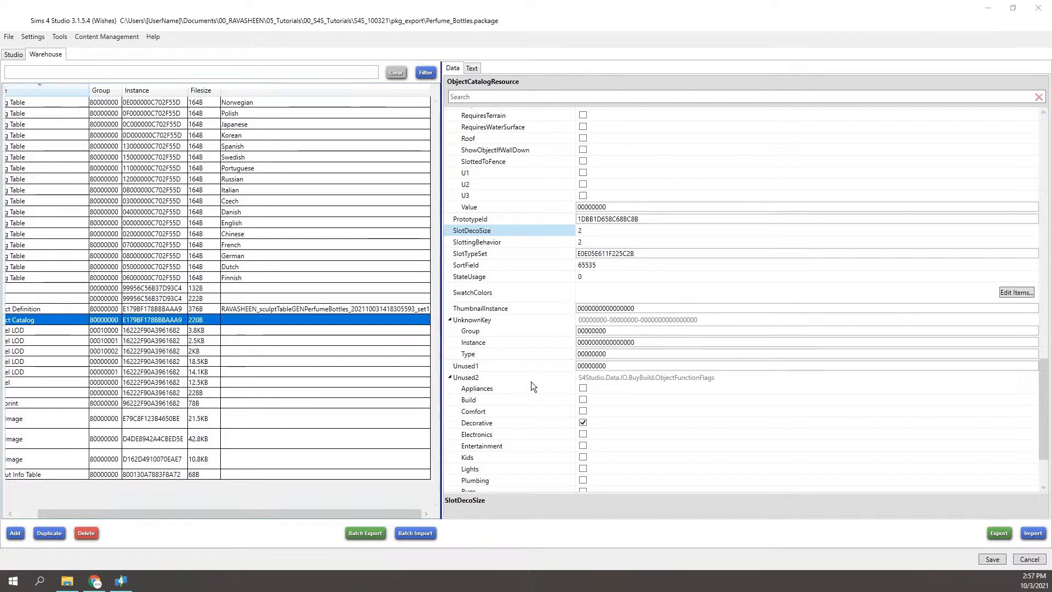
{"action": "left_click", "coordinate": [648, 276]}
{"action": "left_click", "coordinate": [570, 253]}
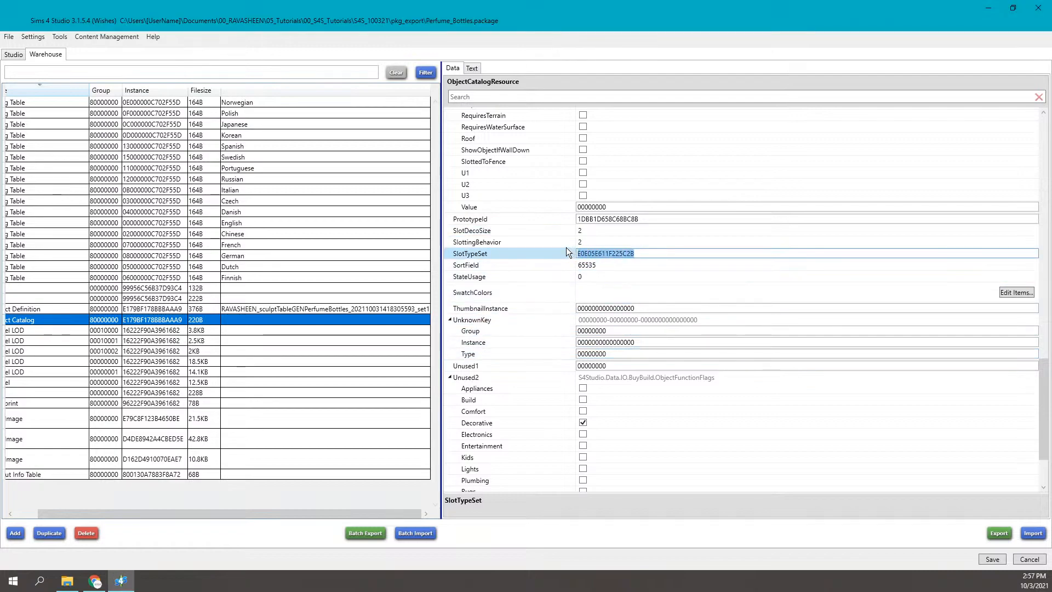
{"action": "left_click", "coordinate": [648, 253]}
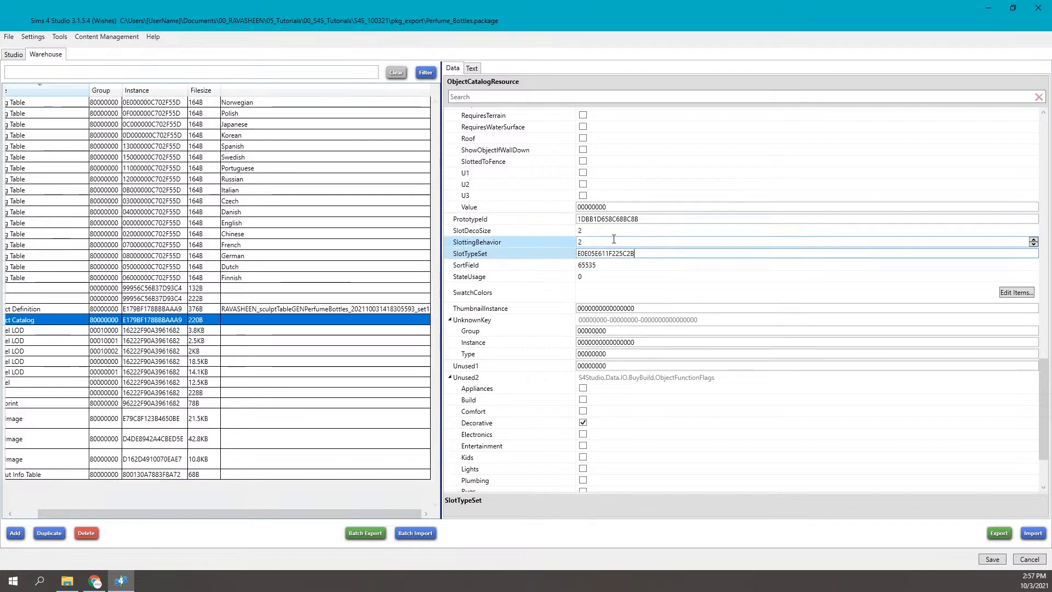
{"action": "left_click", "coordinate": [591, 231]}
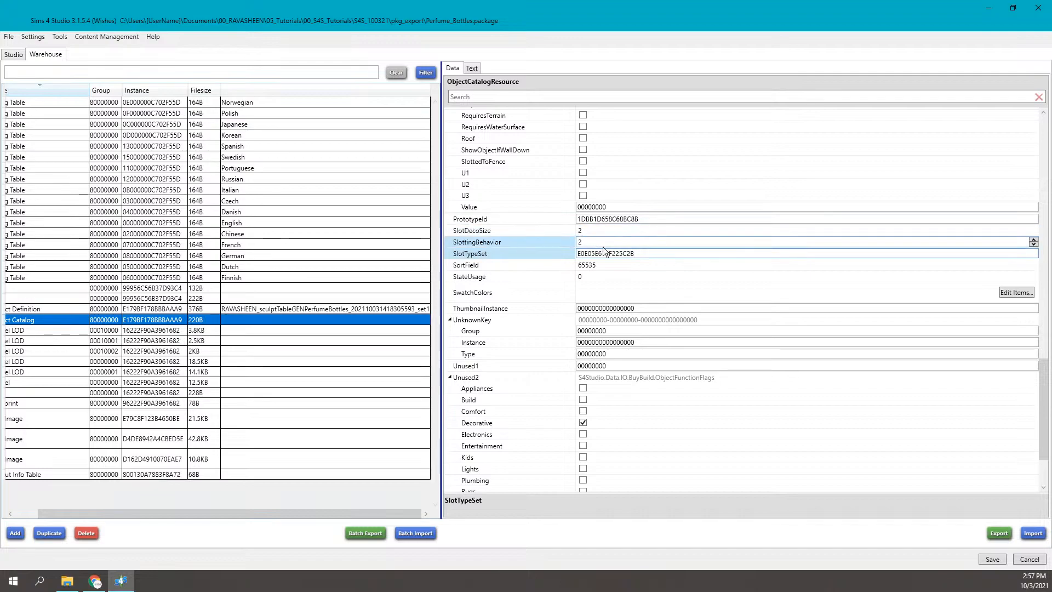
{"action": "double_click", "coordinate": [629, 256]}
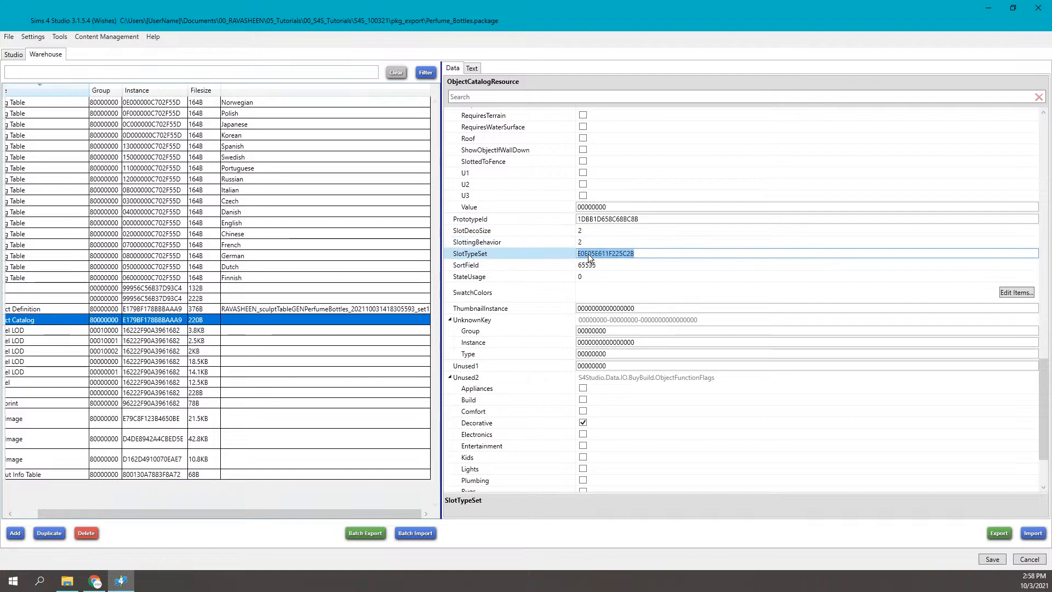
{"action": "type", "text": "0000000000000000"}
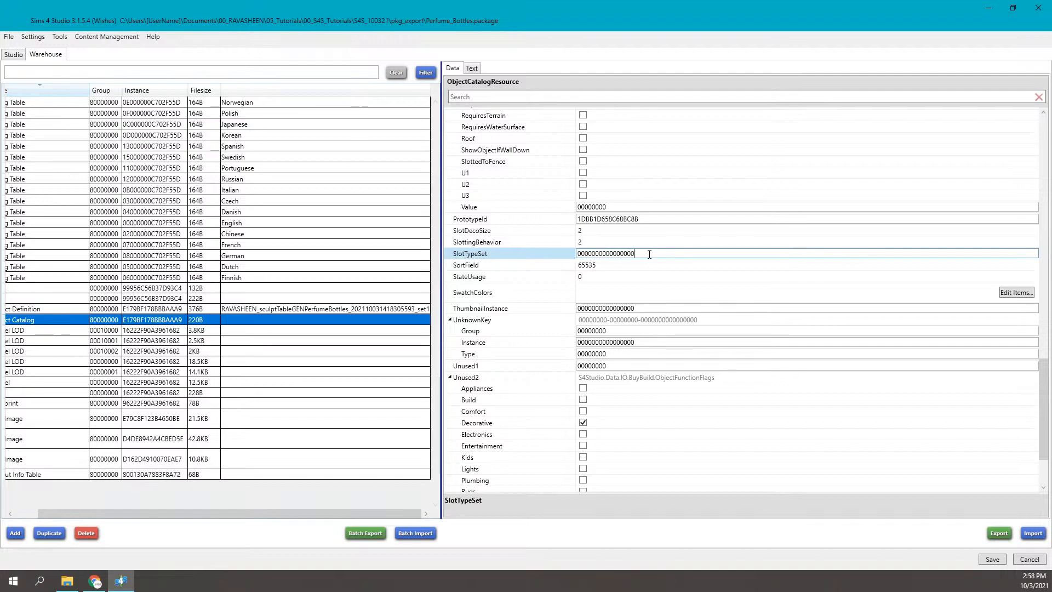
{"action": "left_click", "coordinate": [611, 244]}
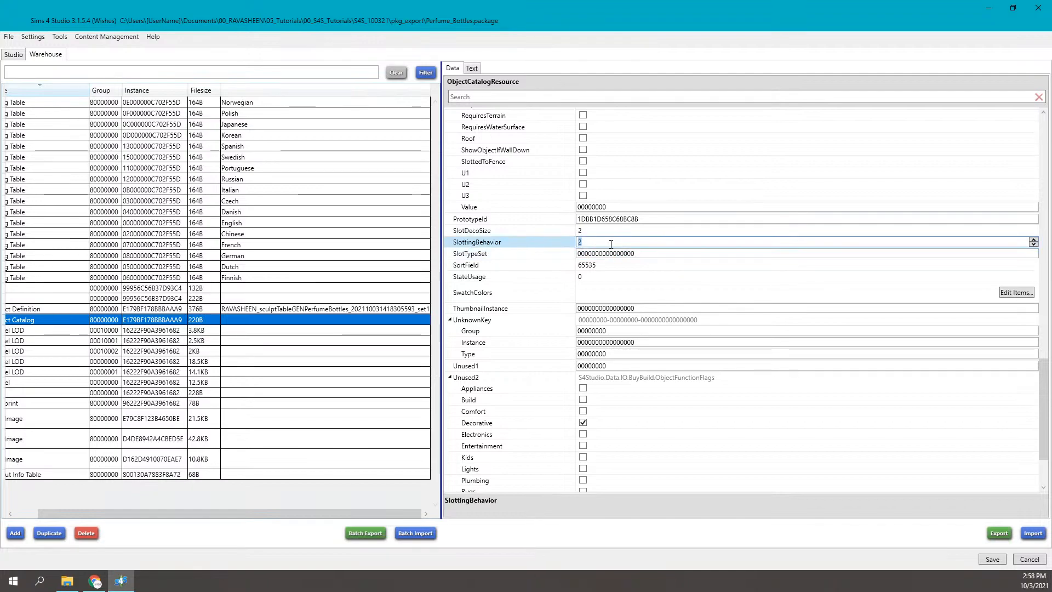
{"action": "left_click", "coordinate": [615, 253]}
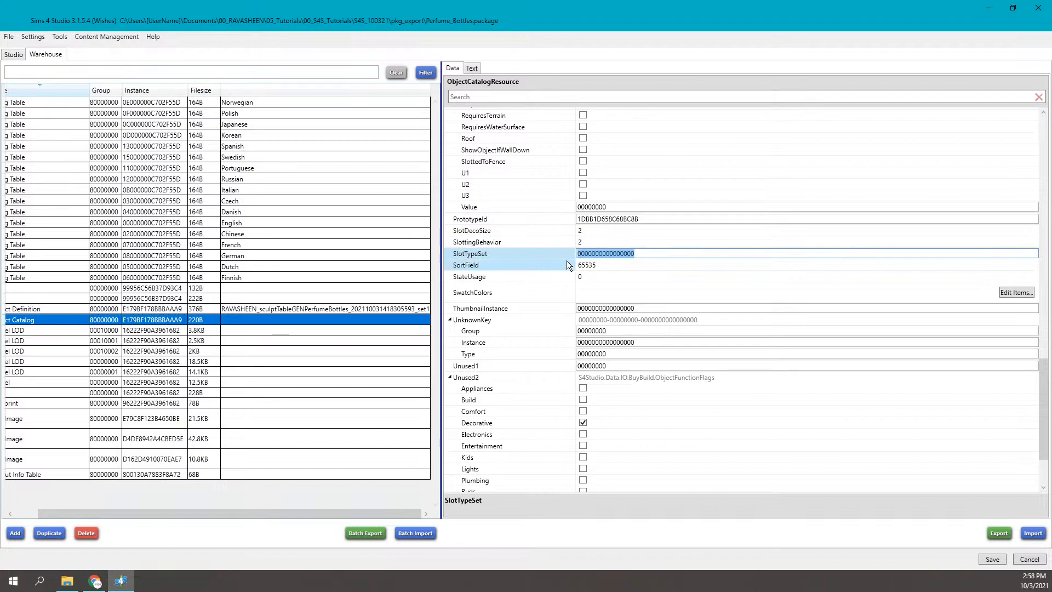
{"action": "left_click", "coordinate": [625, 254]}
{"action": "left_click", "coordinate": [620, 243]}
{"action": "left_click", "coordinate": [643, 255]}
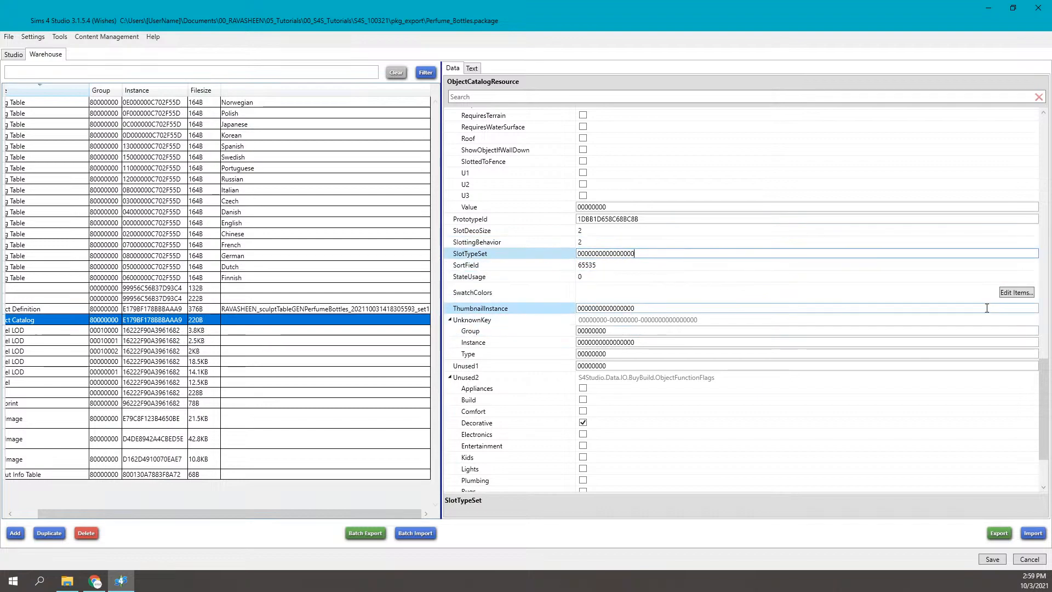
- Examine the Object Catalog's SwatchColors list without changing it, and review the function flags under Unused2
{"action": "left_click", "coordinate": [1017, 292]}
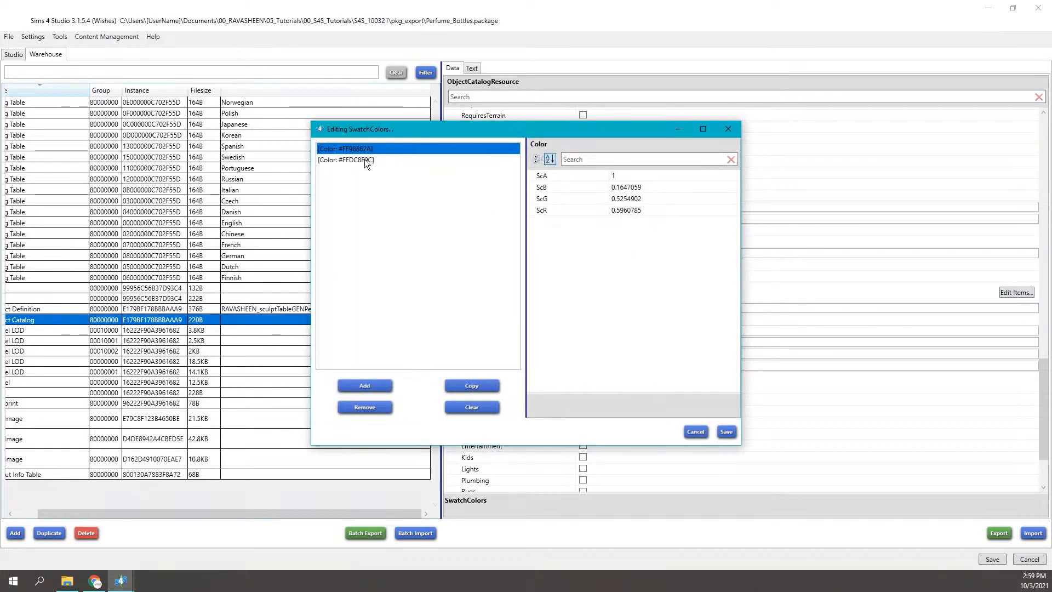
{"action": "left_click", "coordinate": [728, 129]}
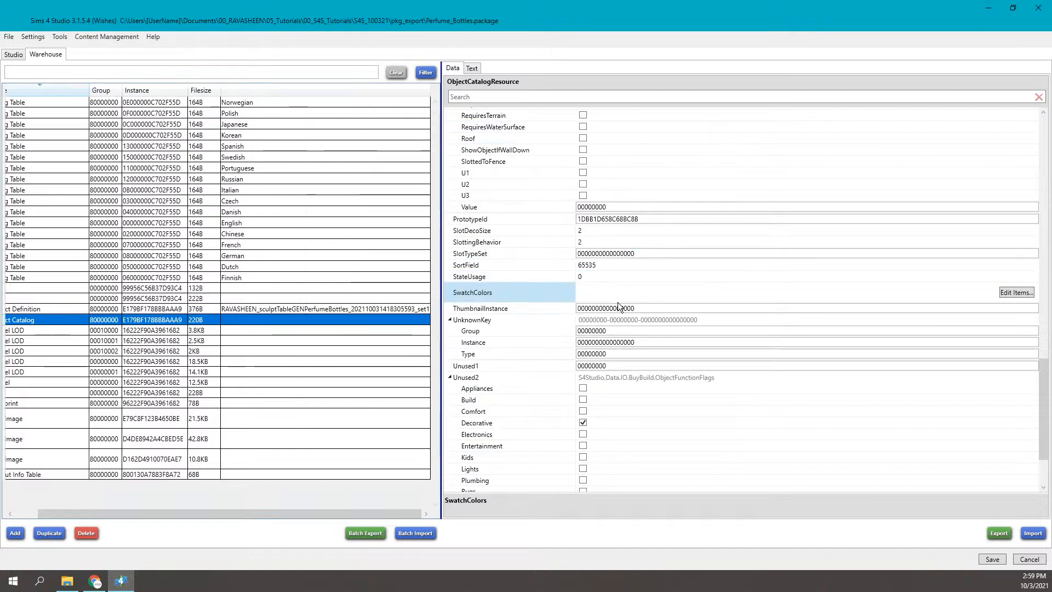
{"action": "scroll", "coordinate": [620, 307], "scroll_direction": "down", "scroll_amount": 3}
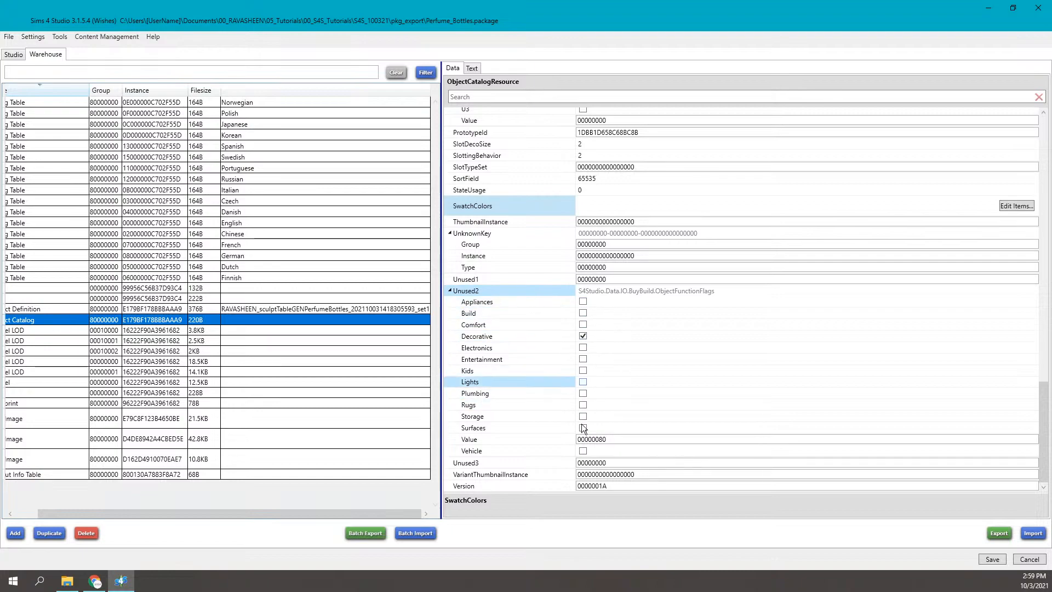
{"action": "scroll", "coordinate": [658, 396], "scroll_direction": "up", "scroll_amount": 3}
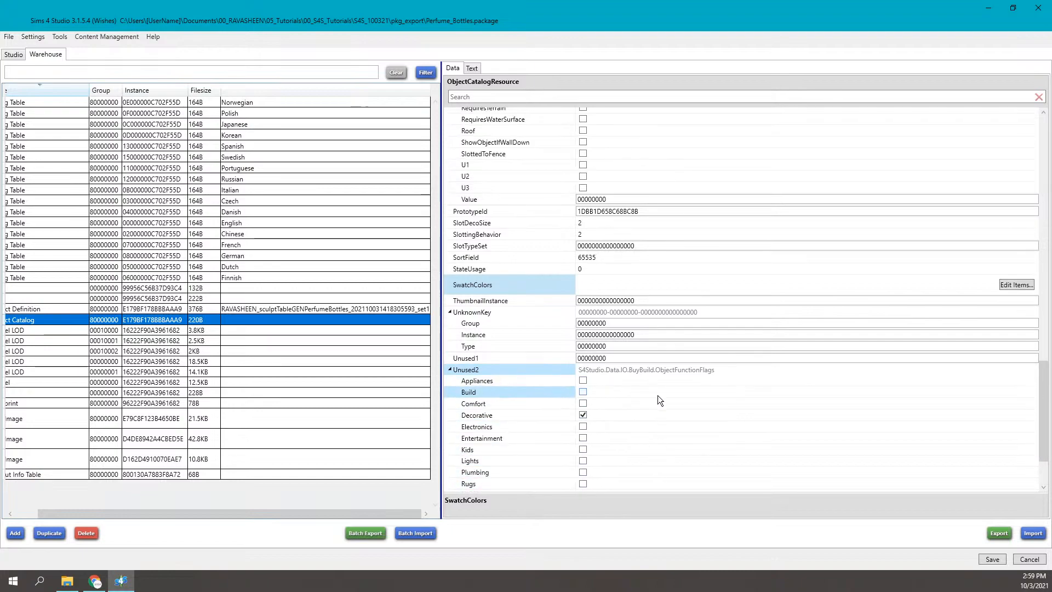
{"action": "scroll", "coordinate": [658, 396], "scroll_direction": "up", "scroll_amount": 15}
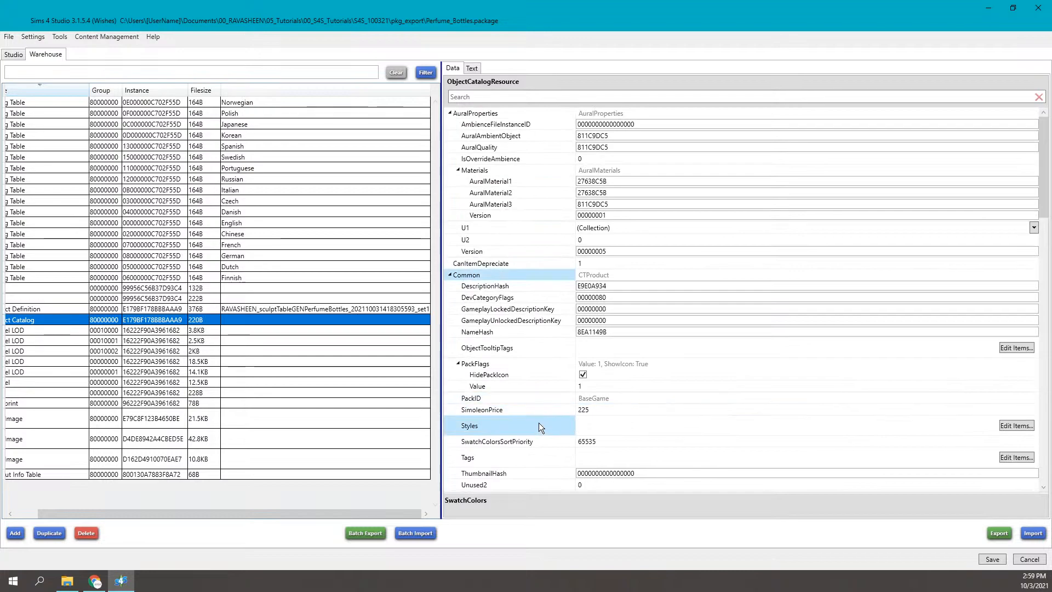
{"action": "left_click_drag", "start_coordinate": [277, 518], "coordinate": [177, 510]}
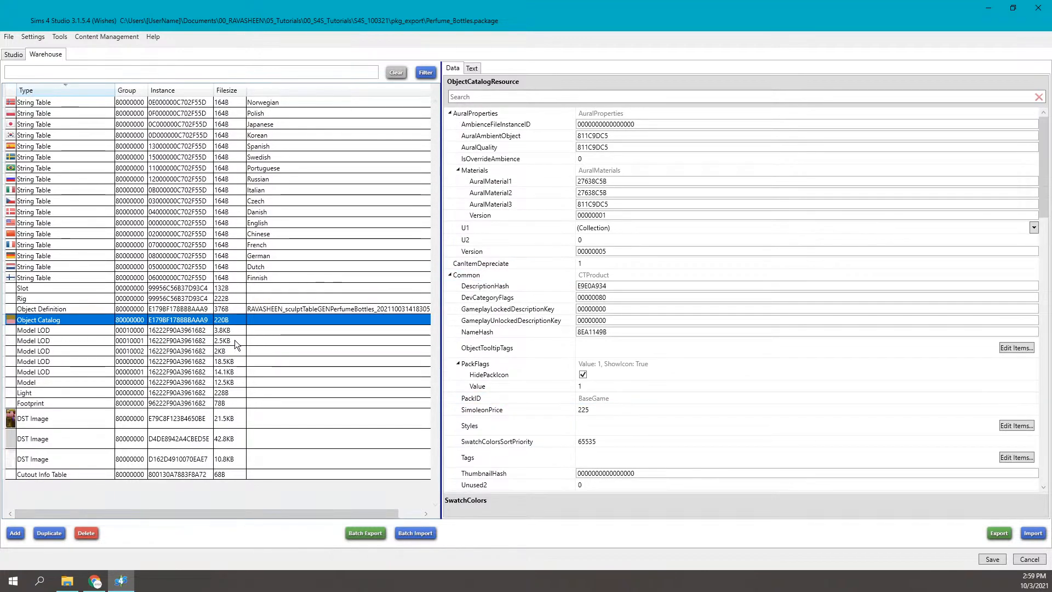
- Review the Object Definition, and check the Object Catalog's DevCategoryFlags, ObjectTooltipTags and Tags without editing them
{"action": "left_click", "coordinate": [256, 307]}
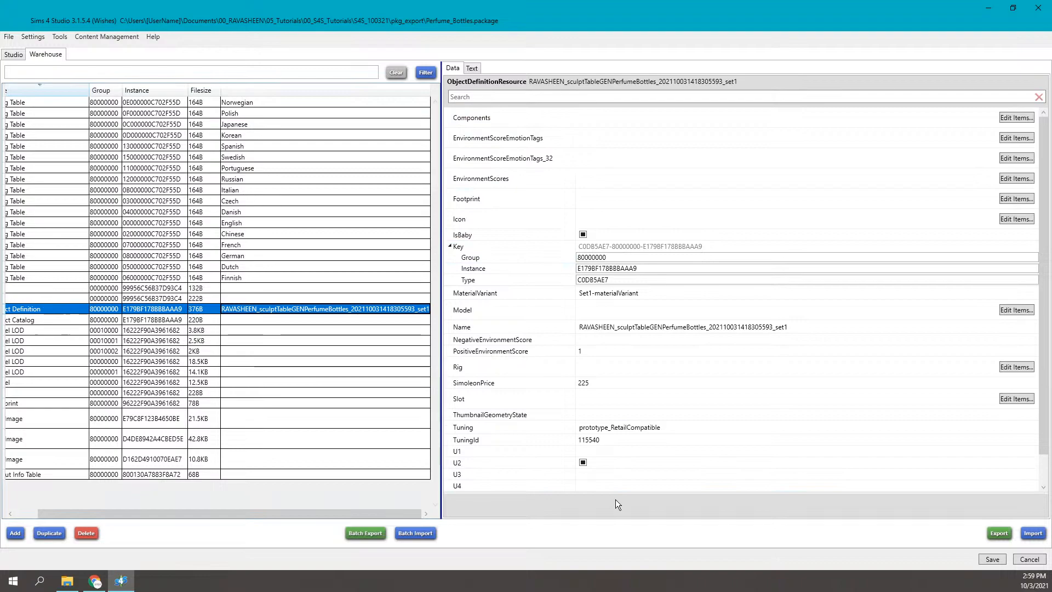
{"action": "left_click", "coordinate": [255, 320]}
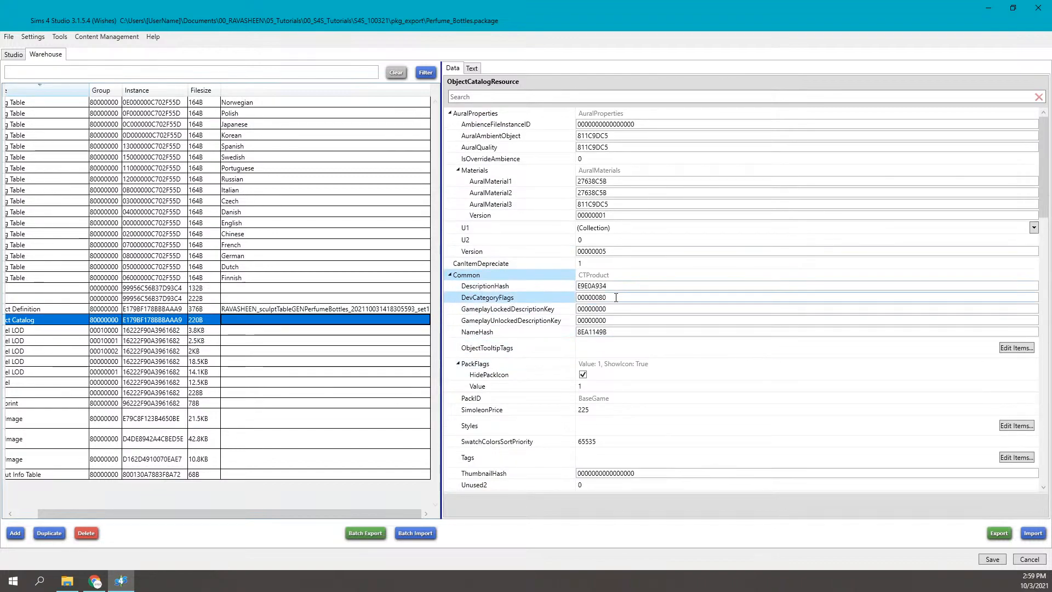
{"action": "left_click", "coordinate": [560, 298]}
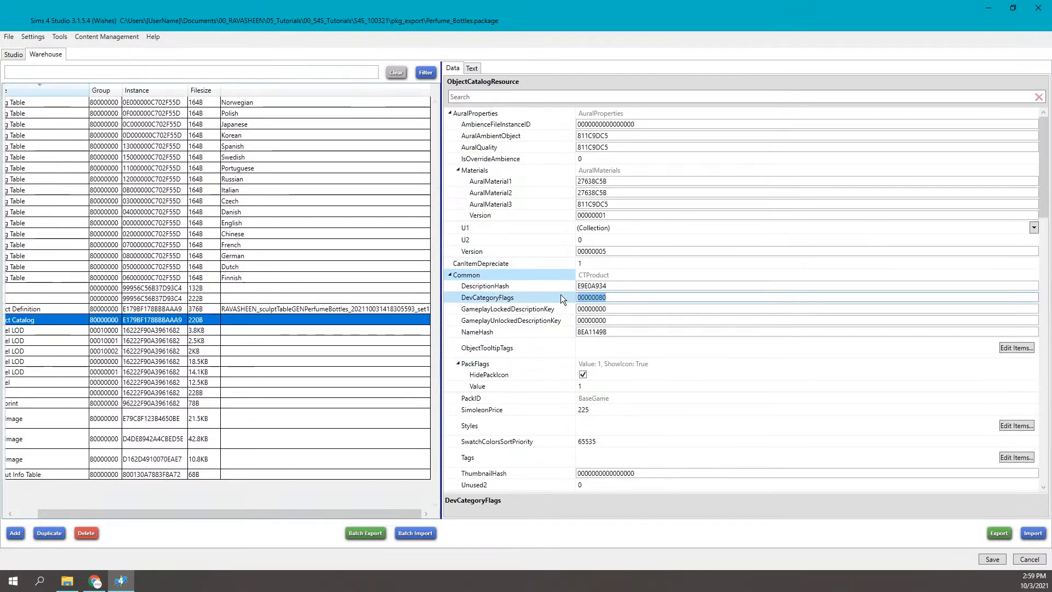
{"action": "left_click", "coordinate": [1028, 349]}
{"action": "left_click", "coordinate": [728, 130]}
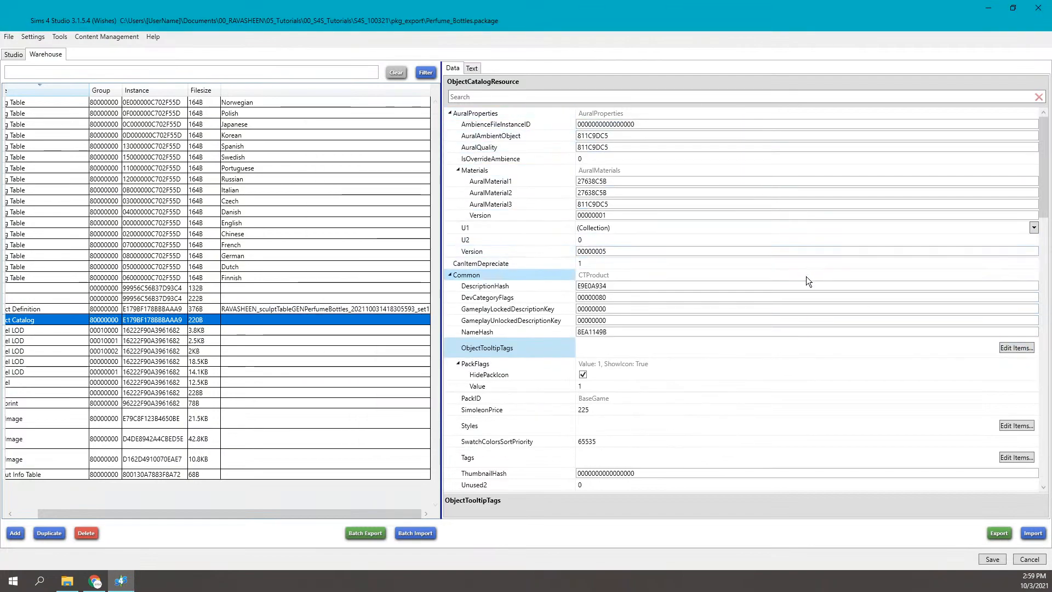
{"action": "scroll", "coordinate": [805, 275], "scroll_direction": "down", "scroll_amount": 5}
{"action": "left_click", "coordinate": [1008, 326]}
{"action": "left_click", "coordinate": [736, 135]}
- Look through the Object Catalog's placement flags and slot properties
{"action": "scroll", "coordinate": [655, 323], "scroll_direction": "down", "scroll_amount": 10}
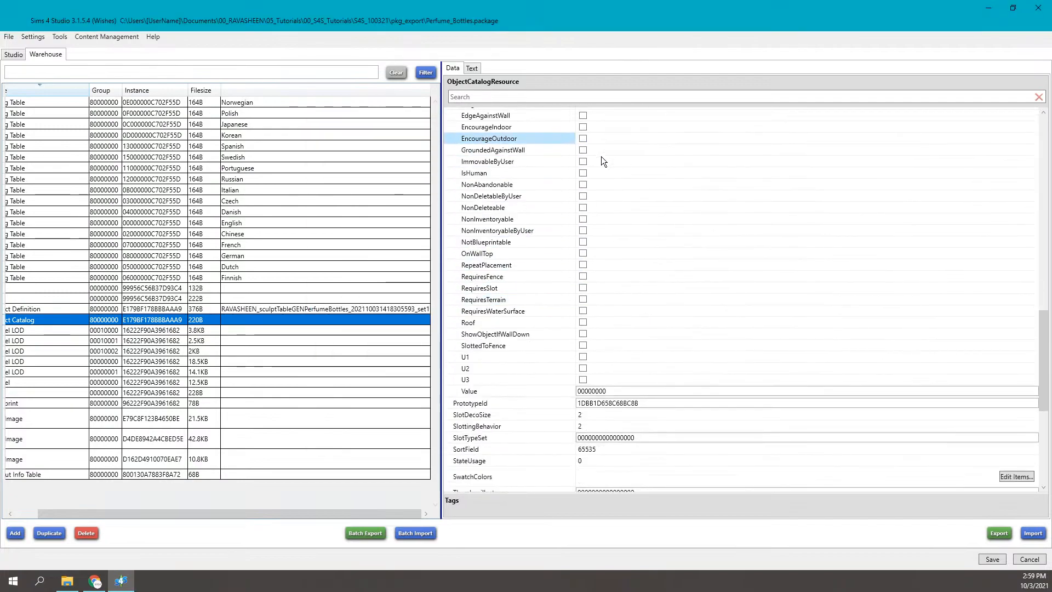
{"action": "left_click", "coordinate": [602, 426]}
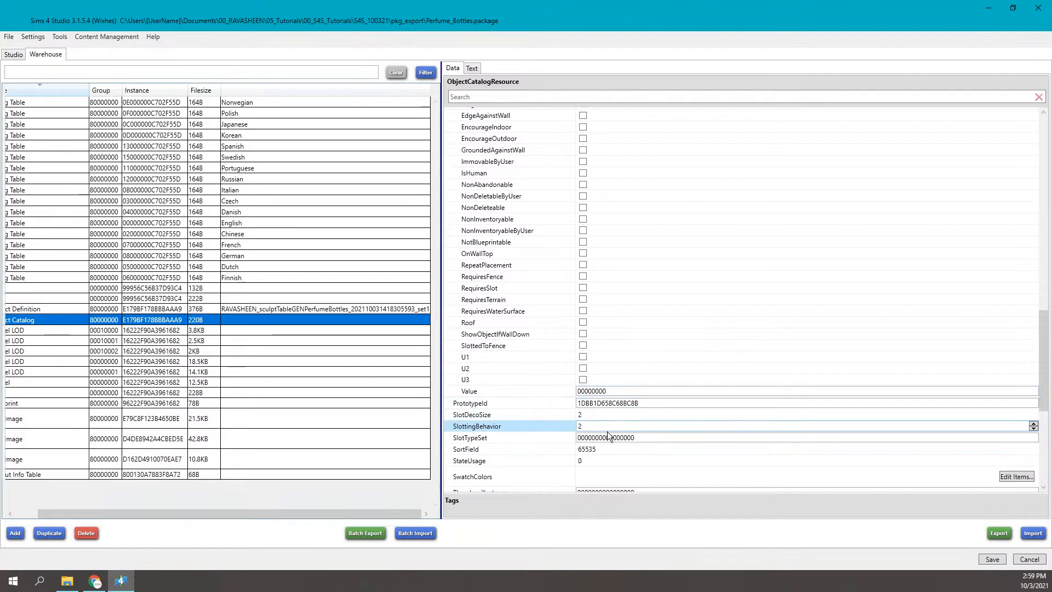
{"action": "scroll", "coordinate": [611, 439], "scroll_direction": "down", "scroll_amount": 4}
{"action": "scroll", "coordinate": [620, 445], "scroll_direction": "up", "scroll_amount": 15}
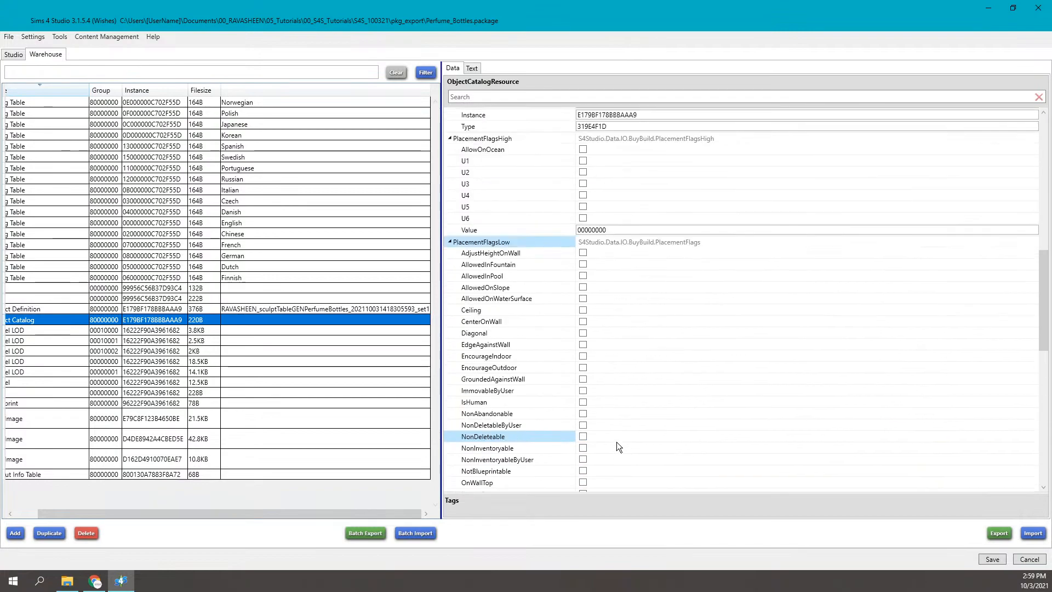
{"action": "scroll", "coordinate": [615, 442], "scroll_direction": "up", "scroll_amount": 1}
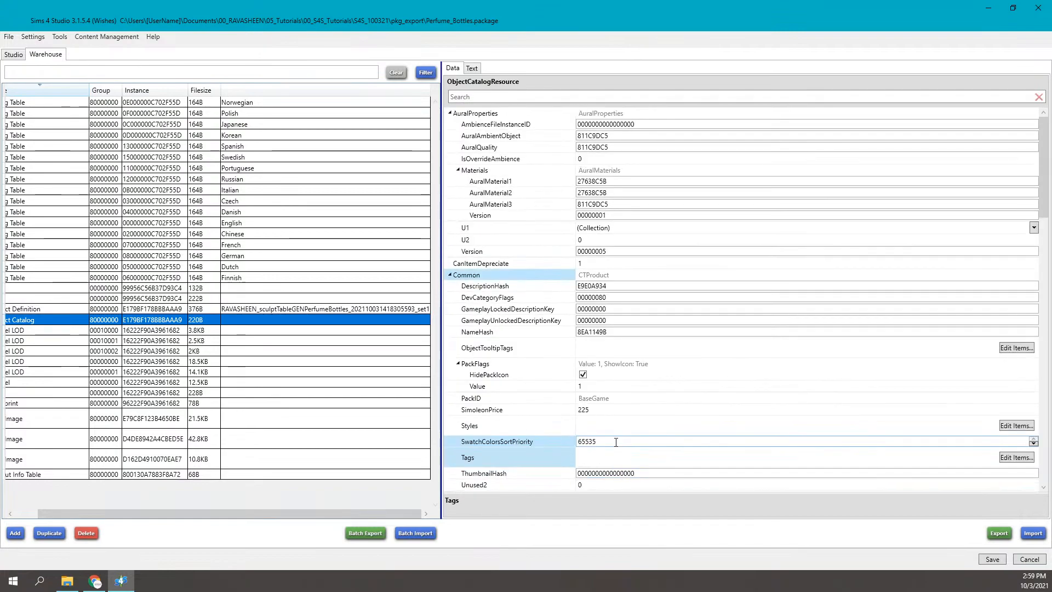
- Compare the properties of the package's Object Definition and Object Catalog entries
{"action": "left_click", "coordinate": [144, 309]}
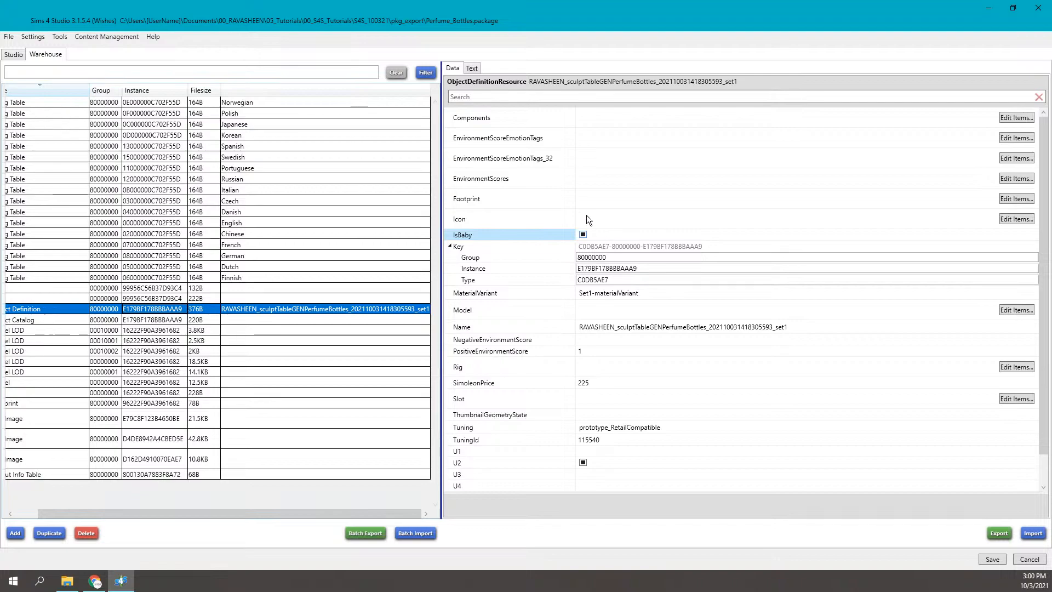
{"action": "left_click_drag", "start_coordinate": [173, 514], "coordinate": [87, 520]}
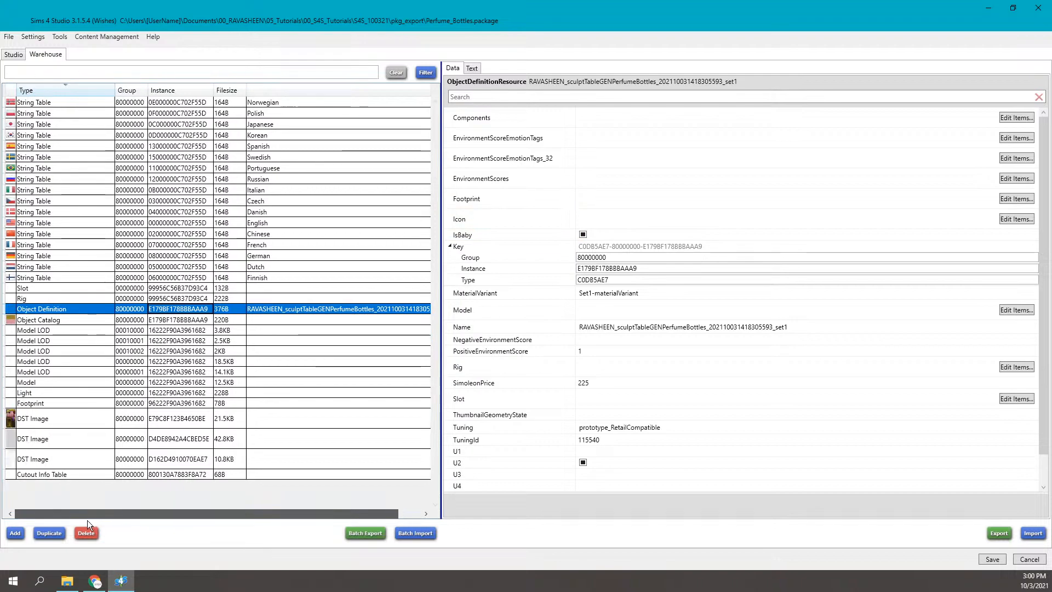
{"action": "left_click", "coordinate": [77, 316]}
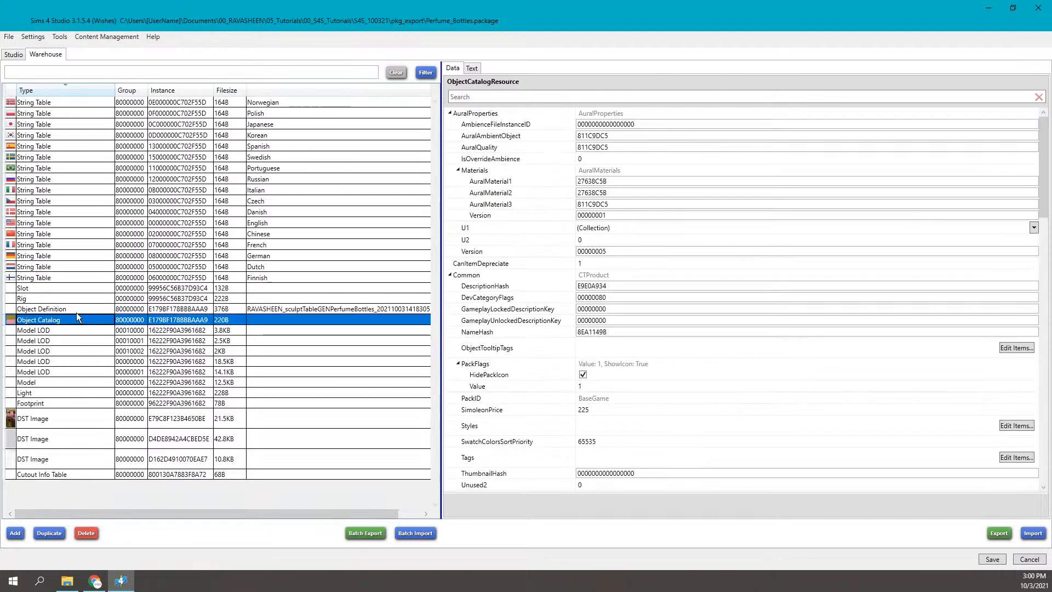
{"action": "left_click", "coordinate": [75, 311]}
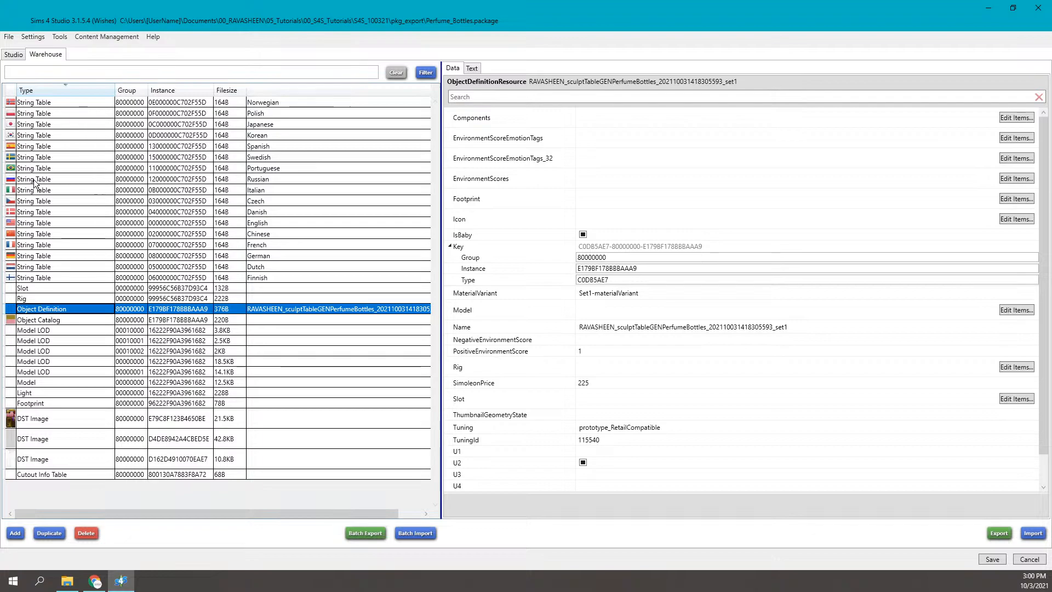
- Add a second swatch to the perfume bottles and change its second thumbnail colour from the pink to dark green
{"action": "left_click", "coordinate": [14, 55]}
{"action": "left_click", "coordinate": [1020, 73]}
{"action": "left_click", "coordinate": [740, 113]}
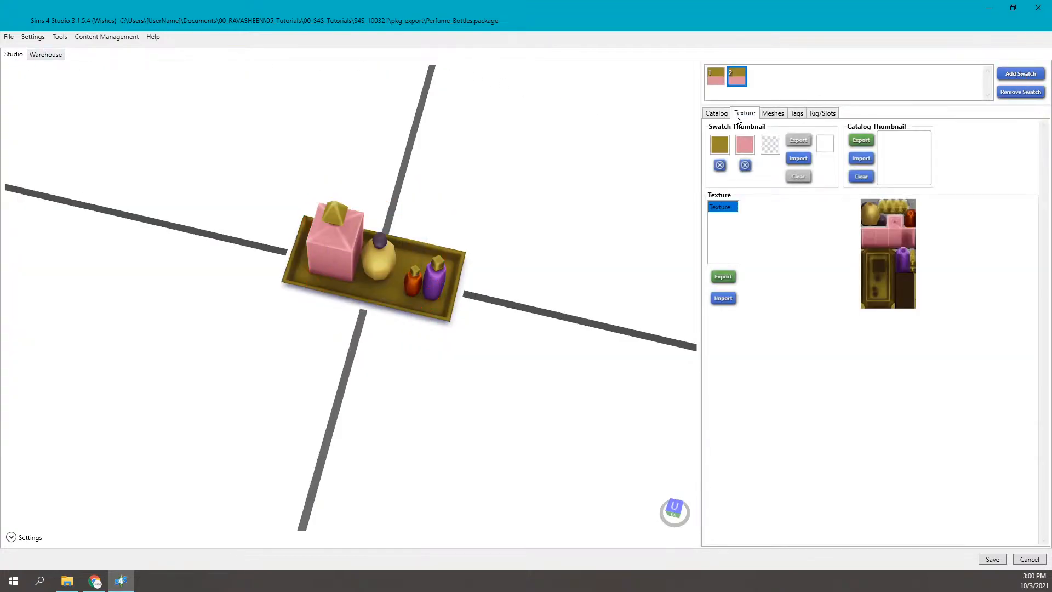
{"action": "left_click", "coordinate": [745, 144]}
{"action": "left_click", "coordinate": [859, 183]}
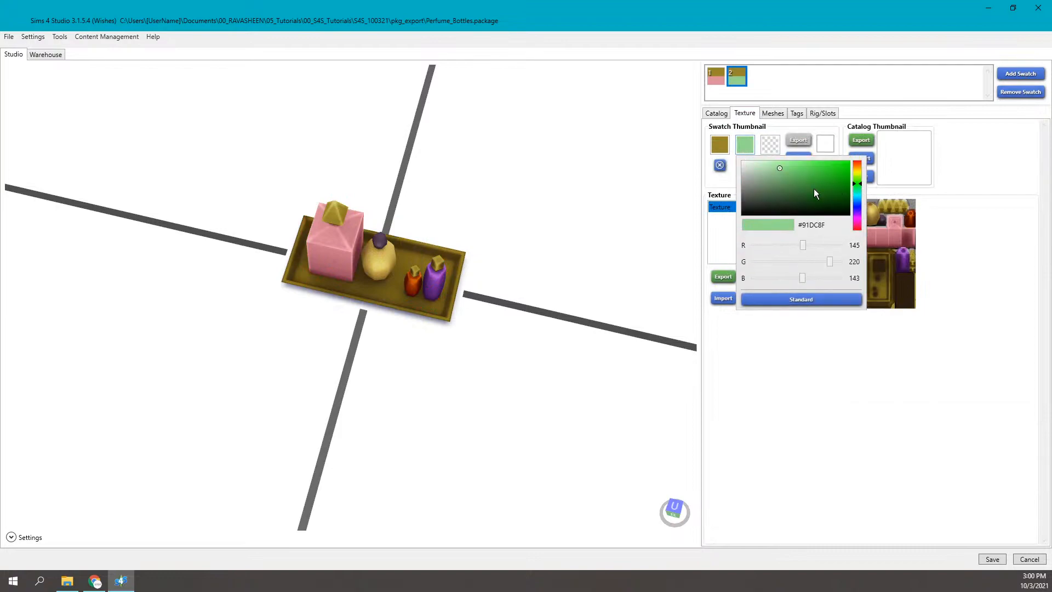
{"action": "left_click", "coordinate": [814, 189]}
- Set the first thumbnail colour of the new swatch to bright pink
{"action": "left_click", "coordinate": [722, 149]}
{"action": "left_click", "coordinate": [806, 166]}
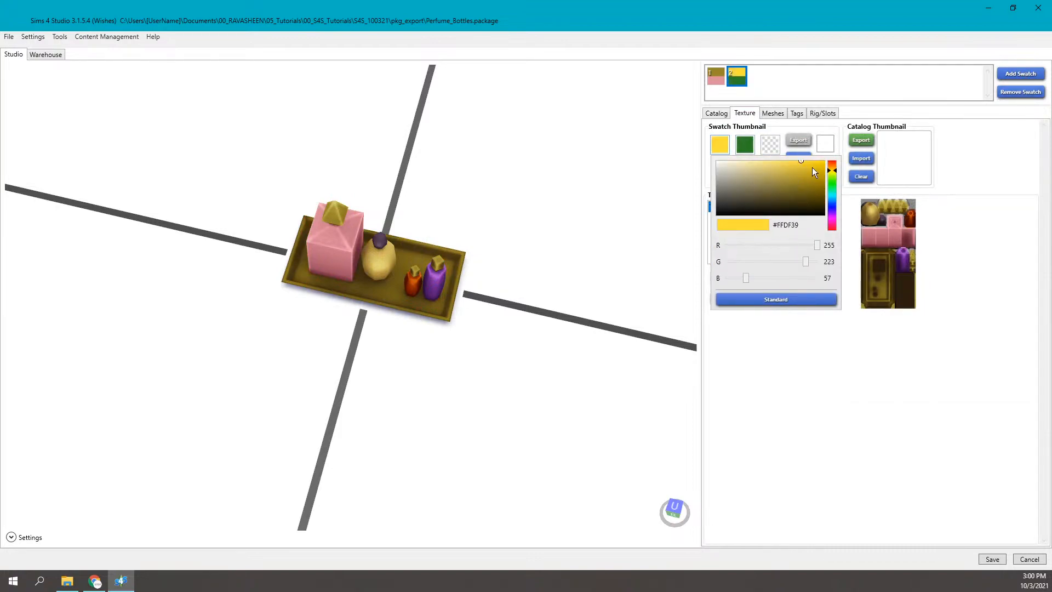
{"action": "left_click", "coordinate": [833, 163]}
{"action": "left_click", "coordinate": [771, 182]}
{"action": "left_click", "coordinate": [833, 219]}
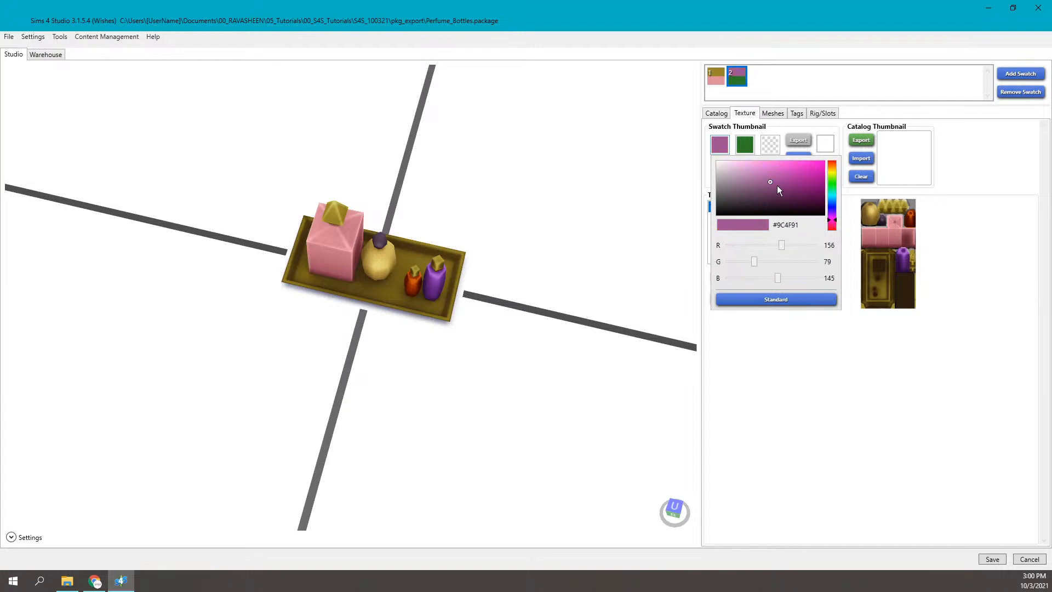
{"action": "left_click", "coordinate": [779, 188]}
{"action": "left_click", "coordinate": [786, 165]}
{"action": "left_click", "coordinate": [814, 344]}
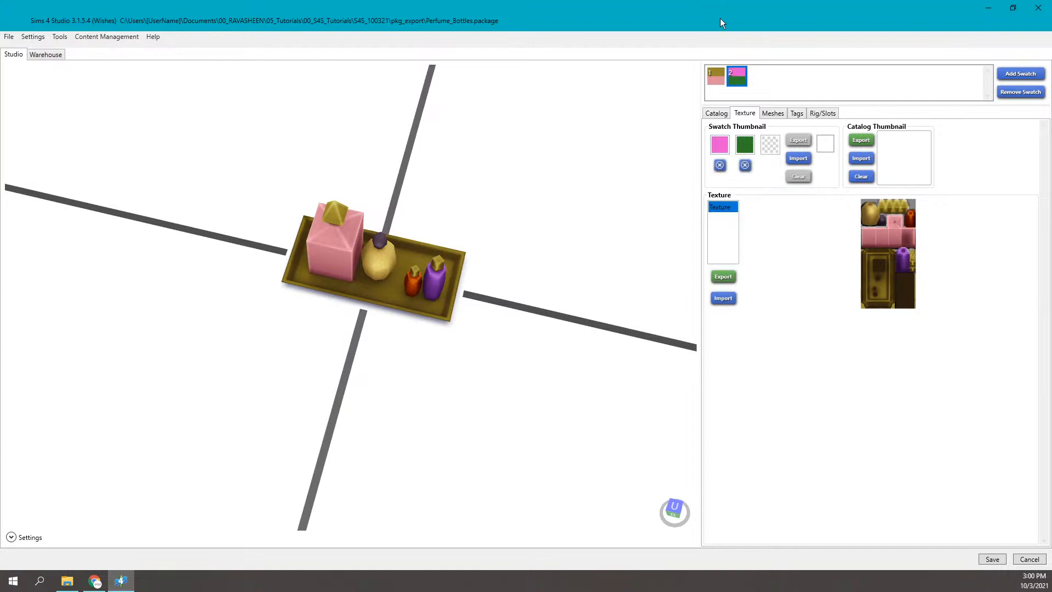
- Examine the Object Definition and Object Catalog entries in the warehouse that belong to the new second swatch
{"action": "left_click", "coordinate": [46, 56]}
{"action": "scroll", "coordinate": [52, 307], "scroll_direction": "down", "scroll_amount": 1}
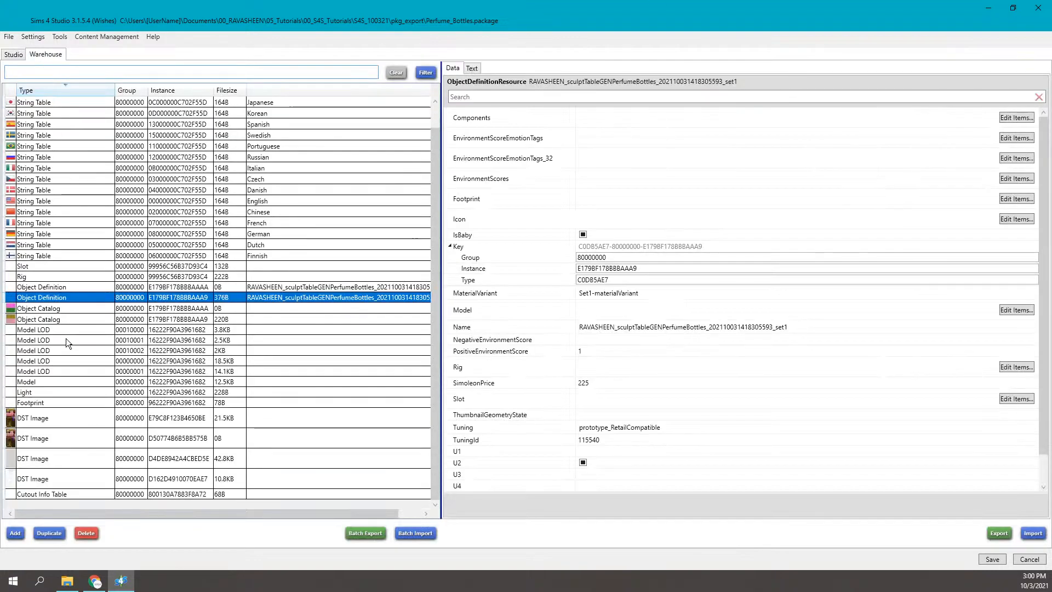
{"action": "left_click", "coordinate": [42, 310]}
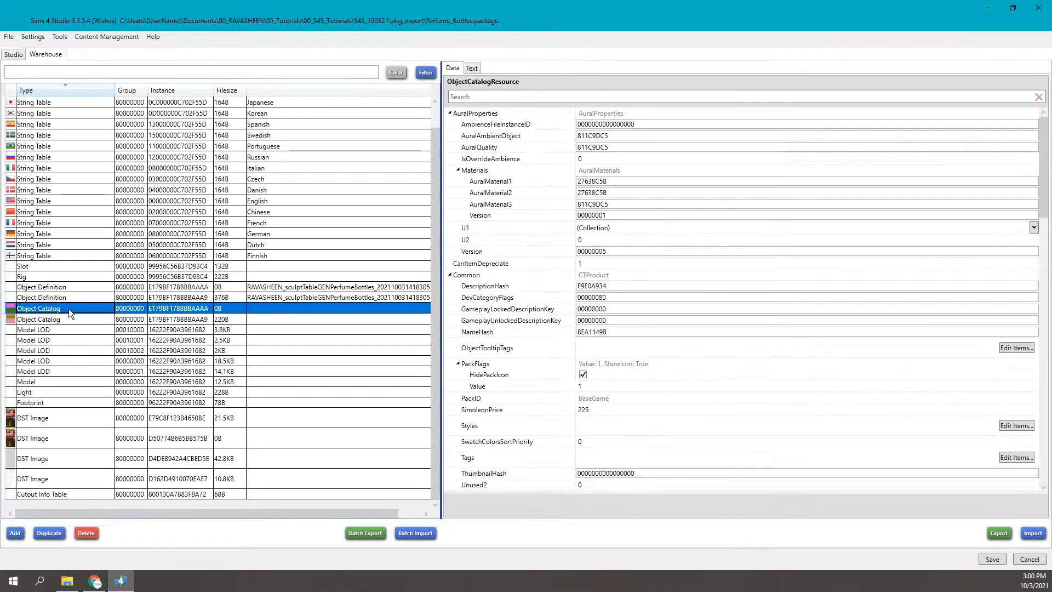
{"action": "left_click", "coordinate": [135, 288]}
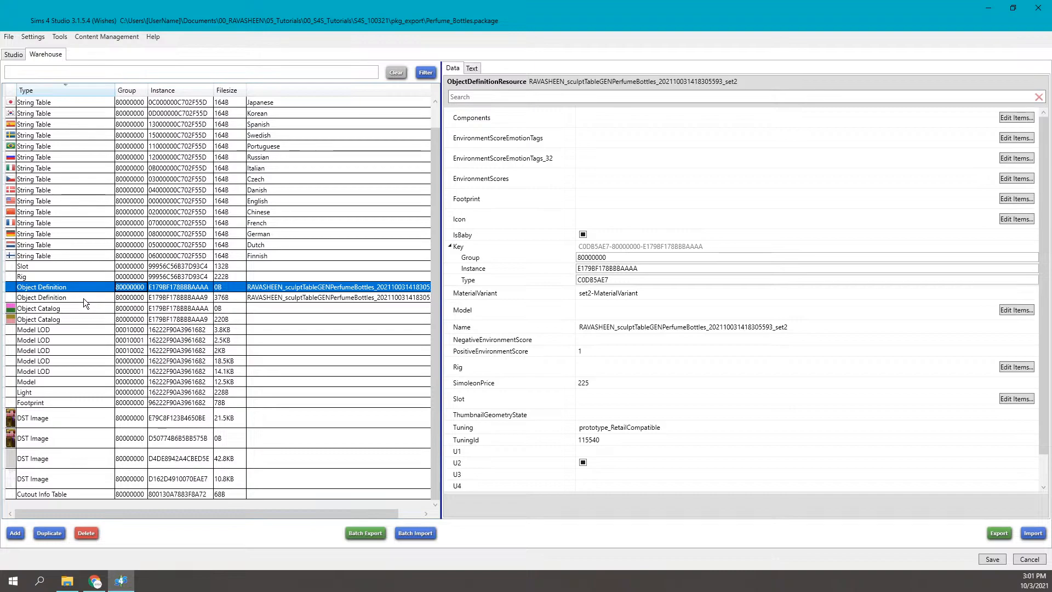
{"action": "left_click", "coordinate": [47, 308]}
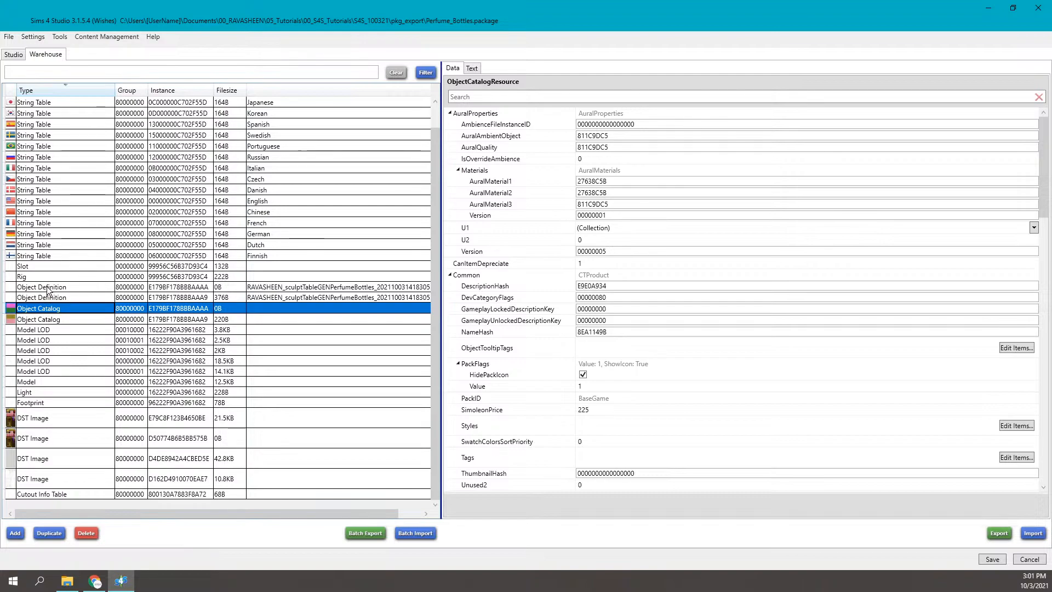
{"action": "left_click", "coordinate": [47, 287]}
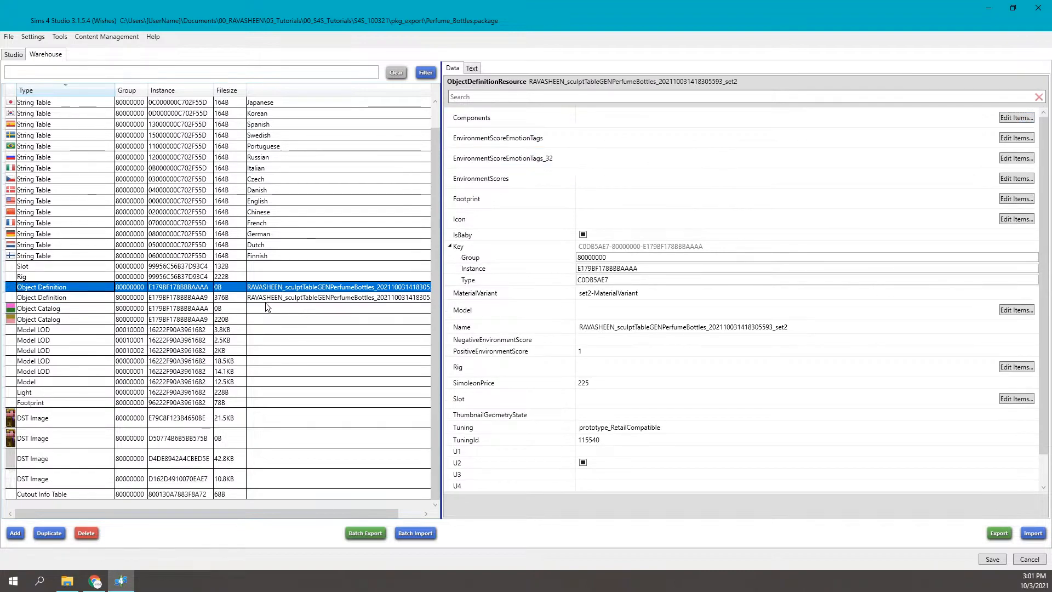
- Compare the first swatch's Object Catalog and Object Definition entries in the warehouse
{"action": "left_click", "coordinate": [248, 320]}
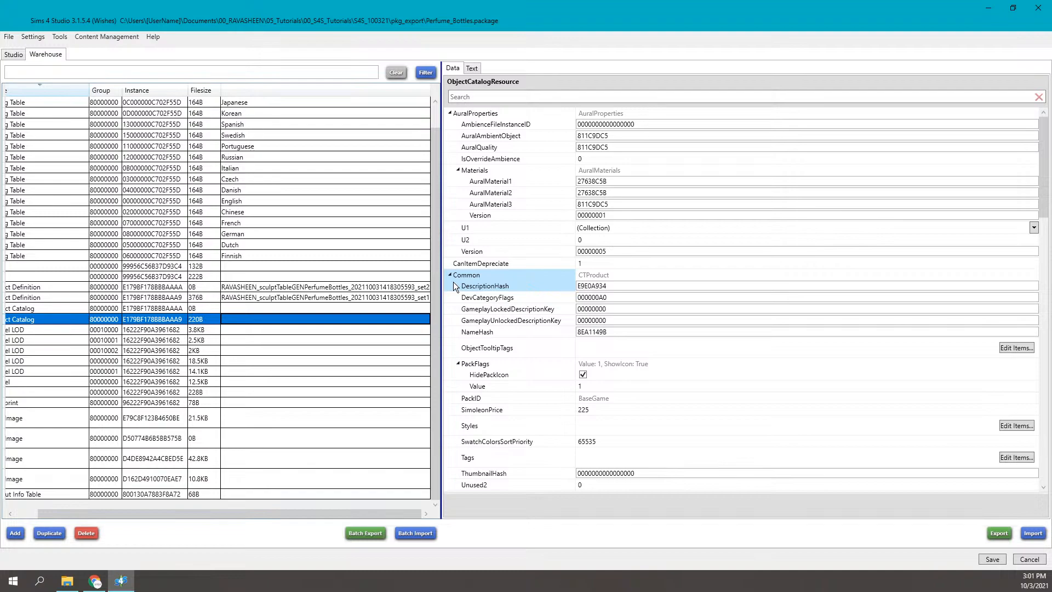
{"action": "left_click", "coordinate": [274, 300]}
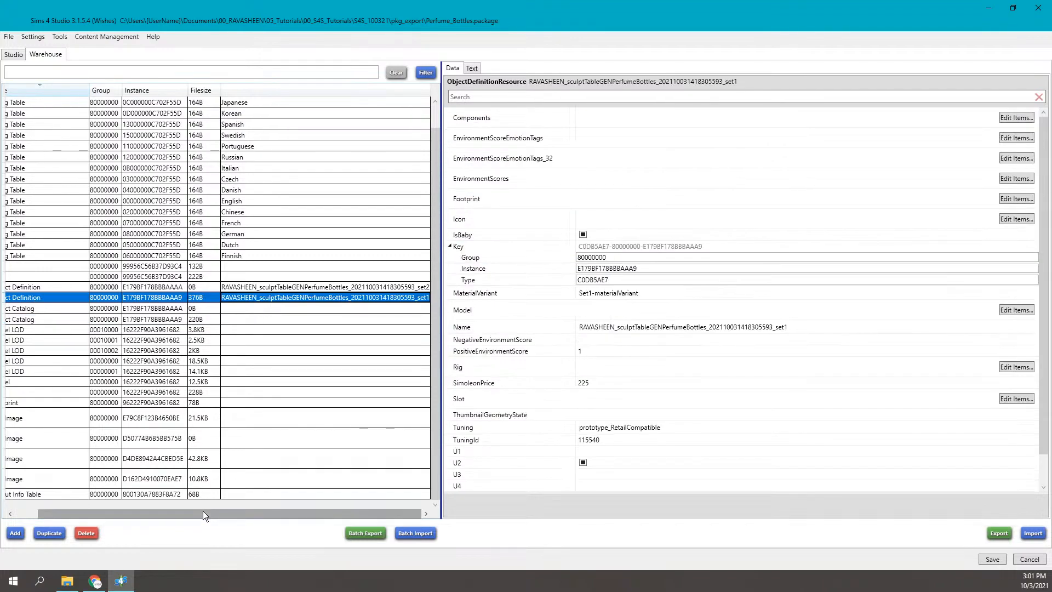
{"action": "left_click_drag", "start_coordinate": [198, 514], "coordinate": [123, 506]}
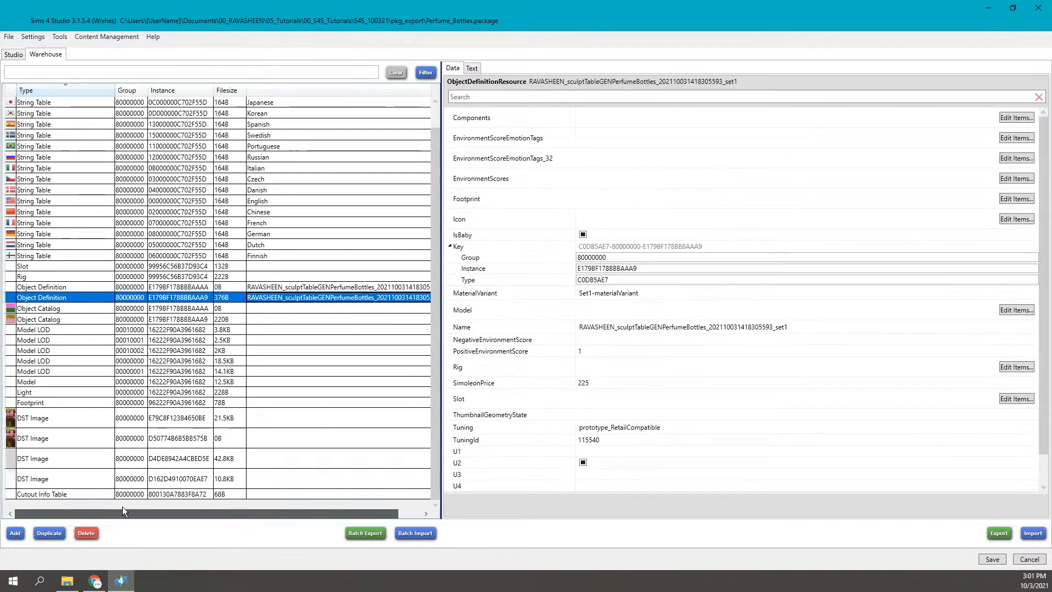
- Remove the pink and green second swatch from the perfume bottles and check the remaining Object Definition and Object Catalog entries
{"action": "left_click", "coordinate": [13, 54]}
{"action": "left_click", "coordinate": [723, 76]}
{"action": "left_click", "coordinate": [735, 75]}
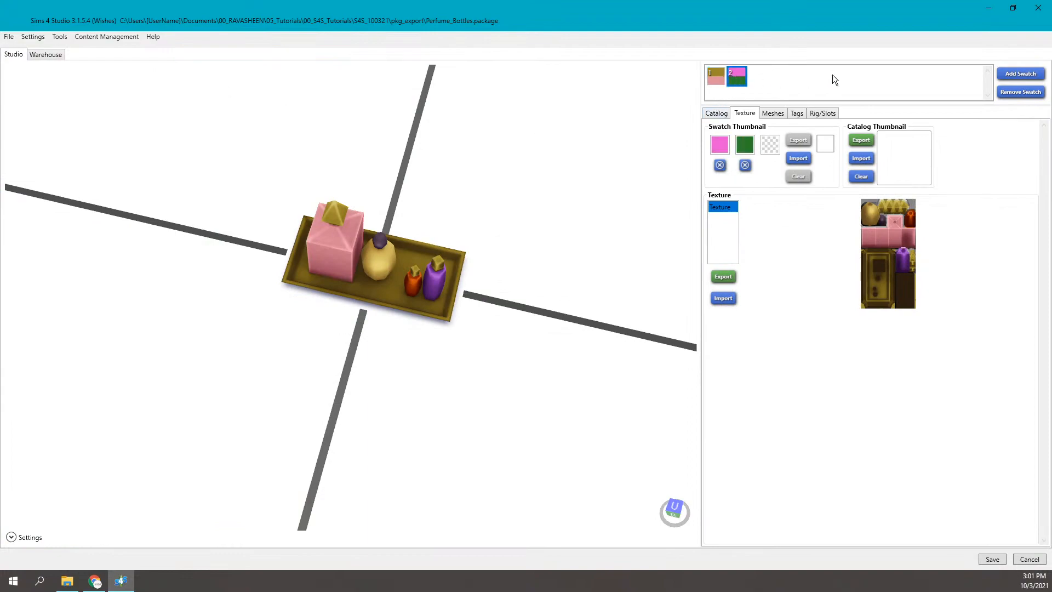
{"action": "left_click", "coordinate": [1020, 92]}
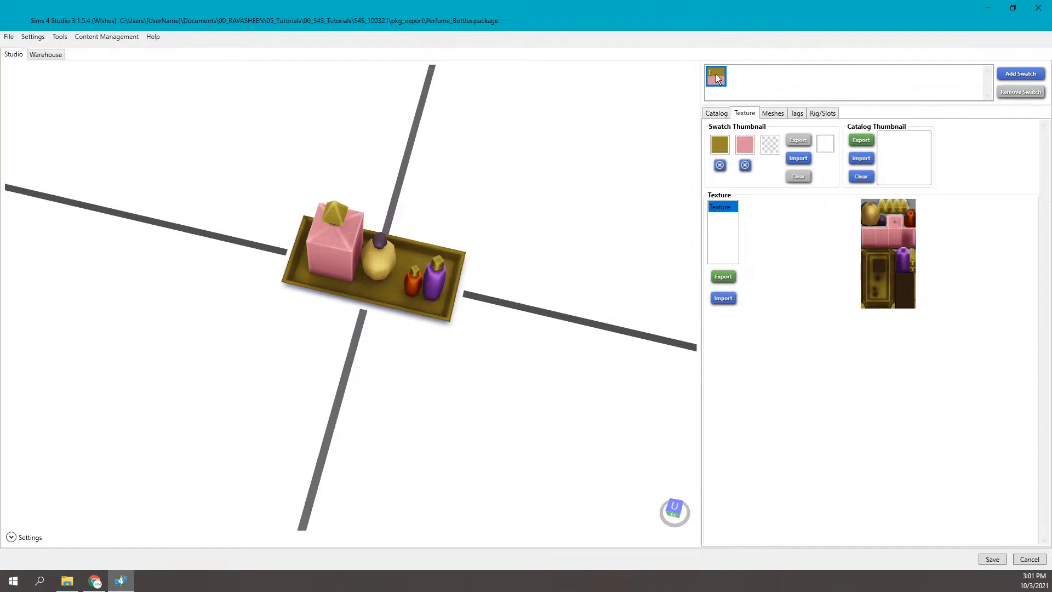
{"action": "left_click", "coordinate": [44, 56]}
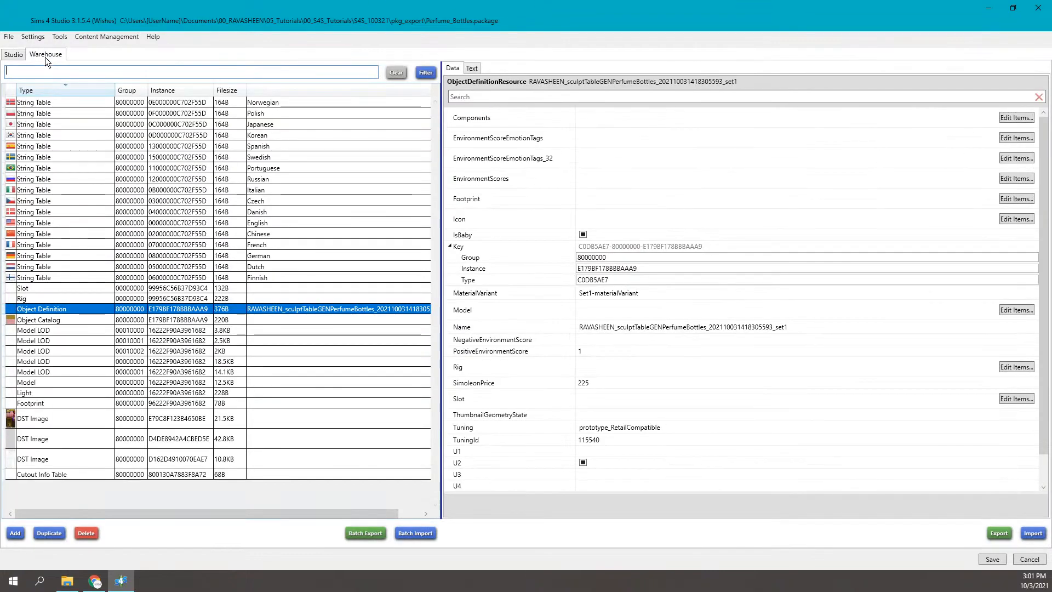
{"action": "left_click", "coordinate": [41, 316]}
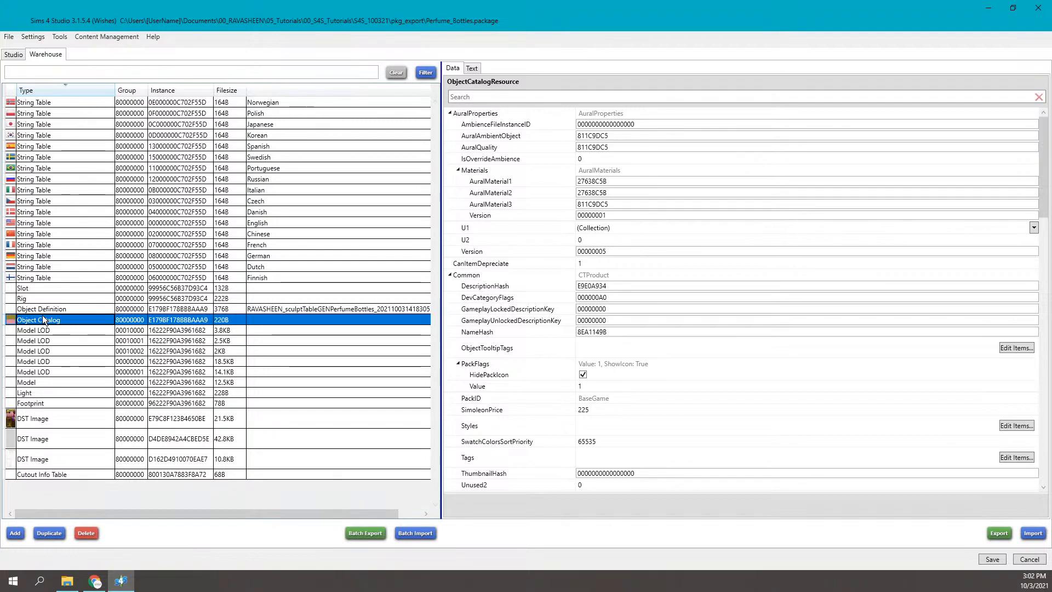
- Examine the perfume bottles' Footprint entry and select the instance value of its TemplateKey
{"action": "left_click", "coordinate": [145, 403]}
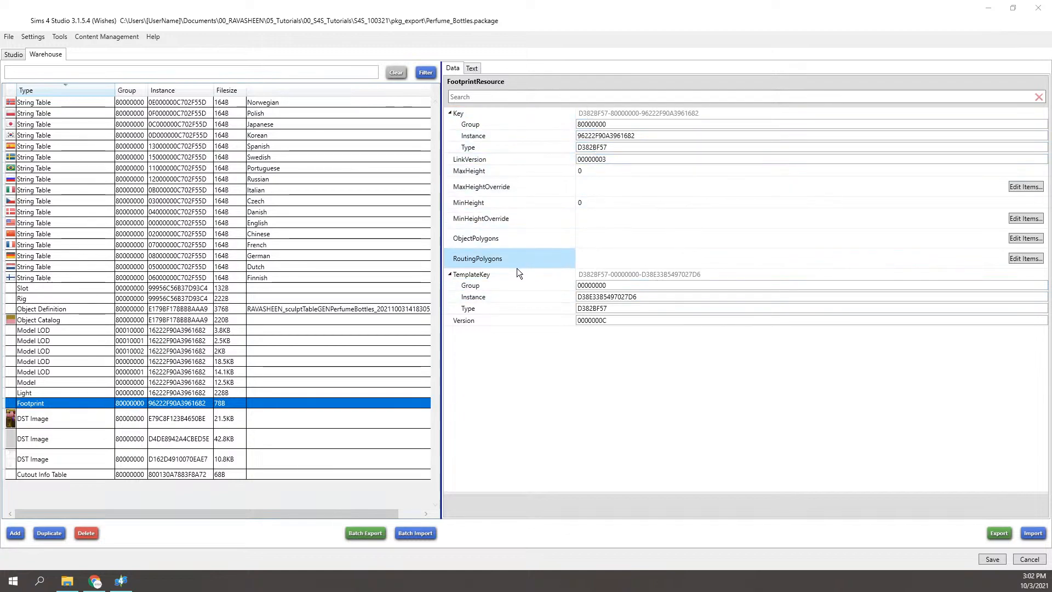
{"action": "left_click", "coordinate": [502, 273]}
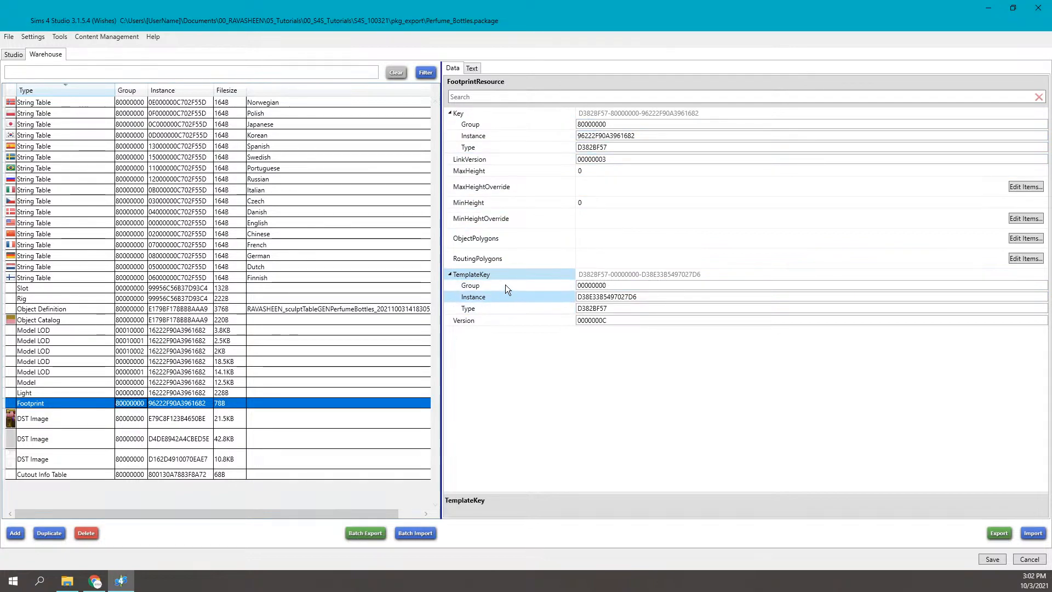
{"action": "left_click", "coordinate": [603, 296]}
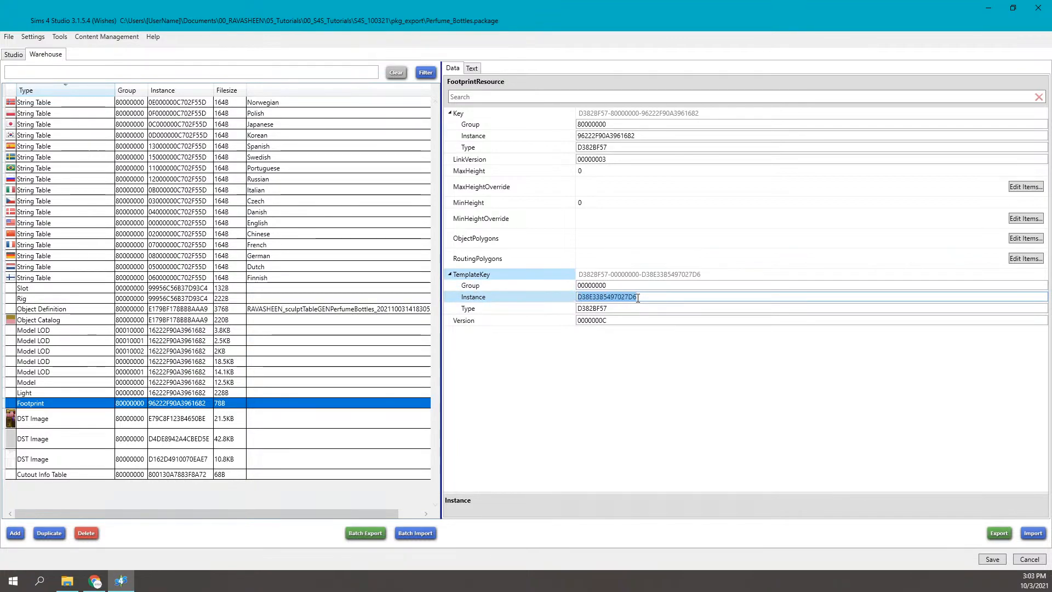
{"action": "left_click", "coordinate": [638, 298]}
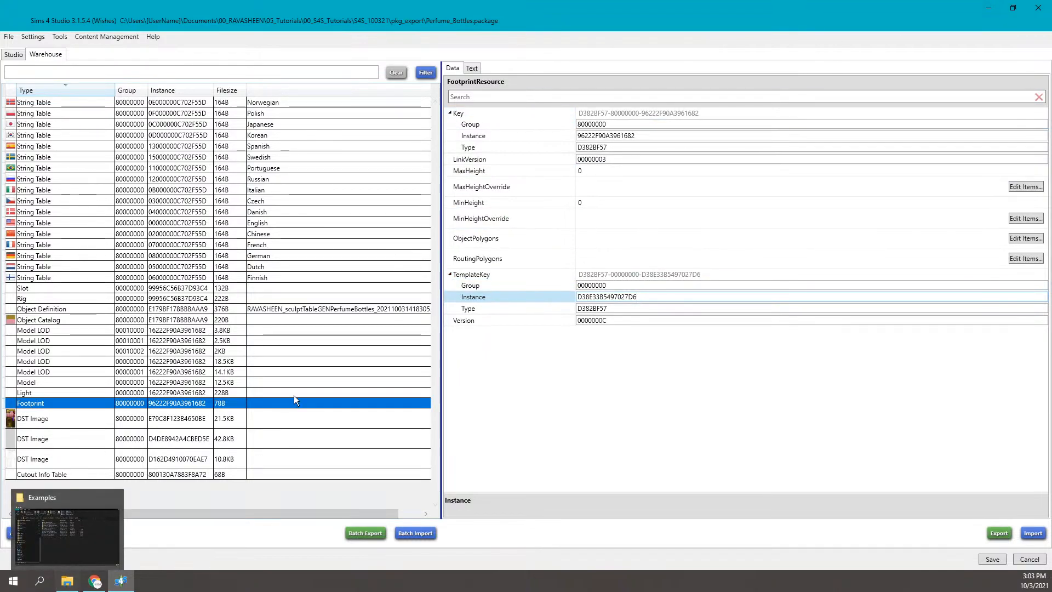
{"action": "left_click_drag", "start_coordinate": [639, 297], "coordinate": [573, 297]}
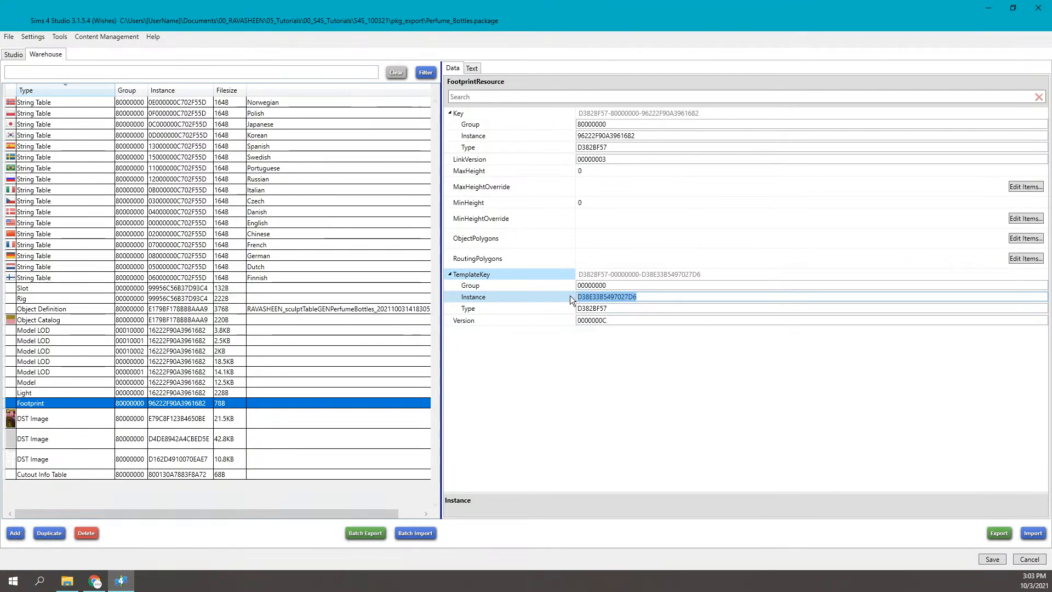
- Switch to the Examples folder in File Explorer and open Granny_Chair_Transparency.package in a maximized window
{"action": "left_click", "coordinate": [66, 584]}
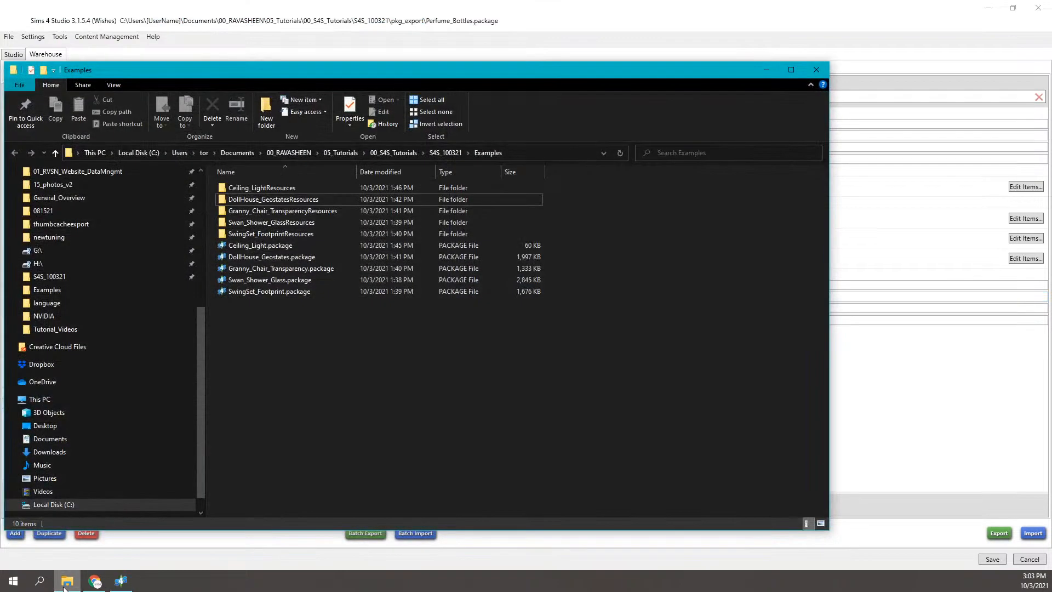
{"action": "left_click", "coordinate": [248, 258]}
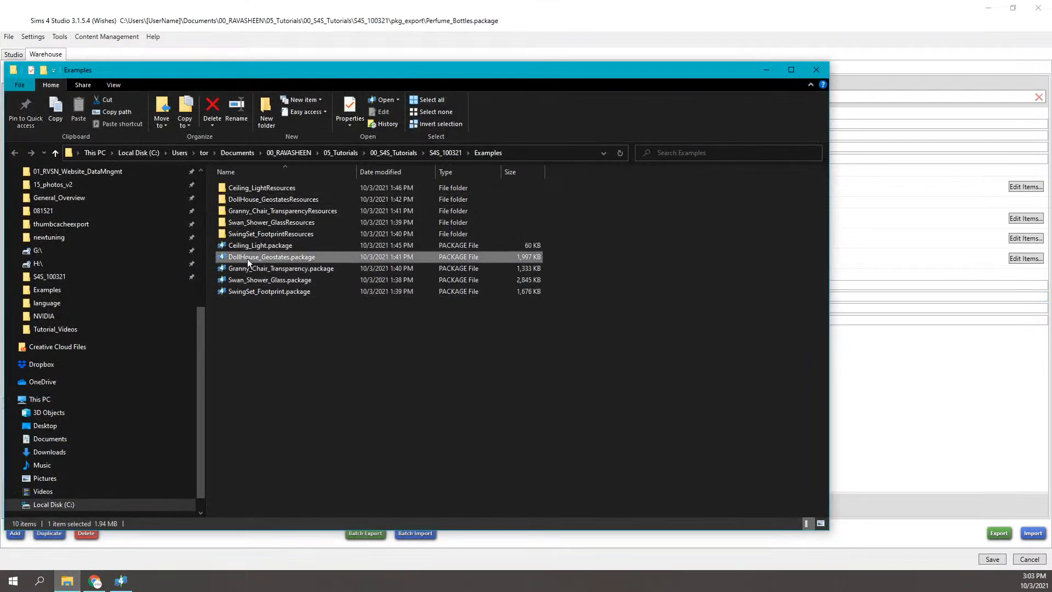
{"action": "left_click", "coordinate": [265, 267]}
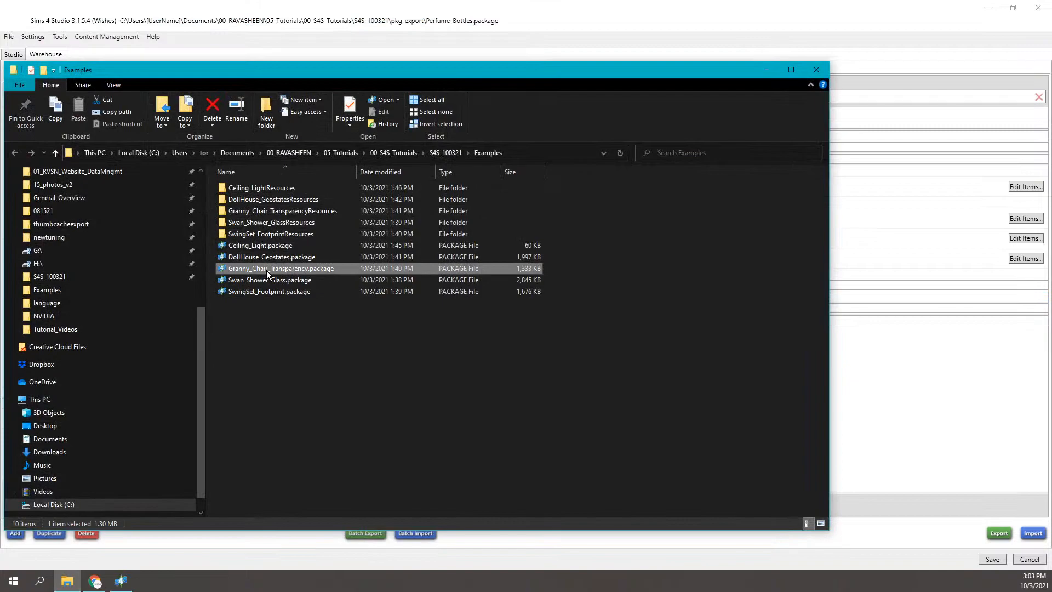
{"action": "double_click", "coordinate": [267, 269]}
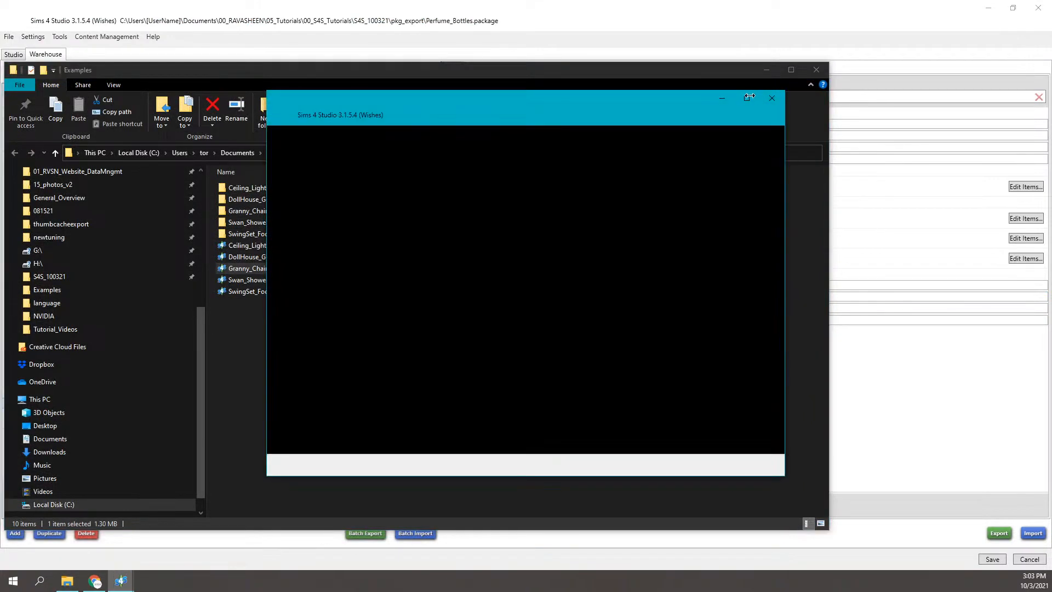
{"action": "left_click", "coordinate": [747, 101]}
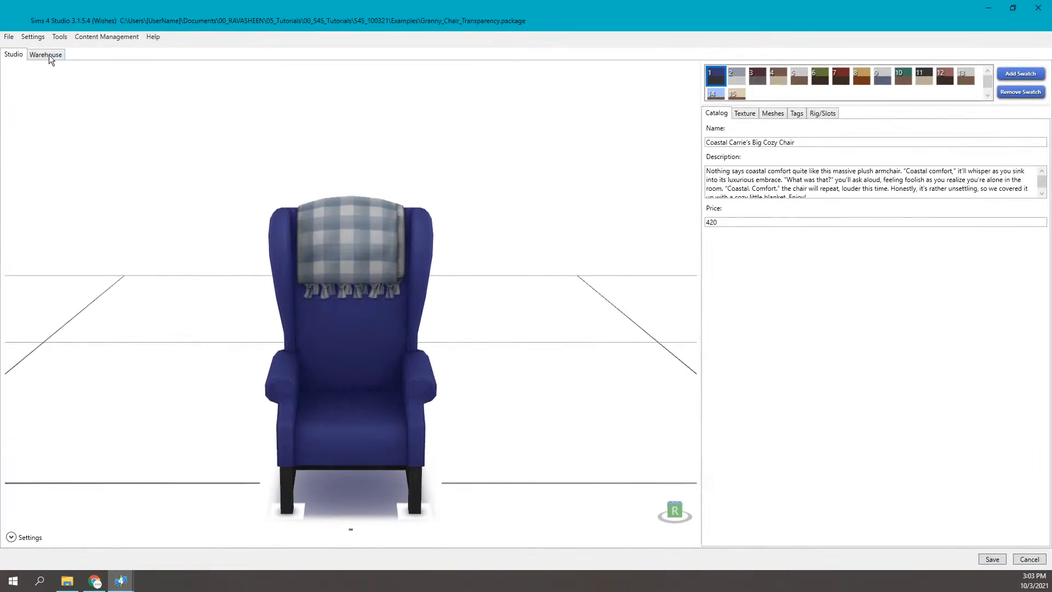
- Sort the granny chair's warehouse entries by type, examine its Footprint entry, and close the package
{"action": "left_click_drag", "start_coordinate": [268, 7], "coordinate": [409, 206]}
{"action": "left_click", "coordinate": [678, 203]}
{"action": "scroll", "coordinate": [102, 222], "scroll_direction": "down", "scroll_amount": 12}
{"action": "scroll", "coordinate": [104, 203], "scroll_direction": "up", "scroll_amount": 12}
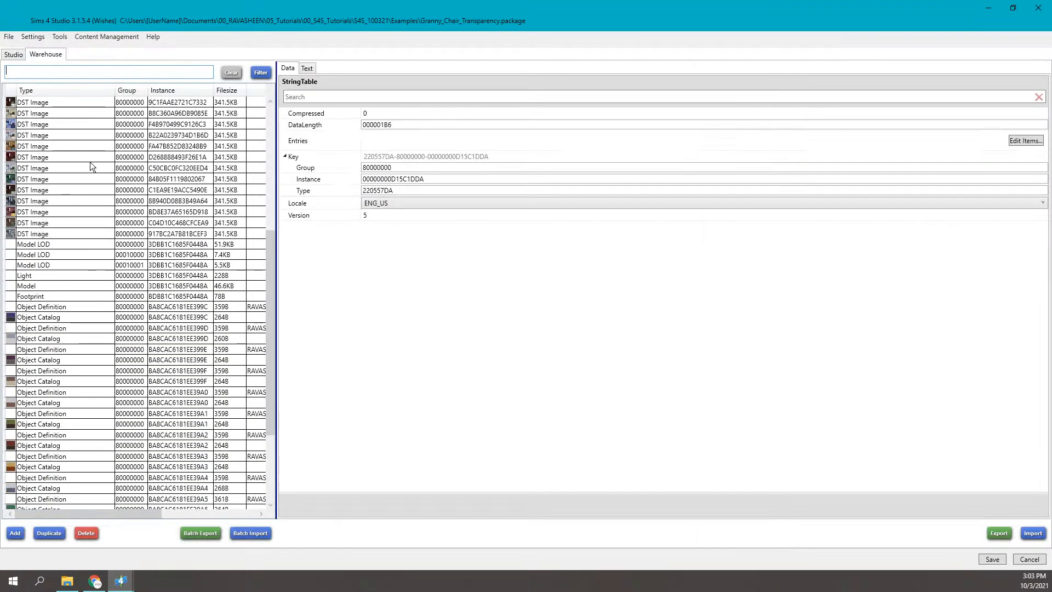
{"action": "left_click", "coordinate": [37, 87]}
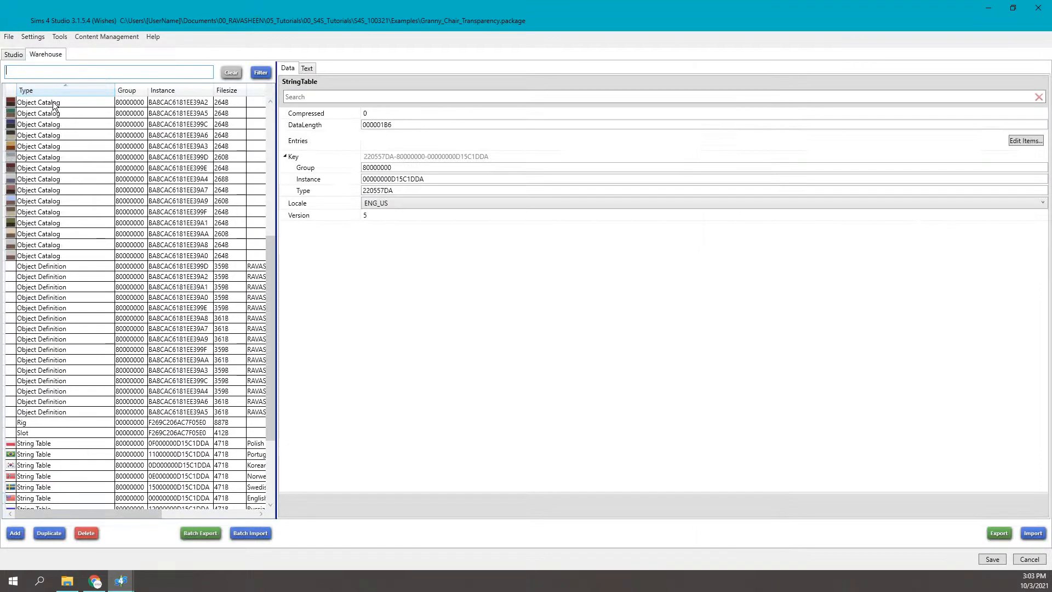
{"action": "left_click", "coordinate": [52, 90]}
{"action": "scroll", "coordinate": [74, 353], "scroll_direction": "down", "scroll_amount": 10}
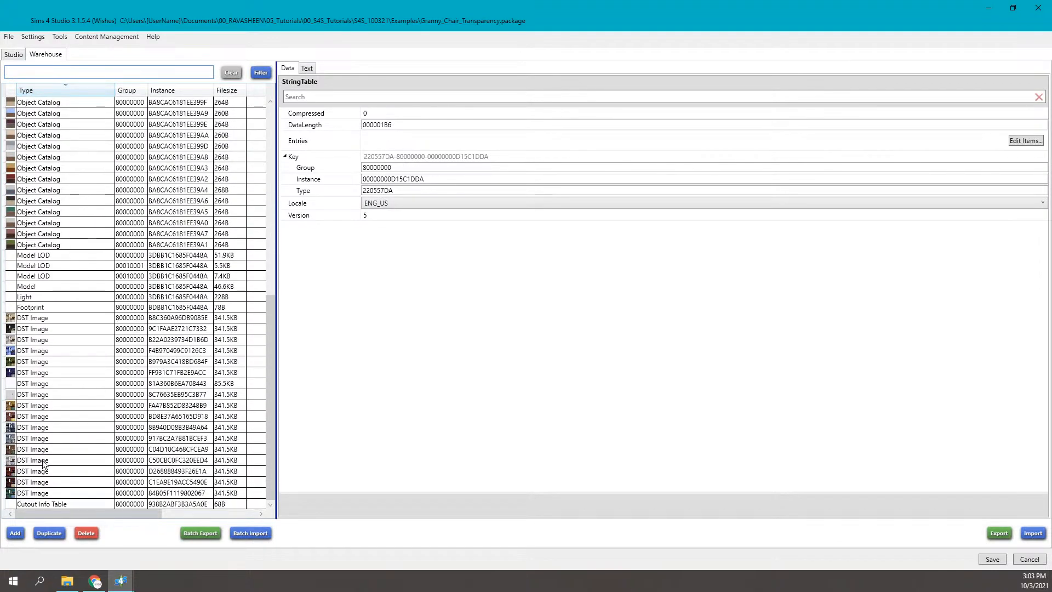
{"action": "left_click", "coordinate": [35, 307]}
{"action": "left_click", "coordinate": [464, 204]}
{"action": "double_click", "coordinate": [480, 11]}
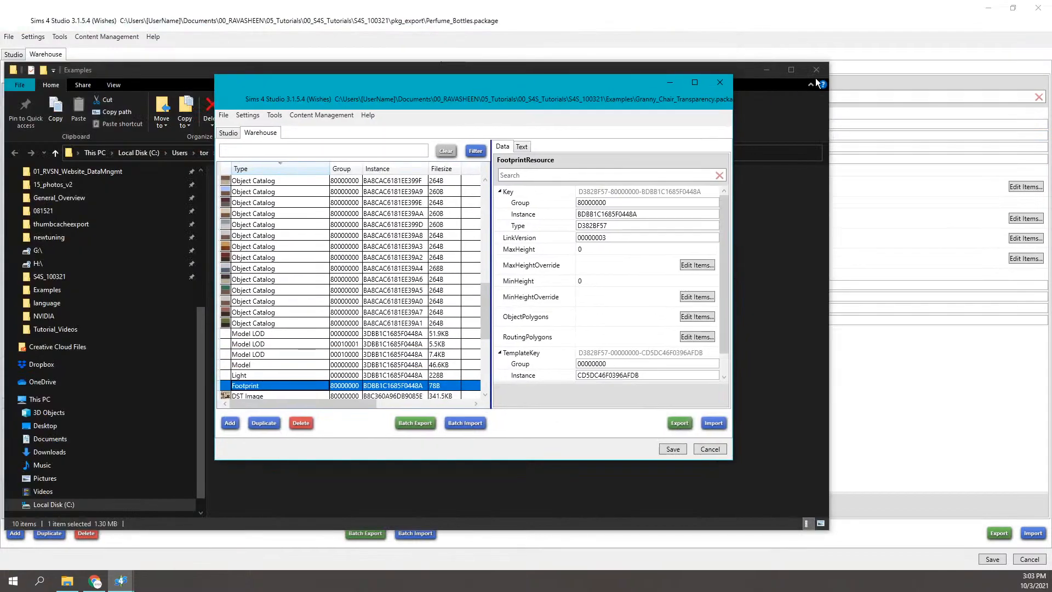
{"action": "left_click", "coordinate": [719, 83]}
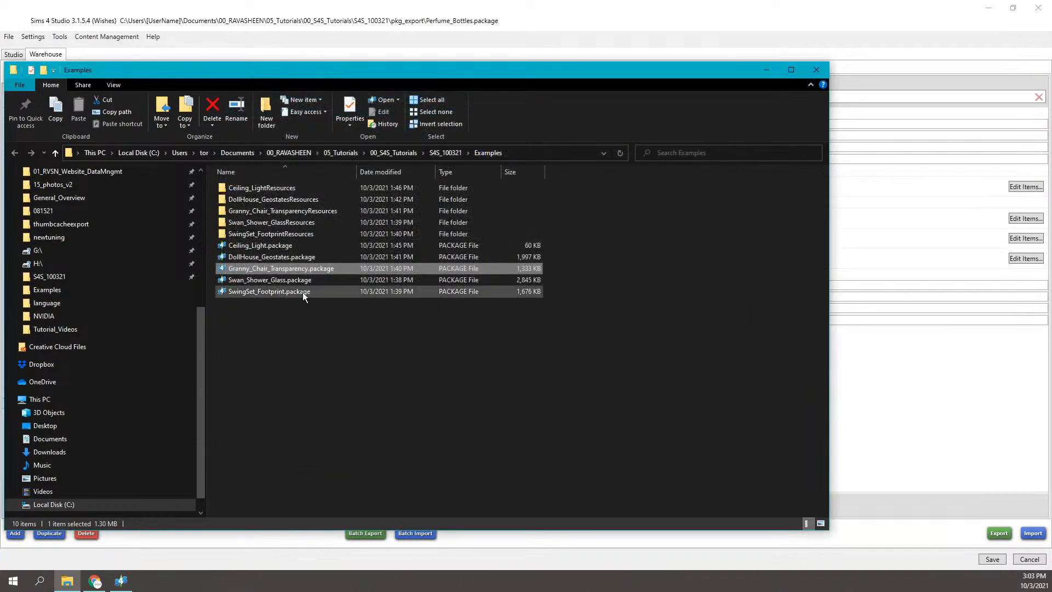
- Open SwingSet_Footprint.package from the Examples folder in a maximized window
{"action": "left_click", "coordinate": [303, 291]}
{"action": "double_click", "coordinate": [265, 292]}
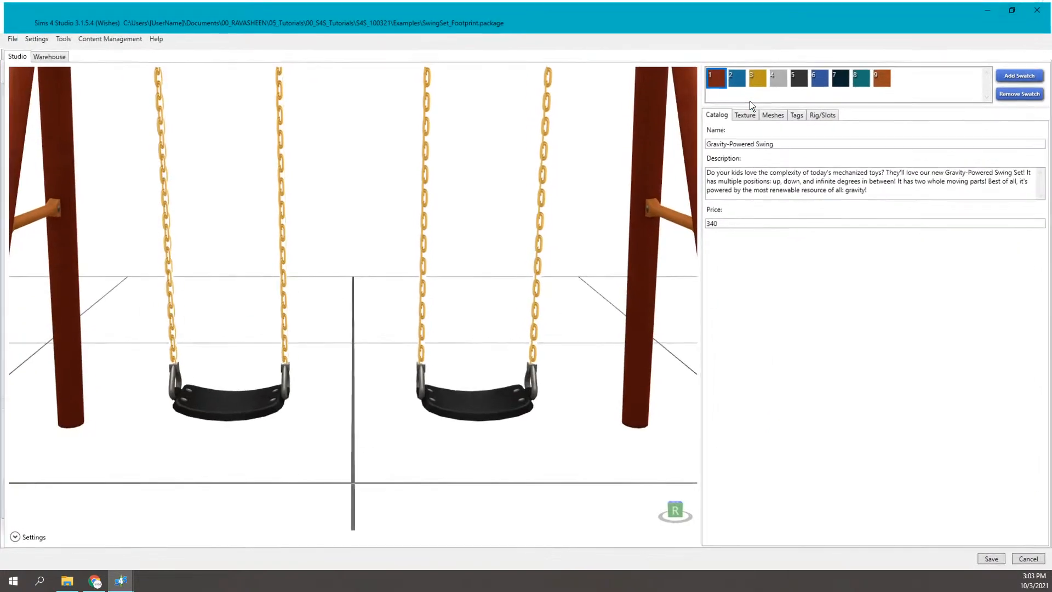
{"action": "left_click", "coordinate": [747, 99]}
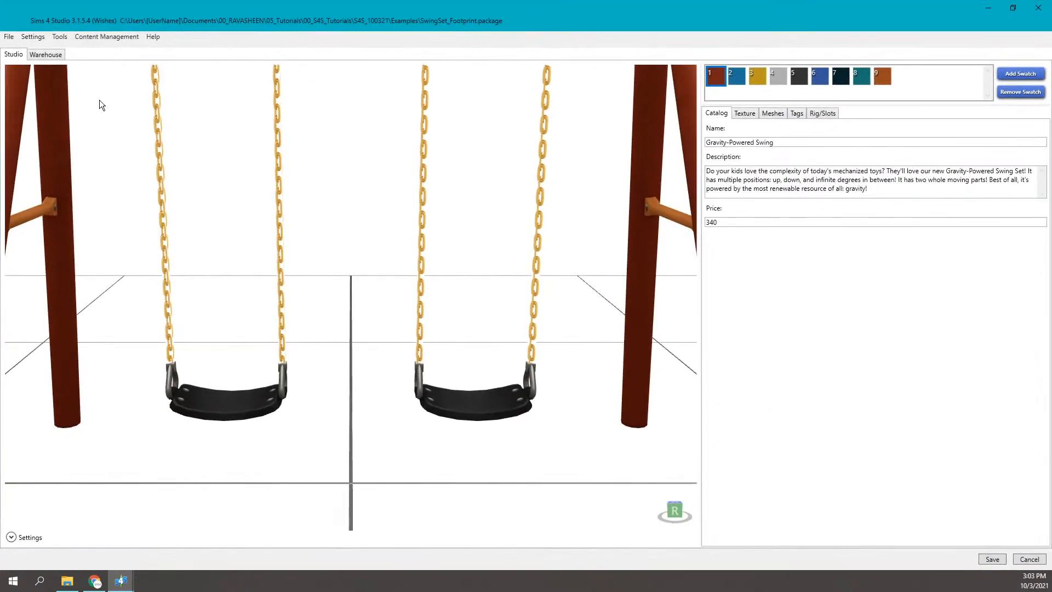
- Examine the TemplateKey instance of the swing set's Footprint entry, and close the package to return to Perfume_Bottles
{"action": "left_click", "coordinate": [46, 54]}
{"action": "scroll", "coordinate": [61, 181], "scroll_direction": "down", "scroll_amount": 5}
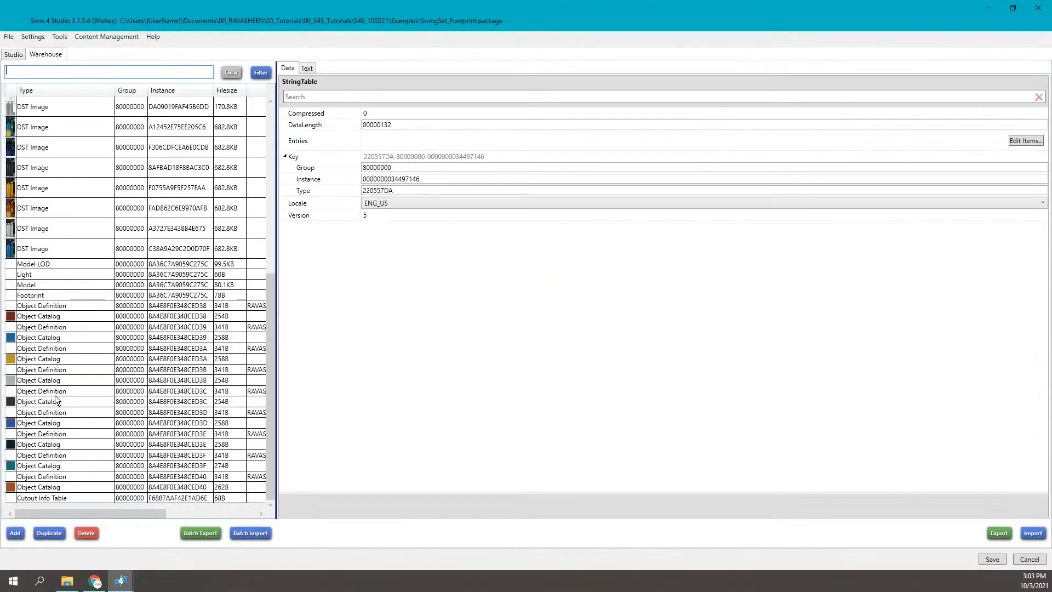
{"action": "left_click", "coordinate": [63, 297]}
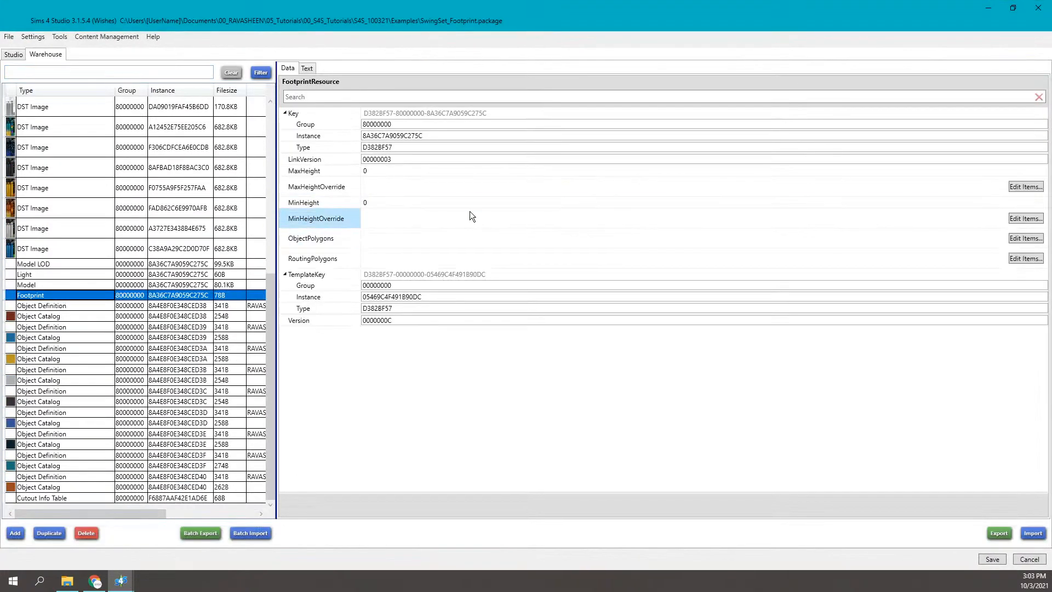
{"action": "left_click_drag", "start_coordinate": [429, 300], "coordinate": [363, 307]}
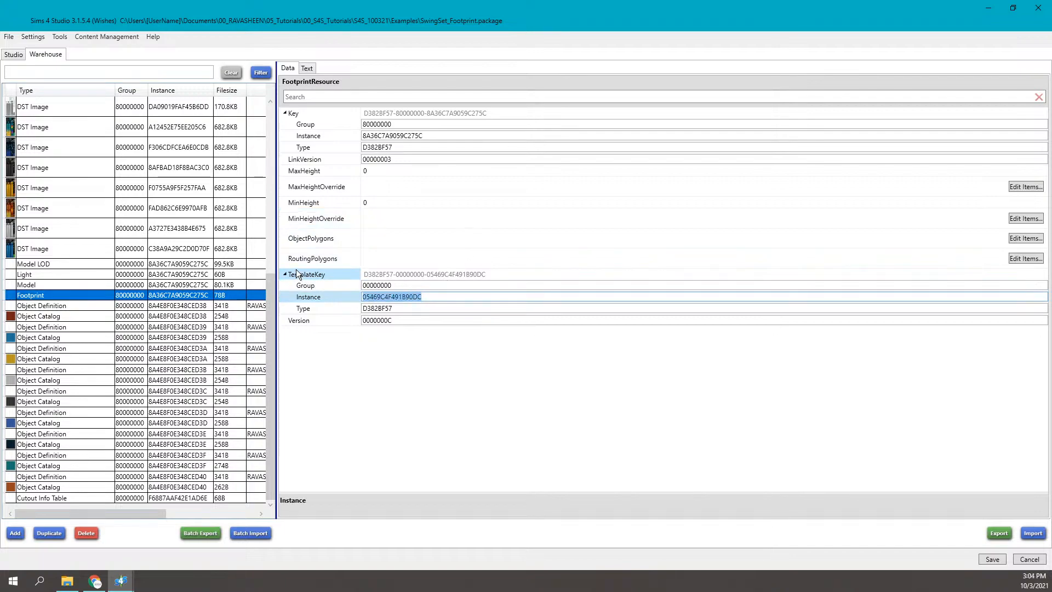
{"action": "left_click_drag", "start_coordinate": [911, 15], "coordinate": [749, 71]}
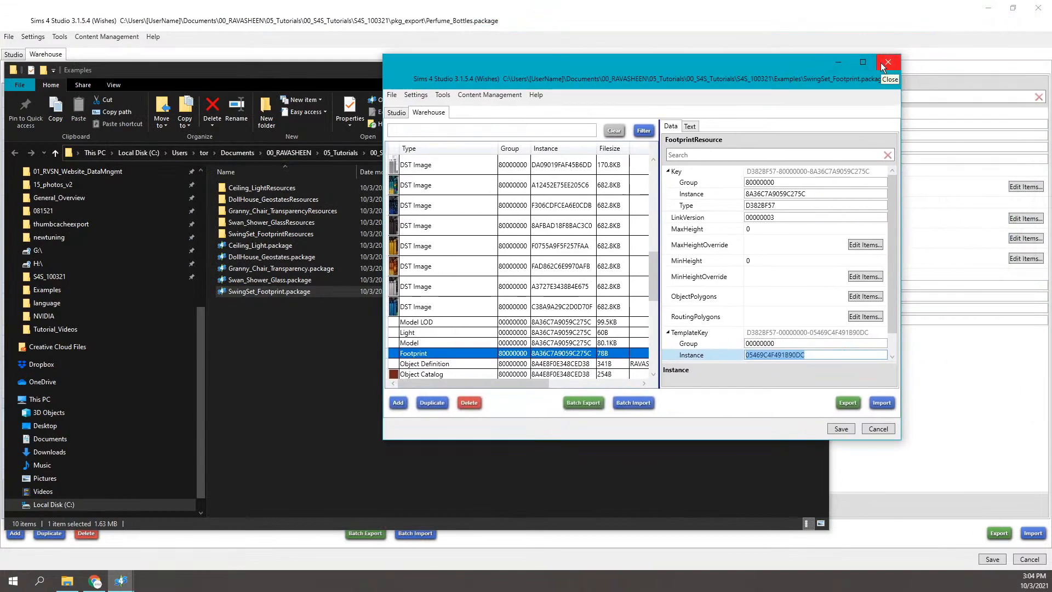
{"action": "left_click_drag", "start_coordinate": [725, 74], "coordinate": [415, 121]}
{"action": "left_click", "coordinate": [578, 107]}
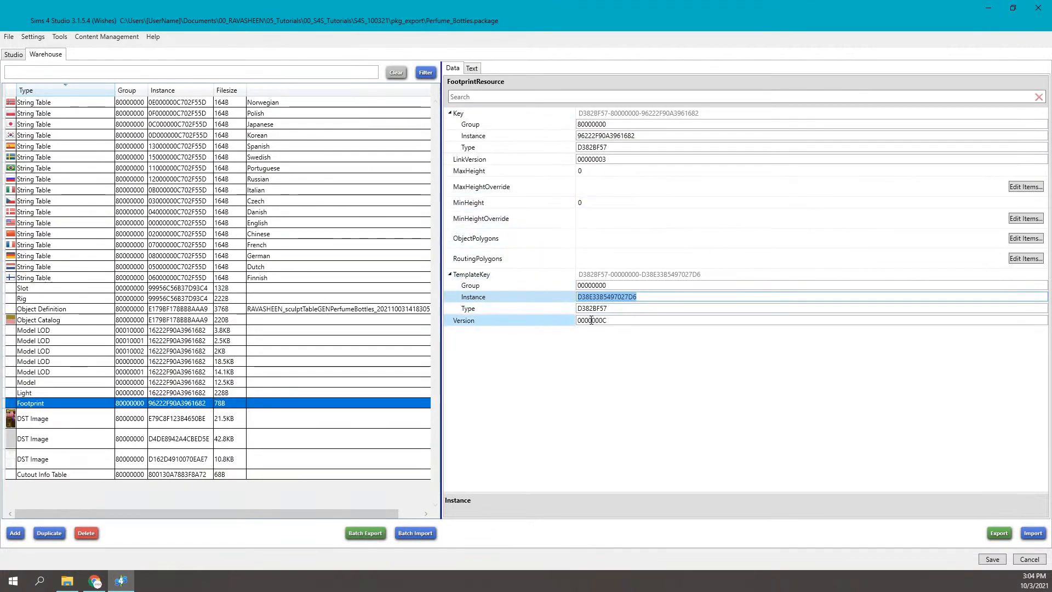
- Review the perfume bottles' Footprint TemplateKey instance and inspect the tray's shape from above in the studio view
{"action": "left_click_drag", "start_coordinate": [662, 297], "coordinate": [575, 307]}
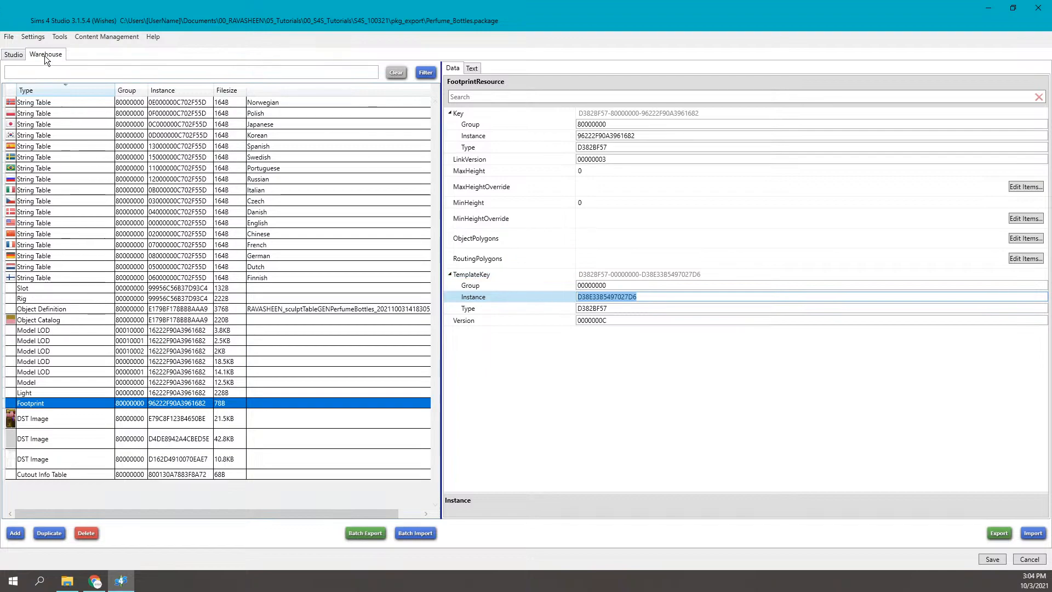
{"action": "left_click", "coordinate": [12, 55]}
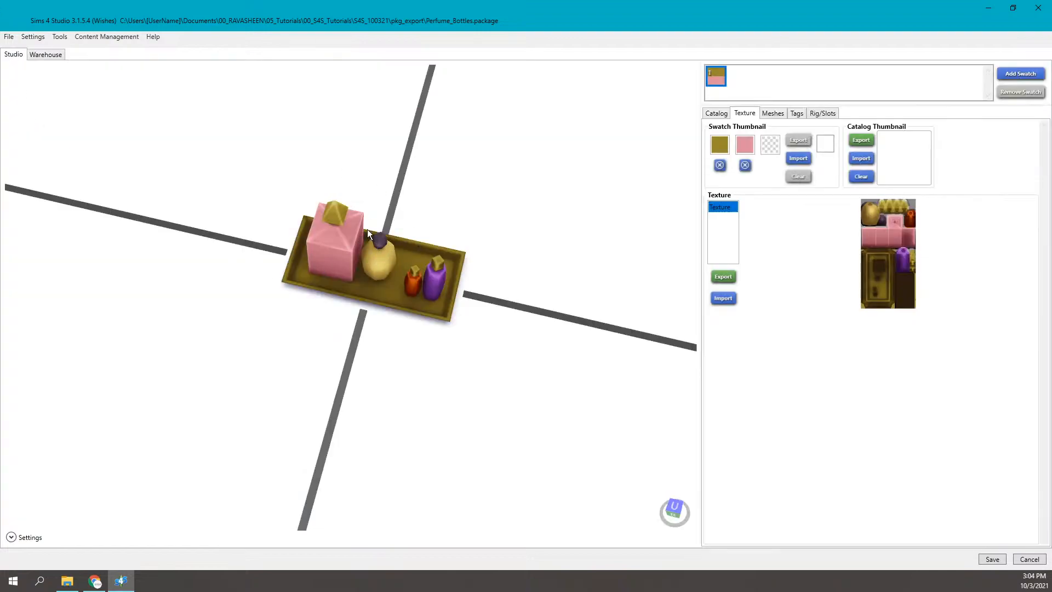
{"action": "left_click_drag", "start_coordinate": [371, 237], "coordinate": [342, 256]}
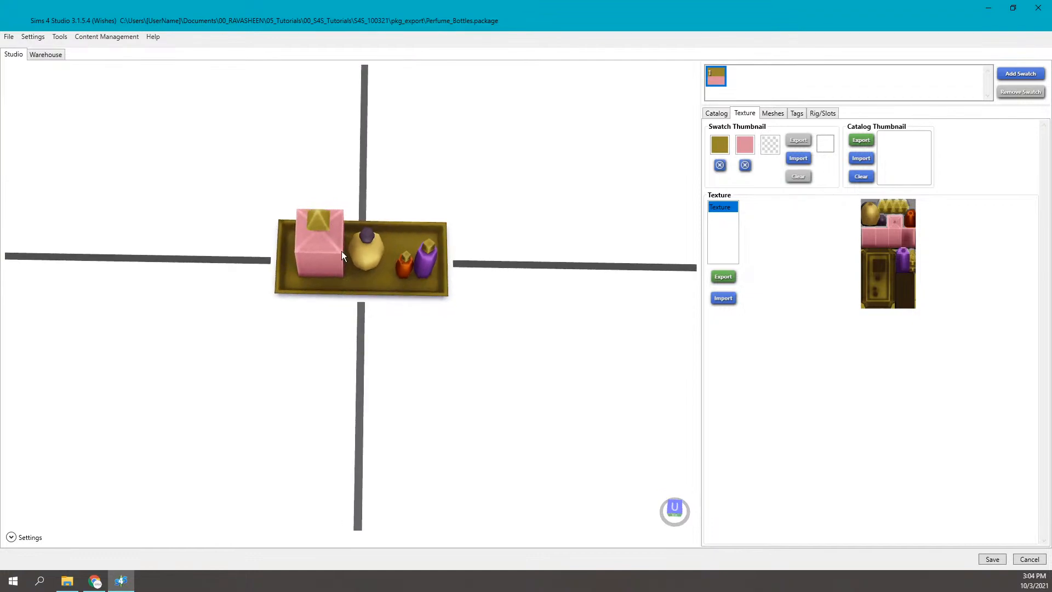
- Select the TemplateKey instance value of the perfume bottles' Footprint entry and open the Game File Cruiser
{"action": "left_click", "coordinate": [43, 58]}
{"action": "double_click", "coordinate": [662, 297]}
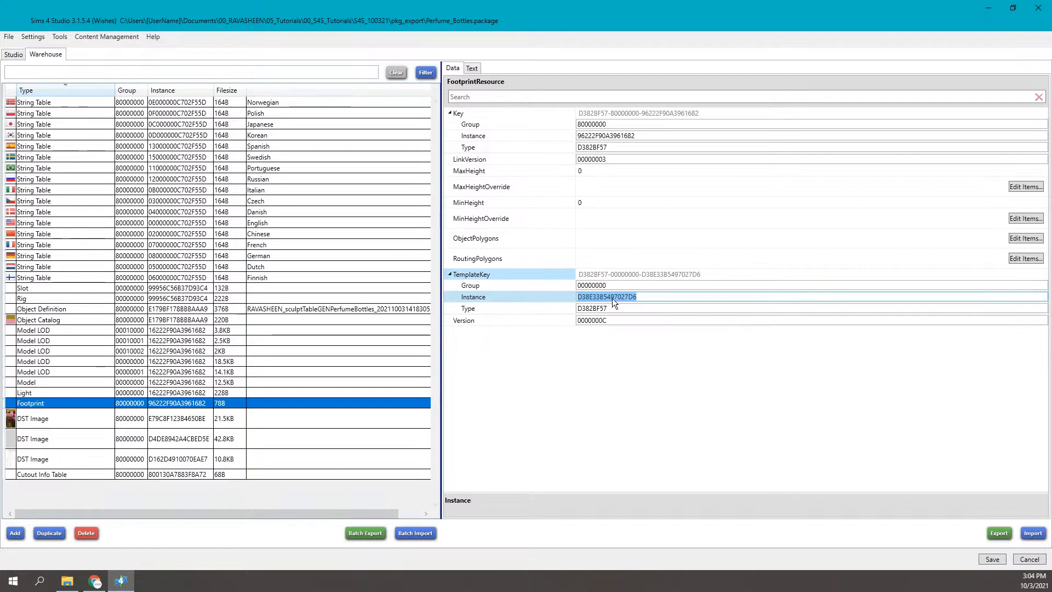
{"action": "left_click", "coordinate": [59, 37]}
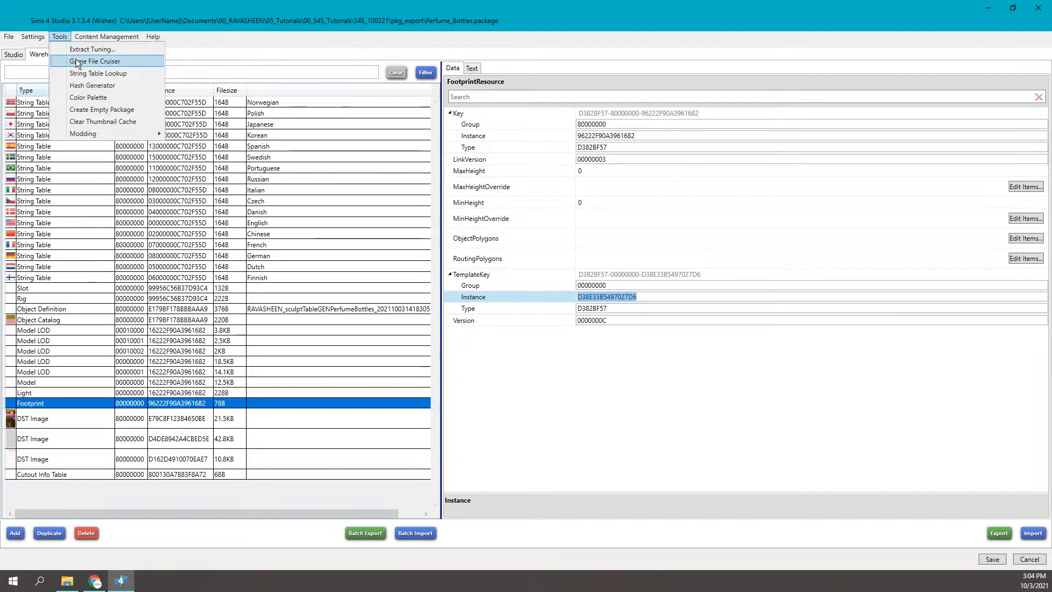
{"action": "left_click", "coordinate": [75, 59]}
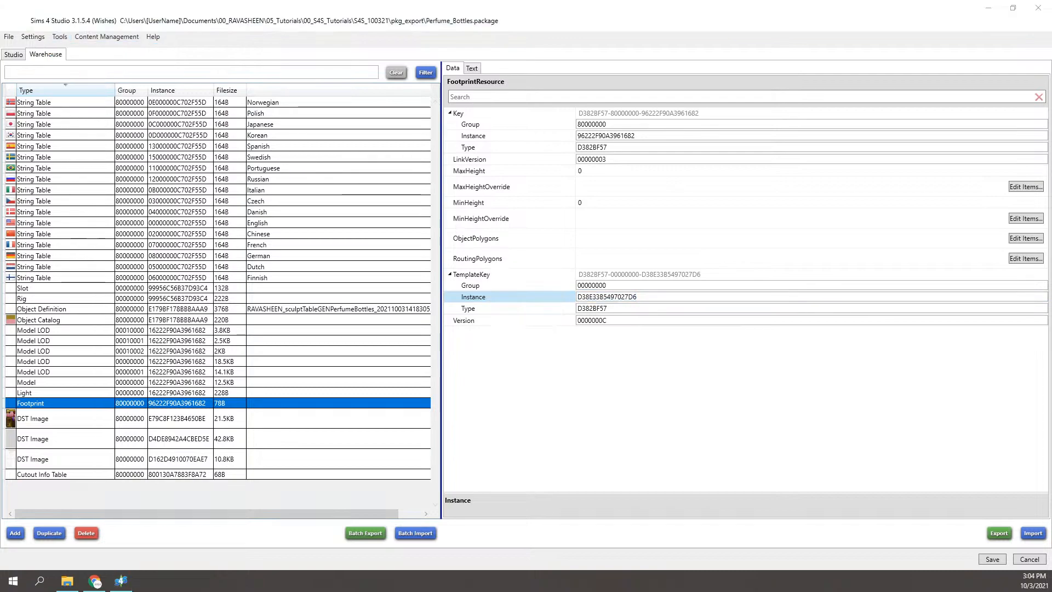
- Limit the Game File Cruiser to Footprint resources and move its window clear of the package's TemplateKey data
{"action": "mouse_move", "coordinate": [575, 152]}
{"action": "left_mouse_down"}
{"action": "mouse_move", "coordinate": [576, 181]}
{"action": "mouse_move", "coordinate": [579, 166]}
{"action": "left_mouse_up"}
{"action": "left_click", "coordinate": [397, 206]}
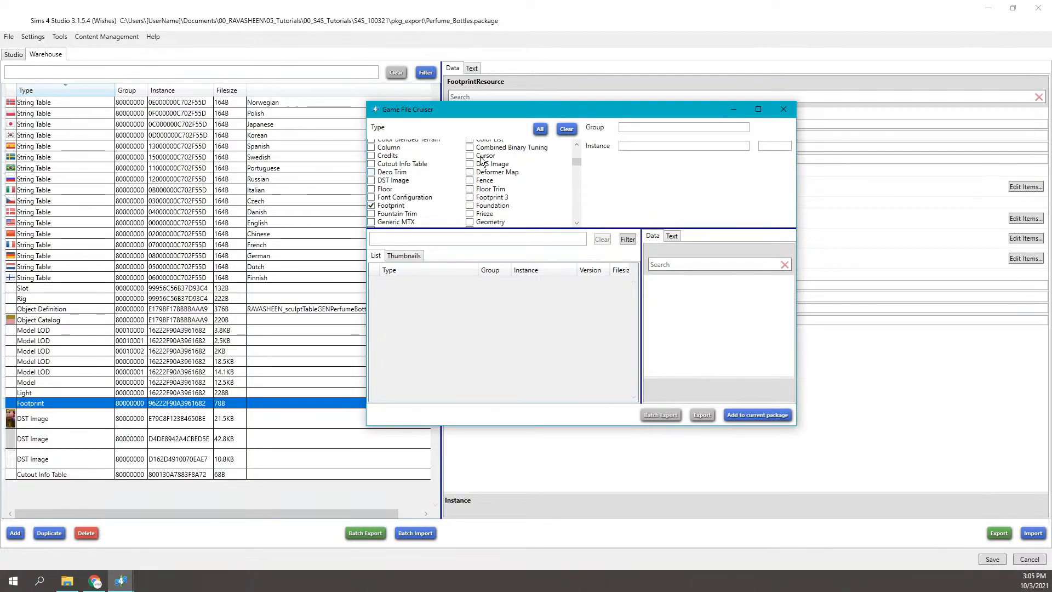
{"action": "left_click_drag", "start_coordinate": [514, 109], "coordinate": [156, 132]}
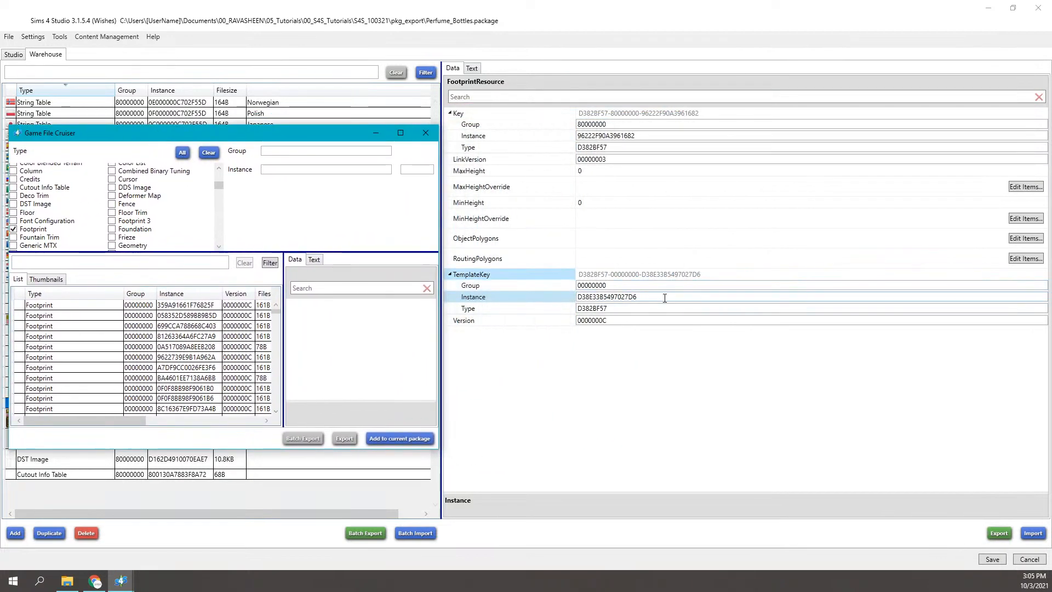
- Copy the TemplateKey instance value from the perfume bottles' Footprint entry
{"action": "left_click_drag", "start_coordinate": [643, 294], "coordinate": [578, 296]}
{"action": "right_click", "coordinate": [590, 295]}
{"action": "left_click", "coordinate": [605, 316]}
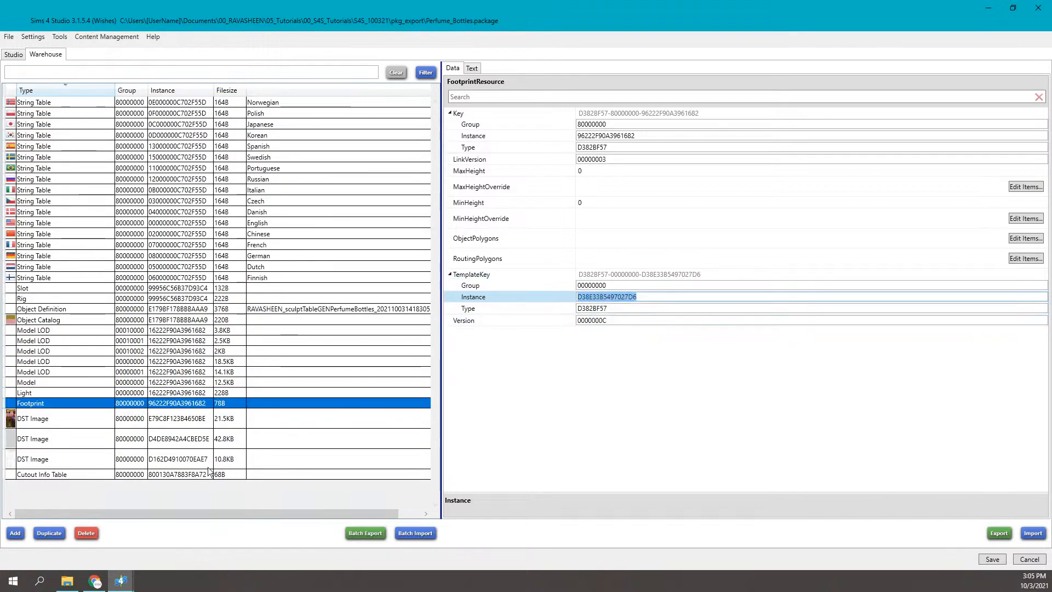
- Filter the Game File Cruiser's Footprint list by the instance D38E33B5497027D6 and select the matching entry
{"action": "left_click", "coordinate": [120, 581]}
{"action": "left_click", "coordinate": [193, 502]}
{"action": "left_click_drag", "start_coordinate": [273, 139], "coordinate": [486, 151]}
{"action": "left_click", "coordinate": [389, 278]}
{"action": "key", "text": "ctrl+v"}
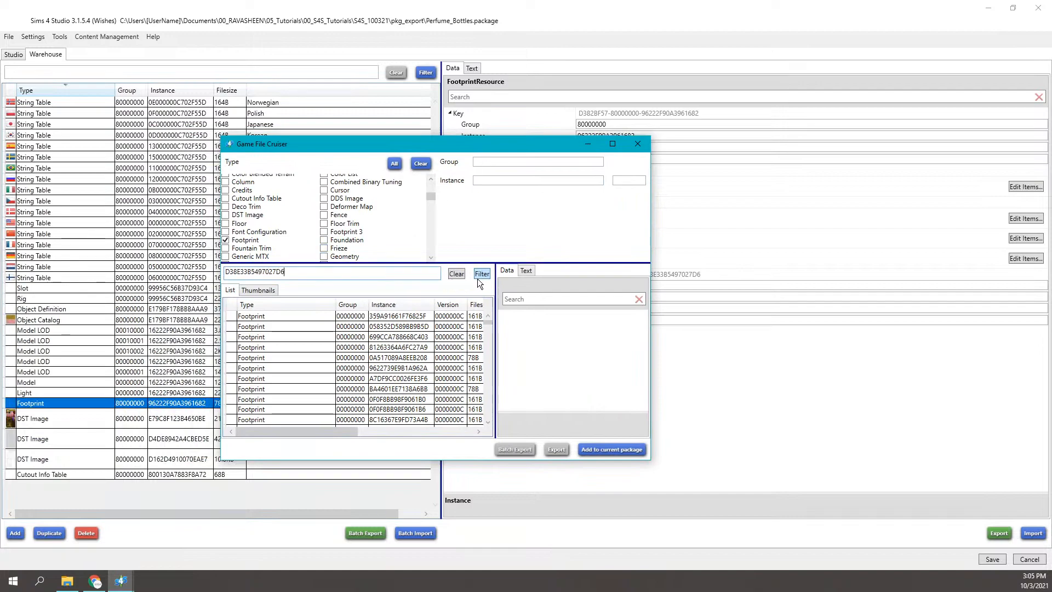
{"action": "left_click", "coordinate": [478, 275]}
{"action": "left_click", "coordinate": [428, 317]}
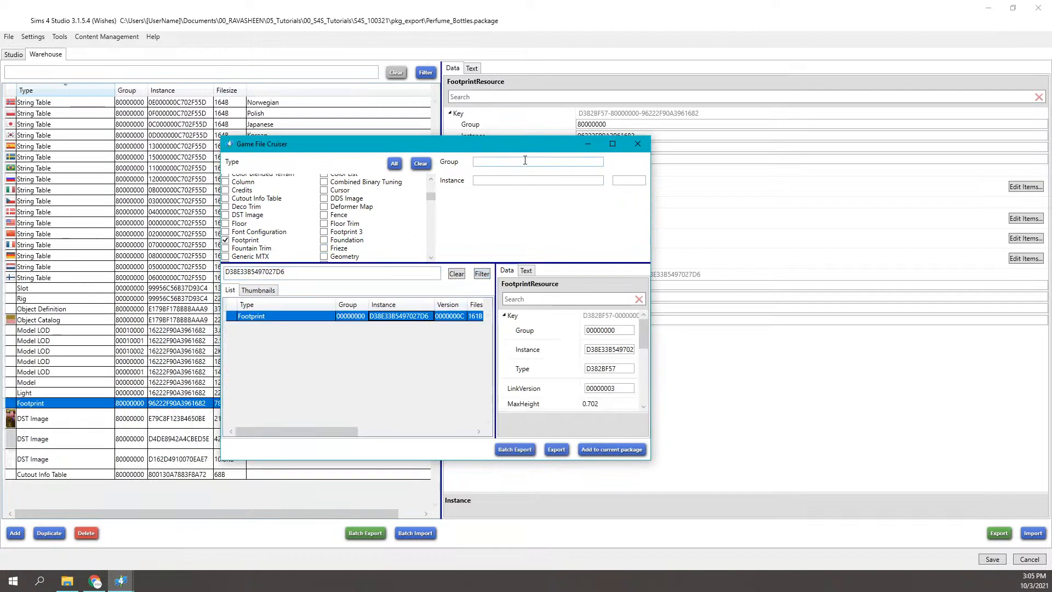
- Compare the game Footprint's data with the package's Footprint entry, and maximize the Game File Cruiser
{"action": "left_click_drag", "start_coordinate": [464, 147], "coordinate": [334, 83]}
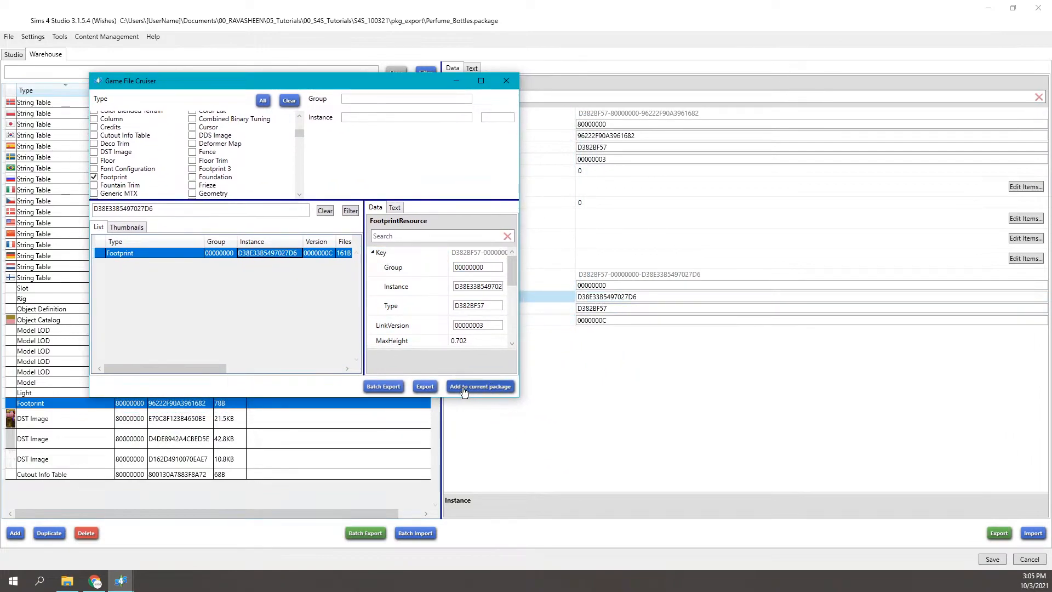
{"action": "left_click", "coordinate": [481, 81]}
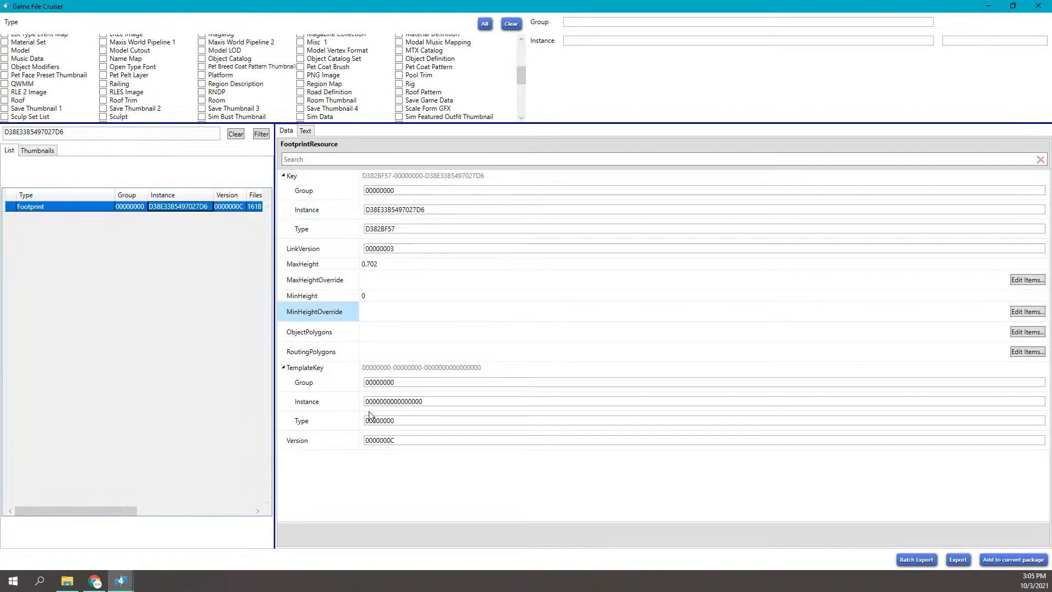
{"action": "left_click_drag", "start_coordinate": [653, 6], "coordinate": [156, 76]}
{"action": "left_click_drag", "start_coordinate": [374, 143], "coordinate": [579, 149]}
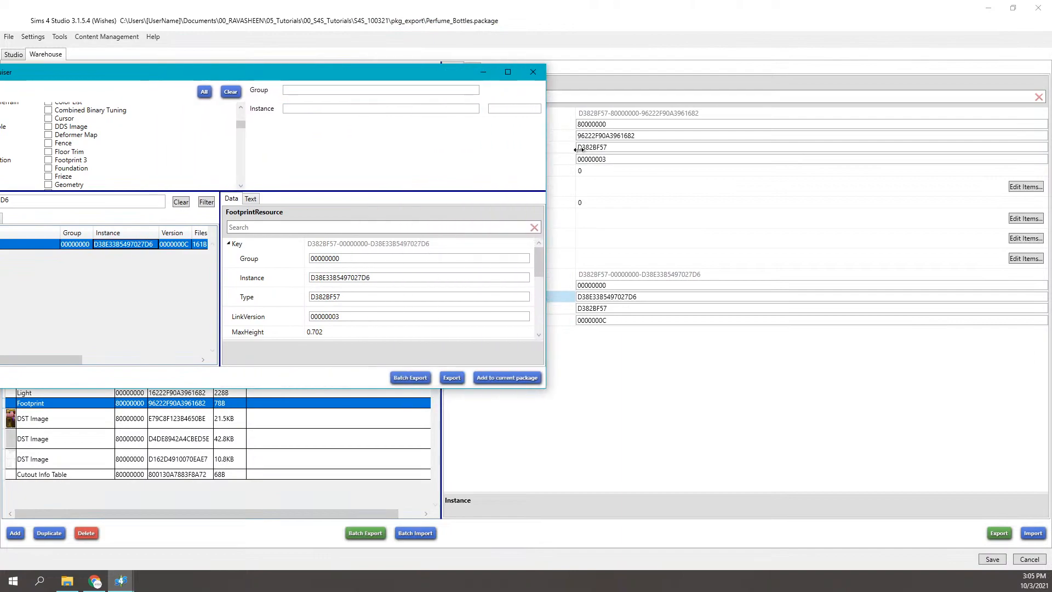
{"action": "left_click_drag", "start_coordinate": [456, 73], "coordinate": [400, 49]}
{"action": "left_click_drag", "start_coordinate": [510, 366], "coordinate": [542, 528]}
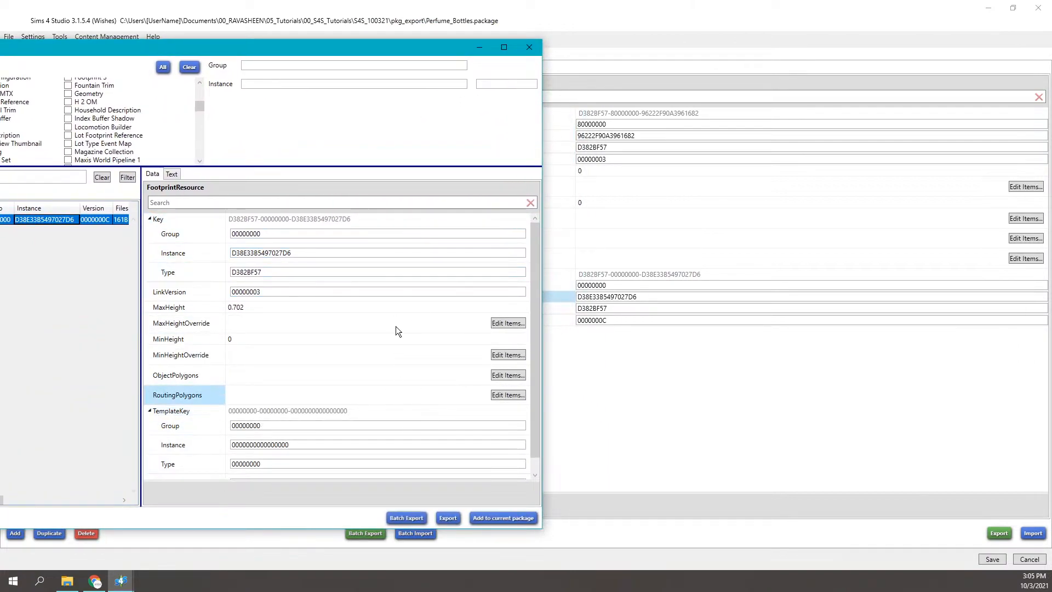
{"action": "left_click_drag", "start_coordinate": [389, 46], "coordinate": [271, 37]}
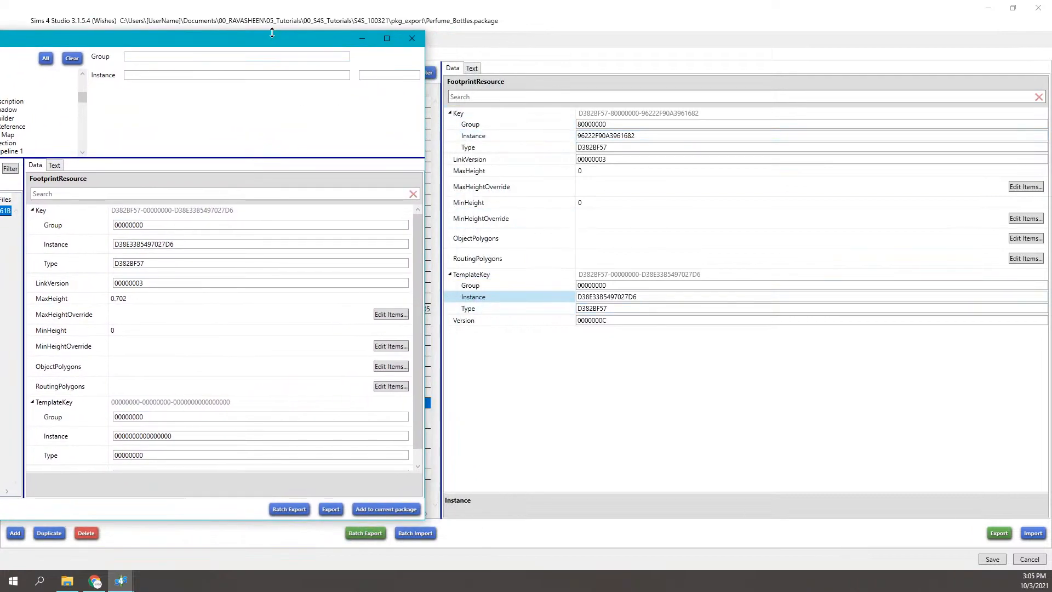
{"action": "left_click_drag", "start_coordinate": [290, 40], "coordinate": [573, 11]}
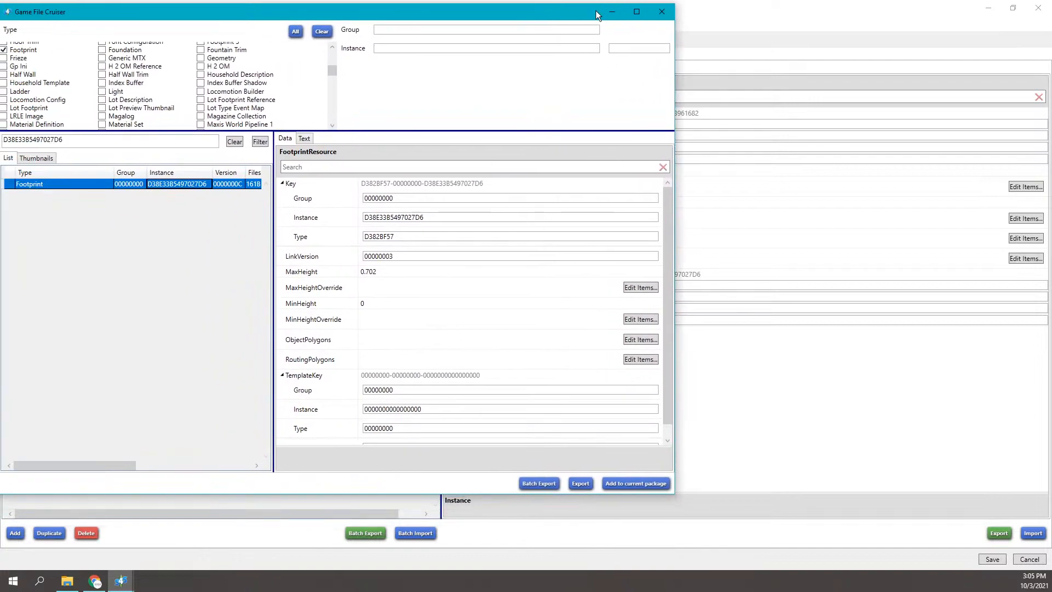
{"action": "double_click", "coordinate": [639, 11]}
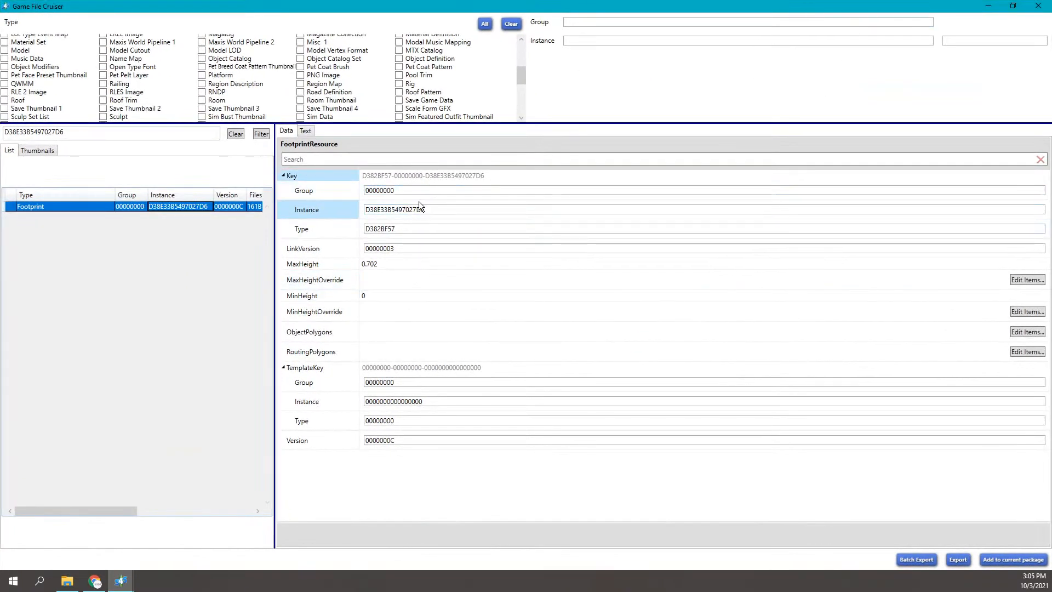
- Examine the MaxHeight and MinHeight values of the game Footprint
{"action": "left_click", "coordinate": [390, 264]}
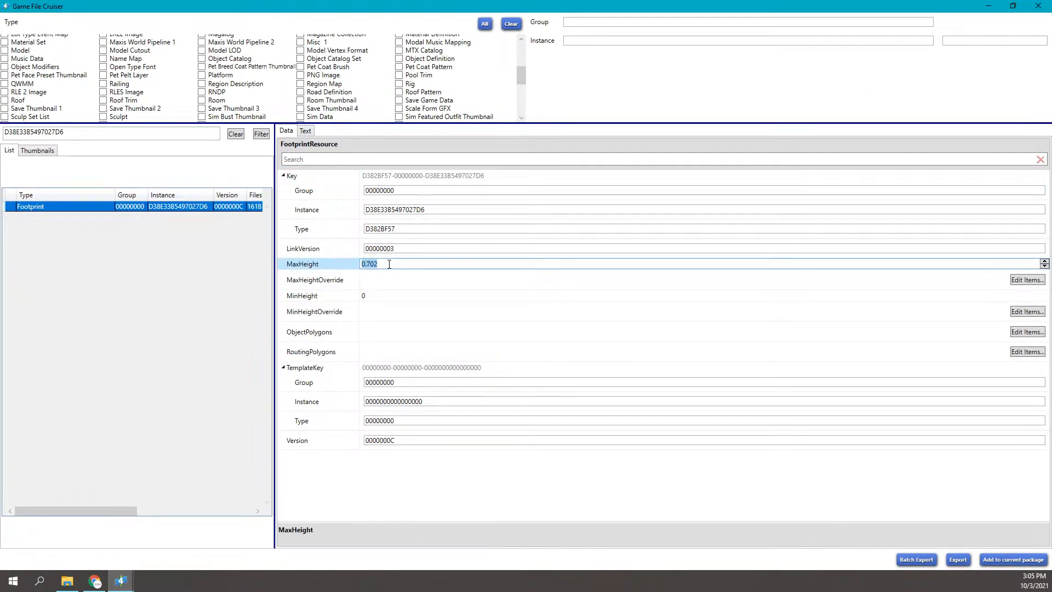
{"action": "left_click", "coordinate": [459, 294]}
{"action": "left_click", "coordinate": [437, 264]}
{"action": "left_click", "coordinate": [423, 295]}
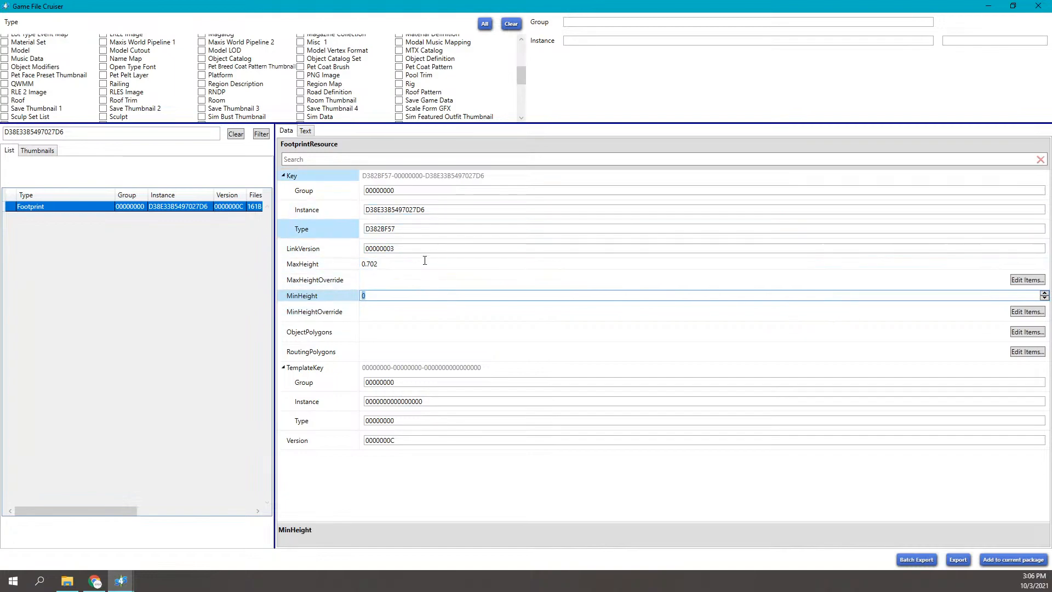
- Open the game Footprint's ObjectPolygons items in a maximized window and widen the polygon's property area
{"action": "left_click", "coordinate": [1020, 332]}
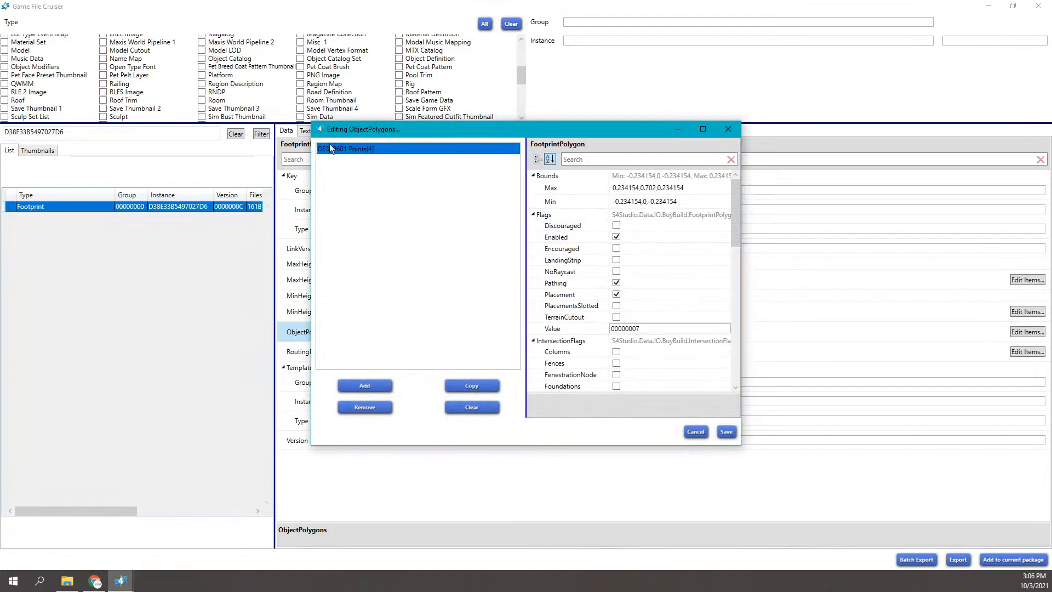
{"action": "left_click", "coordinate": [703, 129]}
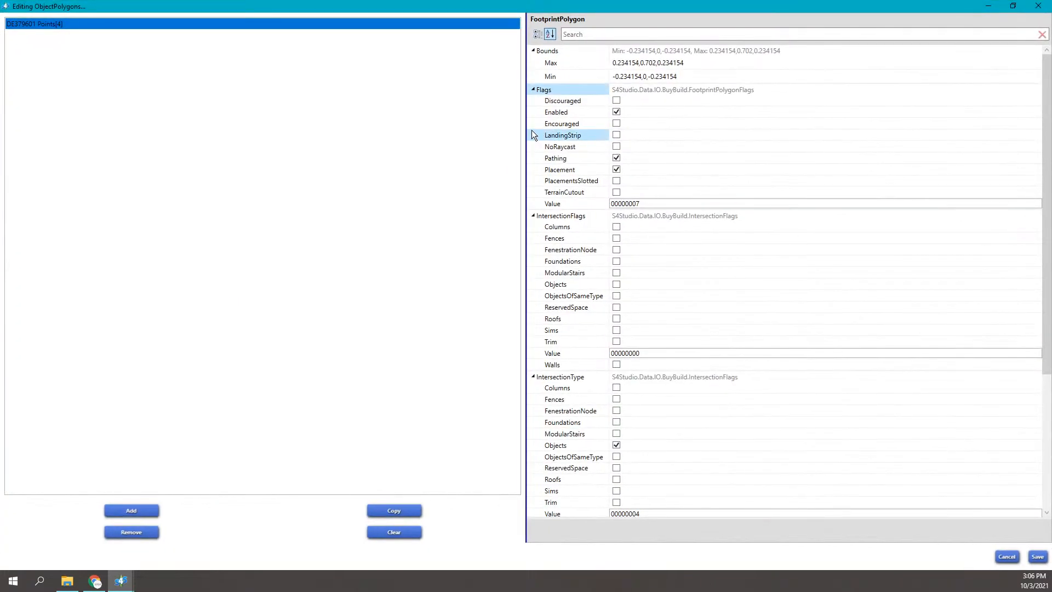
{"action": "left_click_drag", "start_coordinate": [525, 127], "coordinate": [336, 130]}
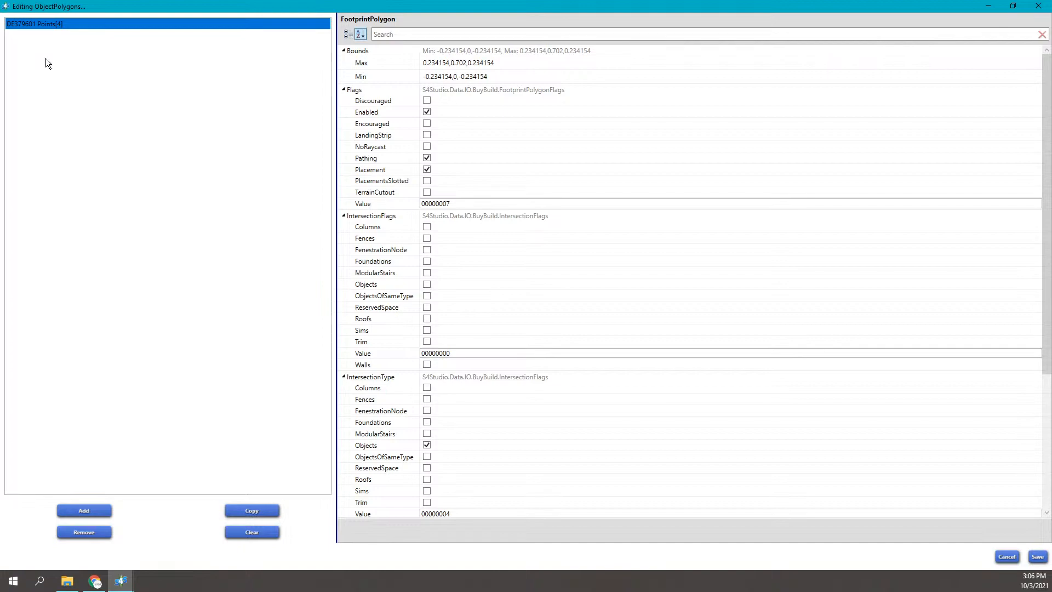
- Examine the Max and Min coordinates in the footprint polygon's Bounds
{"action": "left_click", "coordinate": [509, 63]}
{"action": "left_click_drag", "start_coordinate": [510, 63], "coordinate": [417, 62]}
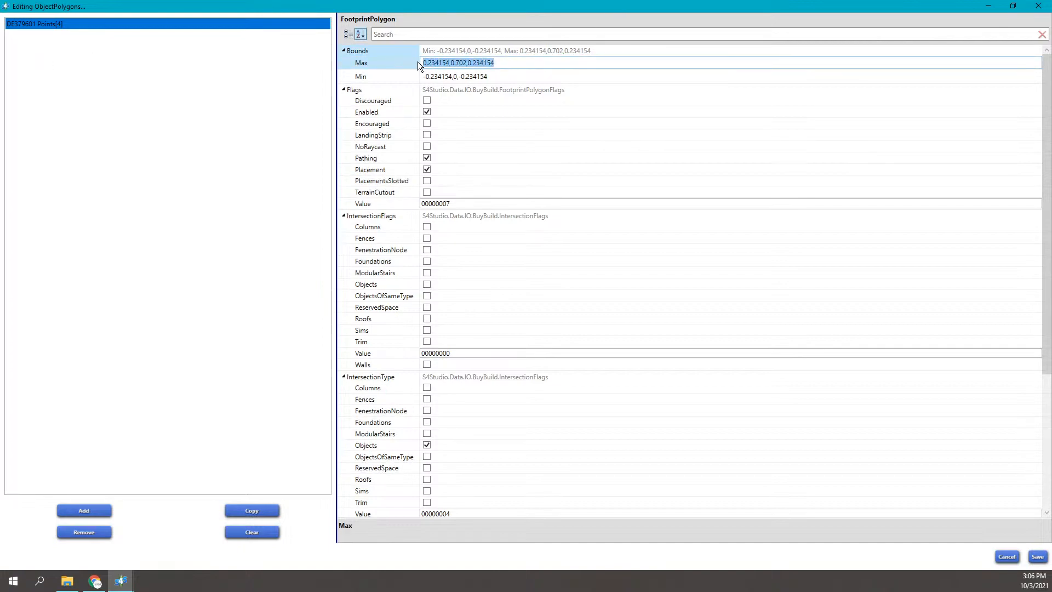
{"action": "left_click", "coordinate": [503, 75]}
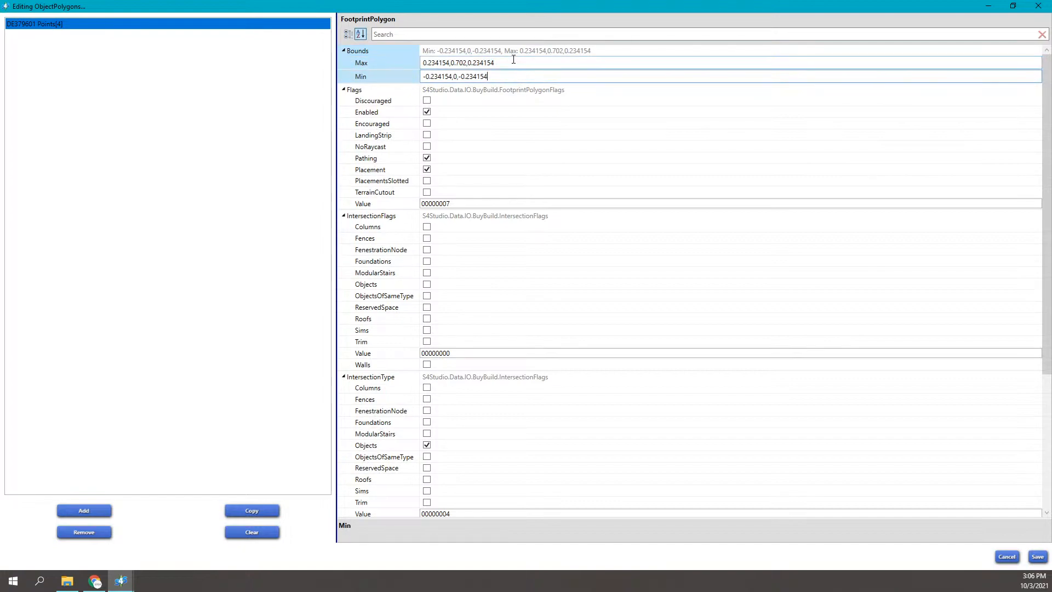
{"action": "left_click_drag", "start_coordinate": [511, 62], "coordinate": [419, 50]}
{"action": "left_click_drag", "start_coordinate": [495, 75], "coordinate": [412, 75]}
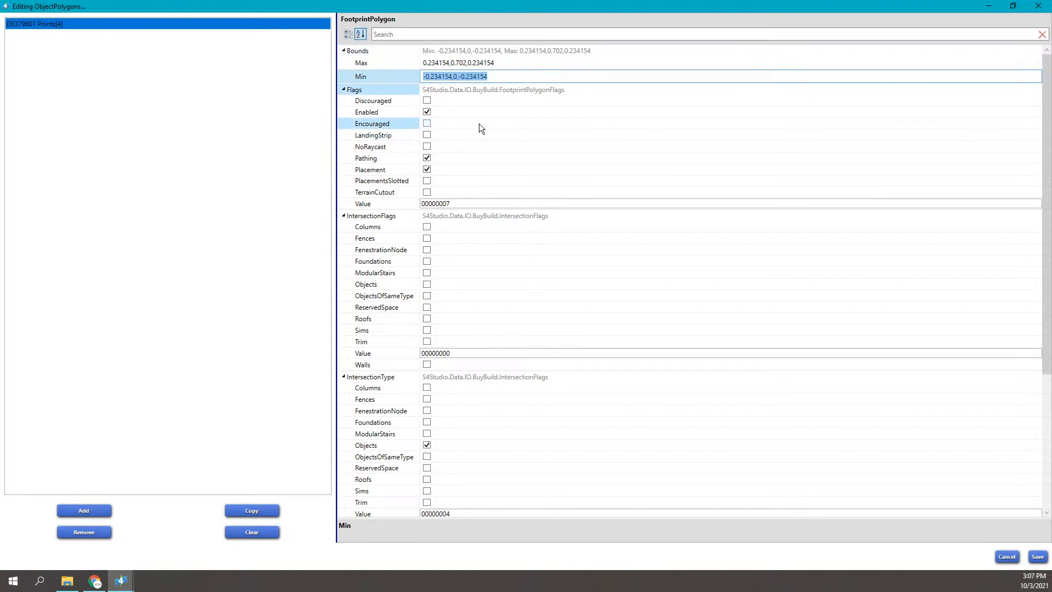
- Disable the Pathing flag of the footprint polygon as a demonstration, and enable it again
{"action": "scroll", "coordinate": [429, 109], "scroll_direction": "down", "scroll_amount": 1}
{"action": "scroll", "coordinate": [429, 109], "scroll_direction": "down", "scroll_amount": 1}
{"action": "scroll", "coordinate": [413, 69], "scroll_direction": "up", "scroll_amount": 1}
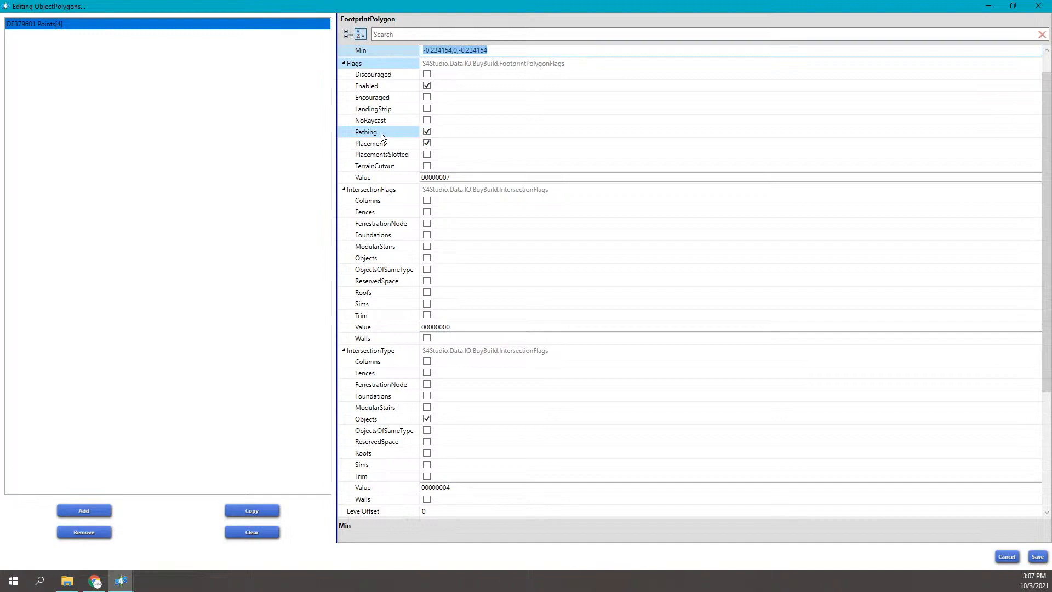
{"action": "left_click", "coordinate": [428, 131]}
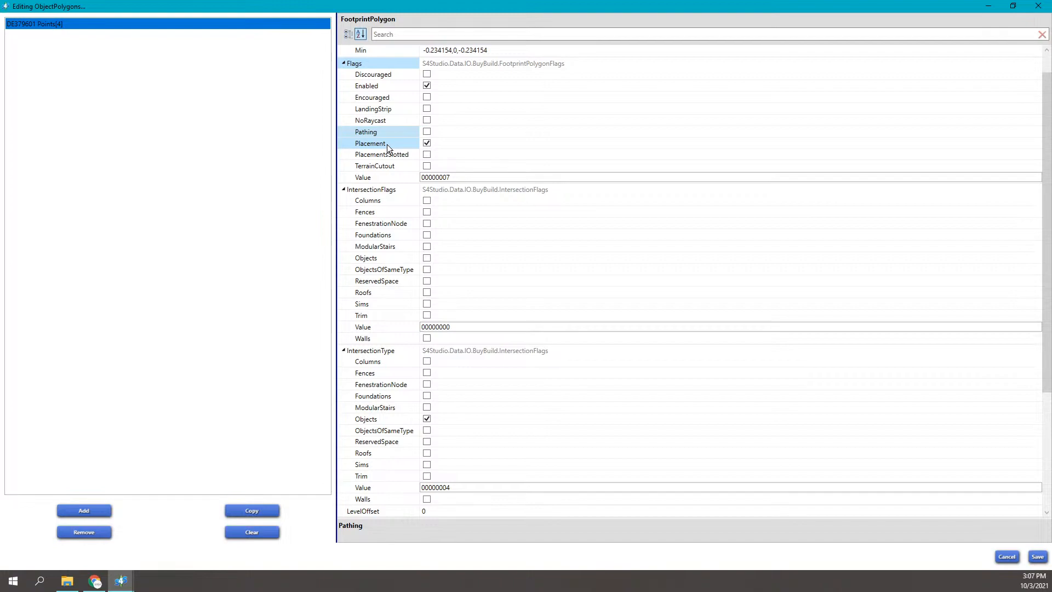
{"action": "left_click", "coordinate": [427, 132]}
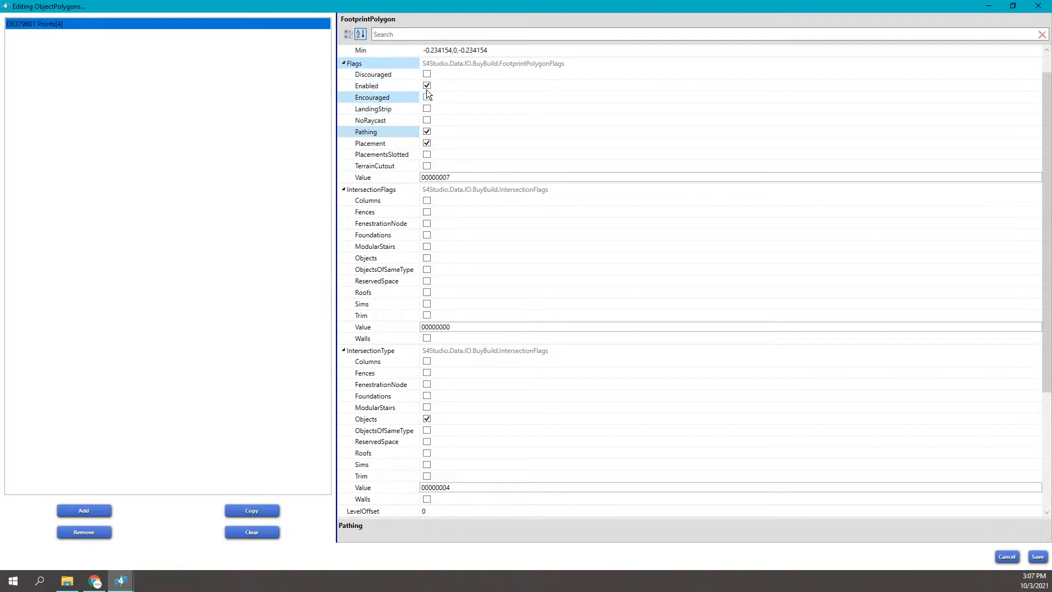
- Enable the ReservedSpace, Sims and Objects options under IntersectionFlags as a demonstration, and disable all three again
{"action": "scroll", "coordinate": [468, 214], "scroll_direction": "down", "scroll_amount": 2}
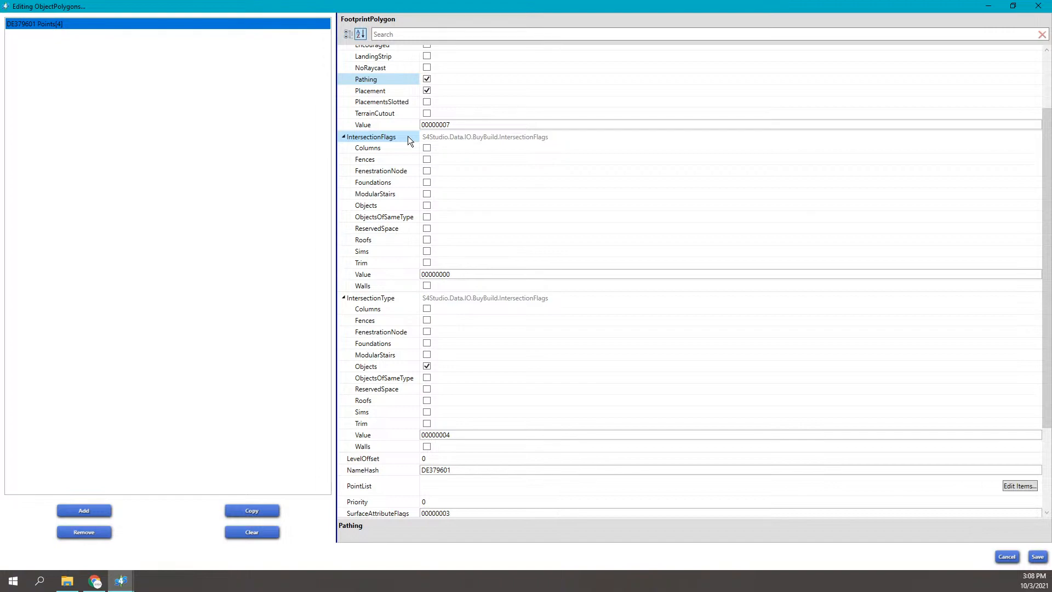
{"action": "left_click", "coordinate": [426, 228]}
{"action": "left_click", "coordinate": [426, 249]}
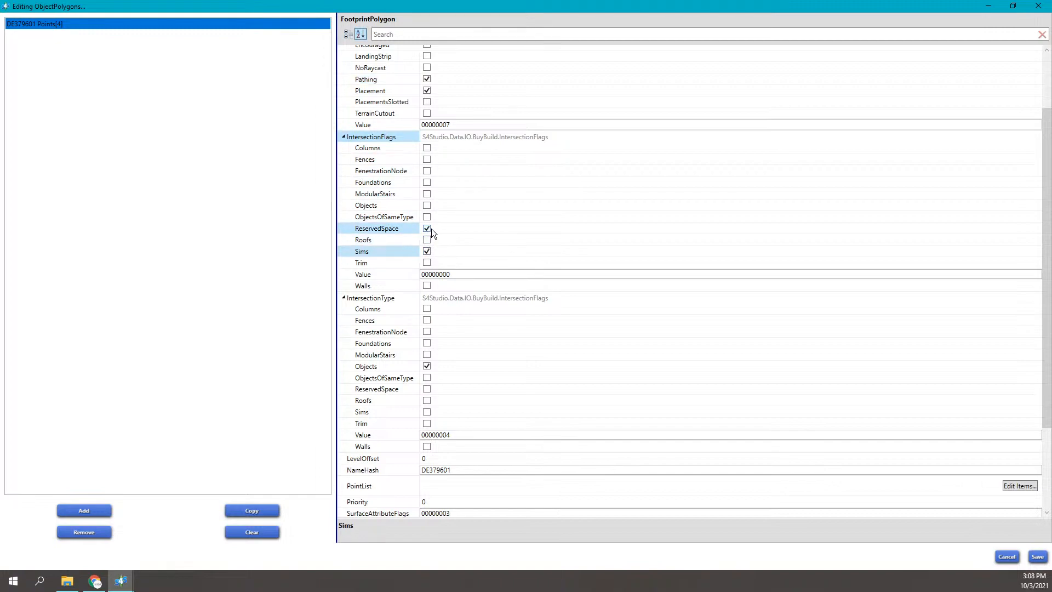
{"action": "left_click", "coordinate": [427, 205]}
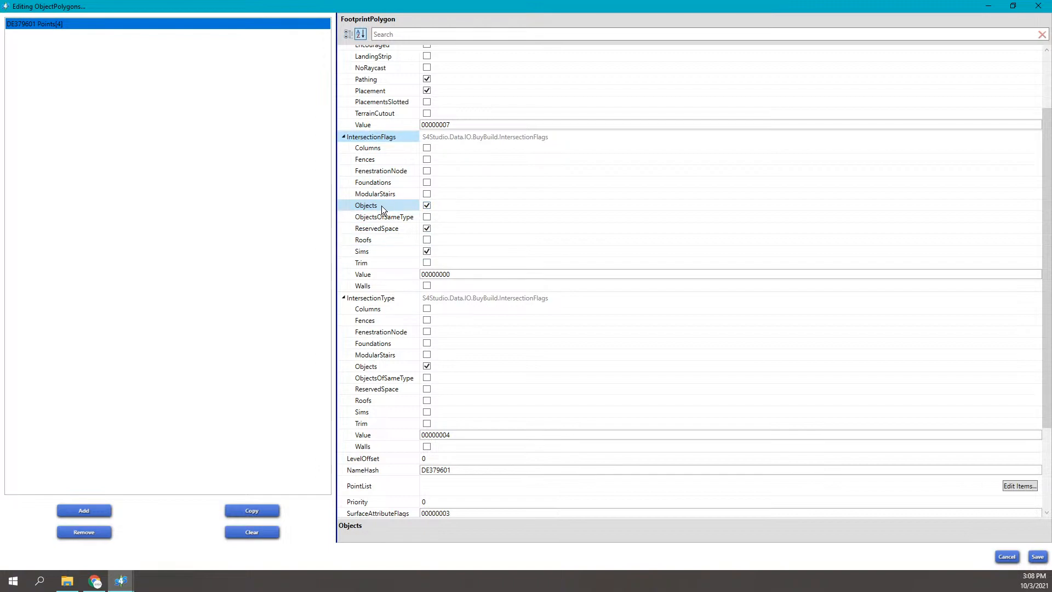
{"action": "left_click", "coordinate": [427, 205]}
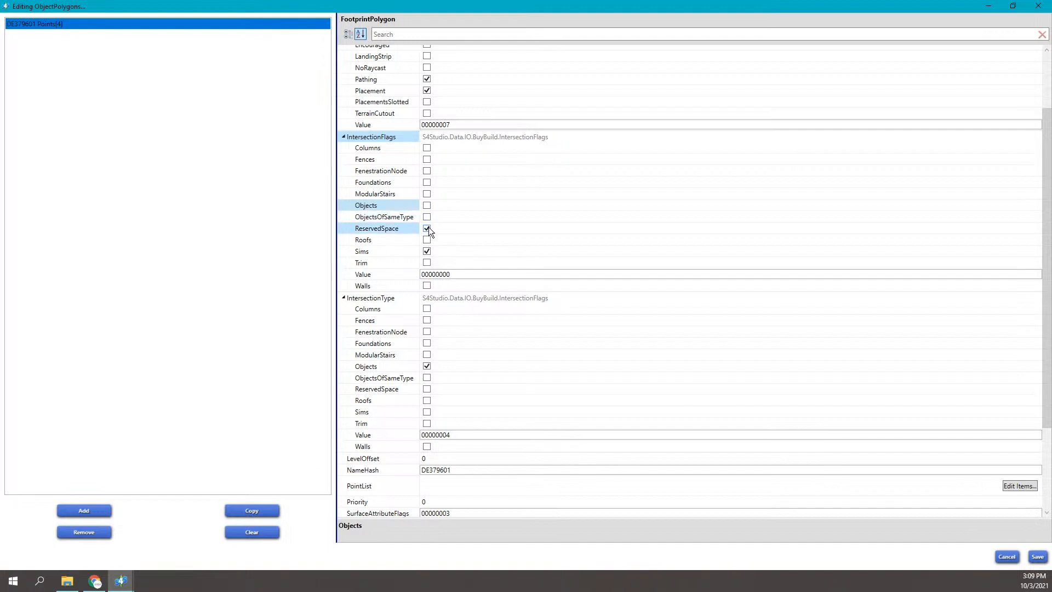
{"action": "left_click", "coordinate": [427, 228]}
{"action": "left_click", "coordinate": [427, 251]}
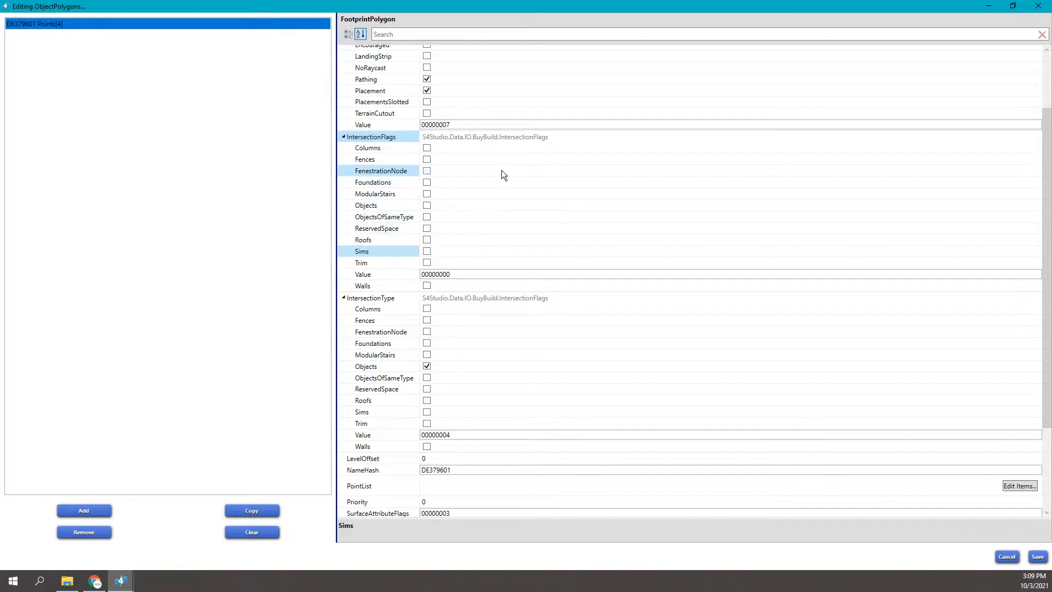
- Examine the polygon's IntersectionType options and highlight its NameHash value
{"action": "scroll", "coordinate": [501, 170], "scroll_direction": "down", "scroll_amount": 1}
{"action": "scroll", "coordinate": [501, 178], "scroll_direction": "down", "scroll_amount": 1}
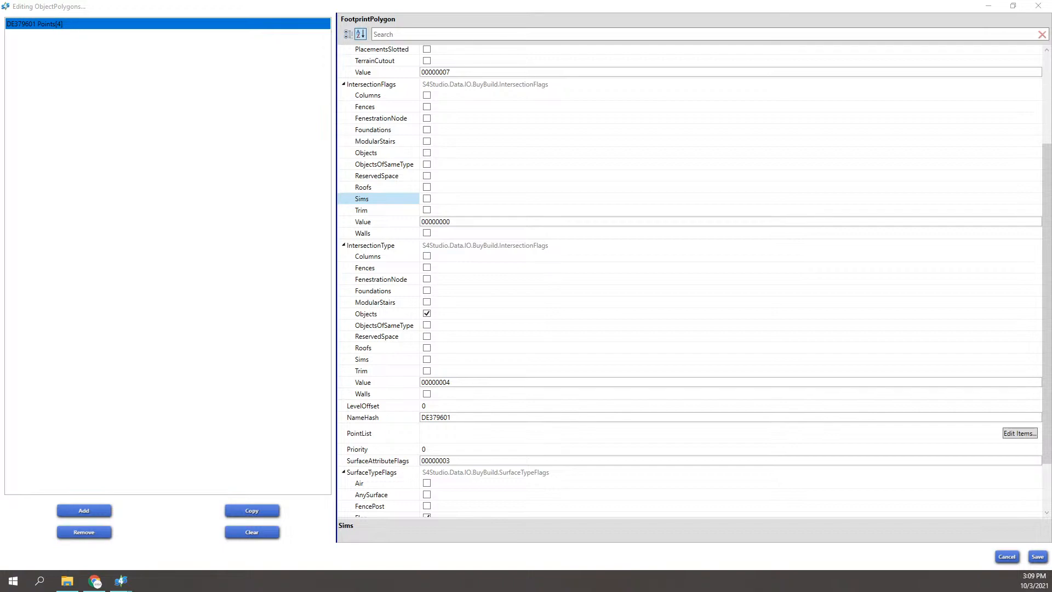
{"action": "left_click", "coordinate": [426, 199]}
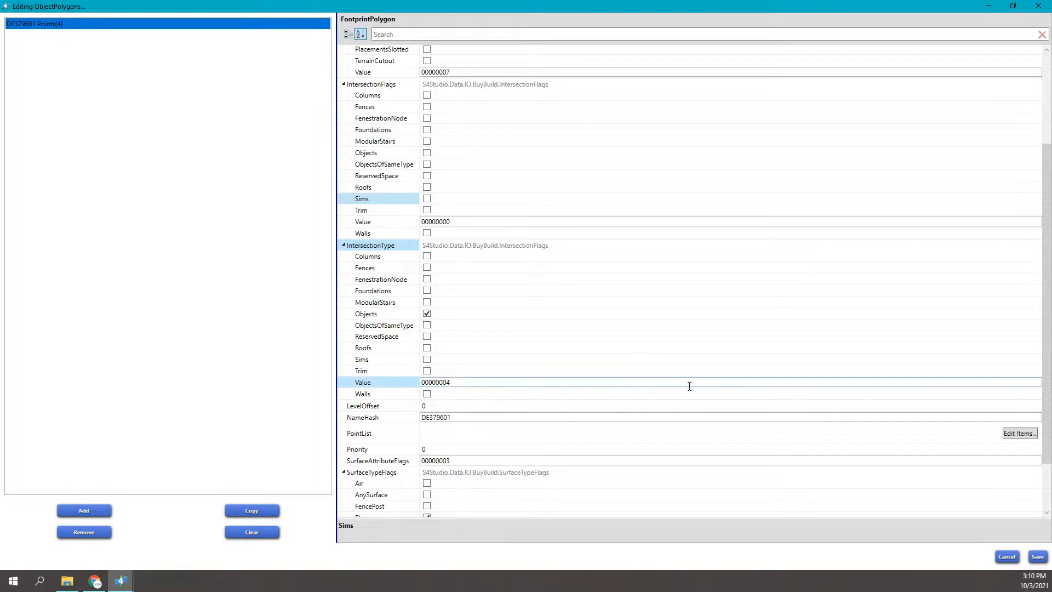
{"action": "double_click", "coordinate": [458, 420]}
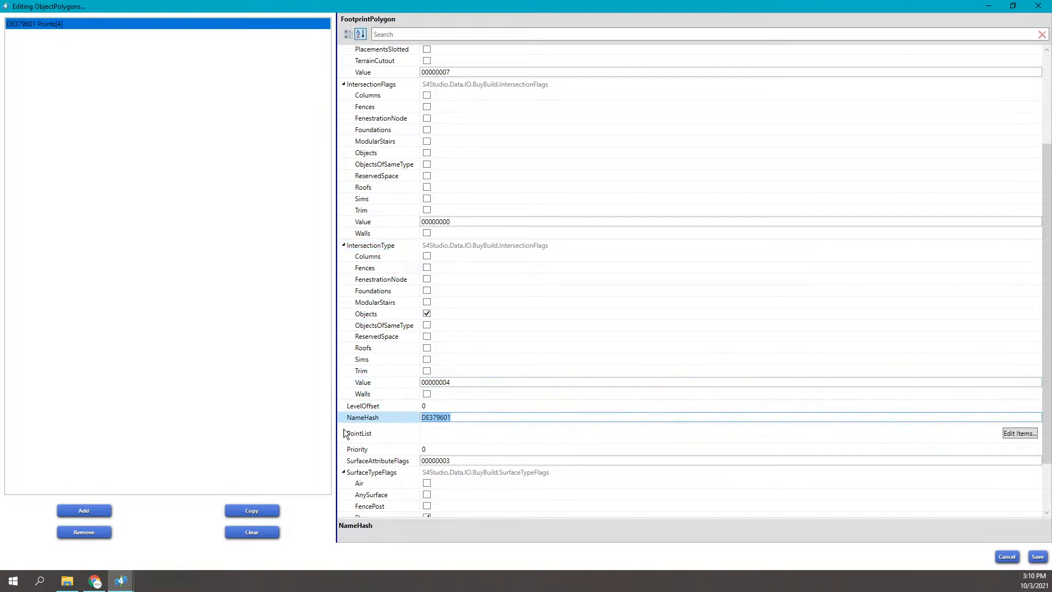
{"action": "left_click", "coordinate": [458, 420]}
{"action": "left_click_drag", "start_coordinate": [460, 420], "coordinate": [422, 420]}
{"action": "left_click", "coordinate": [513, 418]}
{"action": "double_click", "coordinate": [423, 417]}
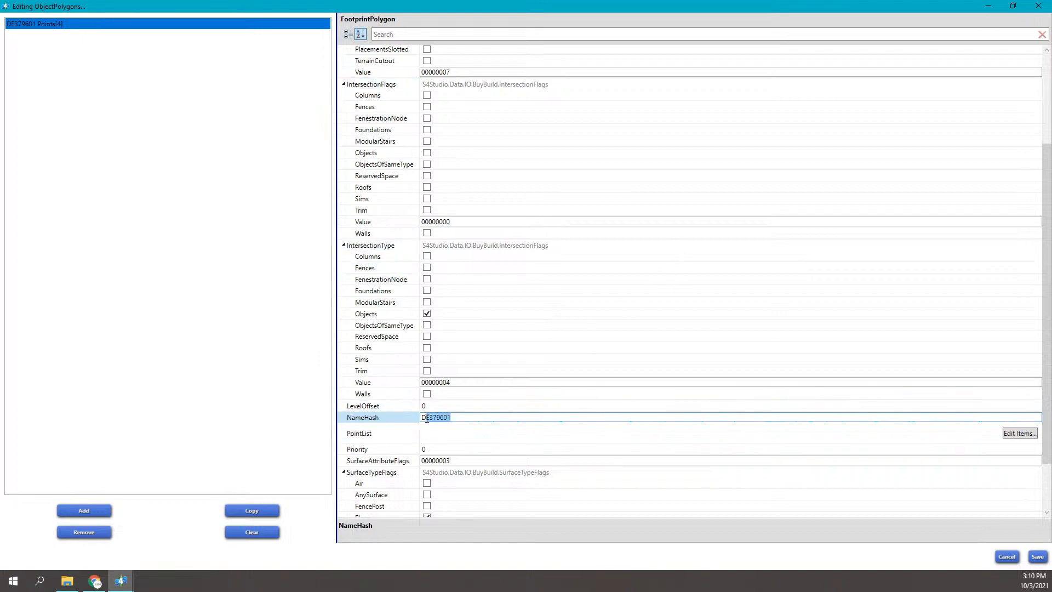
- Inspect the polygon's PointList coordinates, close the list, and return to the polygon's Bounds and Flags
{"action": "left_click", "coordinate": [1020, 433]}
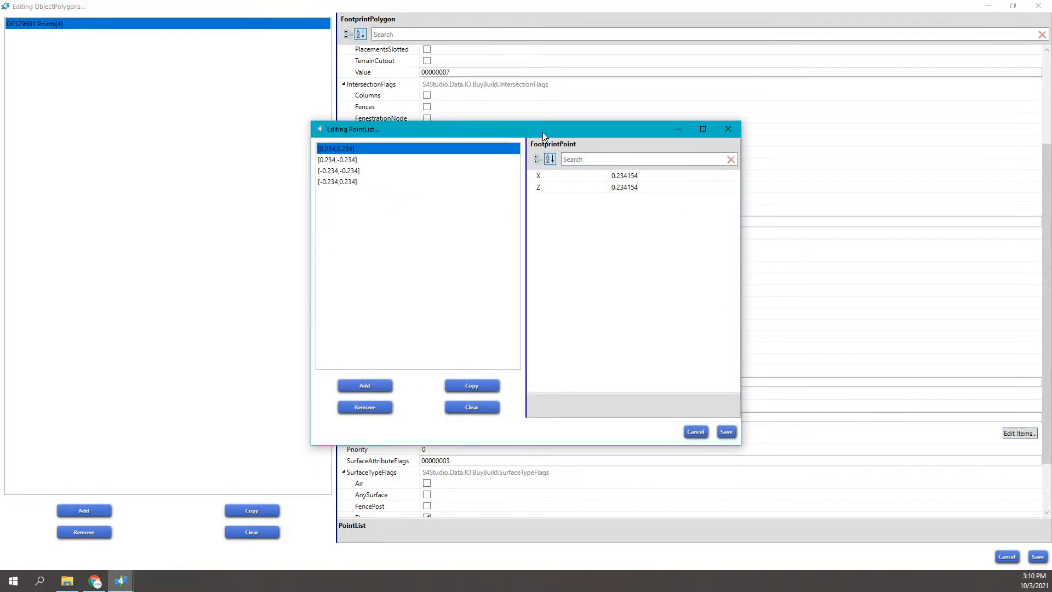
{"action": "left_click_drag", "start_coordinate": [542, 133], "coordinate": [421, 116]}
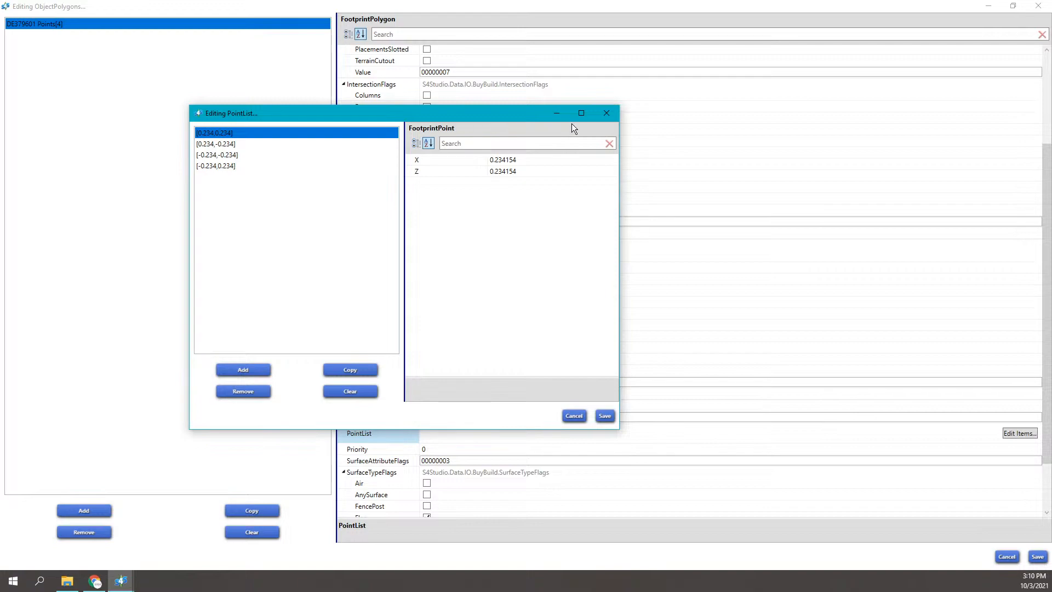
{"action": "left_click", "coordinate": [613, 113]}
{"action": "scroll", "coordinate": [609, 199], "scroll_direction": "up", "scroll_amount": 4}
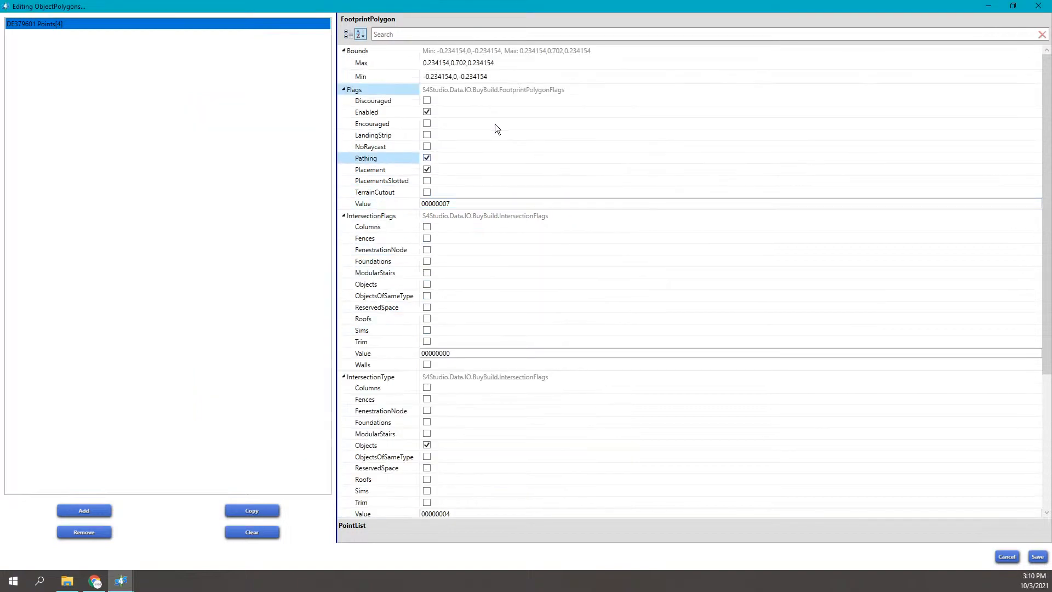
- Examine the footprint polygon's Bounds, highlighting the Max coordinates and its height component and comparing them with the Min coordinates
{"action": "left_click", "coordinate": [423, 62]}
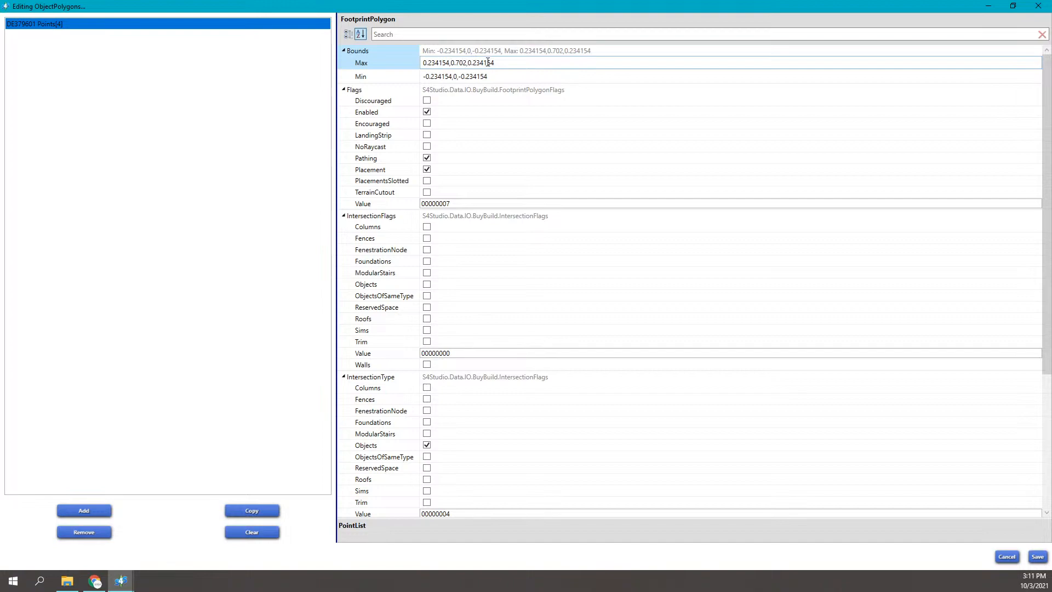
{"action": "left_click", "coordinate": [424, 63]}
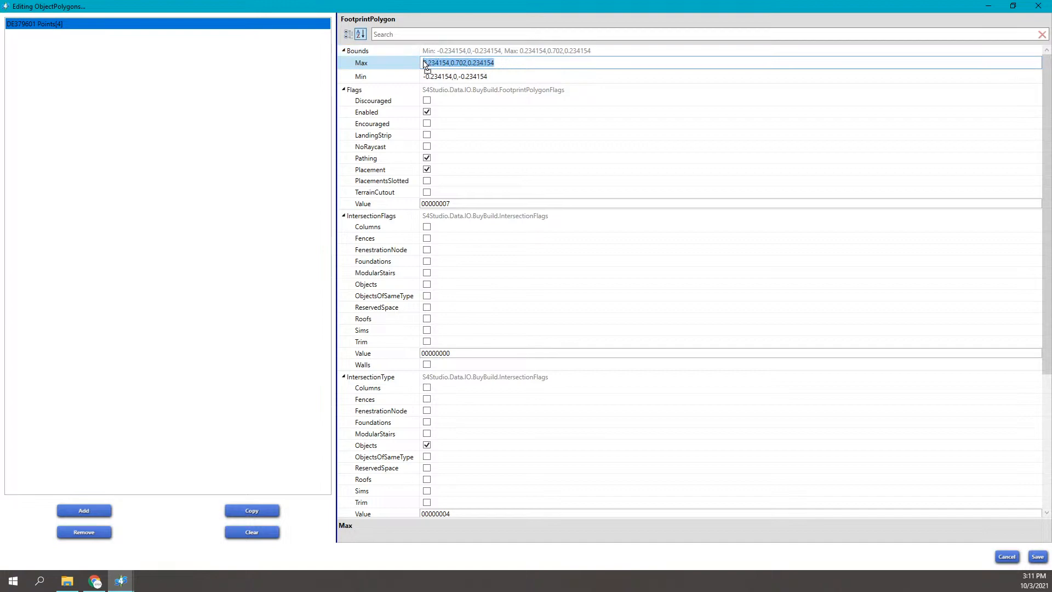
{"action": "left_click_drag", "start_coordinate": [424, 63], "coordinate": [487, 61]}
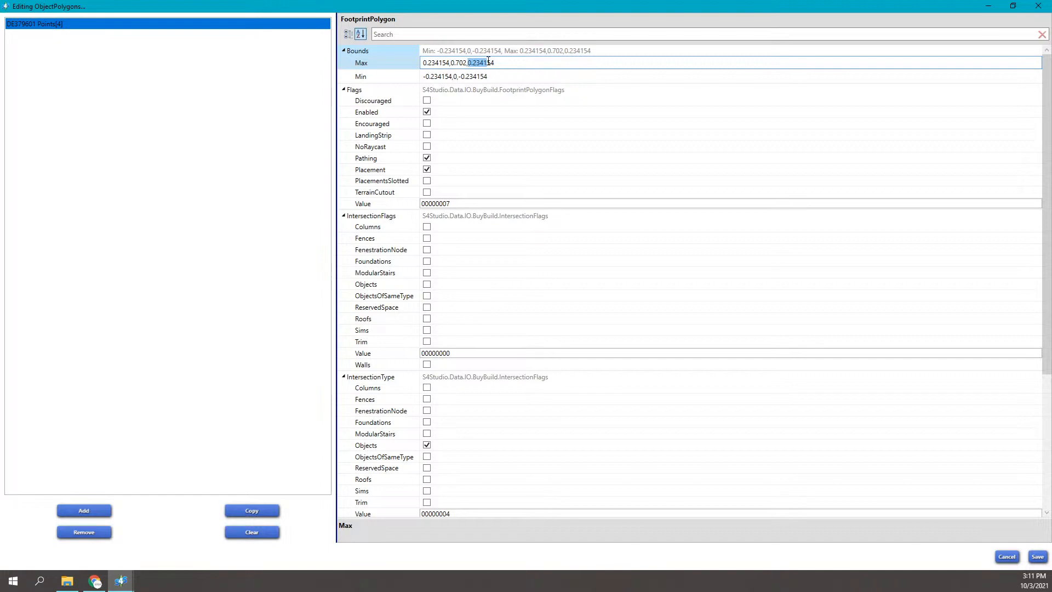
{"action": "left_click", "coordinate": [425, 76]}
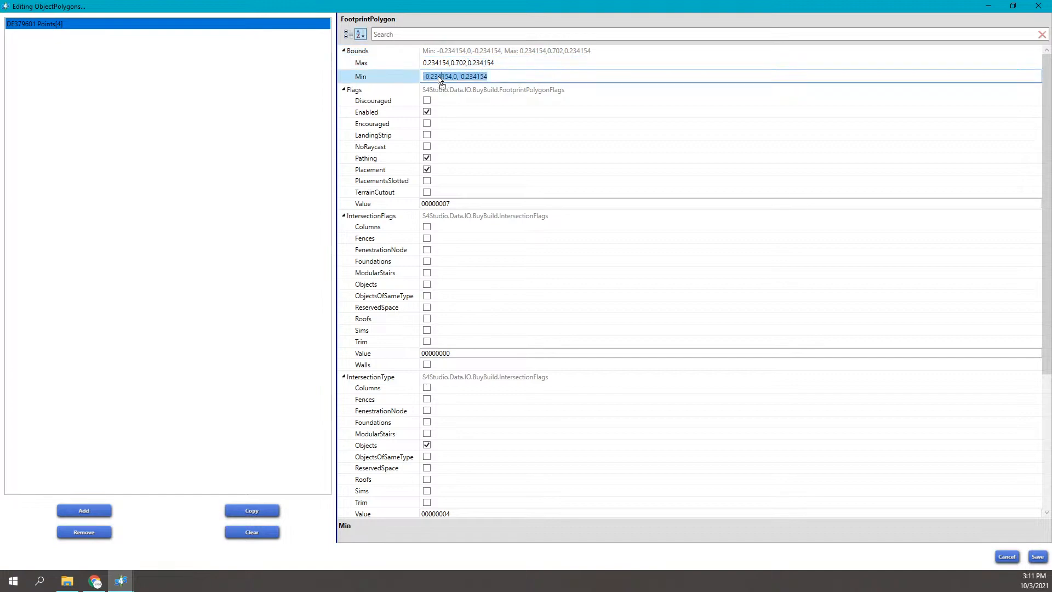
{"action": "left_click", "coordinate": [455, 62]}
{"action": "left_click_drag", "start_coordinate": [450, 63], "coordinate": [467, 63]}
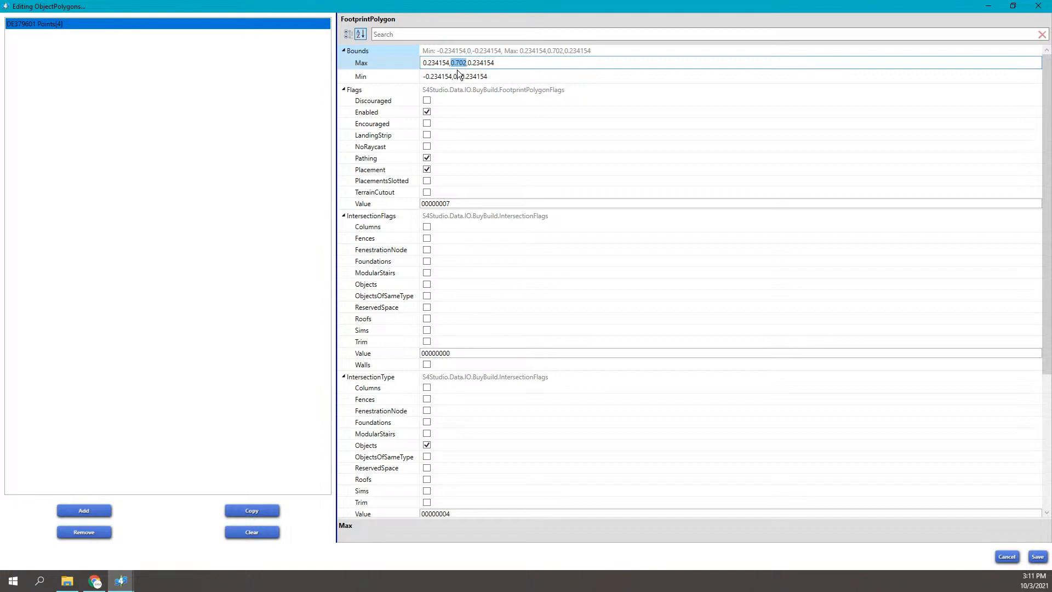
{"action": "left_click", "coordinate": [458, 76]}
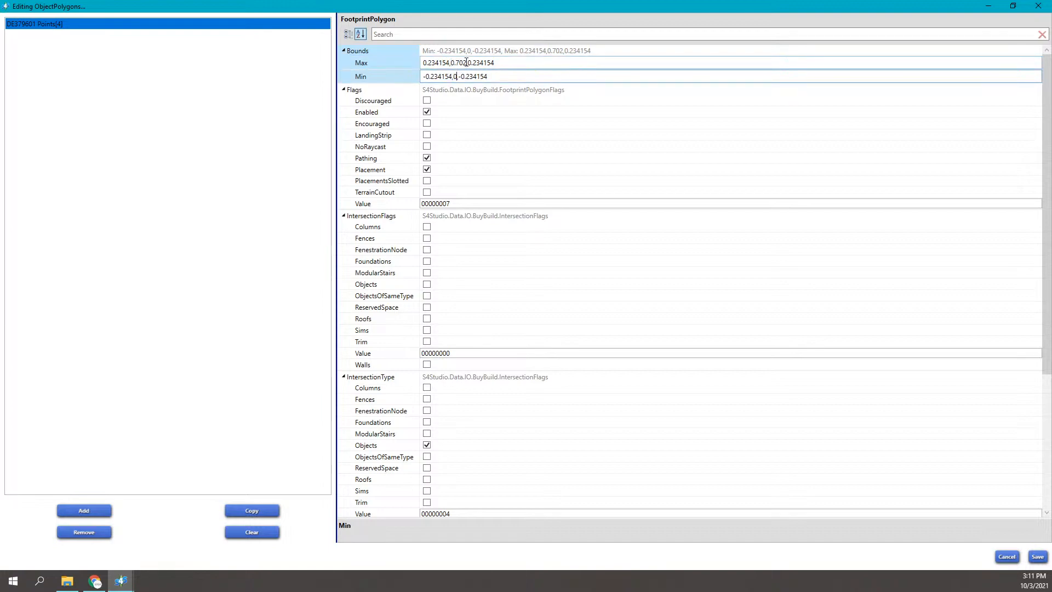
{"action": "left_click", "coordinate": [466, 63]}
{"action": "left_click_drag", "start_coordinate": [506, 62], "coordinate": [431, 63]}
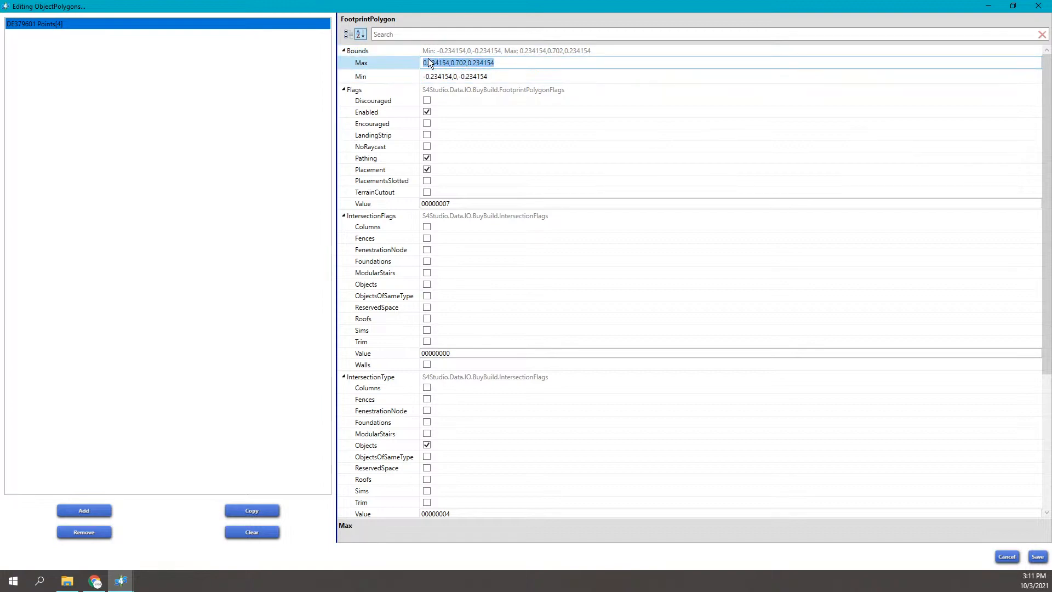
{"action": "left_click", "coordinate": [498, 76]}
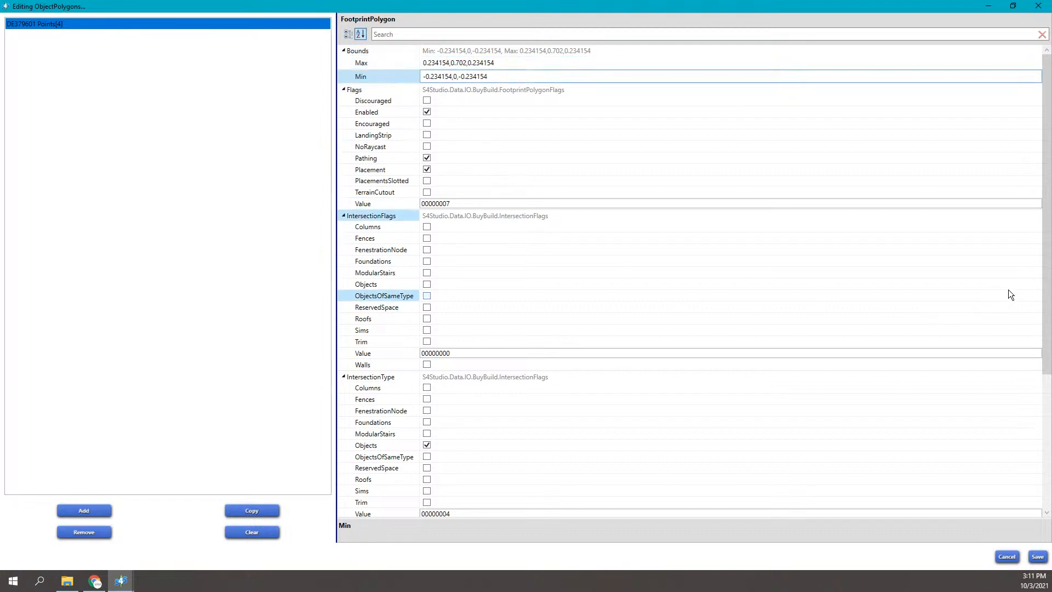
- Inspect the X and Z coordinates of all four points in the polygon's PointList, and close the list
{"action": "scroll", "coordinate": [1050, 267], "scroll_direction": "down", "scroll_amount": 5}
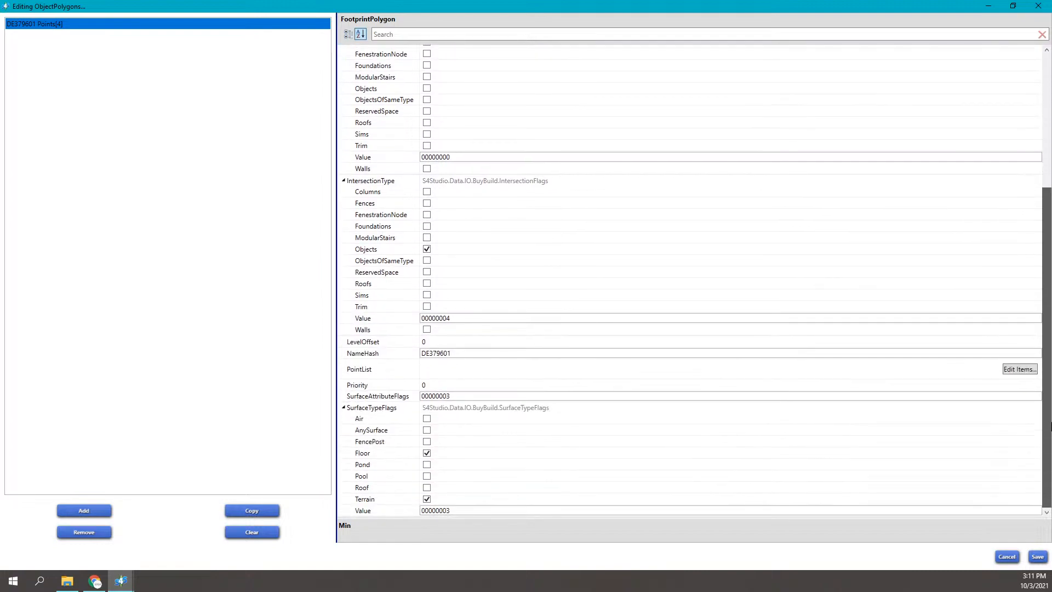
{"action": "left_click", "coordinate": [1008, 370]}
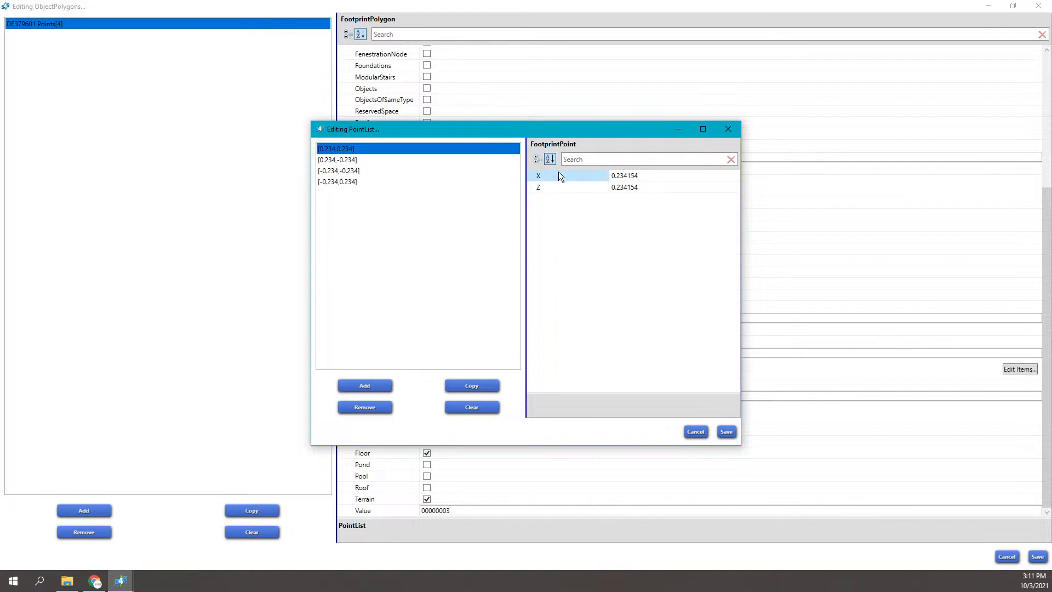
{"action": "left_click", "coordinate": [377, 160]}
{"action": "left_click", "coordinate": [374, 171]}
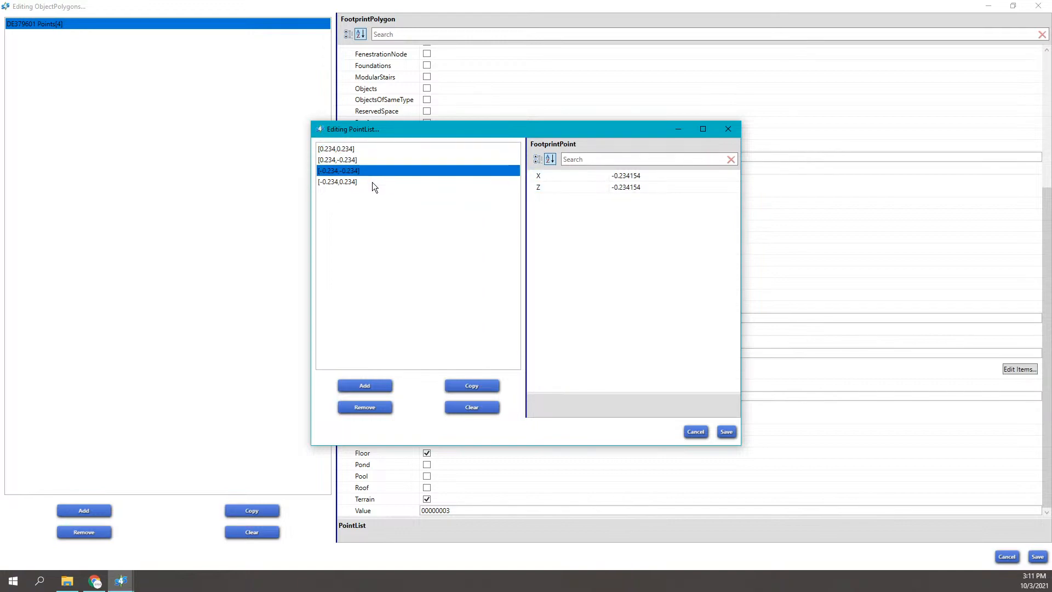
{"action": "left_click", "coordinate": [373, 182]}
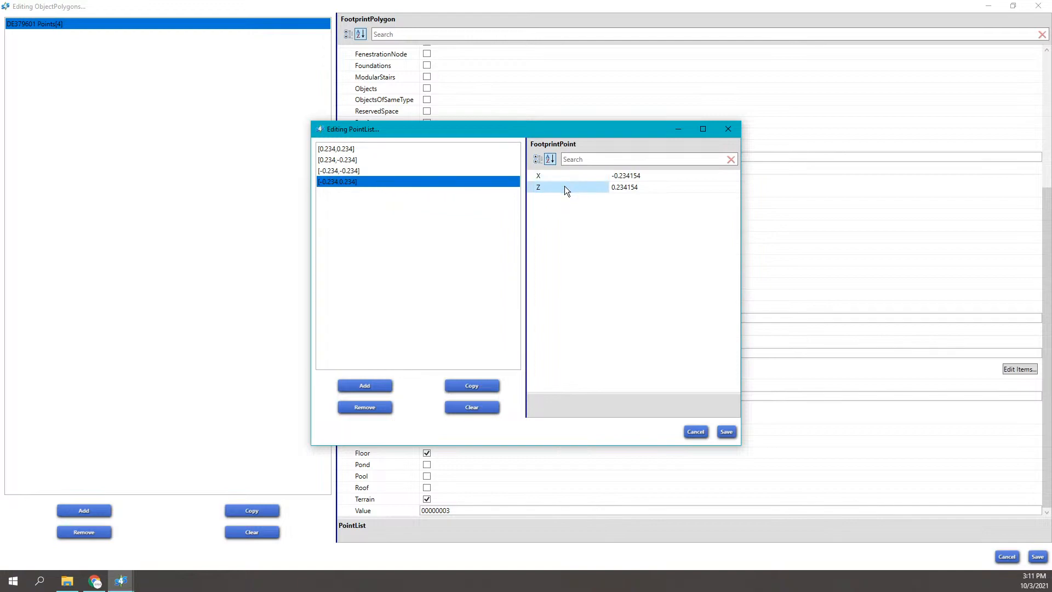
{"action": "left_click", "coordinate": [404, 148]}
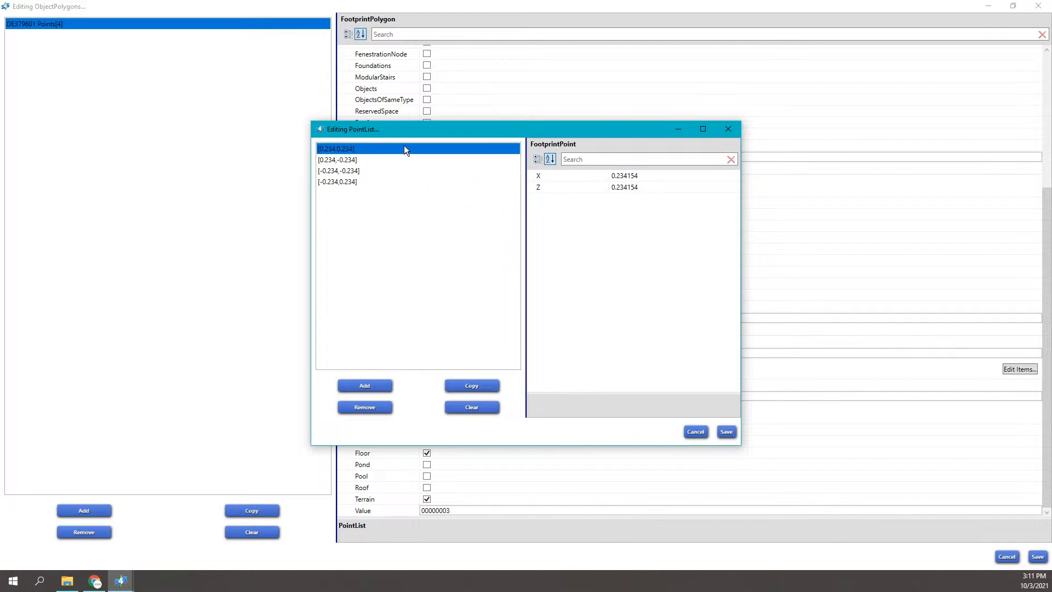
{"action": "left_click", "coordinate": [629, 186]}
{"action": "left_click", "coordinate": [640, 176]}
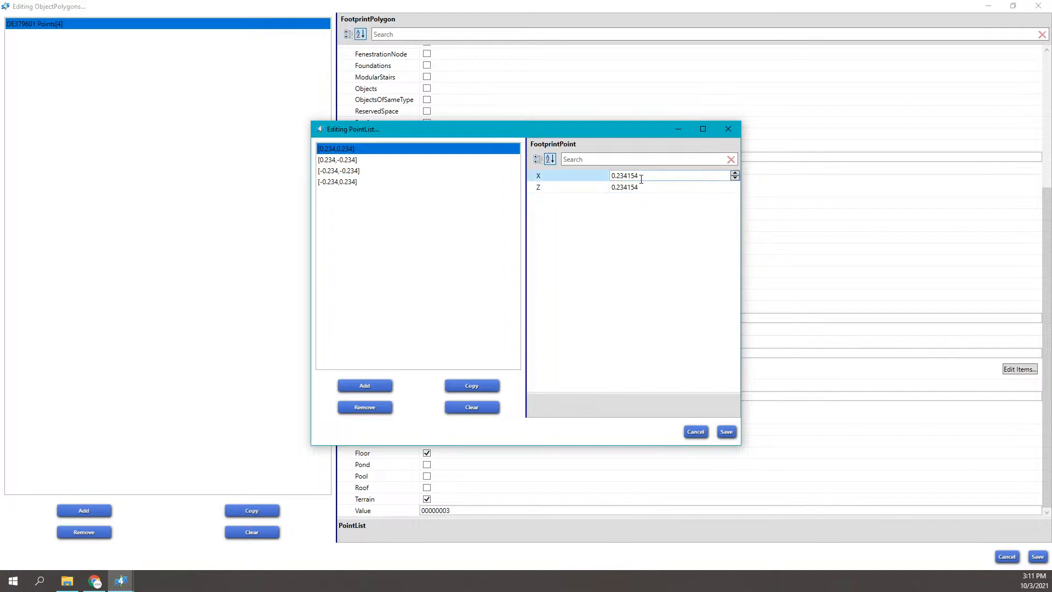
{"action": "left_click", "coordinate": [400, 153]}
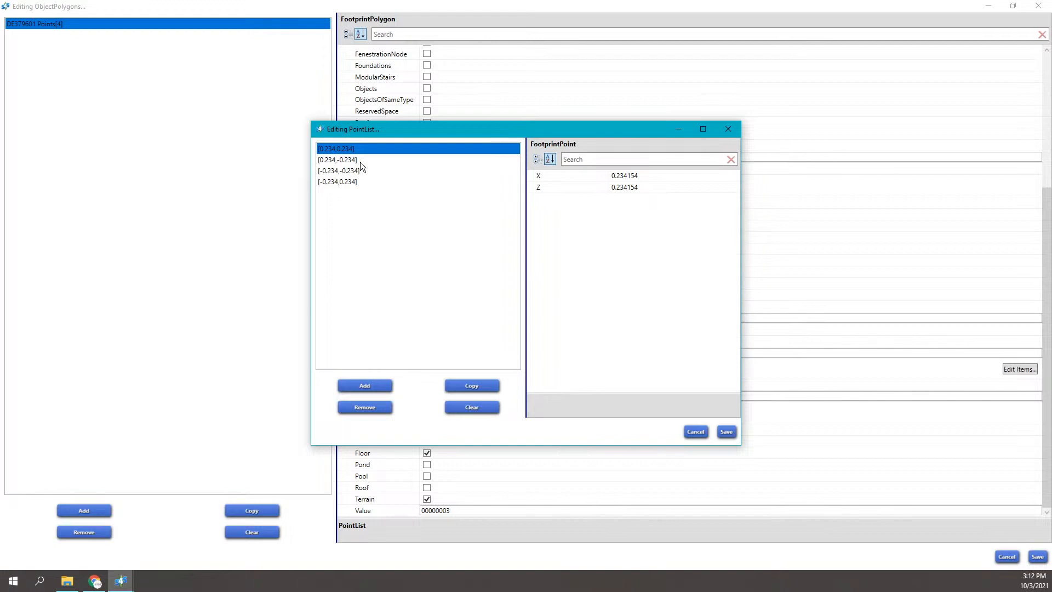
{"action": "left_click", "coordinate": [735, 129]}
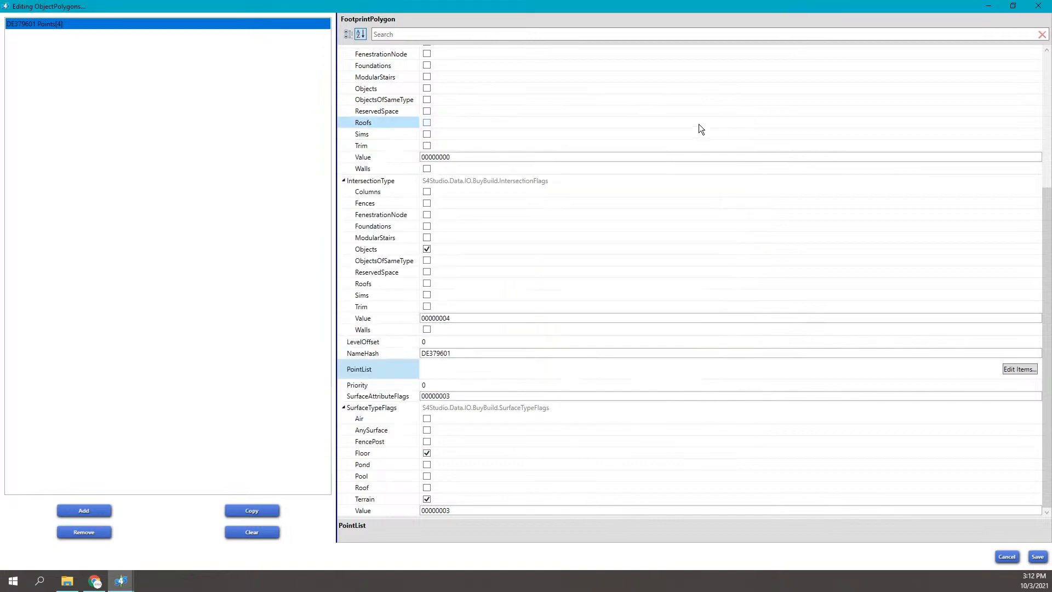
- Compare the polygon's Bounds Max and Min values again, relating them to the point coordinates
{"action": "scroll", "coordinate": [411, 163], "scroll_direction": "up", "scroll_amount": 10}
{"action": "left_click", "coordinate": [431, 63]}
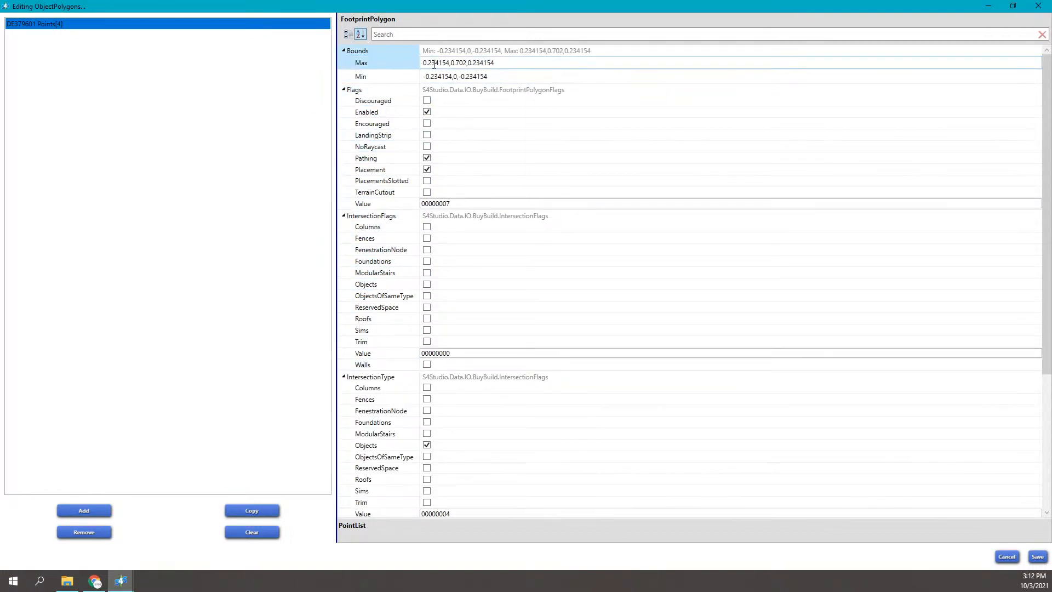
{"action": "left_click", "coordinate": [436, 75]}
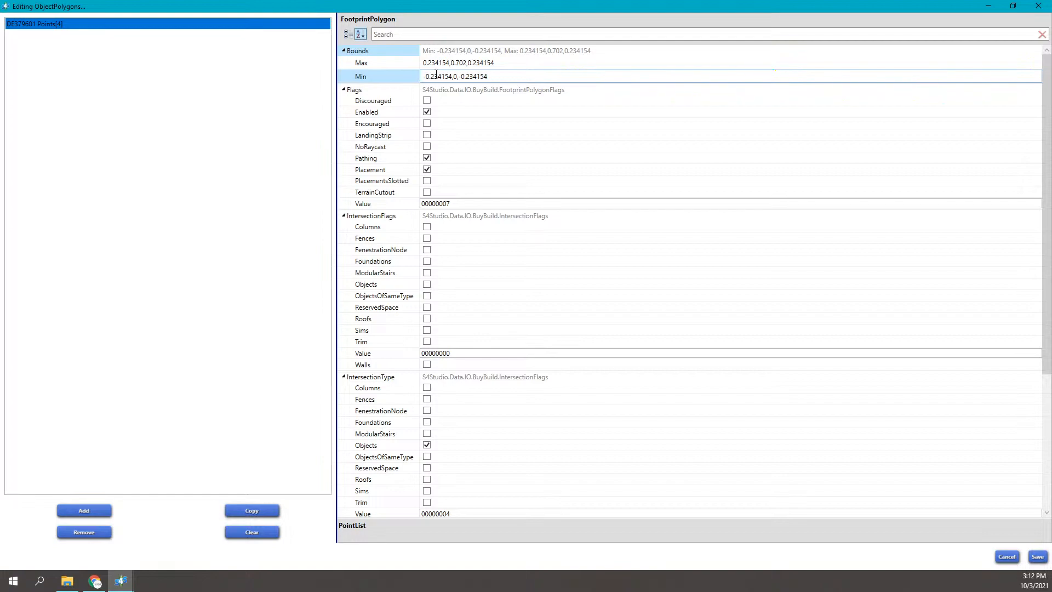
{"action": "left_click", "coordinate": [434, 64]}
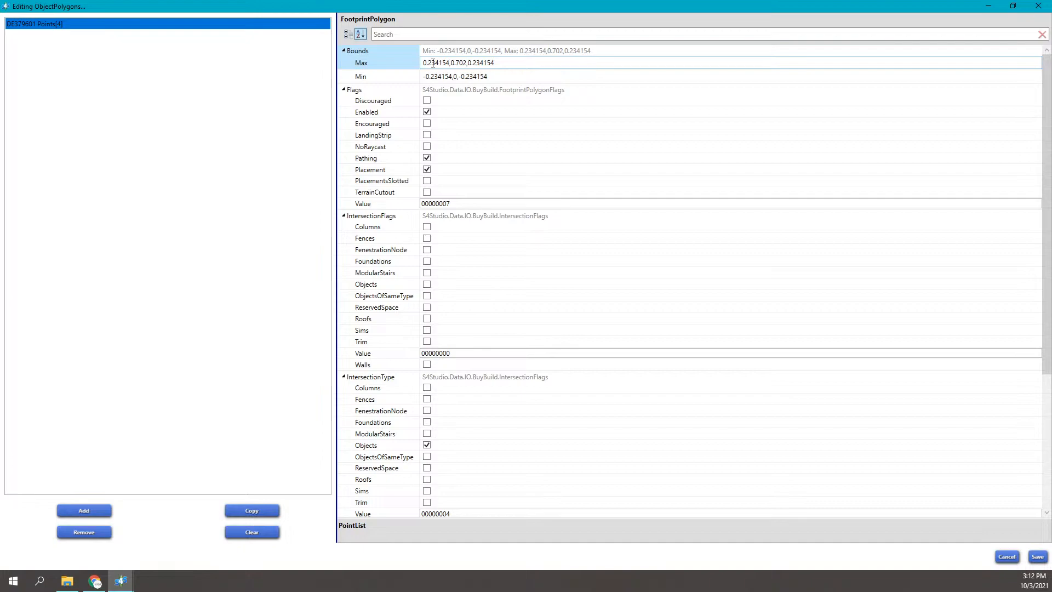
- Close the polygon editor and the Game File Cruiser, and highlight the TemplateKey Instance of the package's Footprint
{"action": "left_click", "coordinate": [1038, 5]}
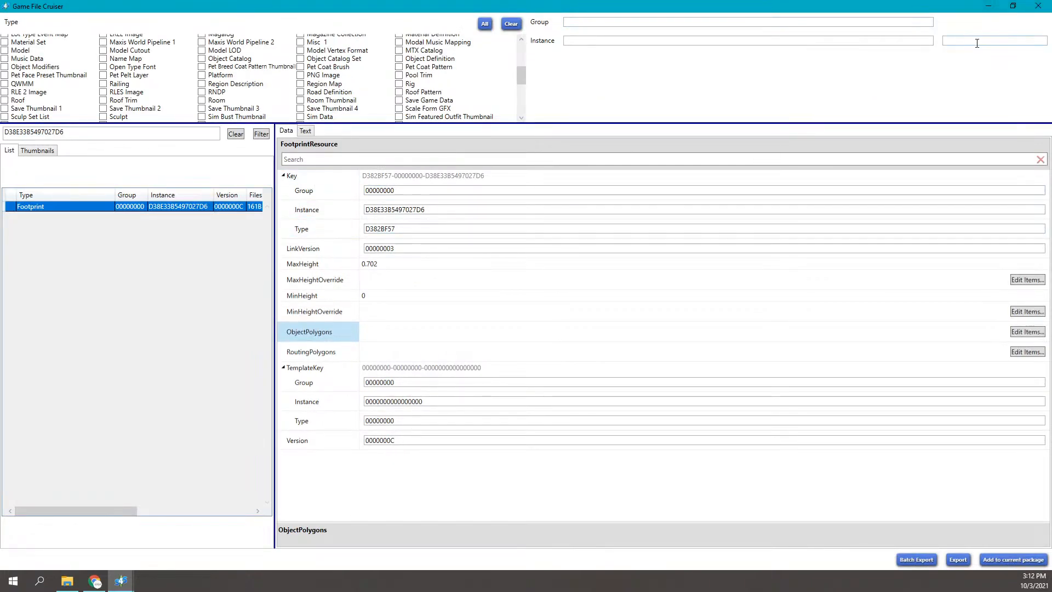
{"action": "left_click", "coordinate": [1038, 5]}
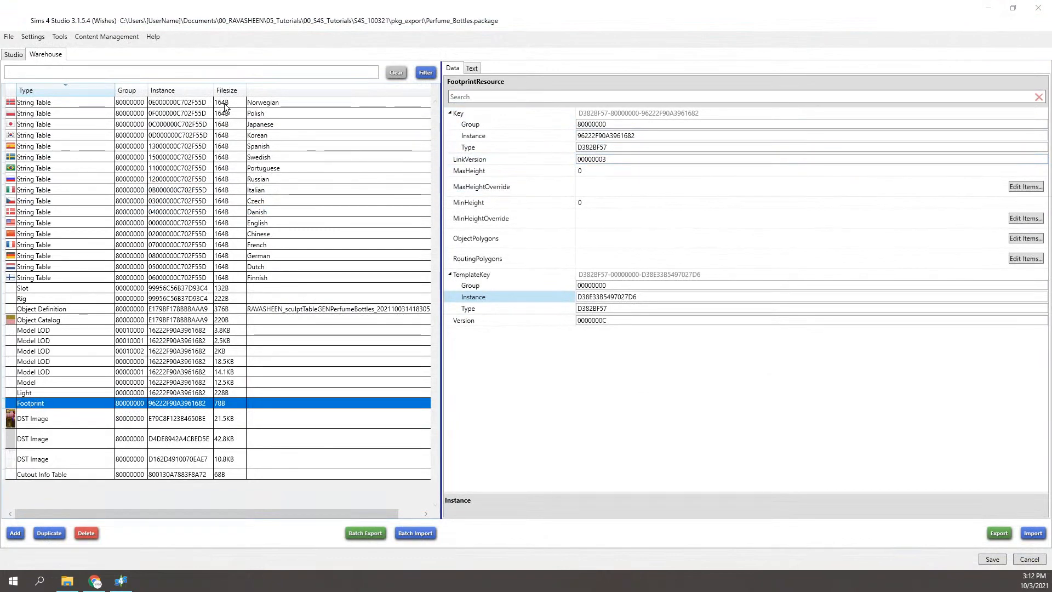
{"action": "left_click", "coordinate": [637, 297]}
{"action": "left_click_drag", "start_coordinate": [638, 296], "coordinate": [578, 297]}
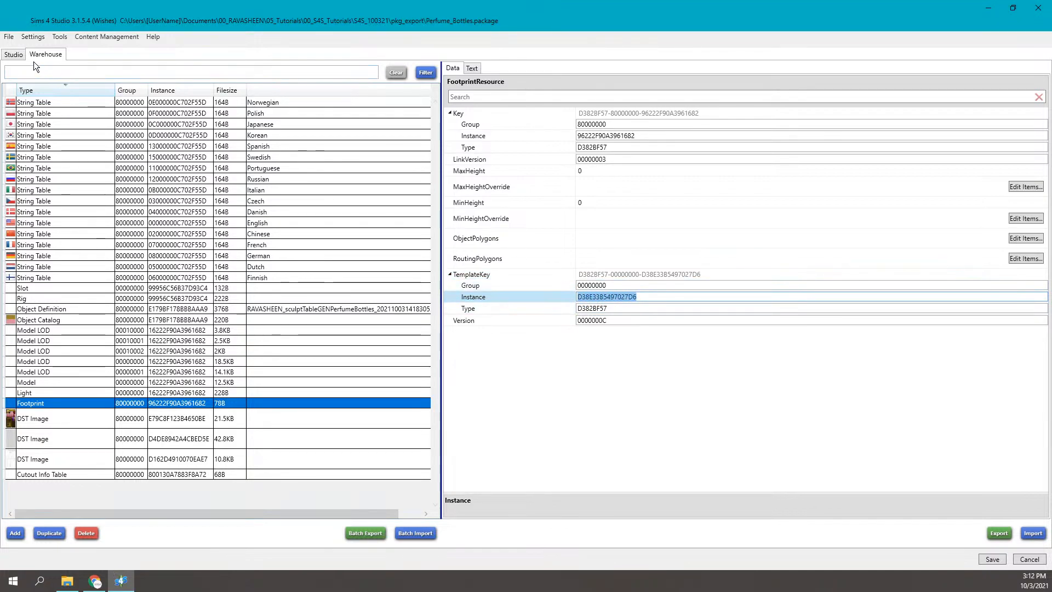
- Adjust the object's footprint to fit its mesh in the Studio mesh settings, and dismiss the confirmation
{"action": "left_click", "coordinate": [15, 56]}
{"action": "left_click", "coordinate": [774, 114]}
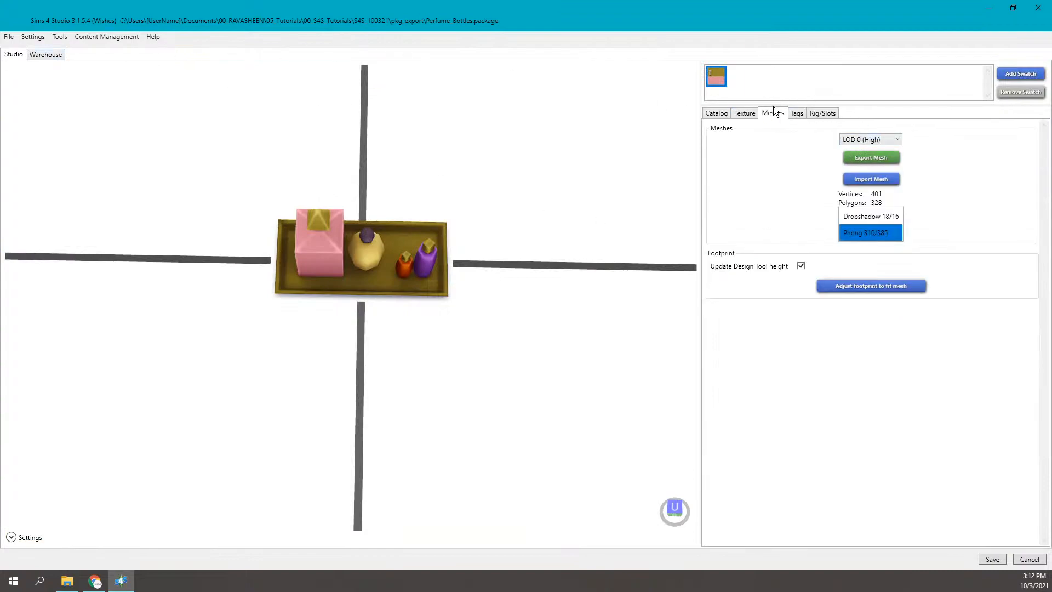
{"action": "left_click", "coordinate": [869, 288]}
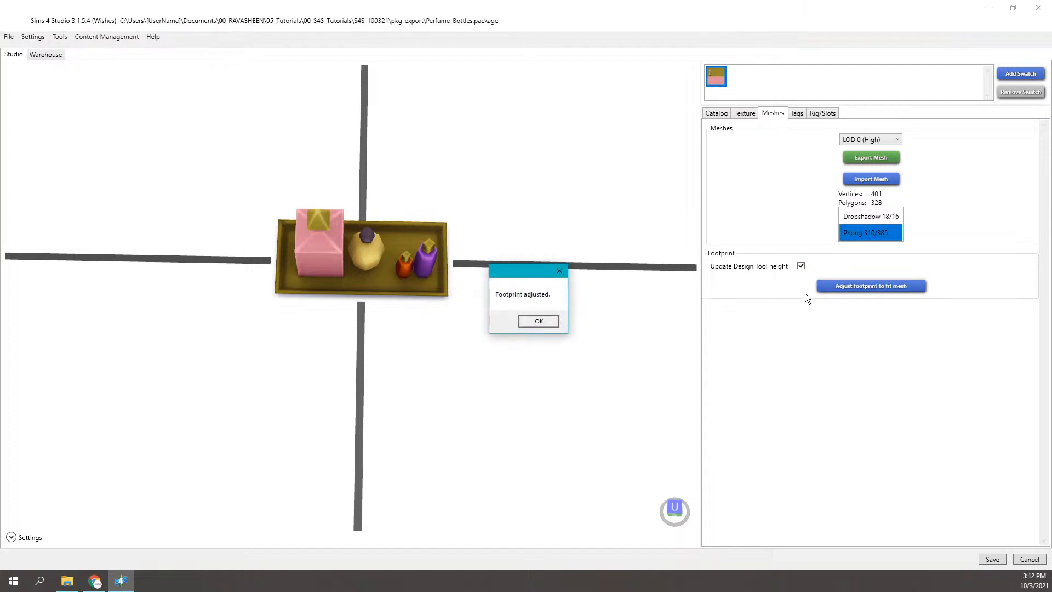
{"action": "left_click", "coordinate": [539, 321]}
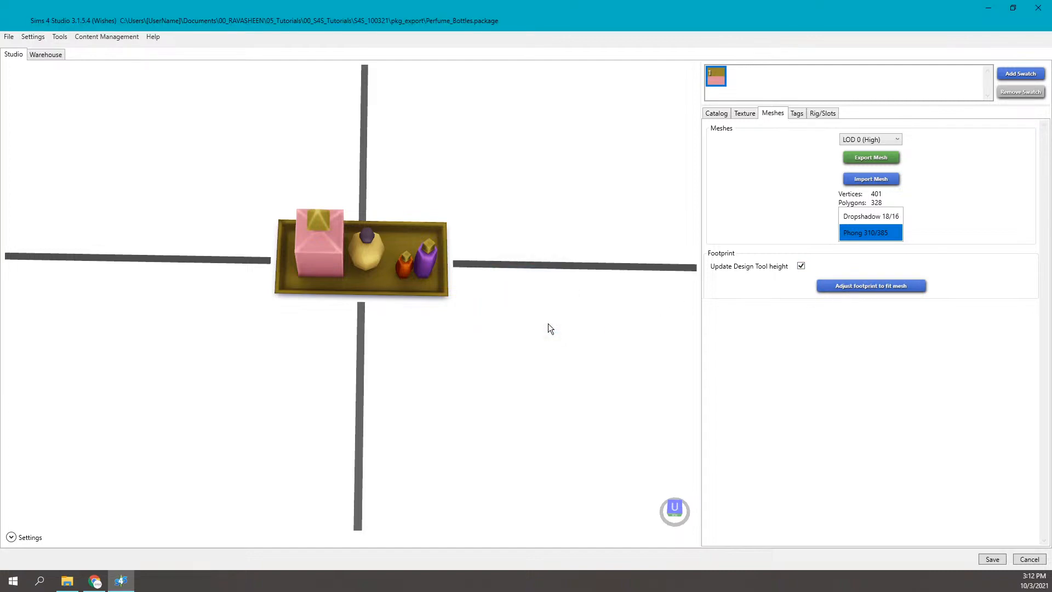
- Return to the Footprint entry in the Warehouse and highlight its MaxHeight value
{"action": "left_click", "coordinate": [47, 54]}
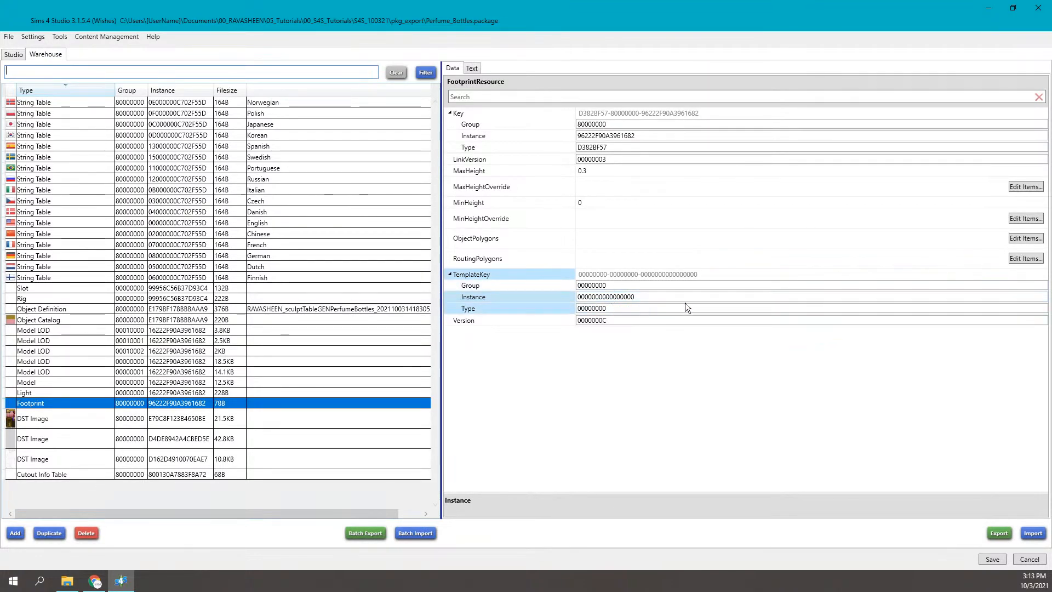
{"action": "left_click", "coordinate": [606, 170]}
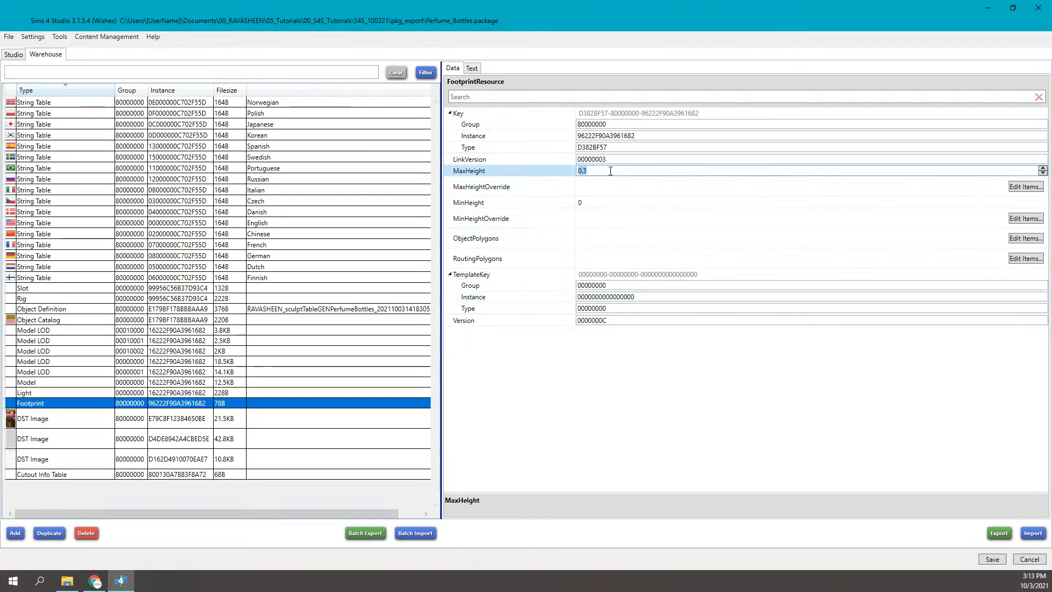
{"action": "left_click_drag", "start_coordinate": [593, 172], "coordinate": [578, 172]}
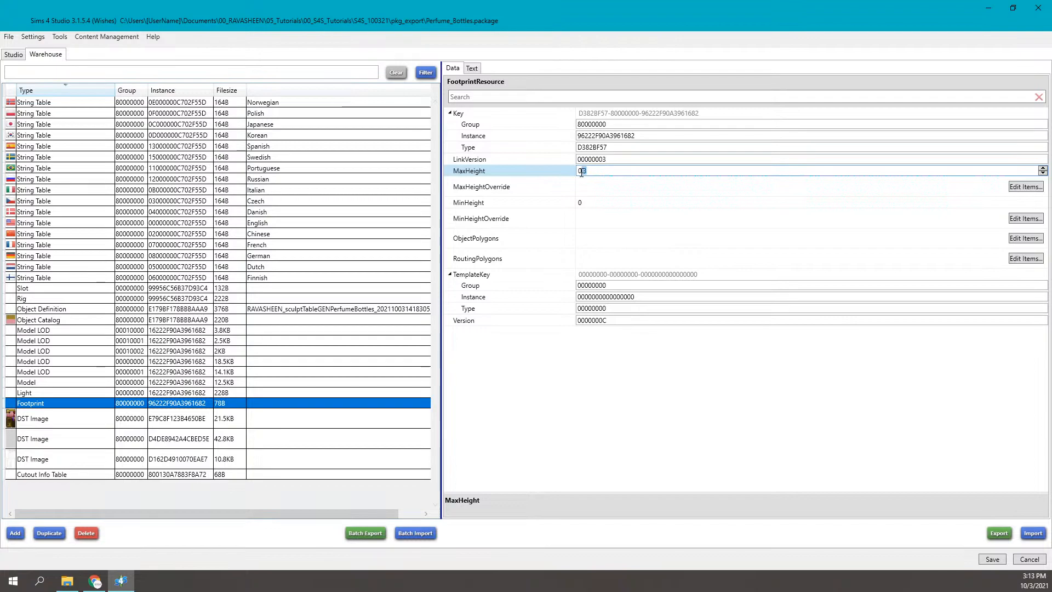
- Open the Footprint's ObjectPolygons, widen the editor window, and look over the polygon's Bounds and Flags
{"action": "left_click", "coordinate": [1025, 238]}
{"action": "scroll", "coordinate": [626, 192], "scroll_direction": "down", "scroll_amount": 5}
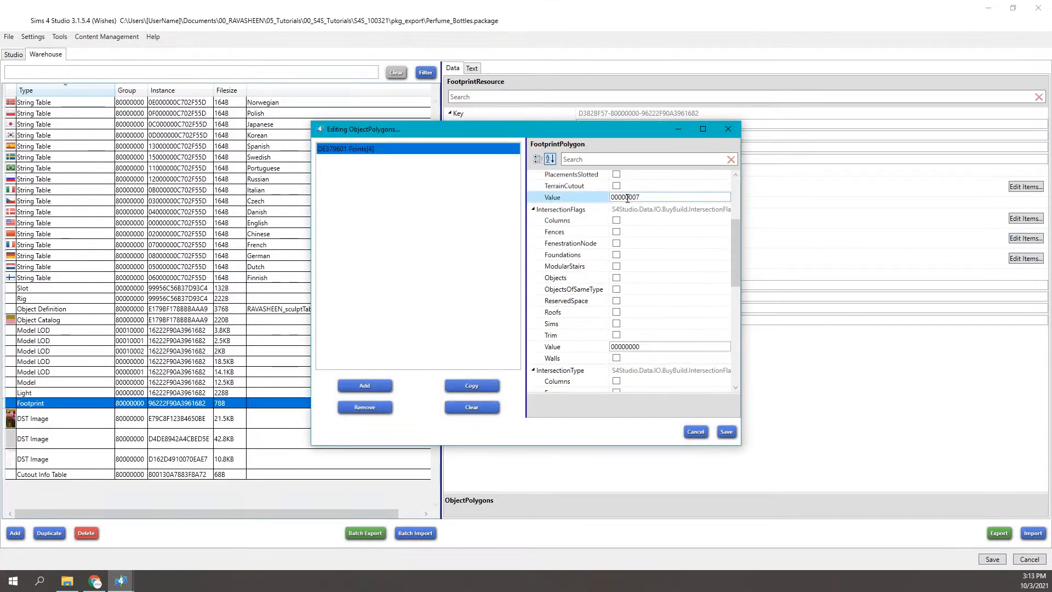
{"action": "scroll", "coordinate": [626, 193], "scroll_direction": "up", "scroll_amount": 5}
{"action": "left_click", "coordinate": [728, 201]}
{"action": "left_click_drag", "start_coordinate": [741, 202], "coordinate": [796, 365]}
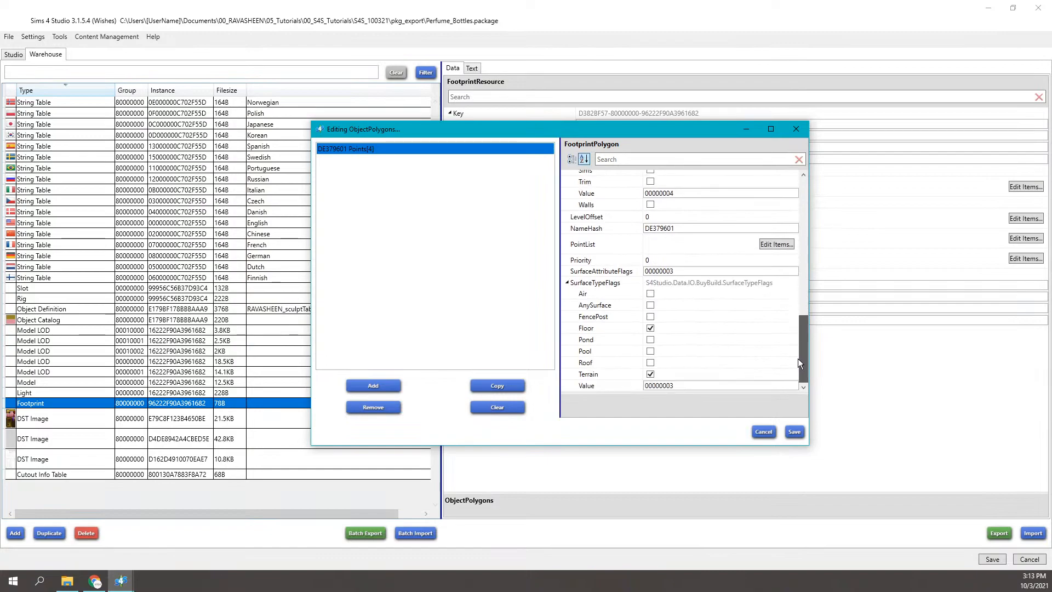
{"action": "left_click_drag", "start_coordinate": [804, 337], "coordinate": [570, 170]}
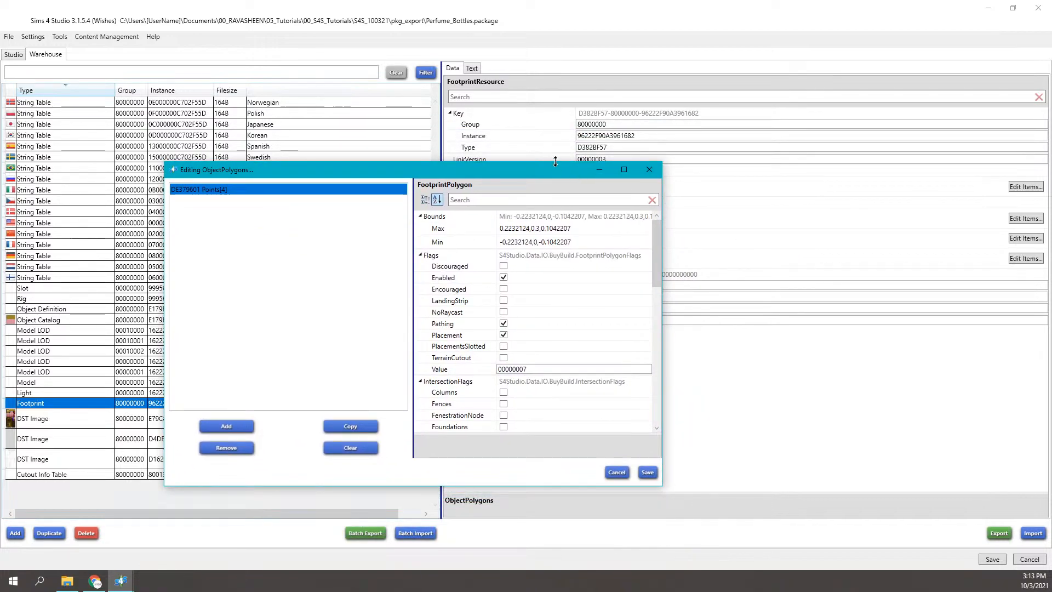
- Examine the polygon's SurfaceTypeFlags, including Floor and Pool, and return to the IntersectionType options
{"action": "left_click_drag", "start_coordinate": [657, 245], "coordinate": [655, 393]}
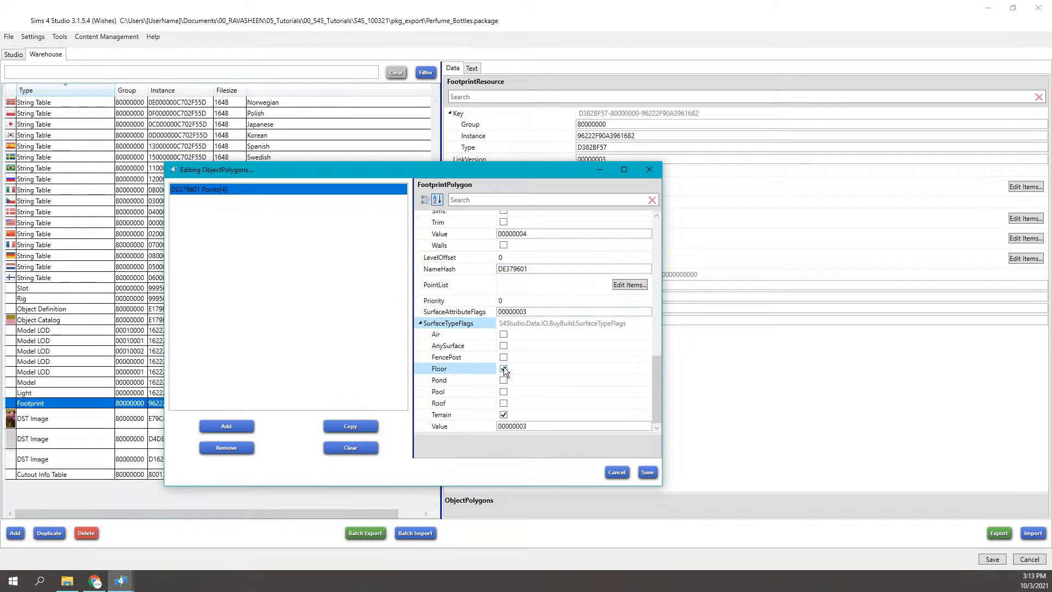
{"action": "left_click", "coordinate": [509, 391]}
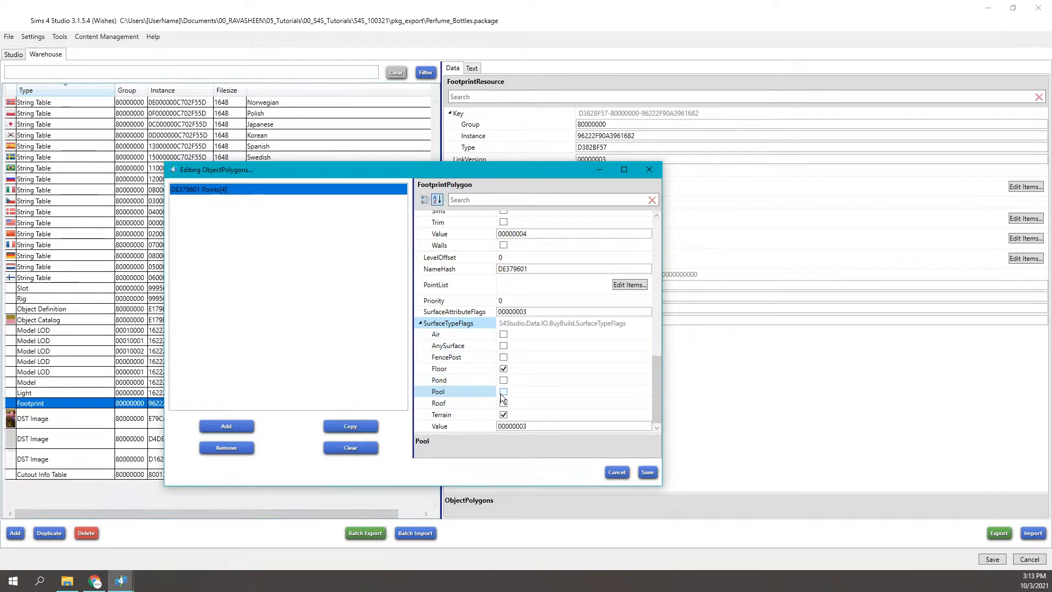
{"action": "scroll", "coordinate": [502, 394], "scroll_direction": "up", "scroll_amount": 3}
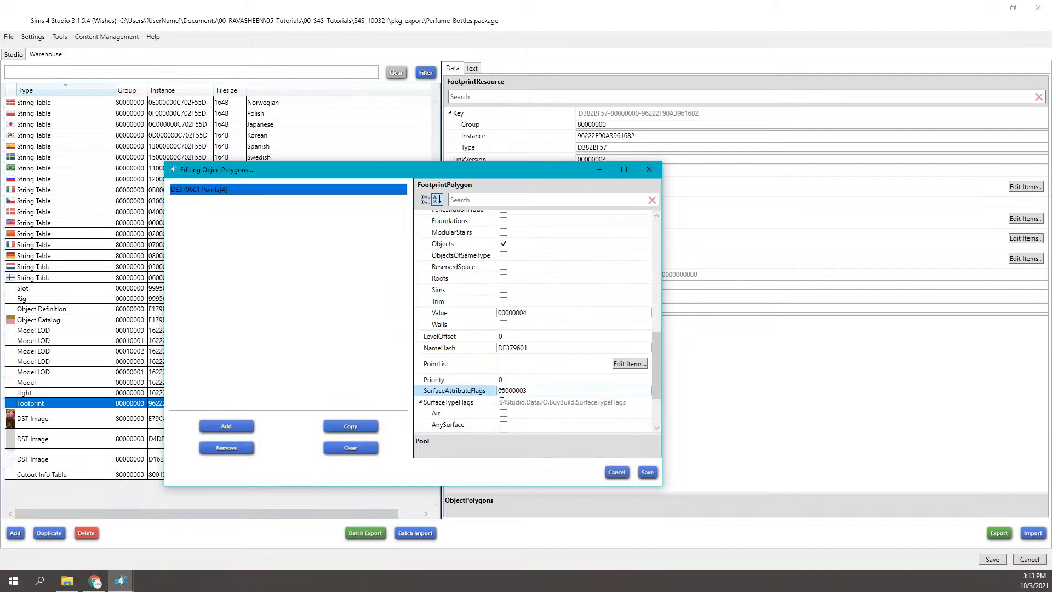
{"action": "scroll", "coordinate": [501, 393], "scroll_direction": "up", "scroll_amount": 5}
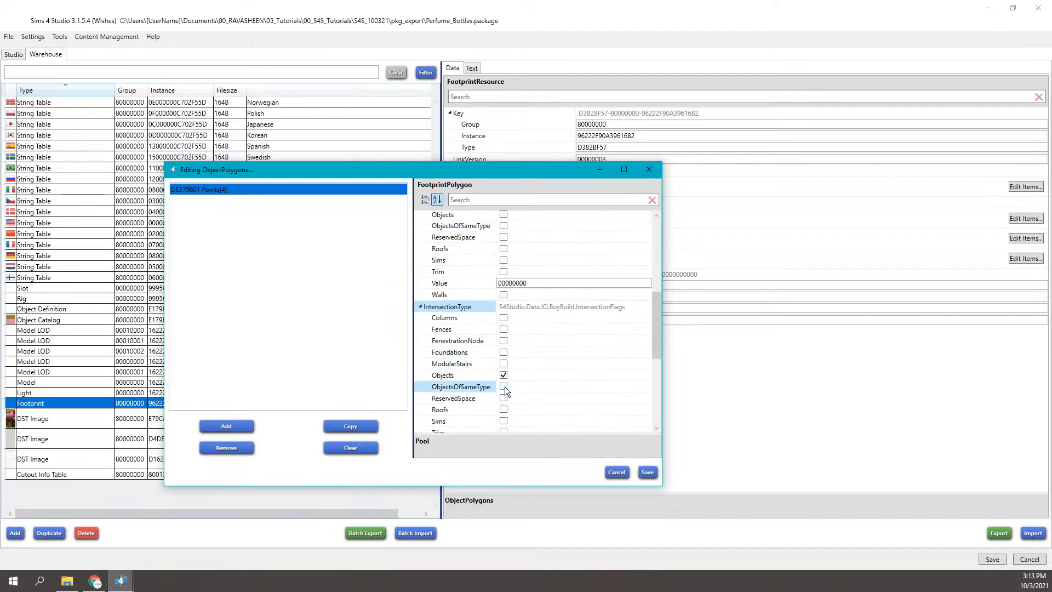
- Leave the footprint's ObjectPolygons editor and look over the Light entry's resource data and key
{"action": "scroll", "coordinate": [504, 387], "scroll_direction": "up", "scroll_amount": 10}
{"action": "left_click", "coordinate": [649, 169]}
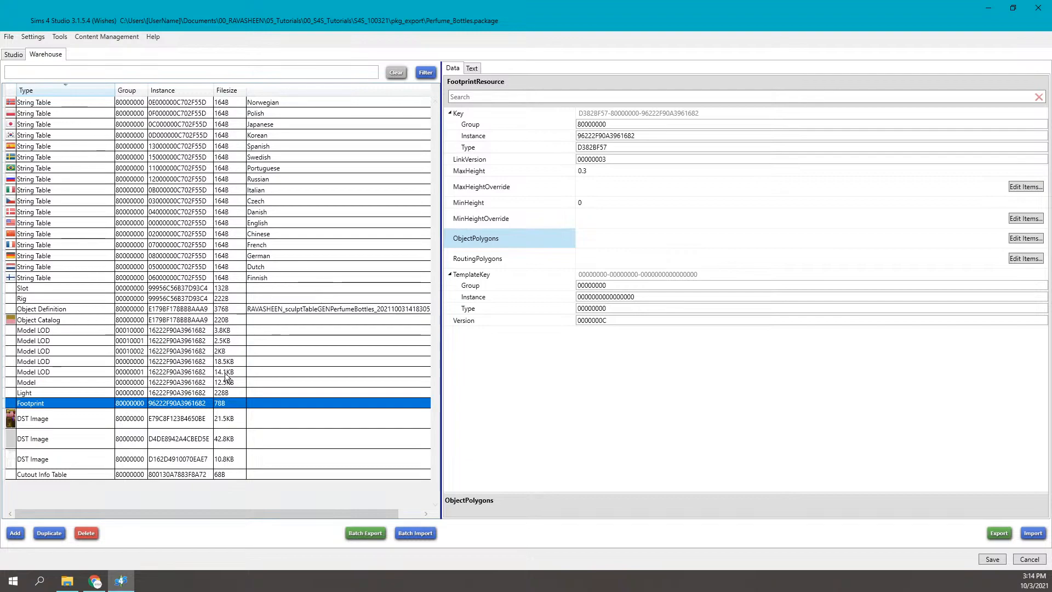
{"action": "left_click", "coordinate": [227, 393]}
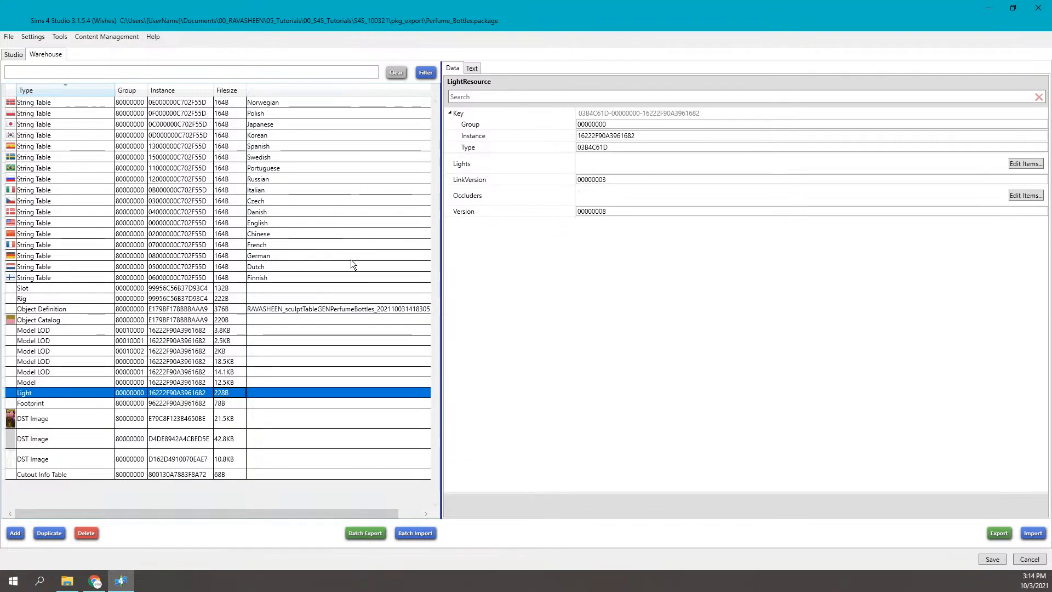
{"action": "left_click", "coordinate": [689, 148]}
{"action": "left_click", "coordinate": [890, 166]}
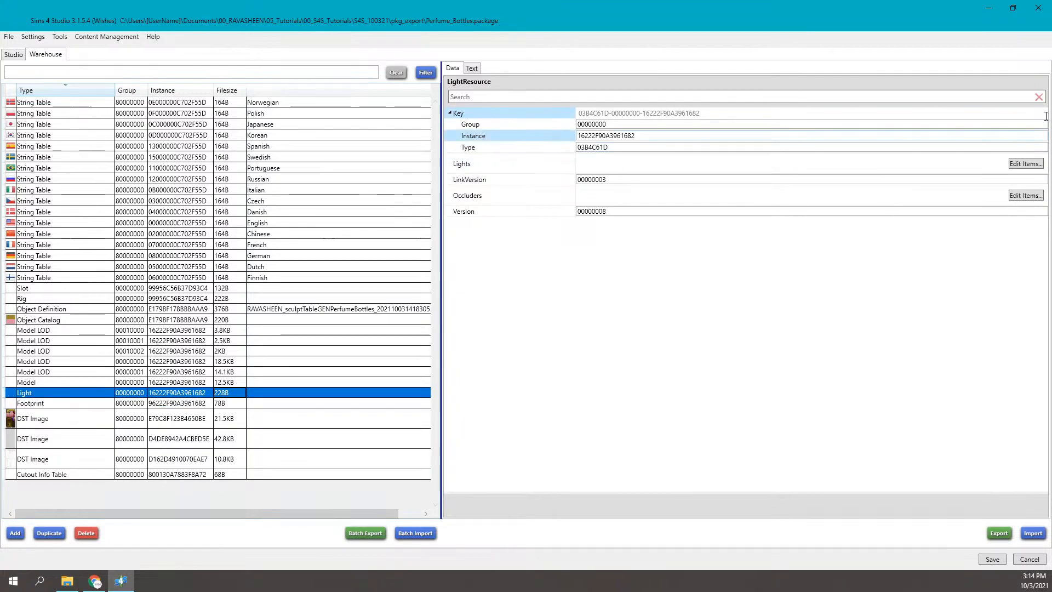
- Open the Light entry's Lights list and add an AmbientLight, a PointLight and a LampShadeLight
{"action": "left_click", "coordinate": [1025, 163]}
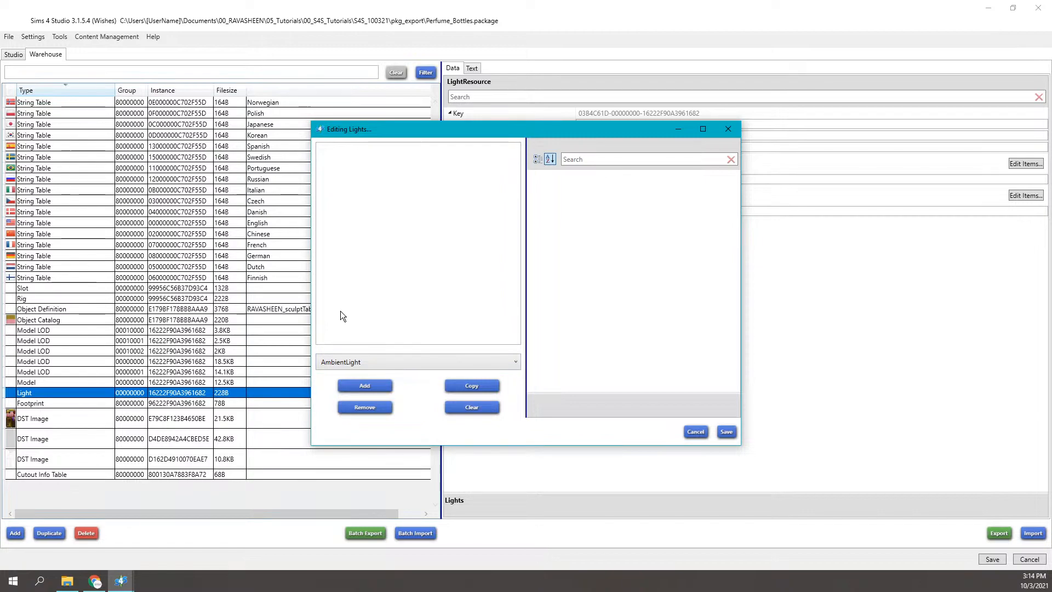
{"action": "left_click", "coordinate": [365, 386]}
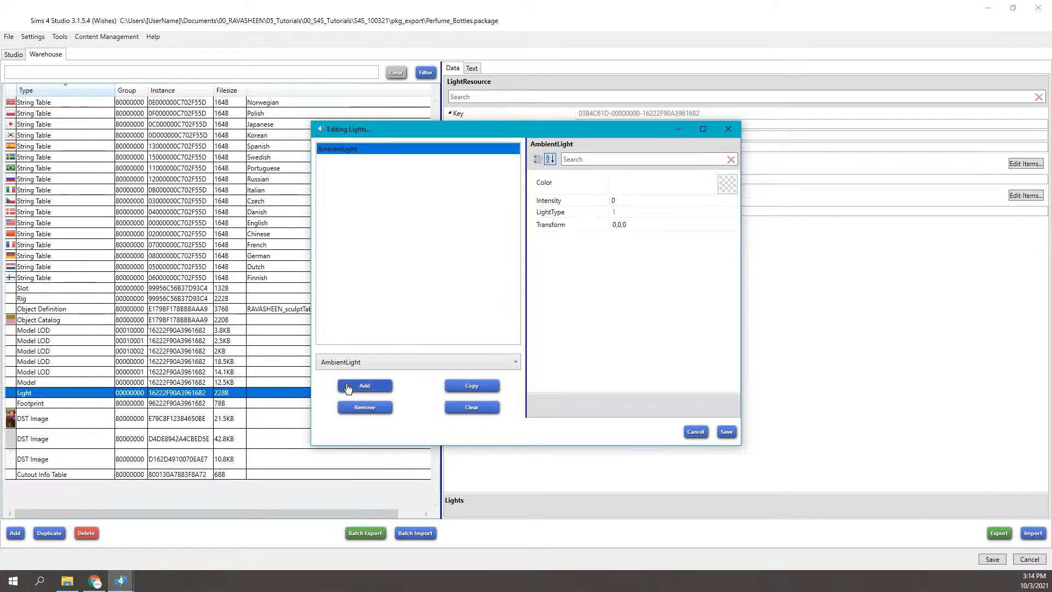
{"action": "left_click", "coordinate": [511, 362]}
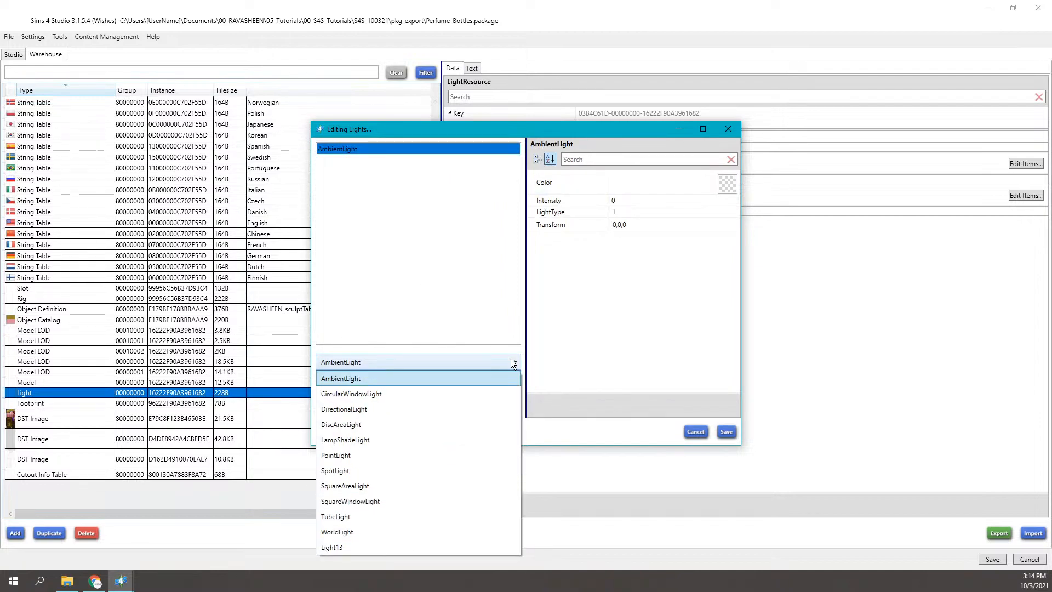
{"action": "left_click", "coordinate": [465, 454]}
{"action": "left_click", "coordinate": [364, 386]}
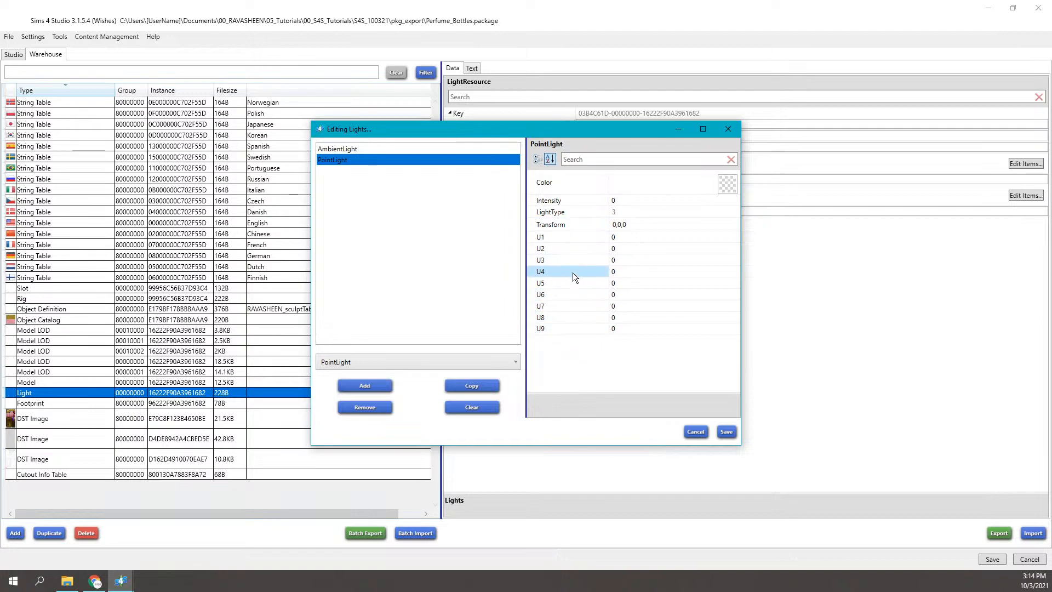
{"action": "left_click", "coordinate": [405, 366]}
{"action": "left_click", "coordinate": [365, 439]}
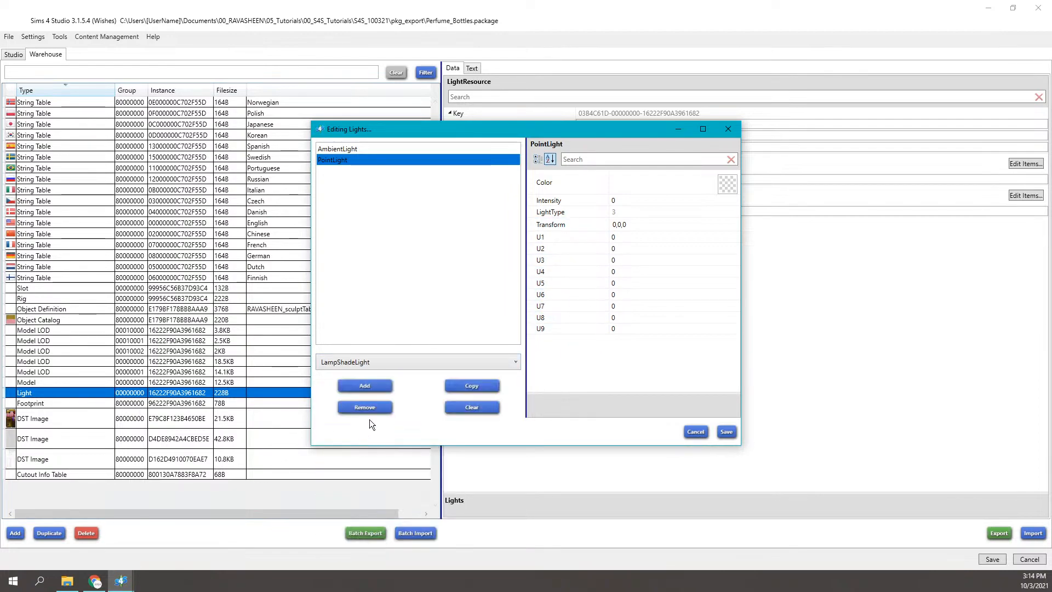
{"action": "left_click", "coordinate": [370, 387]}
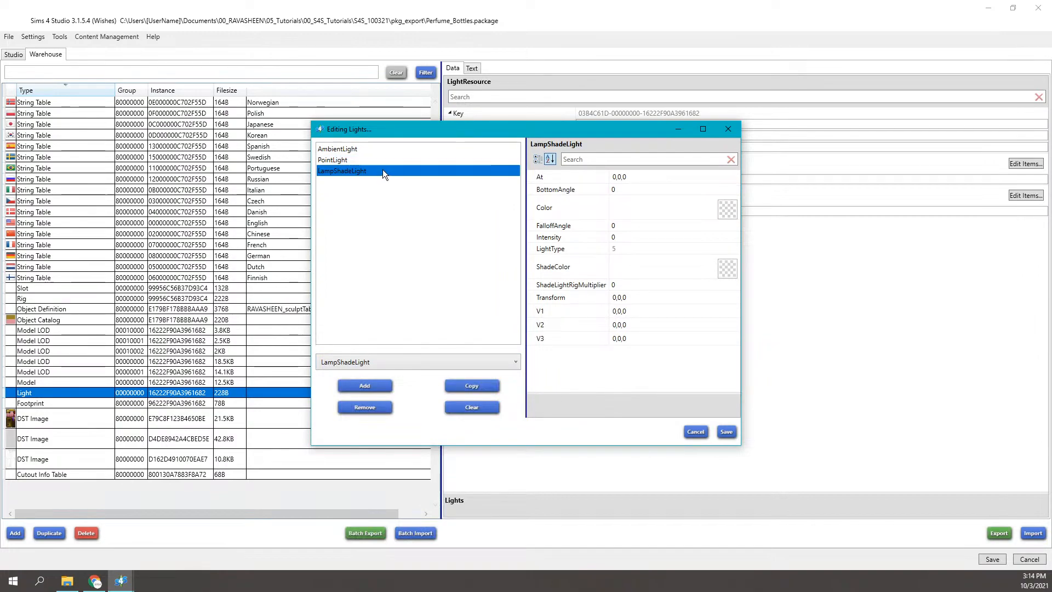
- Compare the properties of the AmbientLight, PointLight and LampShadeLight, including the LampShadeLight's Transform, V1 and V2 vectors
{"action": "left_click", "coordinate": [383, 150]}
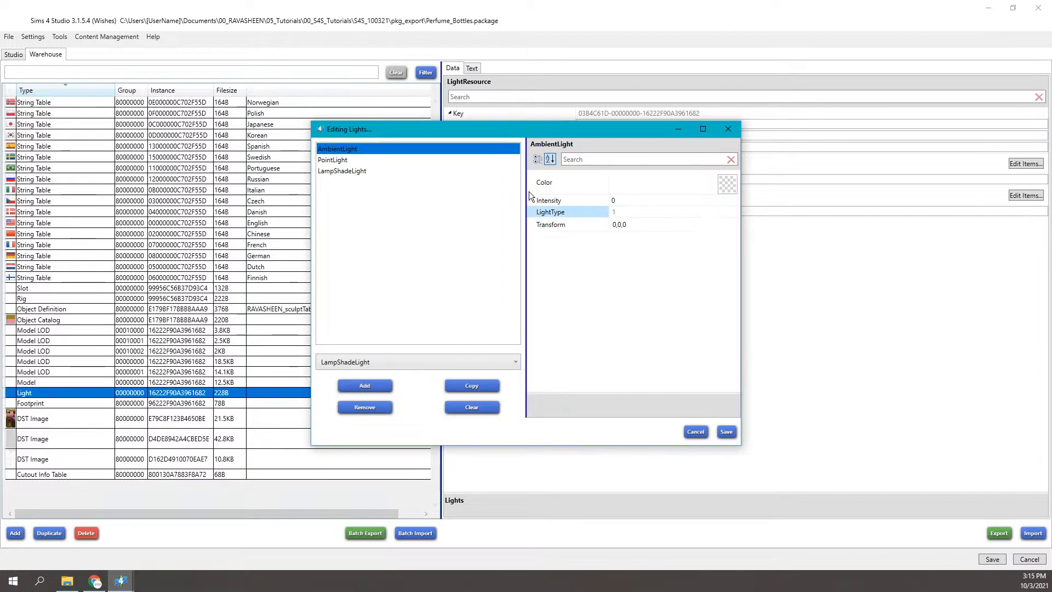
{"action": "left_click", "coordinate": [364, 162]}
{"action": "left_click", "coordinate": [358, 171]}
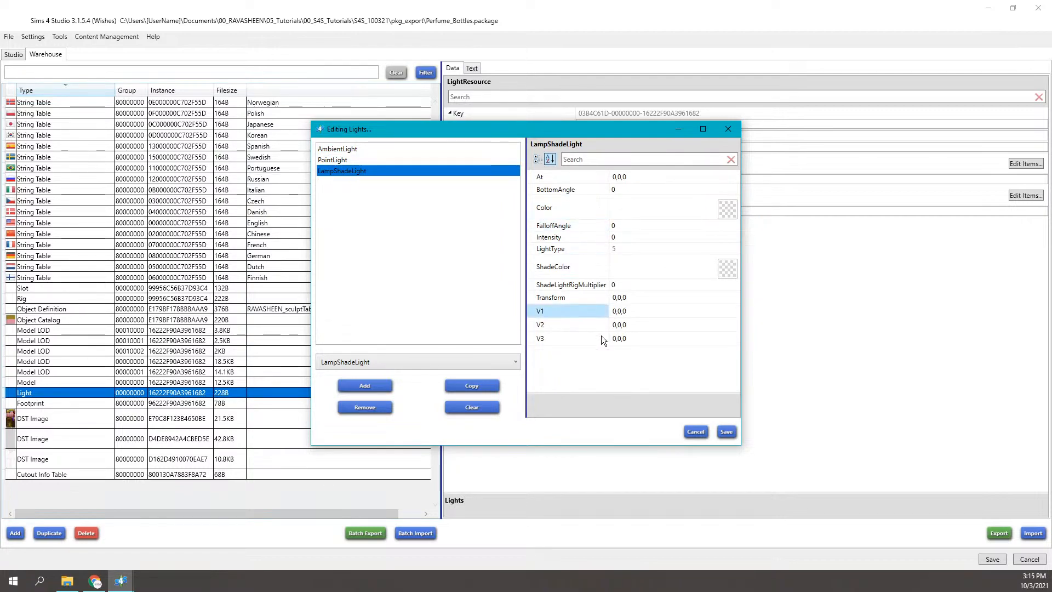
{"action": "left_click", "coordinate": [615, 326]}
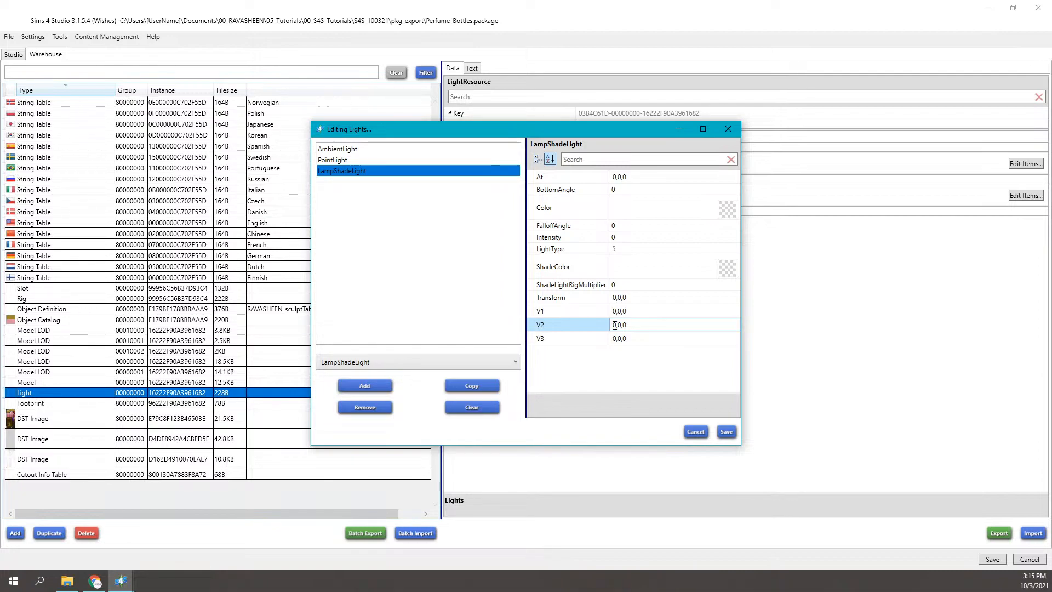
{"action": "left_click", "coordinate": [700, 300]}
{"action": "left_click", "coordinate": [701, 311]}
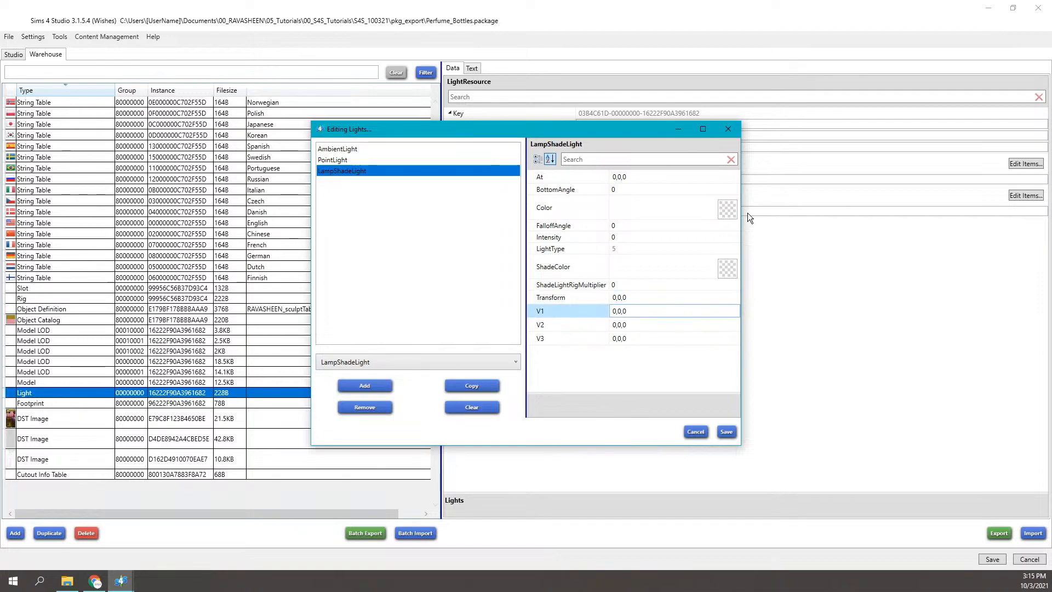
- Try the muted red #00B23E3E as the LampShadeLight's Color and leave the colour picker
{"action": "left_click", "coordinate": [734, 209]}
{"action": "left_click", "coordinate": [788, 253]}
{"action": "left_click", "coordinate": [795, 242]}
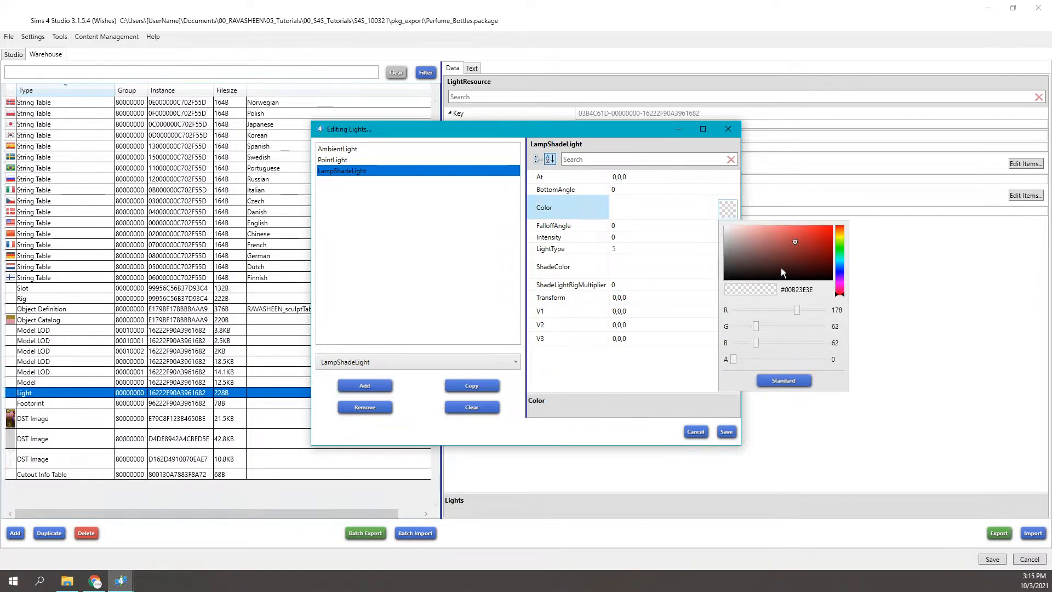
{"action": "left_click", "coordinate": [689, 379]}
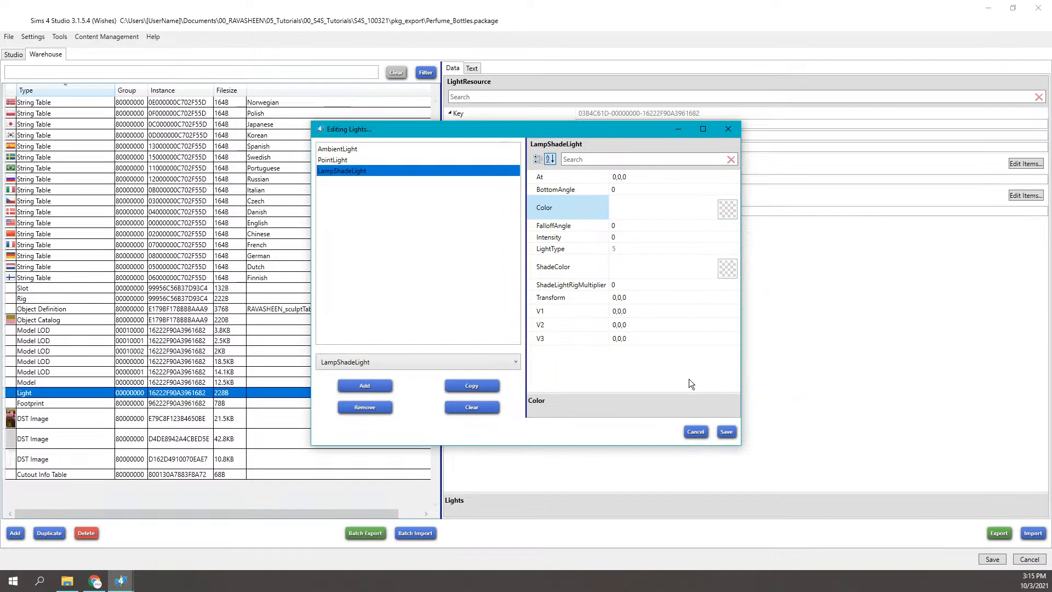
- Switch between the three added lights to examine how their property sets differ, ending on the PointLight
{"action": "left_click", "coordinate": [351, 149]}
{"action": "left_click", "coordinate": [349, 160]}
{"action": "left_click", "coordinate": [349, 171]}
{"action": "left_click", "coordinate": [353, 151]}
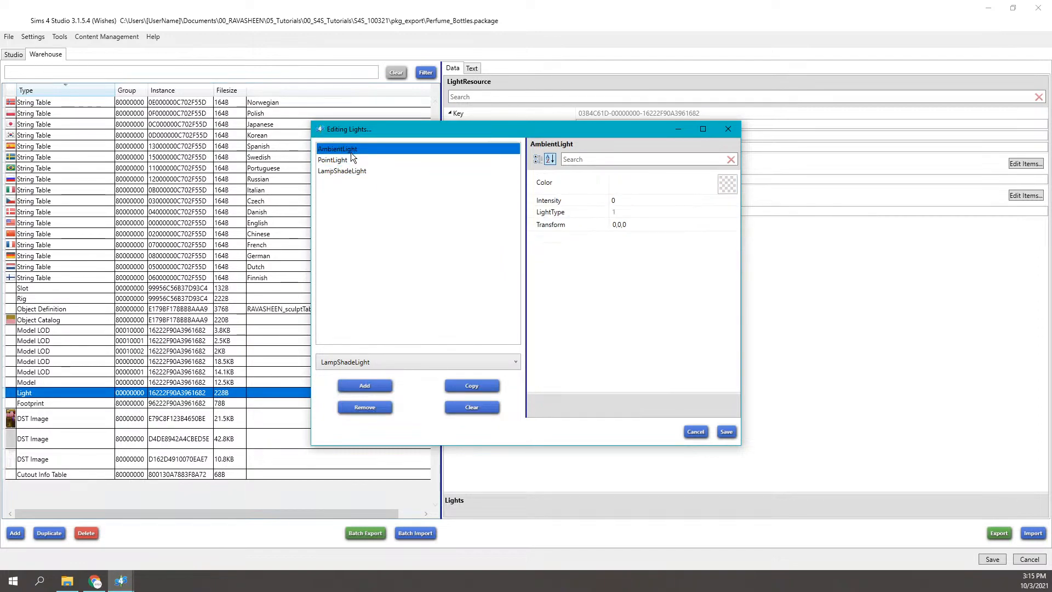
{"action": "left_click", "coordinate": [350, 161]}
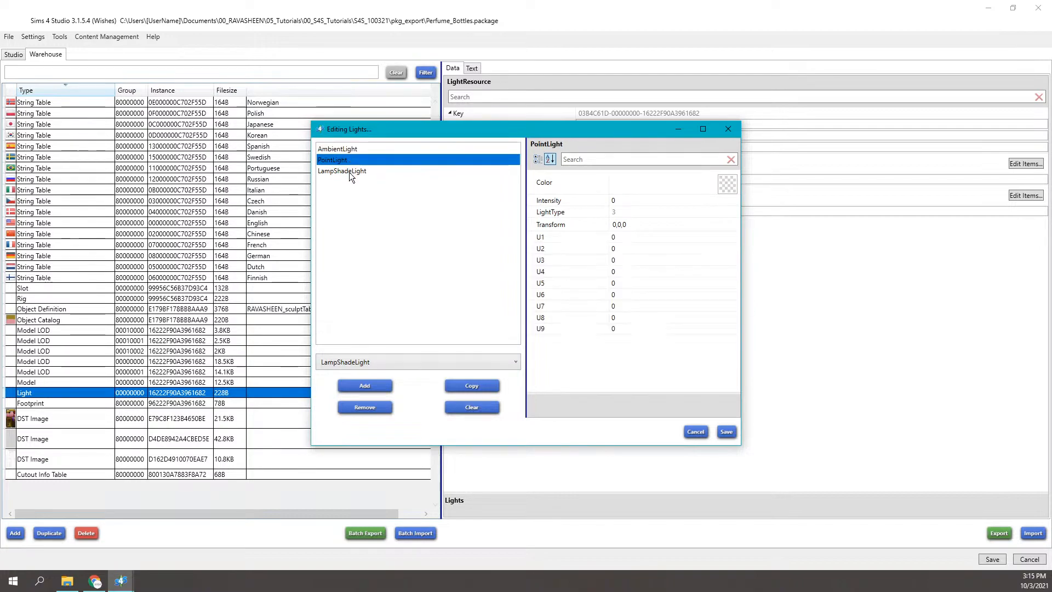
{"action": "left_click", "coordinate": [350, 171]}
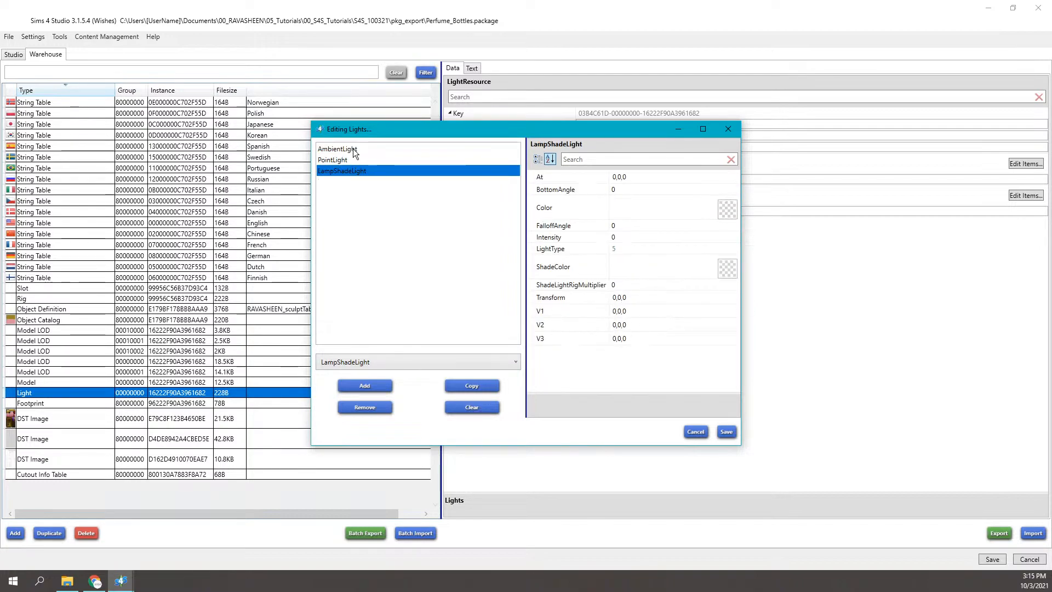
{"action": "left_click", "coordinate": [354, 151]}
{"action": "left_click", "coordinate": [351, 160]}
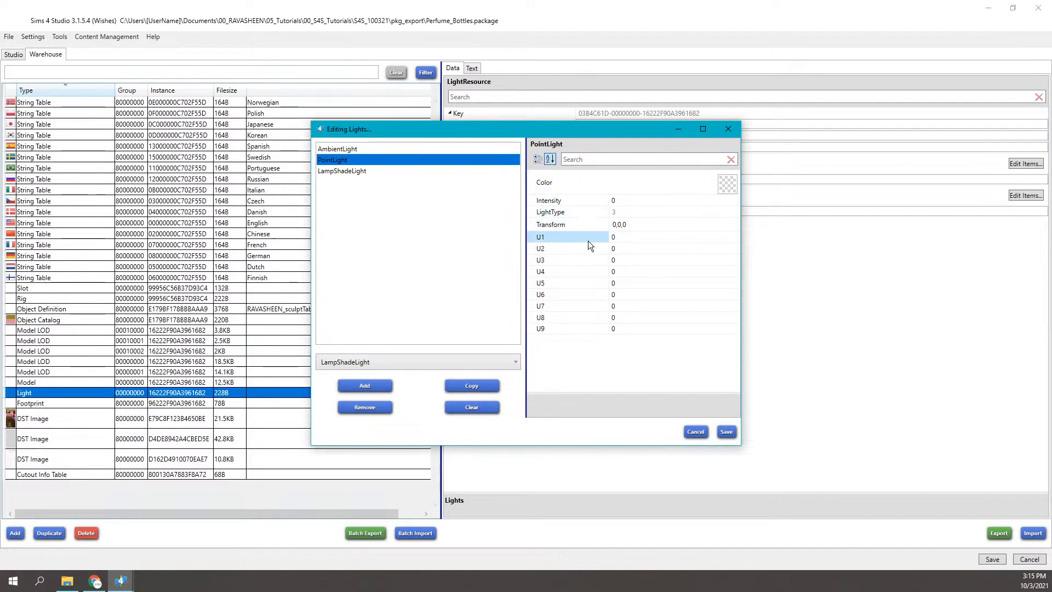
- Remove all three added lights and leave the Lights editor without saving
{"action": "left_click", "coordinate": [360, 407]}
{"action": "left_click", "coordinate": [360, 408]}
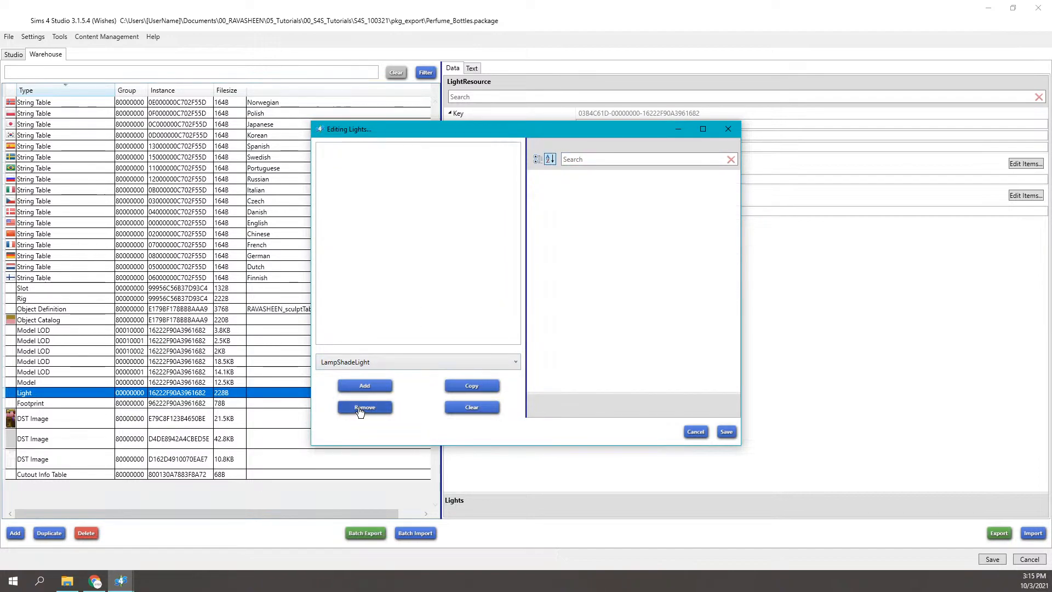
{"action": "left_click", "coordinate": [728, 129]}
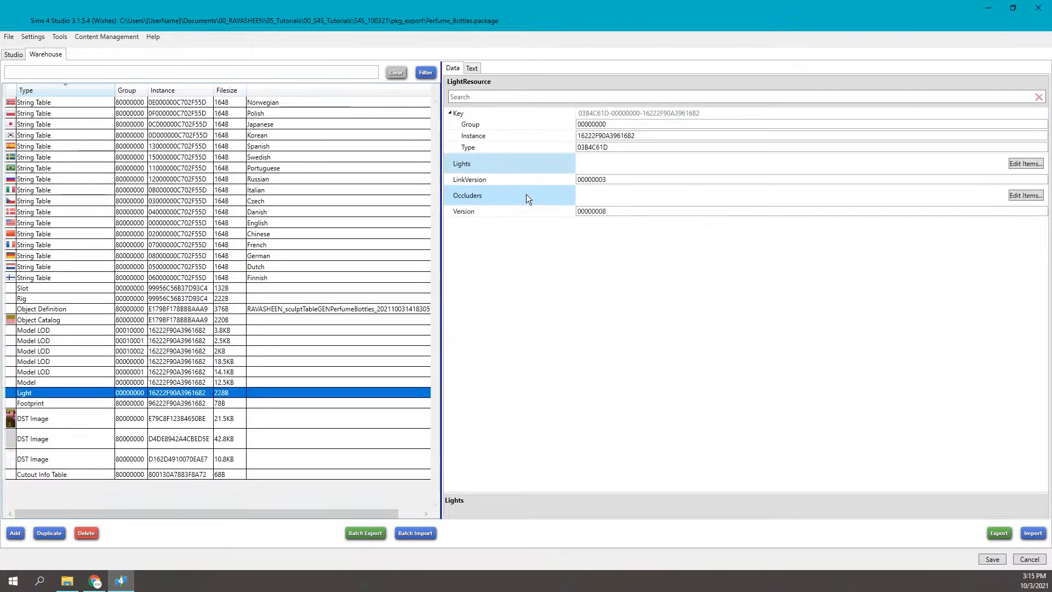
- Open the Light entry's Occluders list for editing
{"action": "left_click", "coordinate": [544, 195]}
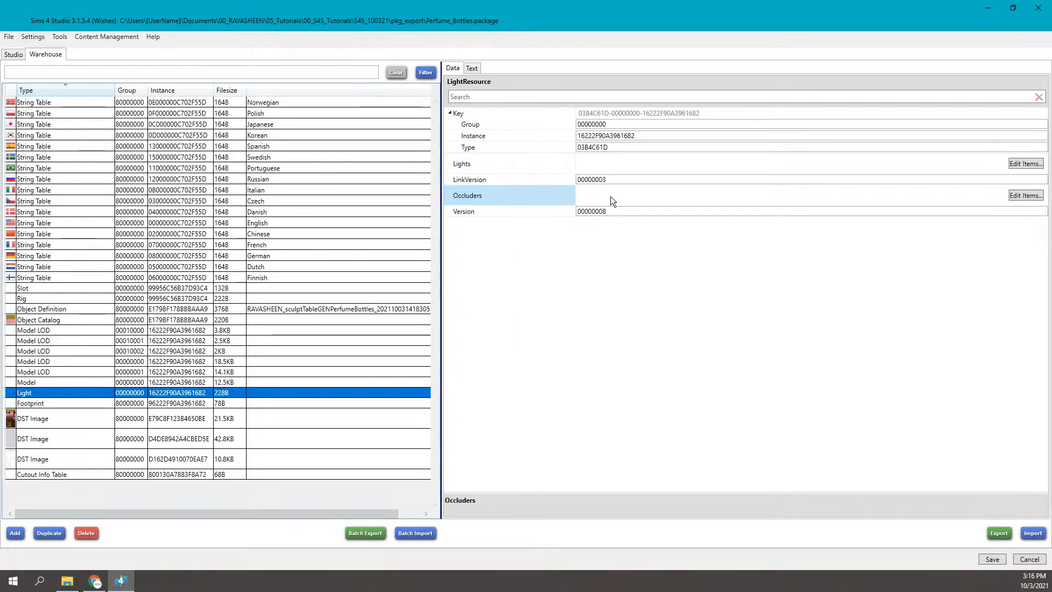
{"action": "left_click", "coordinate": [1025, 196]}
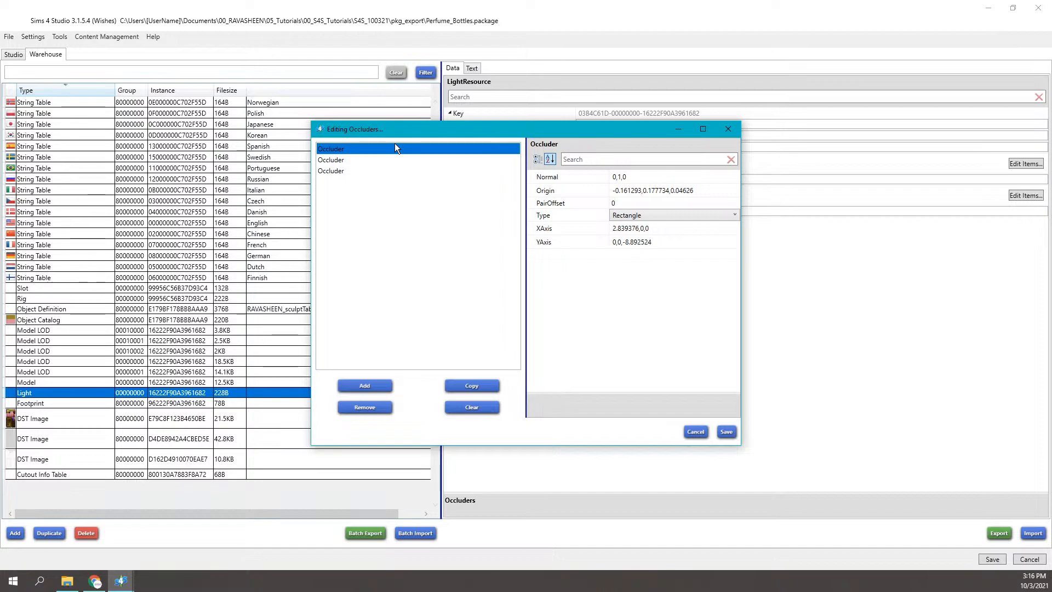
- Switch to Chrome and examine the Way Oversized Shadow forum thread, including its description and the clothing rack comparison images
{"action": "left_click", "coordinate": [102, 586]}
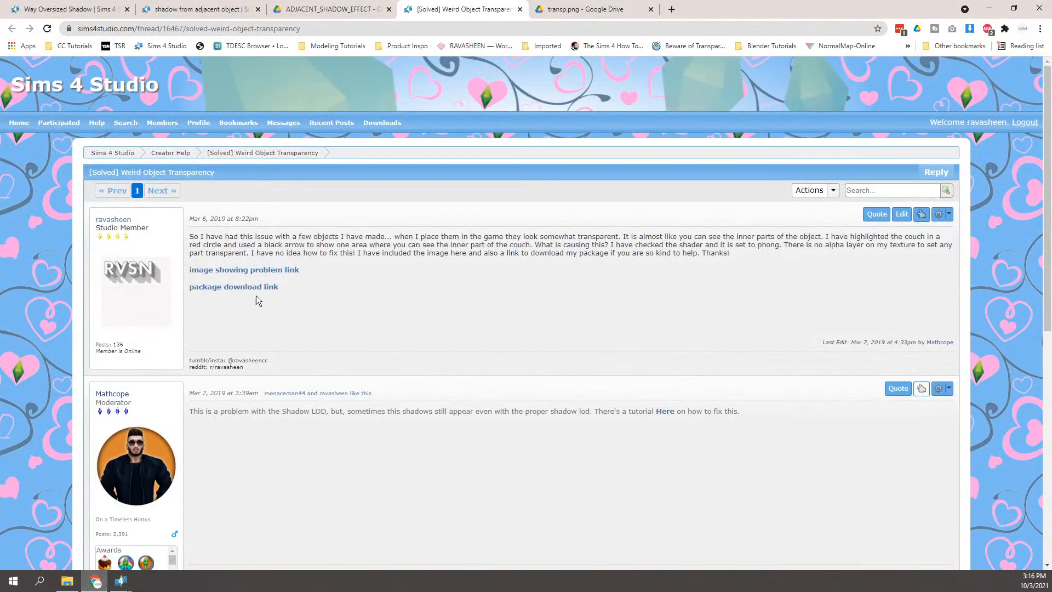
{"action": "left_click", "coordinate": [71, 9]}
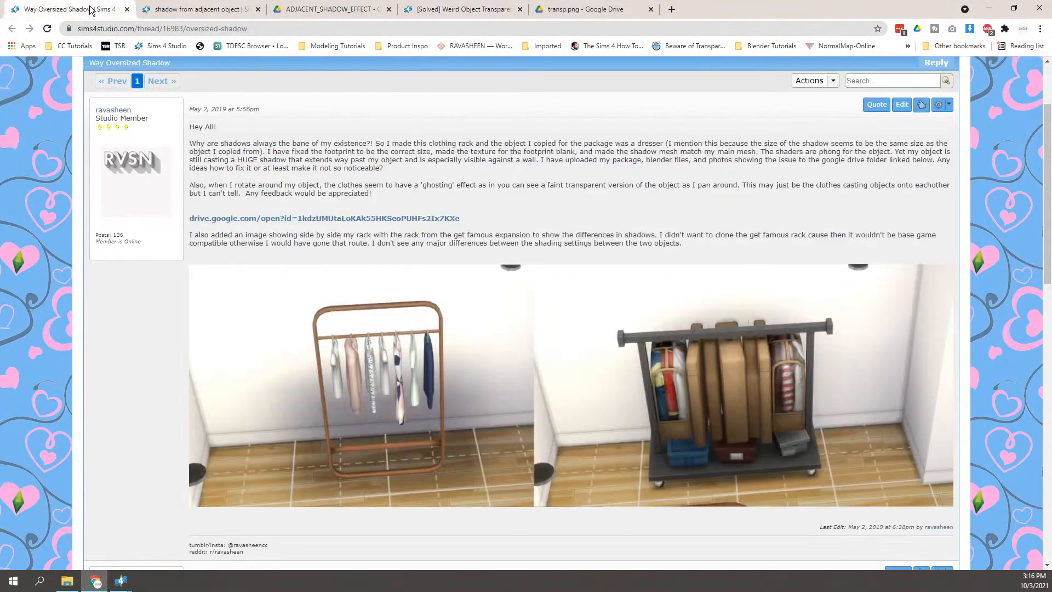
{"action": "scroll", "coordinate": [175, 106], "scroll_direction": "down", "scroll_amount": 1}
{"action": "scroll", "coordinate": [175, 107], "scroll_direction": "up", "scroll_amount": 1}
{"action": "scroll", "coordinate": [205, 202], "scroll_direction": "down", "scroll_amount": 1}
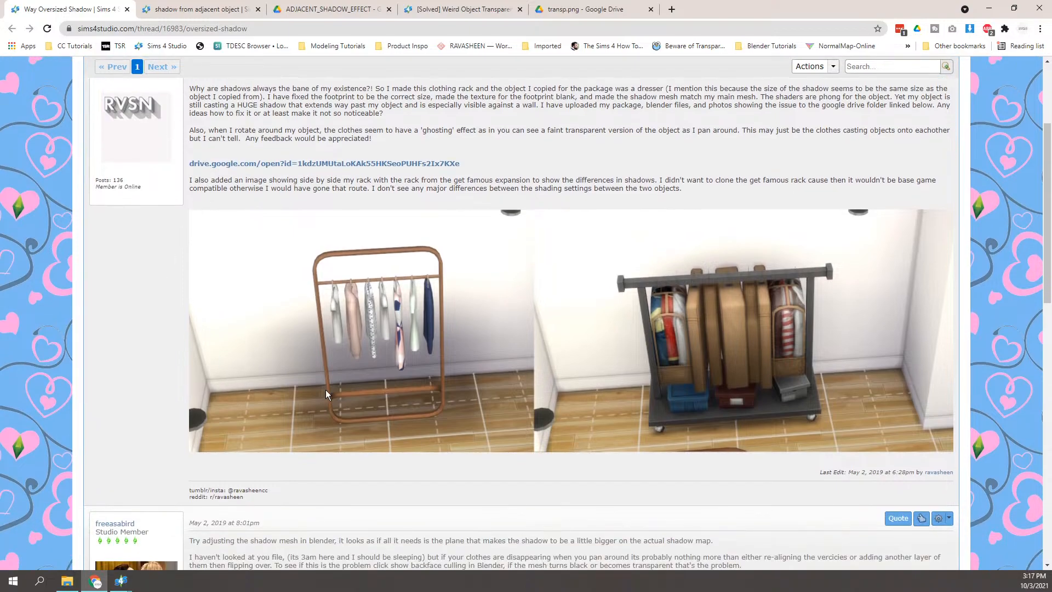
{"action": "scroll", "coordinate": [327, 347], "scroll_direction": "up", "scroll_amount": 1}
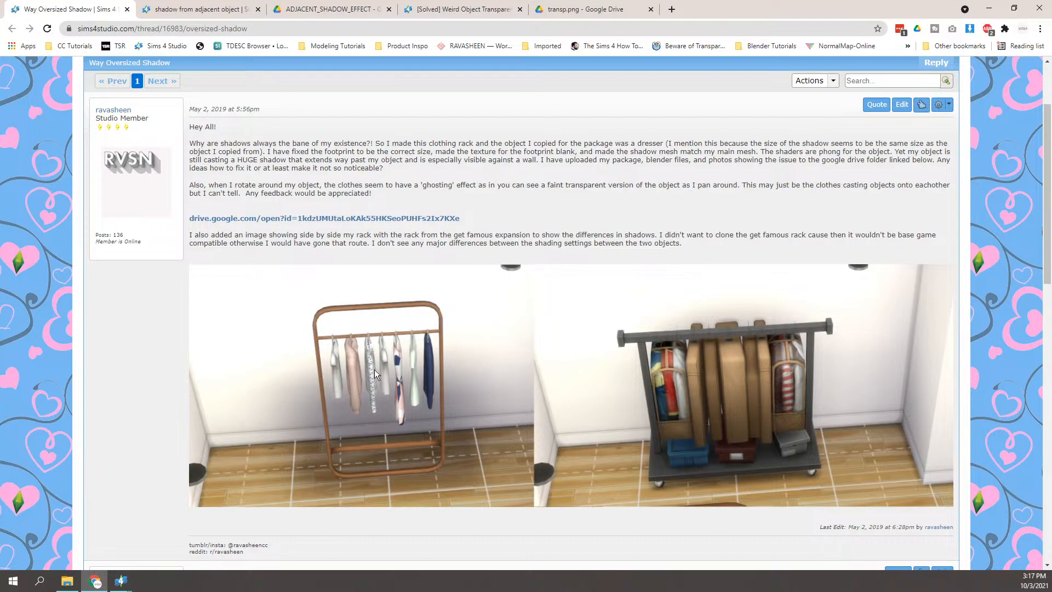
{"action": "scroll", "coordinate": [374, 362], "scroll_direction": "down", "scroll_amount": 1}
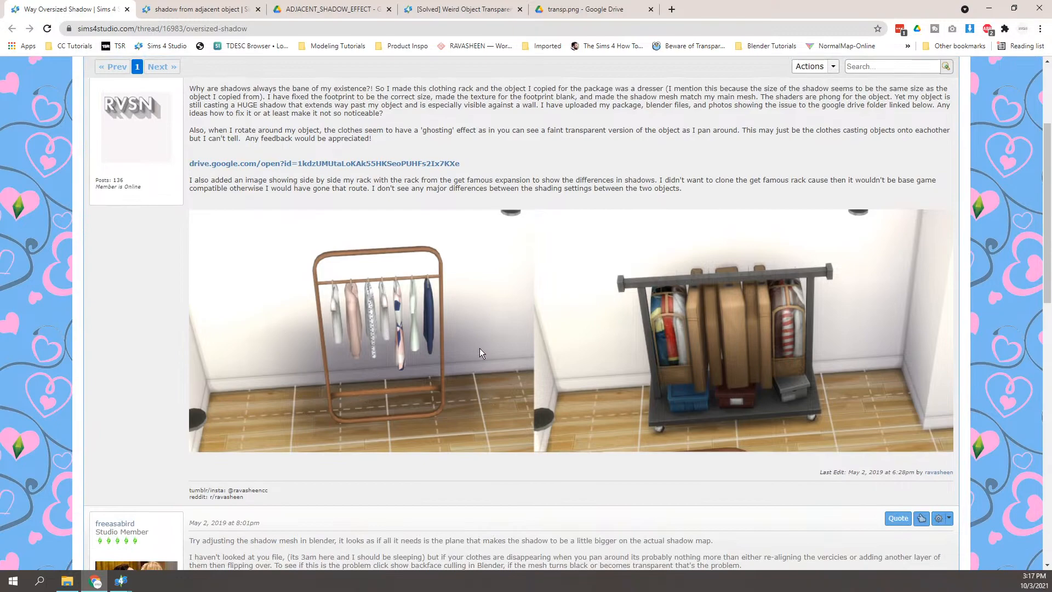
{"action": "left_click_drag", "start_coordinate": [190, 88], "coordinate": [374, 88]}
{"action": "left_click", "coordinate": [375, 88]}
{"action": "scroll", "coordinate": [444, 376], "scroll_direction": "up", "scroll_amount": 4}
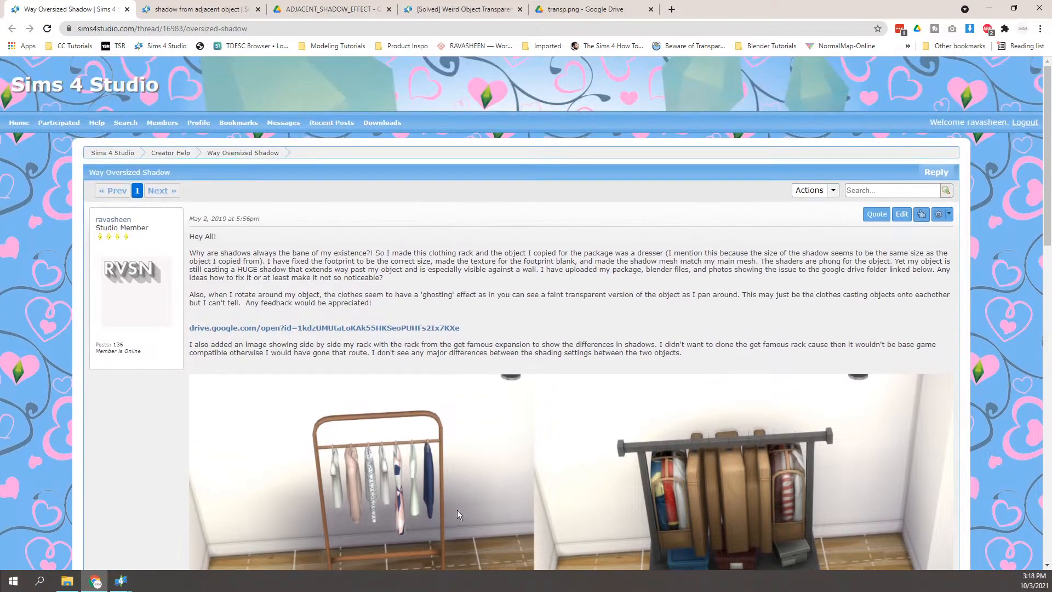
{"action": "scroll", "coordinate": [457, 511], "scroll_direction": "down", "scroll_amount": 3}
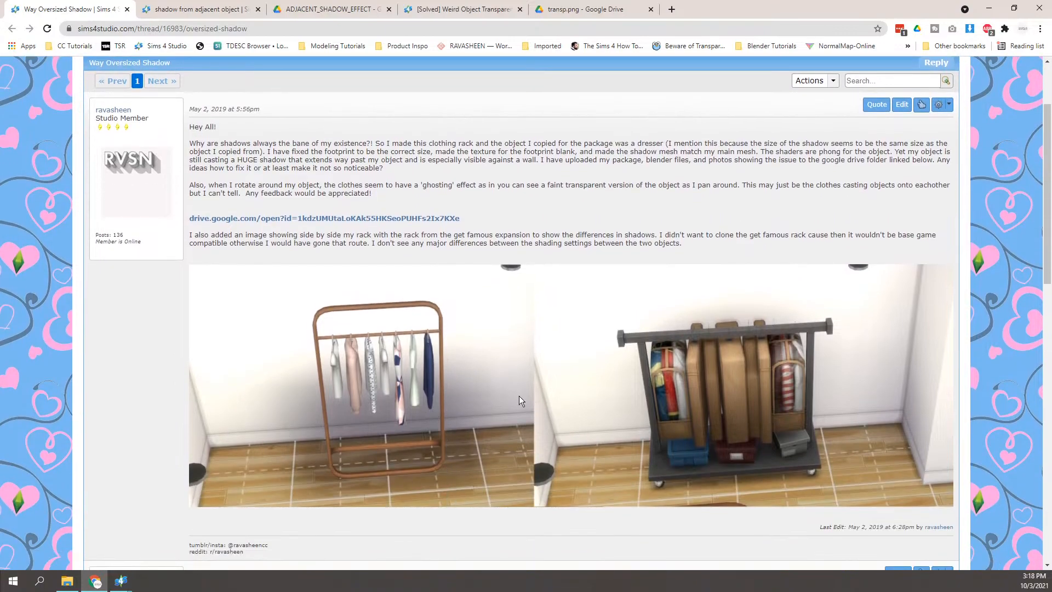
- Return to Sims 4 Studio, remove all three occluders from the Light entry, and save the list
{"action": "left_click", "coordinate": [988, 8]}
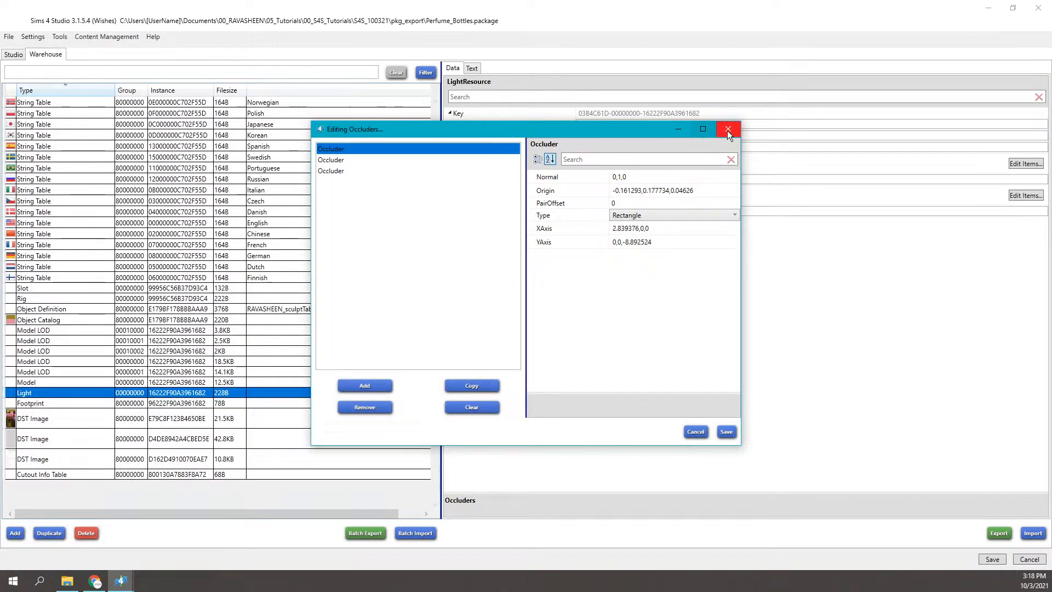
{"action": "left_click", "coordinate": [365, 407]}
{"action": "left_click", "coordinate": [366, 408]}
{"action": "left_click", "coordinate": [376, 409]}
{"action": "left_click", "coordinate": [726, 432]}
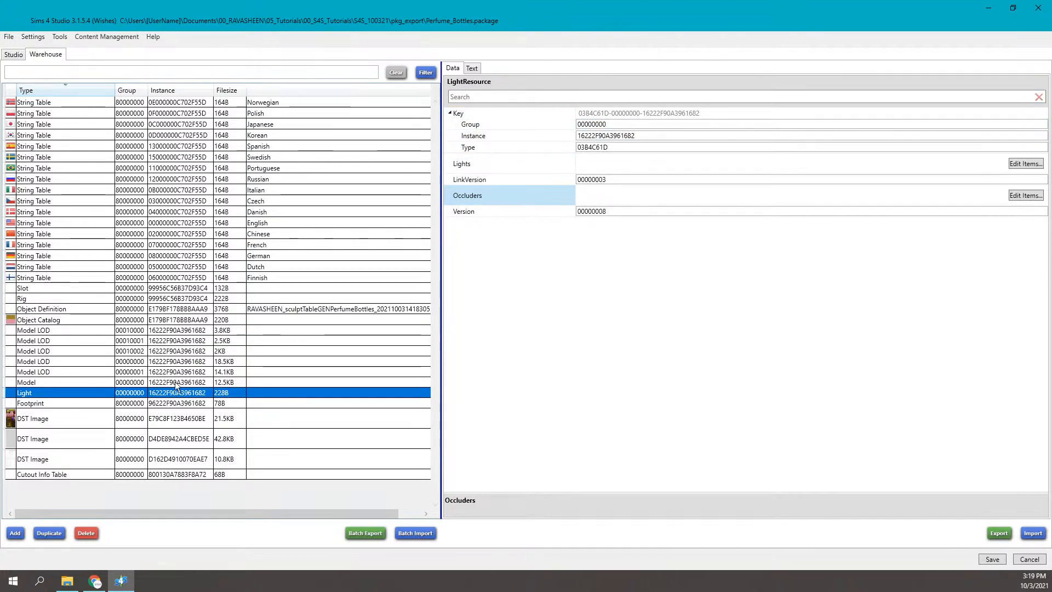
- Preview the first Model LOD entry with Group 00010000 in 3D, and return to the Light entry
{"action": "left_click", "coordinate": [274, 330]}
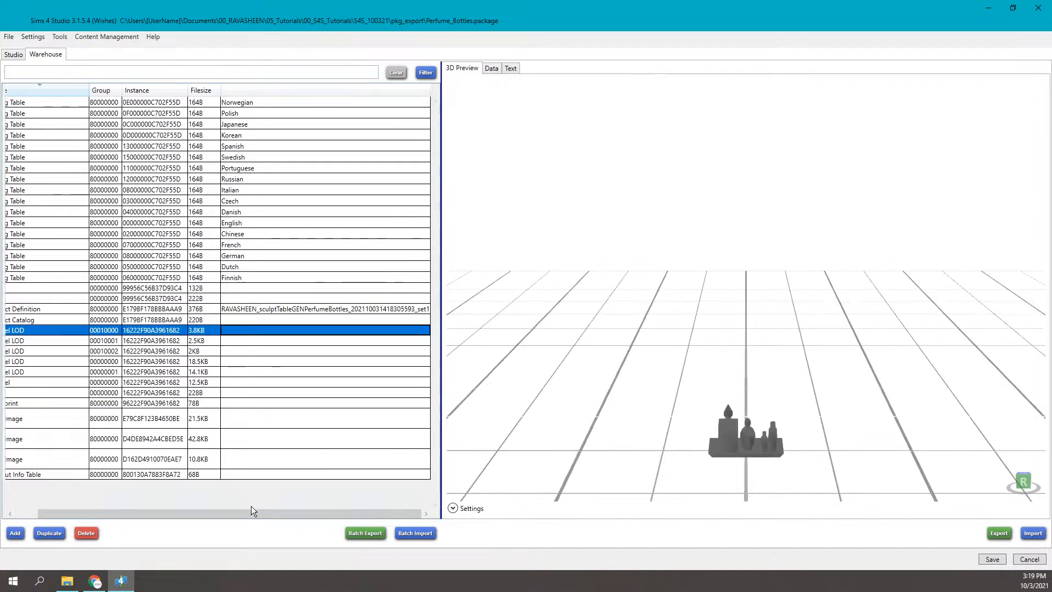
{"action": "left_click_drag", "start_coordinate": [251, 511], "coordinate": [223, 515]}
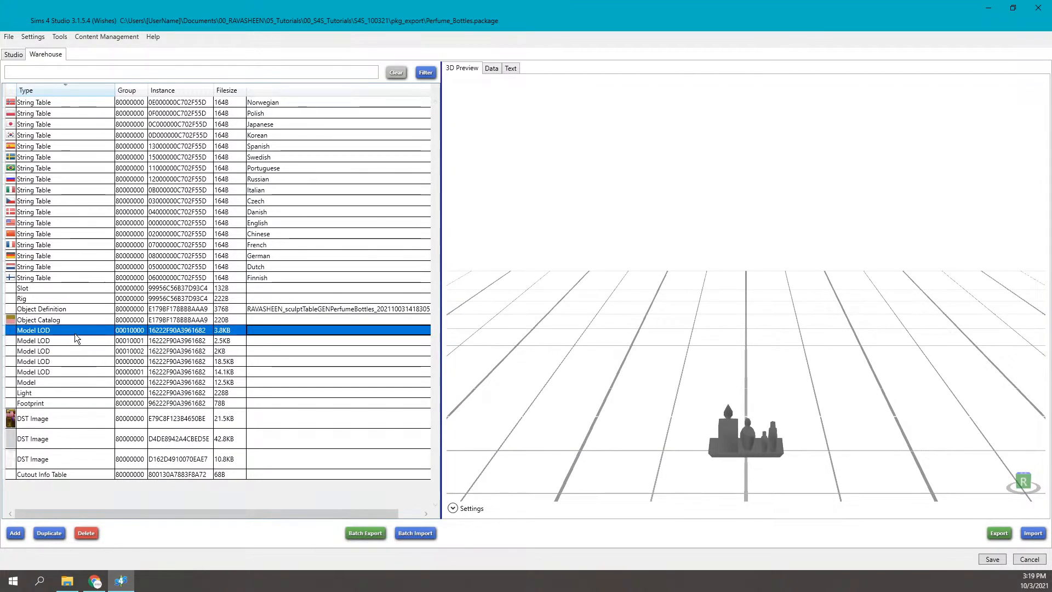
{"action": "left_click", "coordinate": [45, 394]}
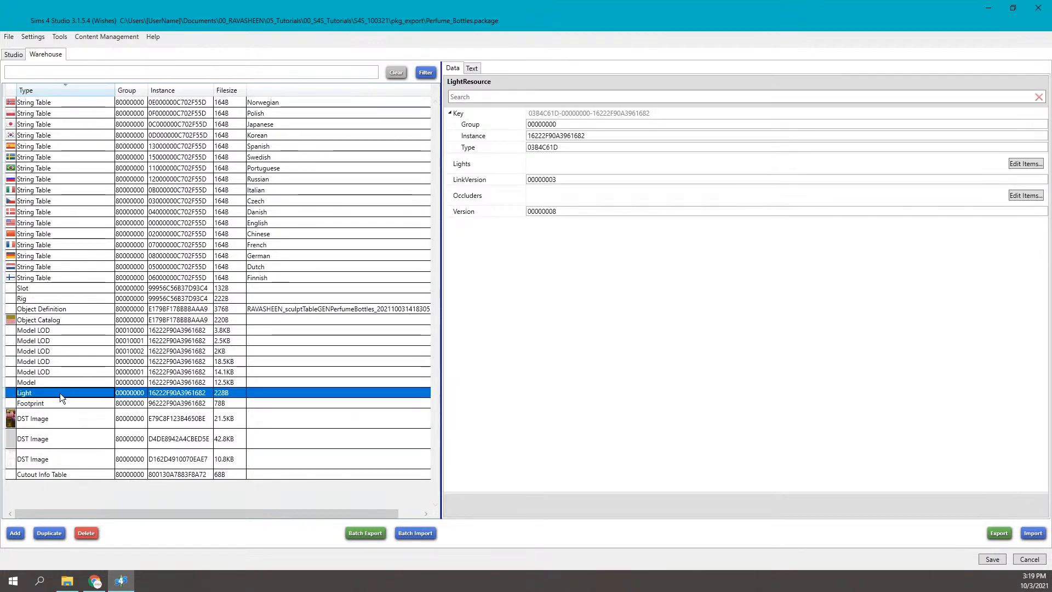
- View the Footprint and DST Image entries, and open the Cutout Info Table's Entries list to examine the Max and Min bounds
{"action": "left_click", "coordinate": [57, 402]}
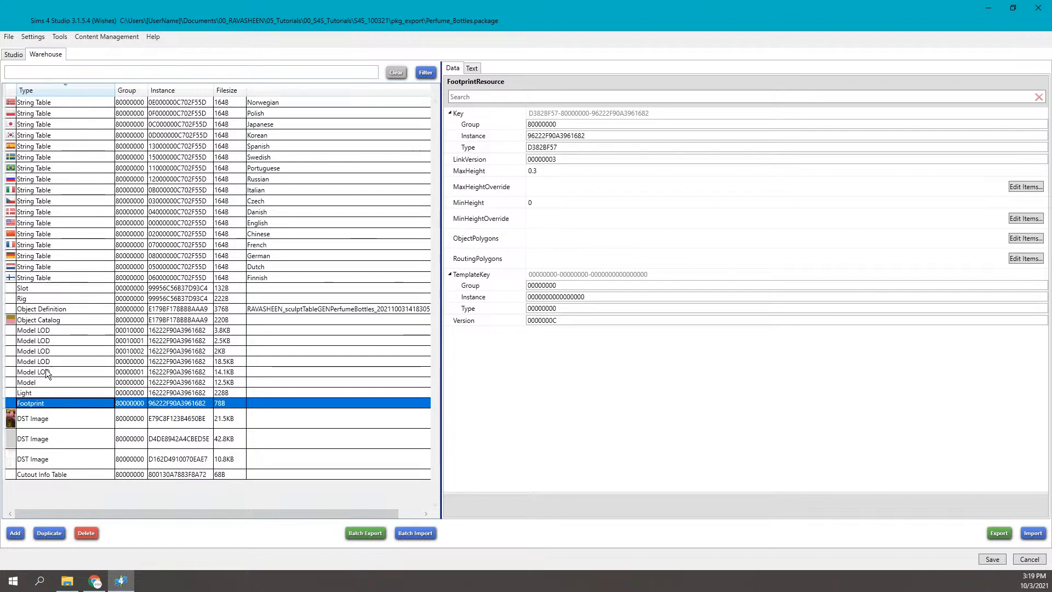
{"action": "left_click", "coordinate": [52, 424]}
{"action": "left_click", "coordinate": [46, 475]}
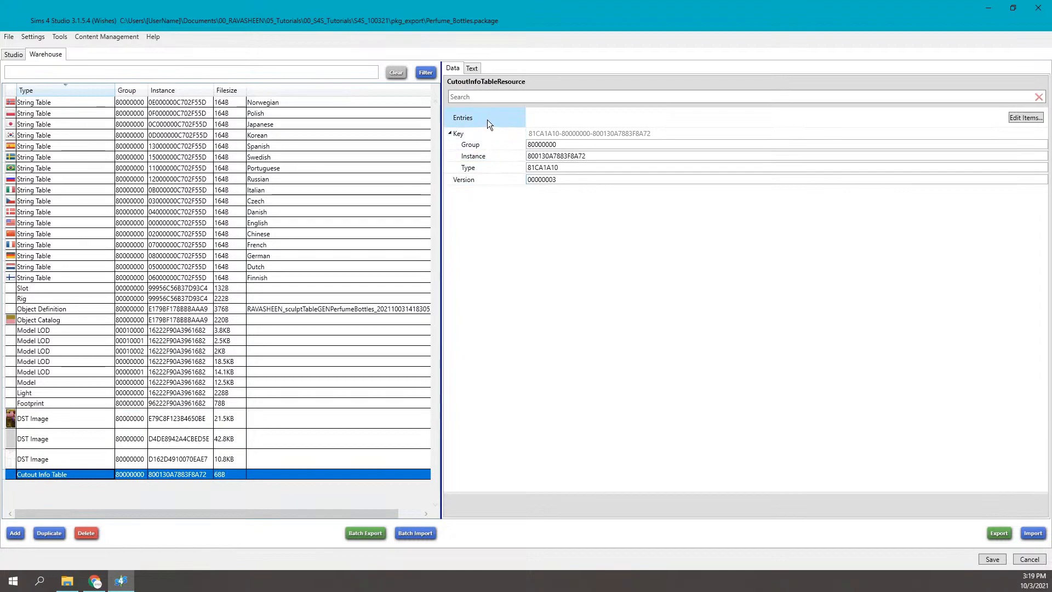
{"action": "left_click", "coordinate": [1022, 119]}
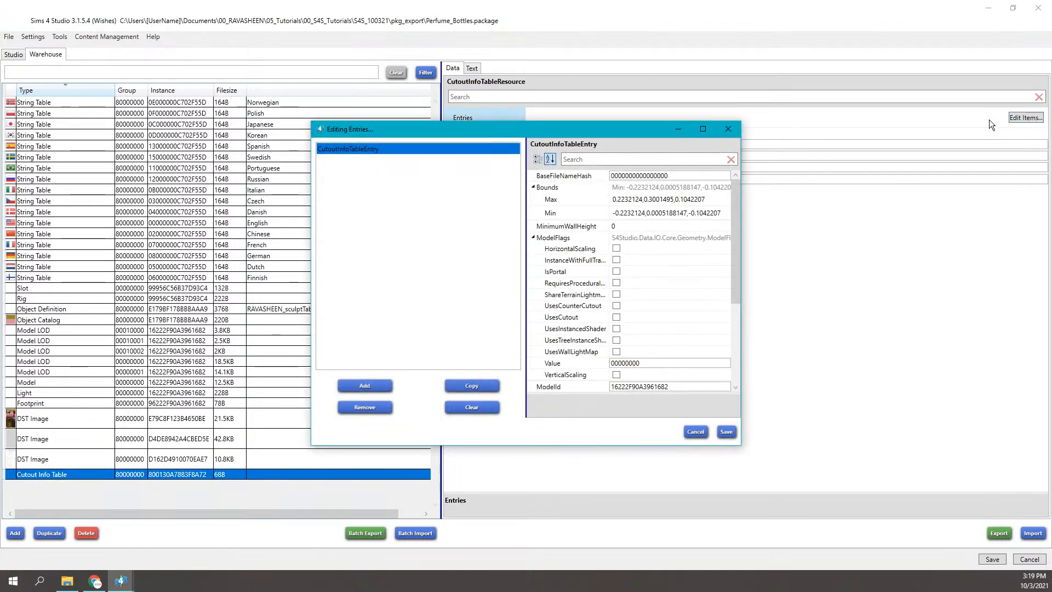
{"action": "left_click_drag", "start_coordinate": [740, 183], "coordinate": [801, 191]}
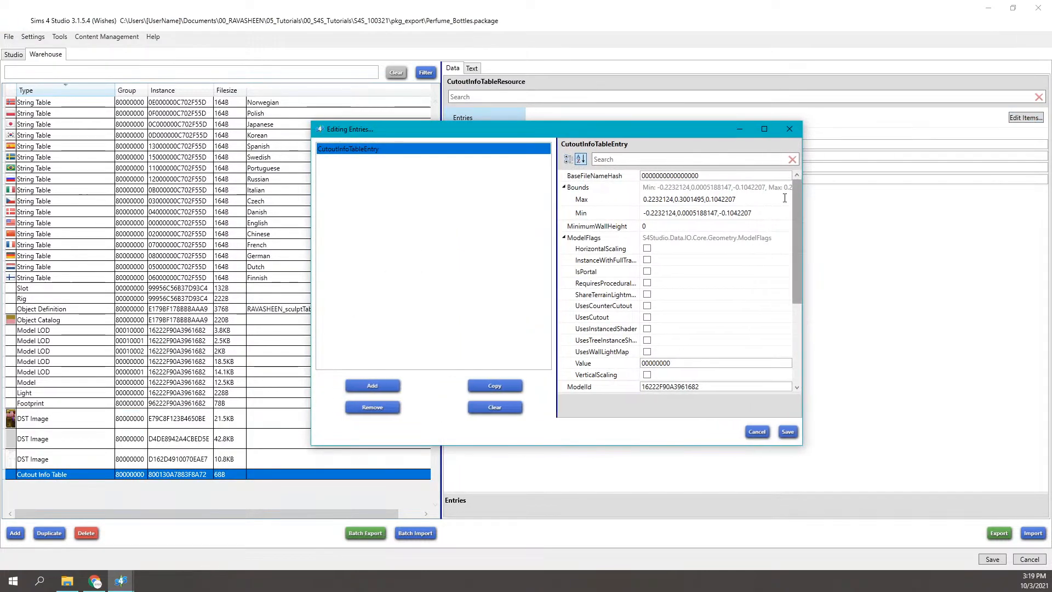
{"action": "left_click", "coordinate": [745, 204]}
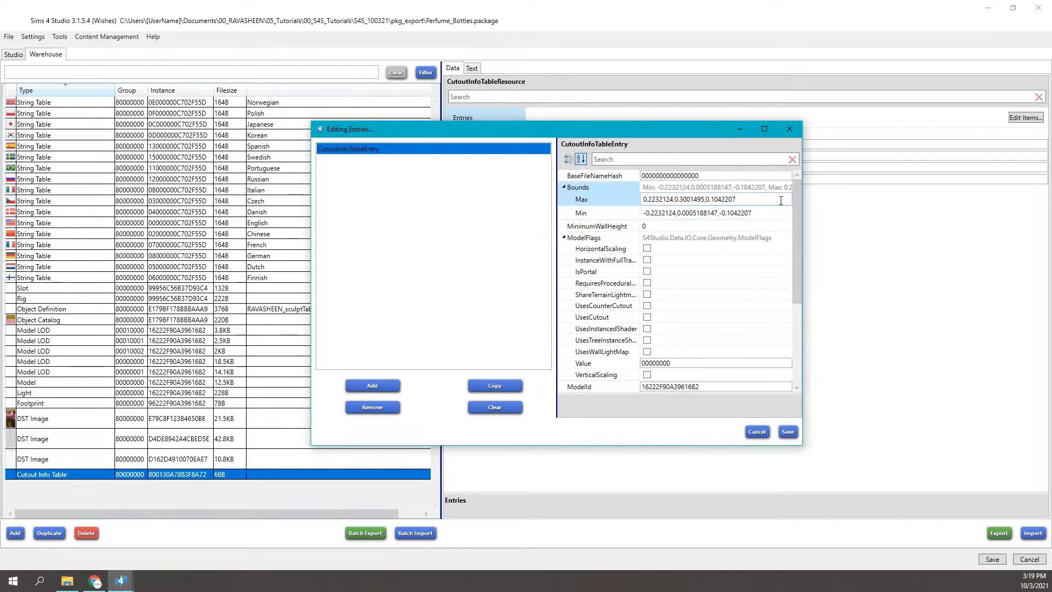
{"action": "left_click", "coordinate": [716, 212]}
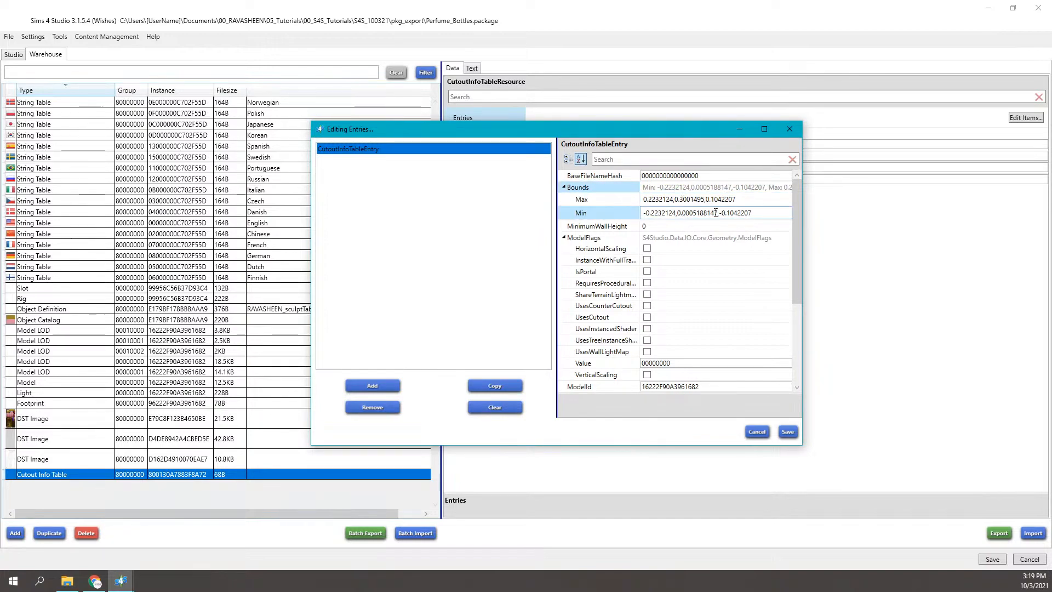
- Examine the CutoutInfoTableEntry's ModelFlags and WidthMappingFlags properties, and close the list without saving
{"action": "left_click_drag", "start_coordinate": [586, 131], "coordinate": [594, 146]}
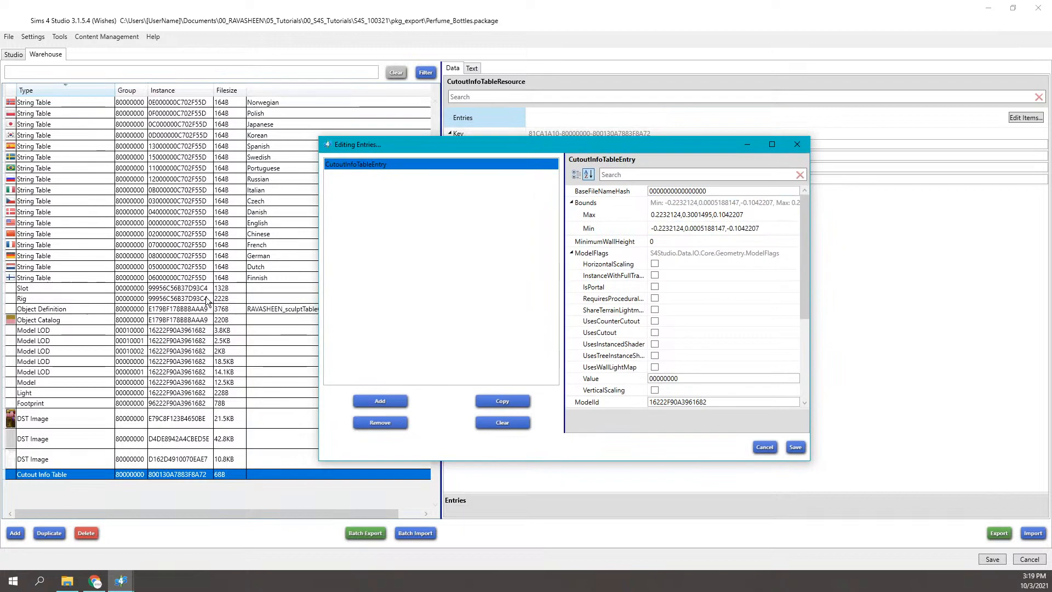
{"action": "scroll", "coordinate": [714, 209], "scroll_direction": "down", "scroll_amount": 1}
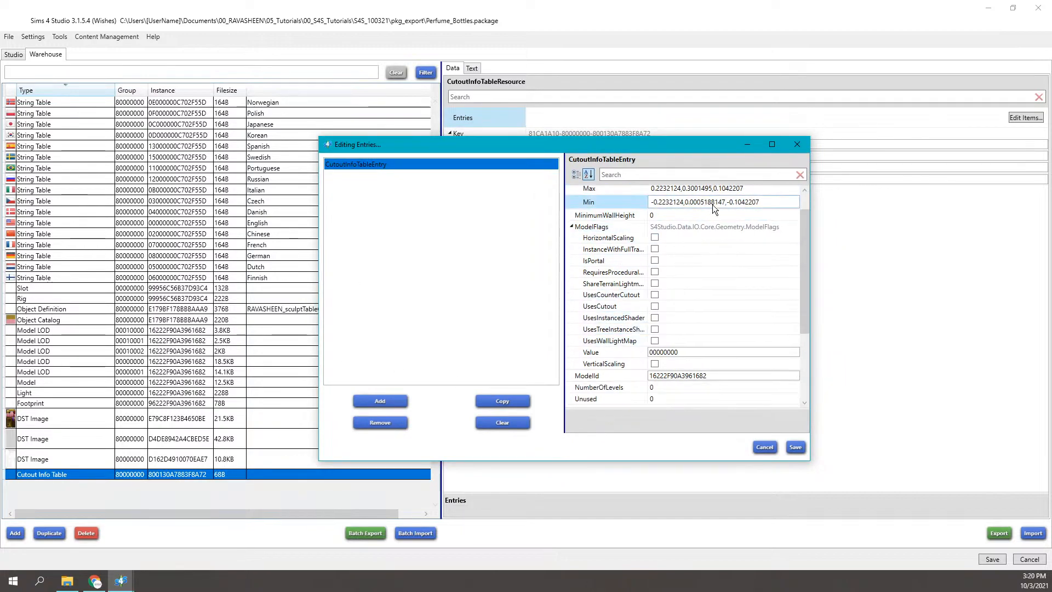
{"action": "scroll", "coordinate": [717, 230], "scroll_direction": "down", "scroll_amount": 4}
{"action": "scroll", "coordinate": [685, 307], "scroll_direction": "up", "scroll_amount": 5}
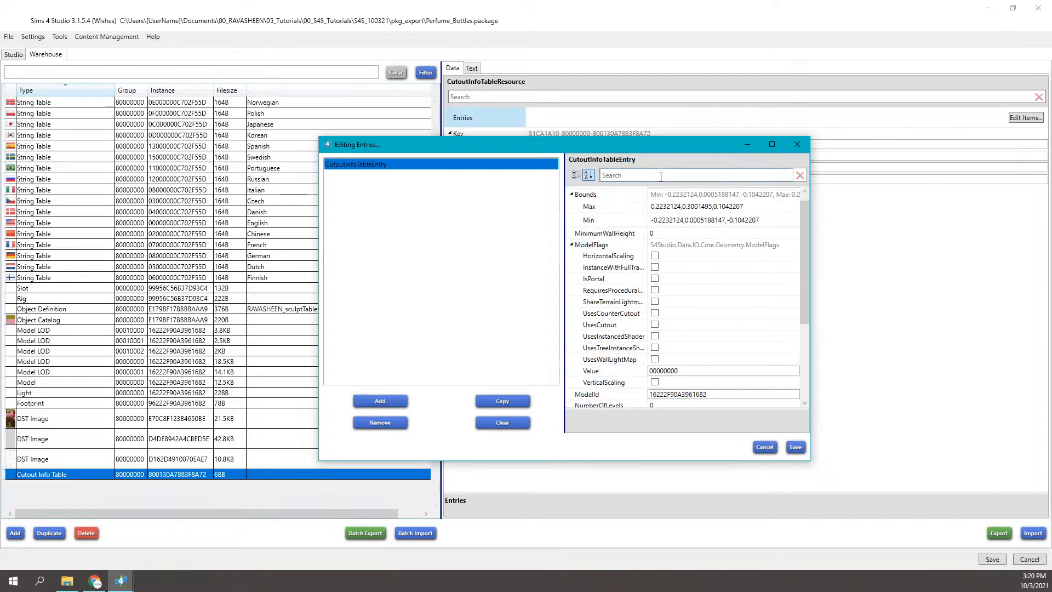
{"action": "scroll", "coordinate": [718, 389], "scroll_direction": "down", "scroll_amount": 5}
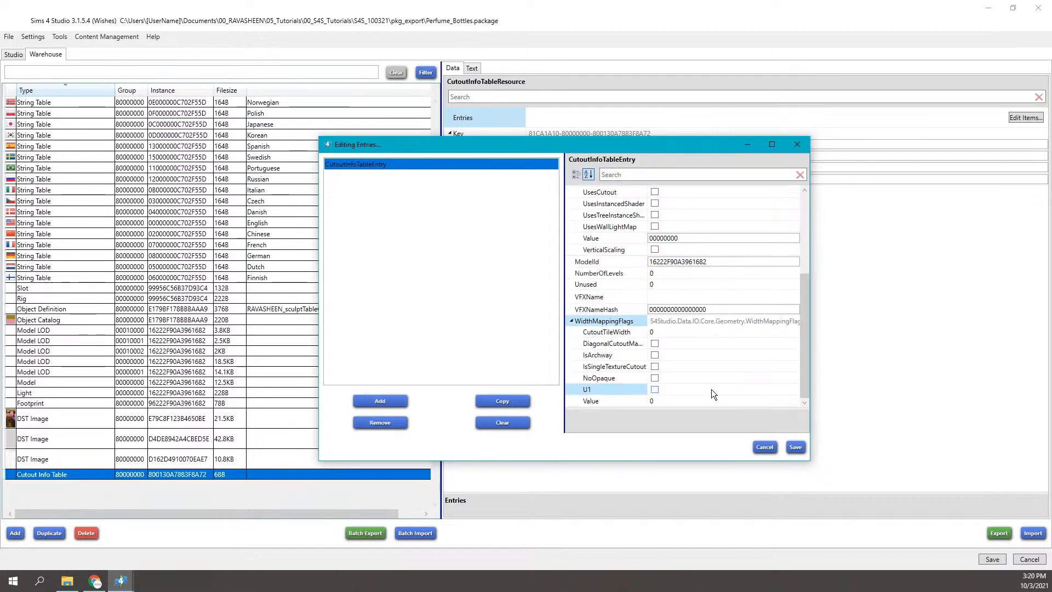
{"action": "scroll", "coordinate": [711, 390], "scroll_direction": "up", "scroll_amount": 5}
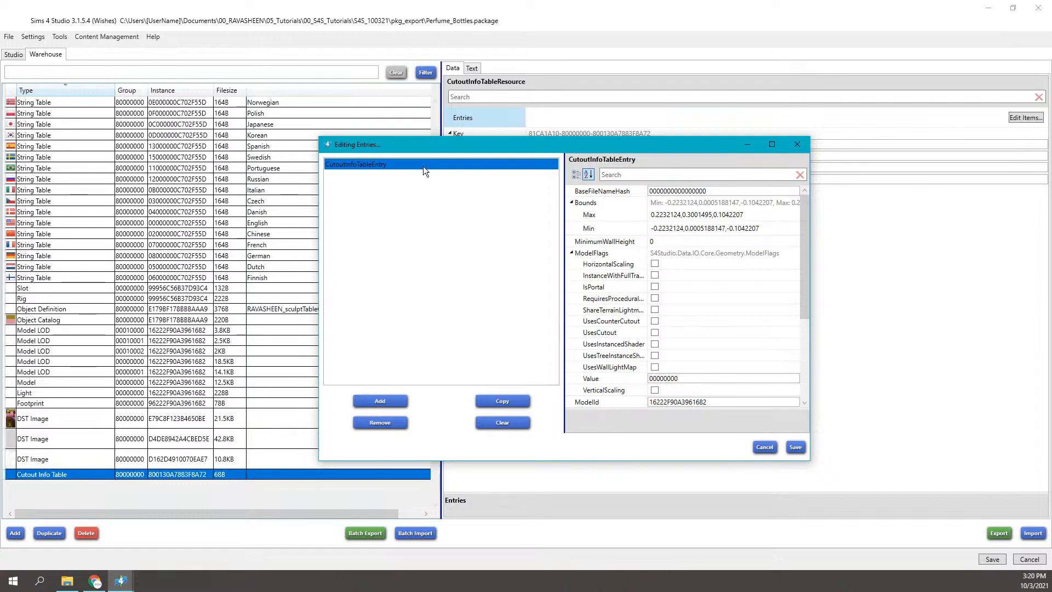
{"action": "left_click", "coordinate": [798, 145]}
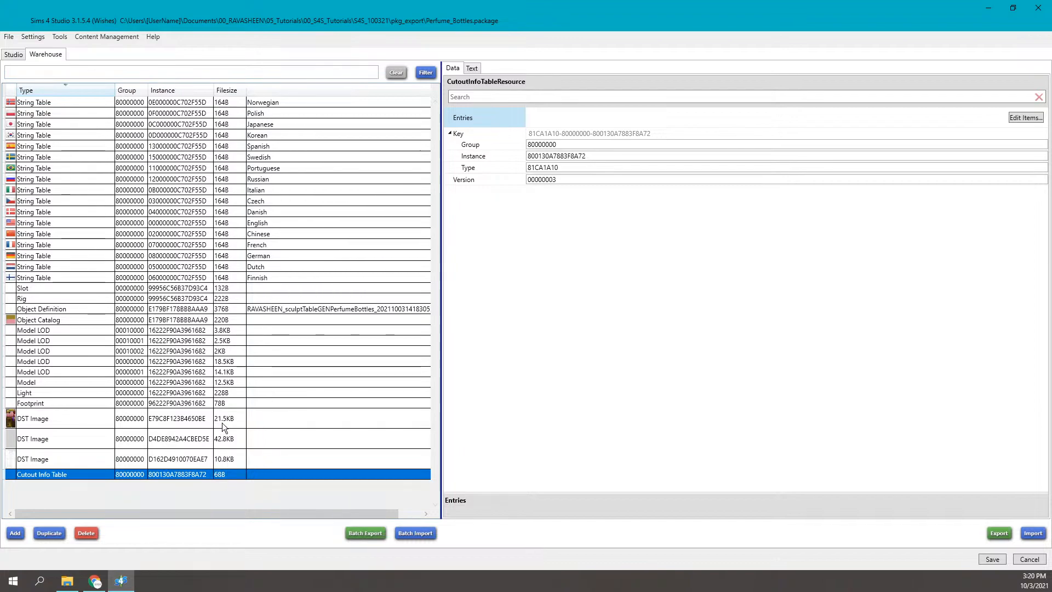
- Preview the Model LOD entry with Group 00010000 in 3D, and try the code "test" in the Cheat Console
{"action": "left_click", "coordinate": [230, 403]}
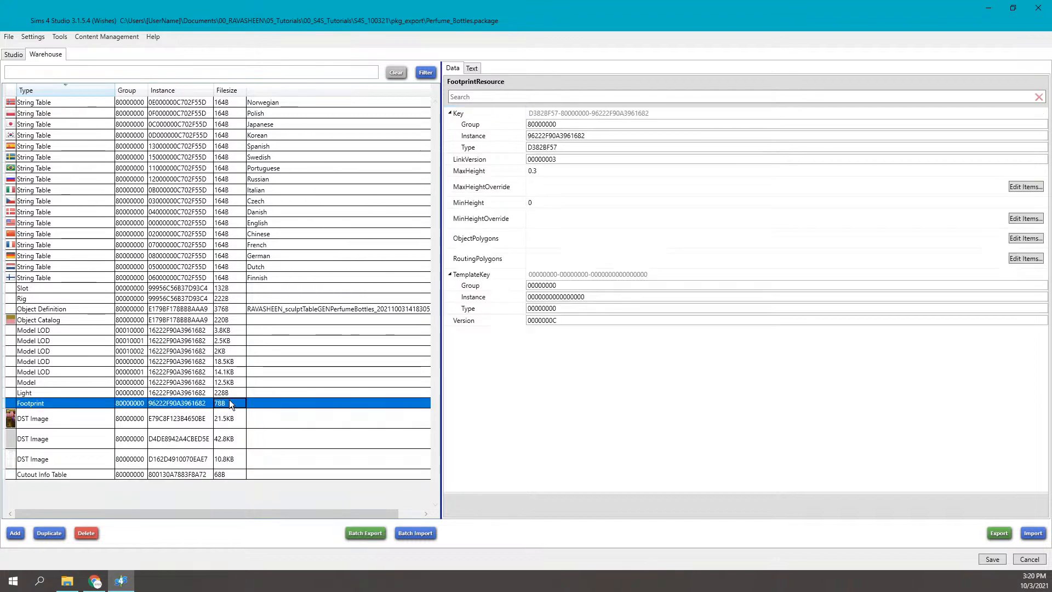
{"action": "left_click", "coordinate": [229, 330]}
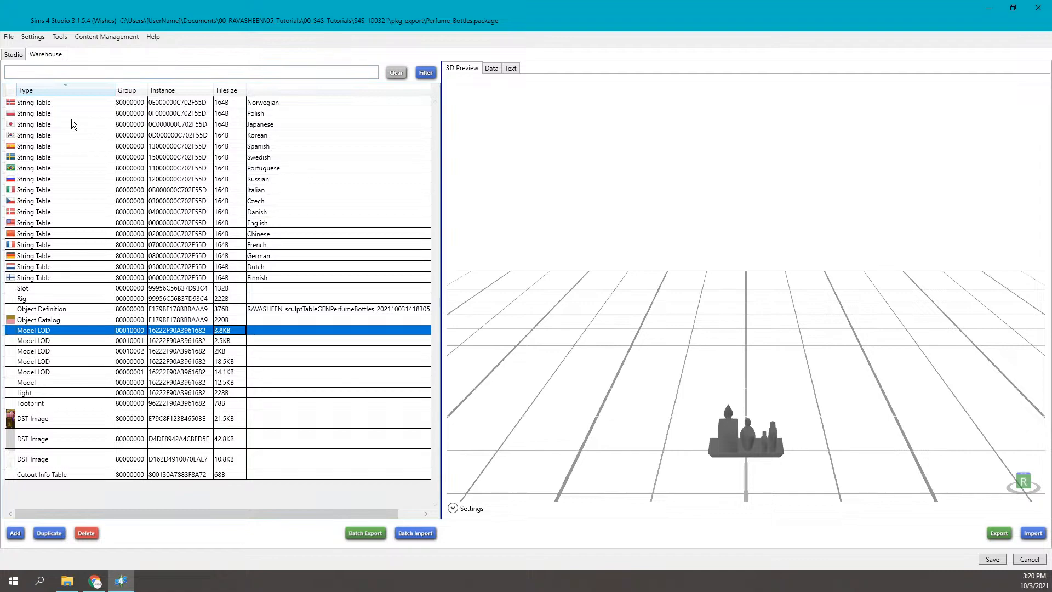
{"action": "key", "text": "ctrl+shift+c"}
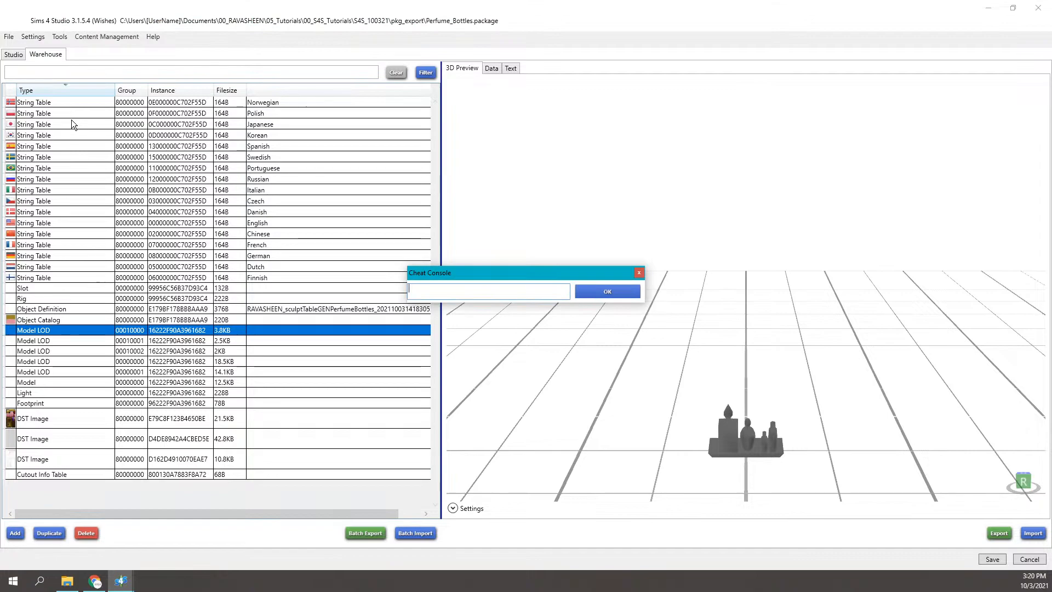
{"action": "type", "text": "test"}
{"action": "key", "text": "Return"}
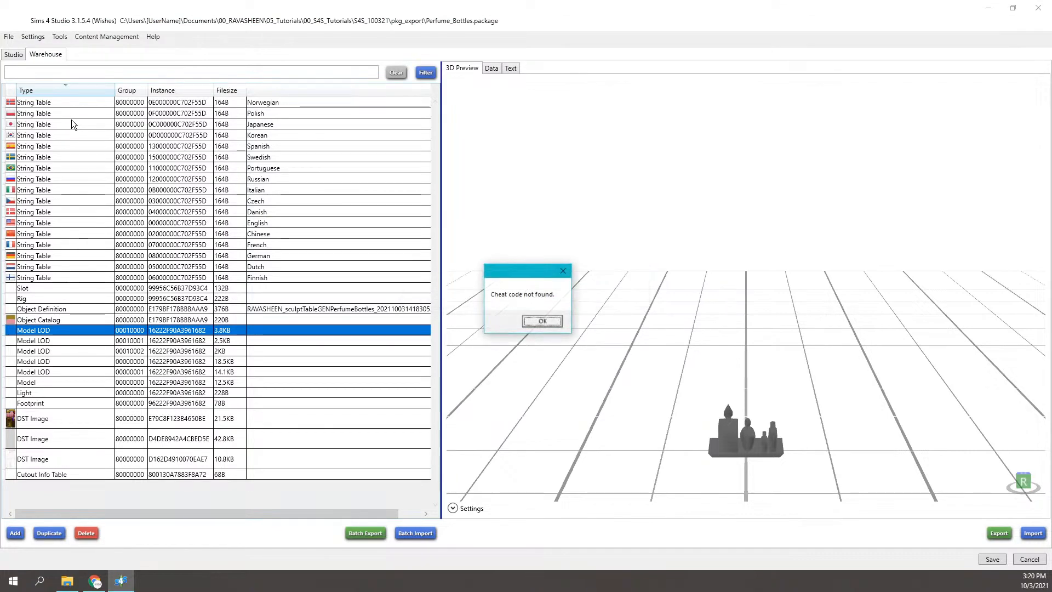
{"action": "left_click", "coordinate": [547, 323]}
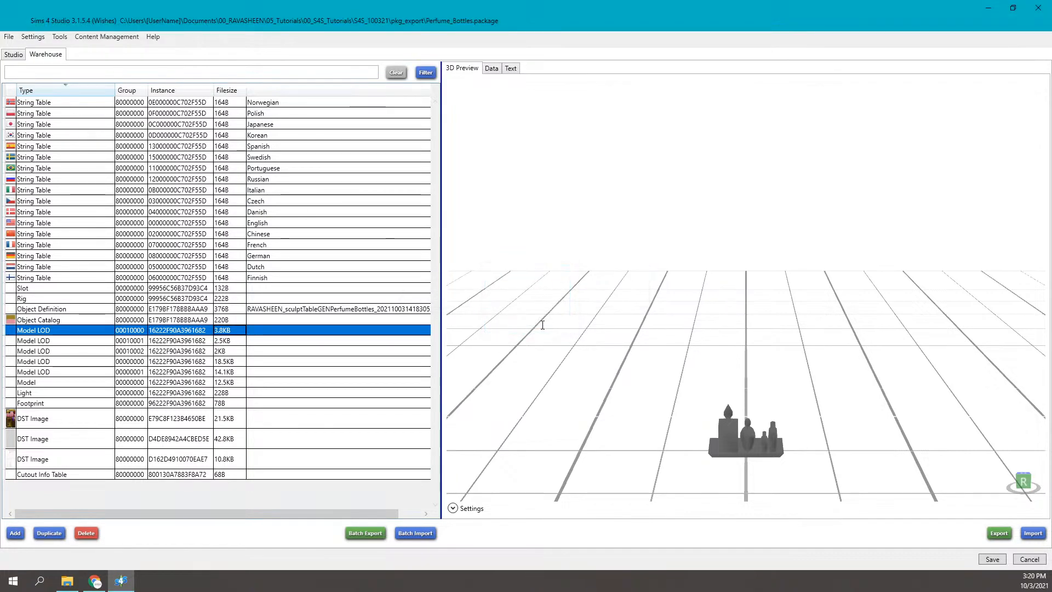
- List the available cheat codes with the "help" code and read the package.export and package.import descriptions
{"action": "key", "text": "ctrl+shift+c"}
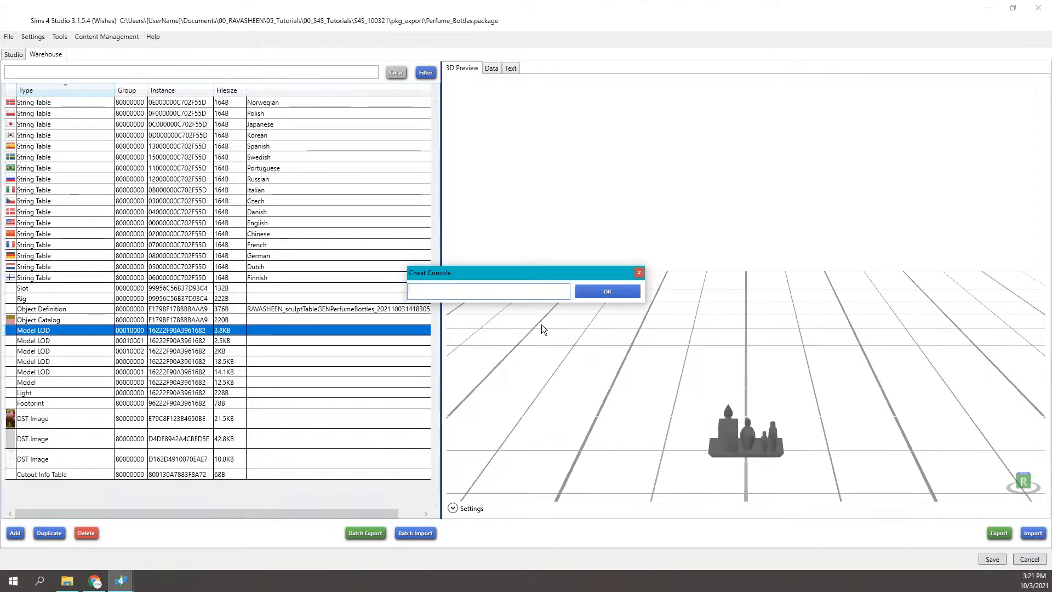
{"action": "type", "text": "help"}
{"action": "key", "text": "Return"}
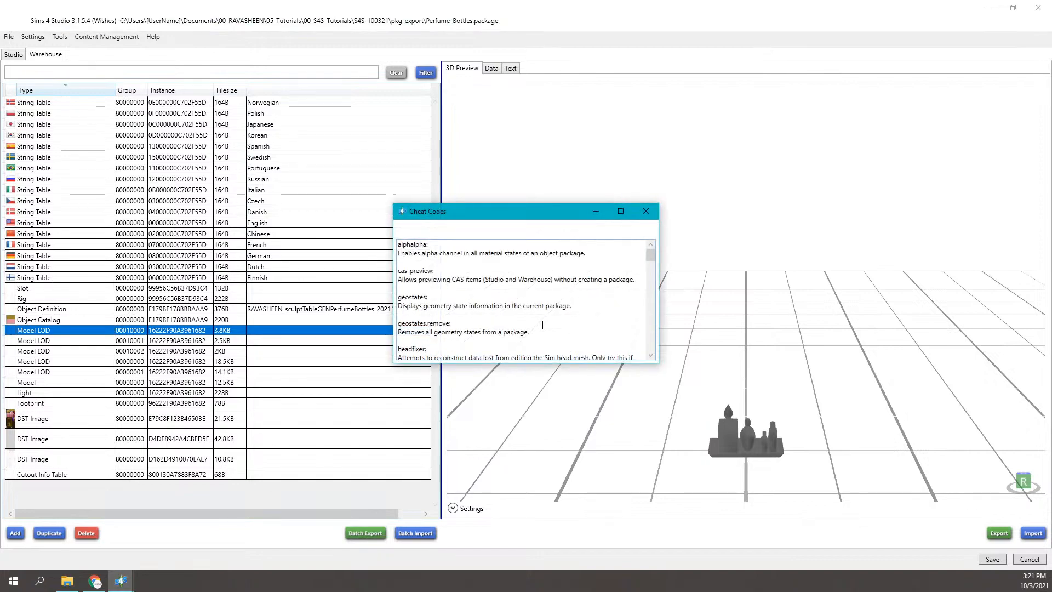
{"action": "left_click_drag", "start_coordinate": [651, 258], "coordinate": [652, 302]}
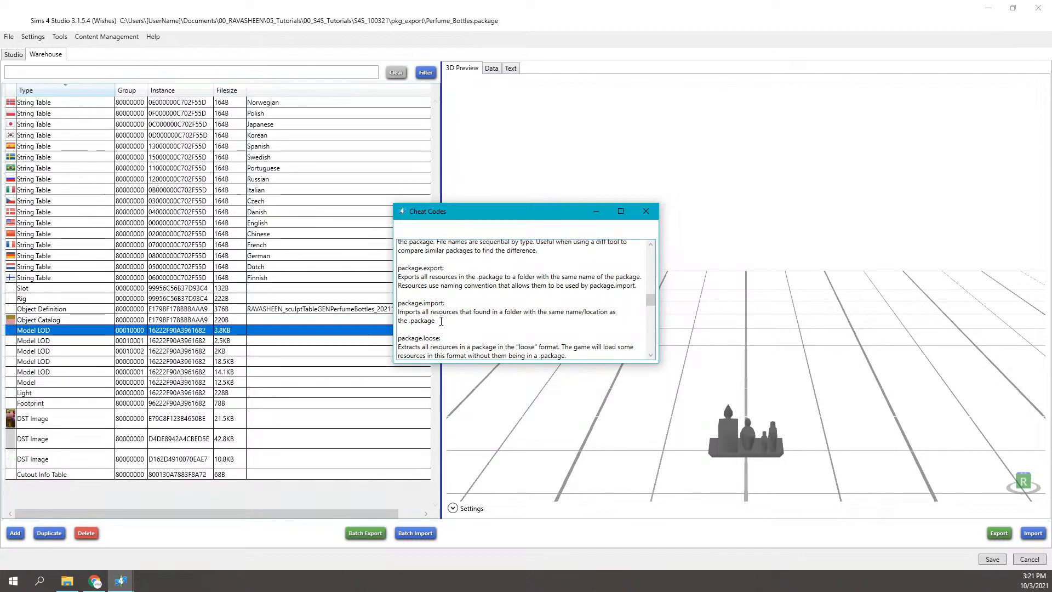
{"action": "left_click", "coordinate": [645, 211]}
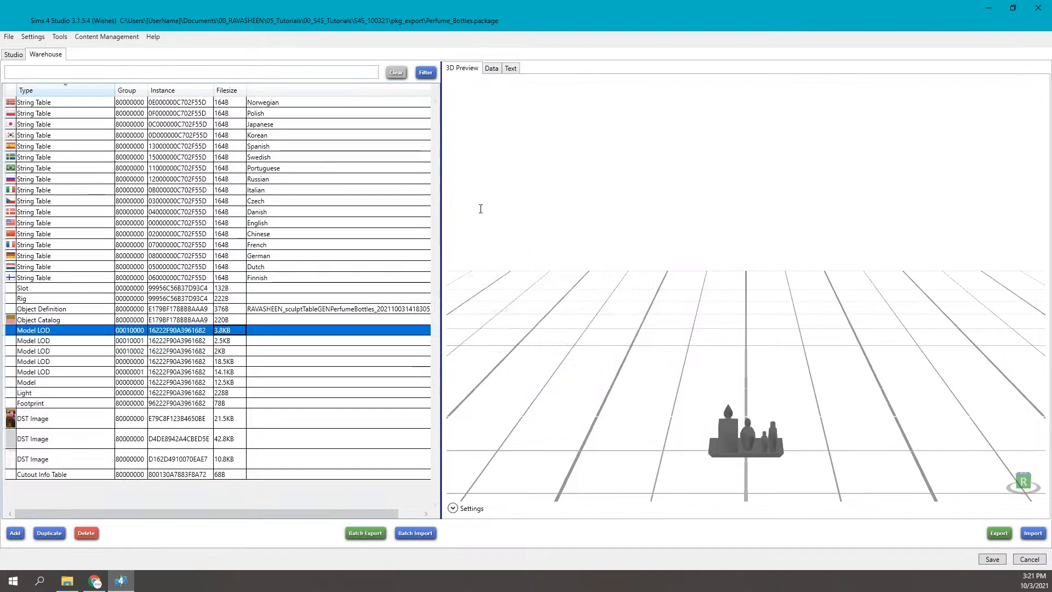
- Run the package.export cheat code on the Perfume_Bottles package
{"action": "key", "text": "ctrl+shift+c"}
{"action": "type", "text": "package.export"}
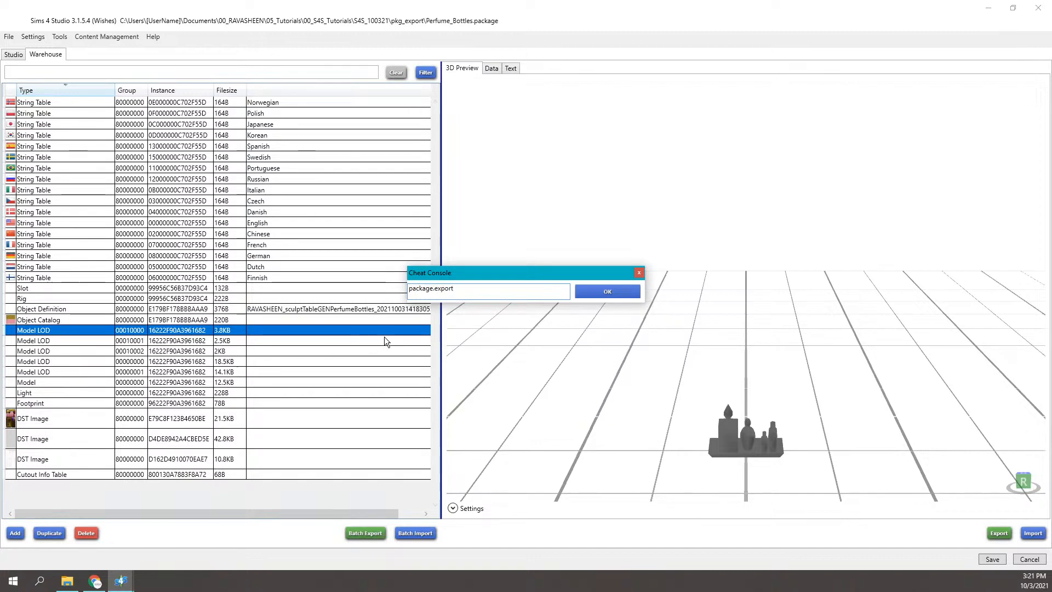
{"action": "left_click", "coordinate": [603, 296]}
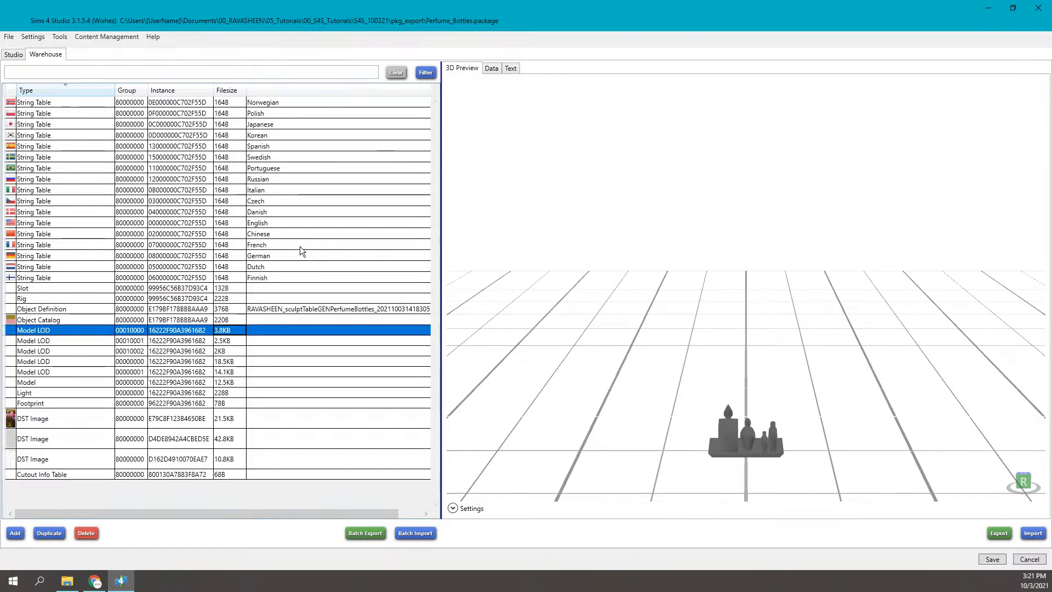
- Switch to the Studio view and try to run the cheat code studio.export
{"action": "left_click", "coordinate": [14, 56]}
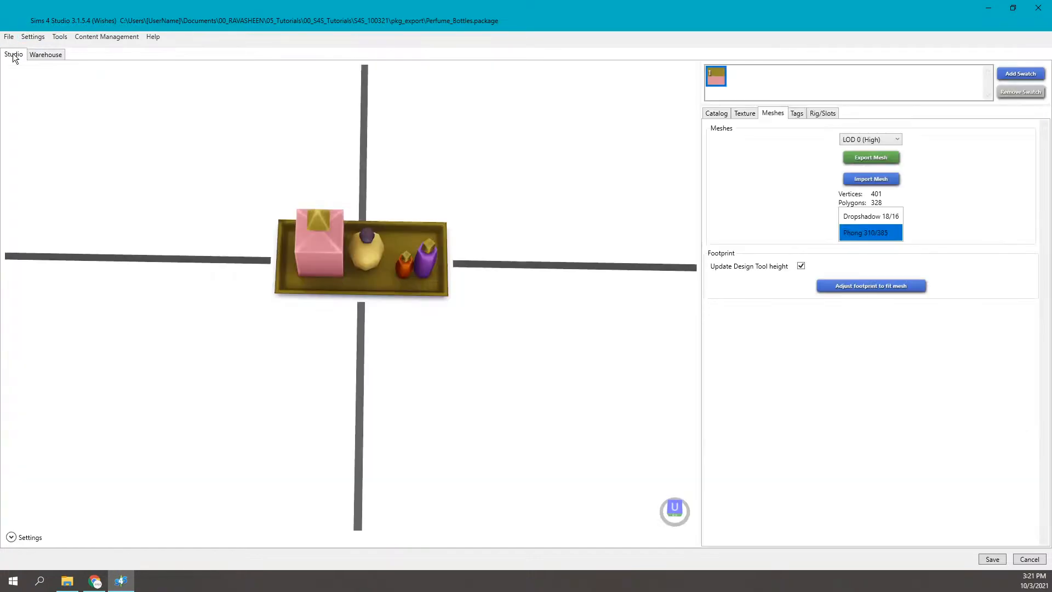
{"action": "key", "text": "ctrl+shift+c"}
{"action": "type", "text": "studi"}
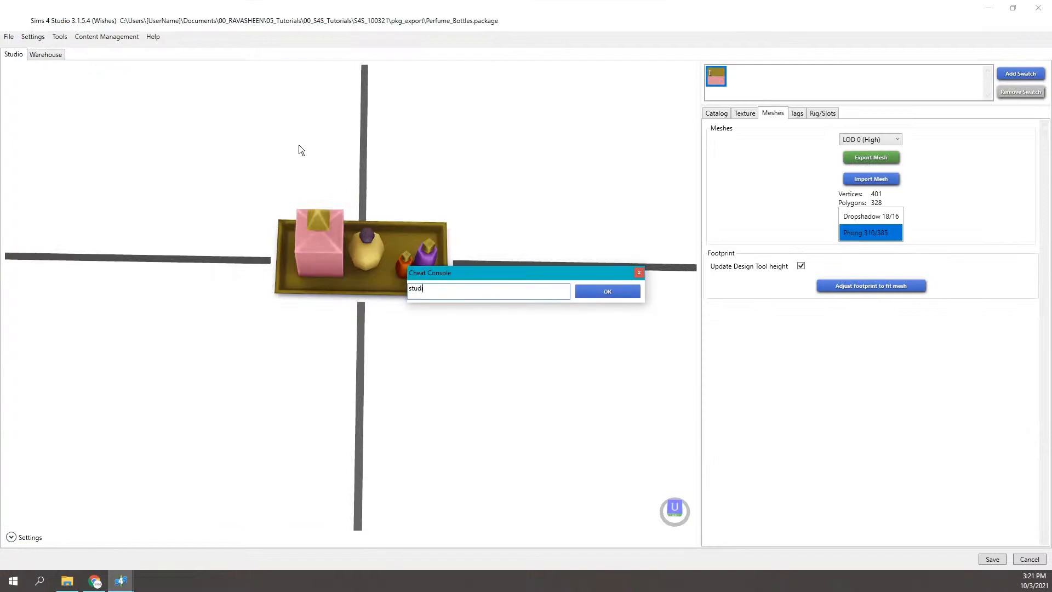
{"action": "type", "text": "o.export"}
{"action": "key", "text": "Return"}
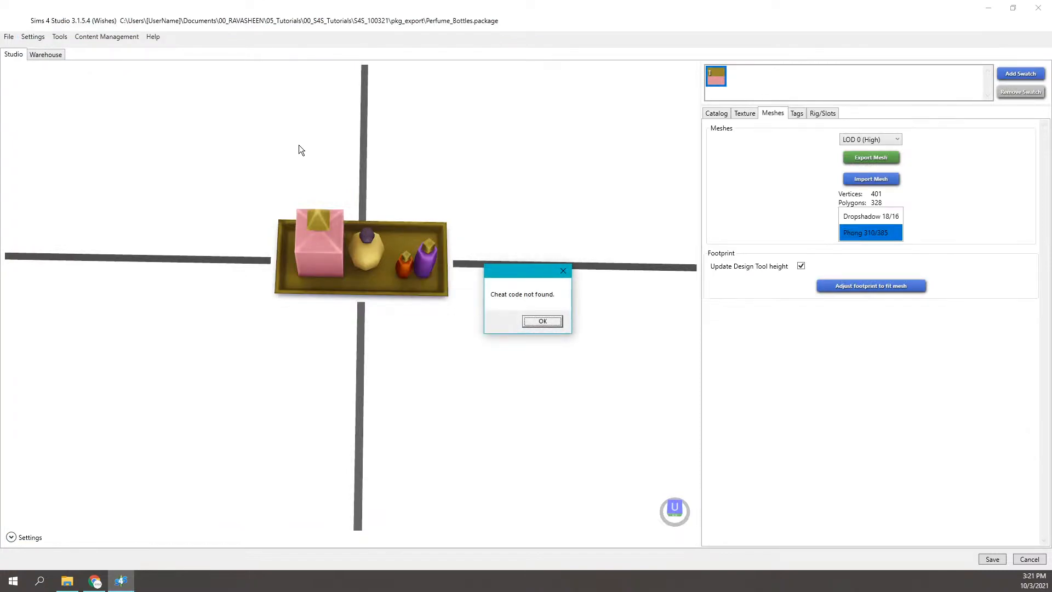
{"action": "key", "text": "Return"}
- Reopen the cheat code list with "help" from the Studio view and review the package-related codes
{"action": "type", "text": "help"}
{"action": "key", "text": "Return"}
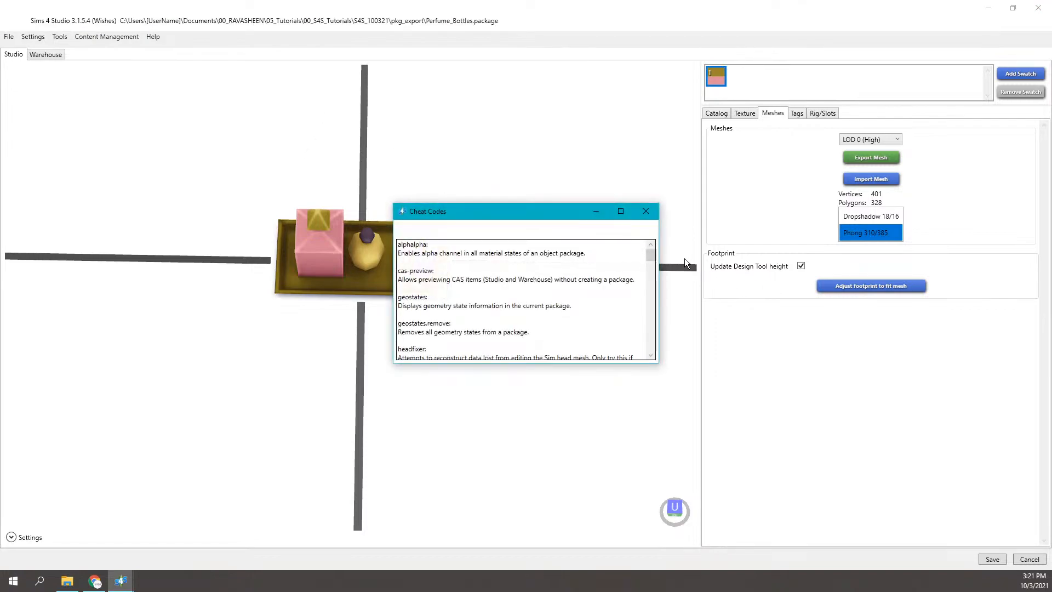
{"action": "left_click_drag", "start_coordinate": [587, 254], "coordinate": [573, 310]}
{"action": "left_click_drag", "start_coordinate": [651, 258], "coordinate": [653, 305]}
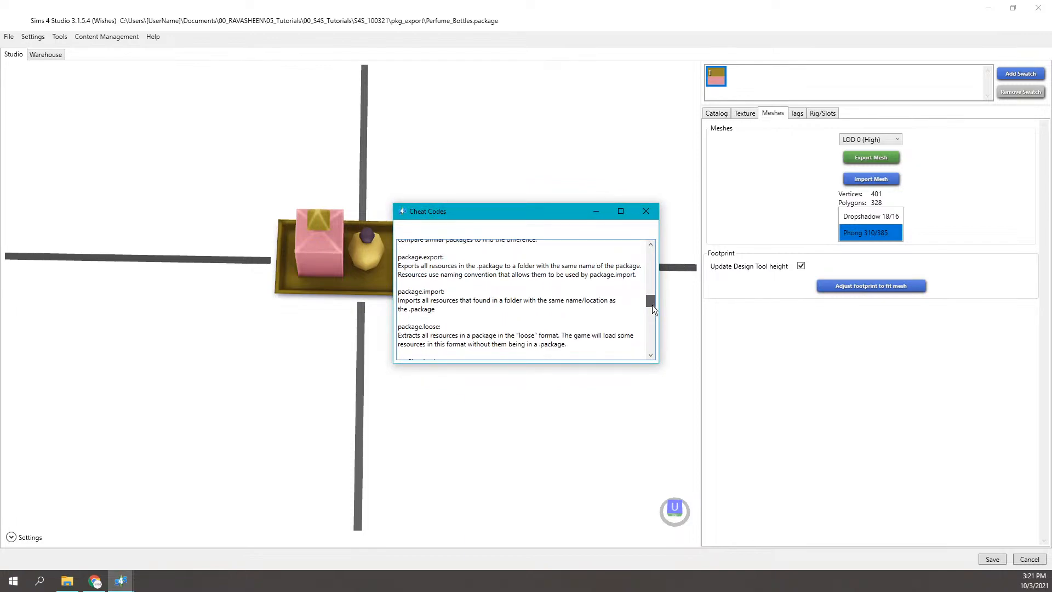
{"action": "left_click", "coordinate": [647, 213]}
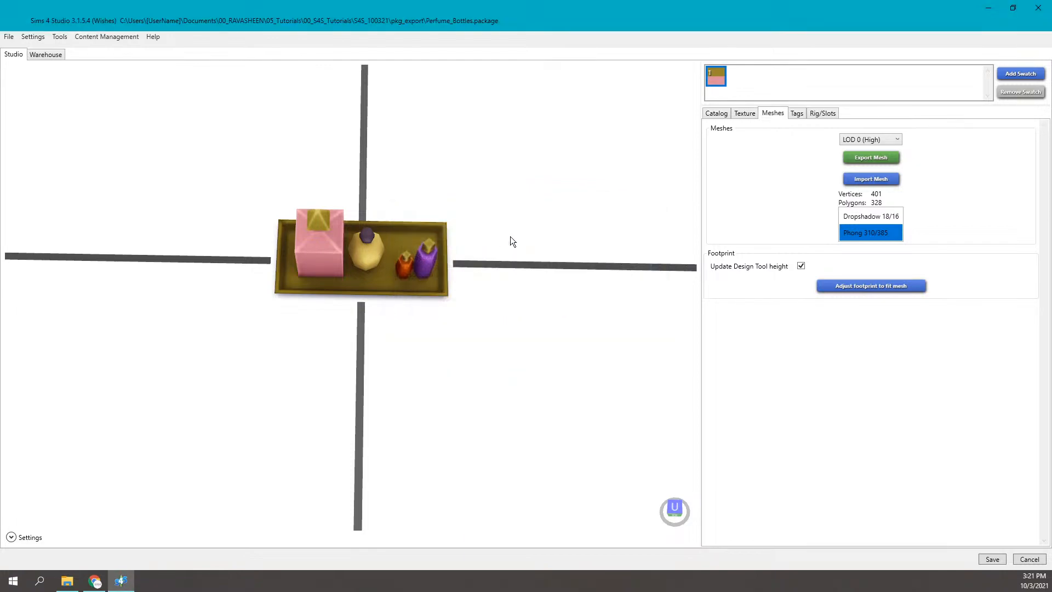
- Run the cheat code packagemode from the Studio view
{"action": "key", "text": "ctrl+shift+c"}
{"action": "type", "text": "pac"}
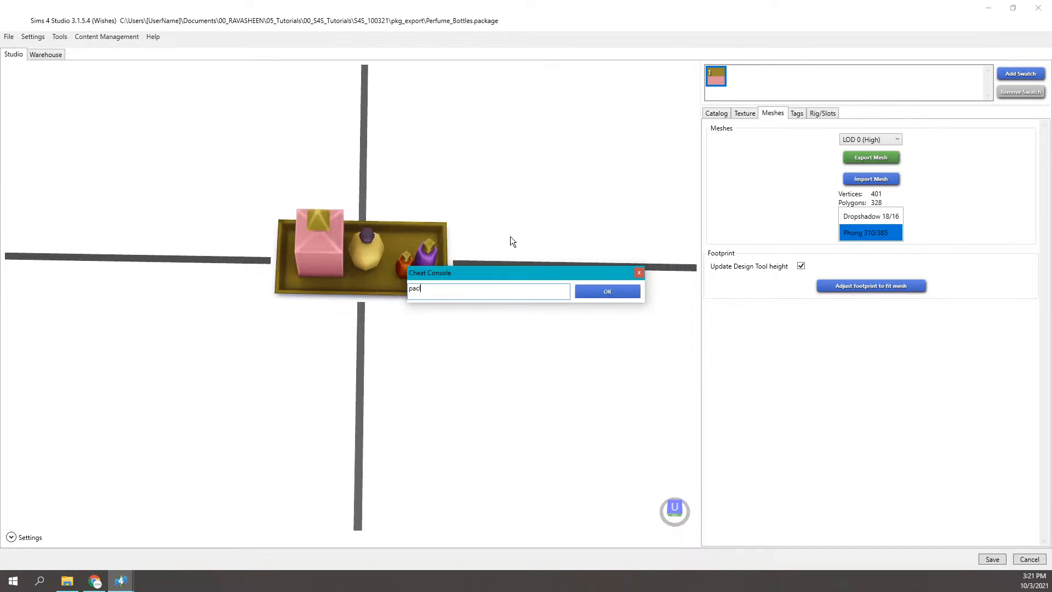
{"action": "type", "text": "kagemode"}
{"action": "key", "text": "Return"}
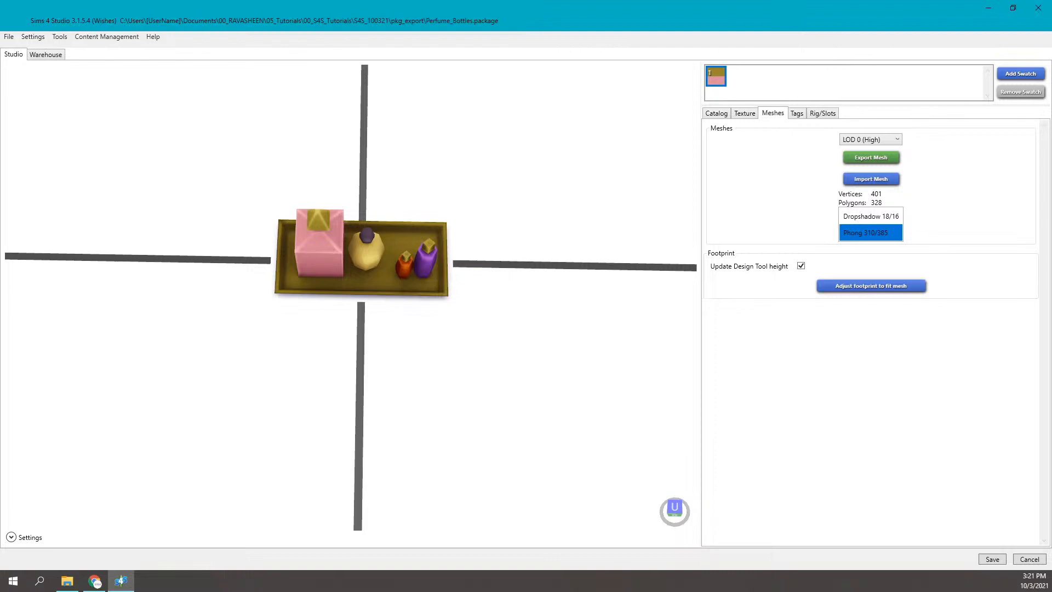
- Switch to File Explorer, delete the perfume_bottles.package.contents folder from the pkg_export folder in S4S_100321, and return to Sims 4 Studio
{"action": "left_click", "coordinate": [66, 583]}
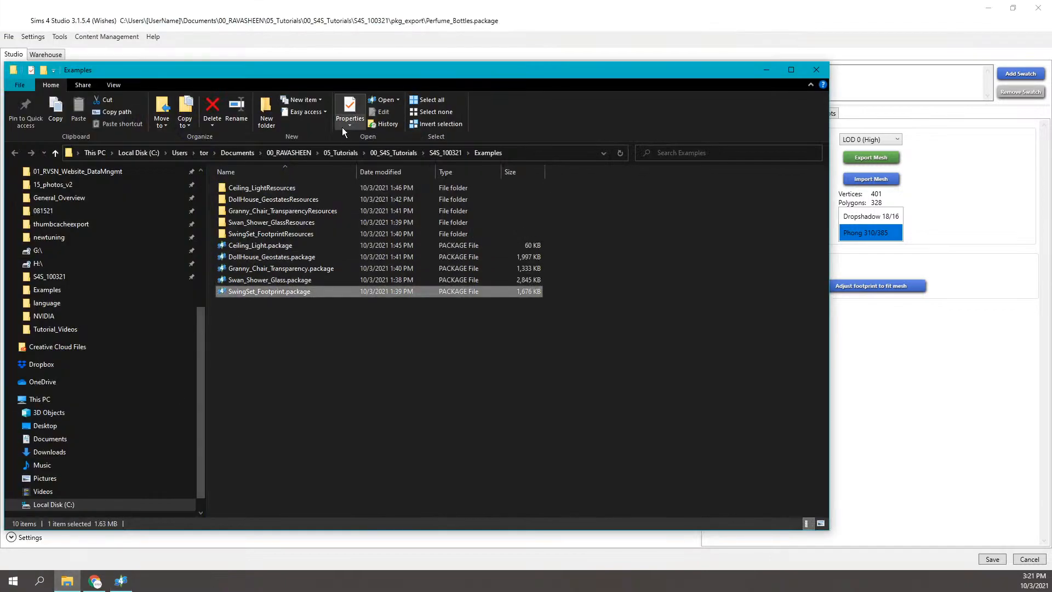
{"action": "left_click", "coordinate": [438, 153]}
{"action": "double_click", "coordinate": [287, 212]}
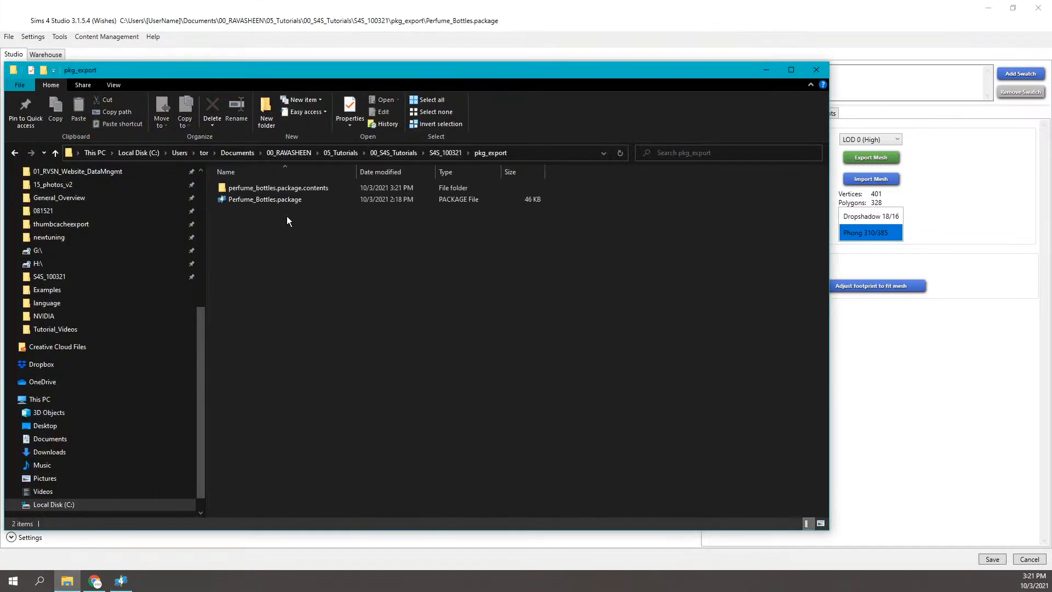
{"action": "left_click", "coordinate": [282, 189]}
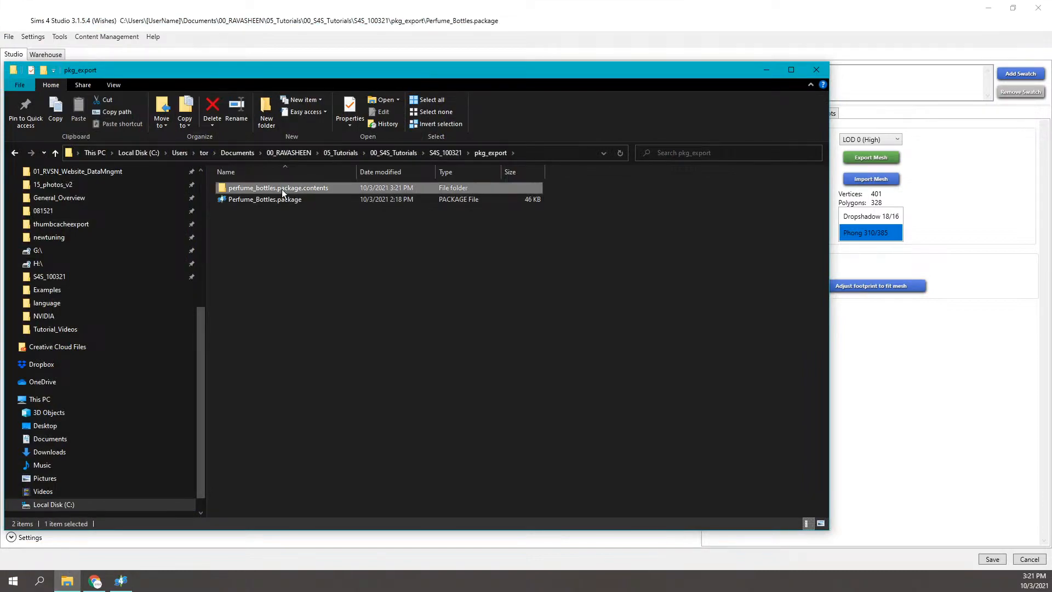
{"action": "key", "text": "Delete"}
{"action": "left_click", "coordinate": [526, 15]}
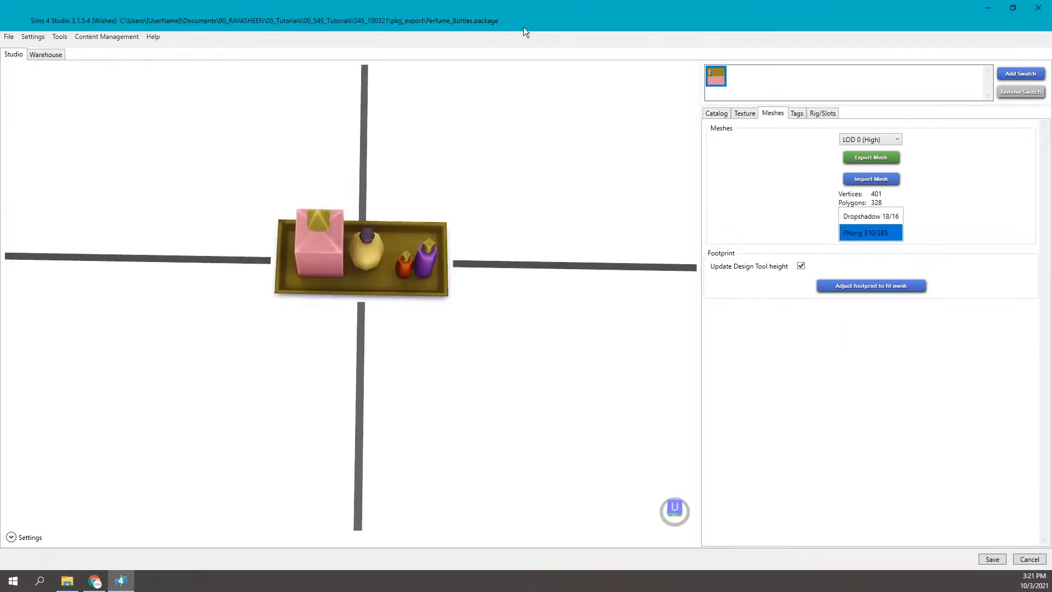
- Run the cheat code package.export from the Studio view
{"action": "key", "text": "ctrl+shift+c"}
{"action": "type", "text": "packa"}
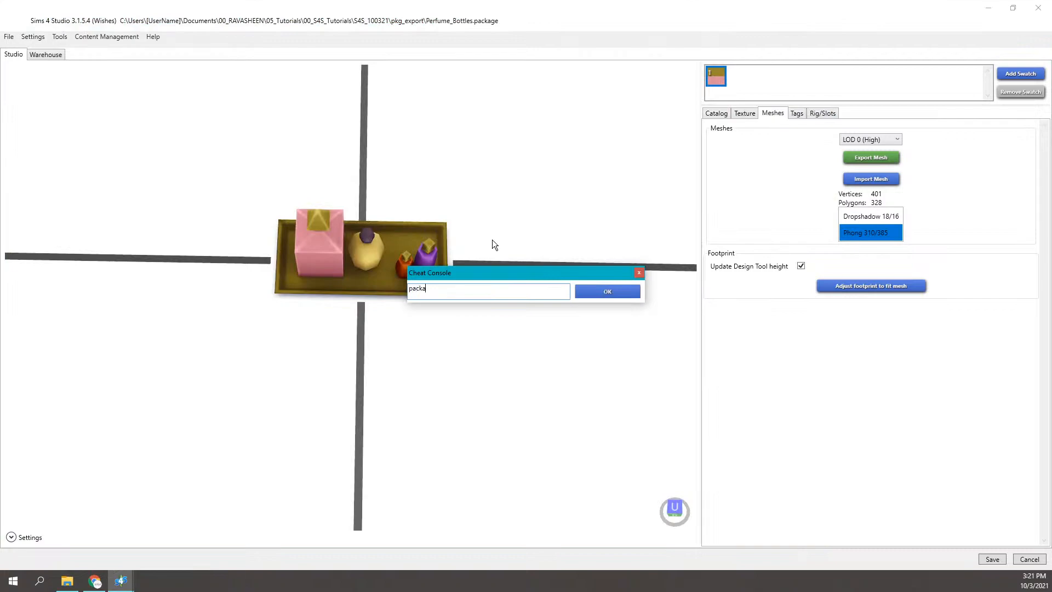
{"action": "type", "text": "ge.export"}
{"action": "key", "text": "Return"}
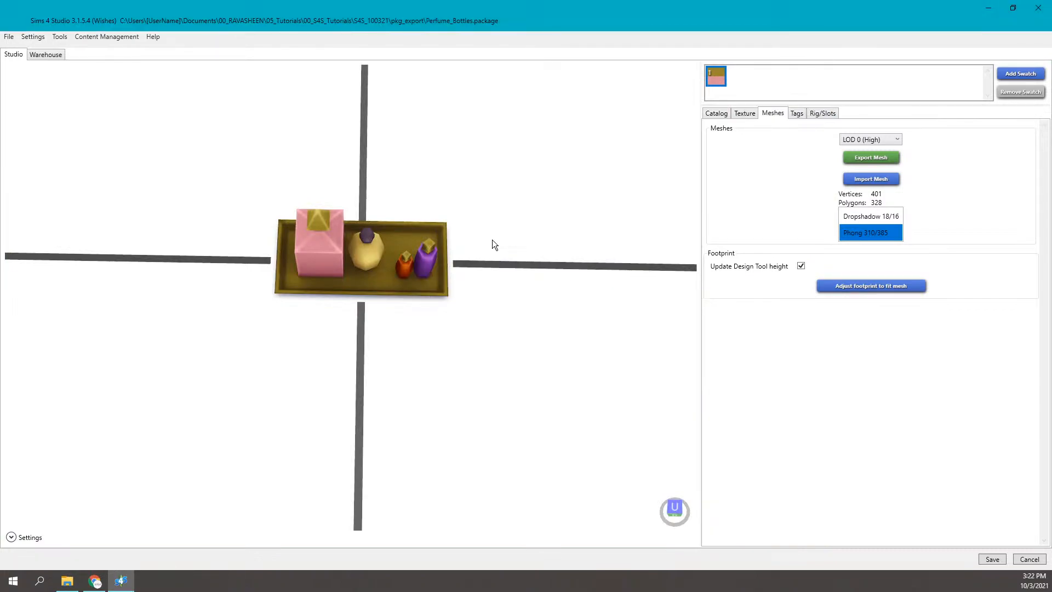
- Try to run the cheat code studio.export for the Perfume_Bottles package and dismiss the resulting message
{"action": "key", "text": "ctrl+shift+c"}
{"action": "type", "text": "studio.export"}
{"action": "key", "text": "Return"}
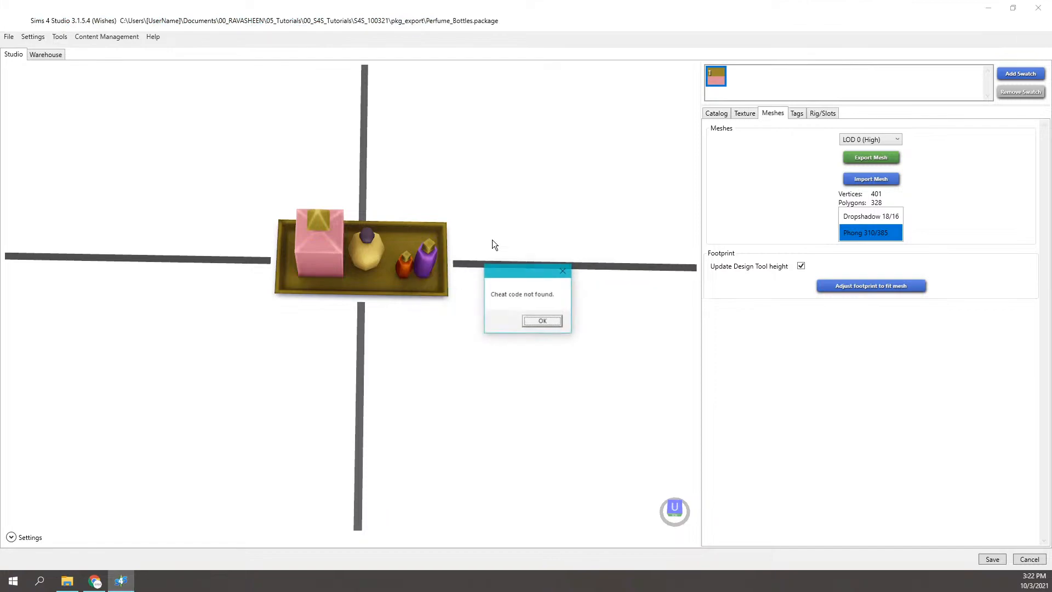
{"action": "key", "text": "Return"}
- Reopen the cheat code list with "help", review the studio.exportall and studio.importall entries, and close the list
{"action": "key", "text": "ctrl+shift+c"}
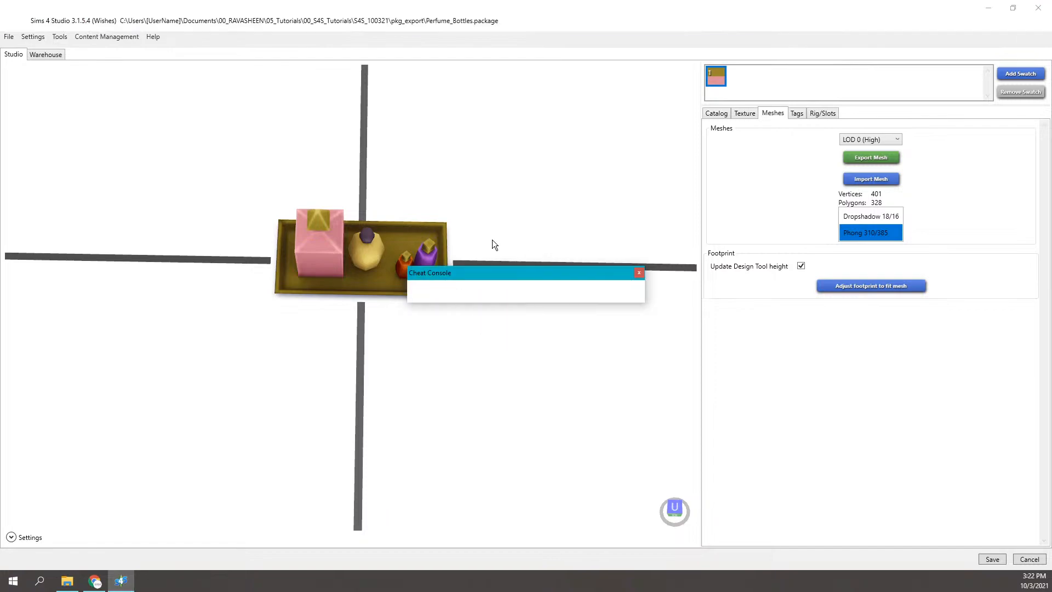
{"action": "type", "text": "help"}
{"action": "key", "text": "Return"}
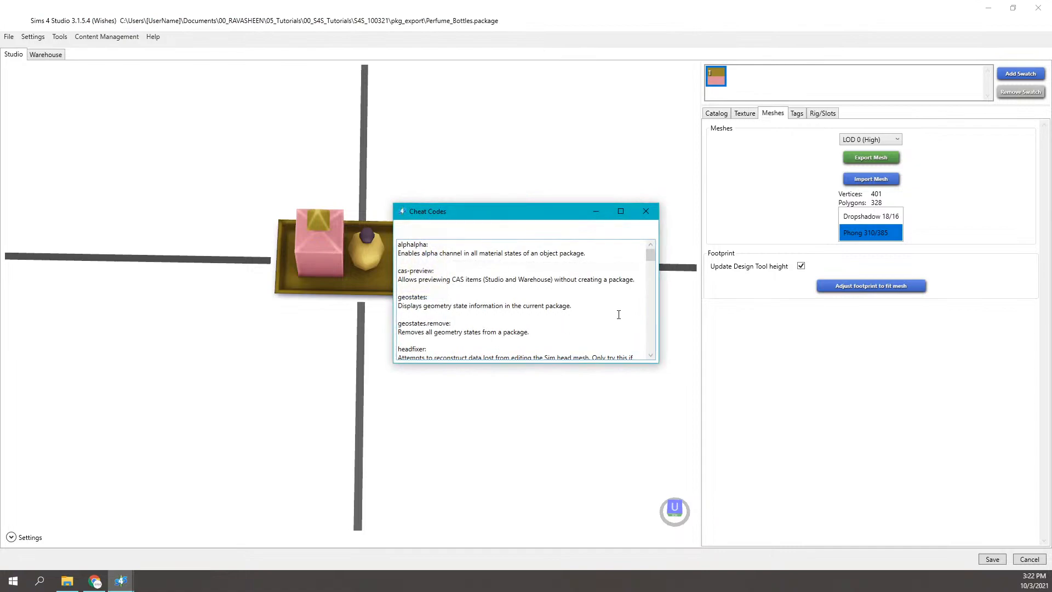
{"action": "scroll", "coordinate": [619, 303], "scroll_direction": "down", "scroll_amount": 5}
{"action": "scroll", "coordinate": [619, 303], "scroll_direction": "down", "scroll_amount": 5}
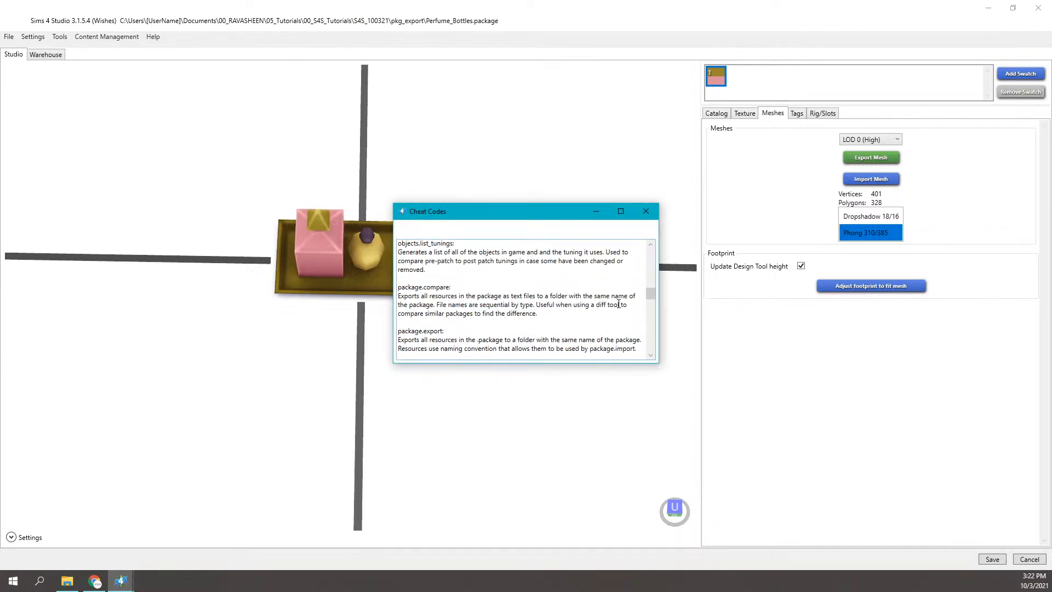
{"action": "left_click_drag", "start_coordinate": [654, 297], "coordinate": [653, 309]}
{"action": "right_click", "coordinate": [653, 308]}
{"action": "left_click", "coordinate": [625, 311]}
{"action": "scroll", "coordinate": [597, 320], "scroll_direction": "down", "scroll_amount": 10}
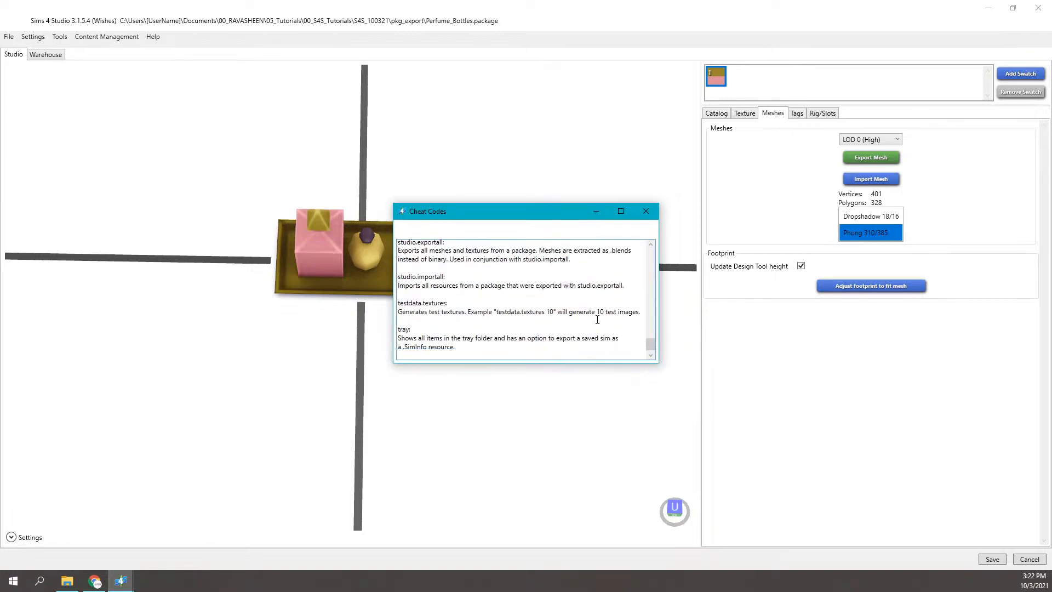
{"action": "scroll", "coordinate": [597, 320], "scroll_direction": "up", "scroll_amount": 1}
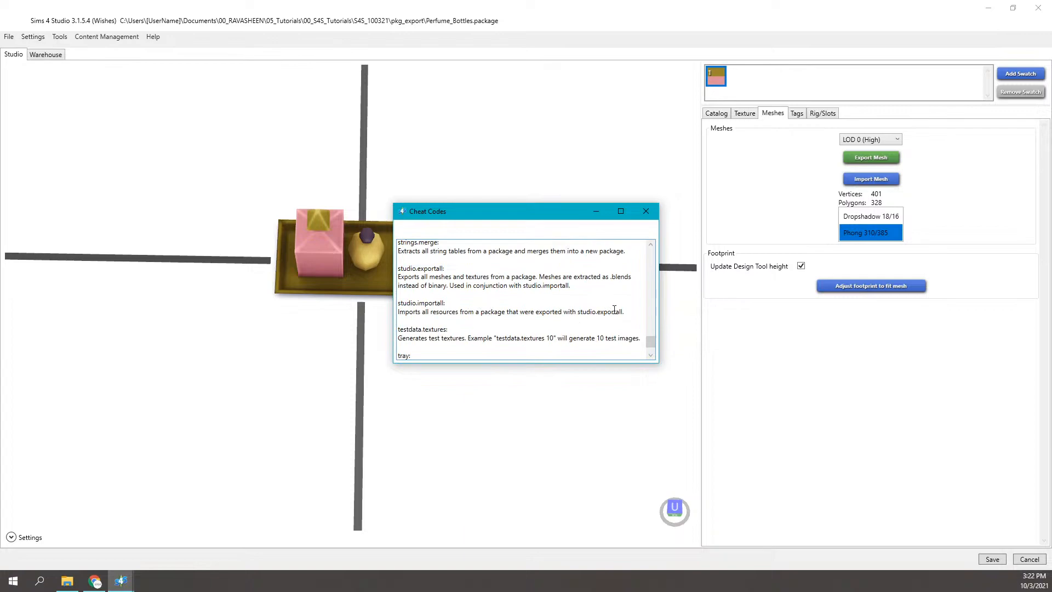
{"action": "left_click_drag", "start_coordinate": [628, 312], "coordinate": [386, 270]}
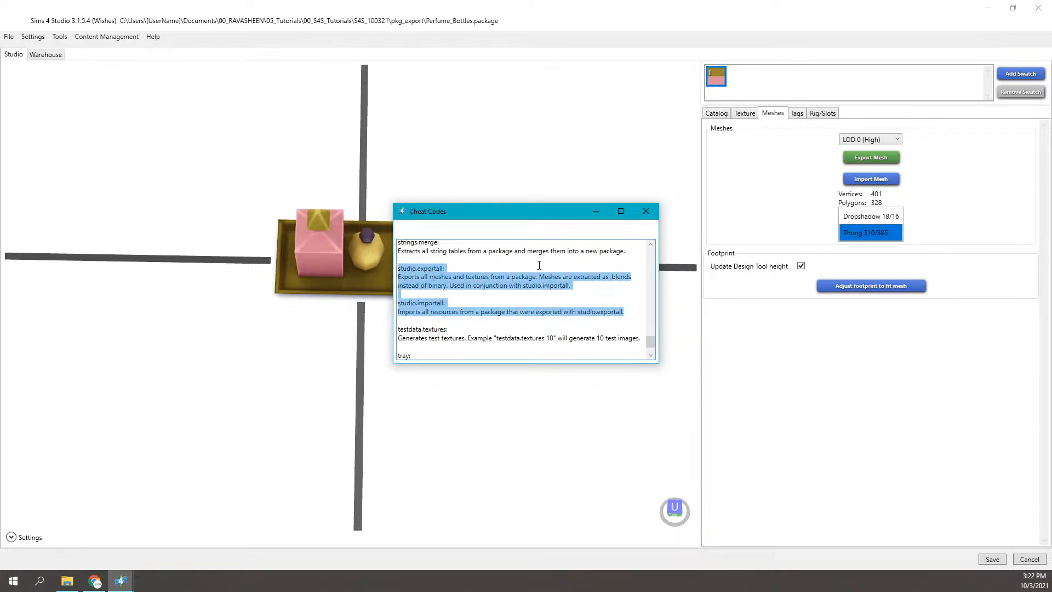
{"action": "left_click", "coordinate": [647, 211]}
- Switch to File Explorer, delete the perfume_bottles.package.contents folder from pkg_export, and return to Sims 4 Studio
{"action": "left_click", "coordinate": [64, 588]}
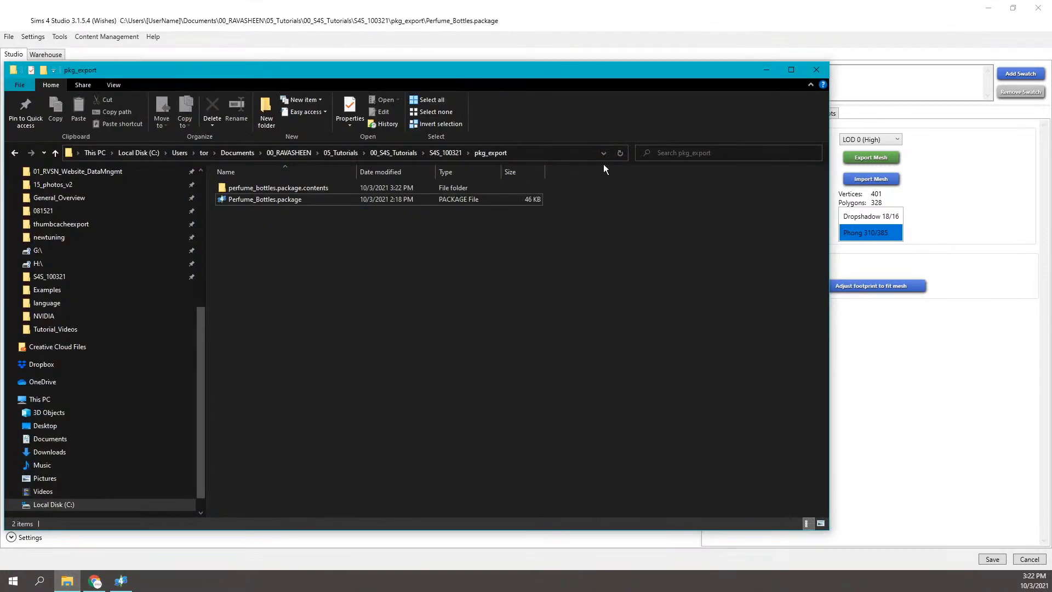
{"action": "left_click", "coordinate": [351, 186]}
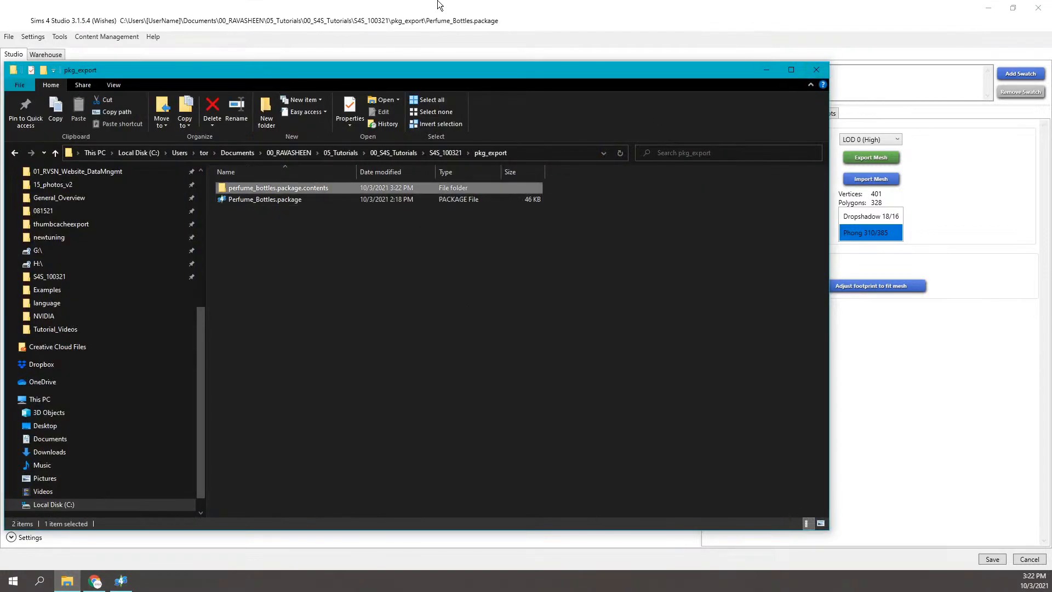
{"action": "key", "text": "alt+Tab"}
- Run the cheat code studio.exportall to export the package's meshes and textures
{"action": "key", "text": "ctrl+shift+c"}
{"action": "type", "text": "stsu"}
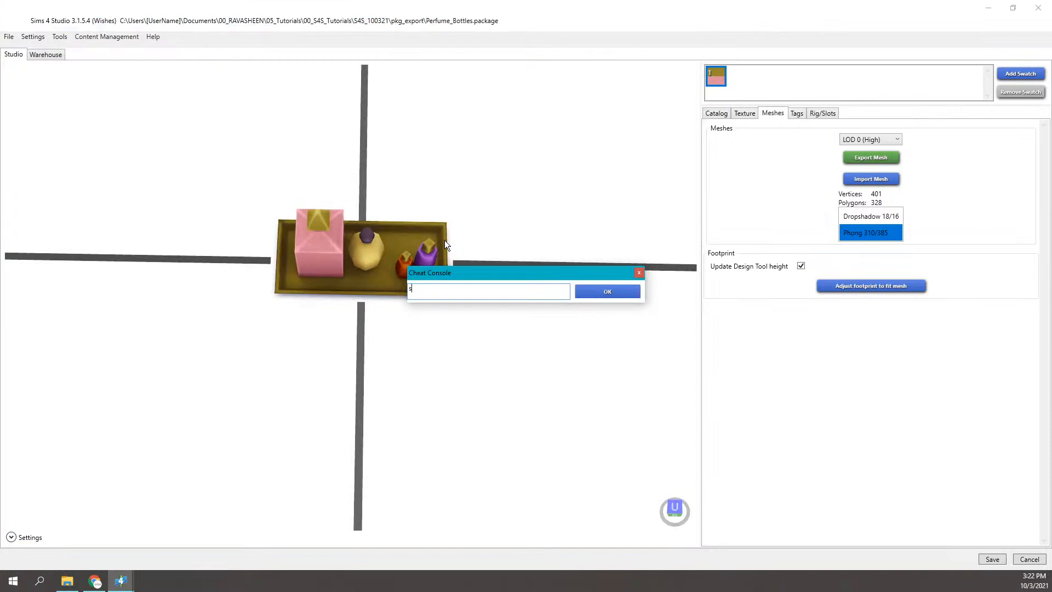
{"action": "key", "text": "BackSpace"}
{"action": "key", "text": "BackSpace"}
{"action": "key", "text": "BackSpace"}
{"action": "type", "text": "tudio.exportal"}
{"action": "key", "text": "Return"}
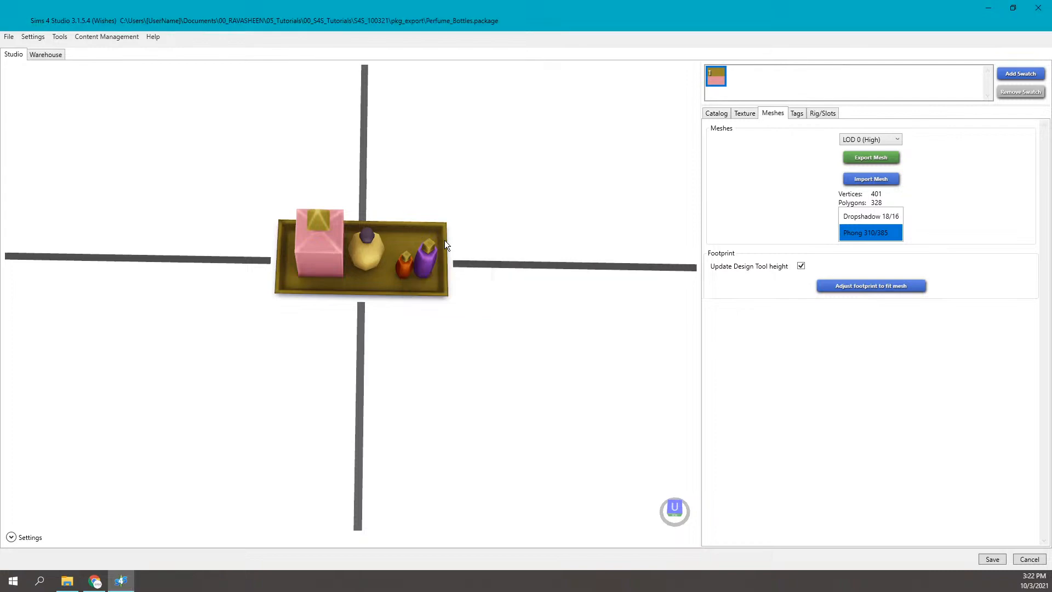
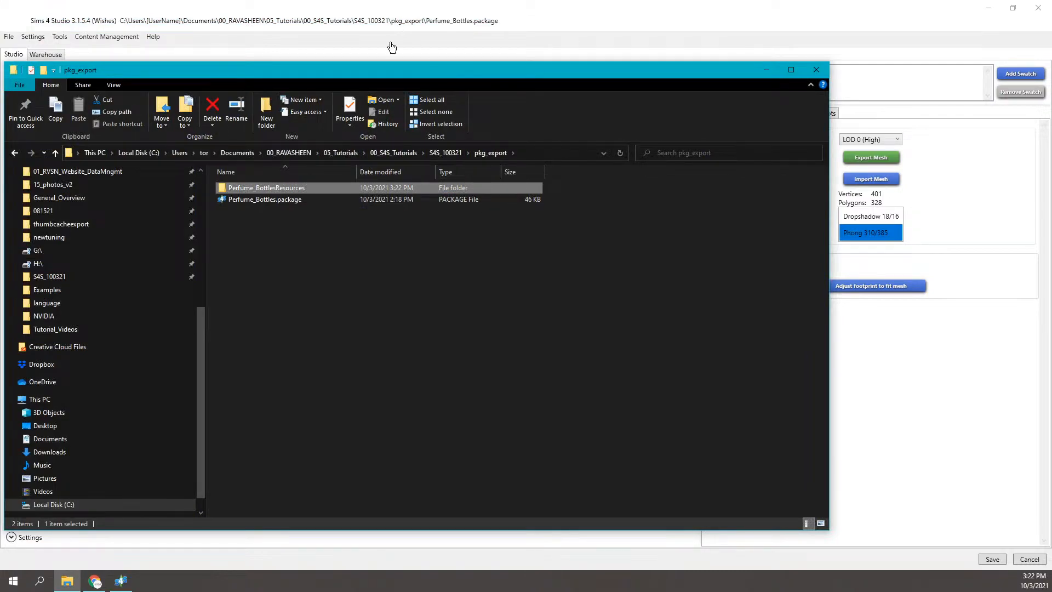
- Open the exported Perfume_BottlesResources folder in File Explorer and narrow its window
{"action": "left_click_drag", "start_coordinate": [383, 73], "coordinate": [411, 69]}
{"action": "double_click", "coordinate": [347, 184]}
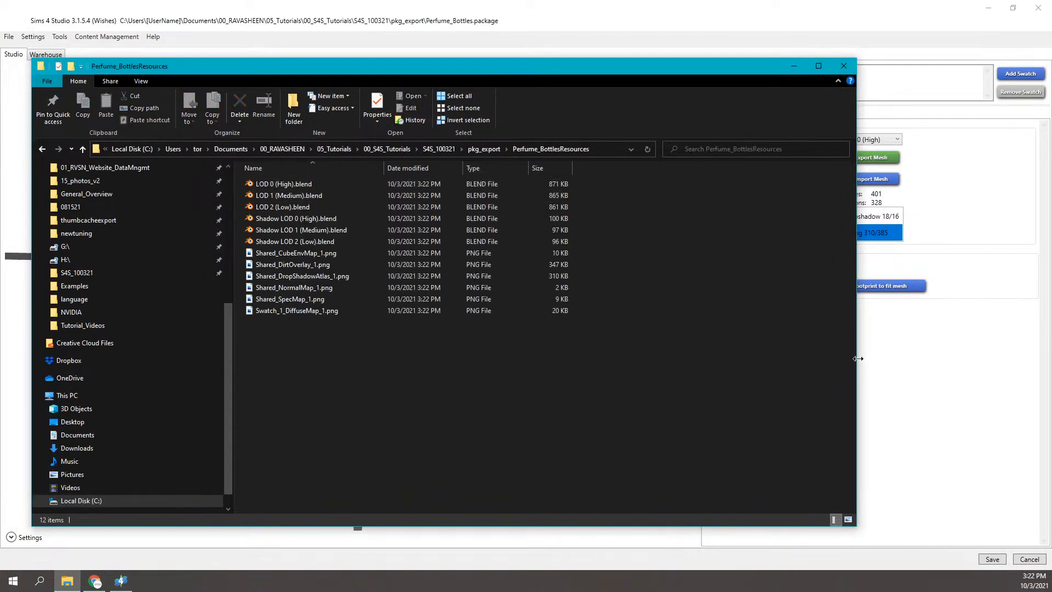
{"action": "left_click_drag", "start_coordinate": [859, 358], "coordinate": [724, 358]}
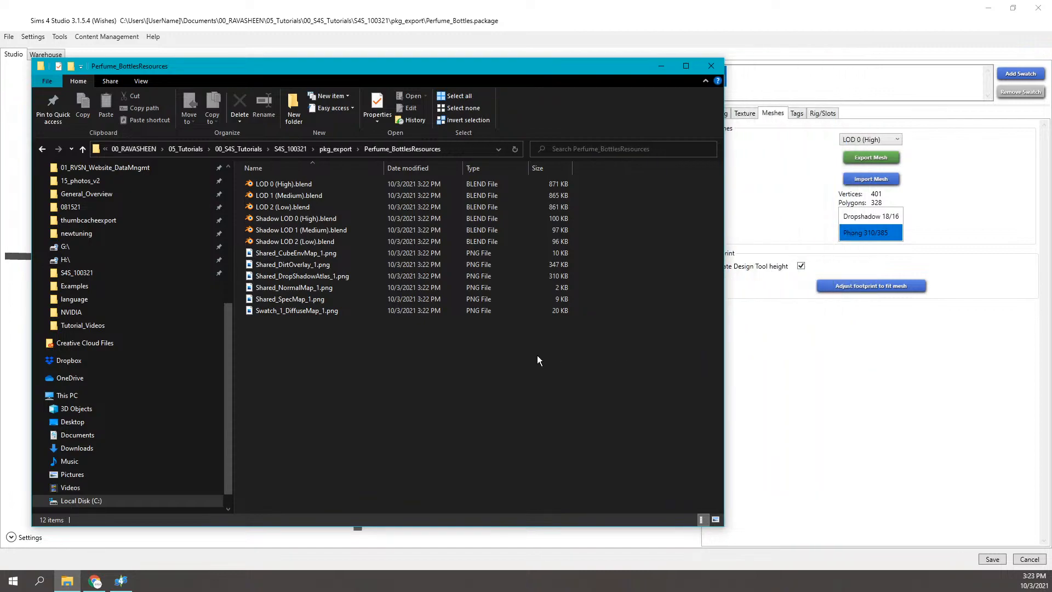
- Review the exported blend files, highlighting the three LOD meshes and the three Shadow LOD meshes in turn
{"action": "left_click", "coordinate": [301, 183]}
{"action": "left_click", "coordinate": [306, 207], "text": "shift"}
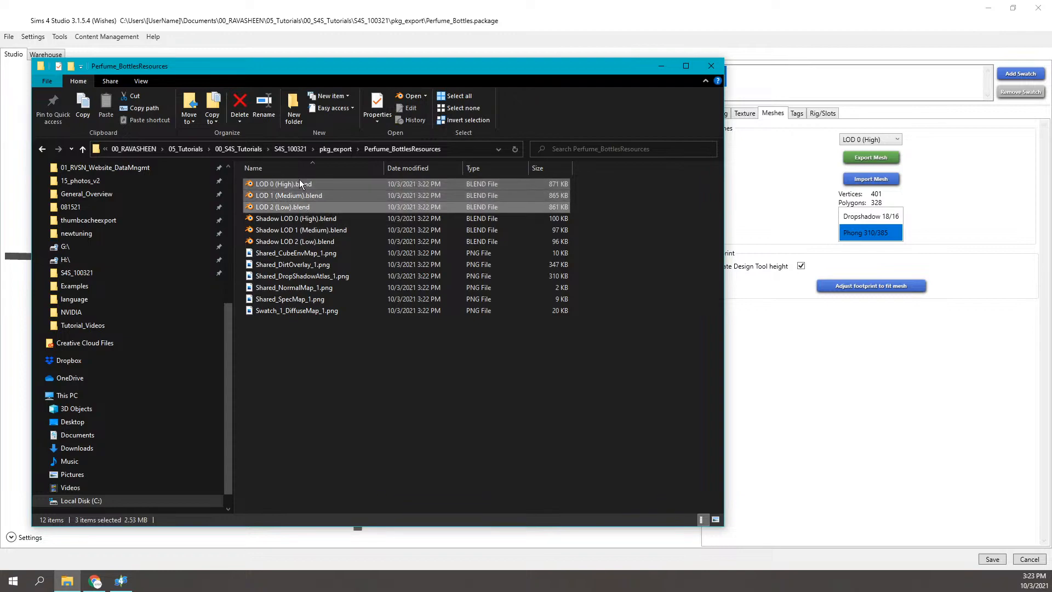
{"action": "left_click", "coordinate": [297, 217]}
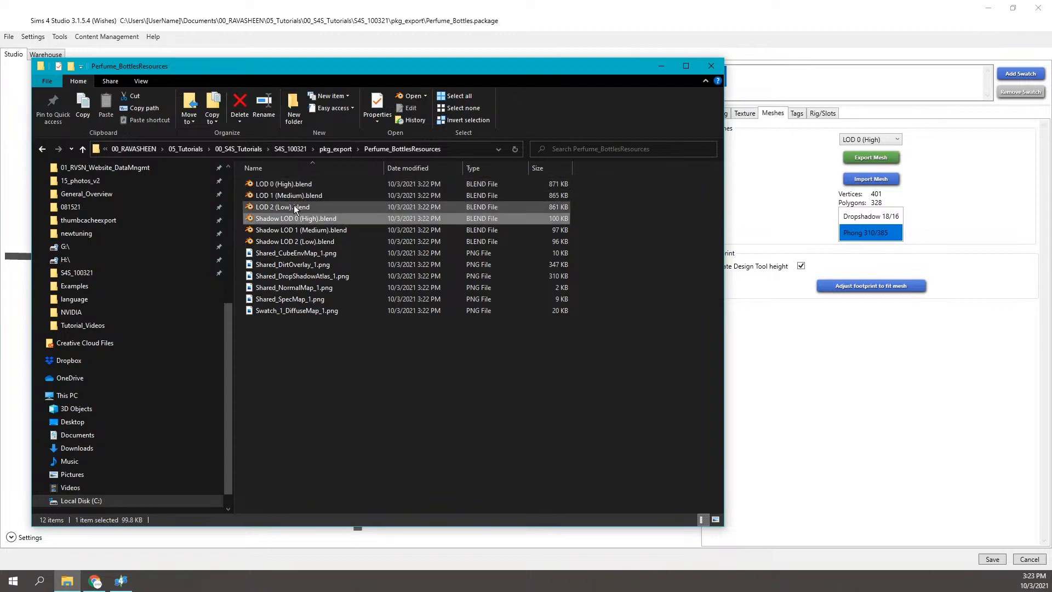
{"action": "left_click", "coordinate": [296, 187]}
{"action": "left_click", "coordinate": [295, 207], "text": "shift"}
{"action": "left_click", "coordinate": [294, 218]}
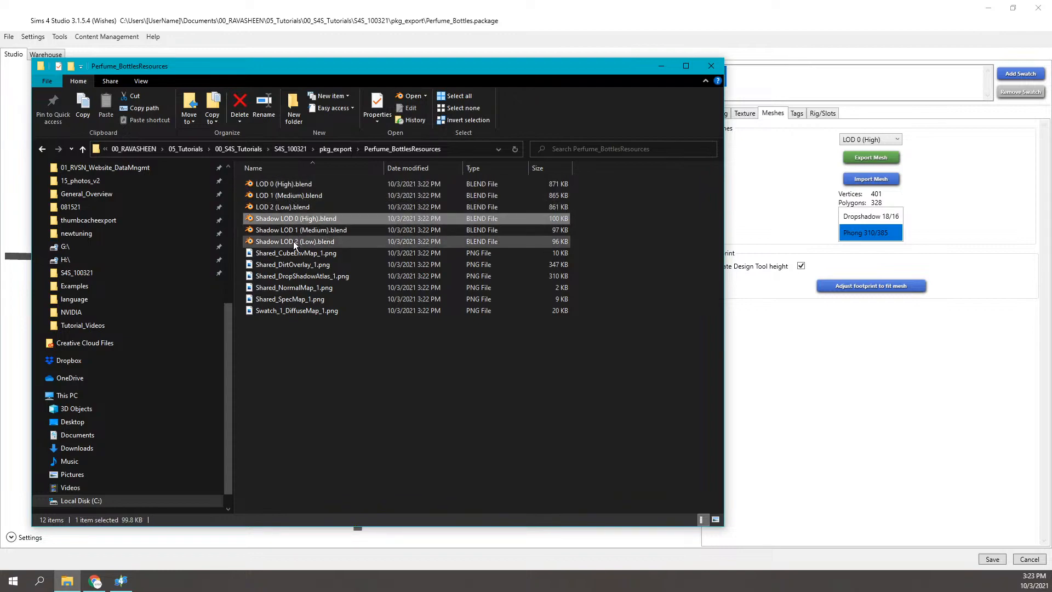
{"action": "left_click", "coordinate": [294, 241], "text": "shift"}
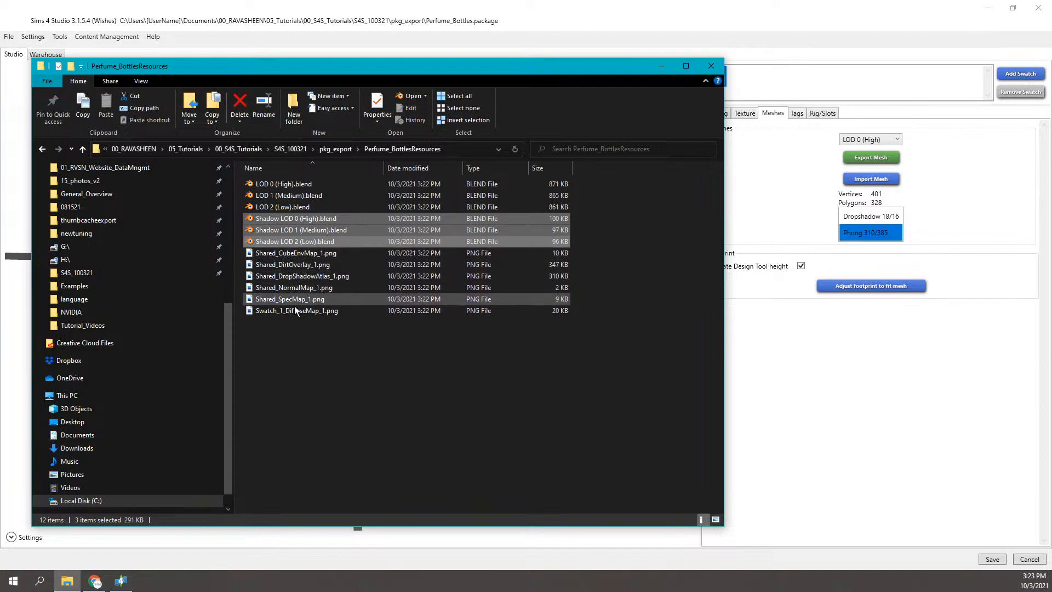
- Point out the Shared_CubeEnvMap_1, Shared_DirtOverlay_1 and Shared_DropShadowAtlas_1 PNG files one by one
{"action": "left_click", "coordinate": [296, 254]}
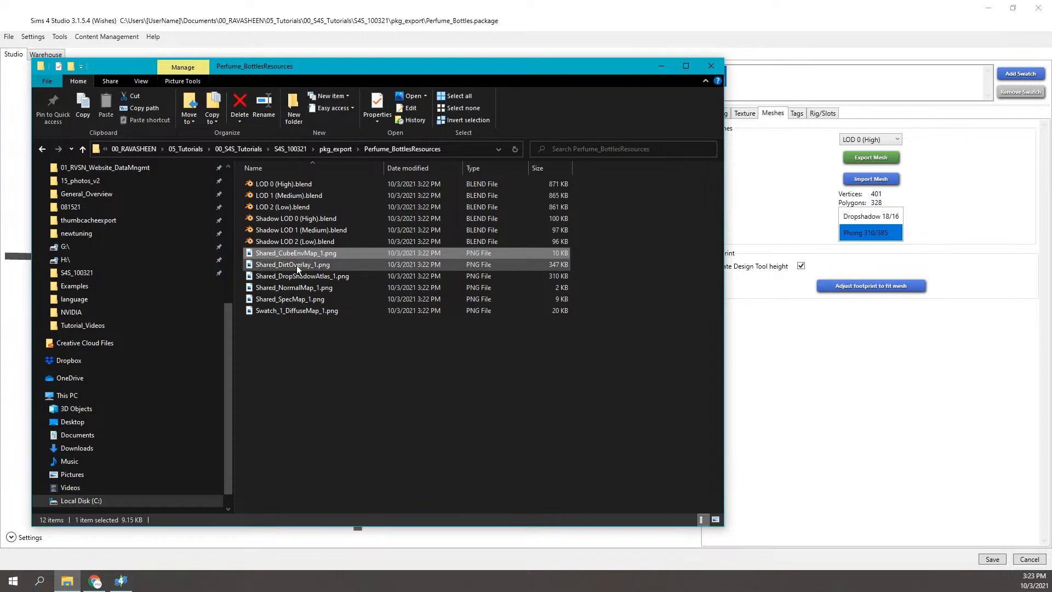
{"action": "left_click", "coordinate": [297, 265]}
{"action": "left_click", "coordinate": [297, 278]}
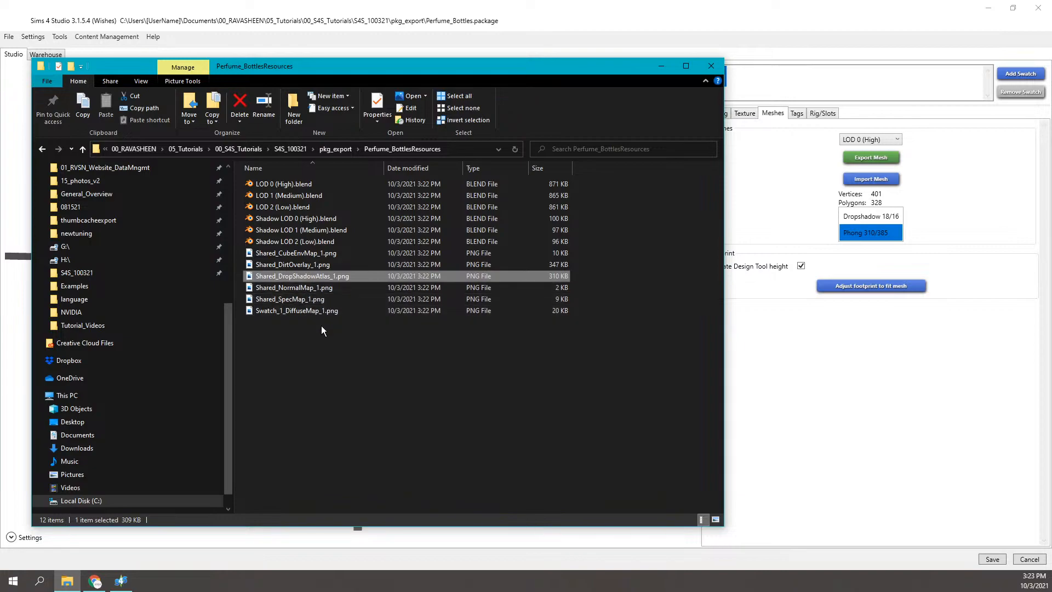
- Display the folder's files as large thumbnails, bring the texture images into view, and widen the window
{"action": "right_click", "coordinate": [318, 342]}
{"action": "mouse_move", "coordinate": [330, 351]}
{"action": "left_click", "coordinate": [482, 353]}
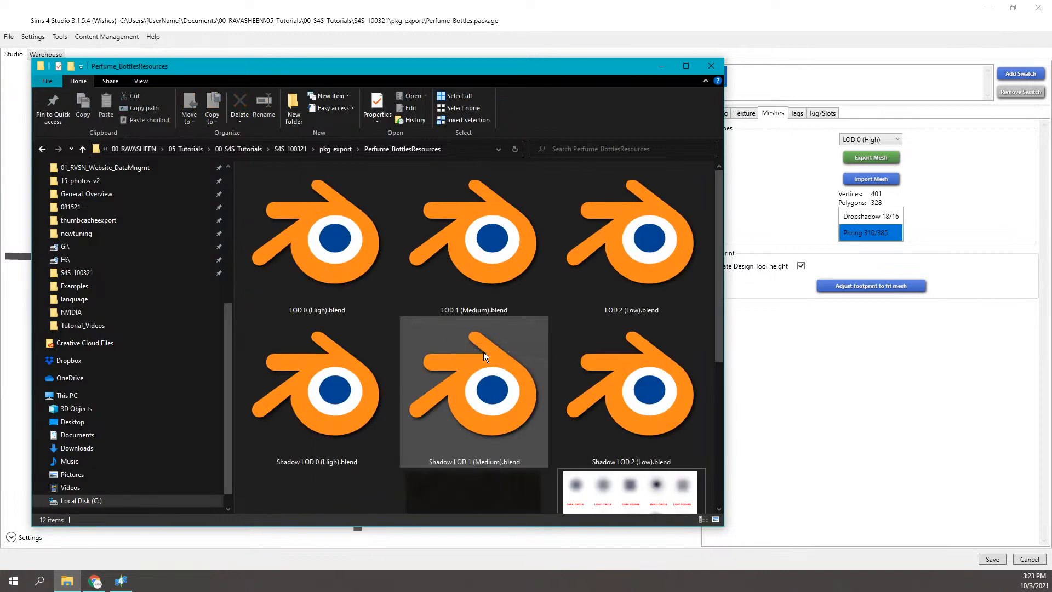
{"action": "scroll", "coordinate": [482, 354], "scroll_direction": "down", "scroll_amount": 4}
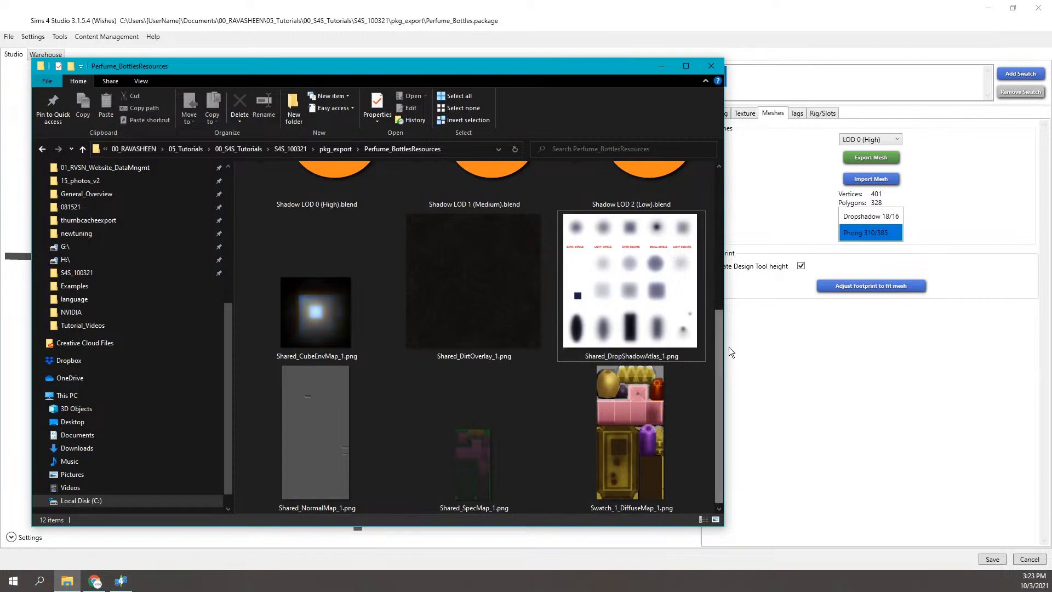
{"action": "left_click_drag", "start_coordinate": [724, 345], "coordinate": [794, 343]}
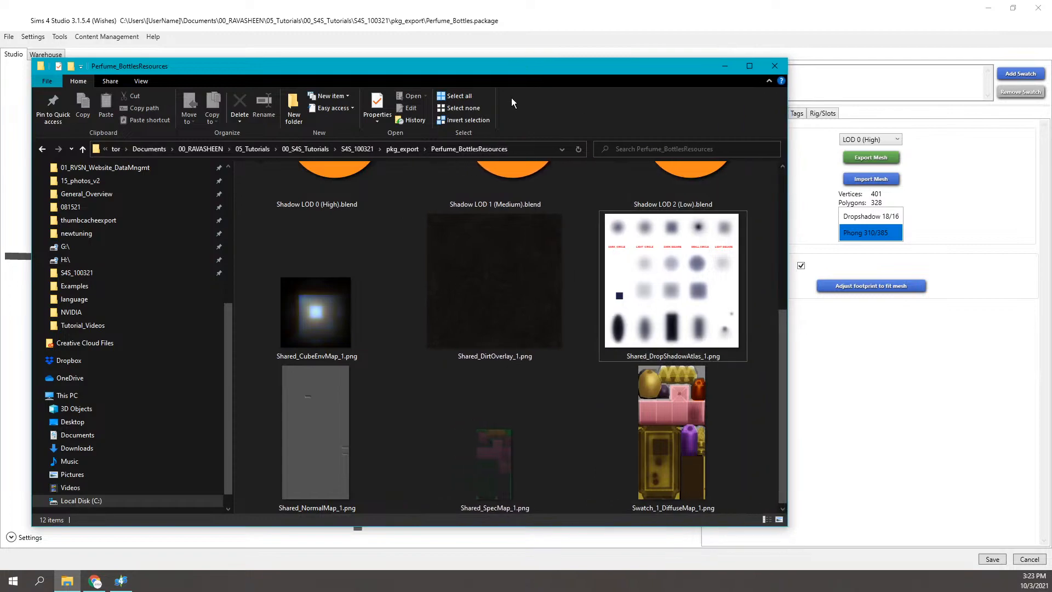
- Point out the Shared_NormalMap_1, Shared_SpecMap_1 and Swatch_1_DiffuseMap_1 texture thumbnails in turn
{"action": "left_click", "coordinate": [336, 420]}
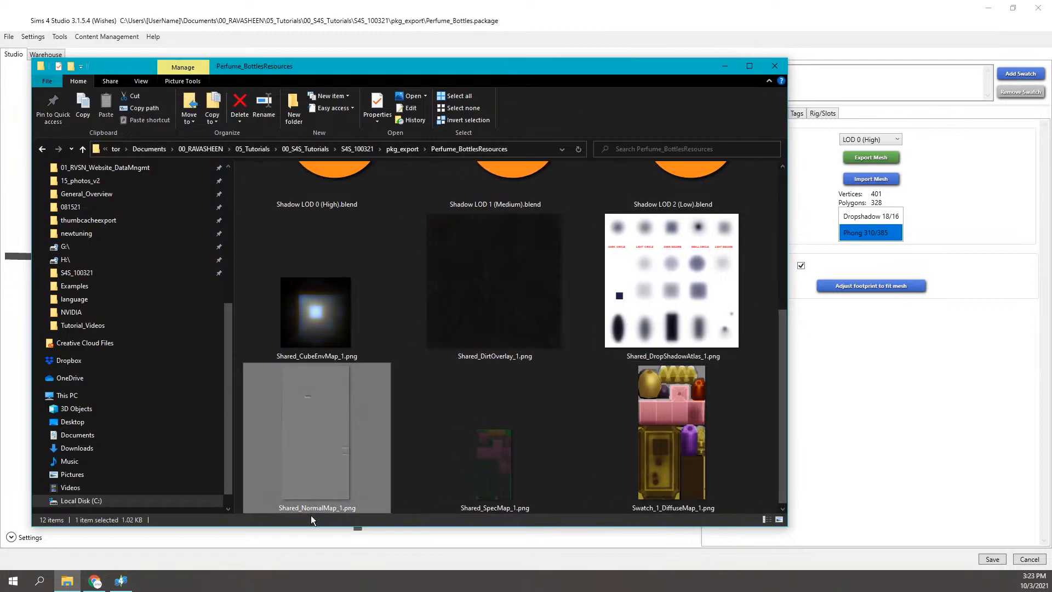
{"action": "left_click", "coordinate": [482, 503]}
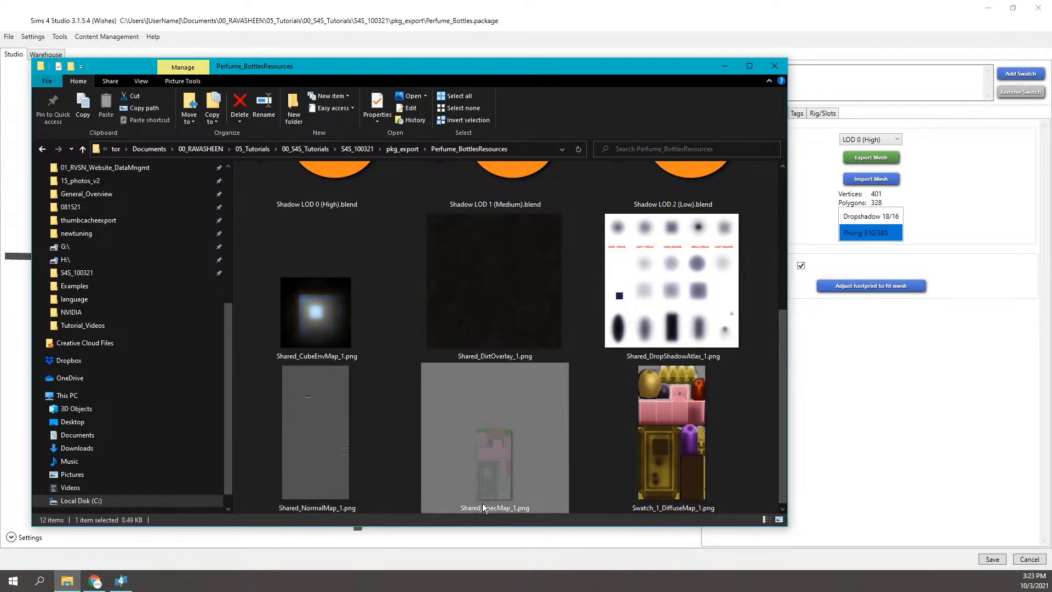
{"action": "left_click", "coordinate": [673, 472]}
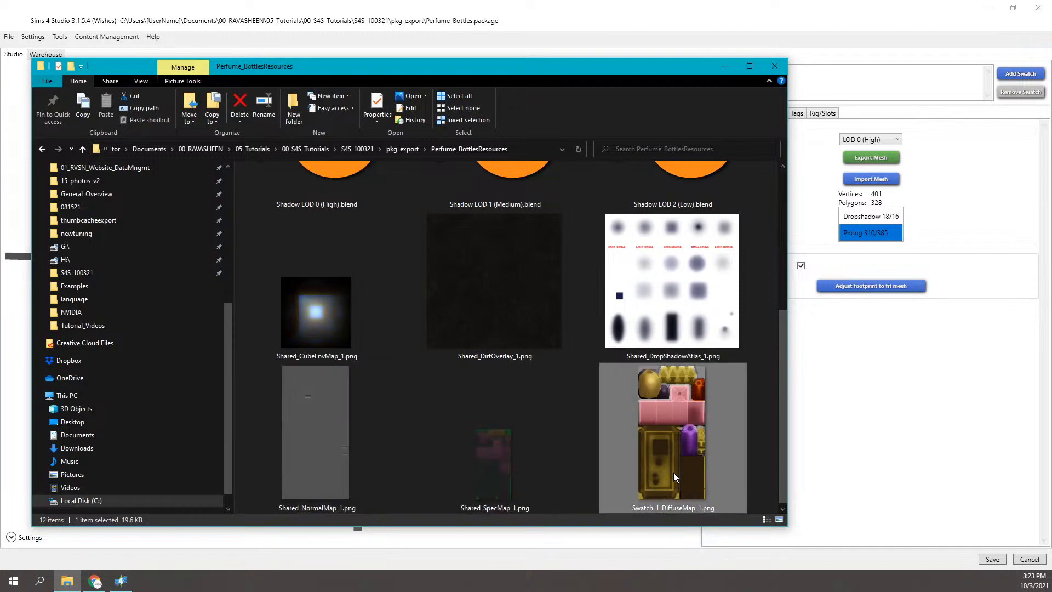
- Move the File Explorer window aside, return to the package's Warehouse view, and preview each of the three DST Image entries
{"action": "left_click_drag", "start_coordinate": [446, 68], "coordinate": [331, 74]}
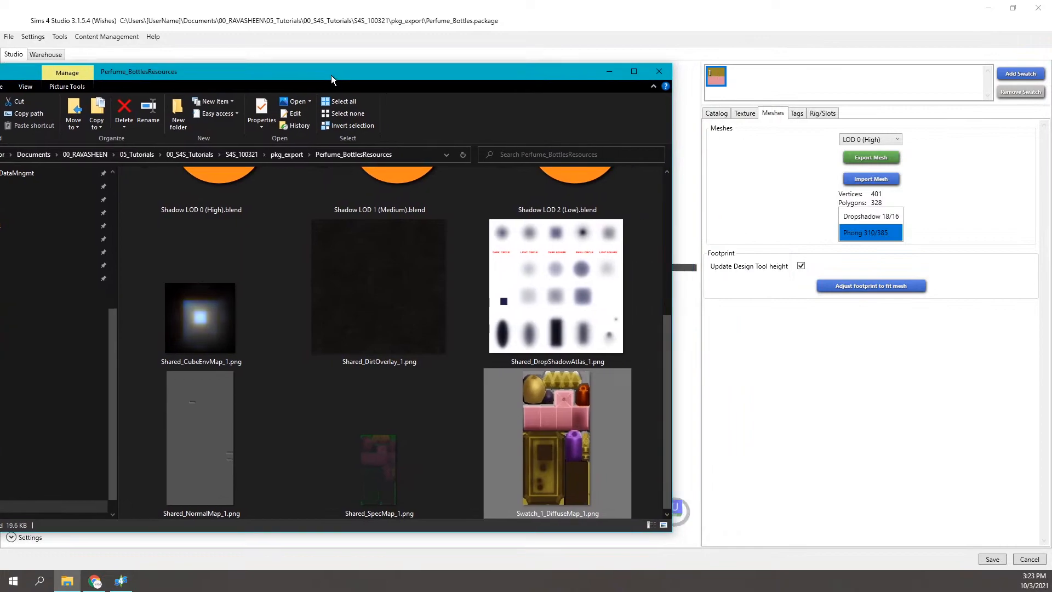
{"action": "left_click", "coordinate": [57, 56]}
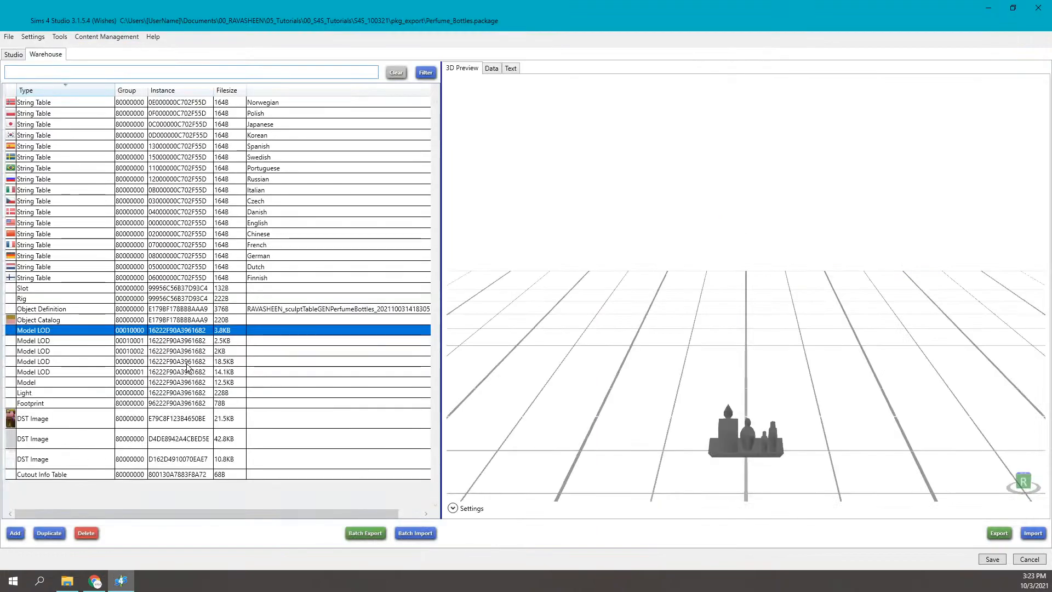
{"action": "left_click", "coordinate": [188, 422]}
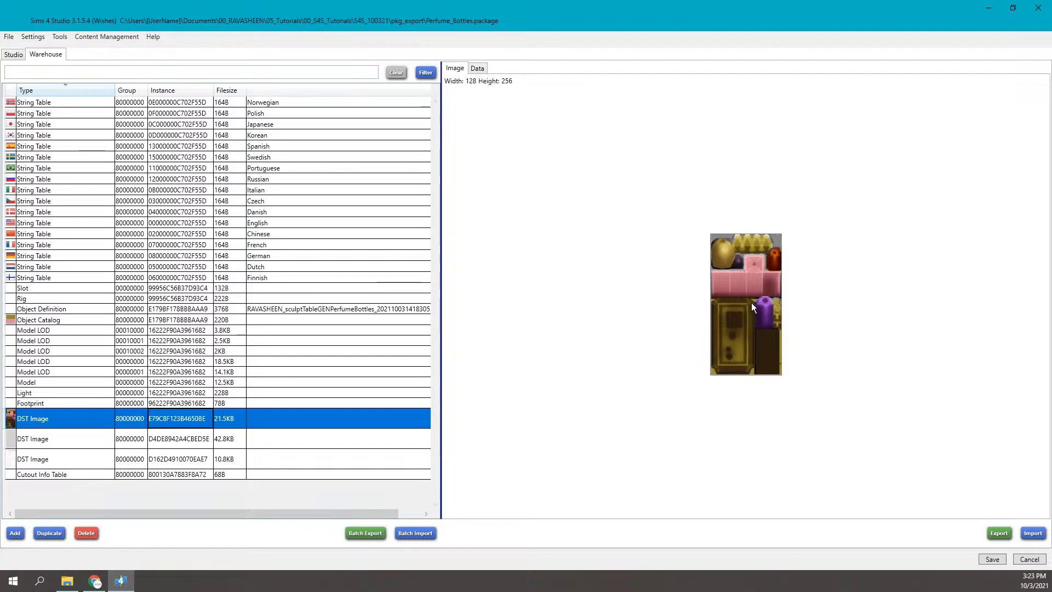
{"action": "left_click", "coordinate": [114, 440]}
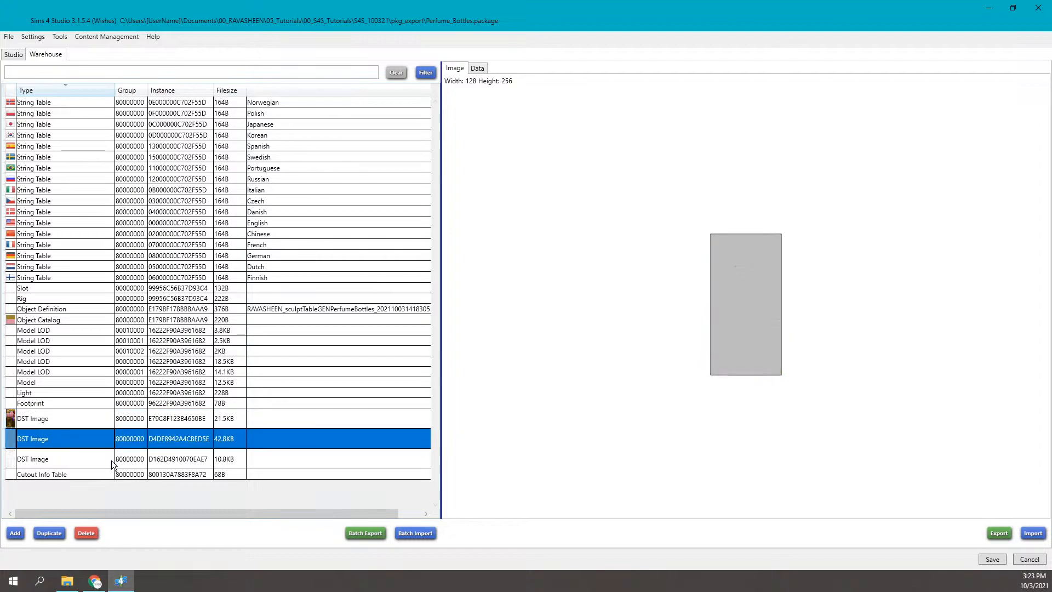
{"action": "left_click", "coordinate": [111, 460]}
{"action": "left_click", "coordinate": [110, 445]}
{"action": "left_click", "coordinate": [304, 461]}
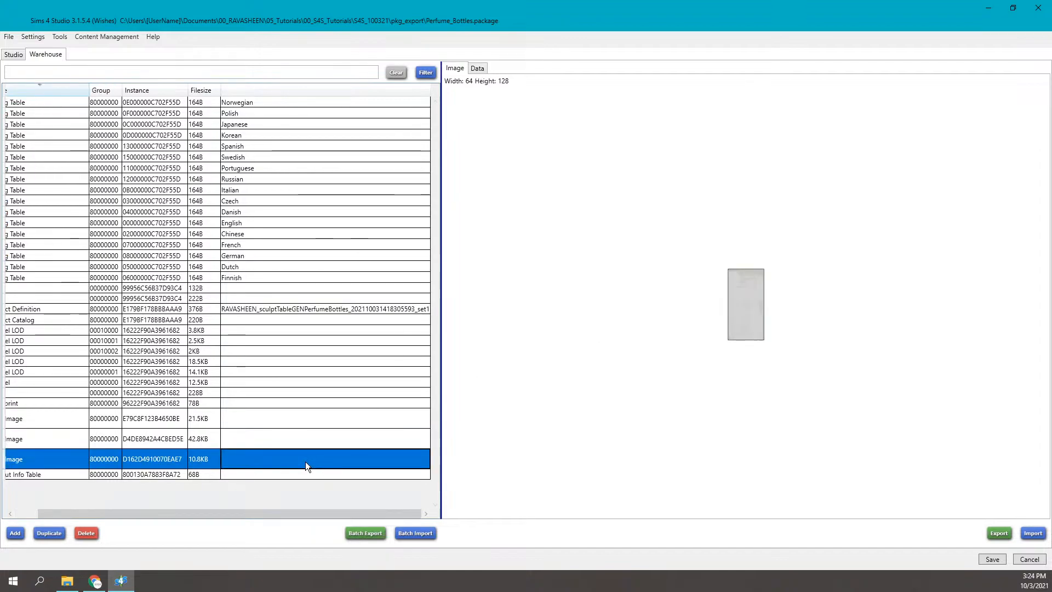
{"action": "left_click_drag", "start_coordinate": [212, 514], "coordinate": [131, 514]}
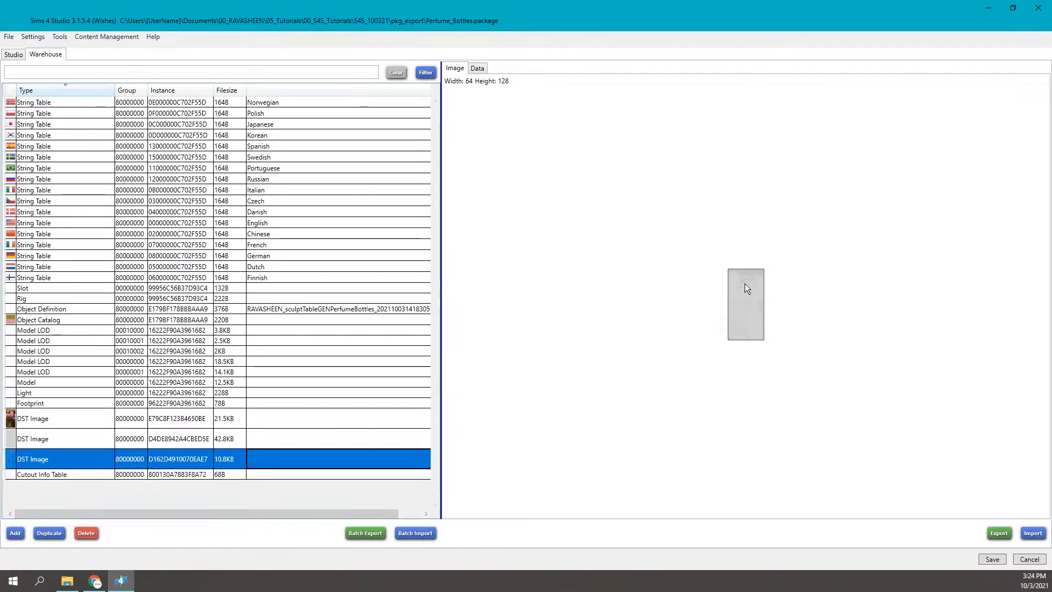
- Bring back the Perfume_BottlesResources folder and compare Shared_NormalMap_1 and Shared_SpecMap_1 with the warehouse image preview beside it
{"action": "mouse_move", "coordinate": [74, 585]}
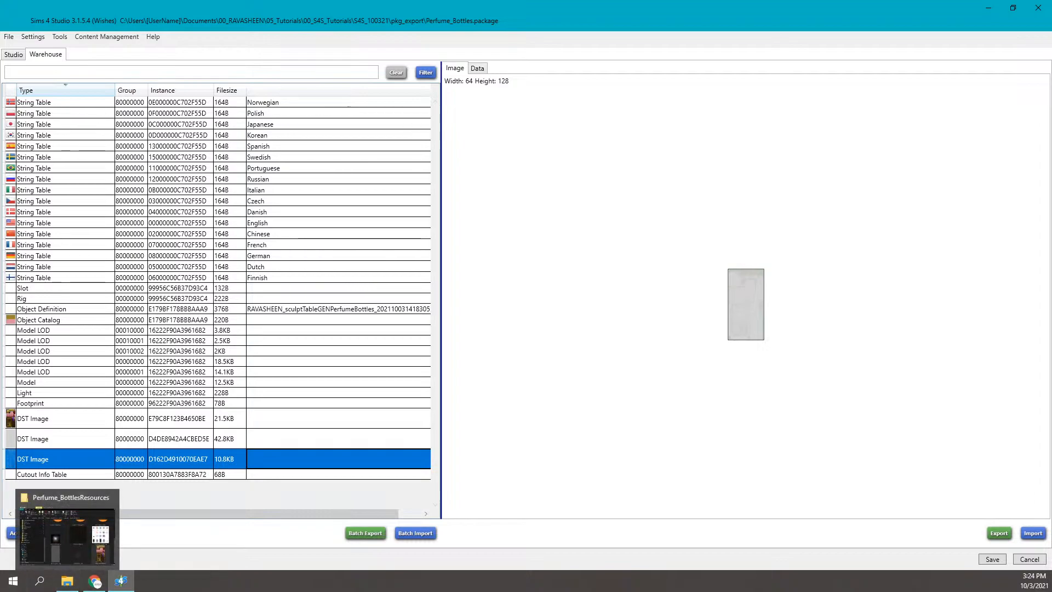
{"action": "left_click", "coordinate": [66, 582]}
{"action": "left_click_drag", "start_coordinate": [328, 75], "coordinate": [469, 43]}
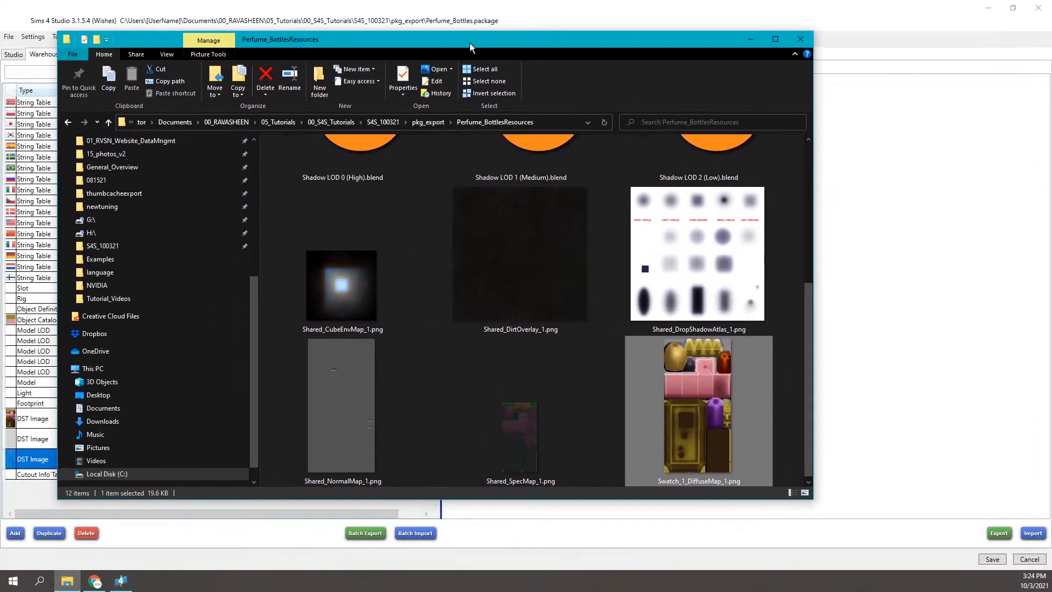
{"action": "left_click", "coordinate": [332, 413]}
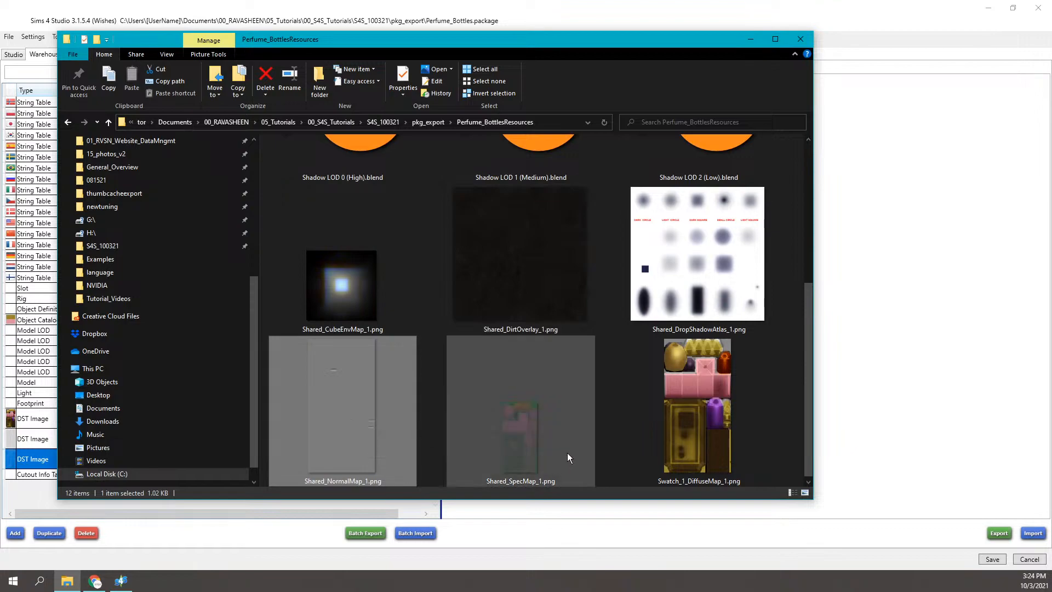
{"action": "left_click_drag", "start_coordinate": [526, 39], "coordinate": [0, 46]}
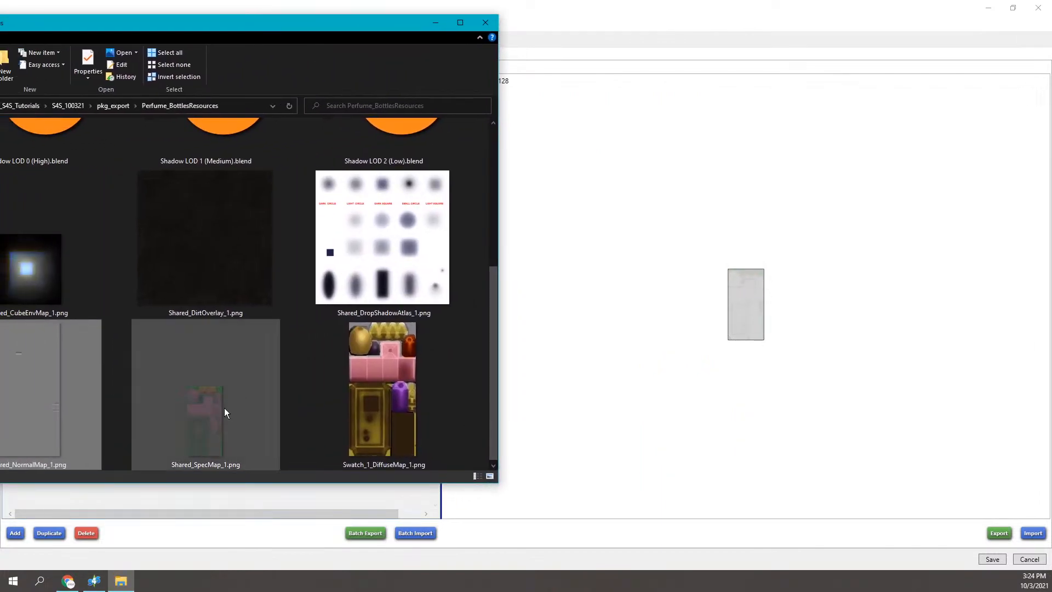
{"action": "left_click_drag", "start_coordinate": [355, 28], "coordinate": [527, 29]}
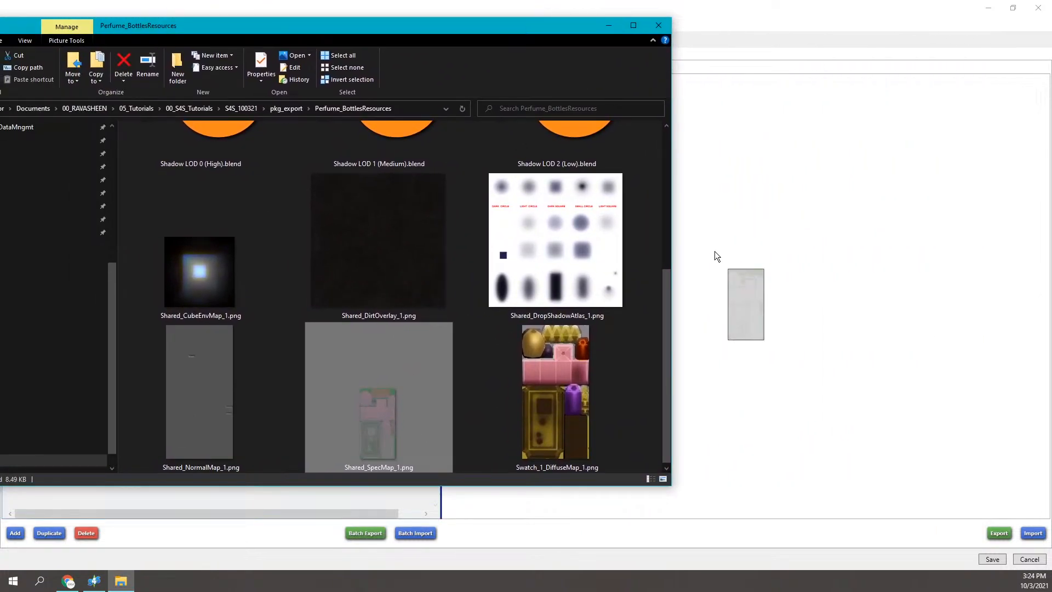
{"action": "left_click", "coordinate": [213, 409]}
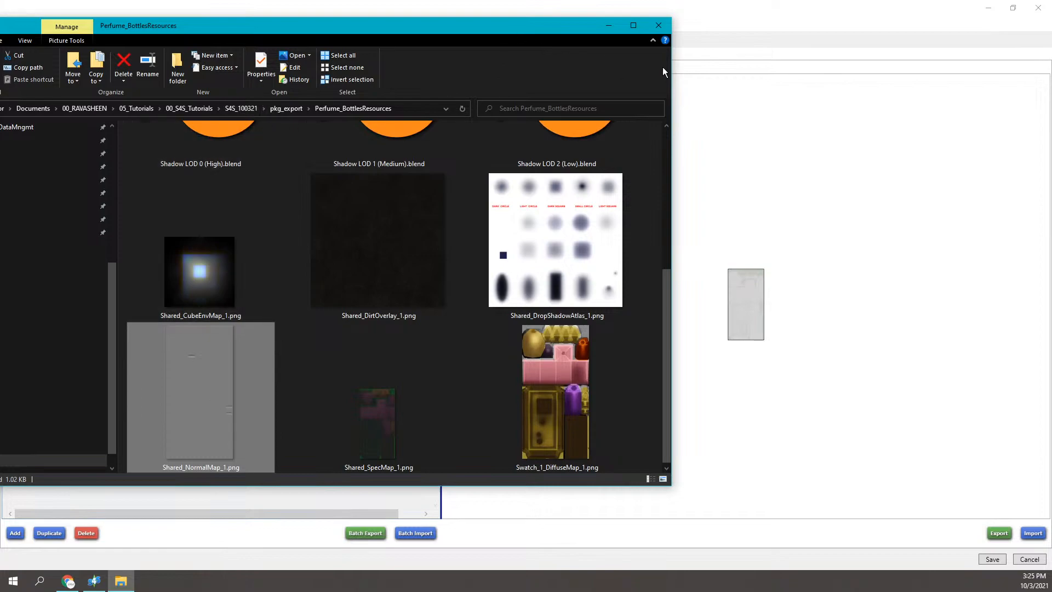
{"action": "left_click_drag", "start_coordinate": [671, 72], "coordinate": [633, 77]}
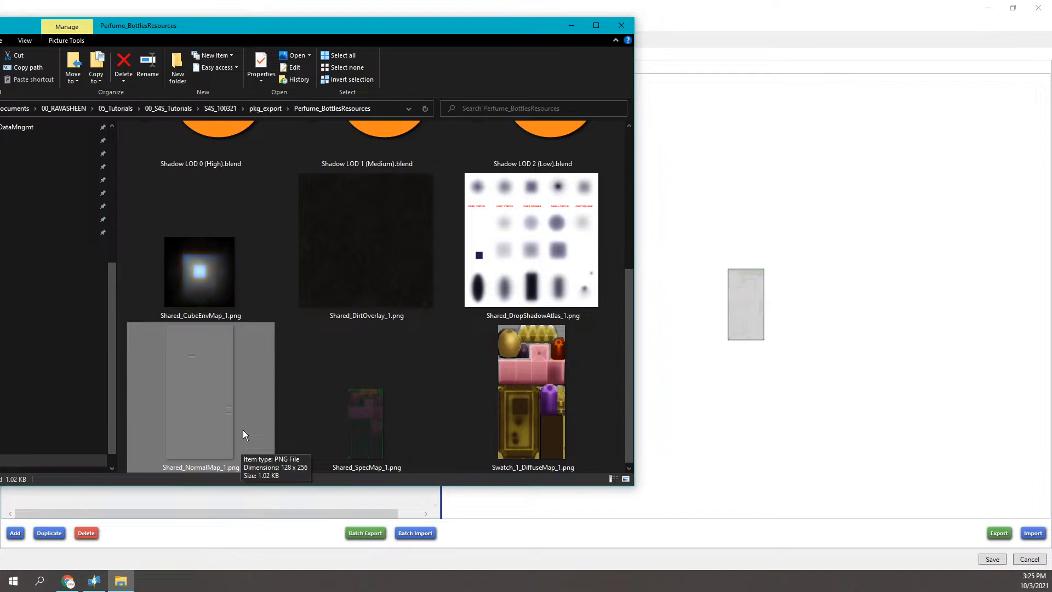
- Batch export the three DST Image entries from the warehouse into the Perfume_BottlesResources folder, keeping the file name Export.binary
{"action": "left_click", "coordinate": [401, 4]}
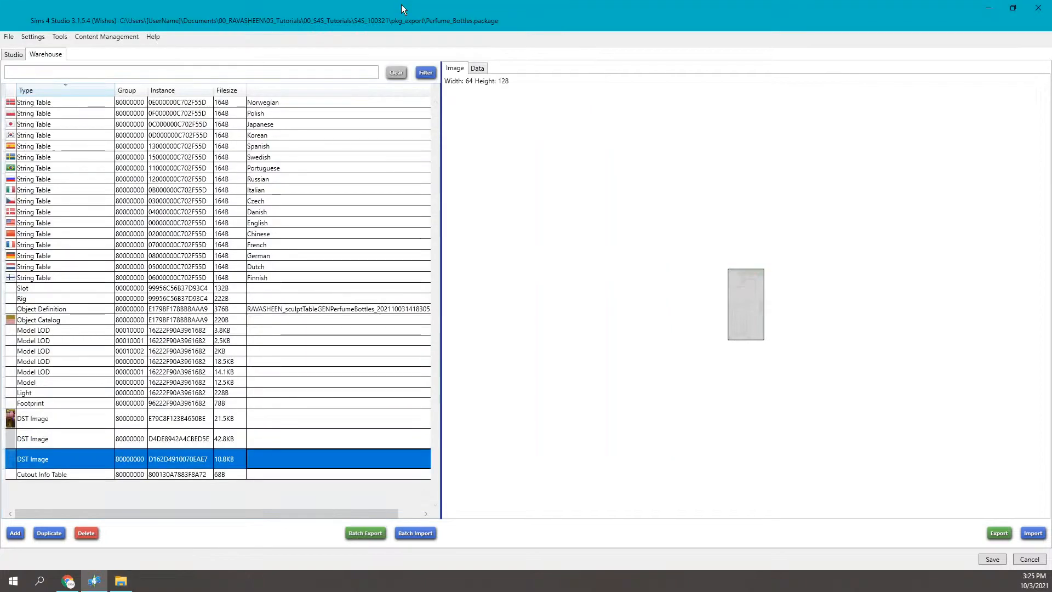
{"action": "left_click", "coordinate": [181, 423]}
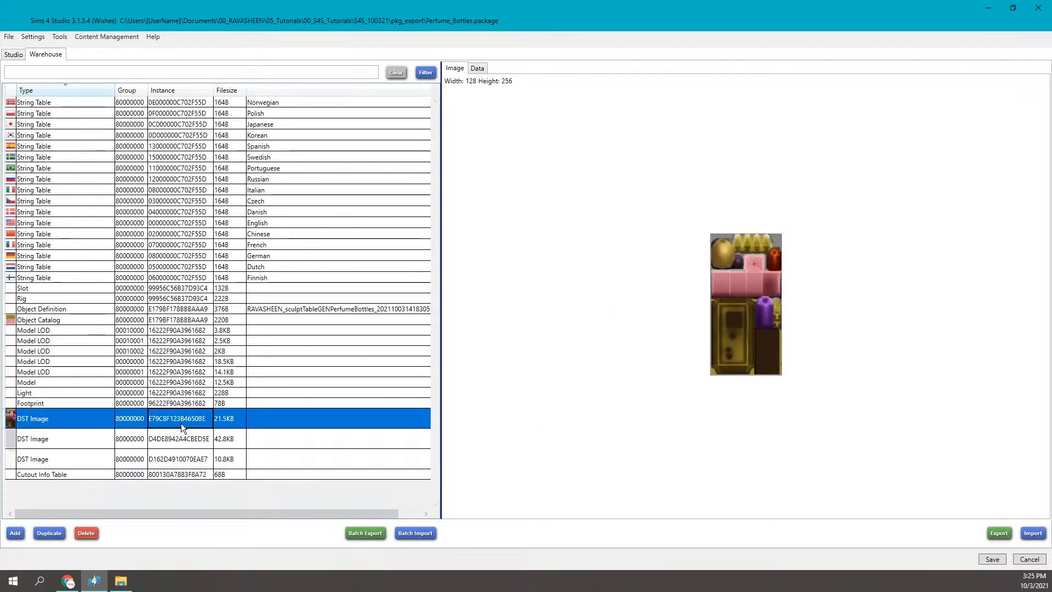
{"action": "left_click", "coordinate": [153, 458], "text": "shift"}
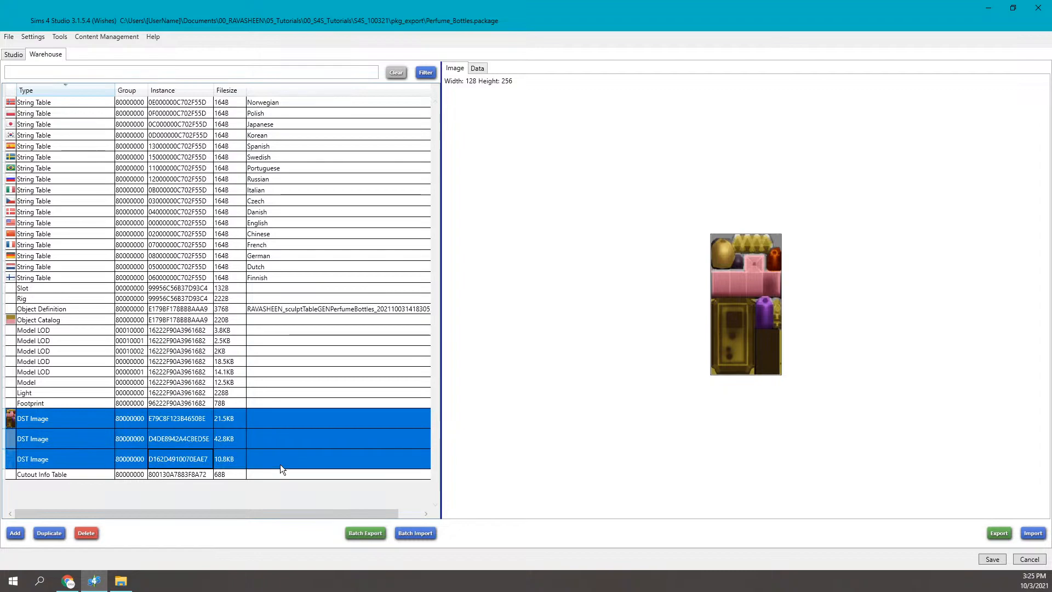
{"action": "left_click", "coordinate": [376, 534]}
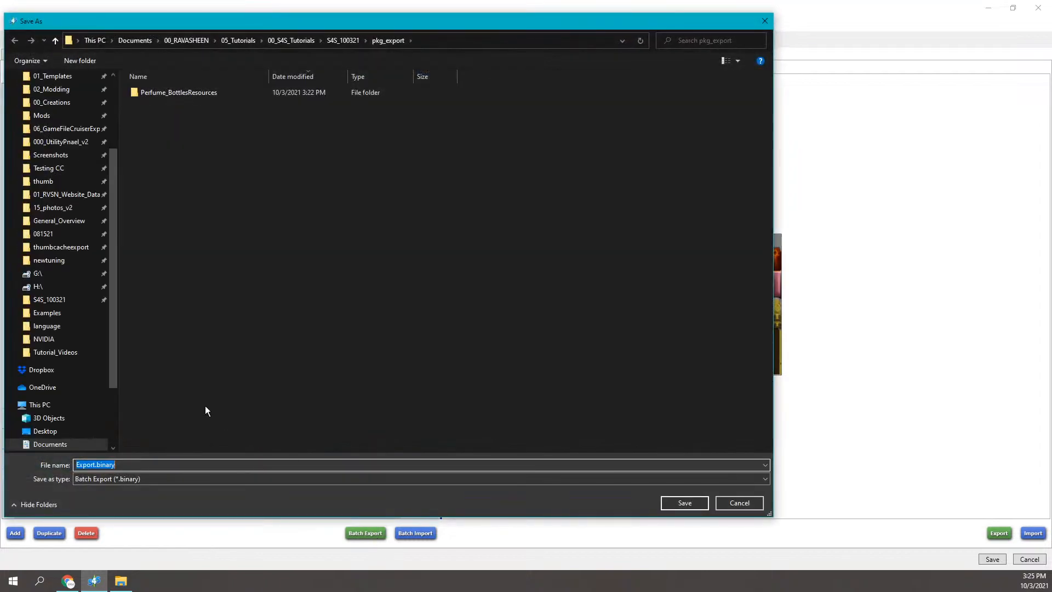
{"action": "double_click", "coordinate": [198, 92]}
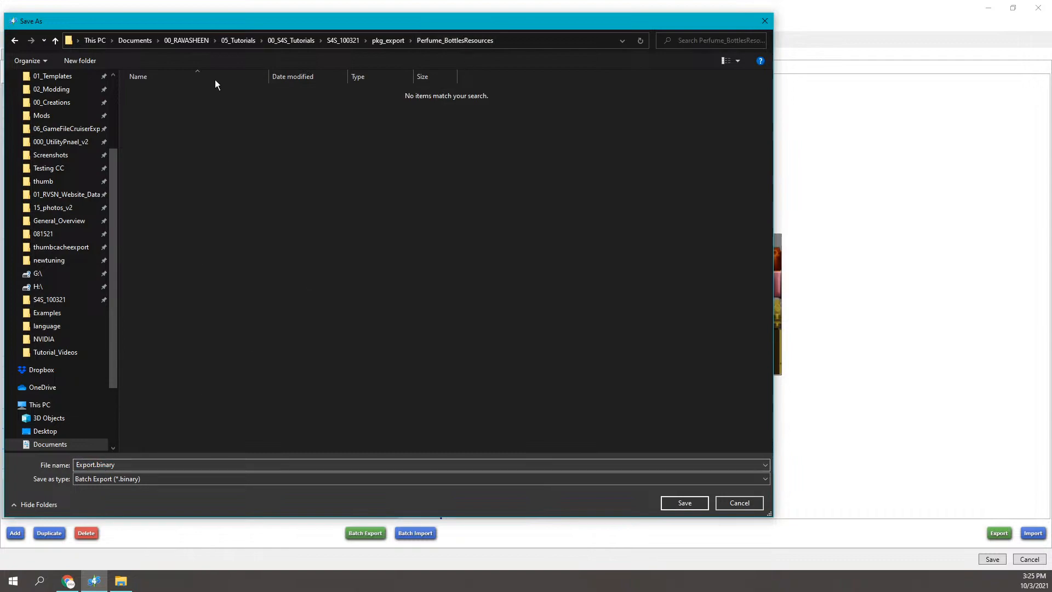
{"action": "left_click_drag", "start_coordinate": [218, 22], "coordinate": [382, 23]}
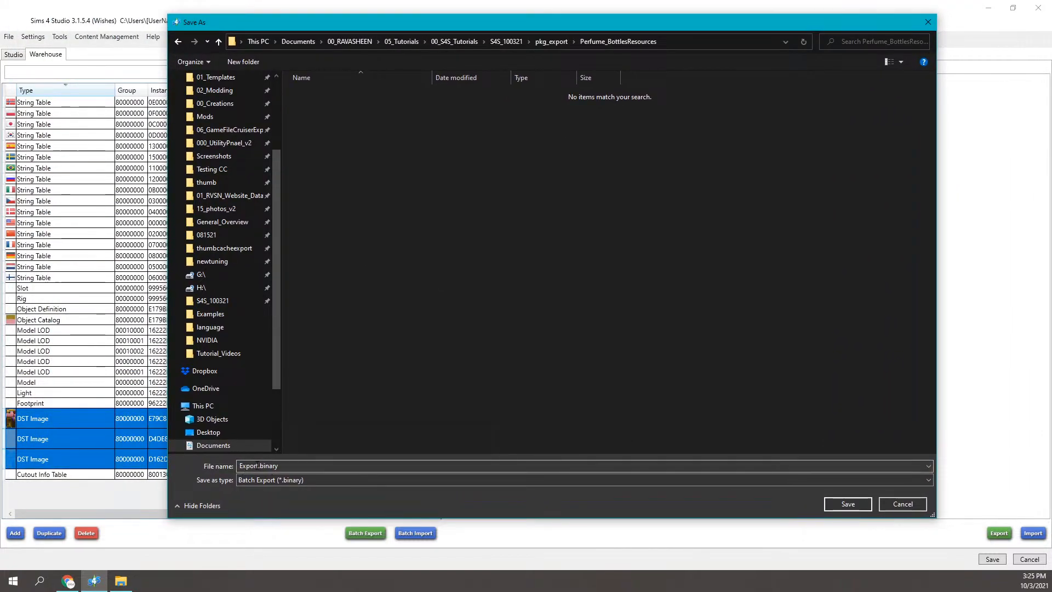
{"action": "left_click", "coordinate": [848, 505]}
- Return to the Perfume_BottlesResources folder, bring the exported DDS images into view, and maximize the window
{"action": "left_click", "coordinate": [121, 581]}
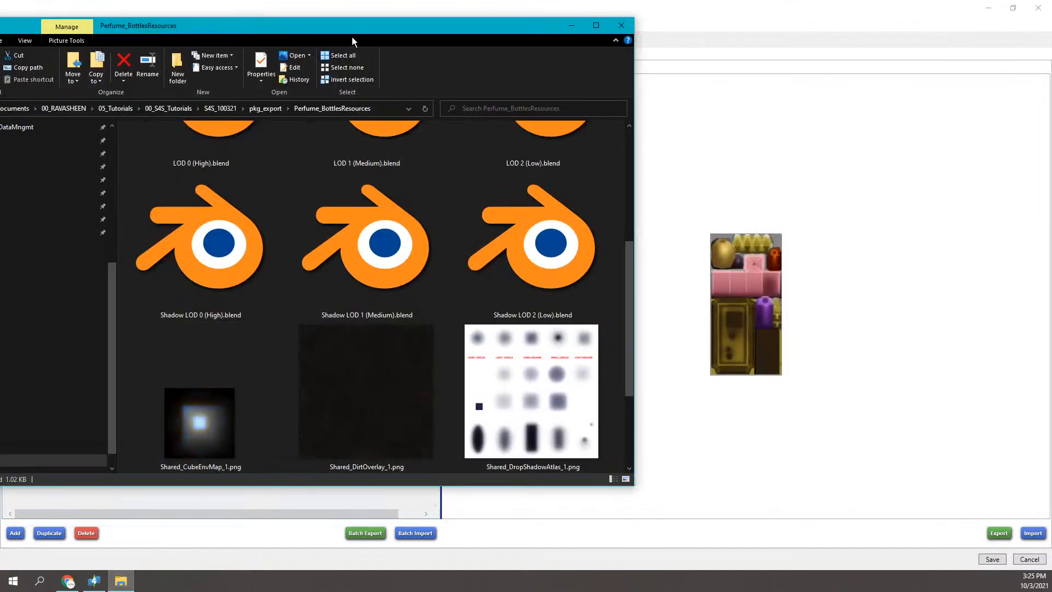
{"action": "left_click_drag", "start_coordinate": [360, 24], "coordinate": [515, 22]}
{"action": "left_click_drag", "start_coordinate": [782, 248], "coordinate": [791, 120]}
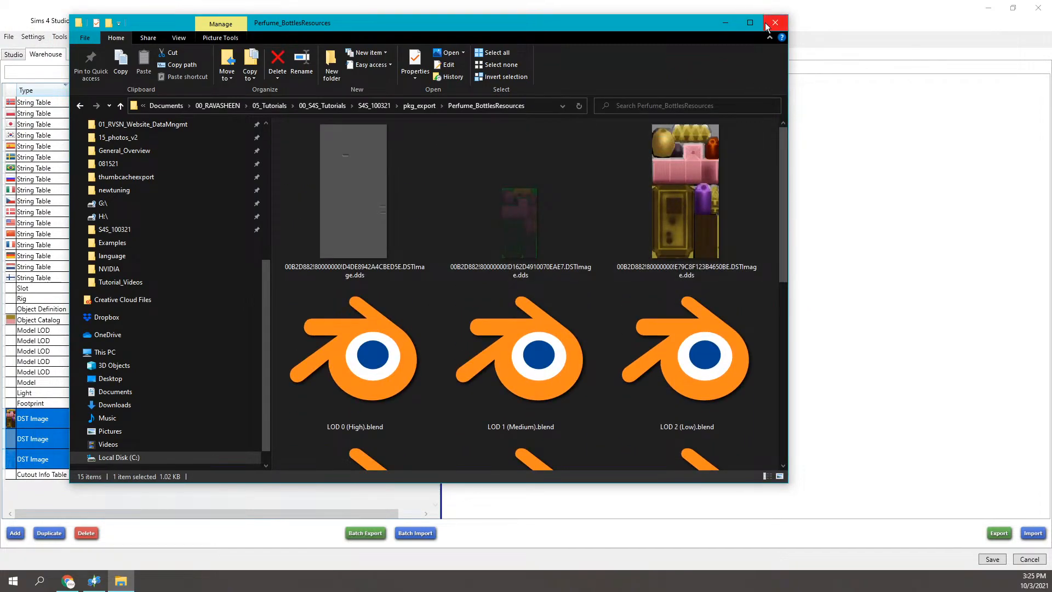
{"action": "left_click", "coordinate": [750, 23]}
- Point out the three exported DDS images and the matching NormalMap, SpecMap and DiffuseMap PNG files
{"action": "left_click", "coordinate": [333, 195]}
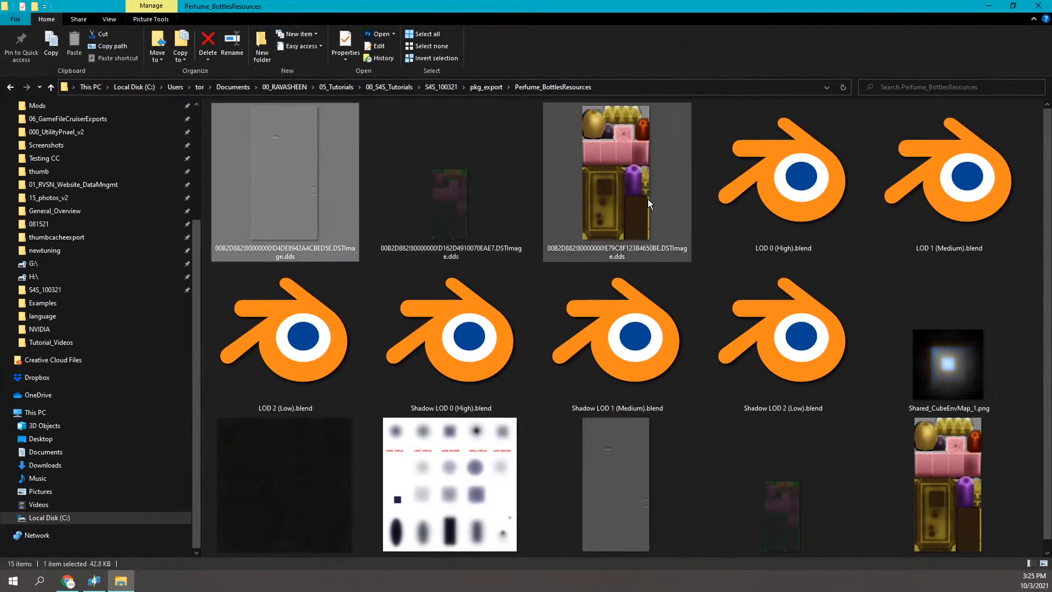
{"action": "scroll", "coordinate": [668, 269], "scroll_direction": "down", "scroll_amount": 1}
{"action": "left_click", "coordinate": [630, 528]}
{"action": "left_click", "coordinate": [775, 527]}
{"action": "left_click", "coordinate": [946, 504]}
{"action": "left_click", "coordinate": [314, 166]}
{"action": "scroll", "coordinate": [384, 175], "scroll_direction": "up", "scroll_amount": 1}
{"action": "left_click", "coordinate": [463, 183]}
{"action": "left_click", "coordinate": [632, 176]}
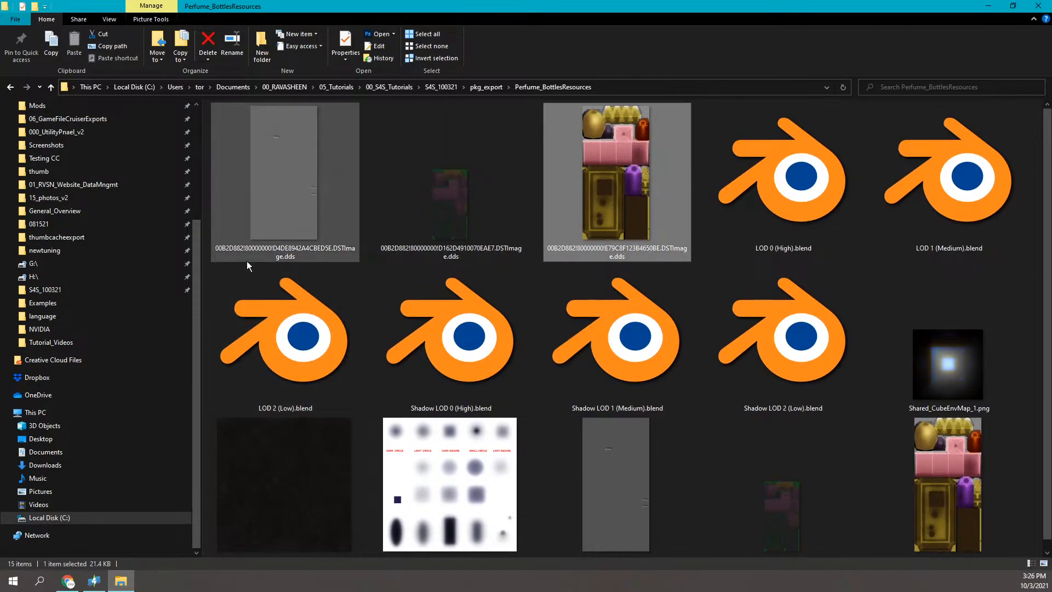
- Shrink the folder window beside the warehouse list and compare the DDS file names with the DST Image instance numbers
{"action": "mouse_move", "coordinate": [225, 247]}
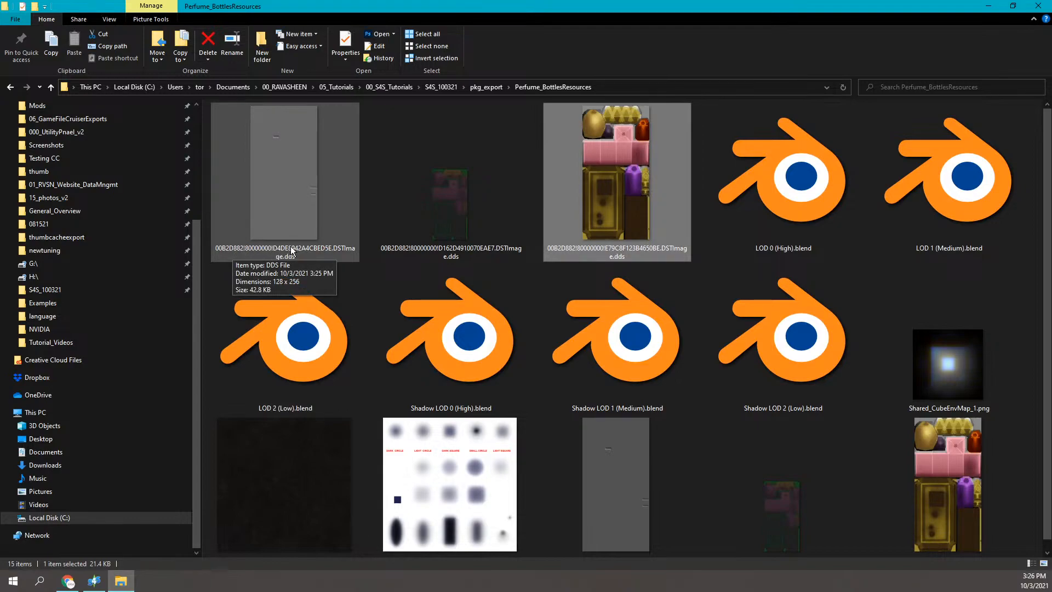
{"action": "left_click_drag", "start_coordinate": [572, 8], "coordinate": [626, 69]}
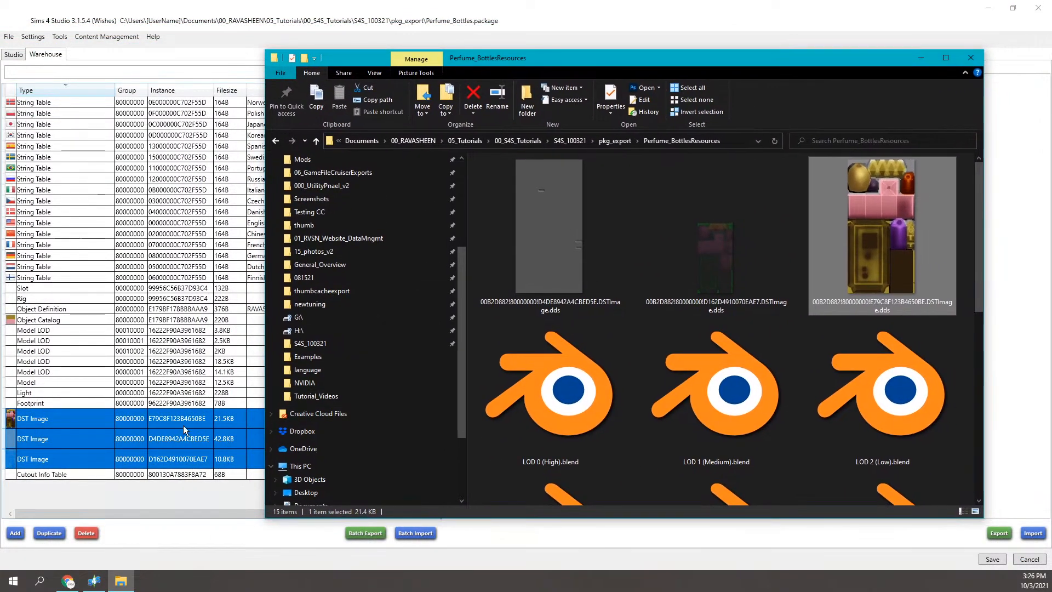
{"action": "mouse_move", "coordinate": [542, 305]}
{"action": "mouse_move", "coordinate": [554, 239]}
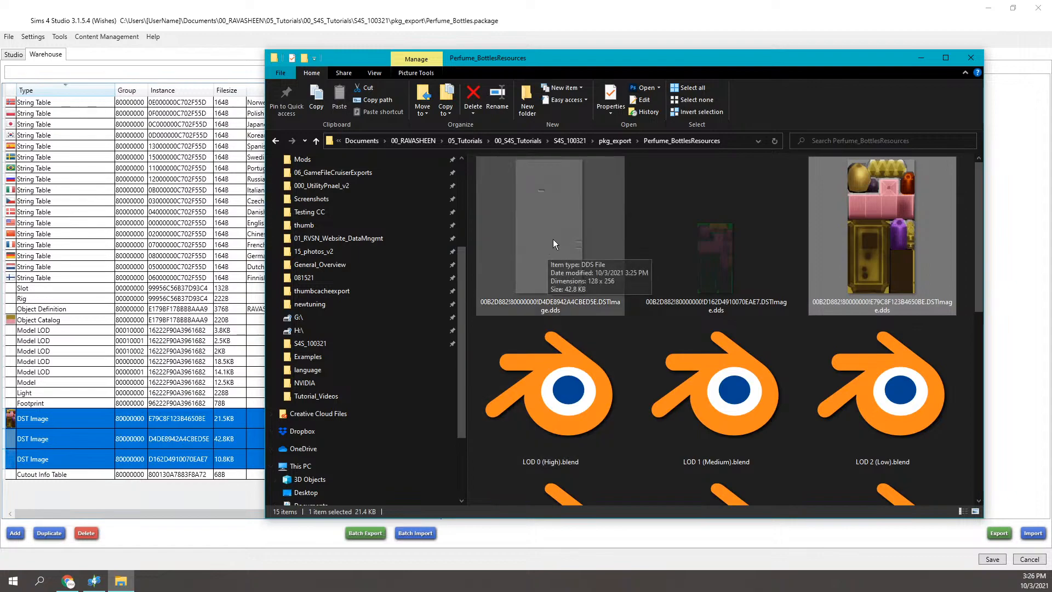
- Open the normal map DDS file ending in D4DE8942A4CBED5E in Photoshop, minimize the folder window, and pick the Rectangular Marquee tool
{"action": "double_click", "coordinate": [554, 239]}
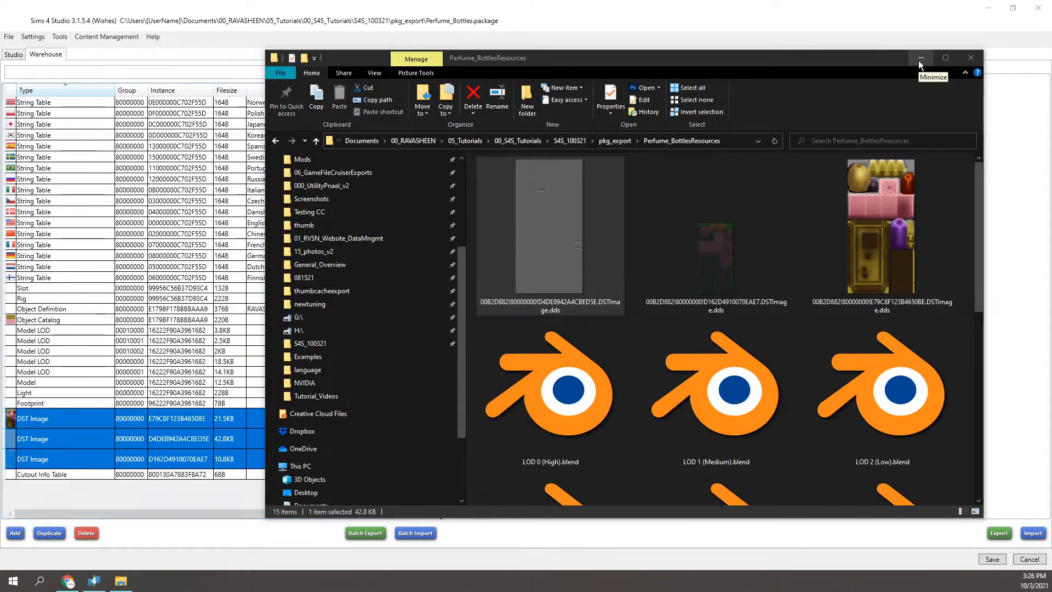
{"action": "left_click", "coordinate": [658, 262]}
{"action": "scroll", "coordinate": [780, 257], "scroll_direction": "down", "scroll_amount": 5}
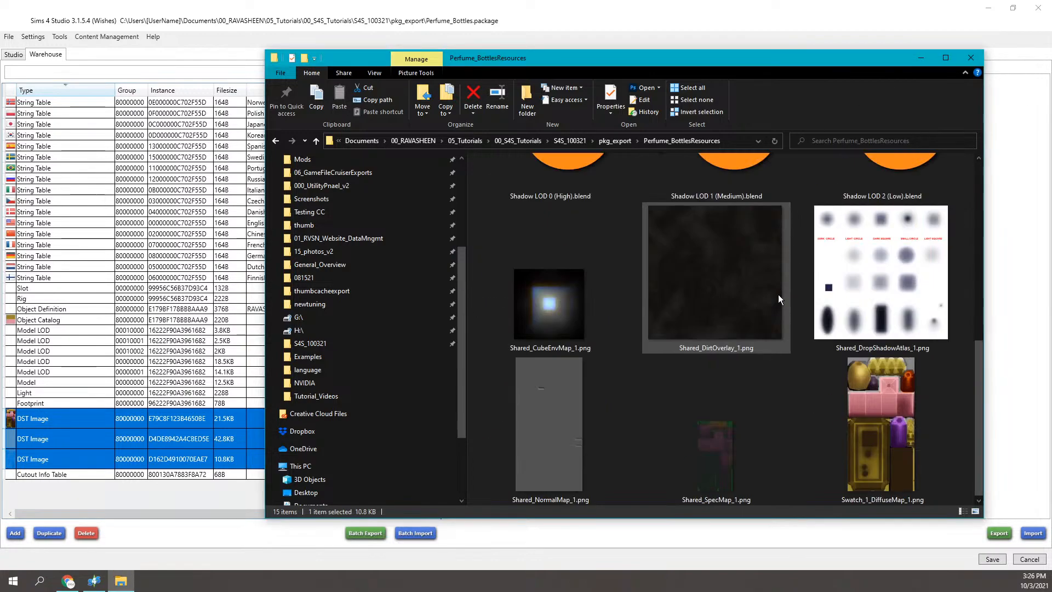
{"action": "left_click", "coordinate": [685, 434]}
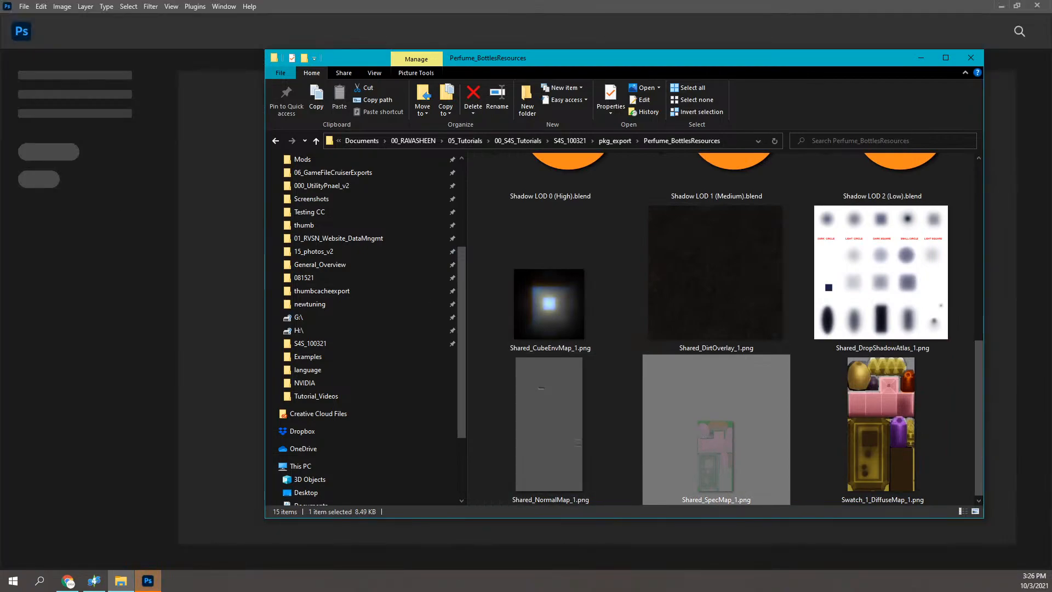
{"action": "left_click", "coordinate": [921, 57]}
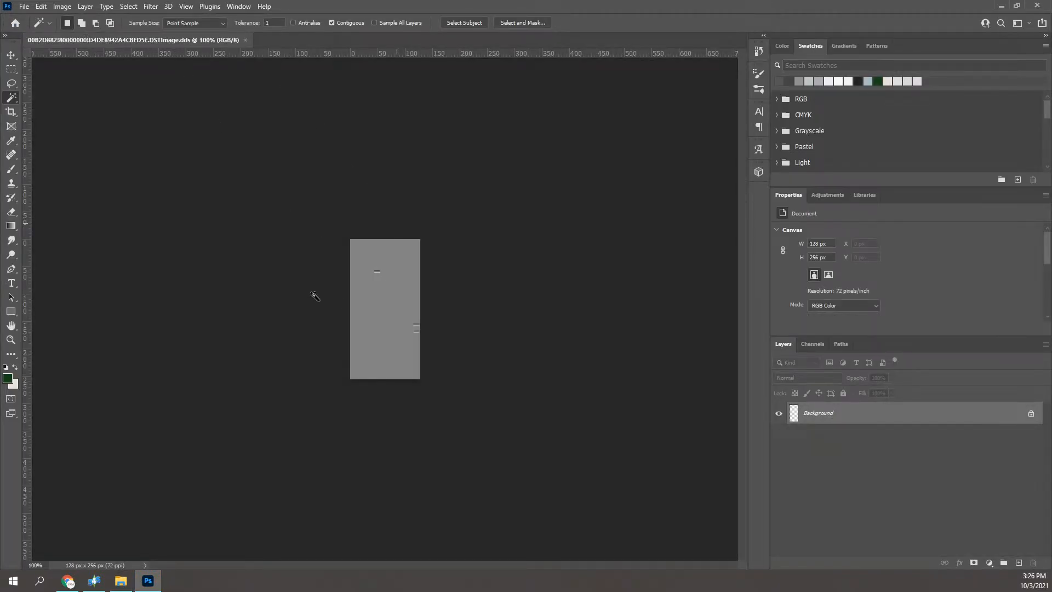
{"action": "left_click", "coordinate": [12, 70]}
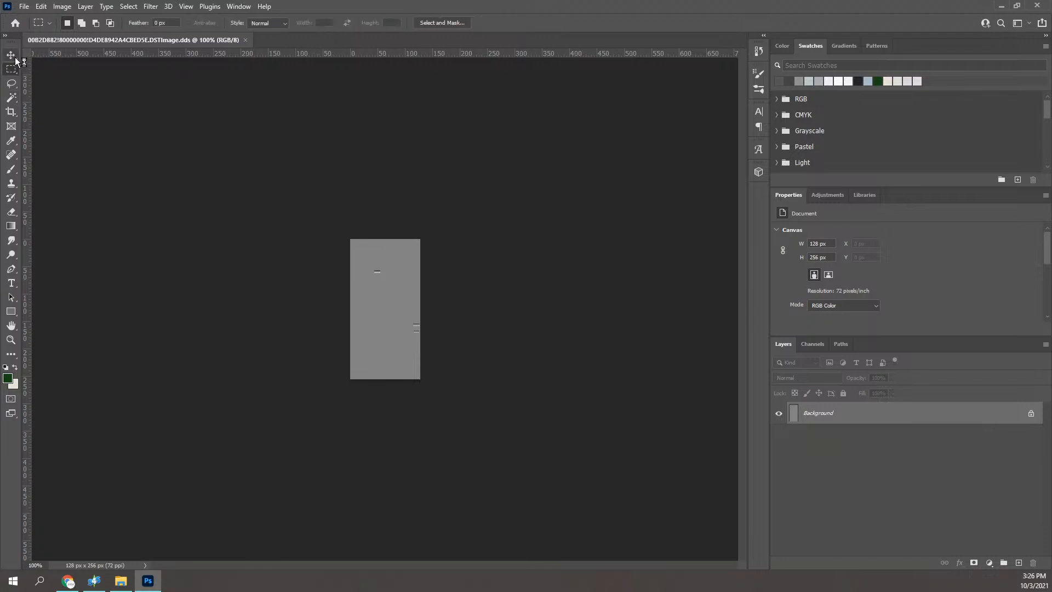
{"action": "scroll", "coordinate": [346, 286], "scroll_direction": "up", "scroll_amount": 4, "text": "alt"}
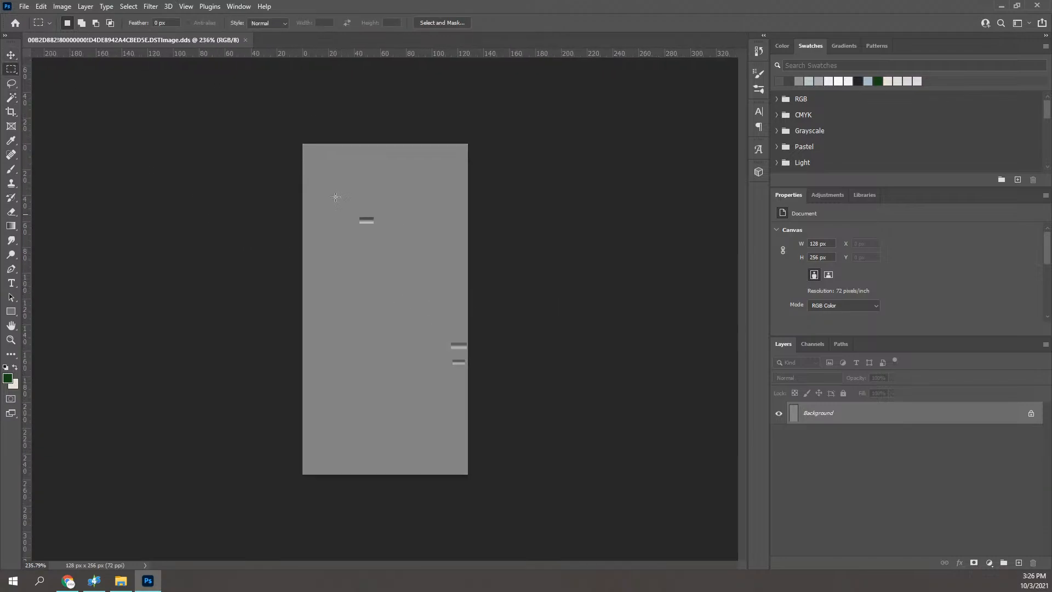
- Open Shared_NormalMap_1.png from the Perfume_BottlesResources folder inside S4S_100321's pkg_export folder
{"action": "left_click", "coordinate": [24, 6]}
{"action": "left_click", "coordinate": [44, 28]}
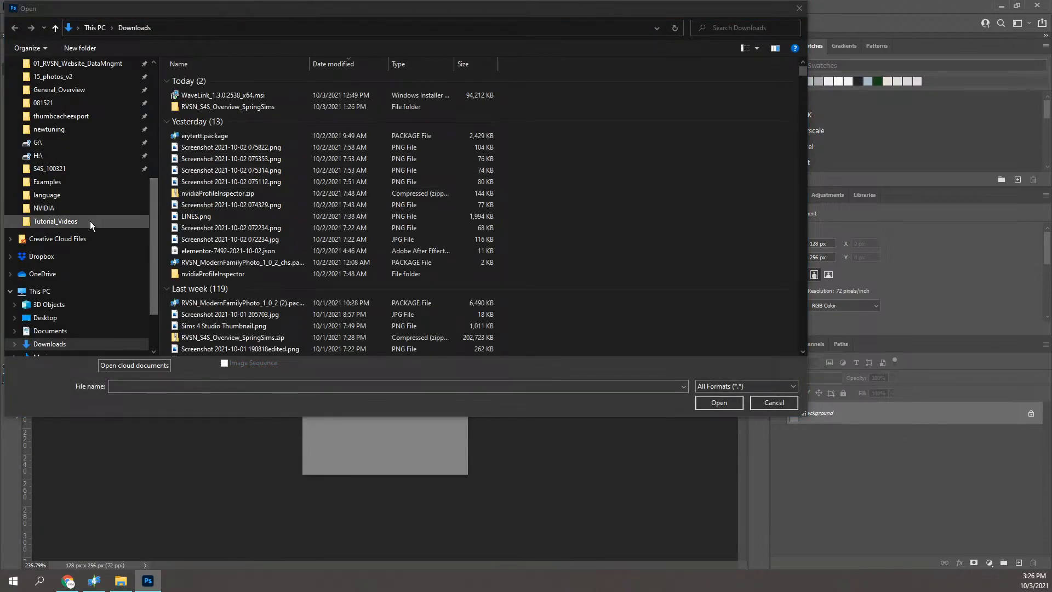
{"action": "left_click", "coordinate": [87, 169]}
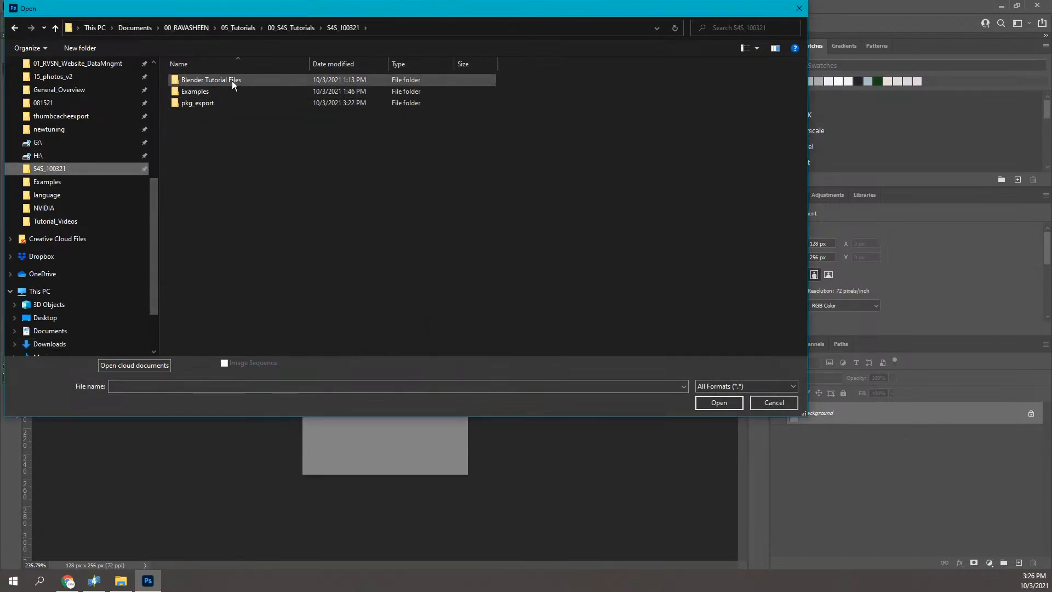
{"action": "double_click", "coordinate": [217, 104]}
{"action": "double_click", "coordinate": [214, 92]}
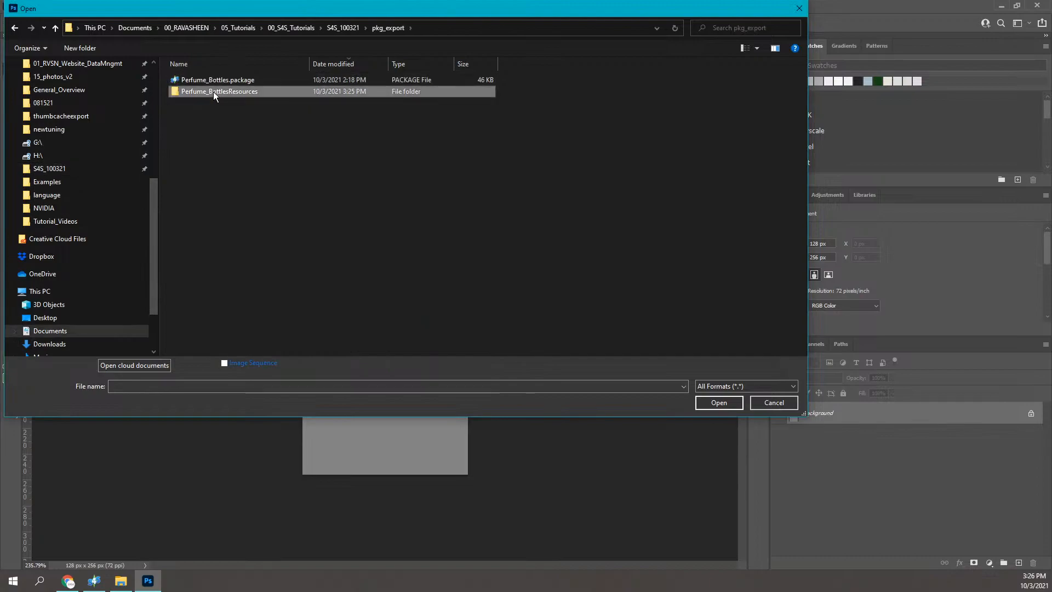
{"action": "double_click", "coordinate": [249, 178]}
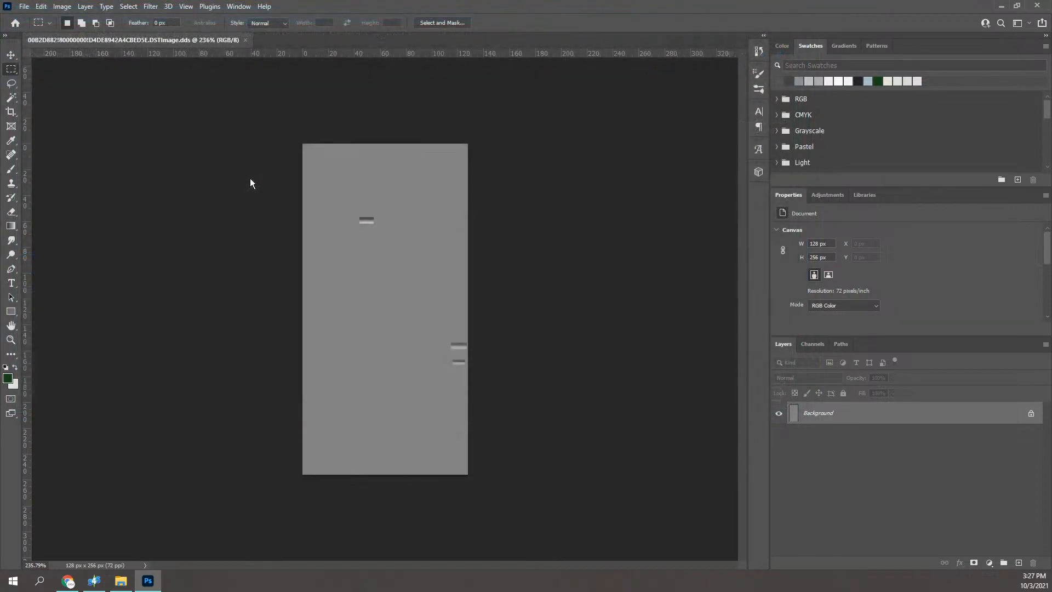
- Examine the transparency and colour channels of Shared_NormalMap_1.png, and return to its layers
{"action": "scroll", "coordinate": [368, 296], "scroll_direction": "up", "scroll_amount": 5, "text": "alt"}
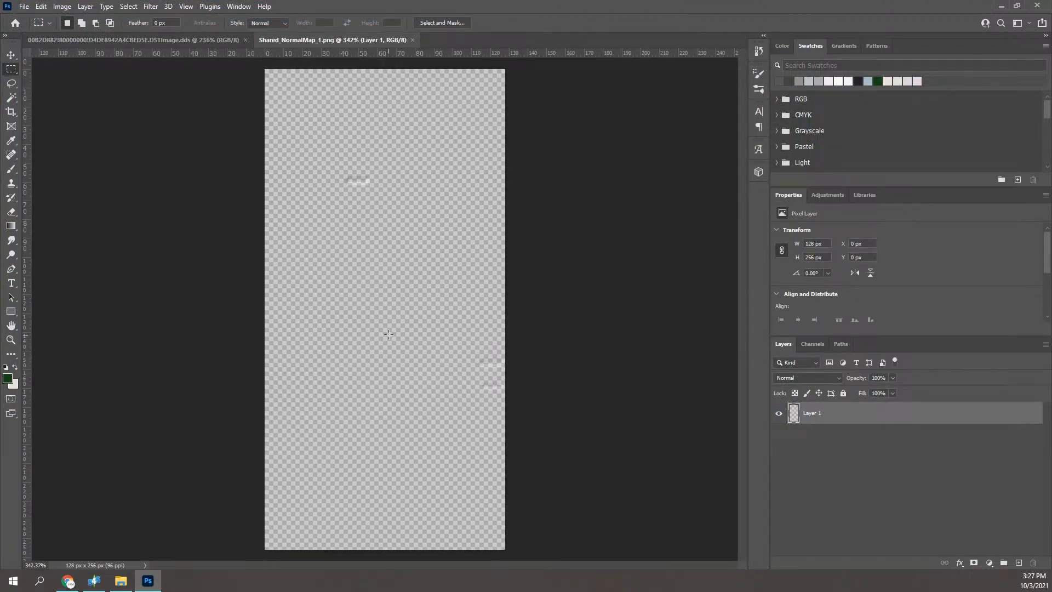
{"action": "left_click", "coordinate": [816, 345]}
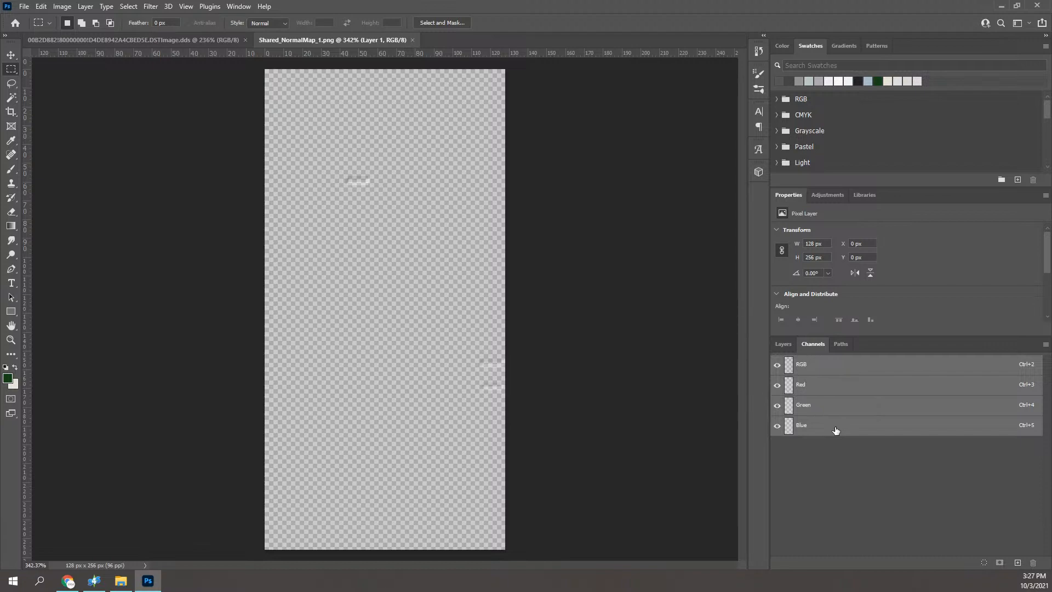
{"action": "left_click", "coordinate": [785, 344]}
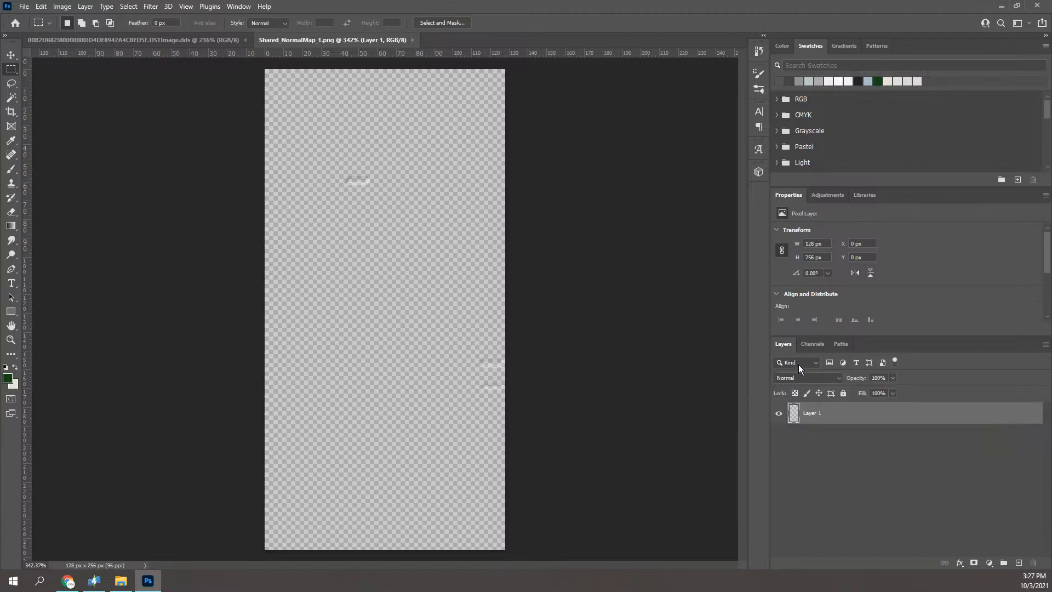
- Switch to the normal map DDS document and unlock its Background layer
{"action": "left_click", "coordinate": [165, 44]}
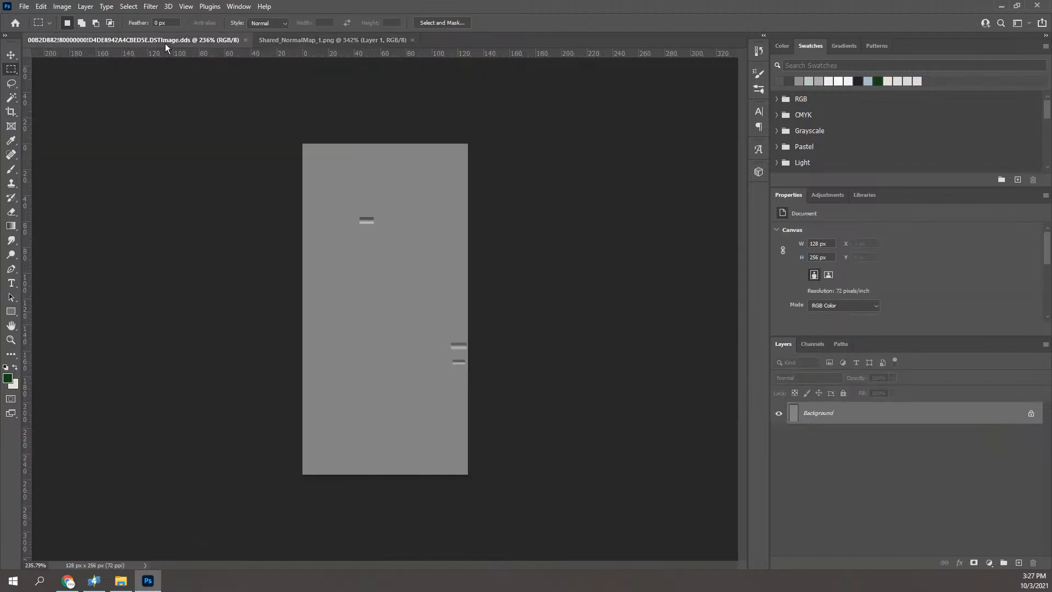
{"action": "left_click", "coordinate": [1032, 414]}
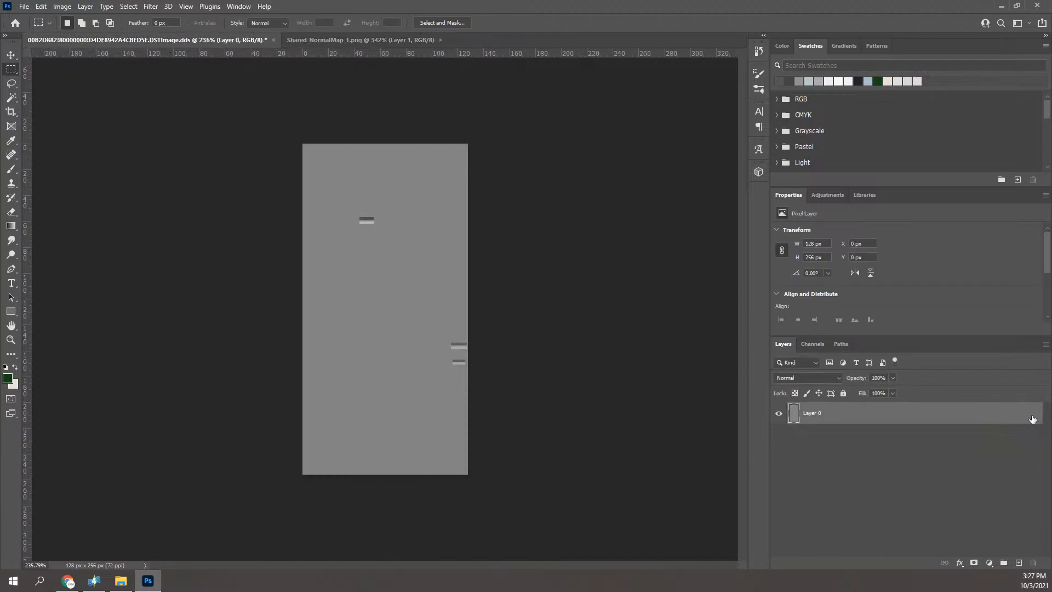
- Examine the red, blue and alpha channels of the normal map DDS one at a time
{"action": "left_click", "coordinate": [817, 344]}
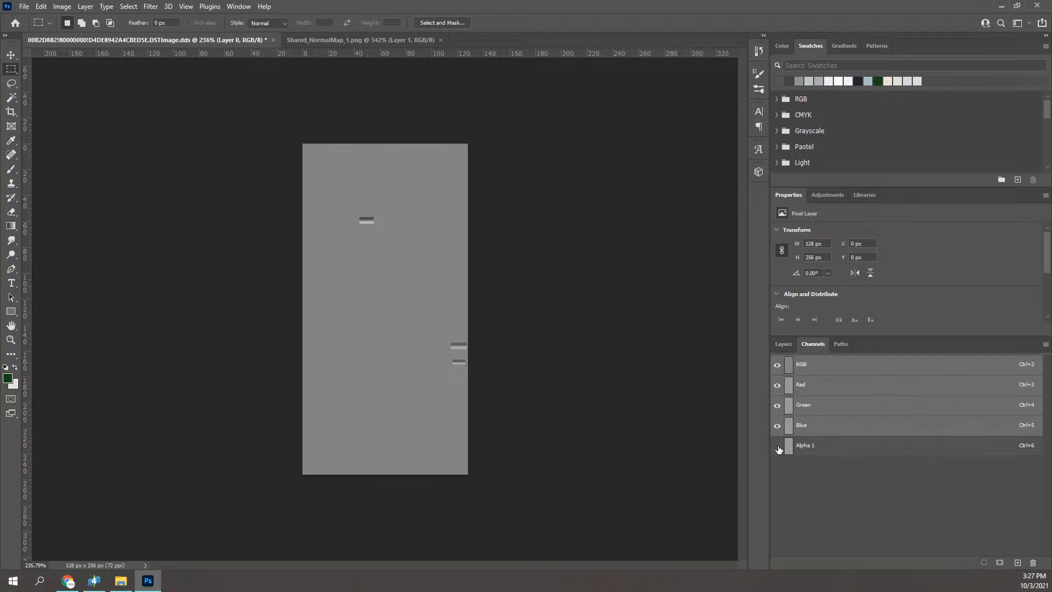
{"action": "left_click", "coordinate": [801, 386]}
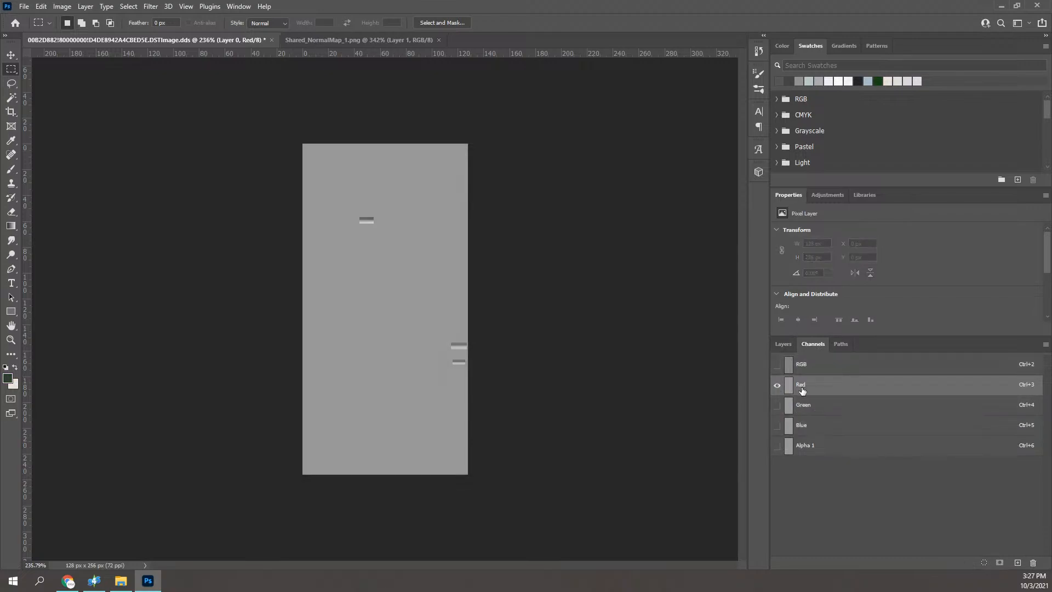
{"action": "left_click", "coordinate": [809, 446]}
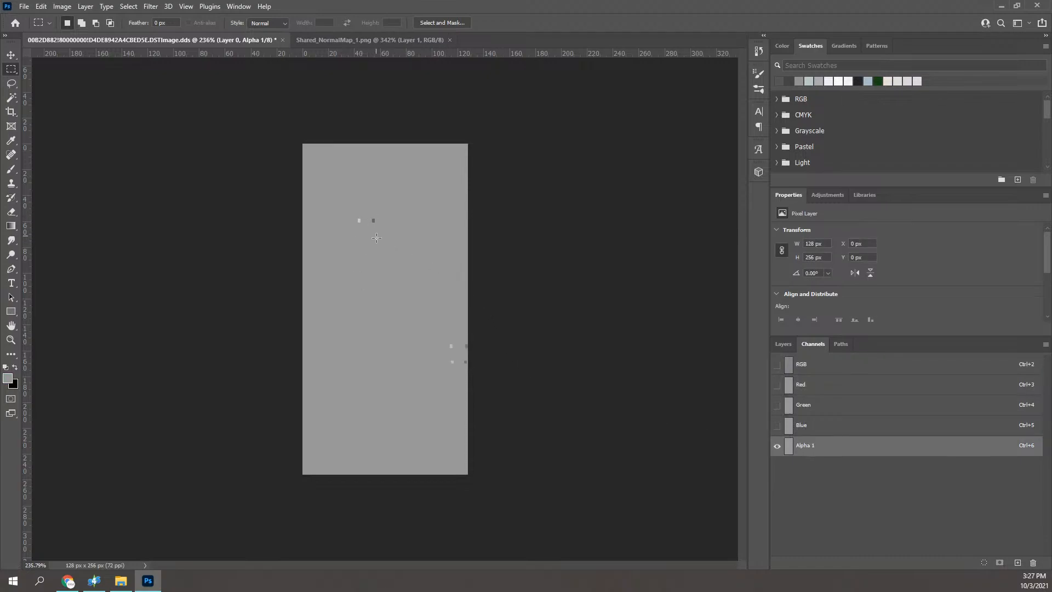
{"action": "left_click", "coordinate": [800, 425]}
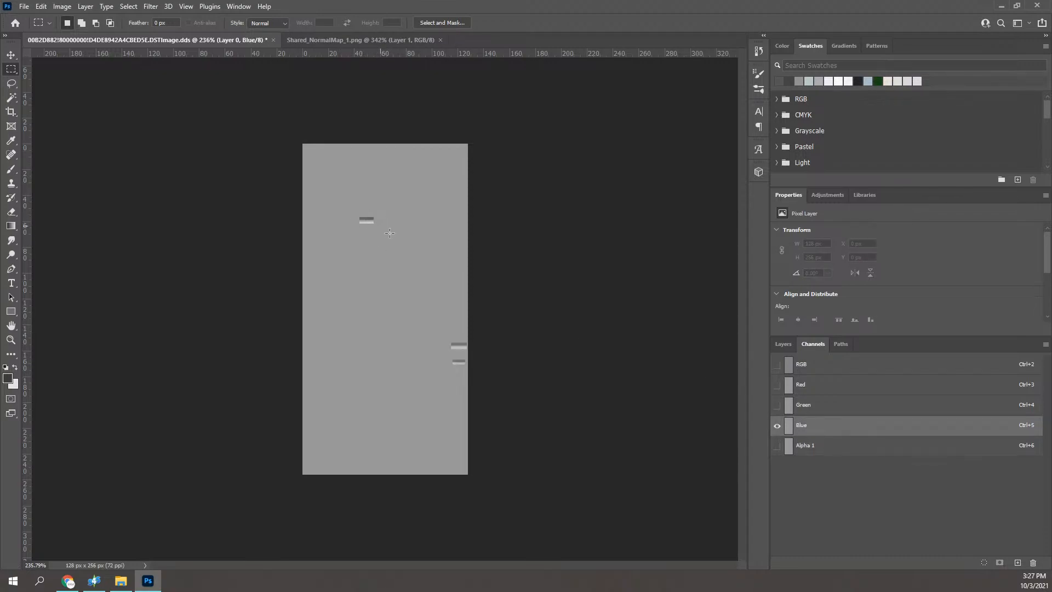
{"action": "left_click", "coordinate": [816, 446]}
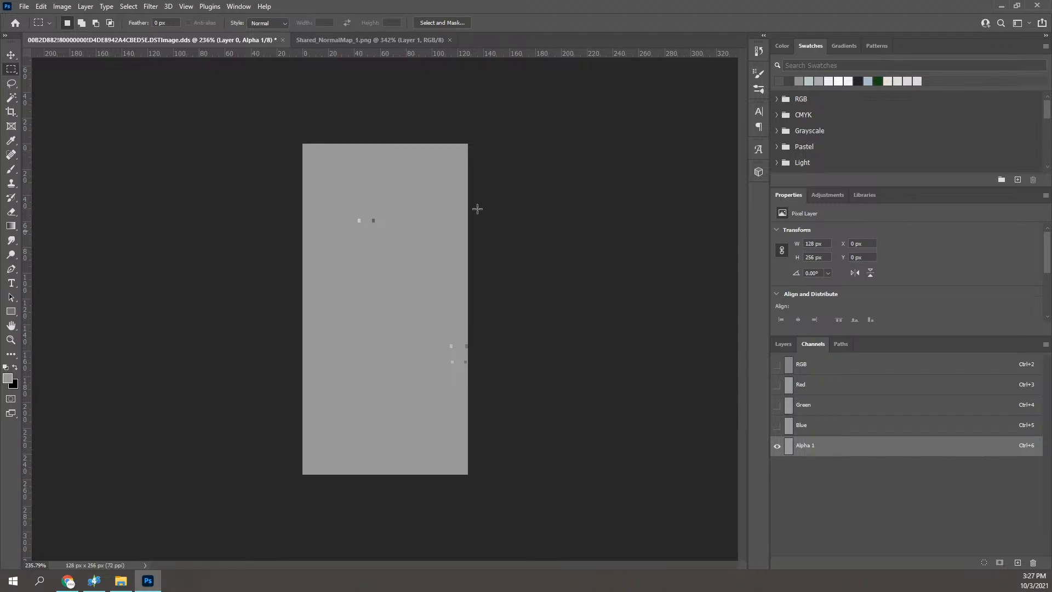
- Switch to Shared_NormalMap_1.png and try the Rectangular Marquee and Move tools on its layer
{"action": "left_click", "coordinate": [352, 40]}
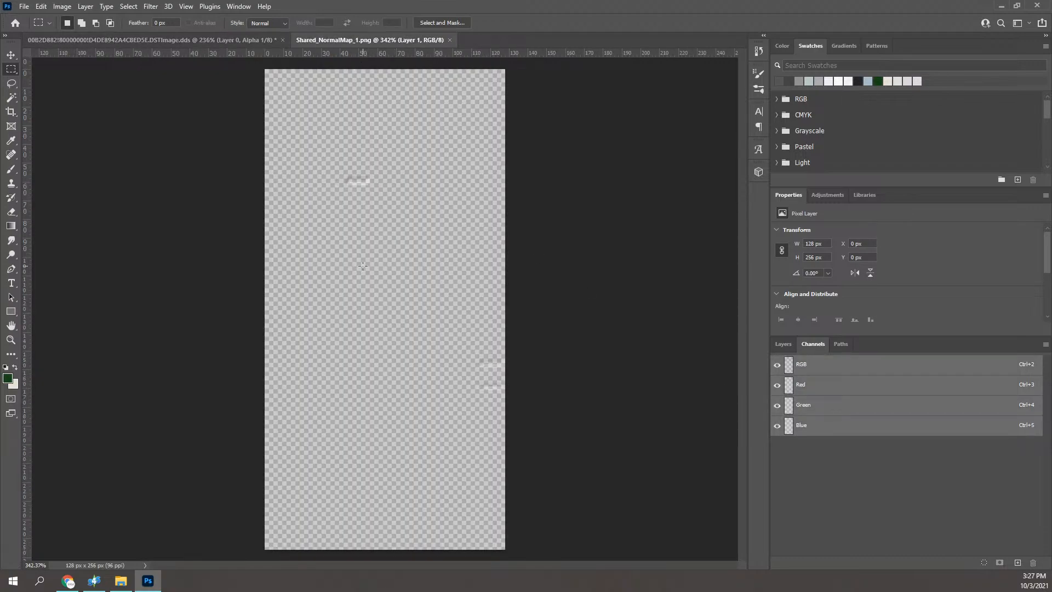
{"action": "left_click_drag", "start_coordinate": [329, 126], "coordinate": [548, 415]}
{"action": "left_click", "coordinate": [368, 164]}
{"action": "left_click", "coordinate": [11, 55]}
{"action": "left_click_drag", "start_coordinate": [298, 135], "coordinate": [356, 172]}
{"action": "left_click_drag", "start_coordinate": [424, 197], "coordinate": [366, 159]}
{"action": "mouse_move", "coordinate": [389, 244]}
{"action": "left_mouse_down"}
{"action": "mouse_move", "coordinate": [416, 251]}
{"action": "mouse_move", "coordinate": [391, 247]}
{"action": "left_mouse_up"}
- Close Shared_NormalMap_1.png and quit Photoshop, discarding the changes to both normal map documents
{"action": "left_click", "coordinate": [454, 40]}
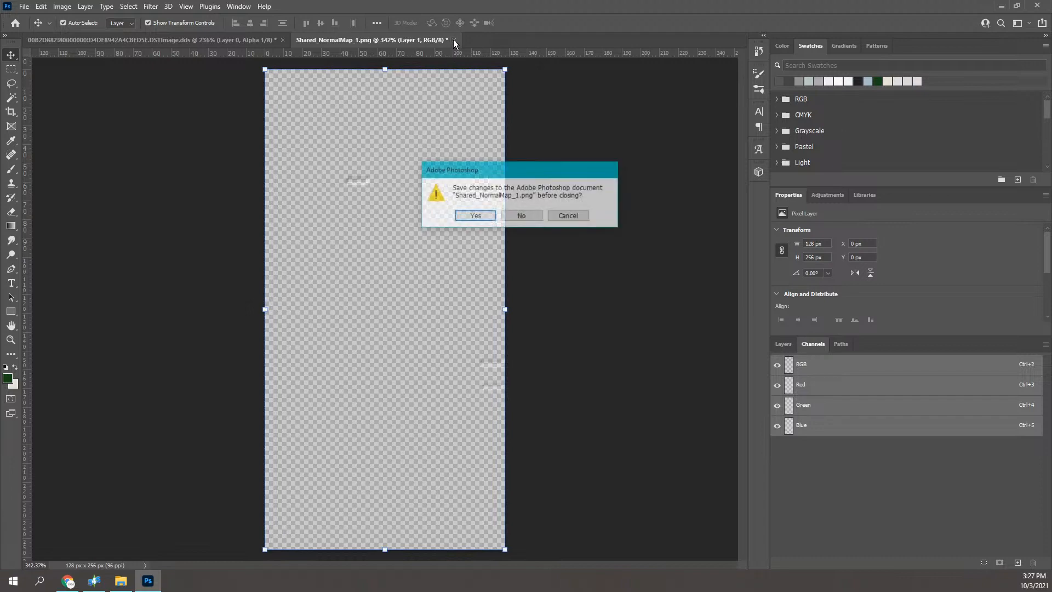
{"action": "left_click", "coordinate": [513, 212]}
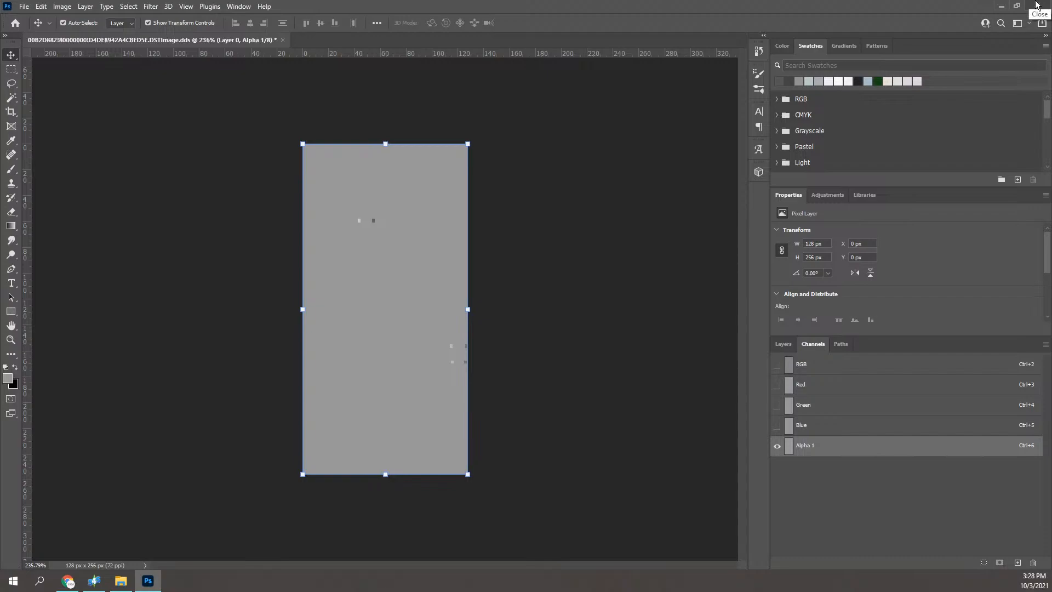
{"action": "key", "text": "ctrl+q"}
{"action": "left_click", "coordinate": [530, 225]}
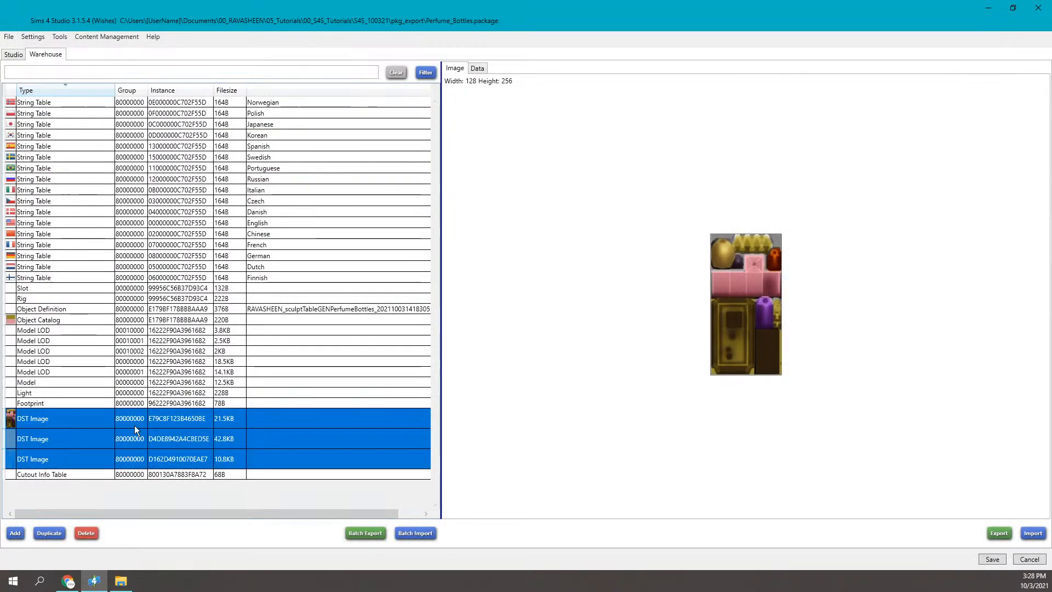
- View the package's Model LOD and Slot resources, and display the _deco_lrg_1, _deco_med_1 and _deco_sml_1 slots on the model
{"action": "left_click", "coordinate": [110, 331]}
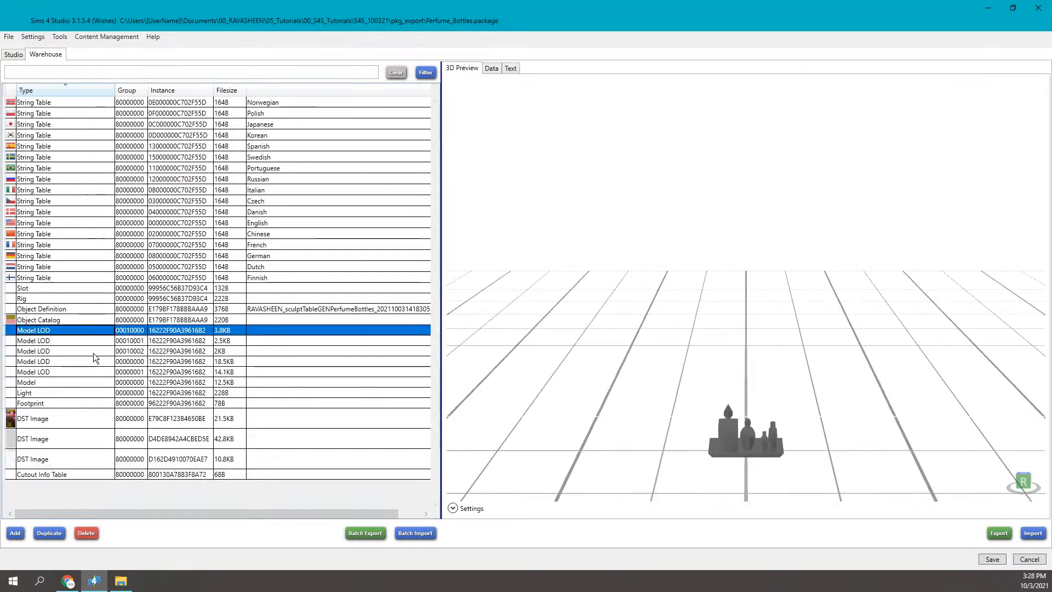
{"action": "left_click", "coordinate": [132, 288]}
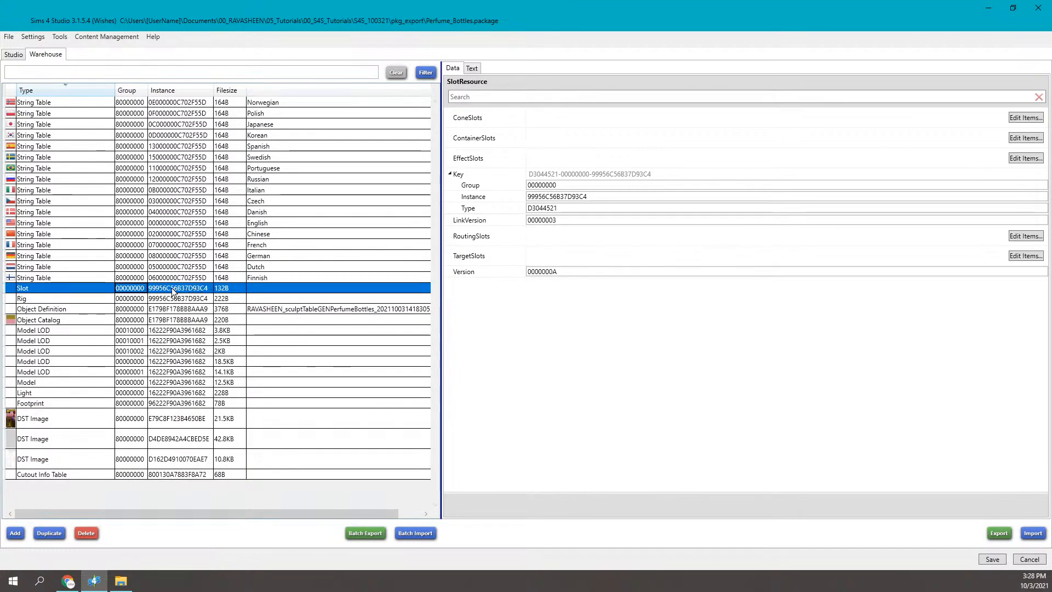
{"action": "left_click", "coordinate": [14, 55]}
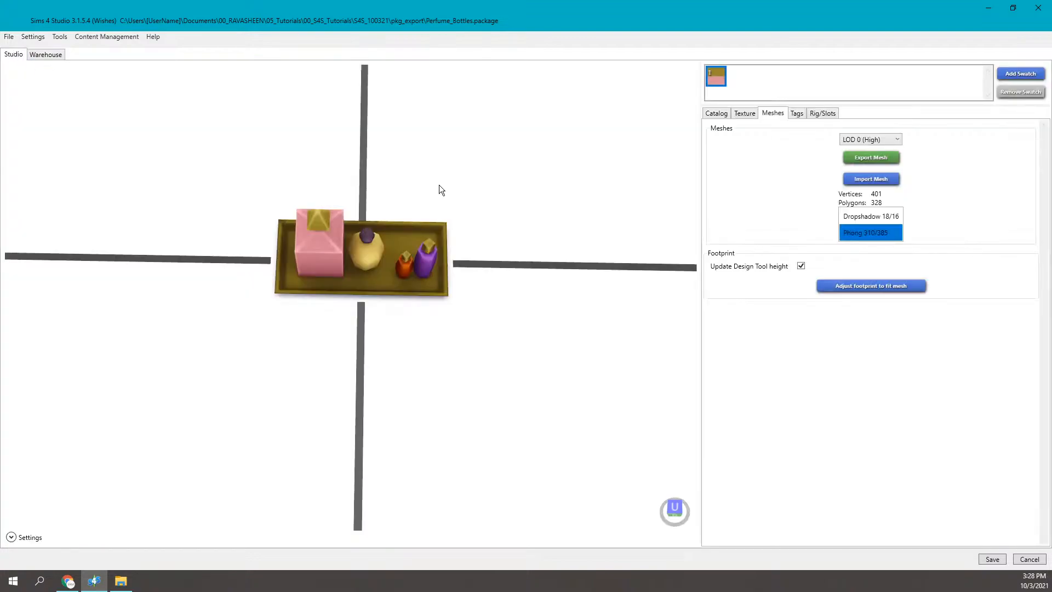
{"action": "left_click", "coordinate": [823, 114]}
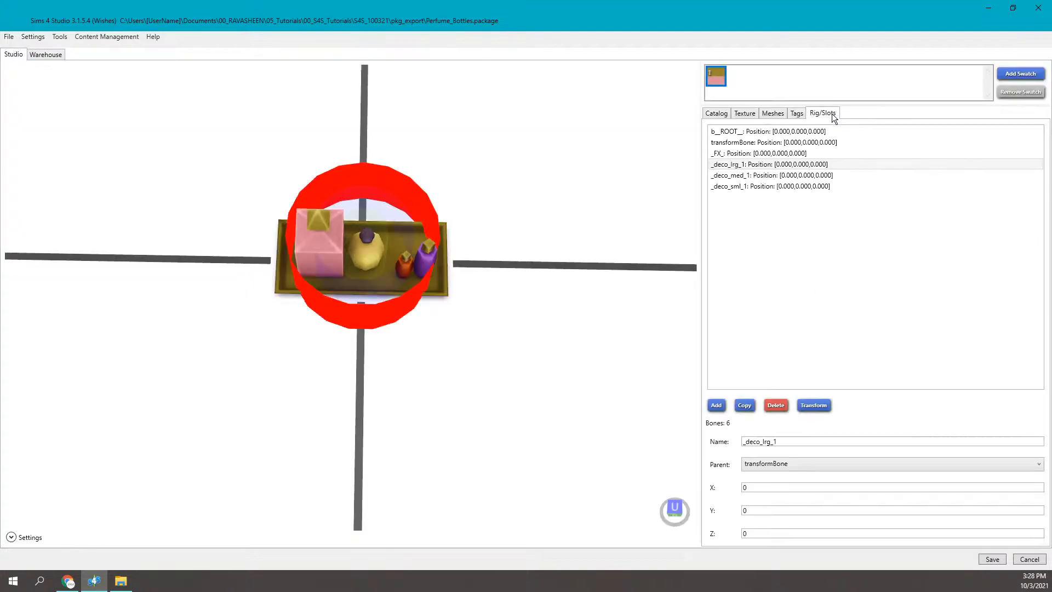
{"action": "left_click", "coordinate": [776, 165]}
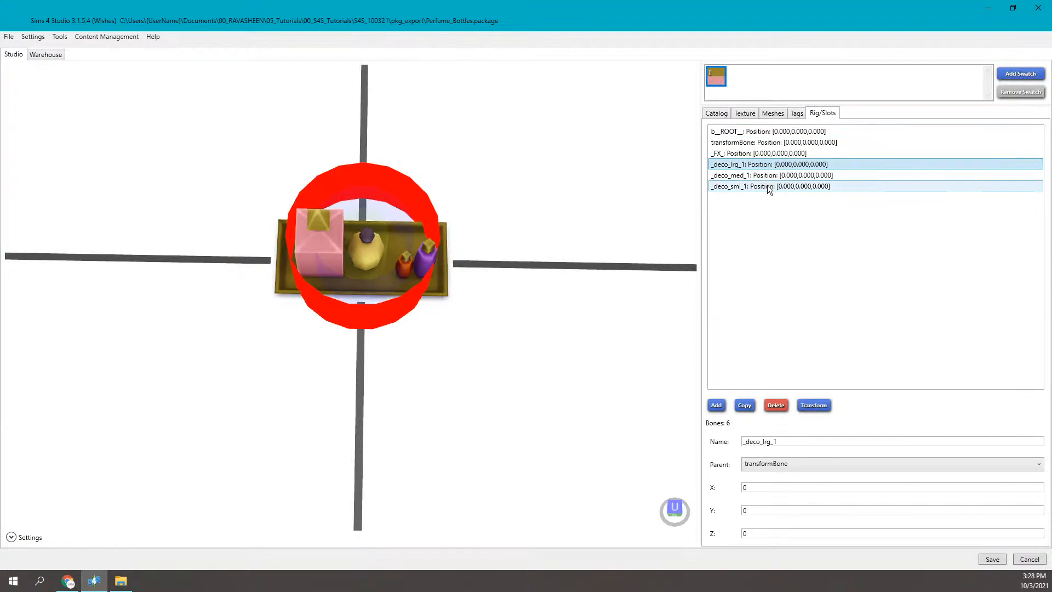
{"action": "left_click", "coordinate": [767, 185], "text": "shift"}
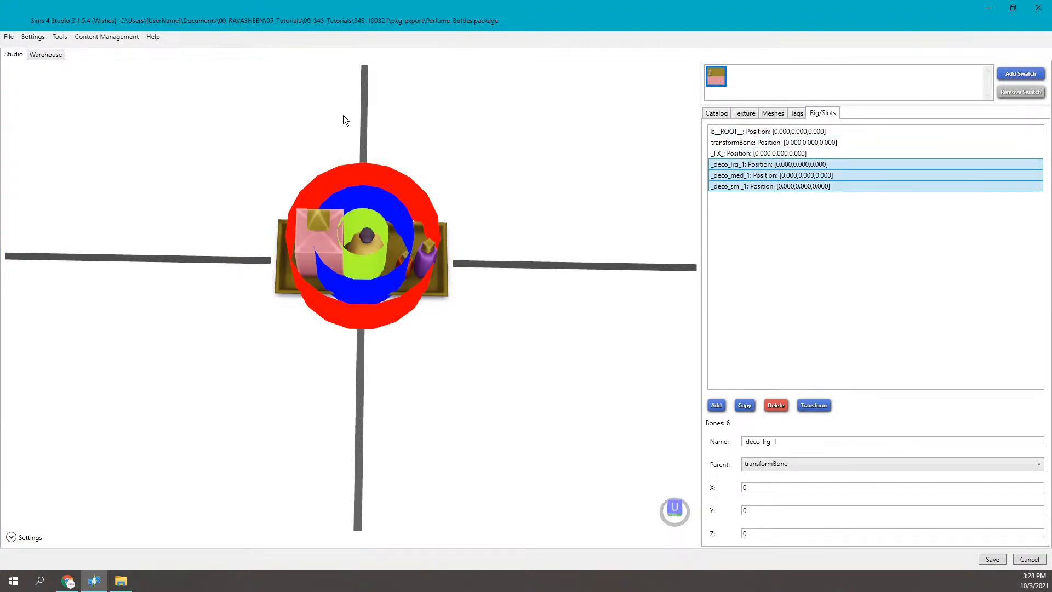
- View the package's Rig resource, and highlight the _FX_ bone in the studio's rig list
{"action": "left_click", "coordinate": [47, 54]}
{"action": "left_click", "coordinate": [81, 295]}
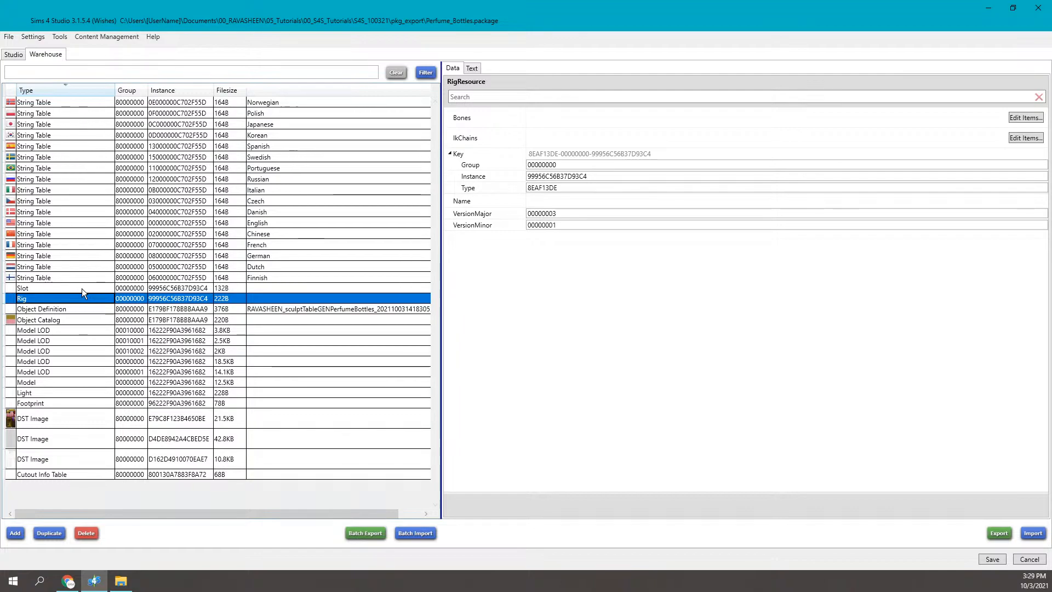
{"action": "left_click", "coordinate": [14, 55]}
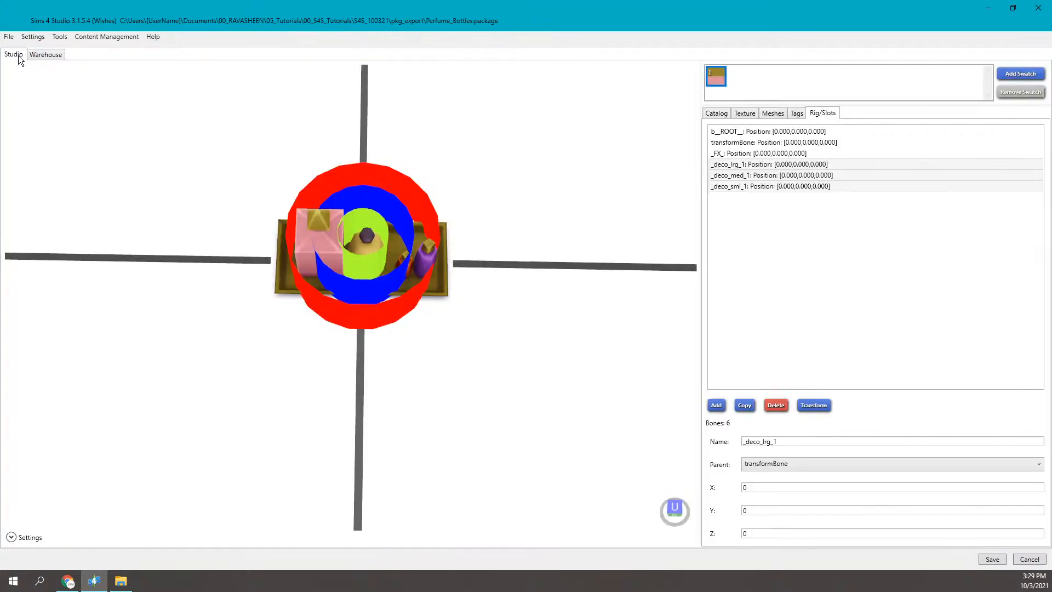
{"action": "left_click", "coordinate": [736, 152]}
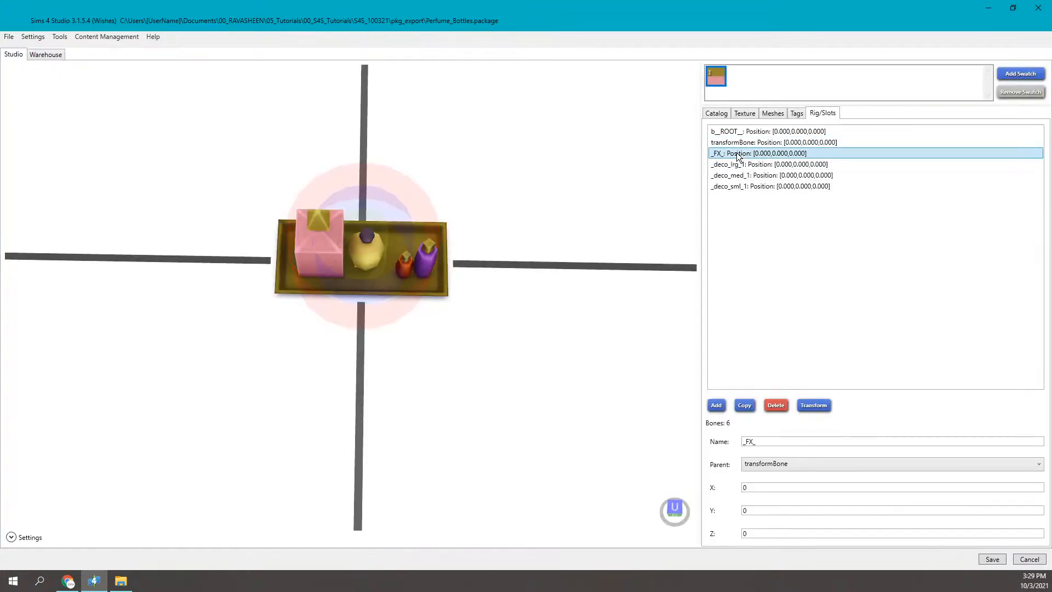
{"action": "left_click_drag", "start_coordinate": [521, 347], "coordinate": [516, 228]}
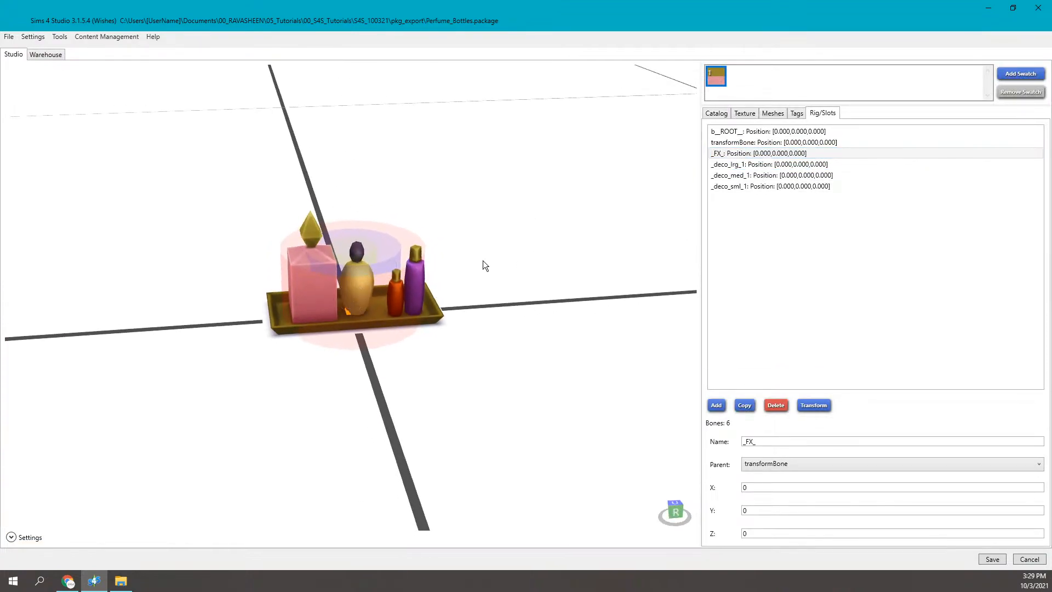
- Examine the _FX_ bone's location on the perfume bottles model from several angles, including from beneath the tray
{"action": "left_click", "coordinate": [57, 55]}
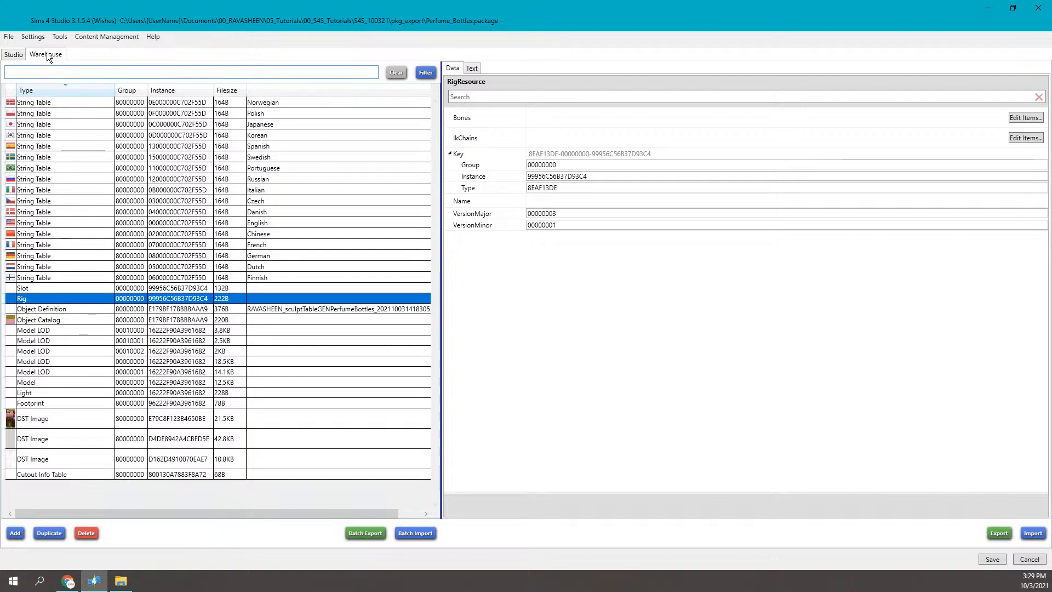
{"action": "left_click", "coordinate": [5, 56]}
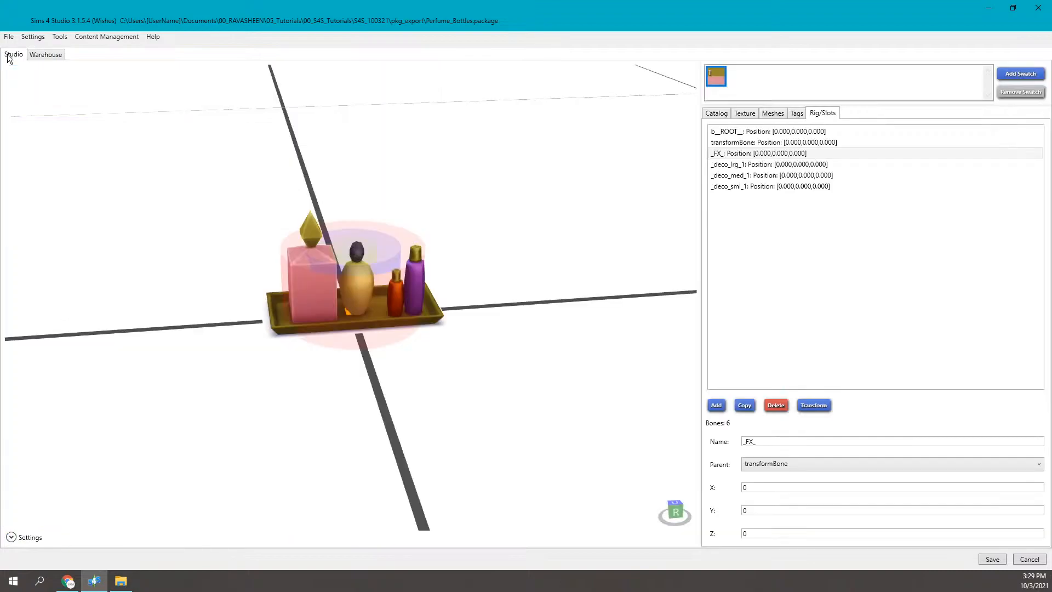
{"action": "left_click", "coordinate": [737, 155]}
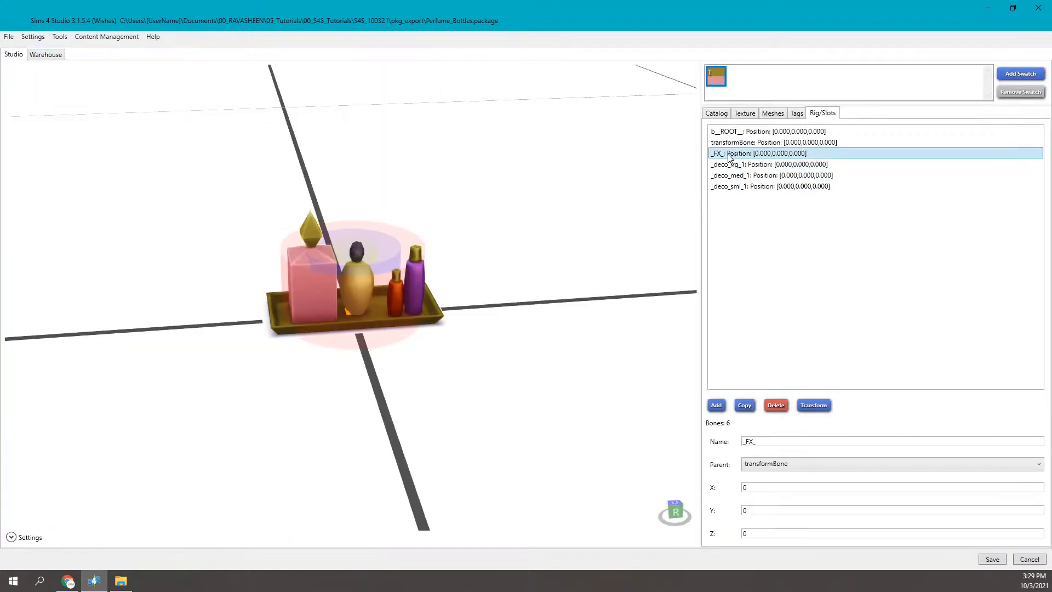
{"action": "left_click_drag", "start_coordinate": [564, 230], "coordinate": [383, 253]}
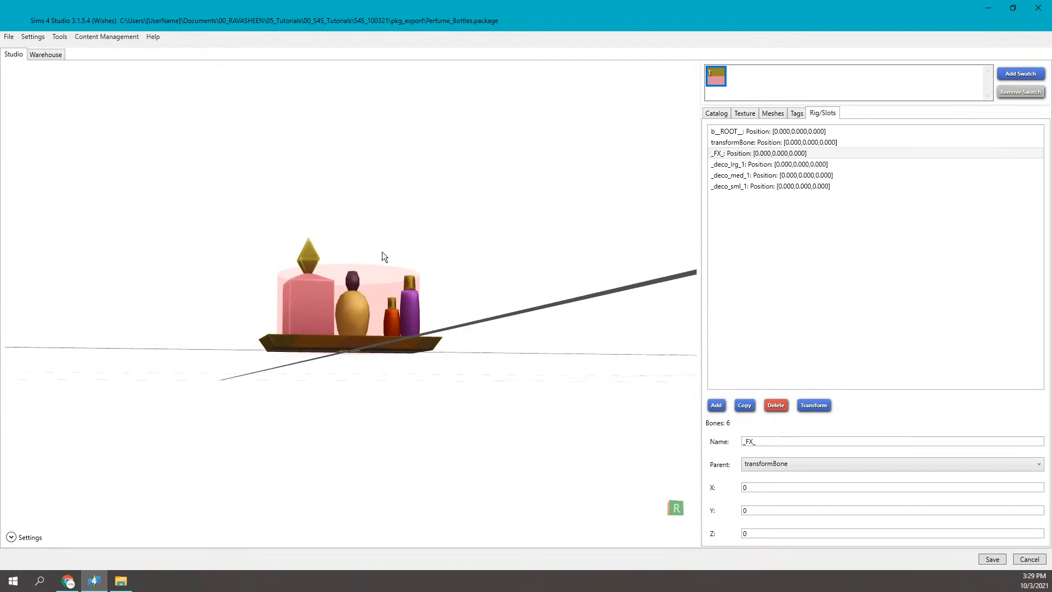
{"action": "left_click_drag", "start_coordinate": [369, 336], "coordinate": [389, 292]}
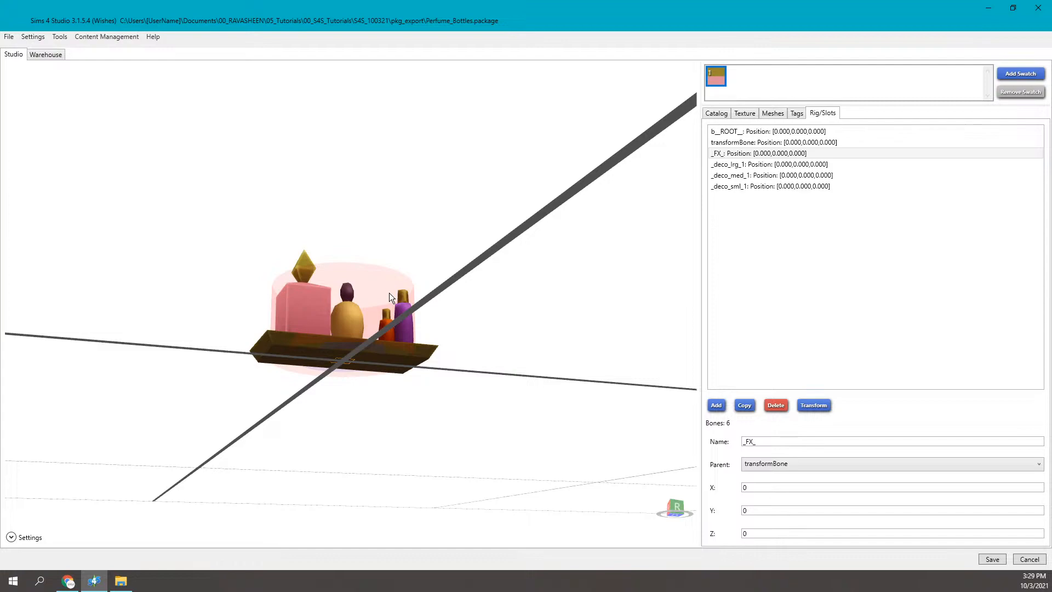
{"action": "left_click", "coordinate": [386, 284]}
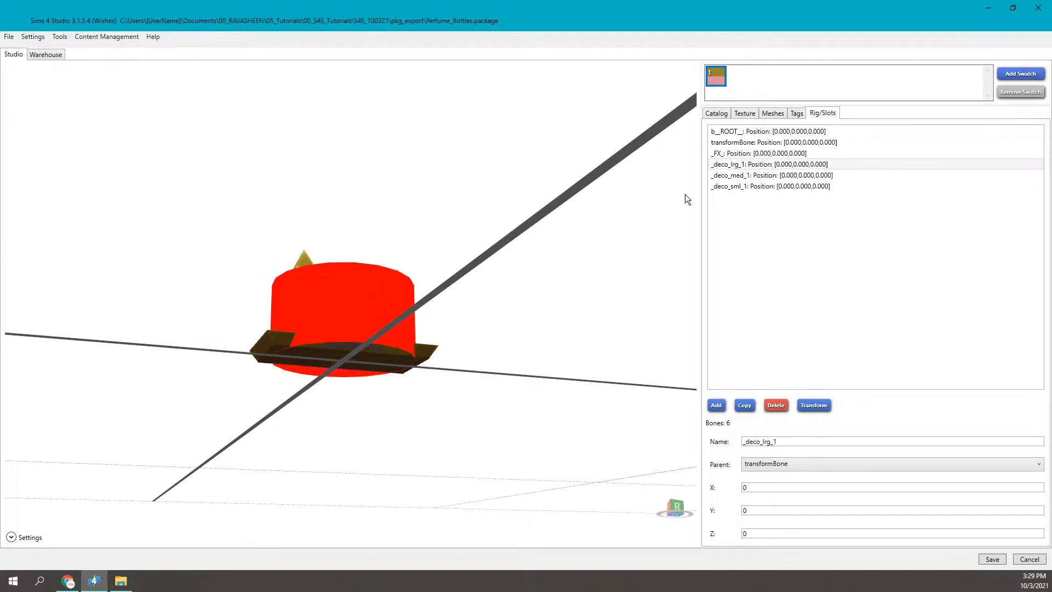
{"action": "left_click_drag", "start_coordinate": [485, 213], "coordinate": [446, 300]}
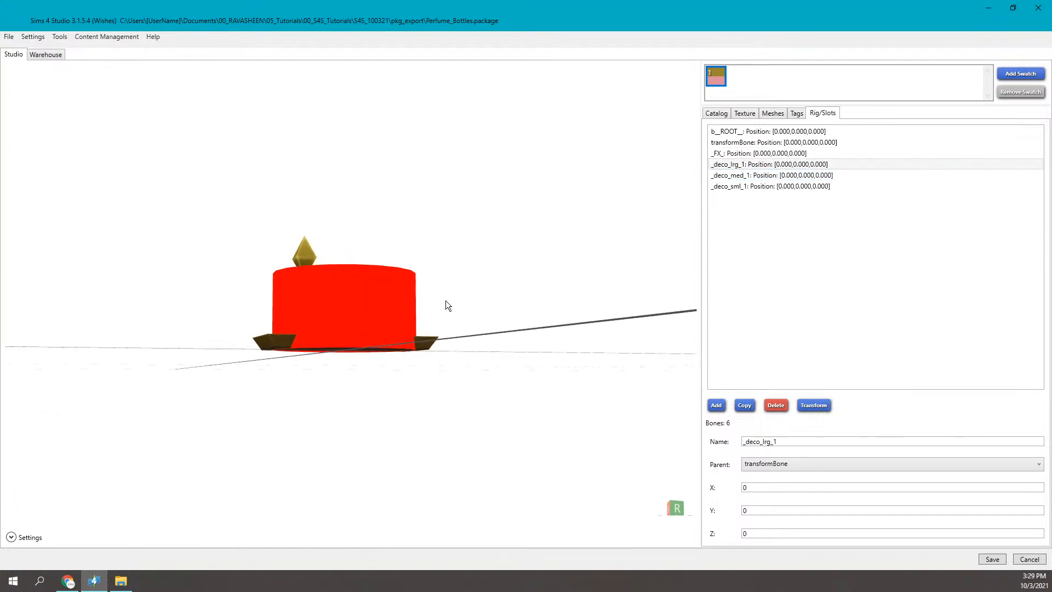
{"action": "left_click", "coordinate": [746, 153]}
{"action": "right_click_drag", "start_coordinate": [400, 358], "coordinate": [411, 290]}
{"action": "scroll", "coordinate": [348, 370], "scroll_direction": "up", "scroll_amount": 4}
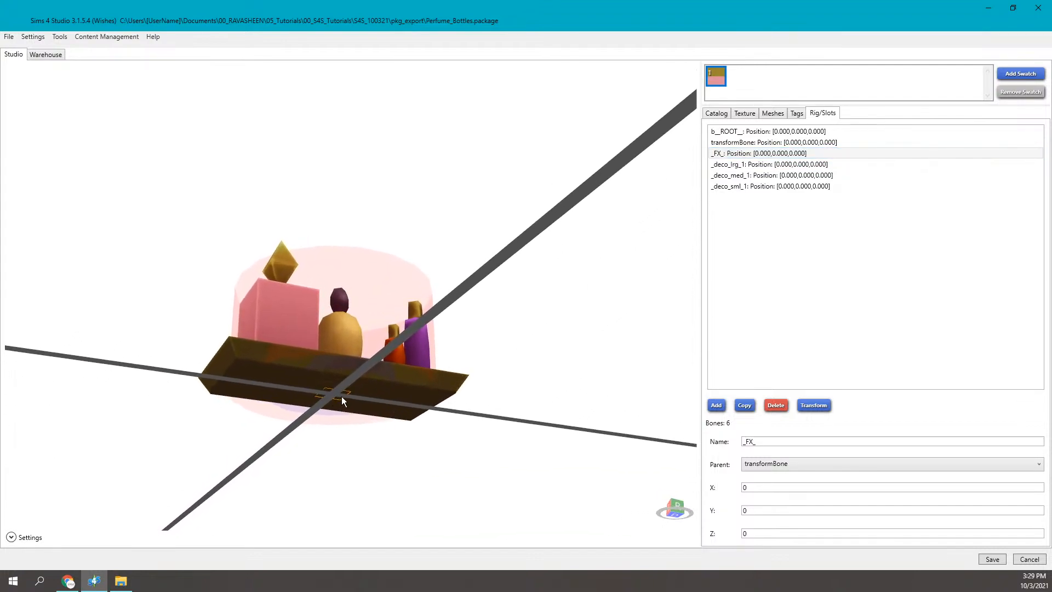
- Set the _FX_ bone's Z position to 0.25 and check its marker above the bottles
{"action": "left_click", "coordinate": [764, 155]}
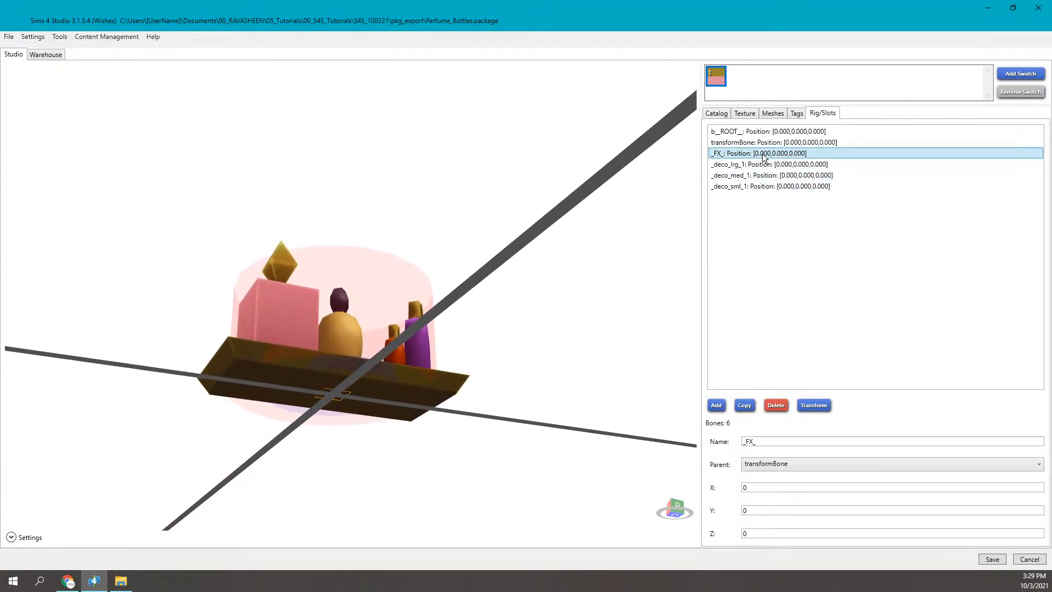
{"action": "right_click_drag", "start_coordinate": [401, 341], "coordinate": [374, 411]}
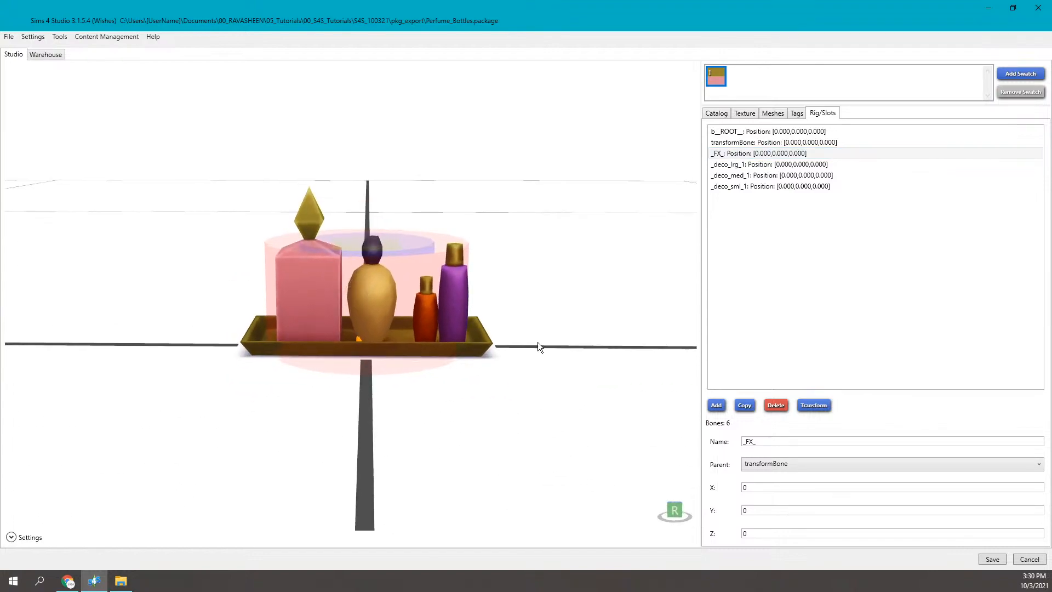
{"action": "left_click_drag", "start_coordinate": [772, 534], "coordinate": [720, 533]}
{"action": "type", "text": "0.25"}
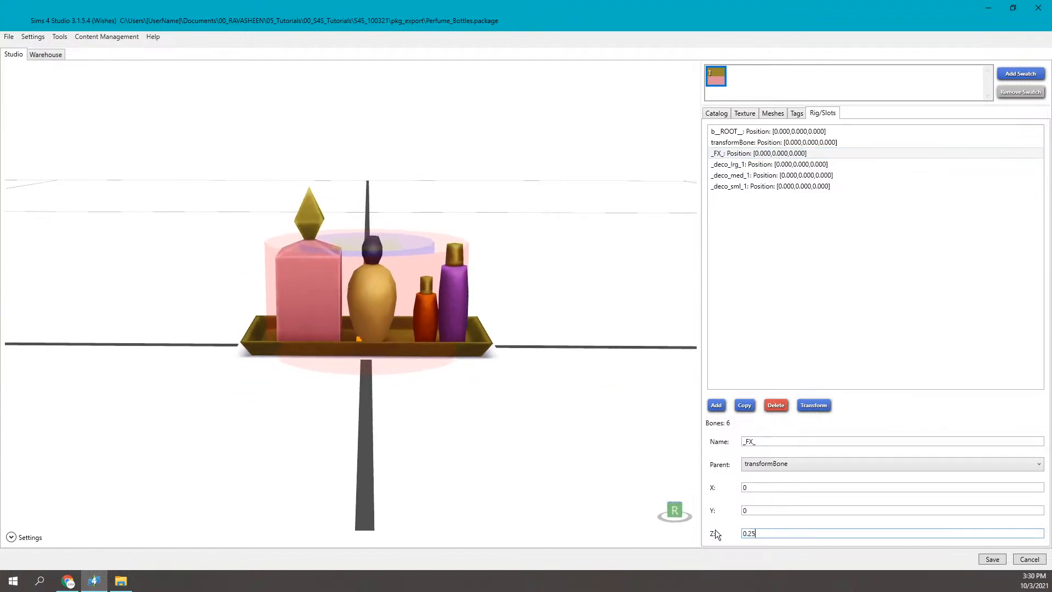
{"action": "key", "text": "shift+Tab"}
{"action": "right_click_drag", "start_coordinate": [411, 310], "coordinate": [372, 184]}
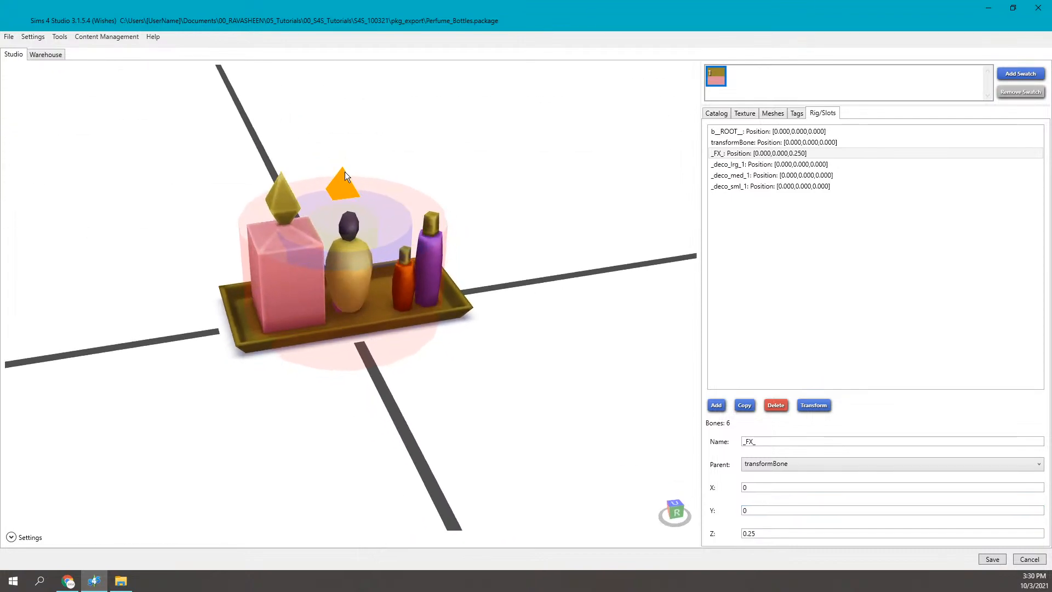
- Cycle through the neighbouring bones and deco slots to compare their markers, ending on the _FX_ bone
{"action": "key", "text": "Down"}
{"action": "key", "text": "Down"}
{"action": "key", "text": "Down"}
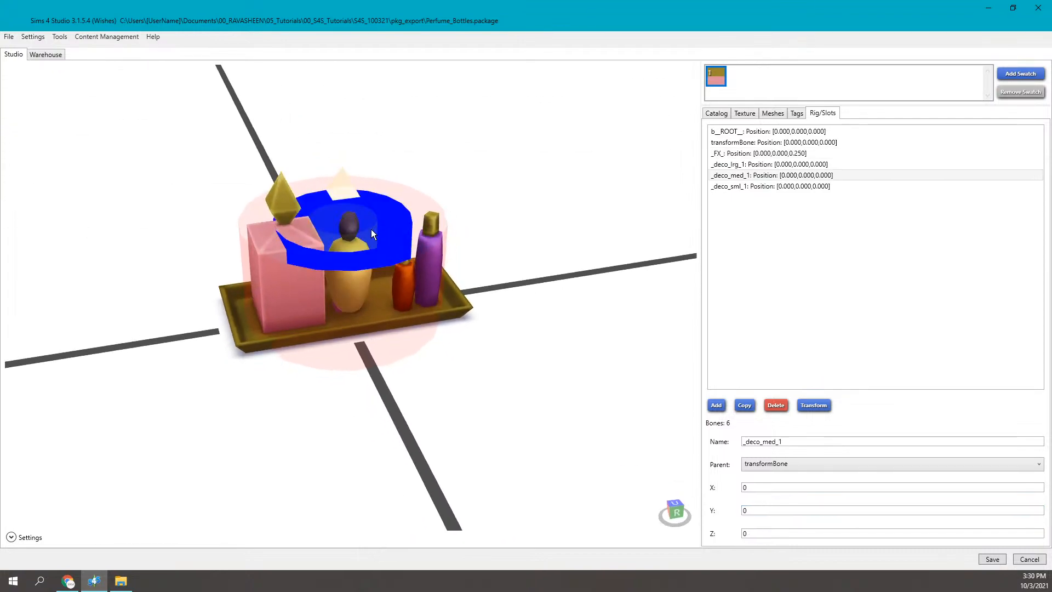
{"action": "key", "text": "Up"}
{"action": "key", "text": "Up"}
{"action": "key", "text": "Down"}
{"action": "key", "text": "Down"}
{"action": "key", "text": "Up"}
{"action": "key", "text": "Up"}
{"action": "key", "text": "Up"}
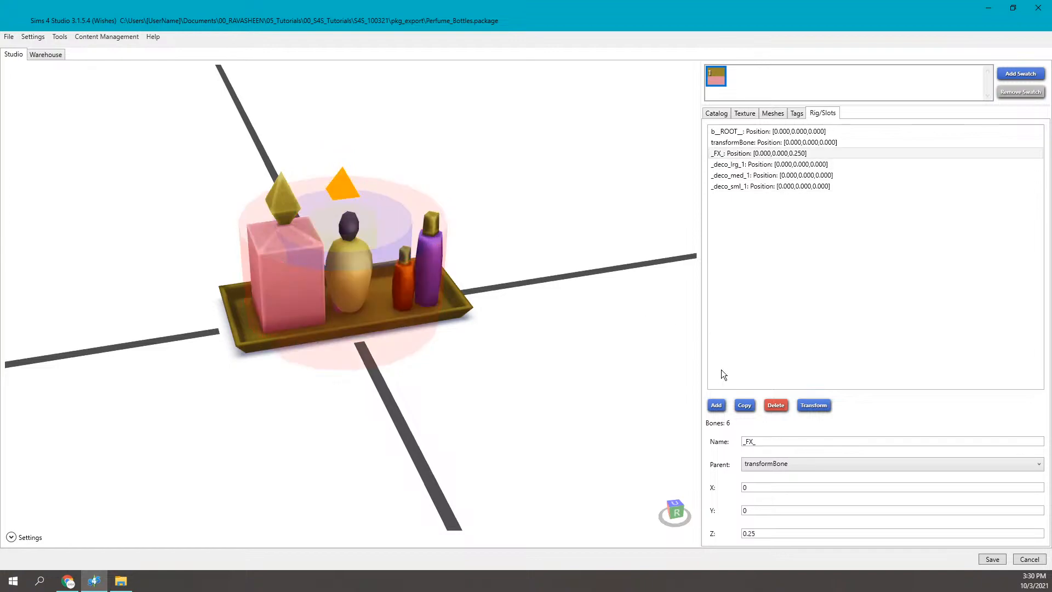
- Set the _FX_ bone's Z position back to 0 and check its marker on the model
{"action": "left_click_drag", "start_coordinate": [777, 533], "coordinate": [717, 534]}
{"action": "type", "text": "0"}
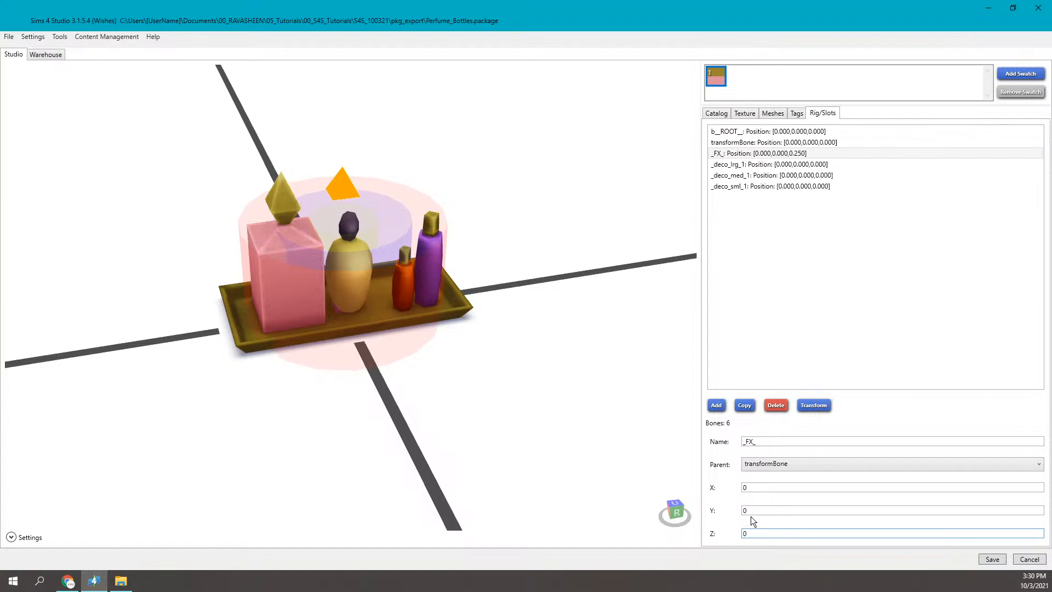
{"action": "left_click", "coordinate": [753, 512]}
{"action": "left_click_drag", "start_coordinate": [431, 366], "coordinate": [399, 388]}
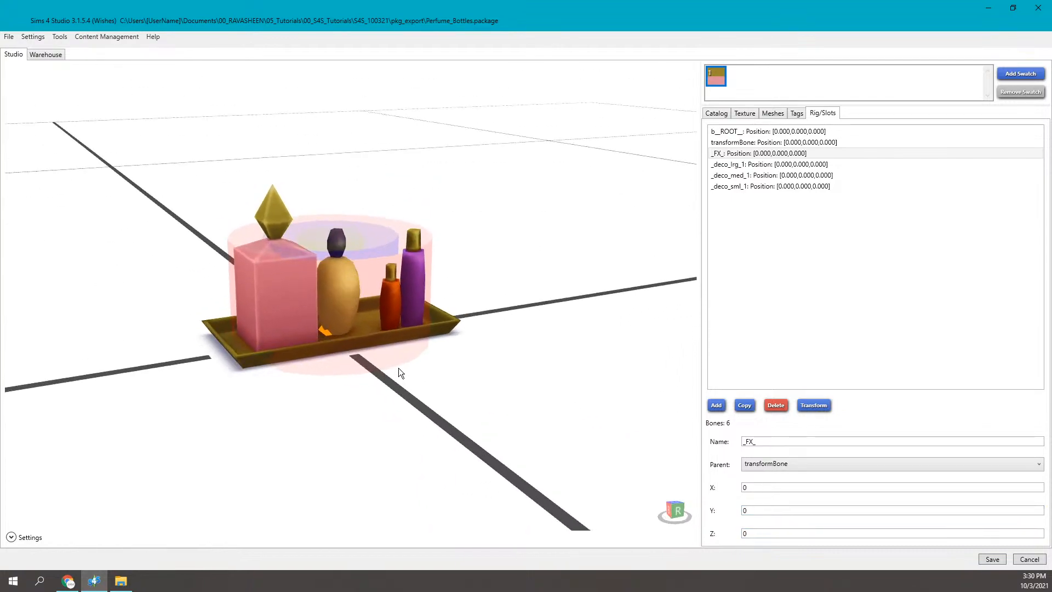
- Open the Rig resource's bone list in the Warehouse and view the properties of b__ROOT__, transformBone and _FX_
{"action": "left_click", "coordinate": [48, 52]}
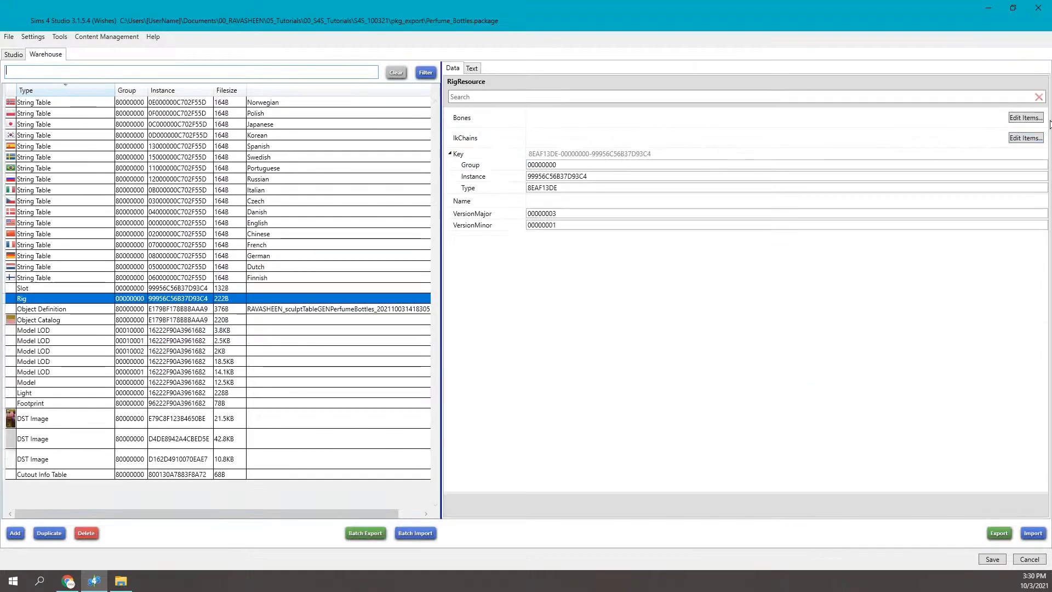
{"action": "left_click", "coordinate": [1026, 117]}
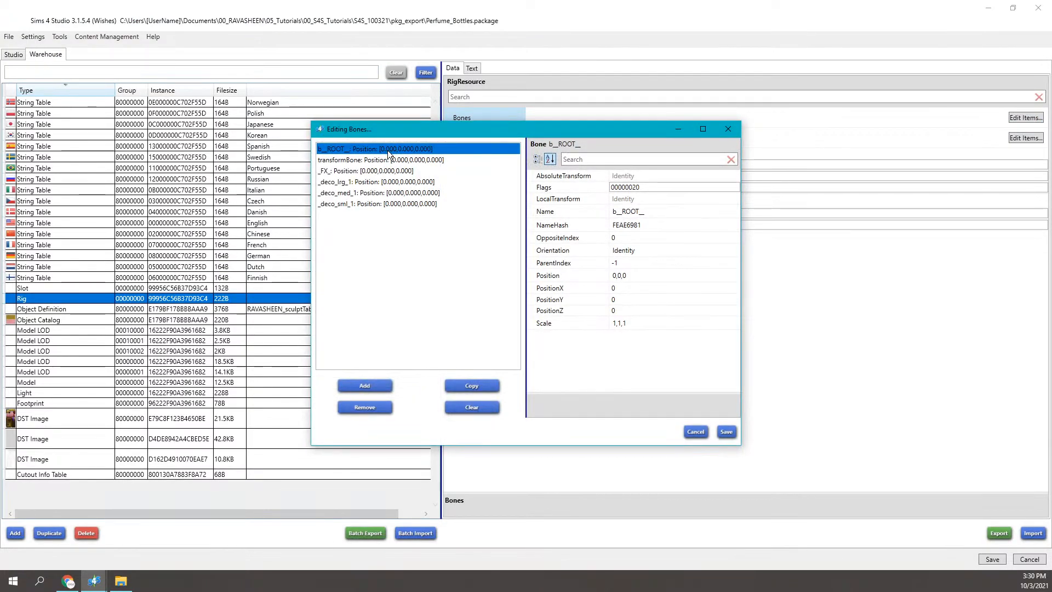
{"action": "left_click", "coordinate": [386, 161]}
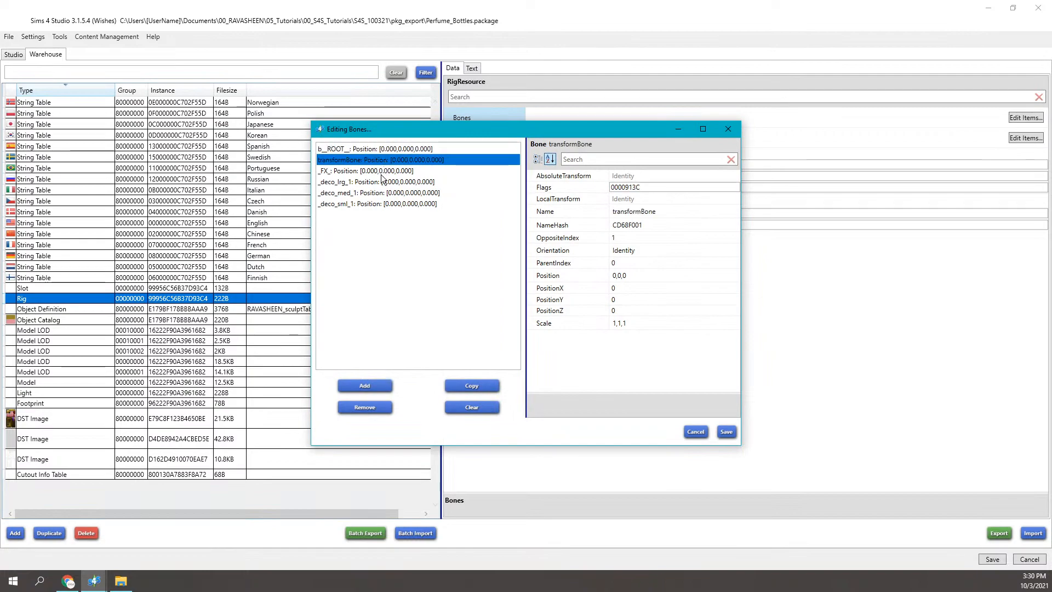
{"action": "left_click", "coordinate": [385, 172]}
{"action": "left_click", "coordinate": [371, 150]}
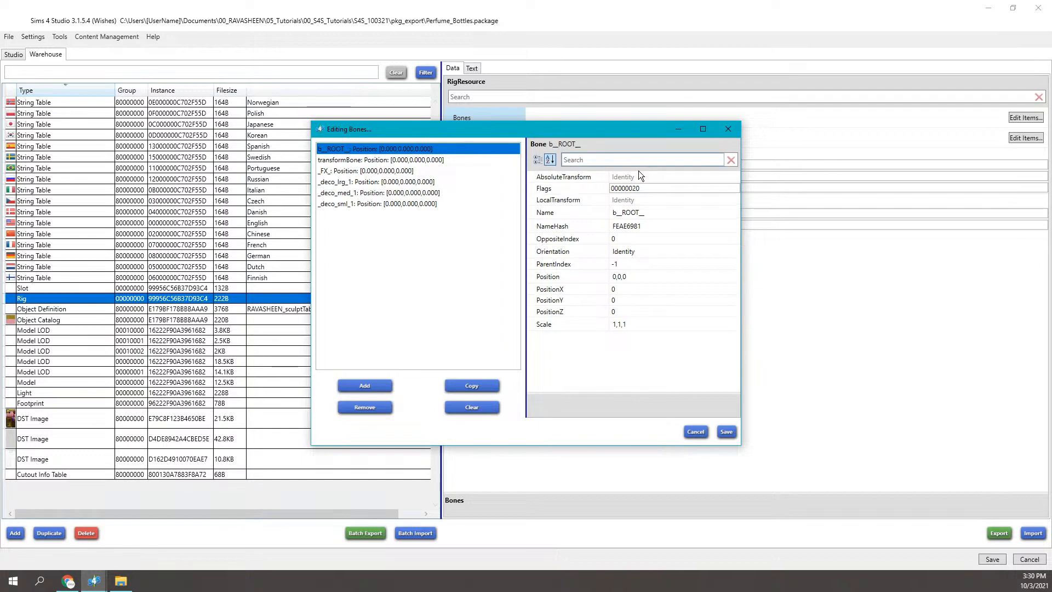
- Step back and forth through b__ROOT__, transformBone and _FX_ to compare their bone properties, ending on _FX_
{"action": "left_click", "coordinate": [420, 160]}
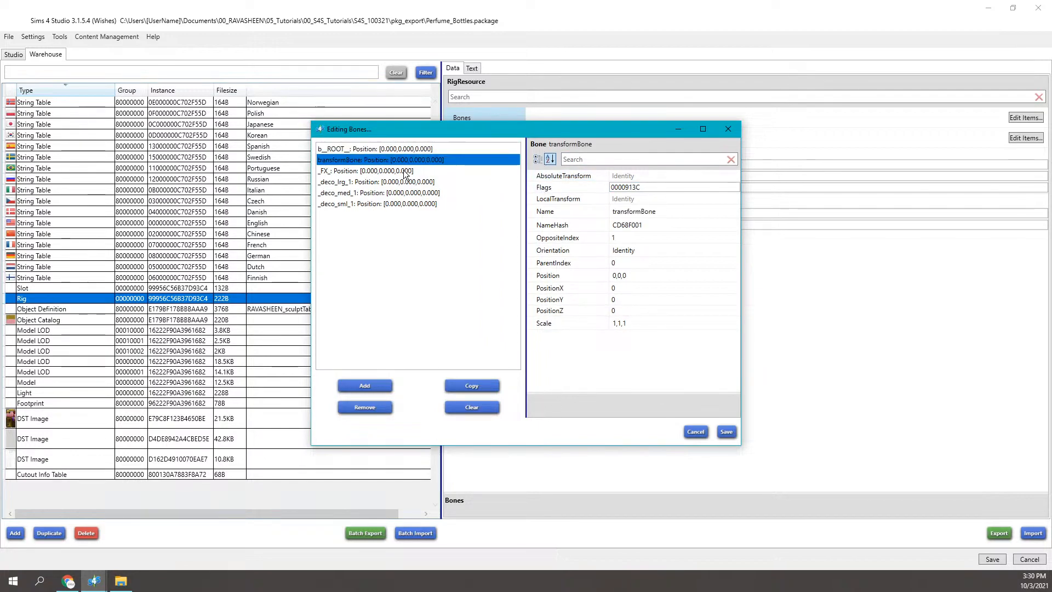
{"action": "left_click", "coordinate": [406, 171]}
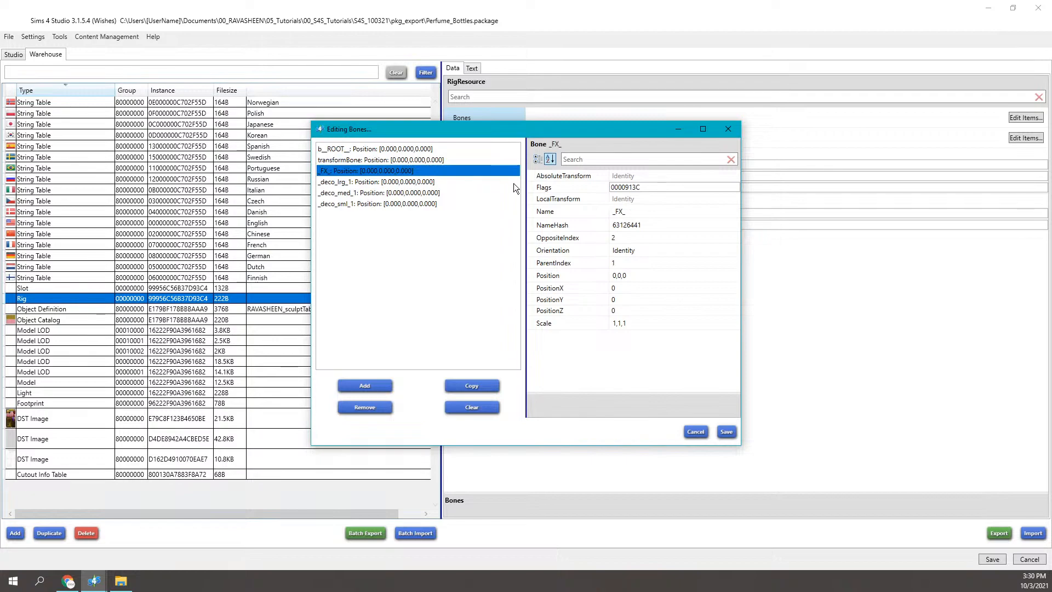
{"action": "left_click", "coordinate": [452, 159]}
{"action": "left_click", "coordinate": [449, 150]}
{"action": "left_click", "coordinate": [447, 160]}
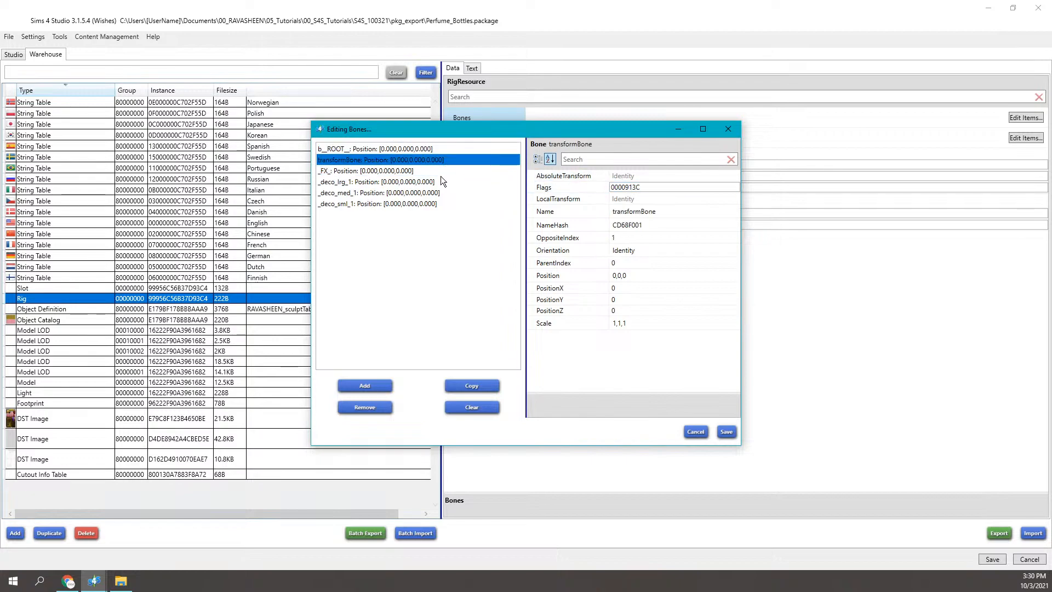
{"action": "left_click", "coordinate": [404, 172]}
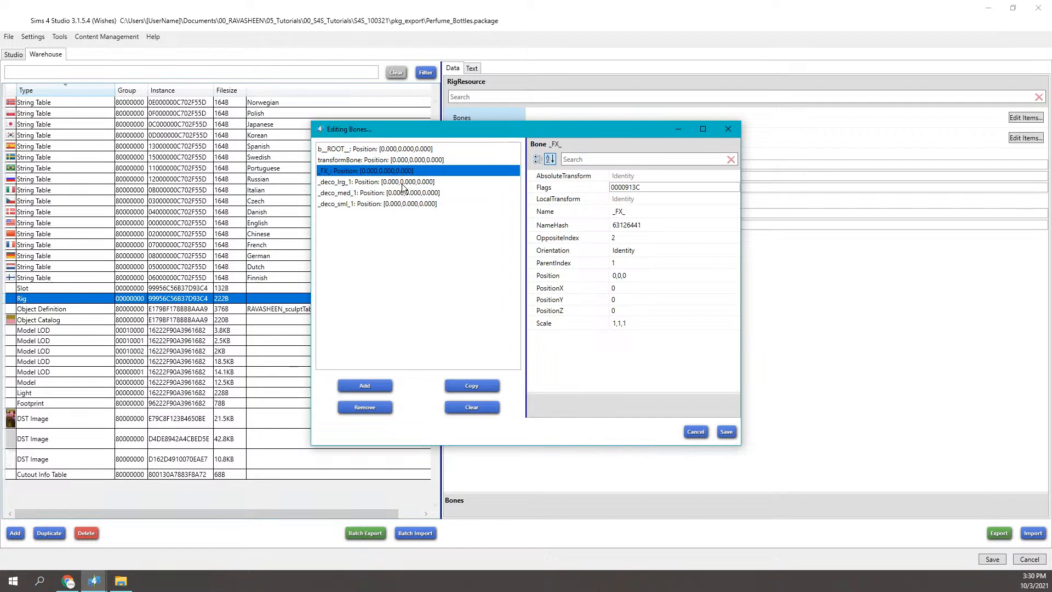
- Examine the _deco_lrg_1 bone's NameHash and position values, comparing its properties with those of _deco_sml_1
{"action": "left_click", "coordinate": [402, 182]}
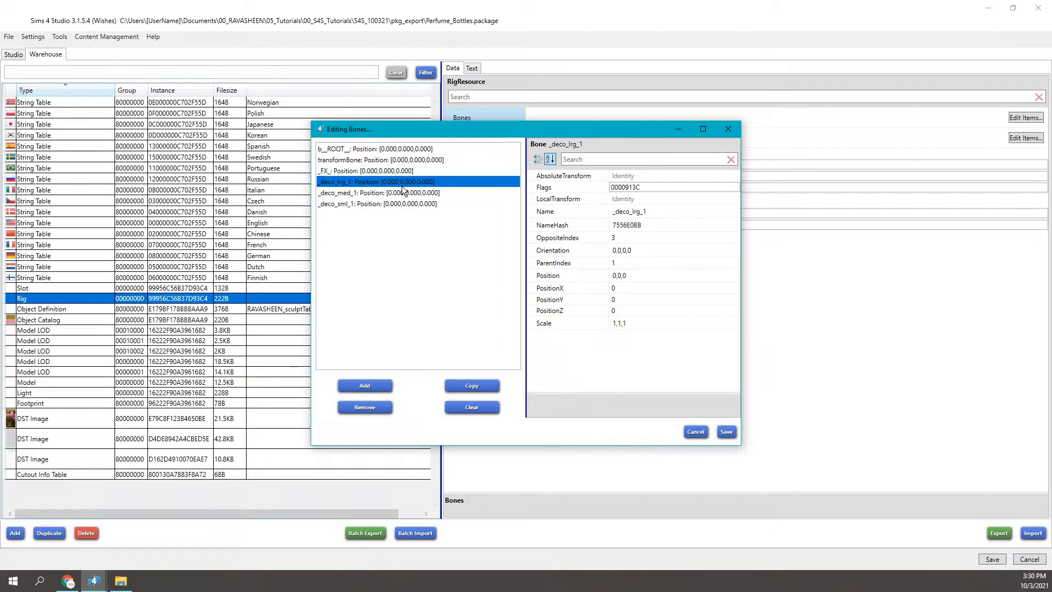
{"action": "left_click", "coordinate": [603, 226]}
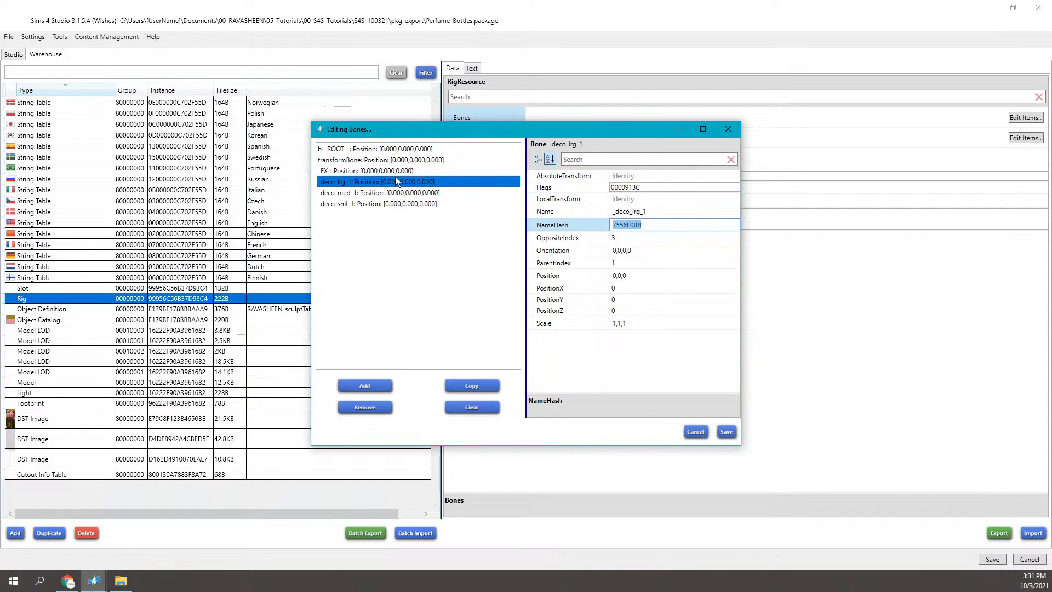
{"action": "left_click", "coordinate": [420, 204]}
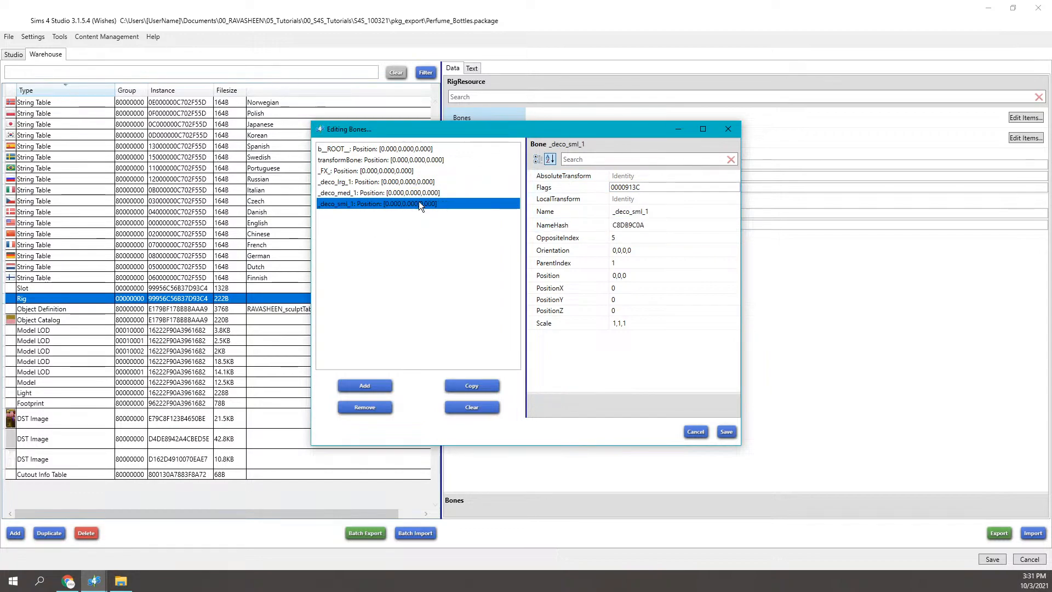
{"action": "left_click", "coordinate": [417, 182]}
{"action": "left_click", "coordinate": [660, 226]}
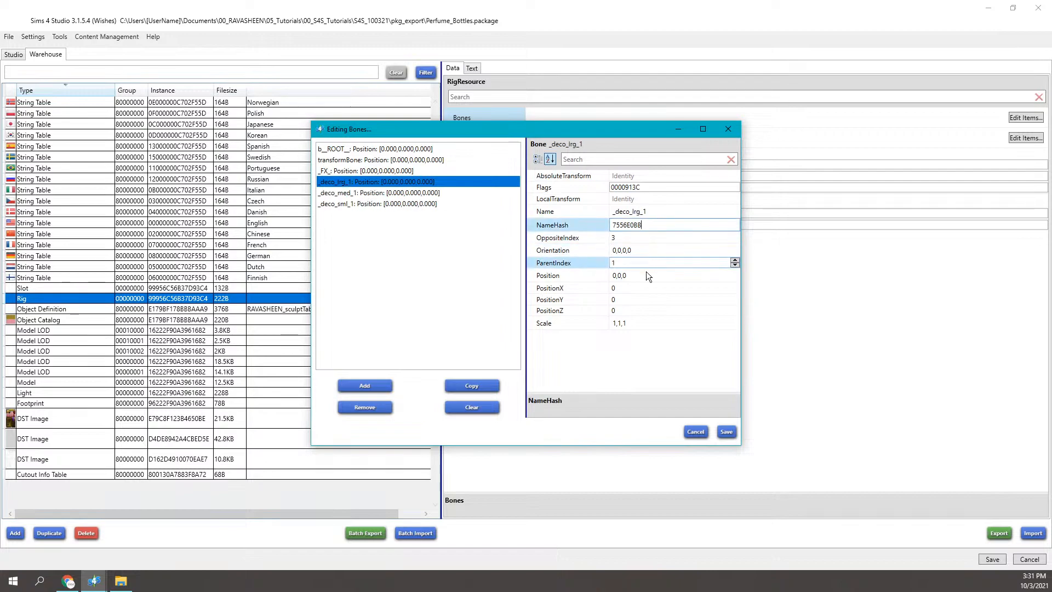
{"action": "left_click", "coordinate": [433, 184]}
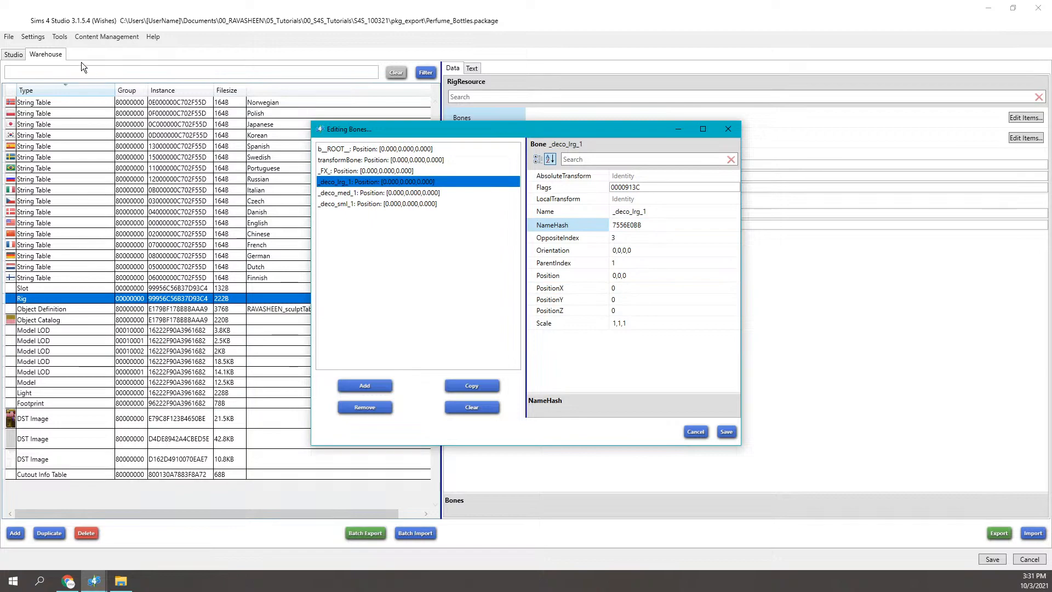
{"action": "left_click", "coordinate": [618, 298]}
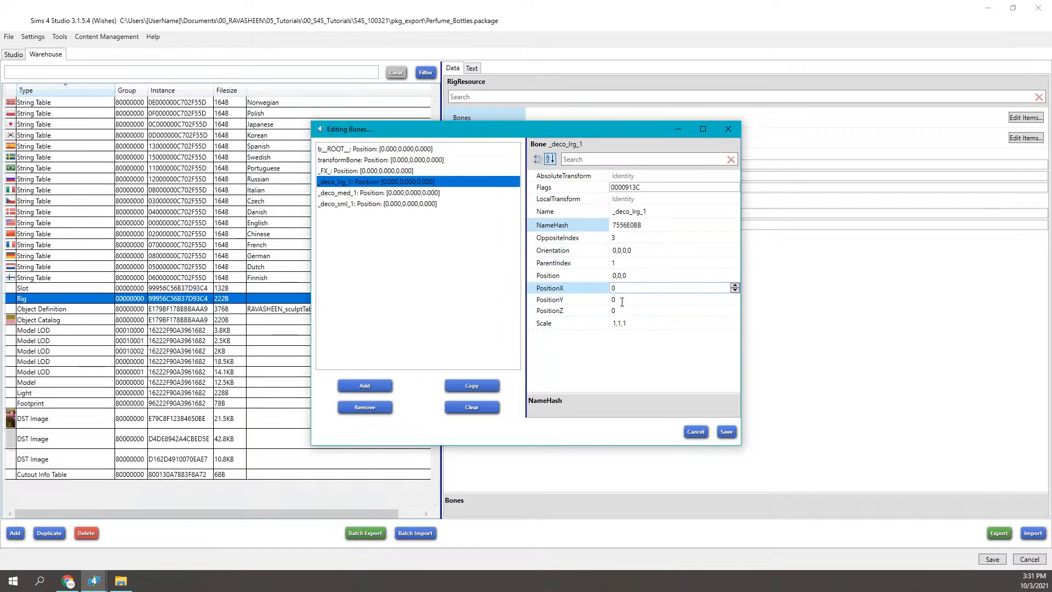
- Close the bone editor without saving and view the _deco_lrg_1 slot with its parent and position settings in the Studio view
{"action": "left_click", "coordinate": [728, 129]}
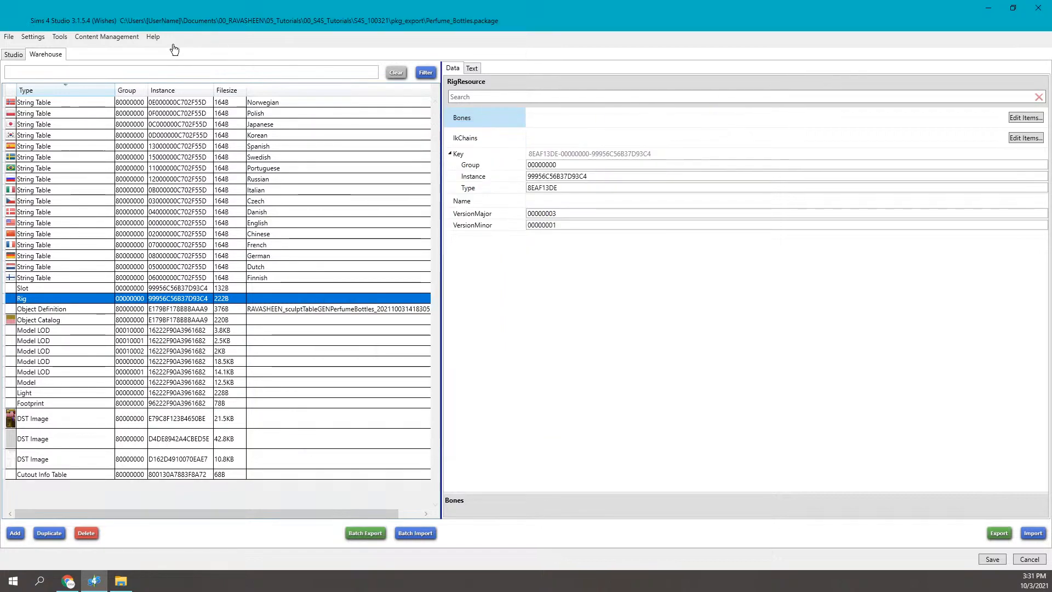
{"action": "left_click", "coordinate": [13, 55]}
{"action": "left_click", "coordinate": [766, 164]}
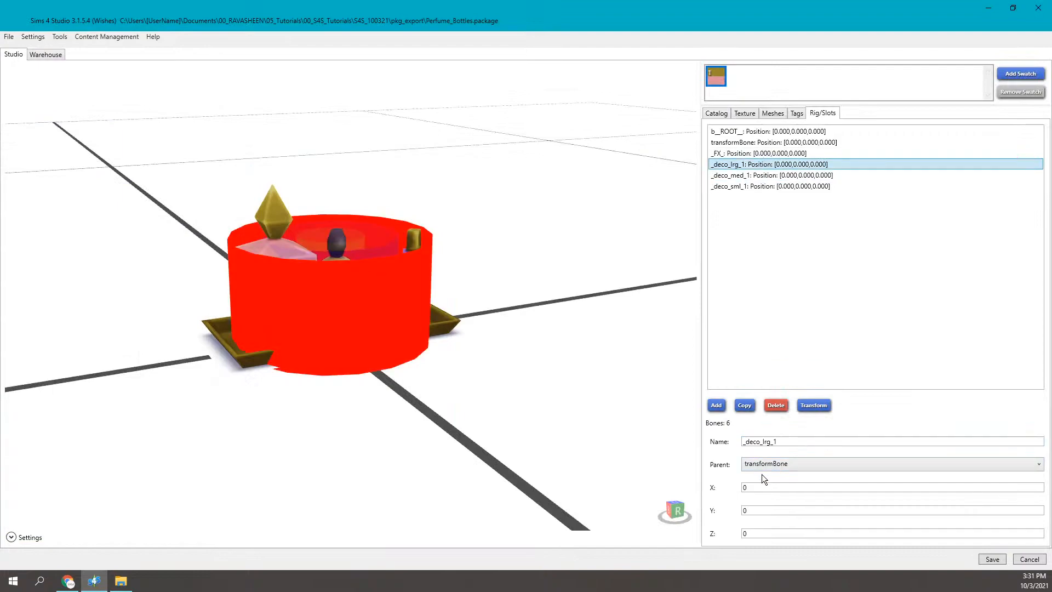
- Set the _deco_lrg_1 slot's X and Y position to 0.5 each and save the package
{"action": "left_click", "coordinate": [746, 487]}
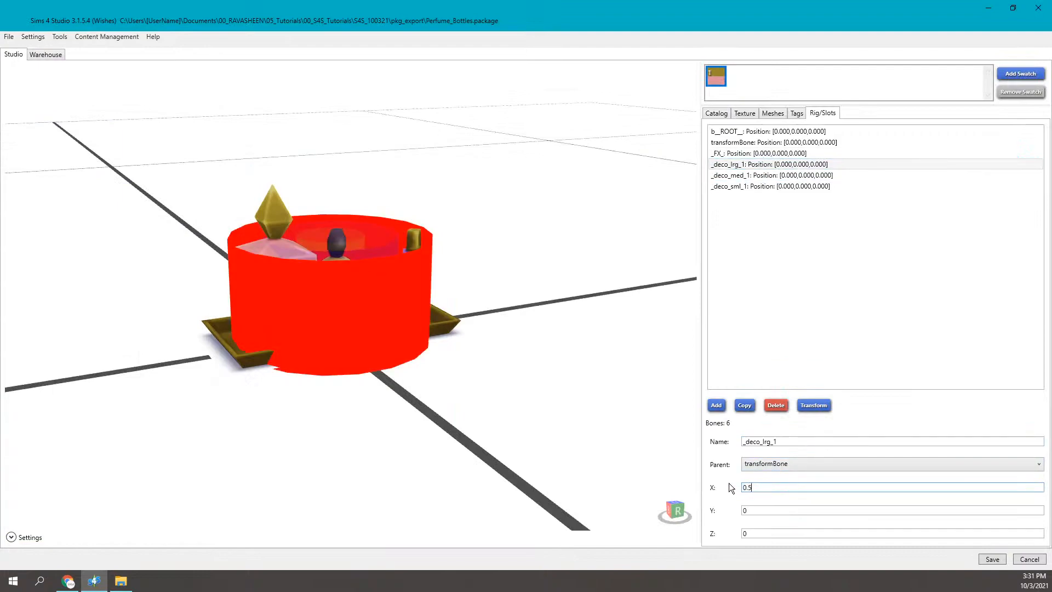
{"action": "left_click", "coordinate": [751, 509]}
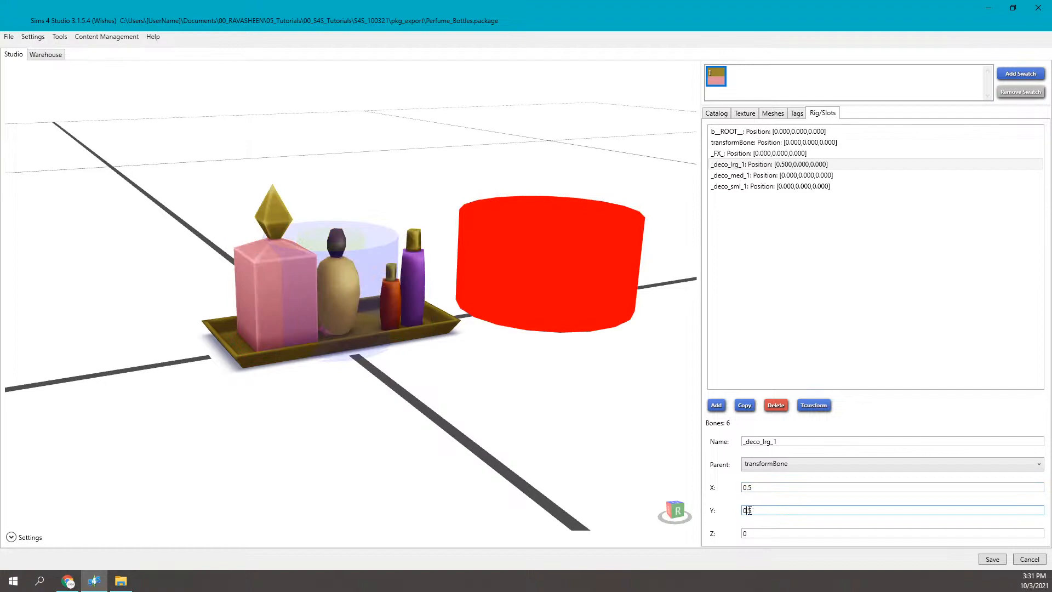
{"action": "left_click", "coordinate": [992, 559]}
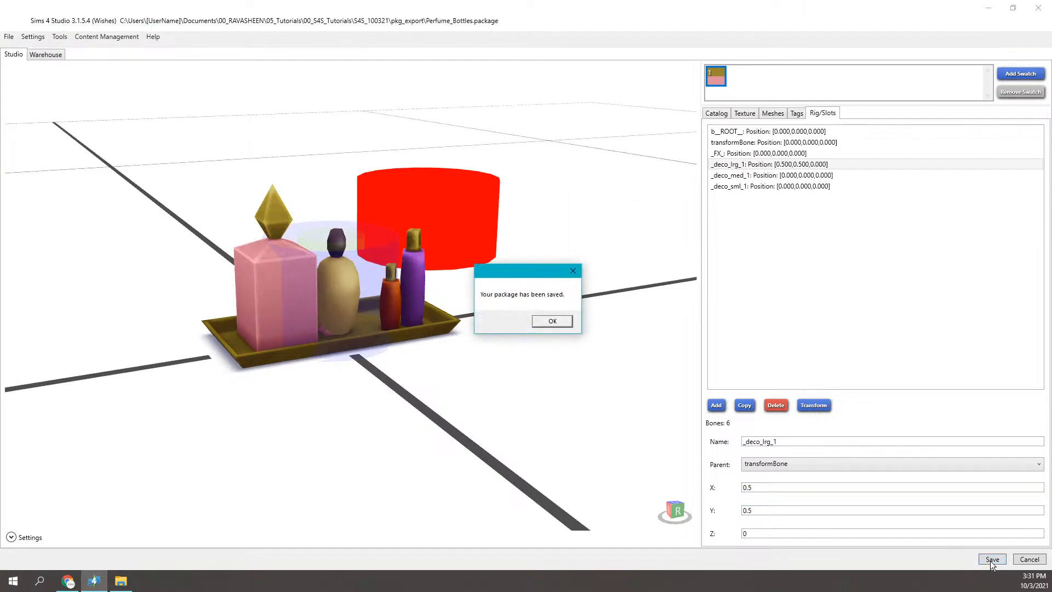
{"action": "left_click", "coordinate": [552, 321]}
- Inspect the _deco_lrg_1 bone's name, parent index and position in the Rig resource's bone data in the Warehouse, leaving it unedited
{"action": "left_click", "coordinate": [46, 55]}
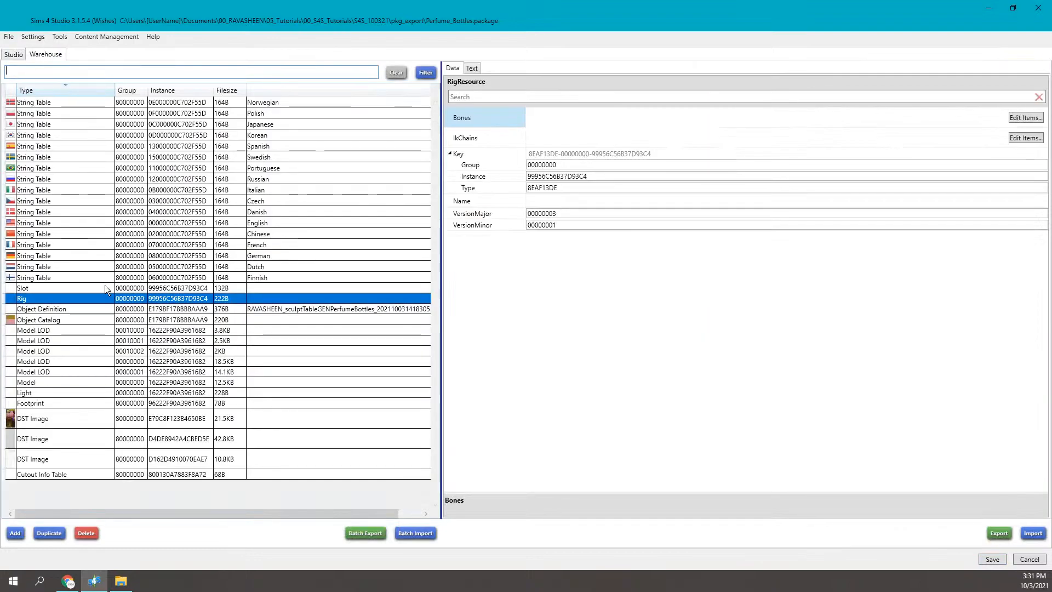
{"action": "left_click", "coordinate": [1029, 120]}
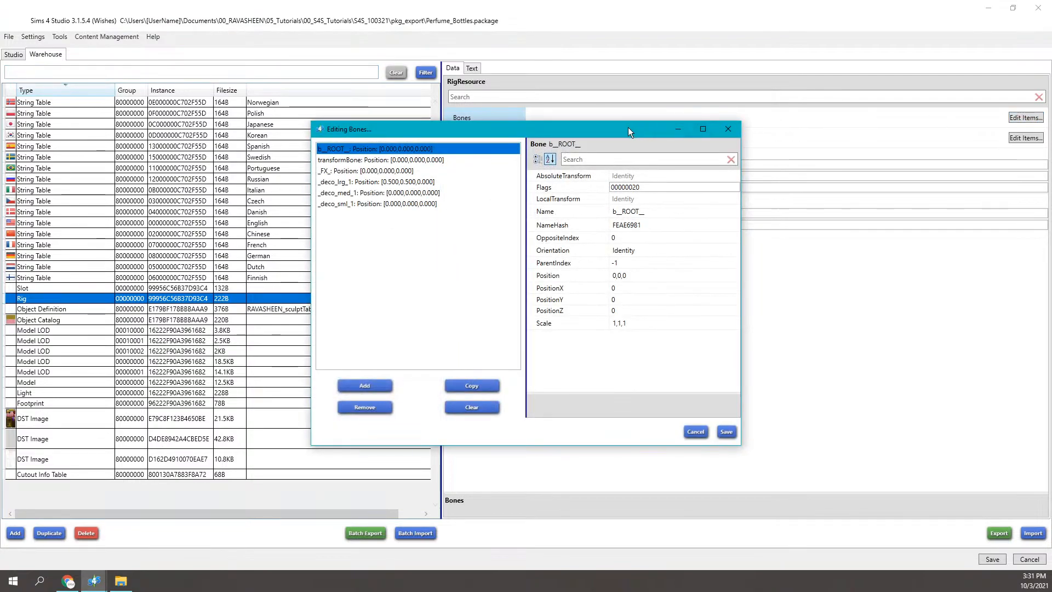
{"action": "left_click_drag", "start_coordinate": [629, 127], "coordinate": [590, 118]}
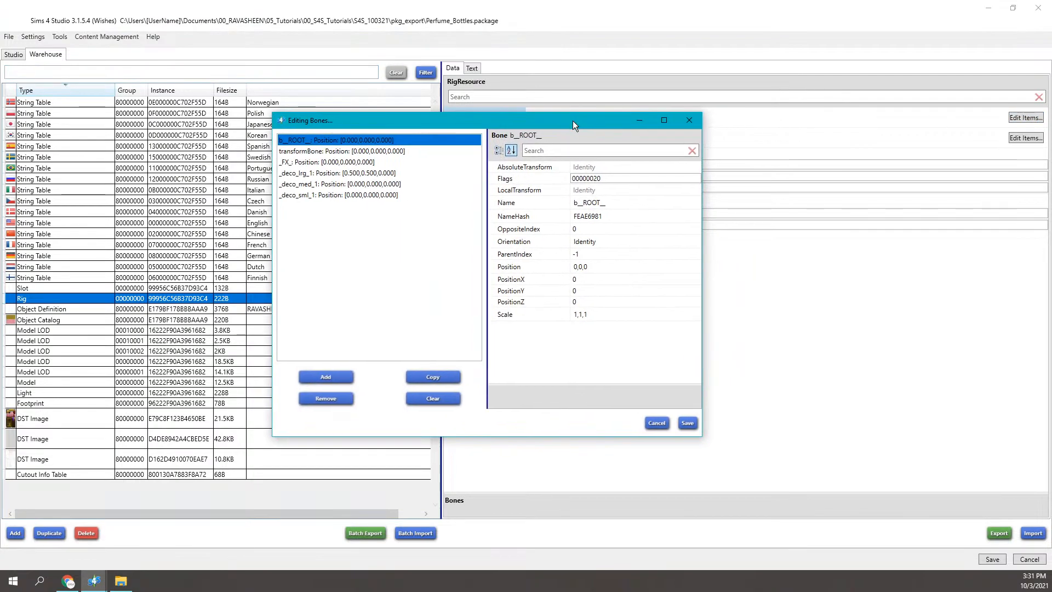
{"action": "left_click", "coordinate": [378, 174]}
{"action": "left_click", "coordinate": [586, 253]}
{"action": "left_click", "coordinate": [581, 203]}
{"action": "left_click", "coordinate": [610, 267]}
{"action": "left_click_drag", "start_coordinate": [611, 267], "coordinate": [568, 268]}
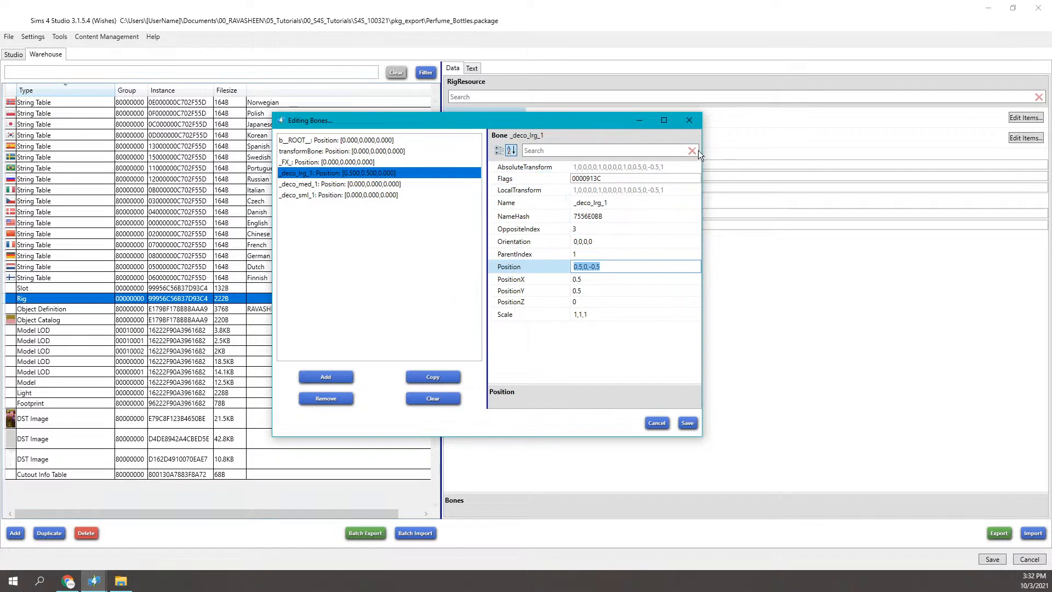
{"action": "left_click", "coordinate": [688, 120]}
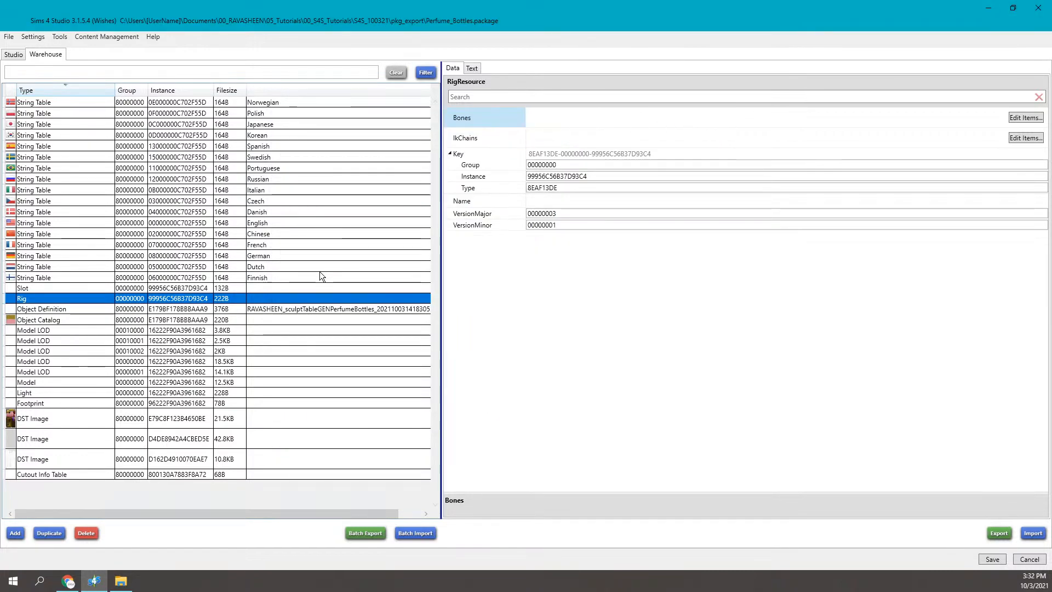
- Inspect the Slot resource's container slots, comparing the large, medium and small deco slots and the medium slot's SlotTypeSet
{"action": "left_click", "coordinate": [300, 288]}
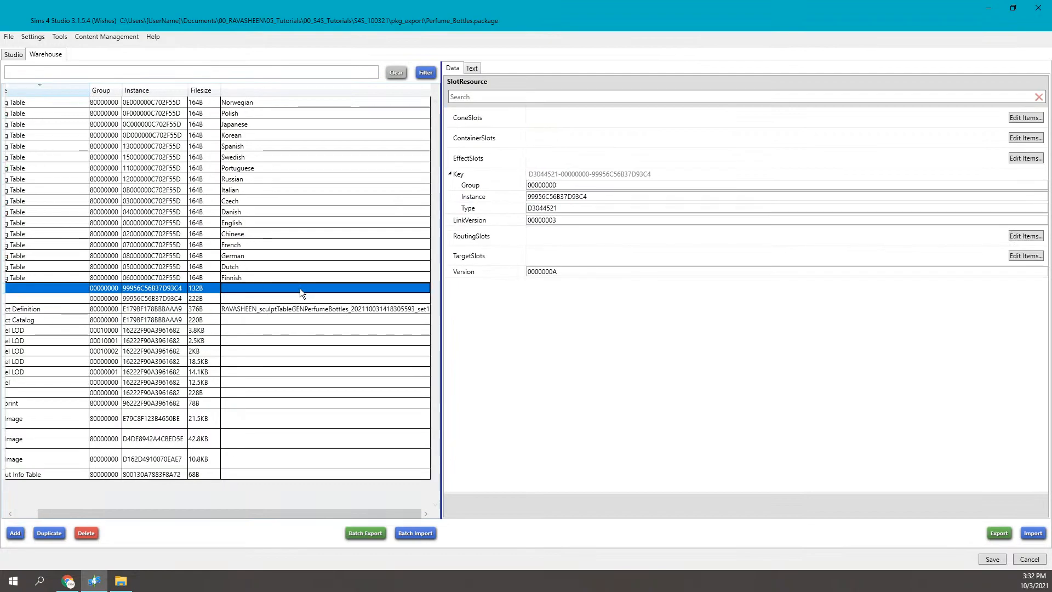
{"action": "left_click", "coordinate": [1026, 138]}
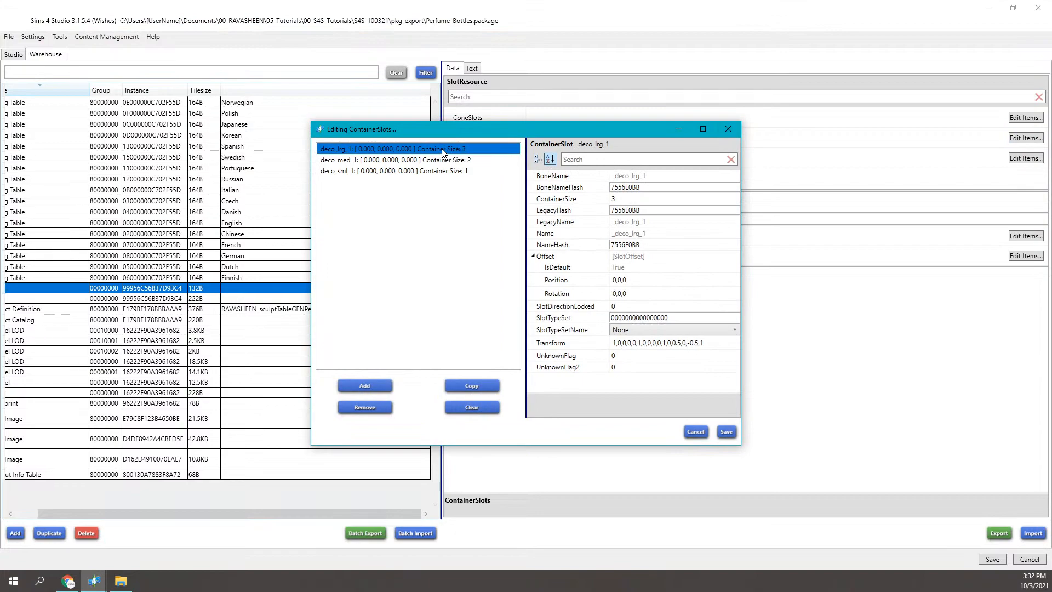
{"action": "left_click", "coordinate": [460, 161]}
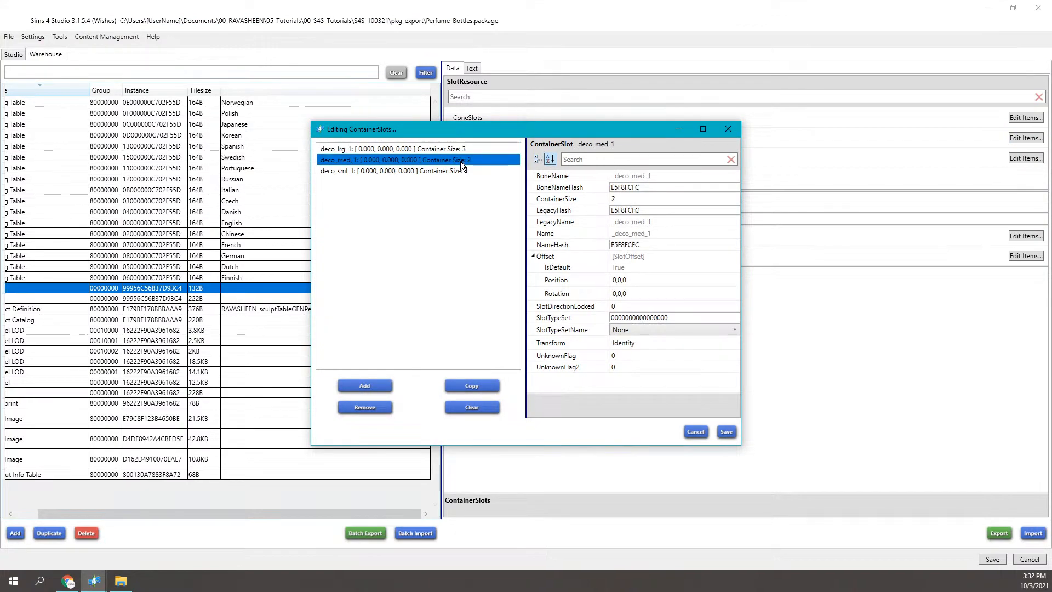
{"action": "left_click", "coordinate": [461, 170]}
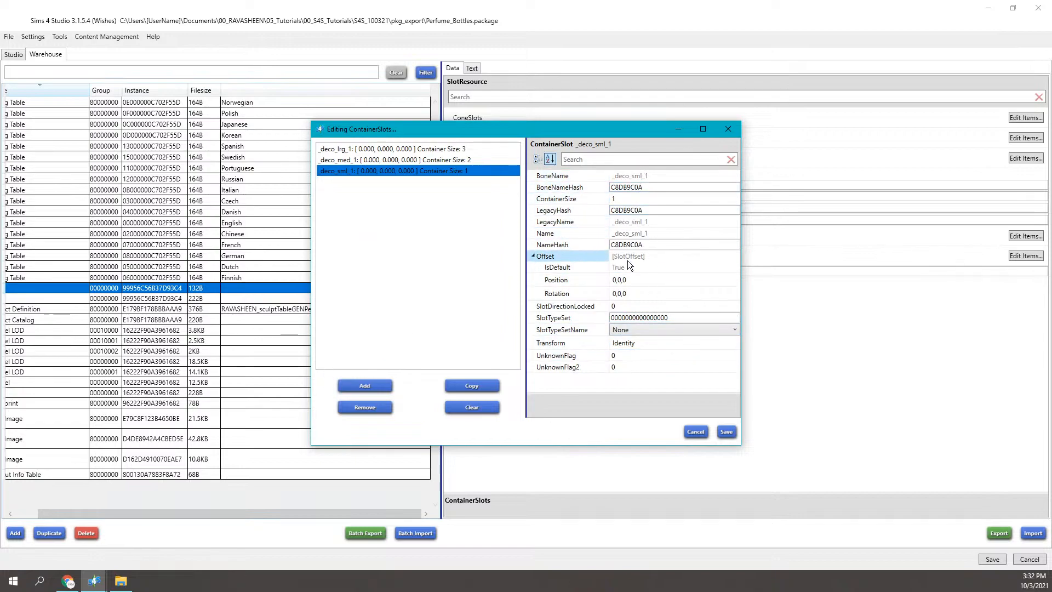
{"action": "left_click", "coordinate": [474, 160]}
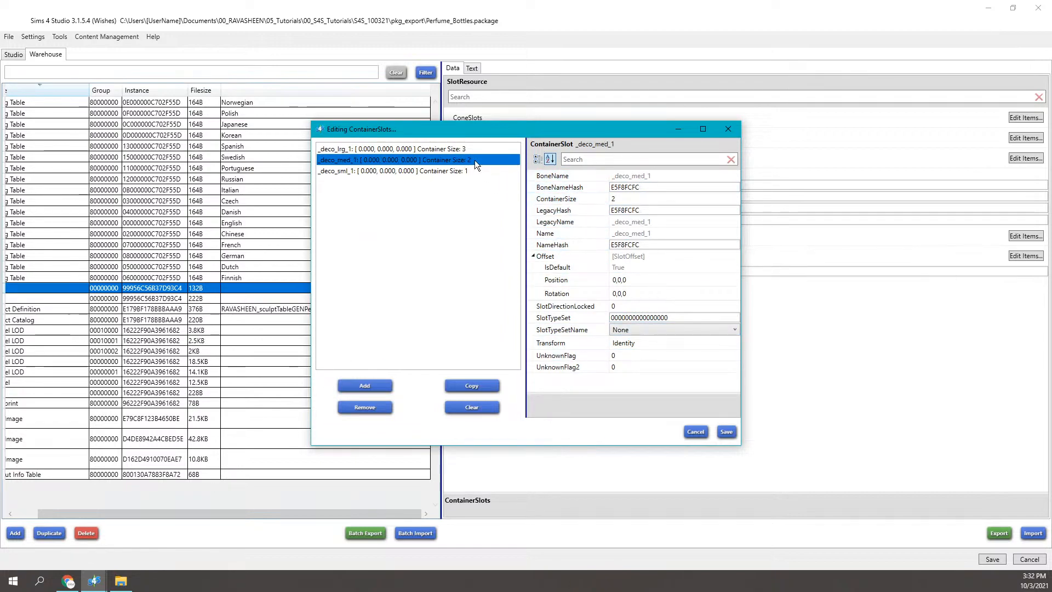
{"action": "left_click", "coordinate": [665, 318]}
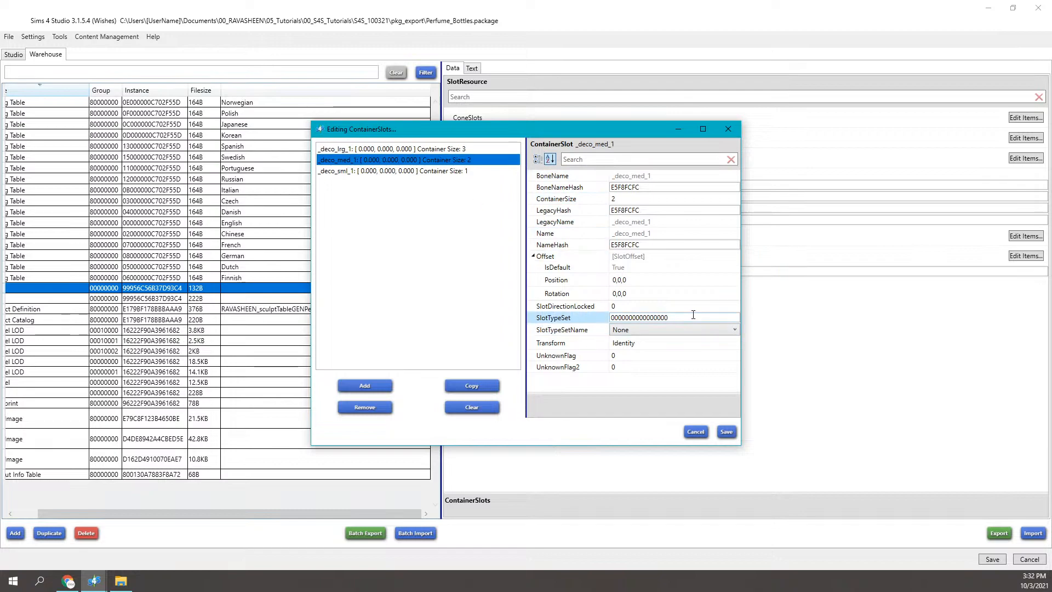
{"action": "left_click_drag", "start_coordinate": [665, 318], "coordinate": [592, 310]}
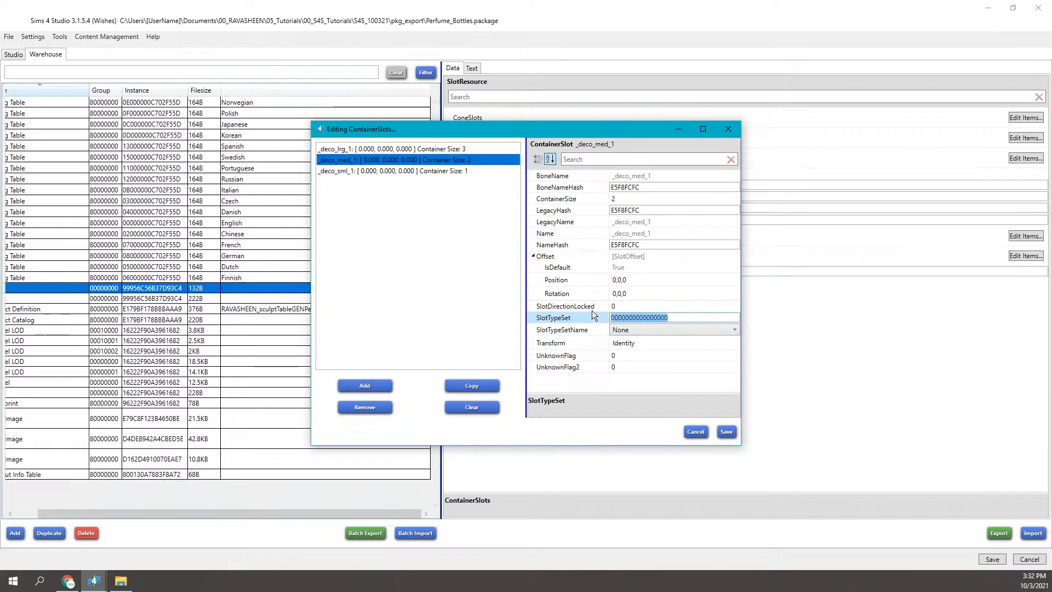
{"action": "left_click", "coordinate": [728, 129]}
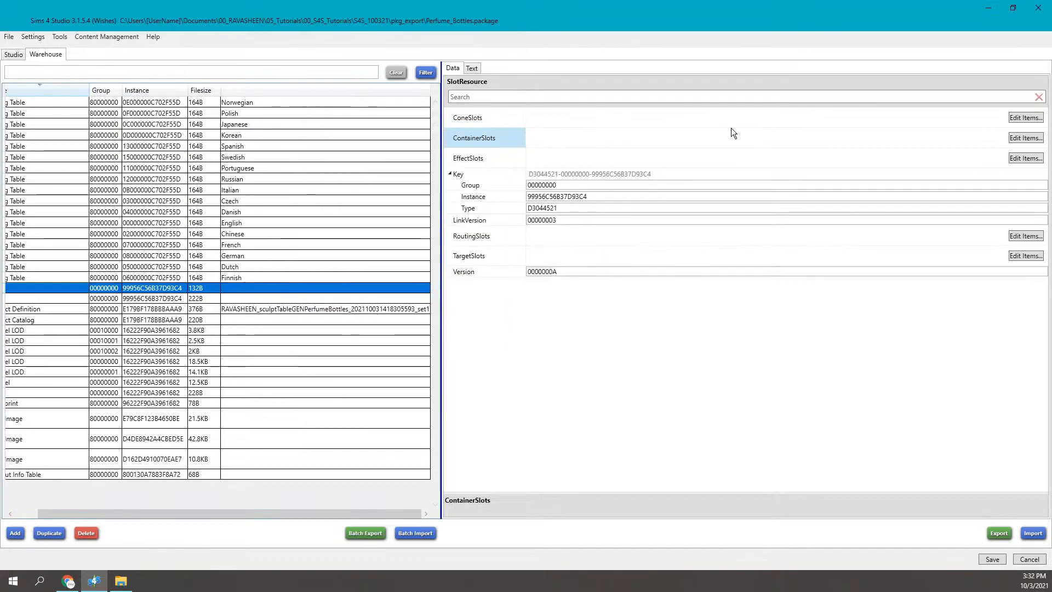
- Inspect the _FX_ entry in the Slot resource's effect slots, leaving it unedited
{"action": "left_click", "coordinate": [1037, 158]}
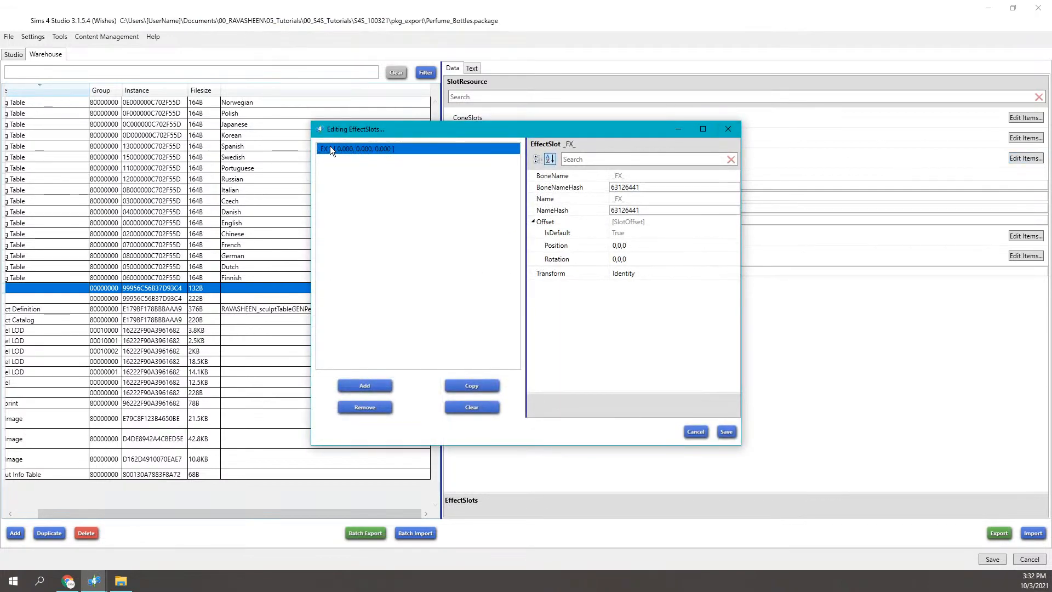
{"action": "left_click", "coordinate": [735, 124]}
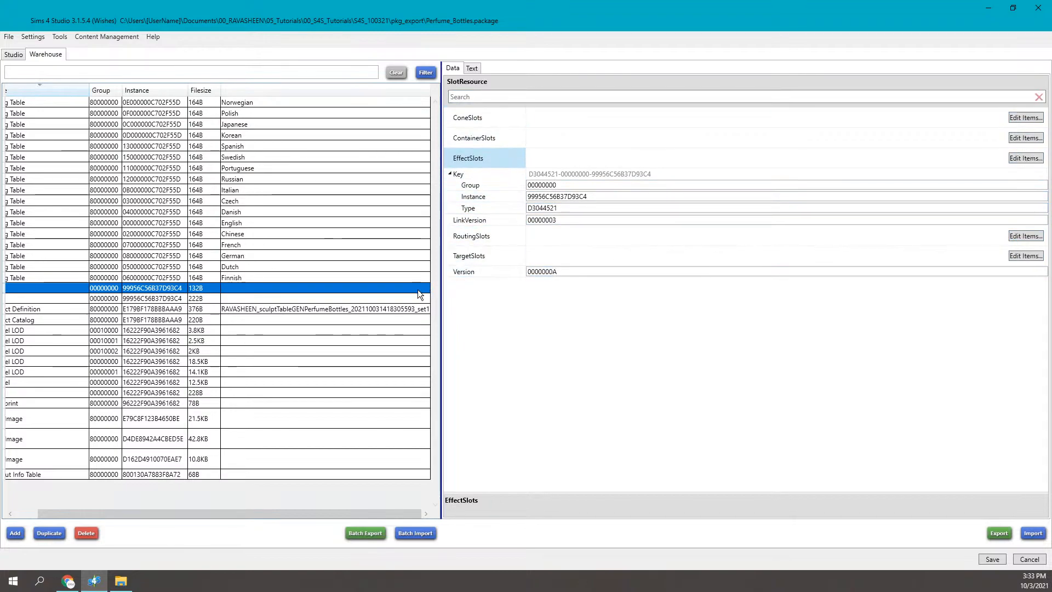
{"action": "left_click_drag", "start_coordinate": [277, 514], "coordinate": [200, 502]}
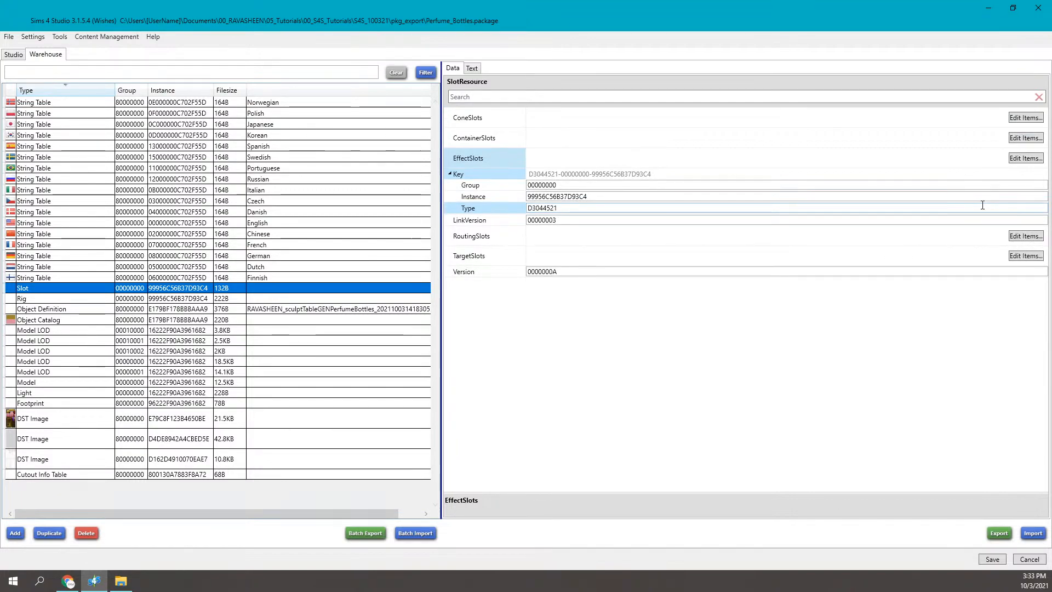
- Open Granny_Chair_Transparency.package from the Examples folder inside S4S_100321 using File Explorer
{"action": "left_click", "coordinate": [121, 581]}
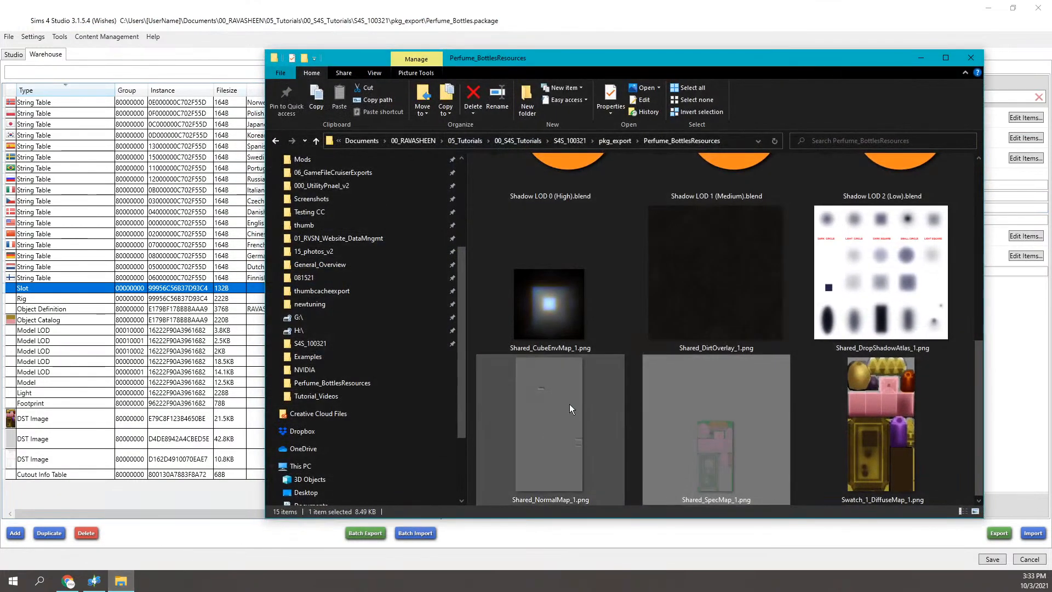
{"action": "left_click", "coordinate": [618, 141]}
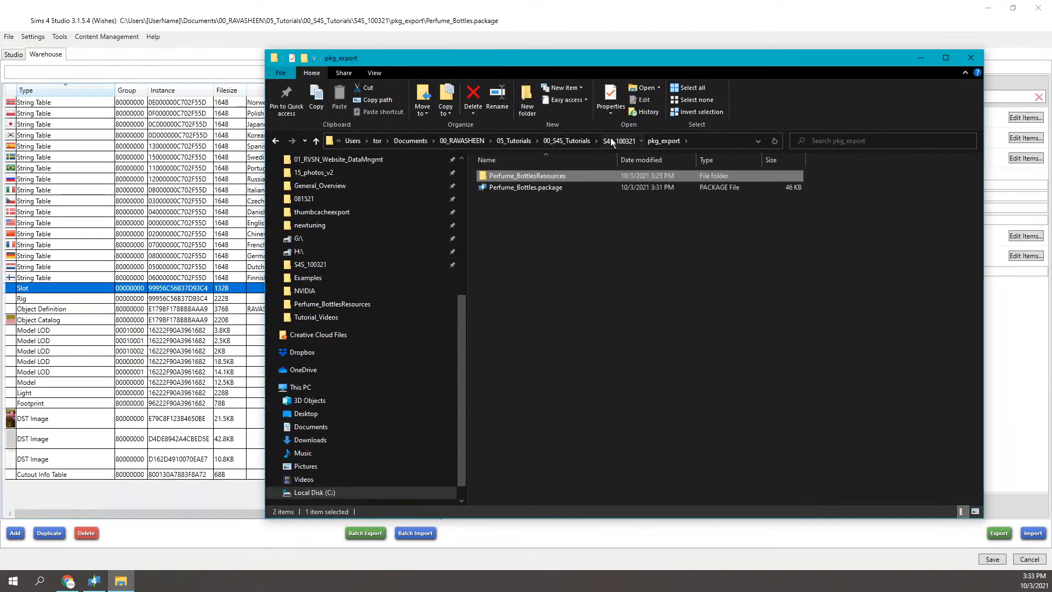
{"action": "left_click", "coordinate": [612, 141]}
{"action": "double_click", "coordinate": [528, 188]}
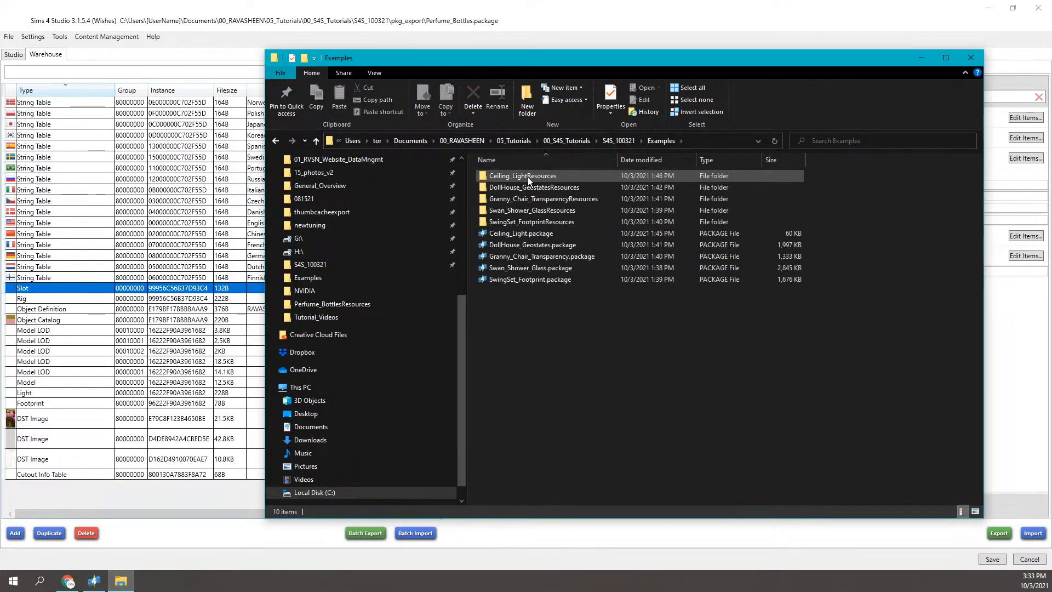
{"action": "left_click", "coordinate": [512, 257]}
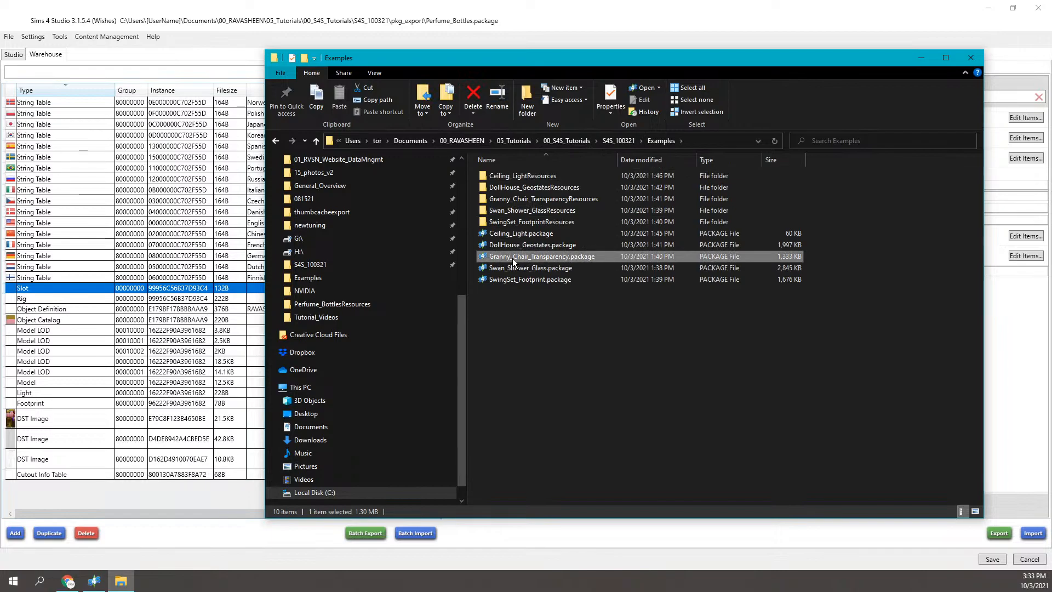
{"action": "double_click", "coordinate": [512, 257]}
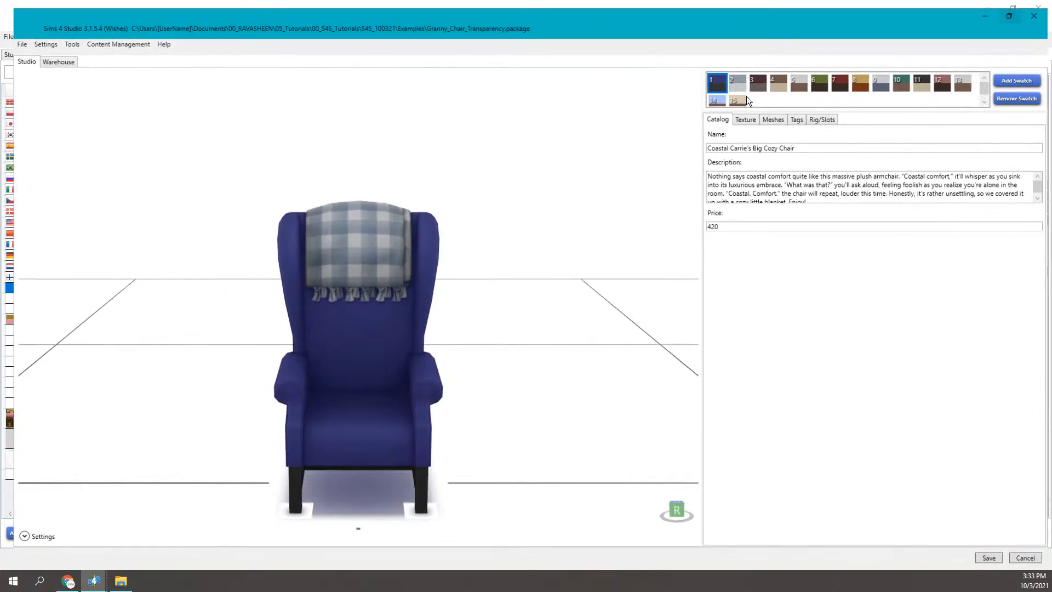
- Display the chair's rig bones and inspect the child and toddler target markers on the seat in the 3D preview
{"action": "left_click", "coordinate": [822, 114]}
{"action": "left_click_drag", "start_coordinate": [593, 272], "coordinate": [444, 413]}
{"action": "left_click", "coordinate": [384, 415]}
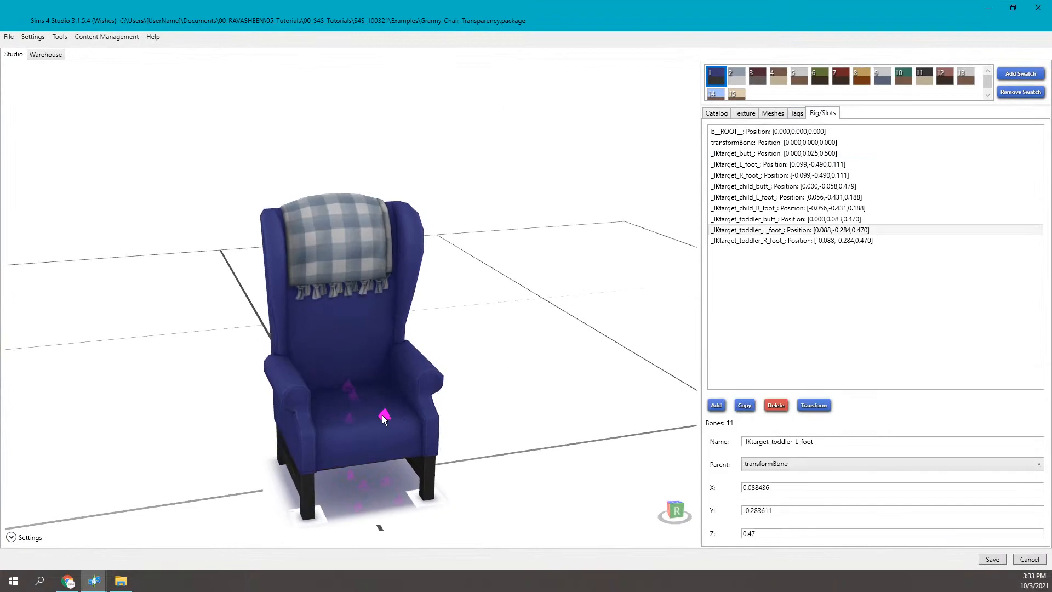
{"action": "left_click", "coordinate": [351, 418]}
{"action": "left_click", "coordinate": [353, 399]}
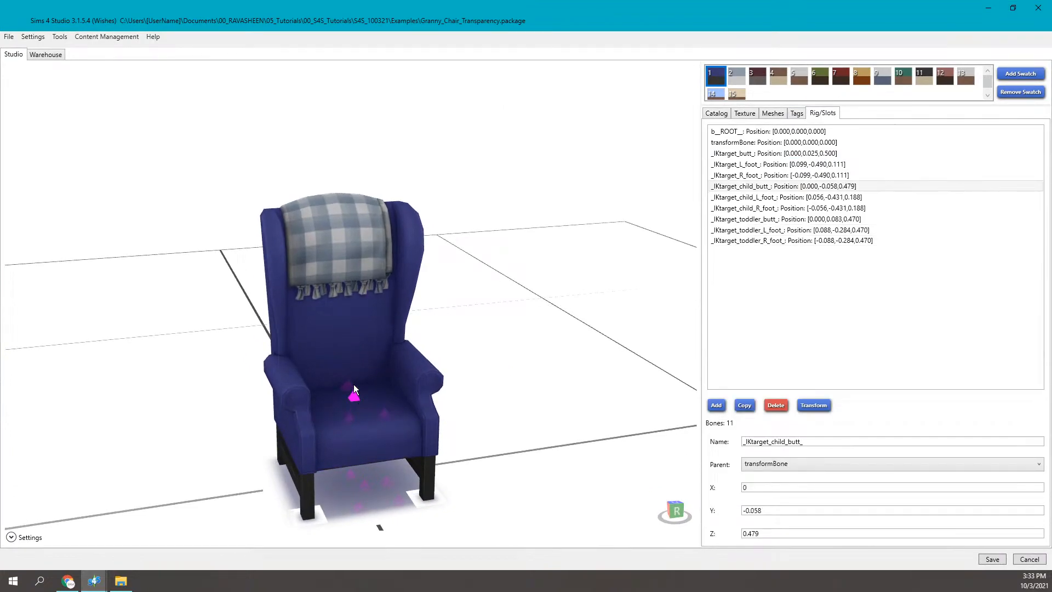
{"action": "left_click", "coordinate": [346, 387]}
{"action": "left_click", "coordinate": [344, 389]}
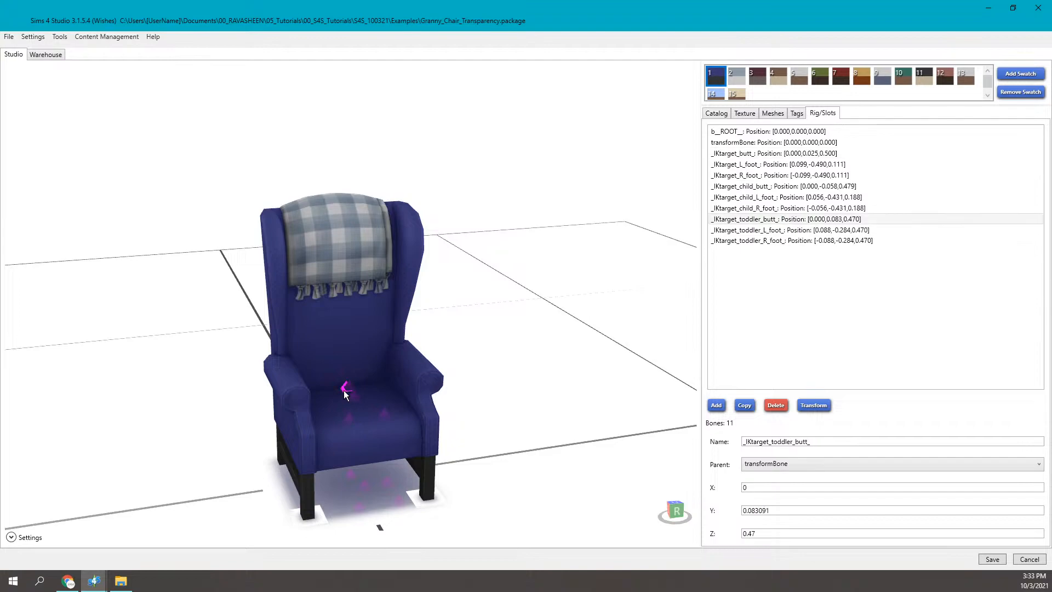
- Go through the chair's listed adult, child and toddler IK target bones, checking where each one sits on the model
{"action": "left_click", "coordinate": [768, 155]}
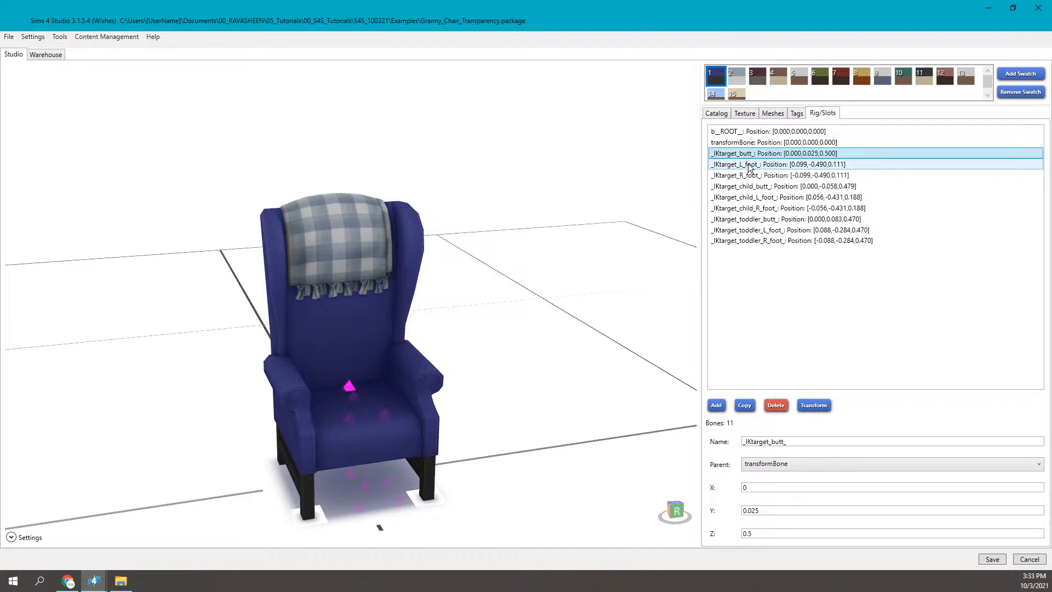
{"action": "left_click", "coordinate": [756, 185]}
{"action": "left_click", "coordinate": [756, 198]}
{"action": "left_click", "coordinate": [755, 209]}
{"action": "left_click", "coordinate": [755, 219]}
{"action": "left_click", "coordinate": [756, 230]}
{"action": "left_click", "coordinate": [757, 242]}
{"action": "left_click", "coordinate": [758, 230]}
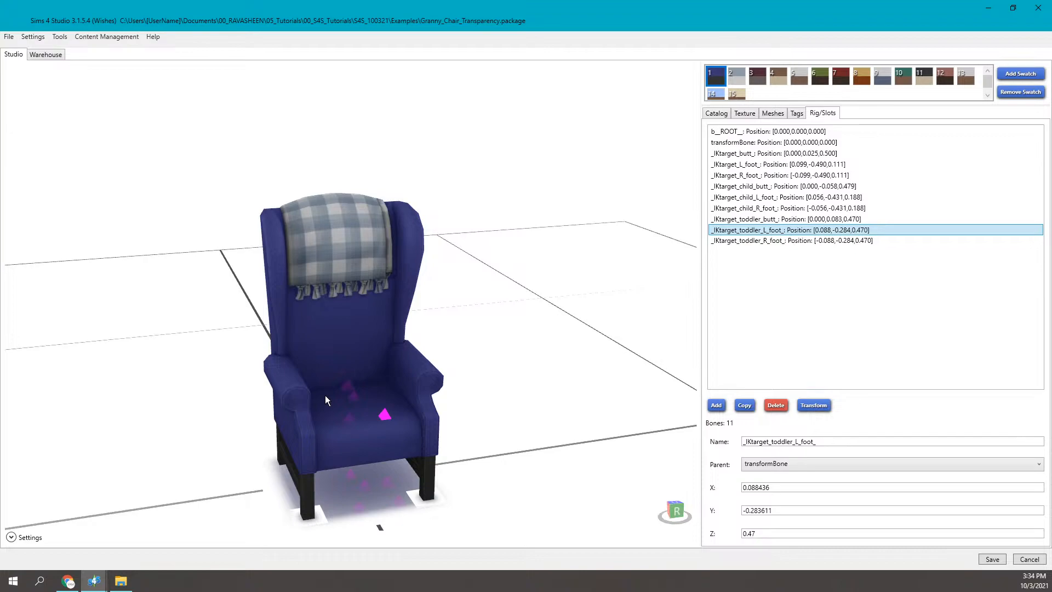
- Select the _IKtarget_butt_ bone and examine its placement on the chair seat from several angles
{"action": "left_click", "coordinate": [351, 385]}
{"action": "left_click", "coordinate": [351, 388]}
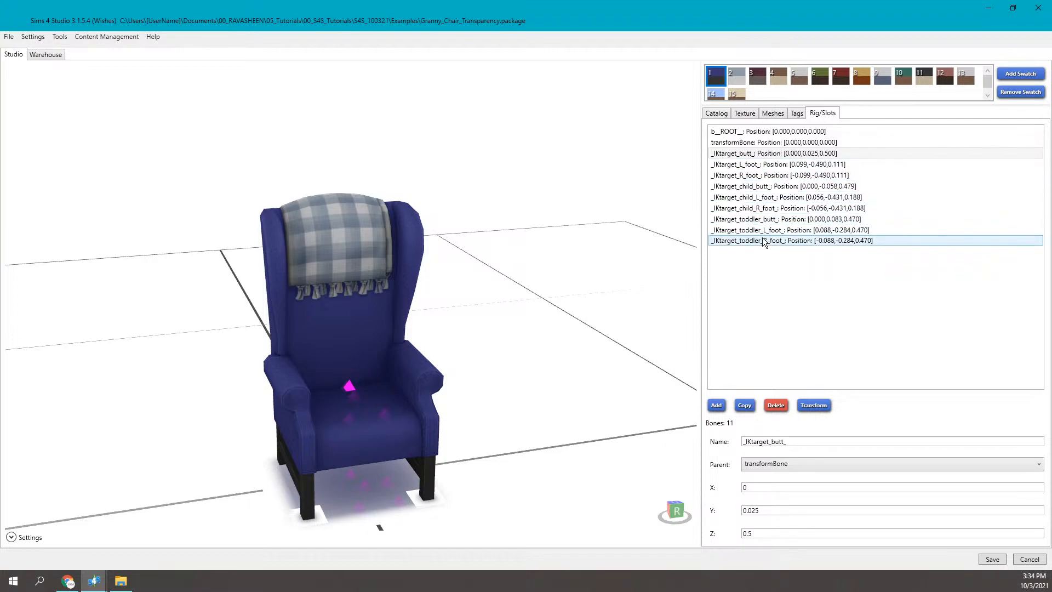
{"action": "left_click_drag", "start_coordinate": [764, 230], "coordinate": [765, 242]}
{"action": "left_click", "coordinate": [769, 154]}
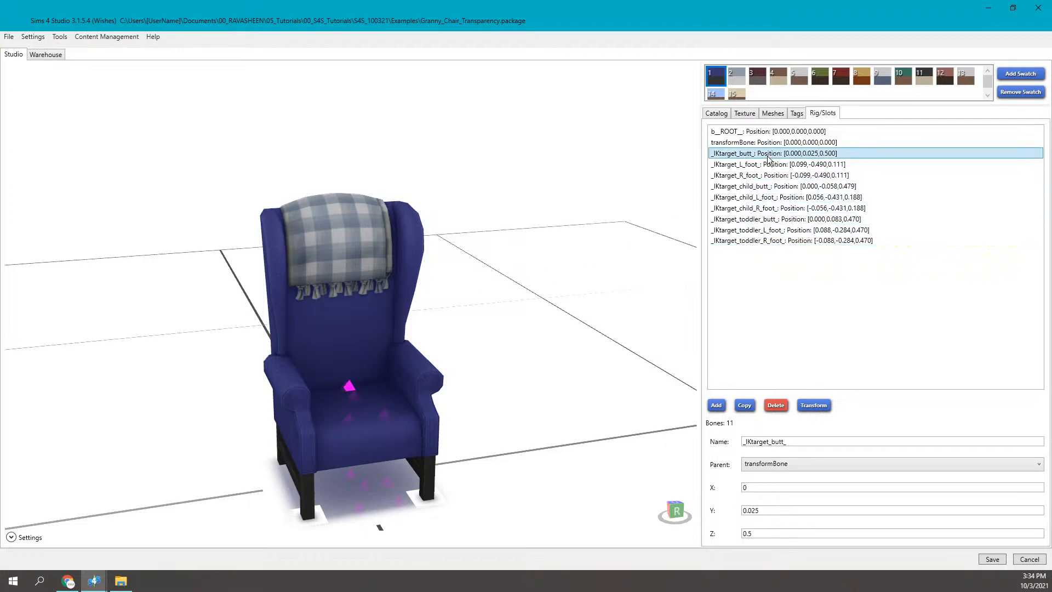
{"action": "left_click_drag", "start_coordinate": [314, 427], "coordinate": [371, 393]}
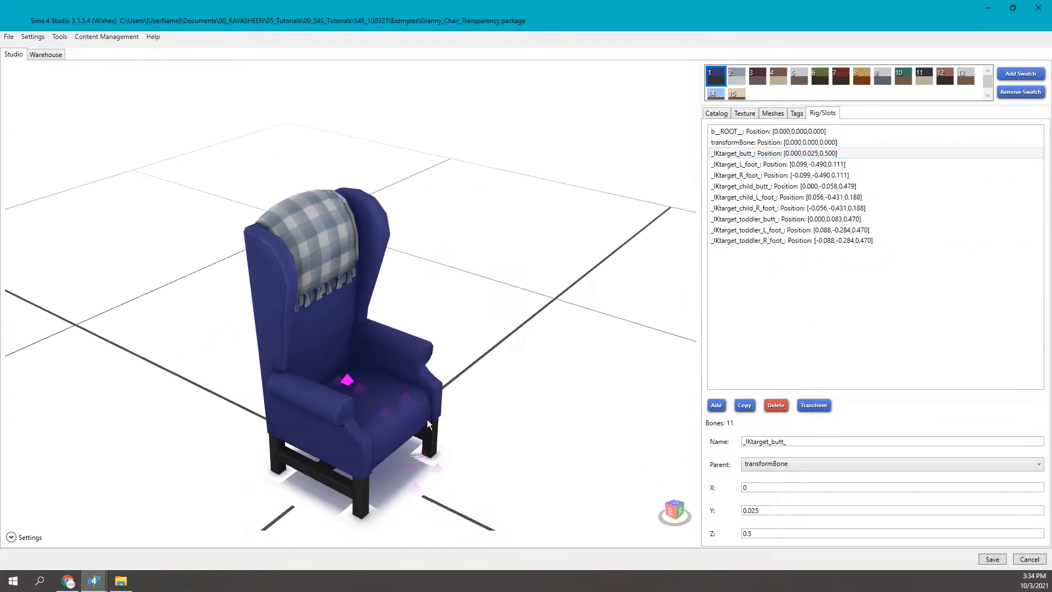
{"action": "left_click_drag", "start_coordinate": [413, 402], "coordinate": [477, 438]}
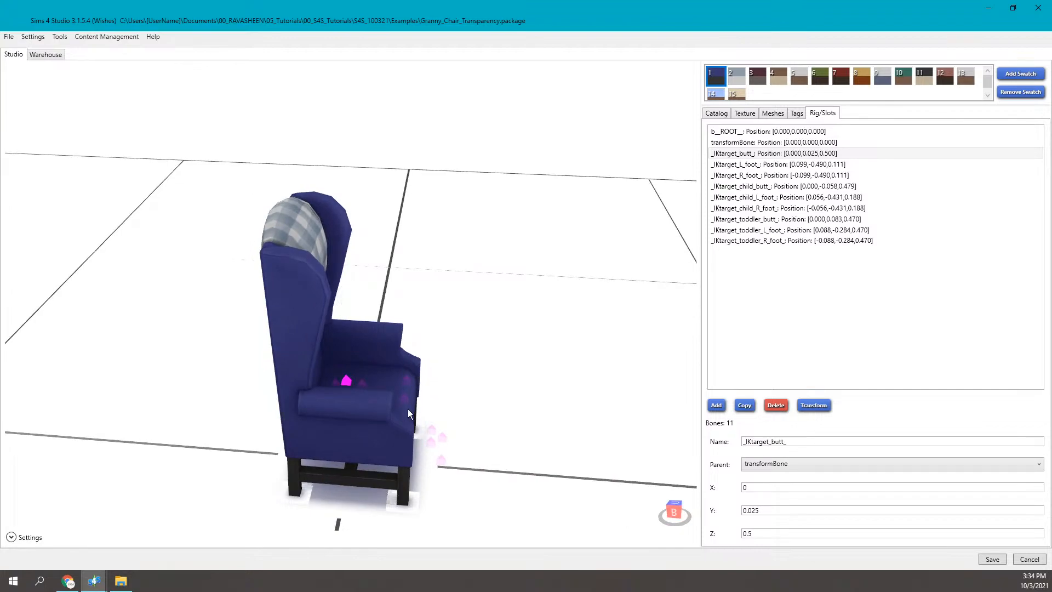
{"action": "left_click_drag", "start_coordinate": [414, 383], "coordinate": [249, 428]}
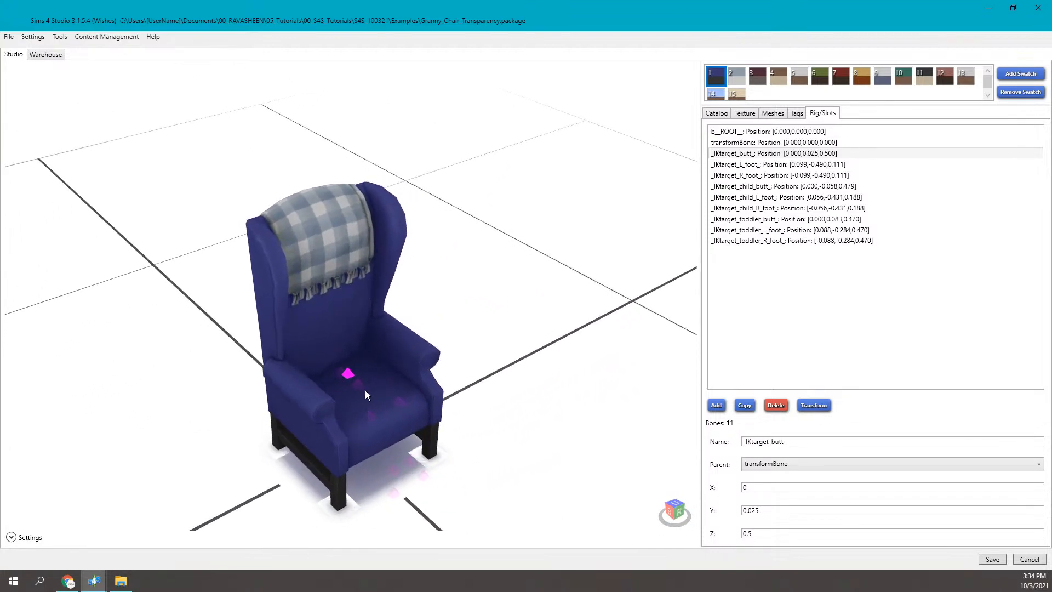
{"action": "left_click_drag", "start_coordinate": [445, 383], "coordinate": [427, 375]}
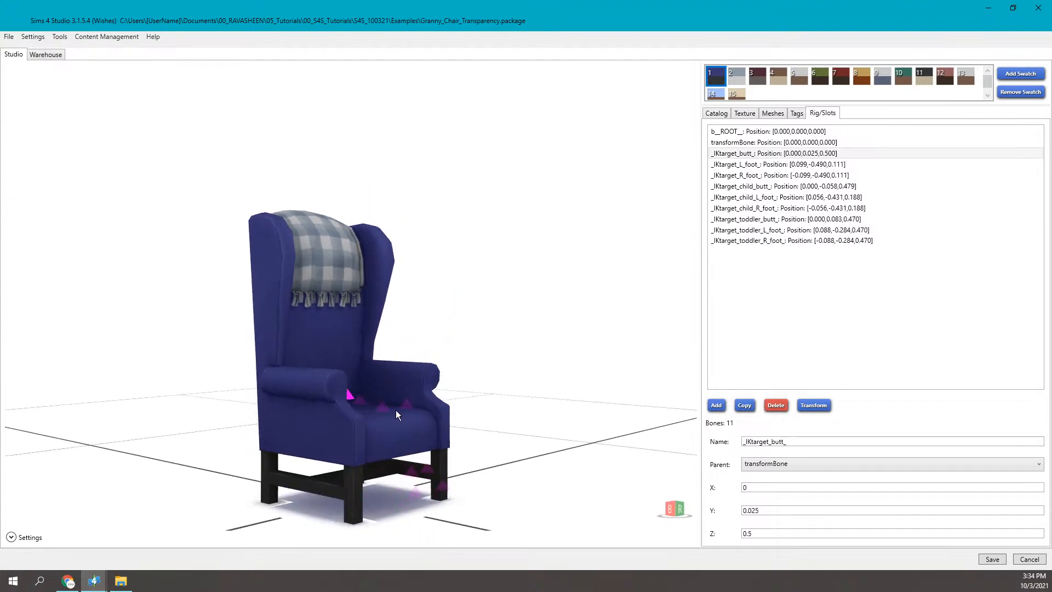
- Examine the chair's seat and foot target markers from the front and side in the 3D preview
{"action": "scroll", "coordinate": [388, 411], "scroll_direction": "up", "scroll_amount": 5}
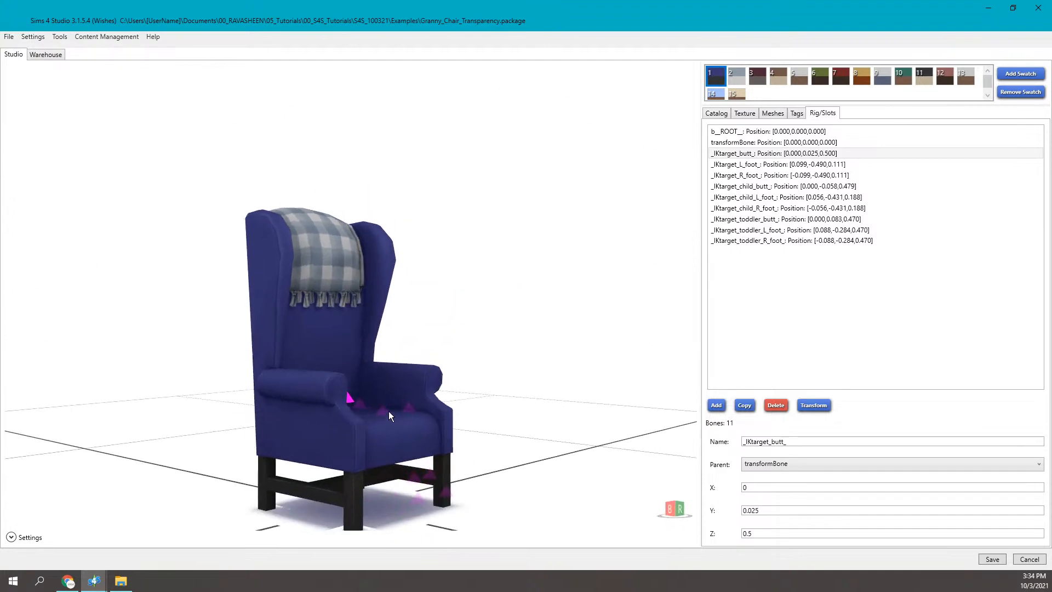
{"action": "left_click_drag", "start_coordinate": [430, 437], "coordinate": [482, 413]}
{"action": "scroll", "coordinate": [481, 413], "scroll_direction": "down", "scroll_amount": 5}
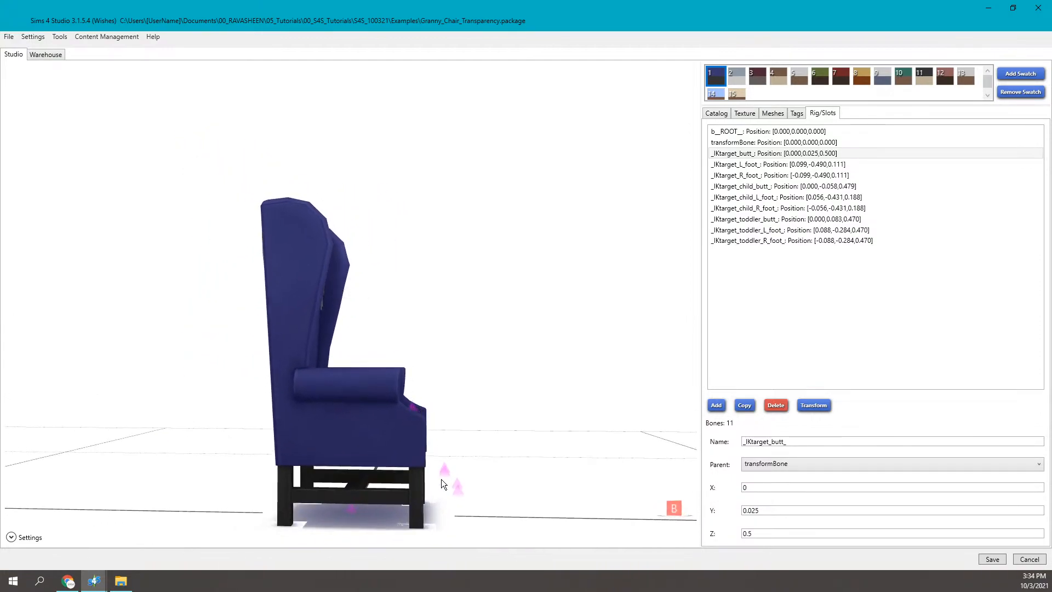
{"action": "left_click_drag", "start_coordinate": [468, 426], "coordinate": [372, 435]}
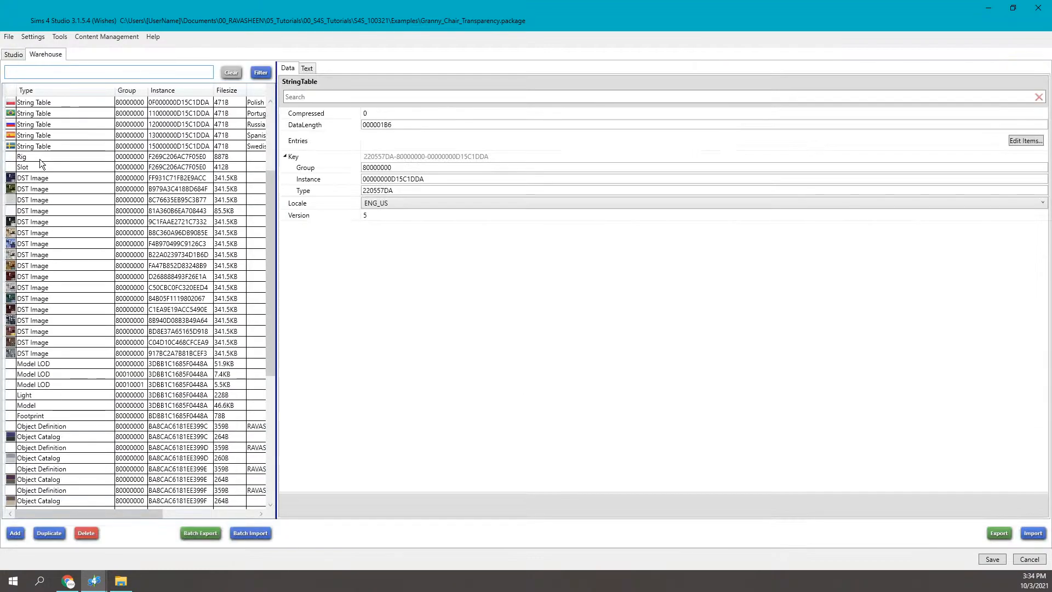
- Review the adult and child IK targets in the TargetSlots list of the chair's Slot resource, leaving them unedited
{"action": "left_click", "coordinate": [39, 166]}
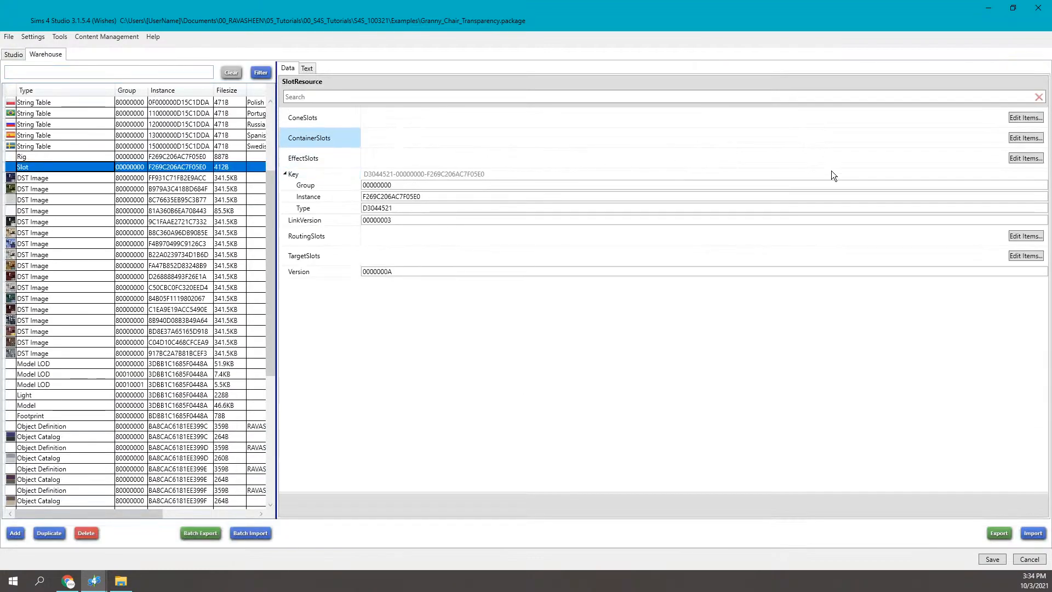
{"action": "left_click", "coordinate": [1027, 256]}
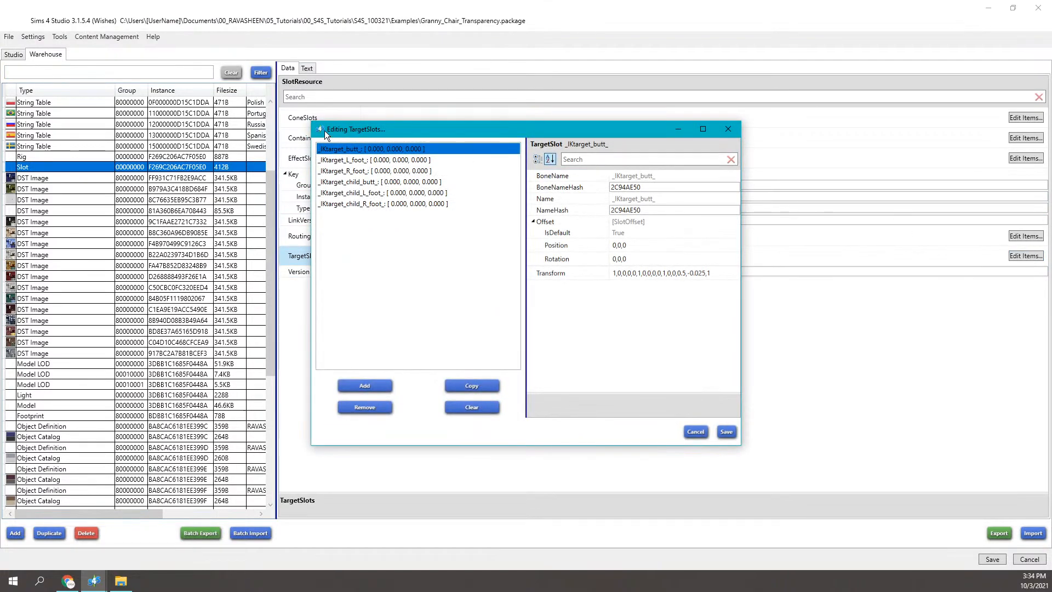
{"action": "left_click", "coordinate": [357, 160]}
{"action": "left_click", "coordinate": [357, 171]}
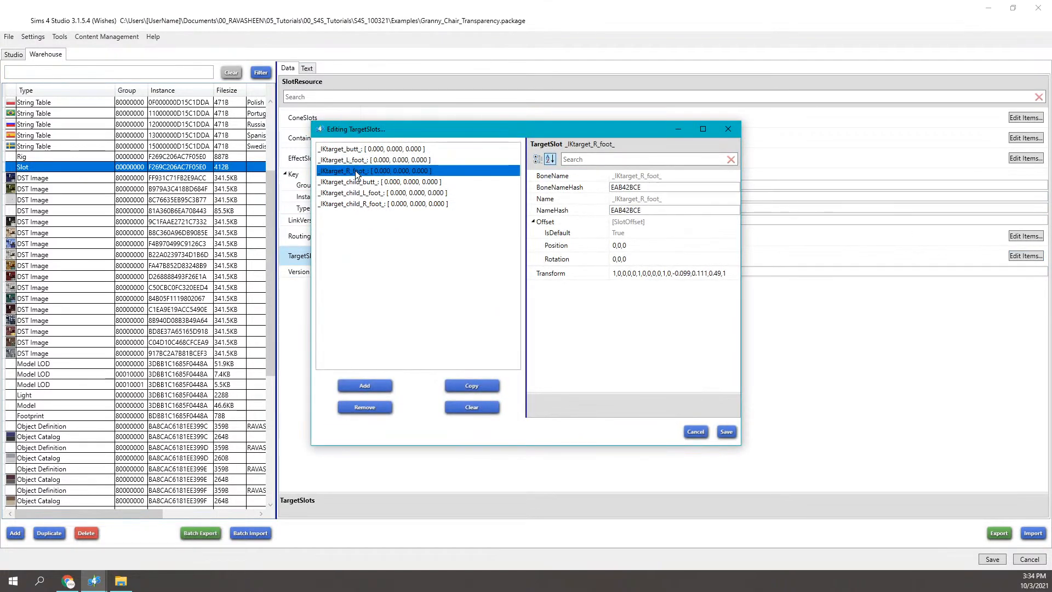
{"action": "left_click", "coordinate": [356, 149]}
{"action": "left_click", "coordinate": [377, 205]}
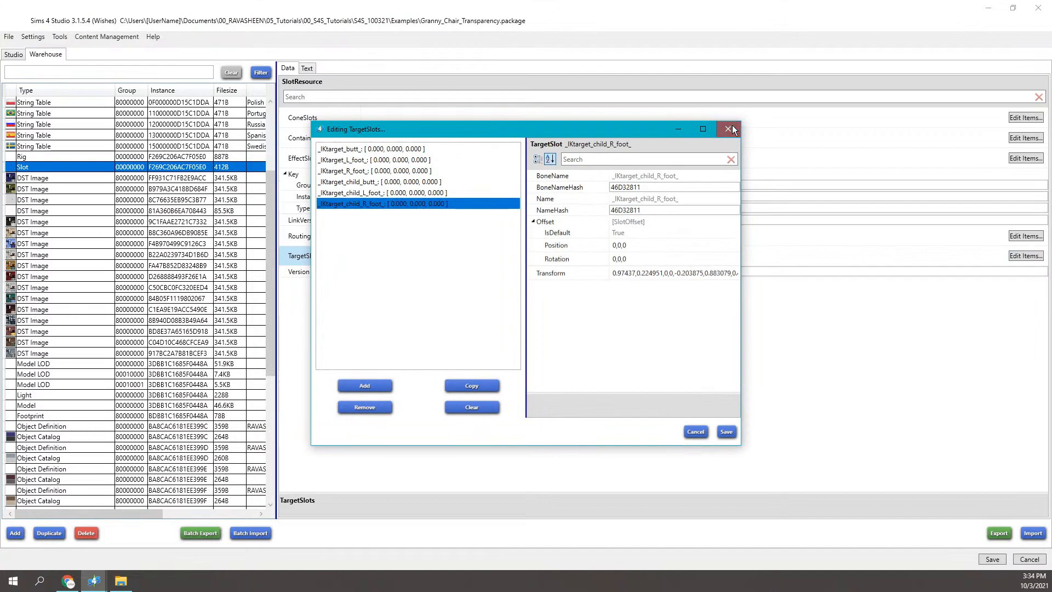
{"action": "left_click", "coordinate": [727, 129]}
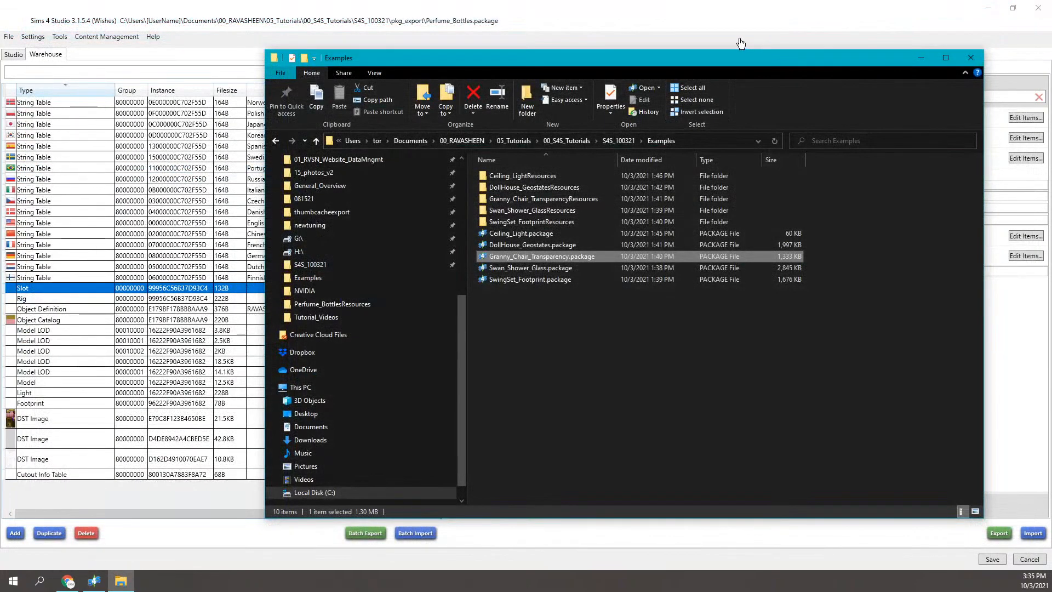
- Return to Perfume_Bottles.package and preview the Model LOD resource in group 00010000
{"action": "left_click", "coordinate": [611, 6]}
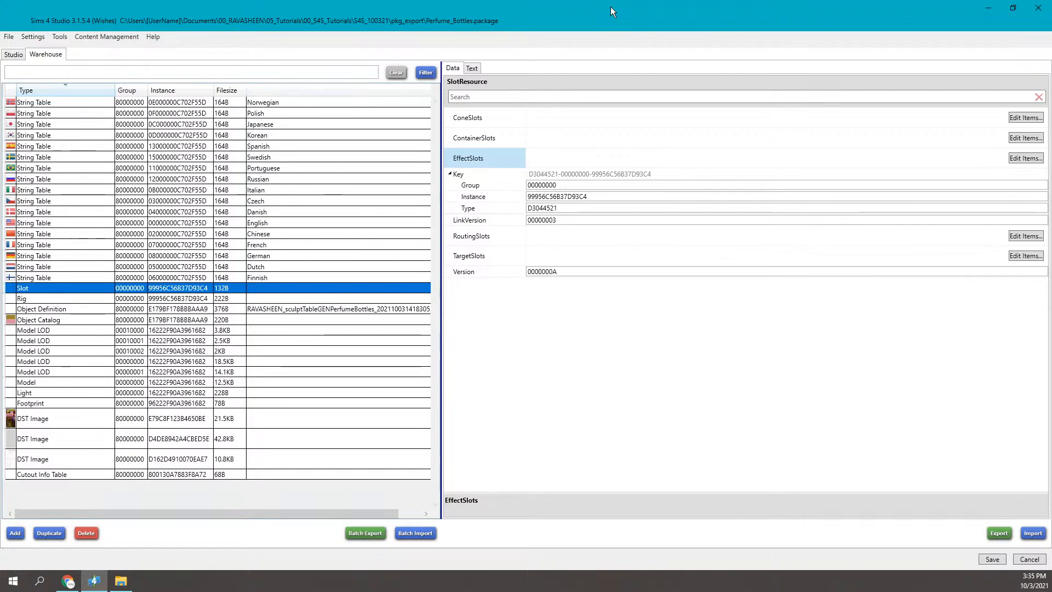
{"action": "left_click", "coordinate": [91, 323]}
{"action": "left_click", "coordinate": [91, 330]}
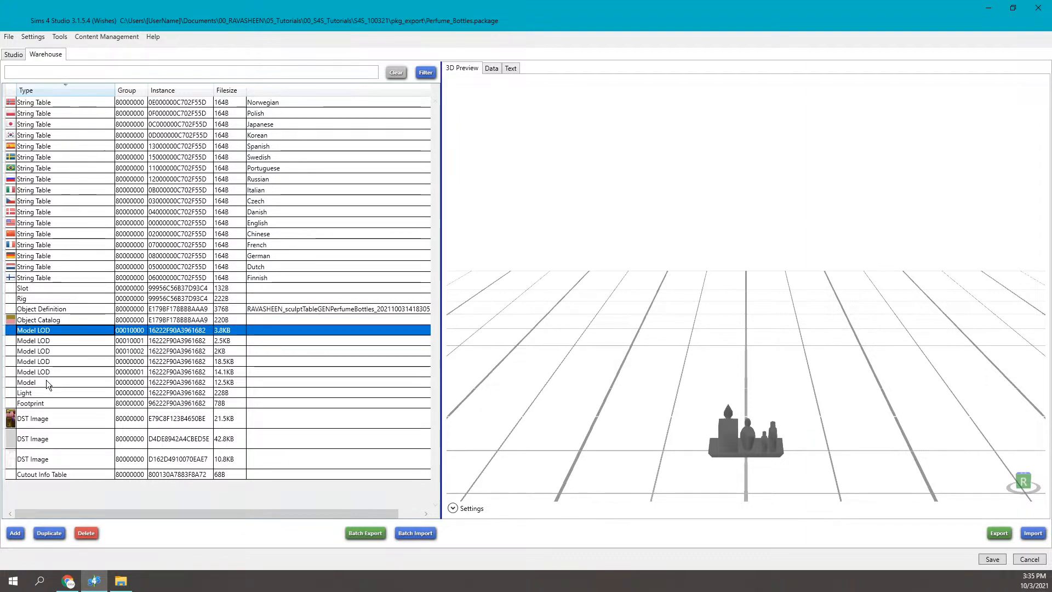
- Review the perfume bottles' available mesh LOD and shadow LOD levels in the Studio view
{"action": "left_click", "coordinate": [13, 54]}
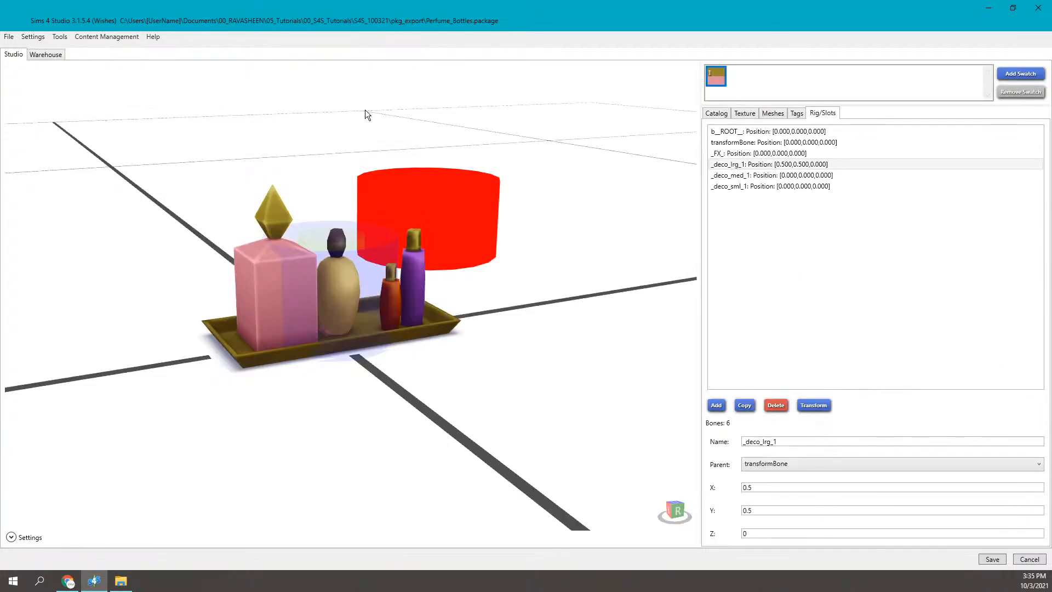
{"action": "left_click", "coordinate": [783, 116]}
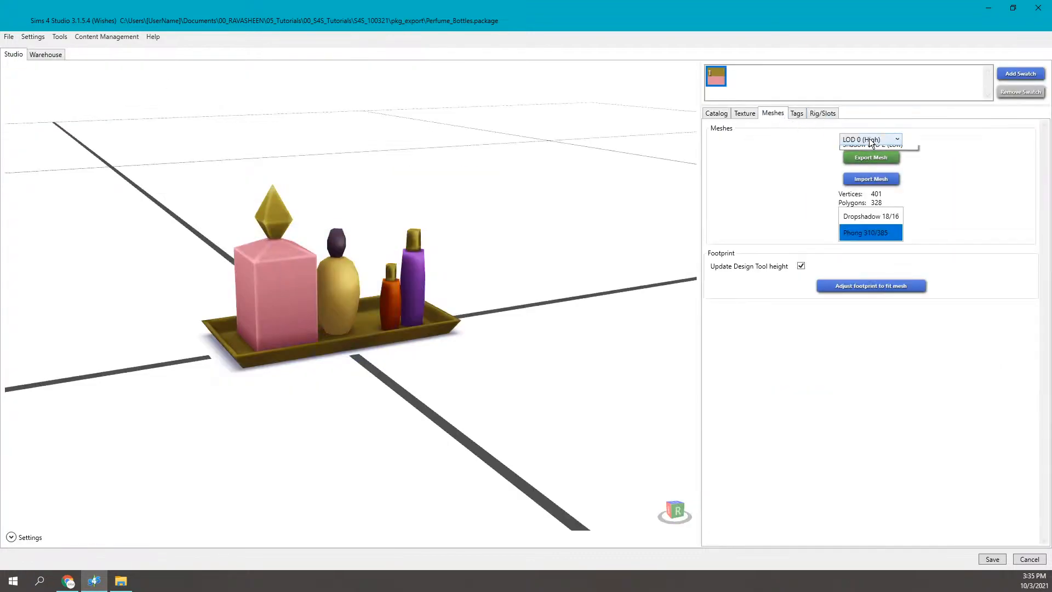
{"action": "left_click", "coordinate": [870, 141]}
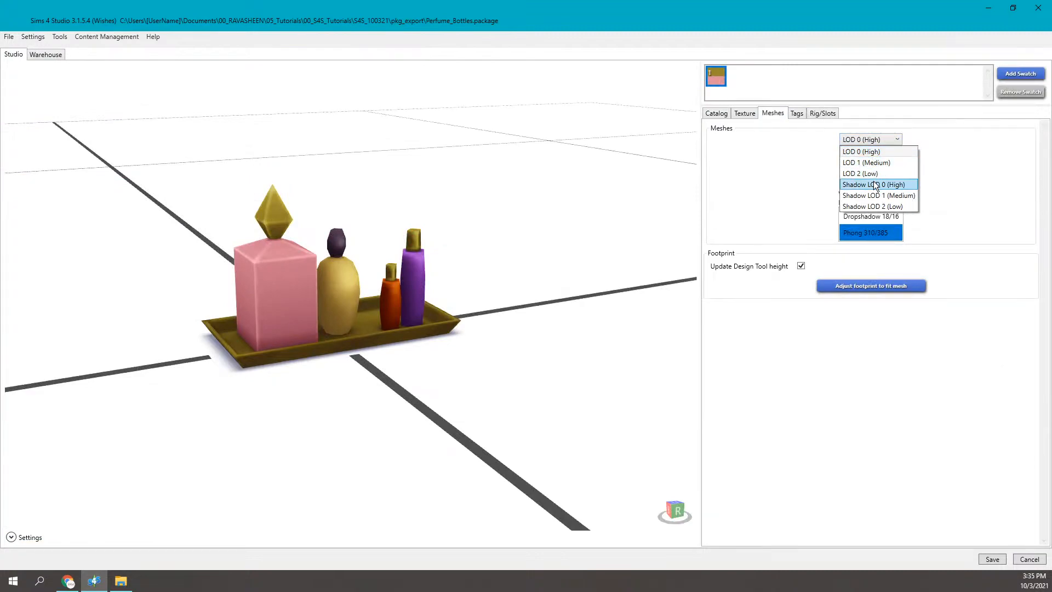
{"action": "left_click", "coordinate": [56, 53]}
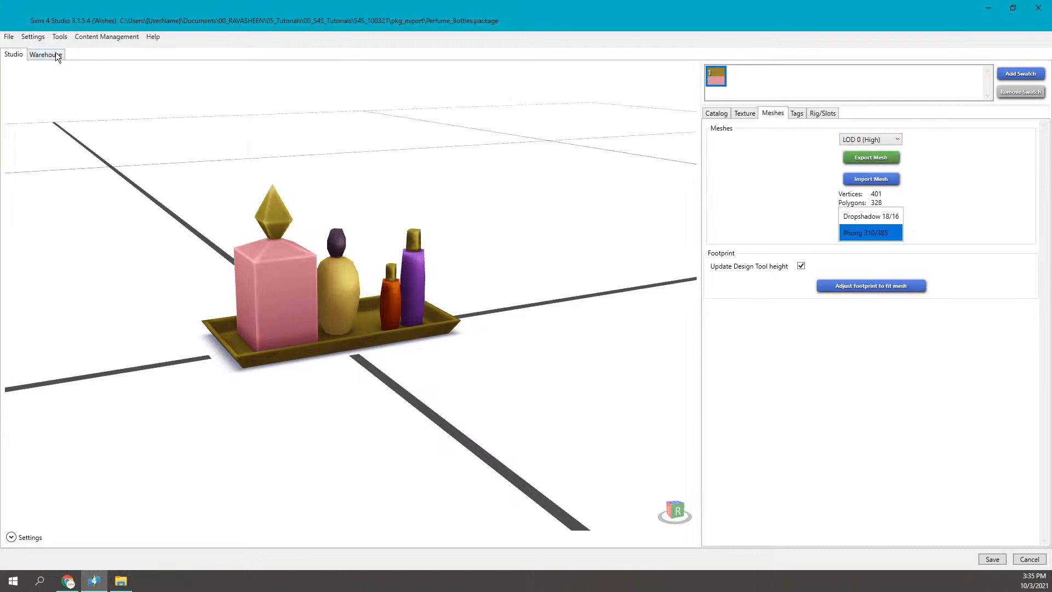
- Highlight all the Model LOD entries together with the Model entry in the warehouse and widen the Group column
{"action": "left_click", "coordinate": [44, 55]}
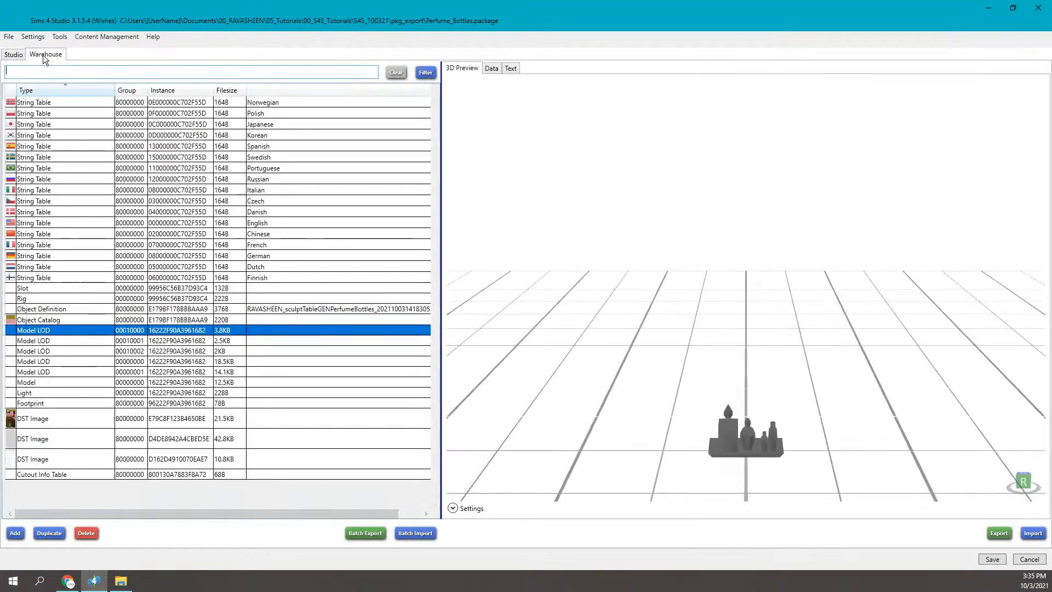
{"action": "left_click", "coordinate": [47, 382], "text": "shift"}
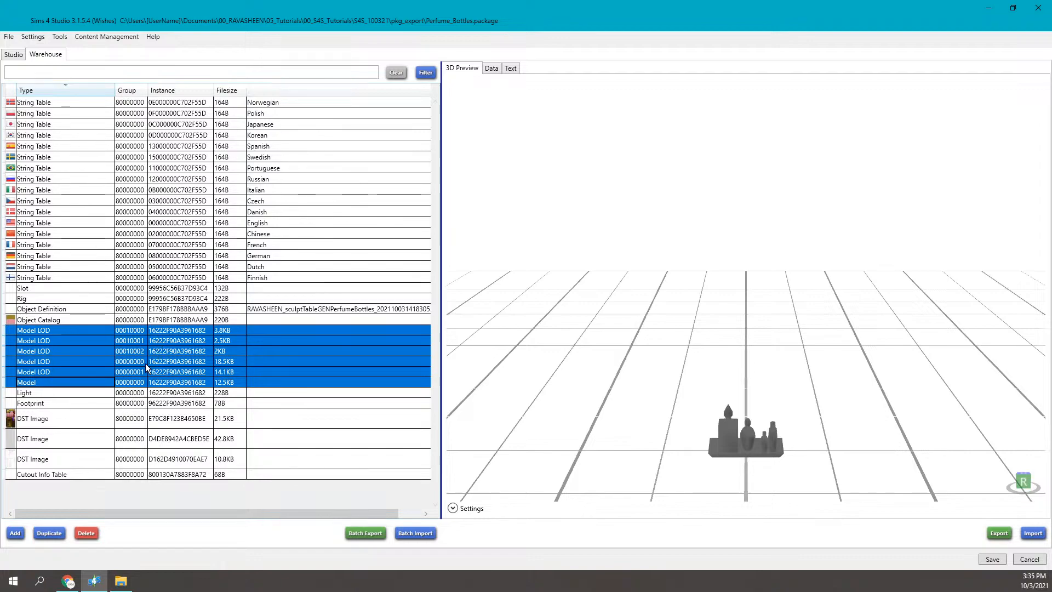
{"action": "left_click_drag", "start_coordinate": [147, 90], "coordinate": [175, 90]}
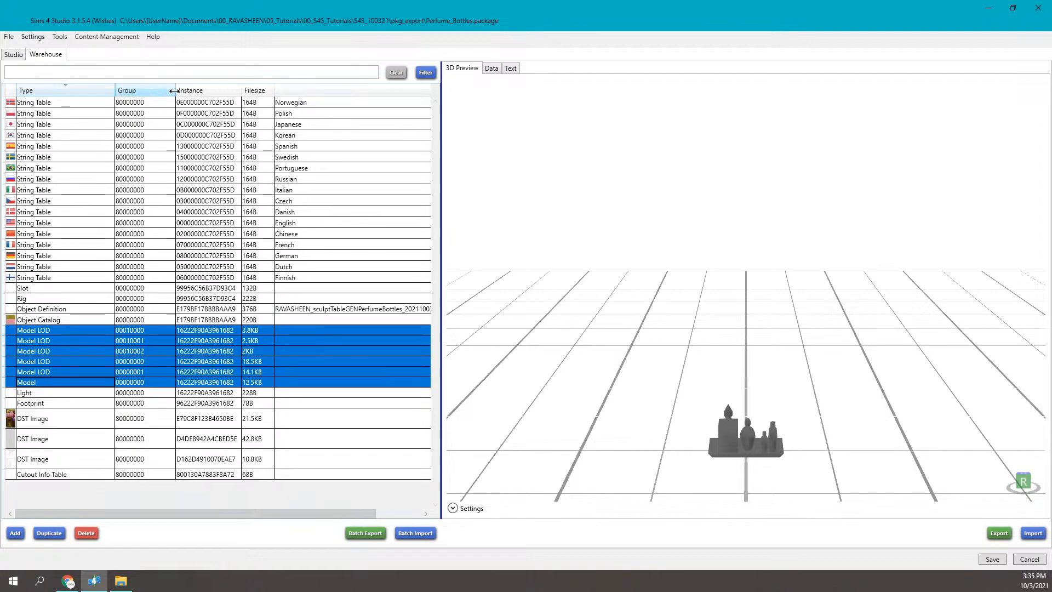
- Compare the Model LOD in group 00000000 with the shadow LODs, and highlight groups 00010000 to 00010002 together
{"action": "left_click", "coordinate": [127, 361]}
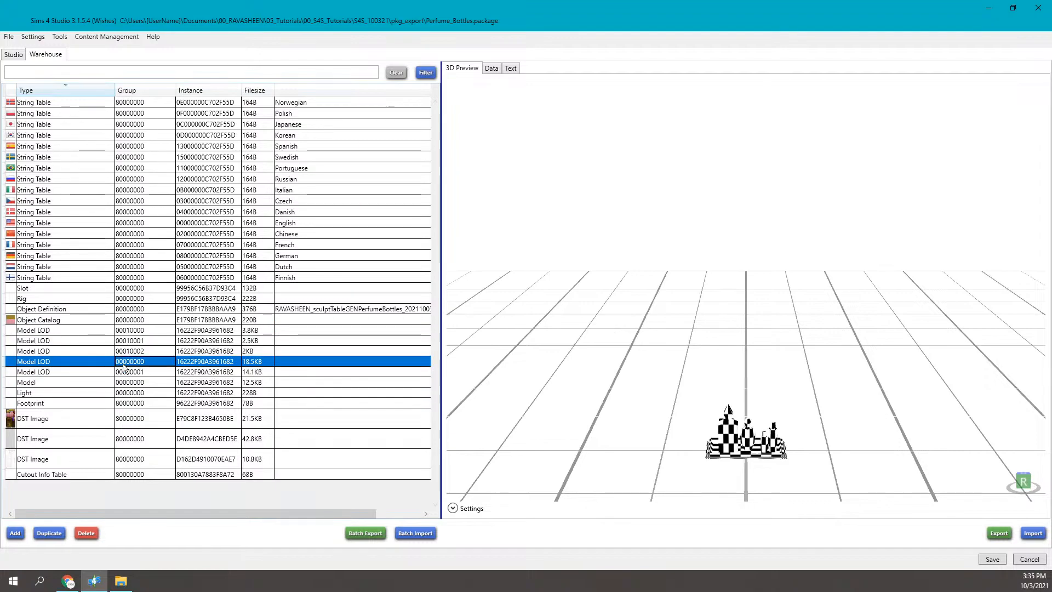
{"action": "left_click", "coordinate": [106, 331]}
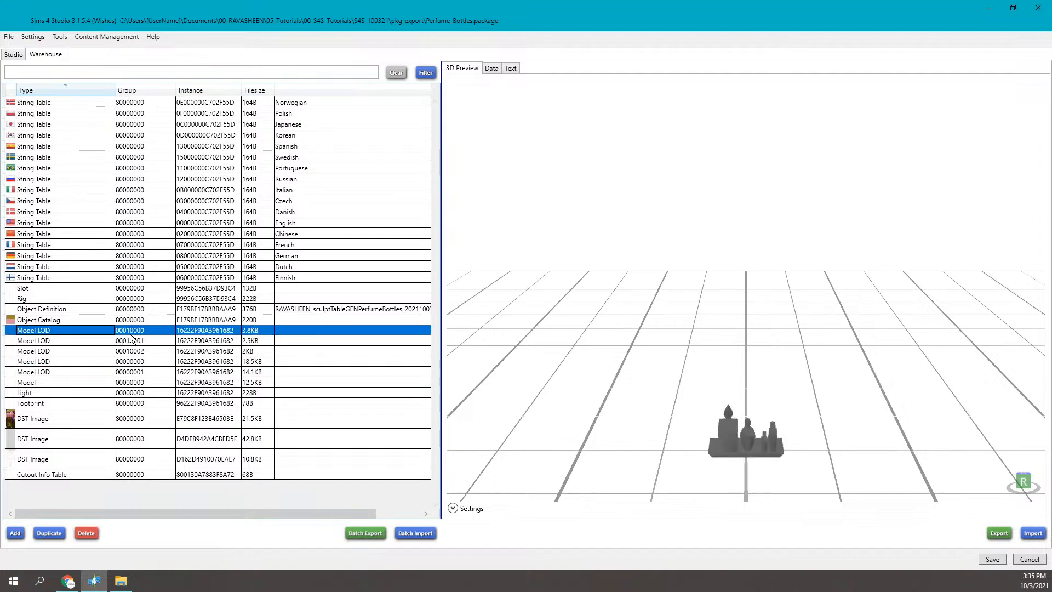
{"action": "left_click", "coordinate": [131, 340]}
{"action": "left_click", "coordinate": [132, 351]}
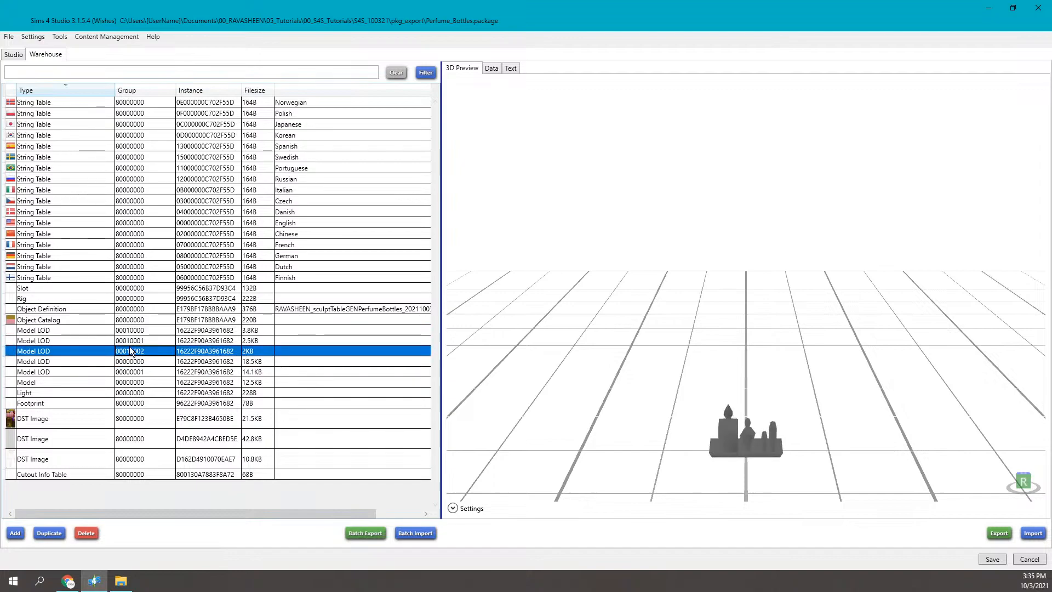
{"action": "left_click", "coordinate": [125, 331], "text": "shift"}
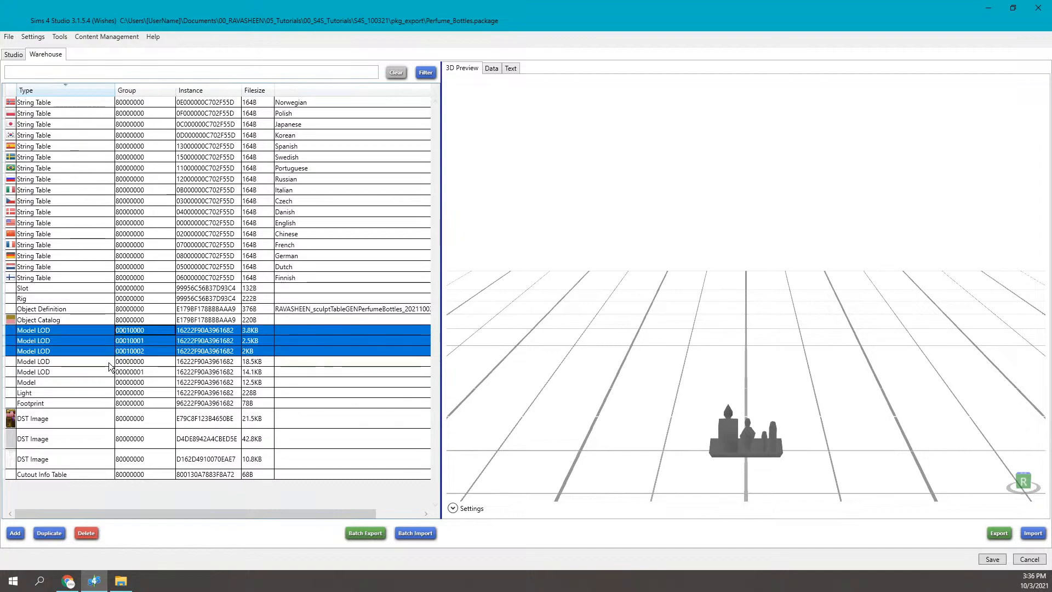
- Inspect the high-detail perfume bottle mesh of Model LOD 00000000 up close in the 3D preview
{"action": "left_click", "coordinate": [109, 362]}
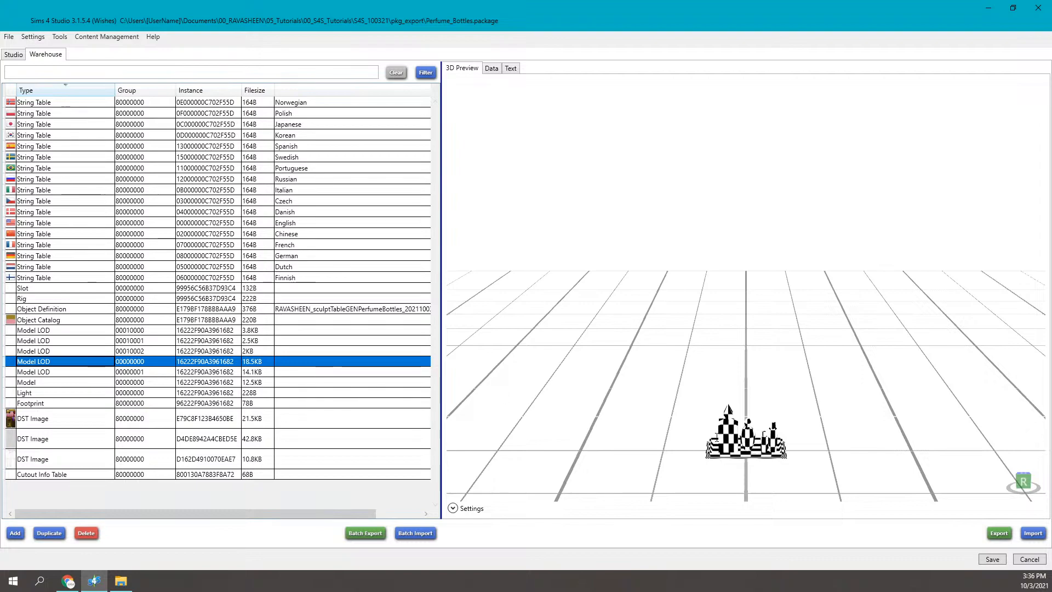
{"action": "right_click_drag", "start_coordinate": [773, 404], "coordinate": [776, 417]}
{"action": "middle_click_drag", "start_coordinate": [776, 418], "coordinate": [753, 270]}
{"action": "scroll", "coordinate": [754, 271], "scroll_direction": "up", "scroll_amount": 8}
{"action": "right_click_drag", "start_coordinate": [753, 271], "coordinate": [716, 237]}
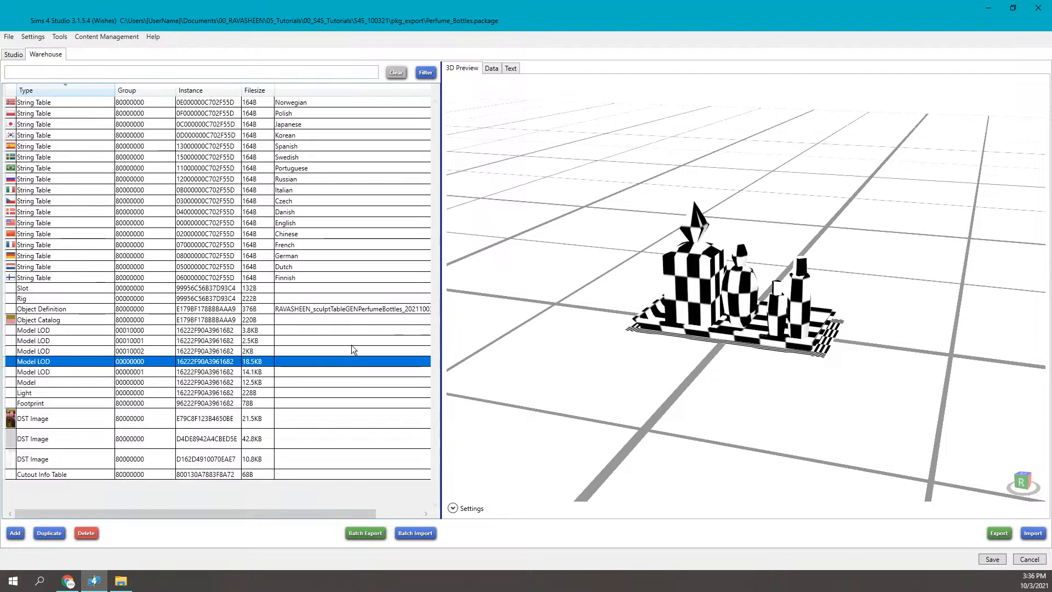
- Compare the meshes of Model LOD 00000000, Model LOD 00000001 and the Model resource in the 3D preview
{"action": "left_click", "coordinate": [114, 372]}
{"action": "left_click", "coordinate": [112, 363]}
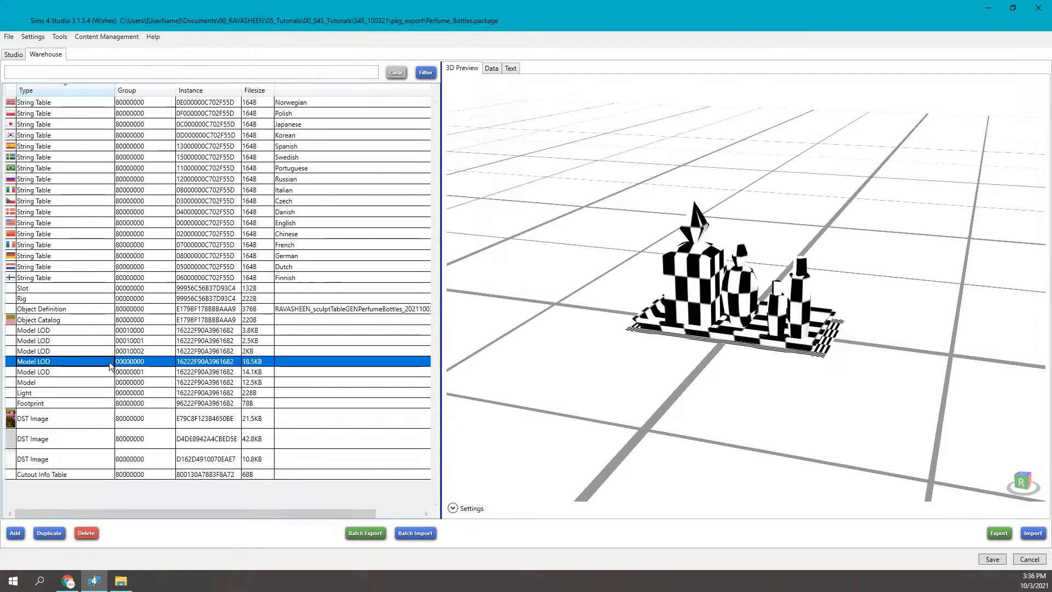
{"action": "left_click", "coordinate": [110, 382]}
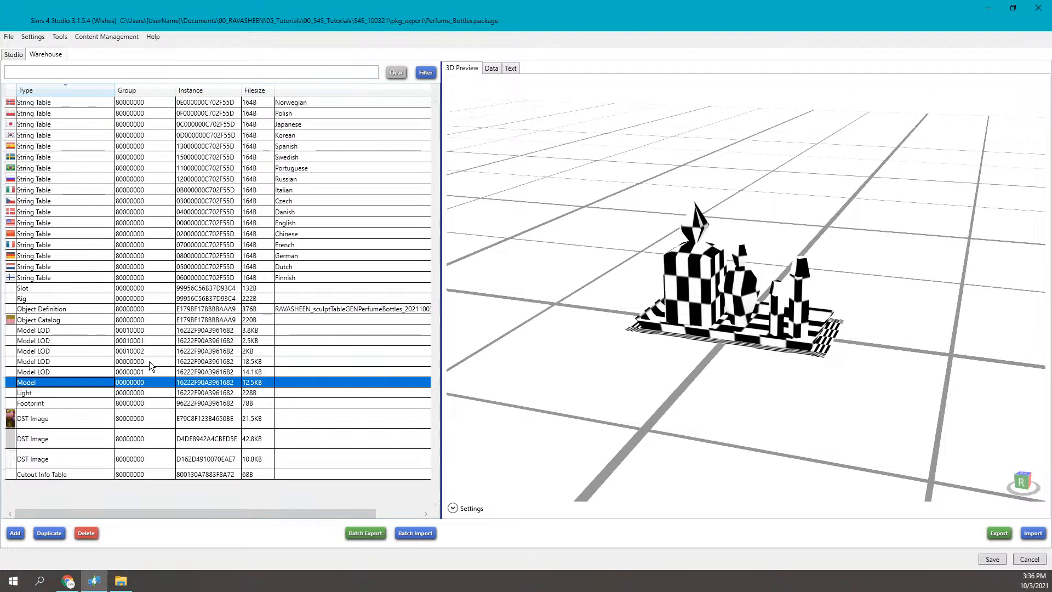
{"action": "left_click", "coordinate": [200, 363]}
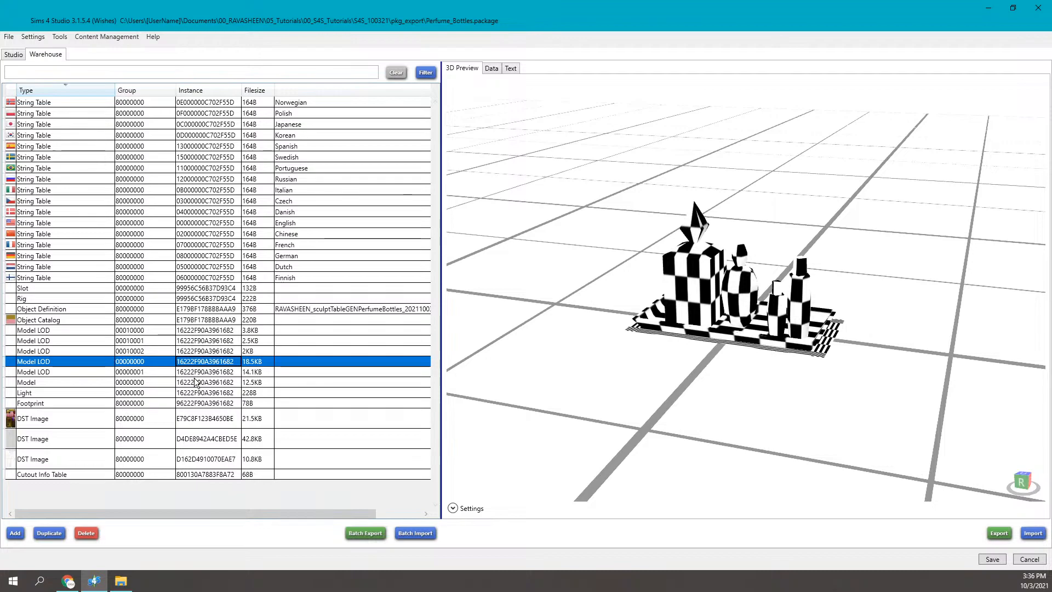
{"action": "left_click", "coordinate": [201, 383]}
{"action": "left_click", "coordinate": [46, 362]}
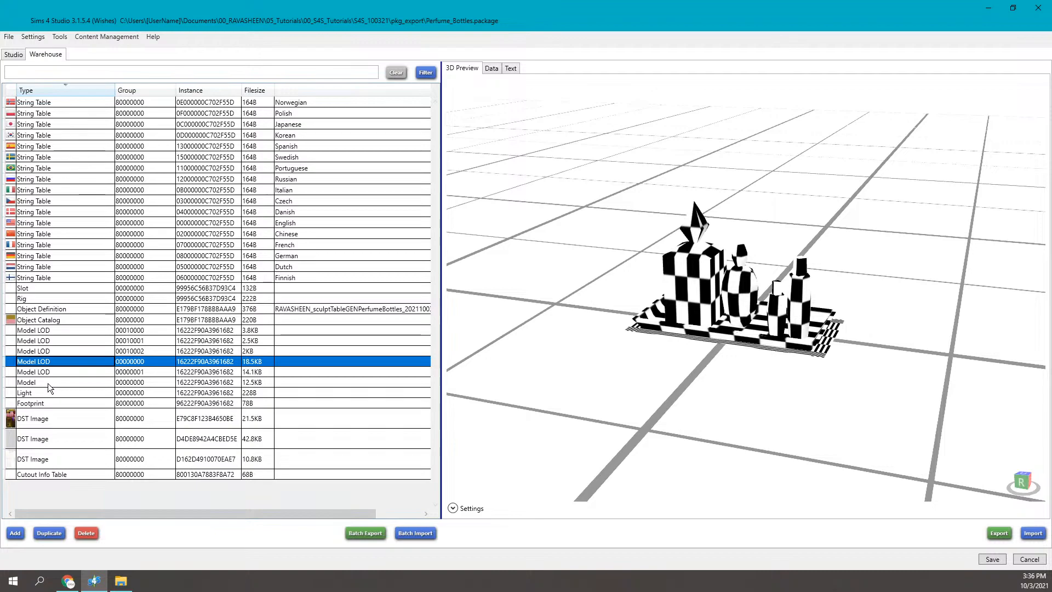
{"action": "left_click", "coordinate": [33, 384]}
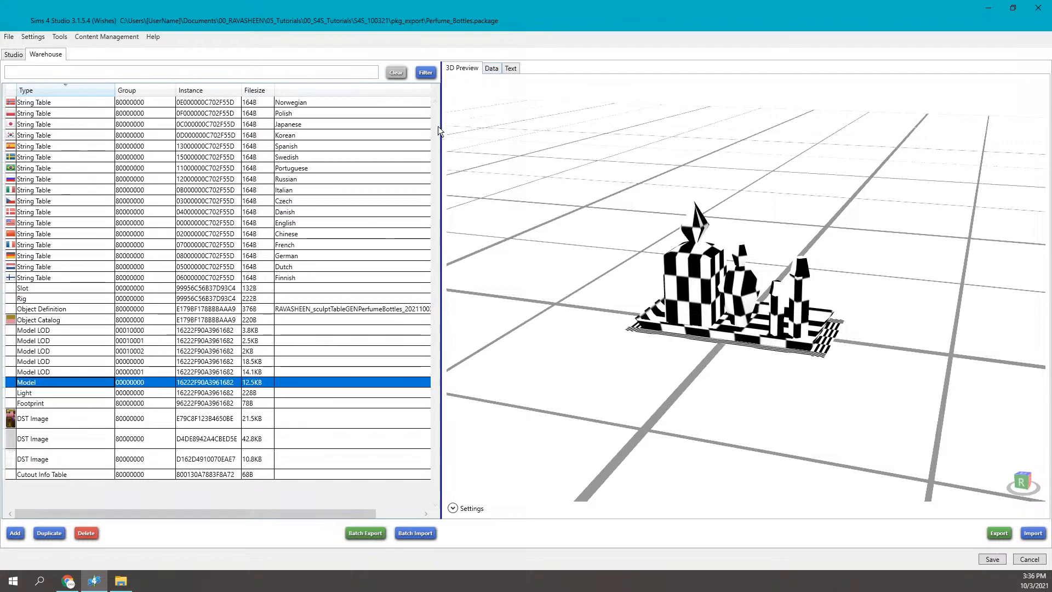
- Inspect the Model resource's data and review the HighDetail, MediumDetail and LowDetail entries in its Lods list
{"action": "left_click", "coordinate": [490, 69]}
{"action": "left_click", "coordinate": [511, 68]}
{"action": "left_click", "coordinate": [495, 69]}
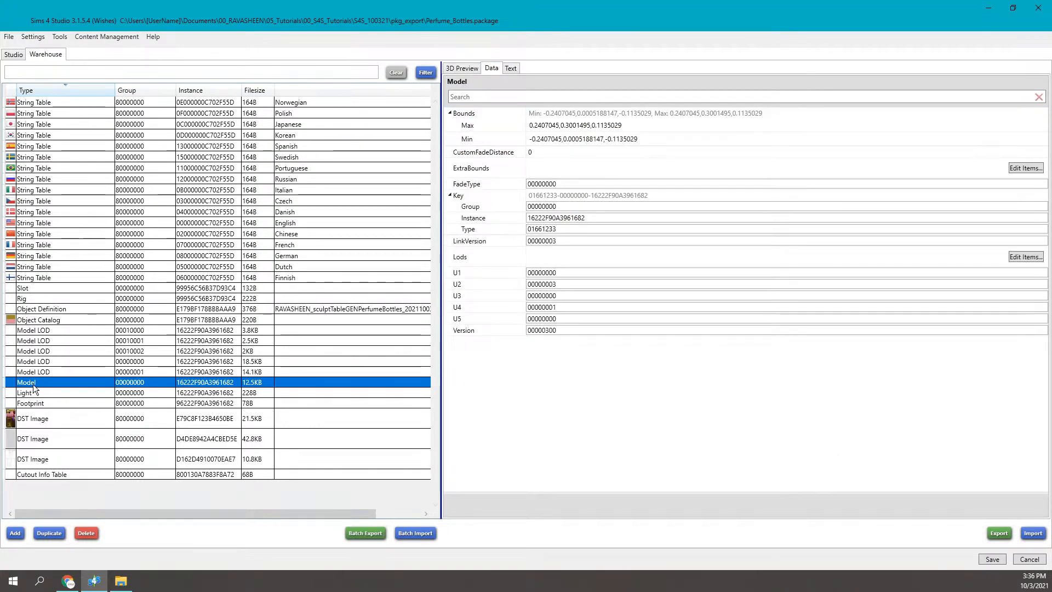
{"action": "left_click", "coordinate": [1026, 257]}
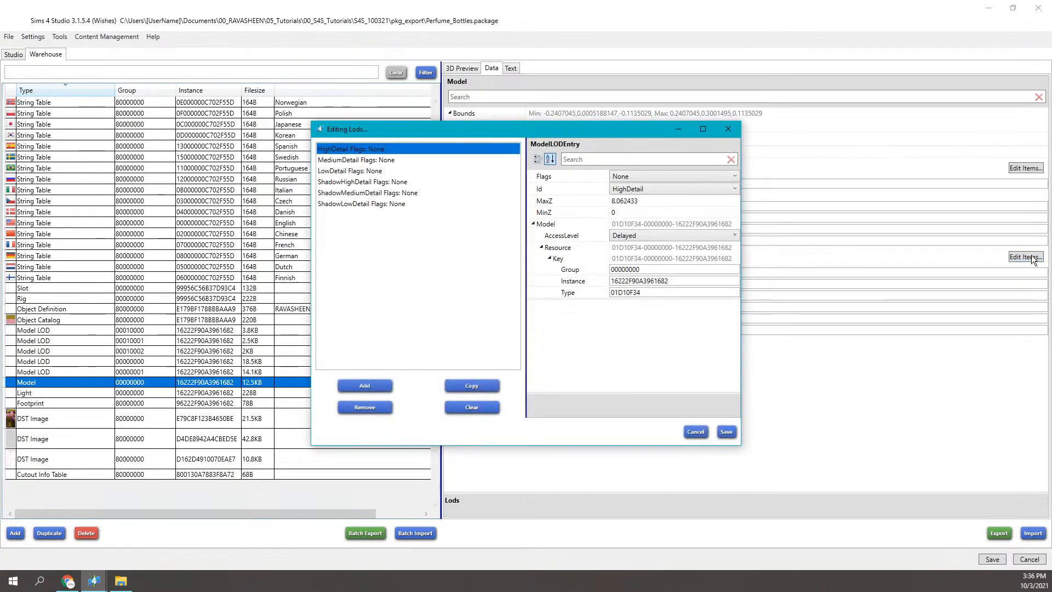
{"action": "left_click", "coordinate": [353, 160]}
{"action": "left_click", "coordinate": [354, 171]}
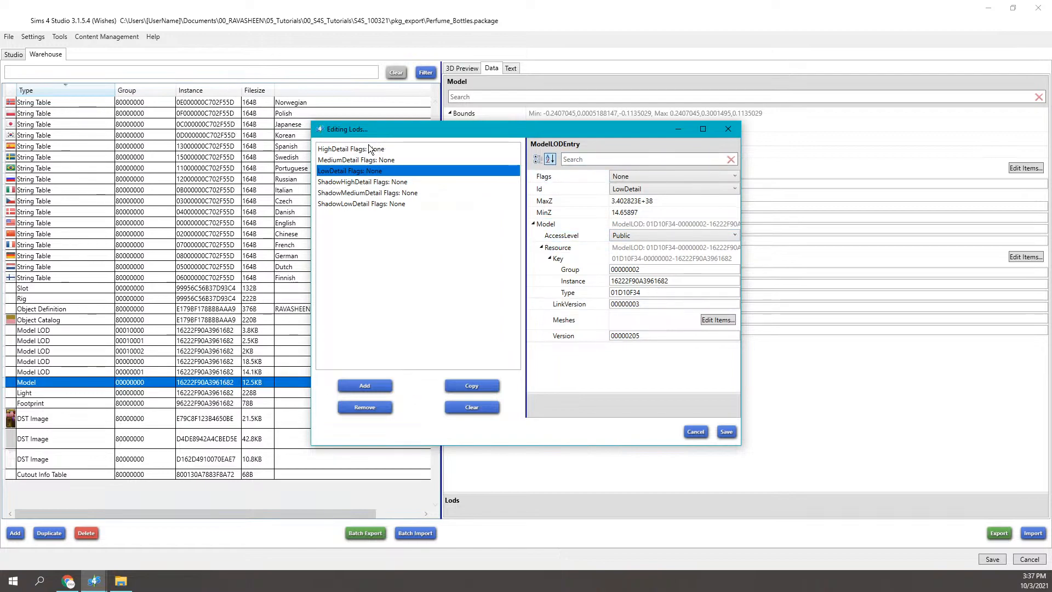
{"action": "left_click", "coordinate": [727, 129]}
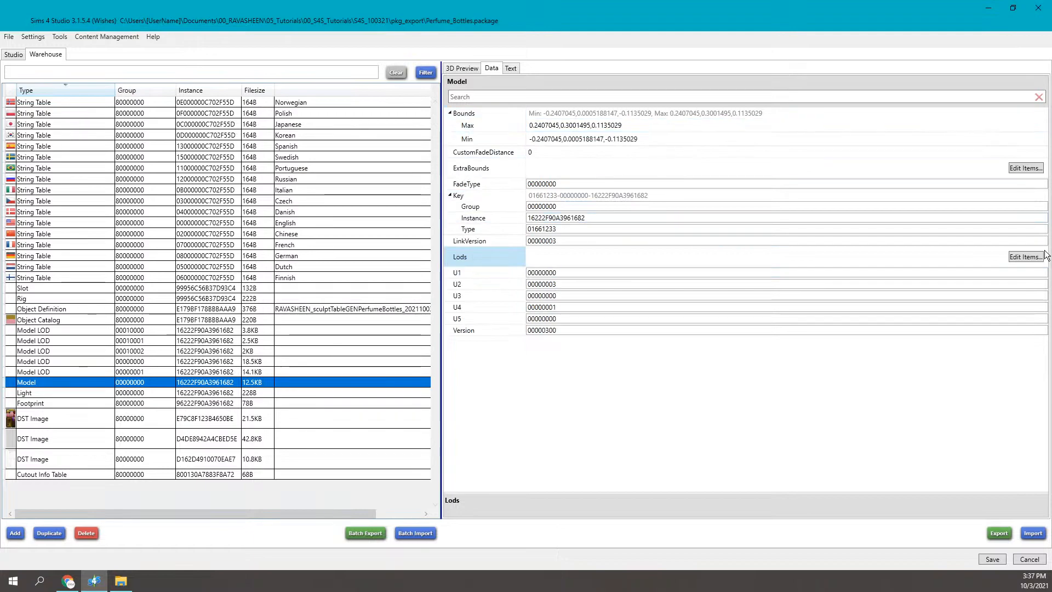
- Check the meshes stored in the Model resource's LowDetail LOD entry, closing the editors without changes
{"action": "left_click", "coordinate": [1026, 257]}
{"action": "left_click", "coordinate": [483, 171]}
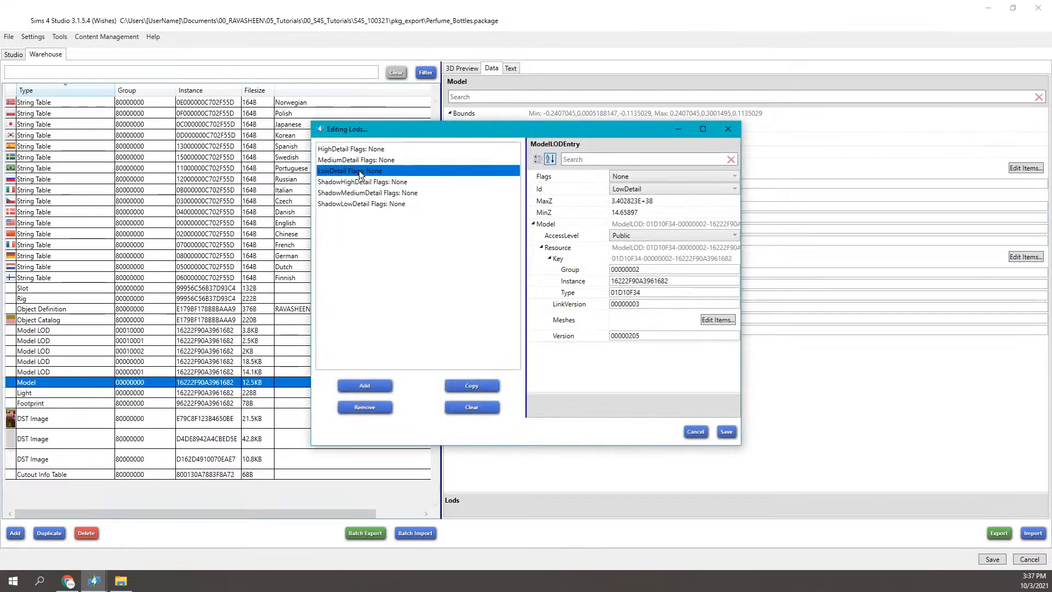
{"action": "left_click", "coordinate": [725, 319]}
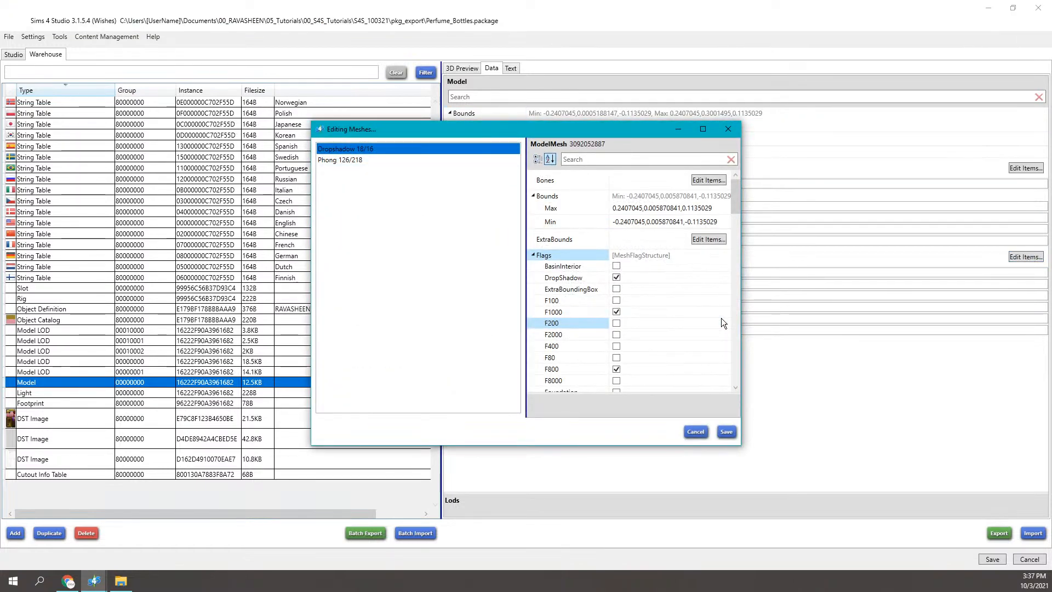
{"action": "left_click", "coordinate": [728, 129]}
{"action": "left_click", "coordinate": [727, 129]}
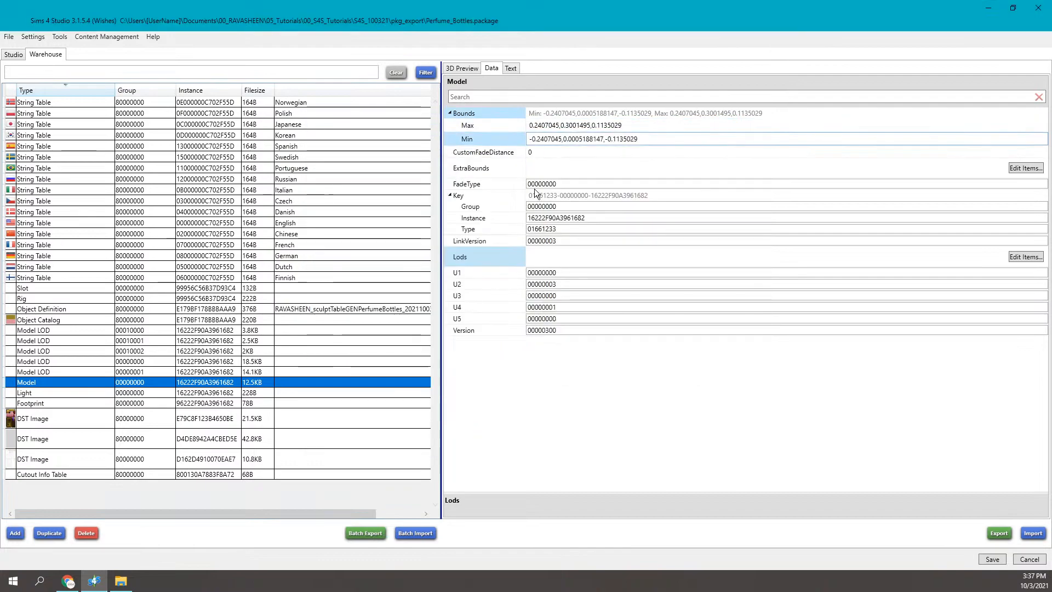
- View the list of meshes stored in Model LOD 00000000, closing the editor without changes
{"action": "left_click", "coordinate": [103, 361]}
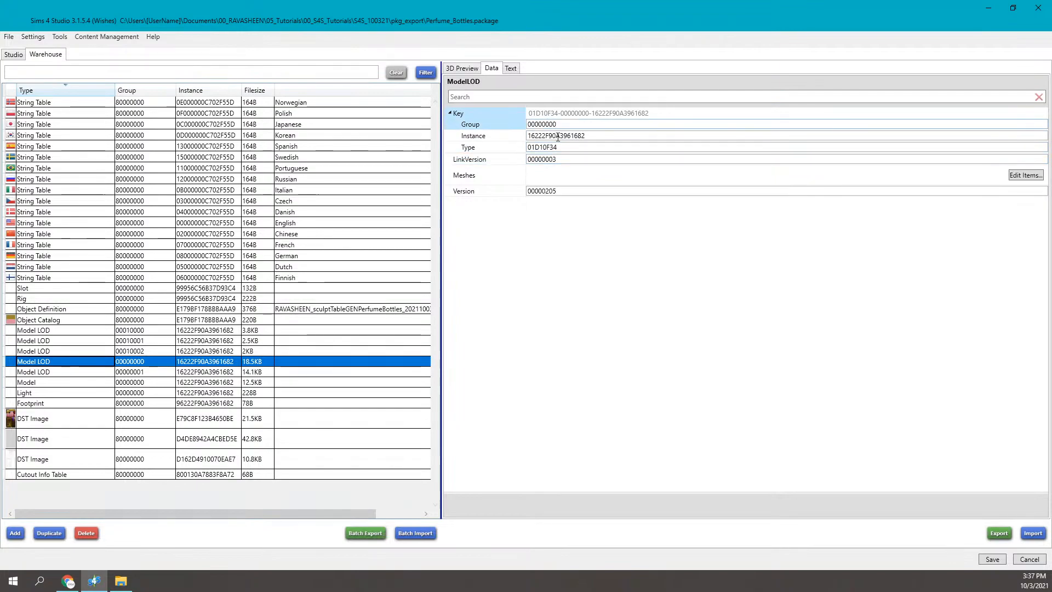
{"action": "left_click", "coordinate": [1027, 175]}
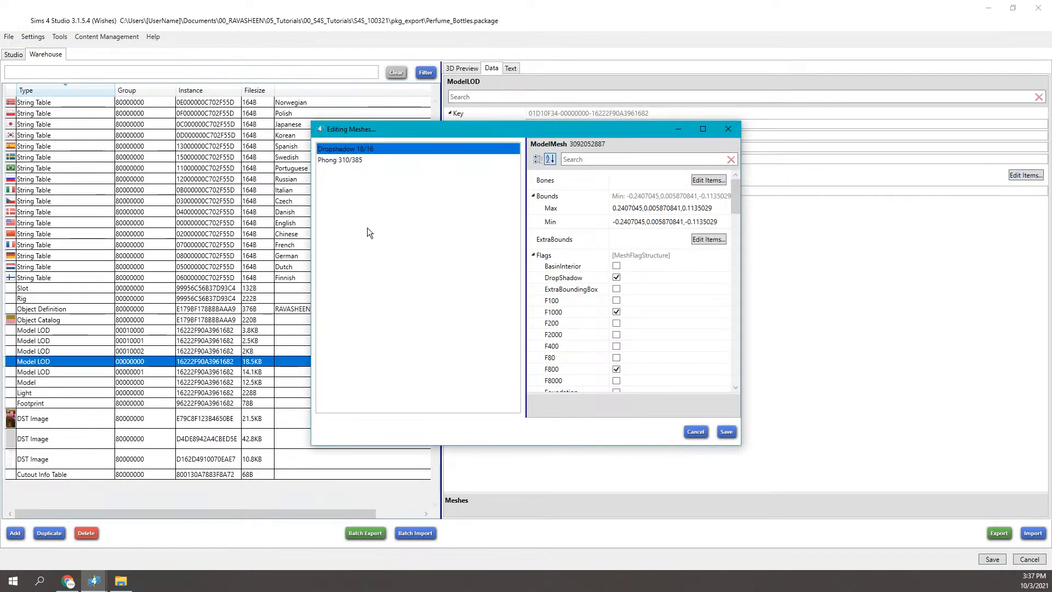
{"action": "left_click", "coordinate": [728, 129]}
- Review the LowDetail entry in the Model resource's Lods list, closing the editor without changes
{"action": "left_click", "coordinate": [131, 371]}
{"action": "left_click", "coordinate": [104, 382]}
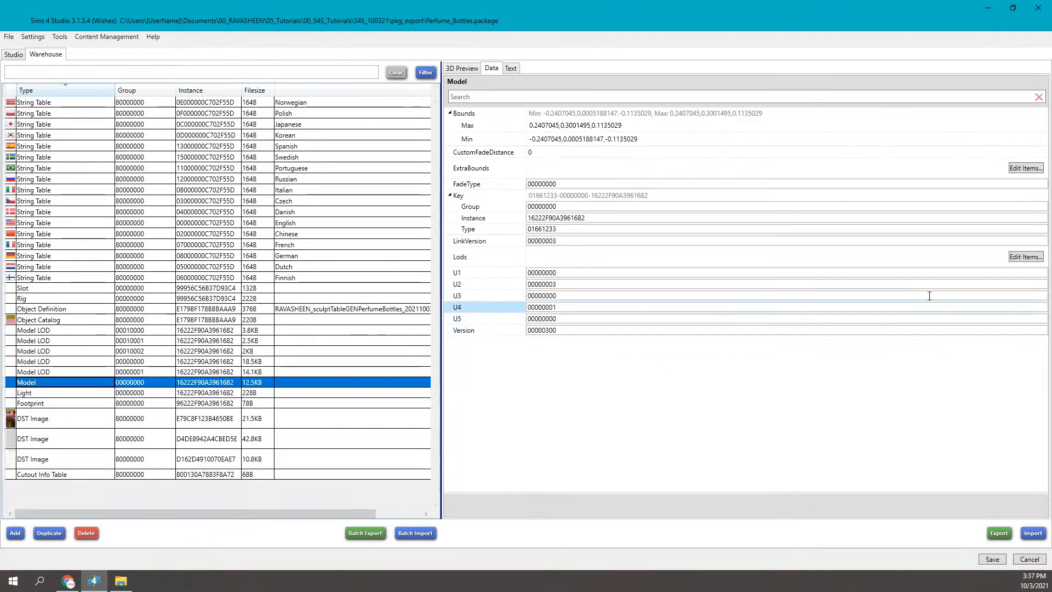
{"action": "left_click", "coordinate": [1020, 256]}
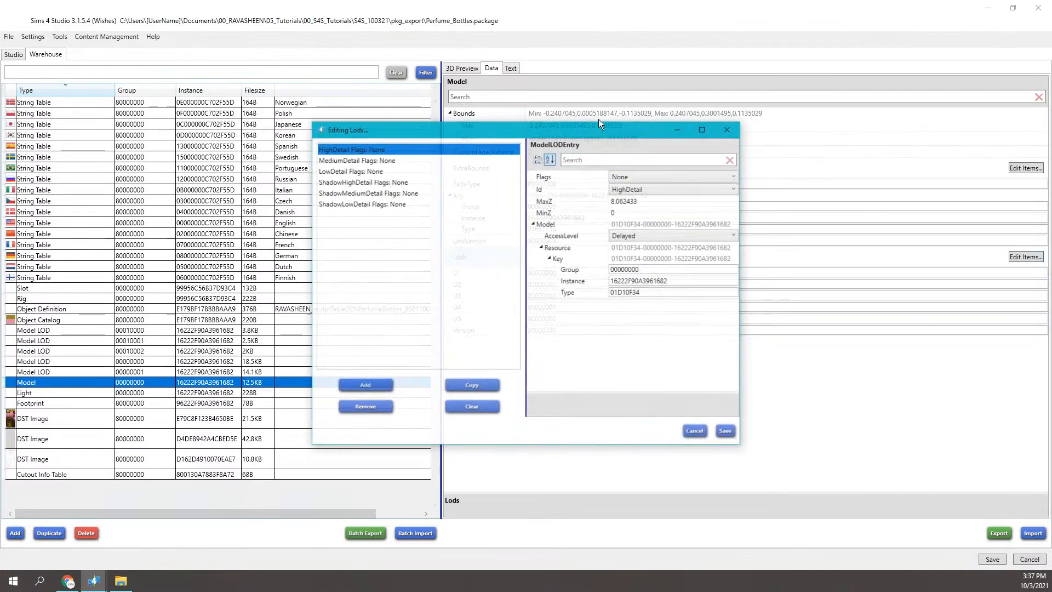
{"action": "left_click", "coordinate": [355, 171]}
{"action": "left_click", "coordinate": [727, 128]}
- Open the Meshes editor of Model LOD 00000000 full screen and look through the Dropshadow mesh's properties
{"action": "left_click", "coordinate": [50, 361]}
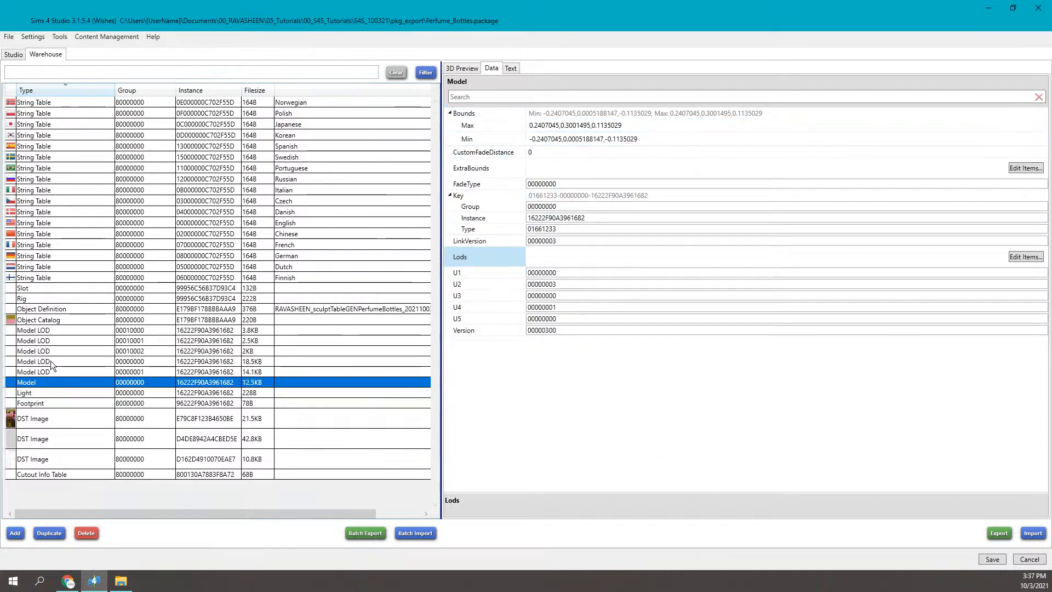
{"action": "left_click", "coordinate": [1023, 174]}
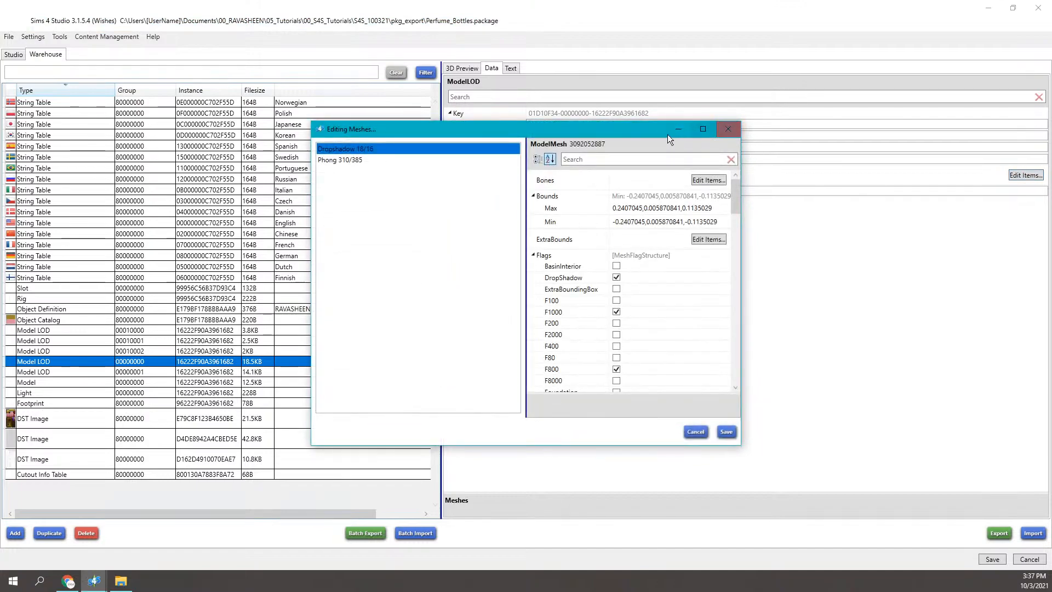
{"action": "left_click_drag", "start_coordinate": [631, 130], "coordinate": [502, 89]}
{"action": "left_click", "coordinate": [647, 96]}
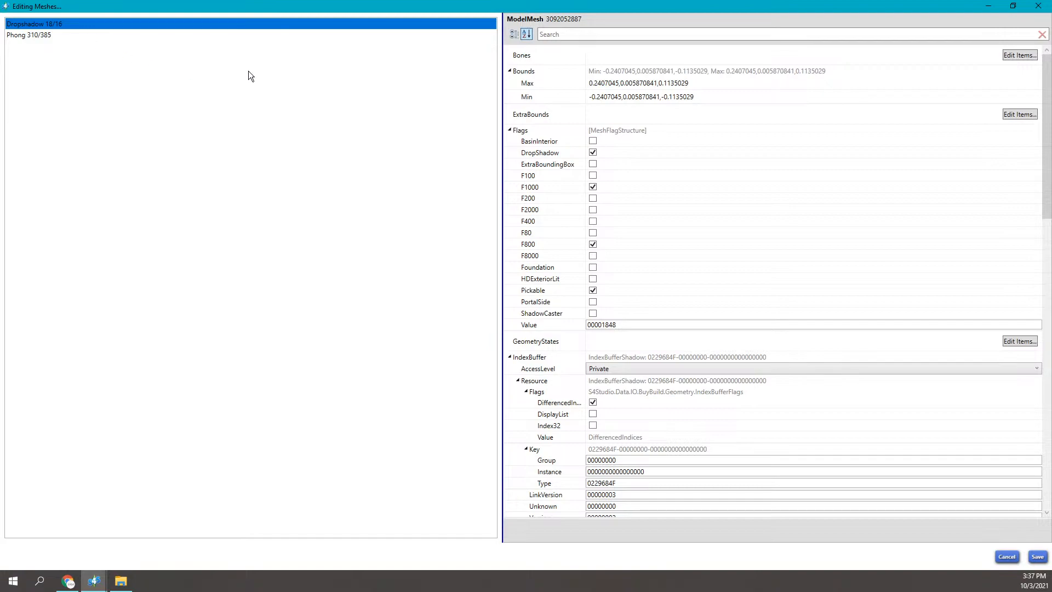
{"action": "scroll", "coordinate": [696, 475], "scroll_direction": "down", "scroll_amount": 10}
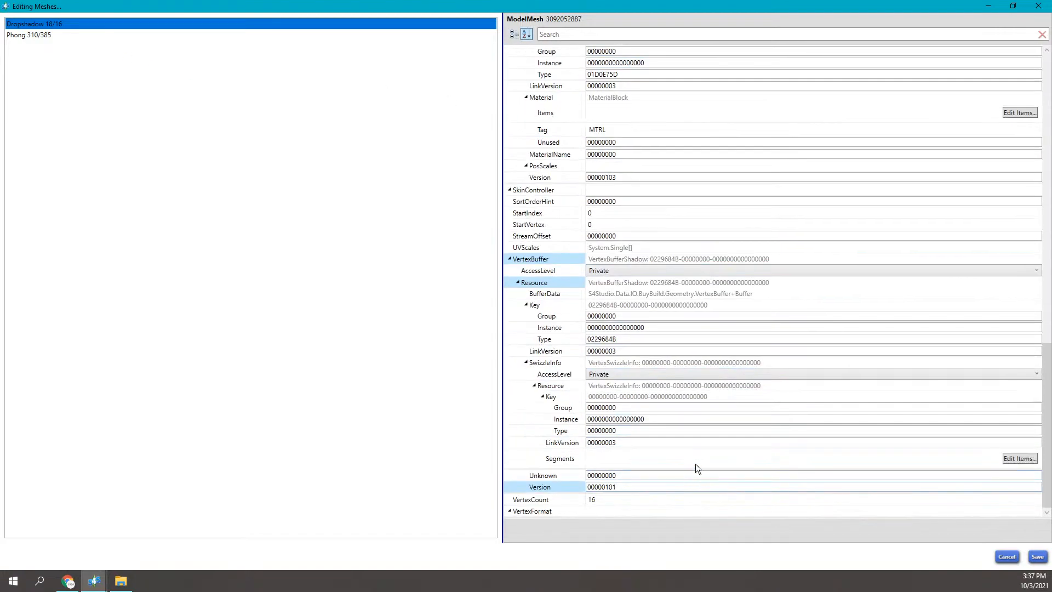
{"action": "scroll", "coordinate": [669, 177], "scroll_direction": "up", "scroll_amount": 10}
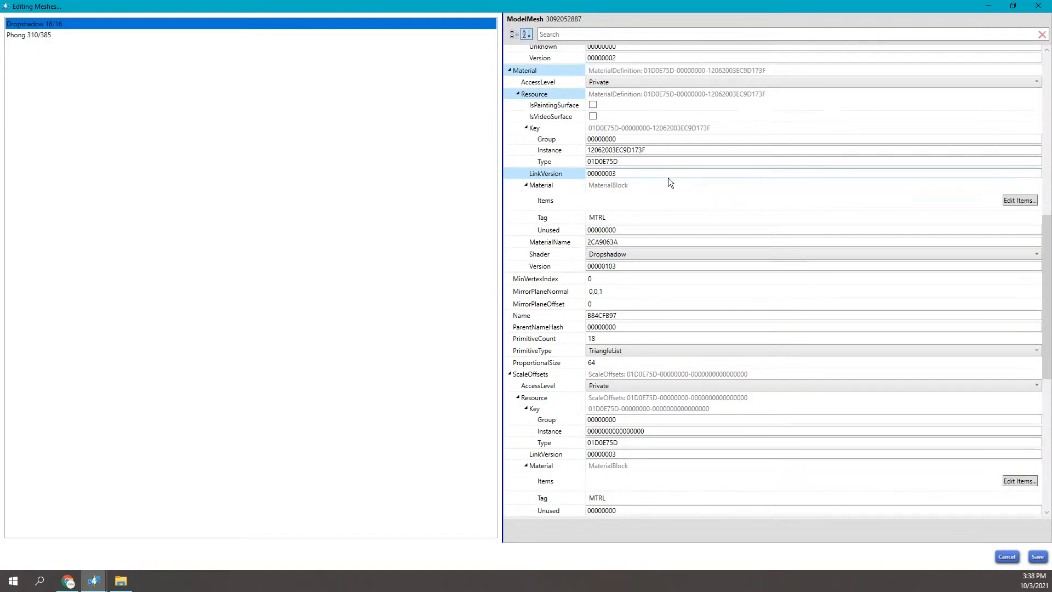
{"action": "scroll", "coordinate": [668, 179], "scroll_direction": "up", "scroll_amount": 10}
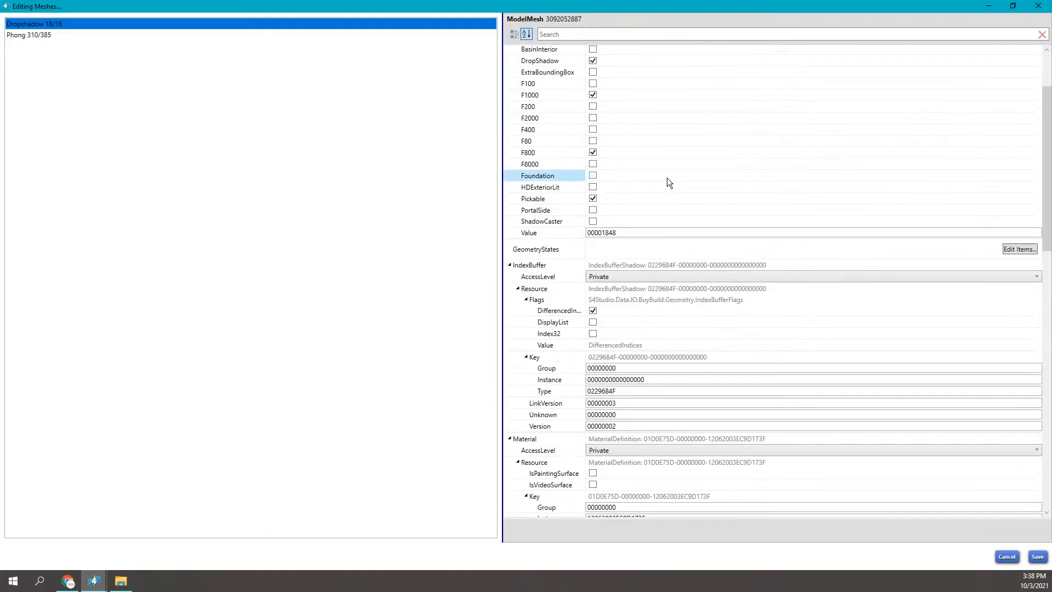
- Inspect the Phong mesh's properties and check the bone references in its Bones list, leaving them unchanged
{"action": "left_click", "coordinate": [25, 34]}
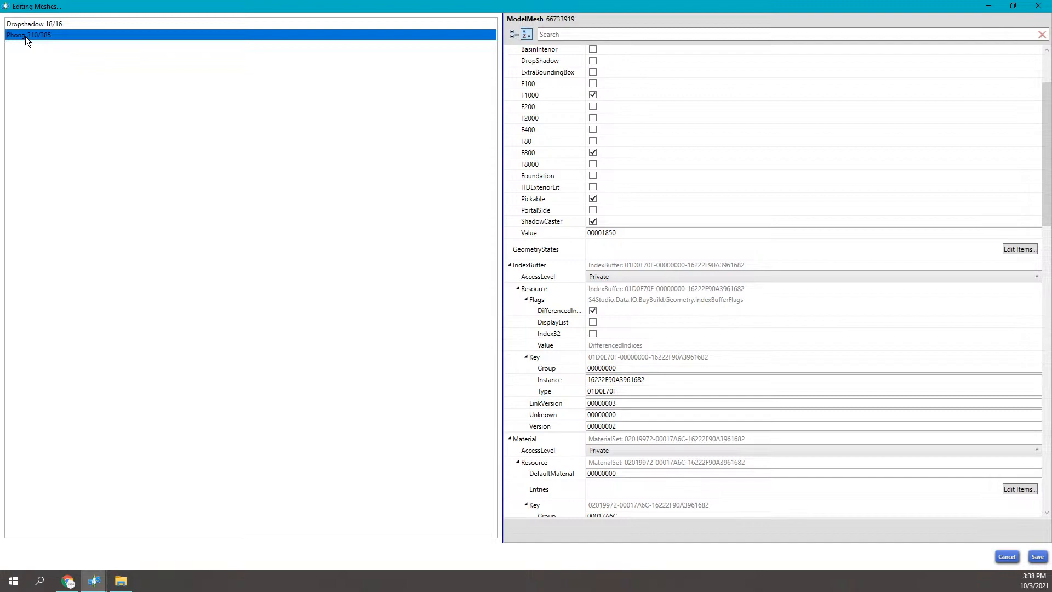
{"action": "scroll", "coordinate": [748, 193], "scroll_direction": "up", "scroll_amount": 3}
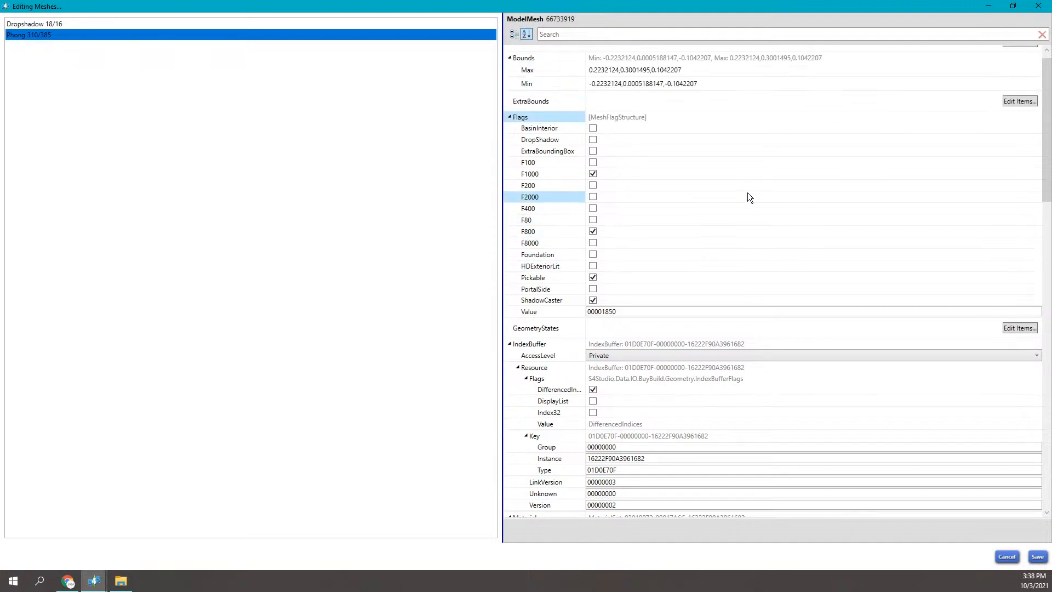
{"action": "left_click", "coordinate": [593, 352]}
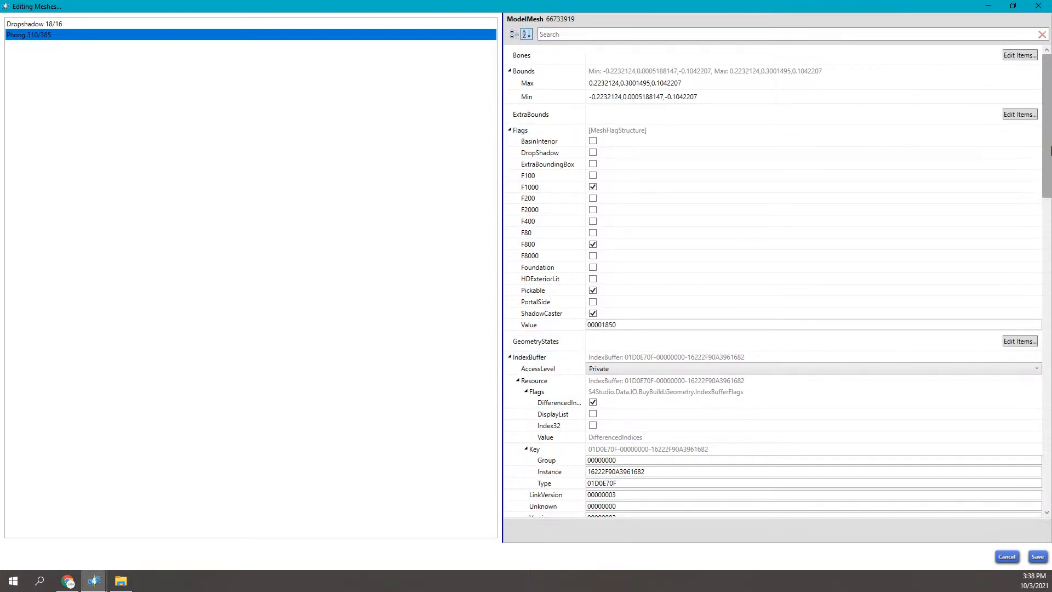
{"action": "left_click", "coordinate": [1018, 55]}
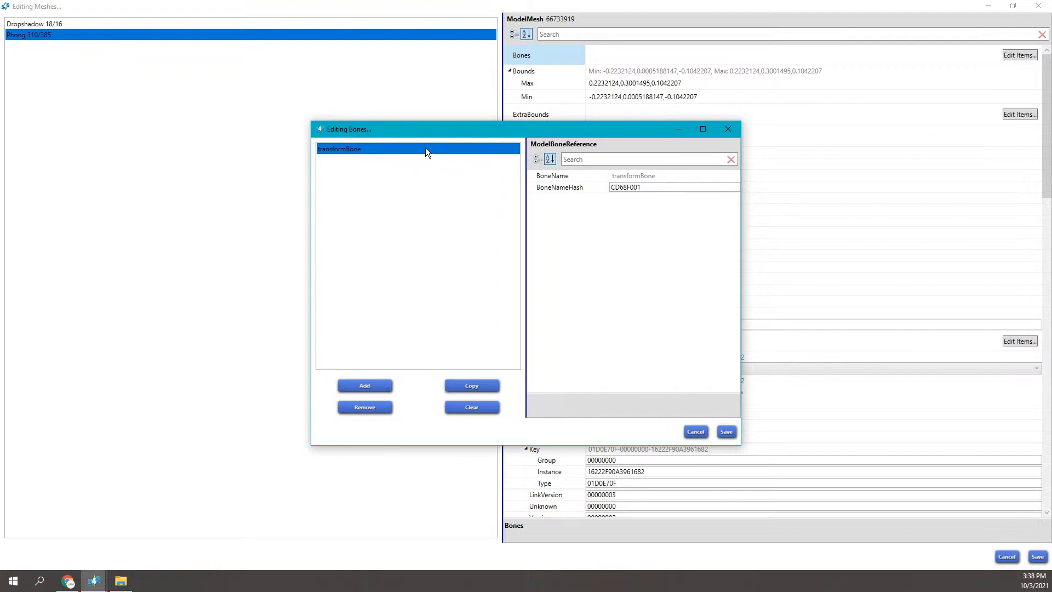
{"action": "left_click", "coordinate": [730, 131]}
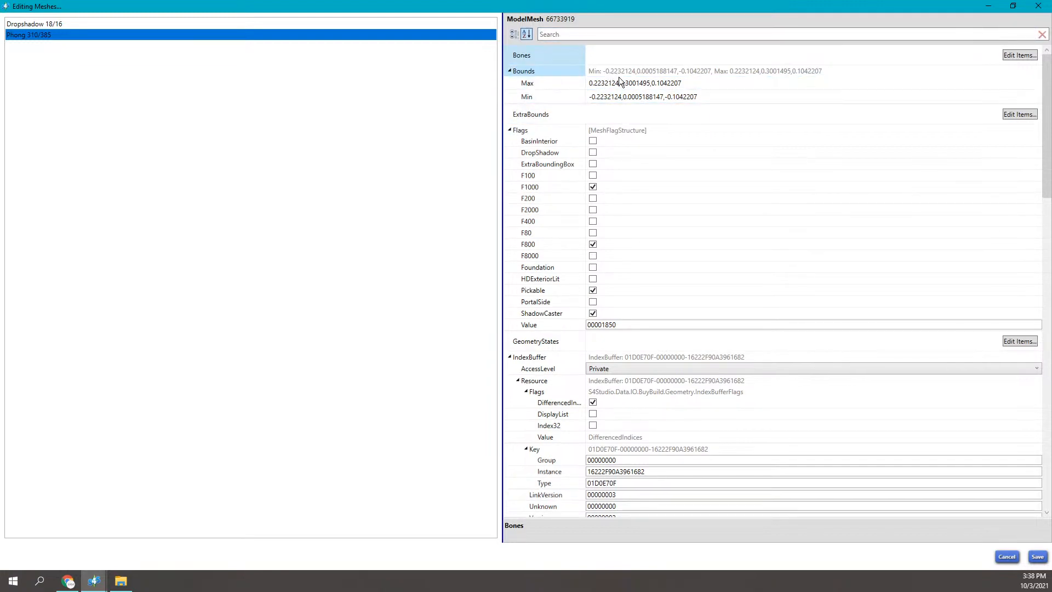
- Examine the Phong mesh's Max and Min bounds and its ExtraBounds list without changing anything
{"action": "left_click", "coordinate": [691, 83]}
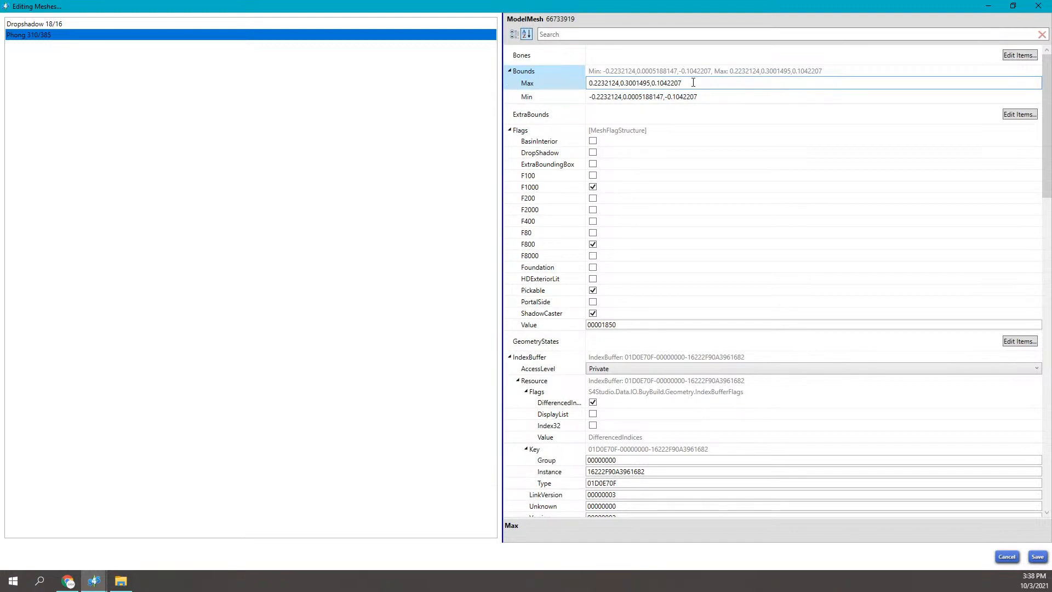
{"action": "left_click_drag", "start_coordinate": [699, 97], "coordinate": [577, 93]}
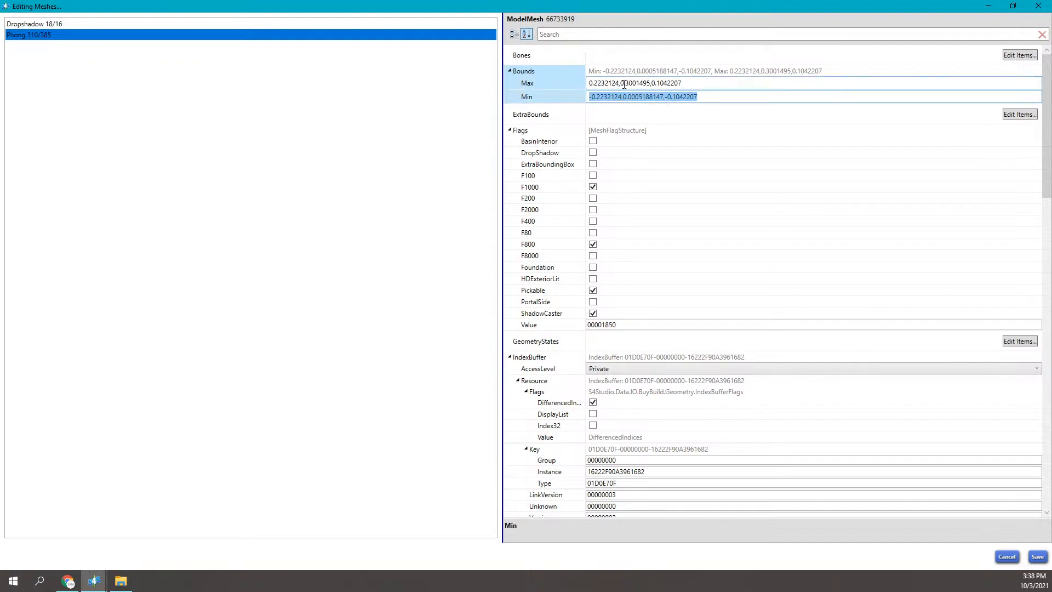
{"action": "left_click_drag", "start_coordinate": [693, 81], "coordinate": [579, 73]}
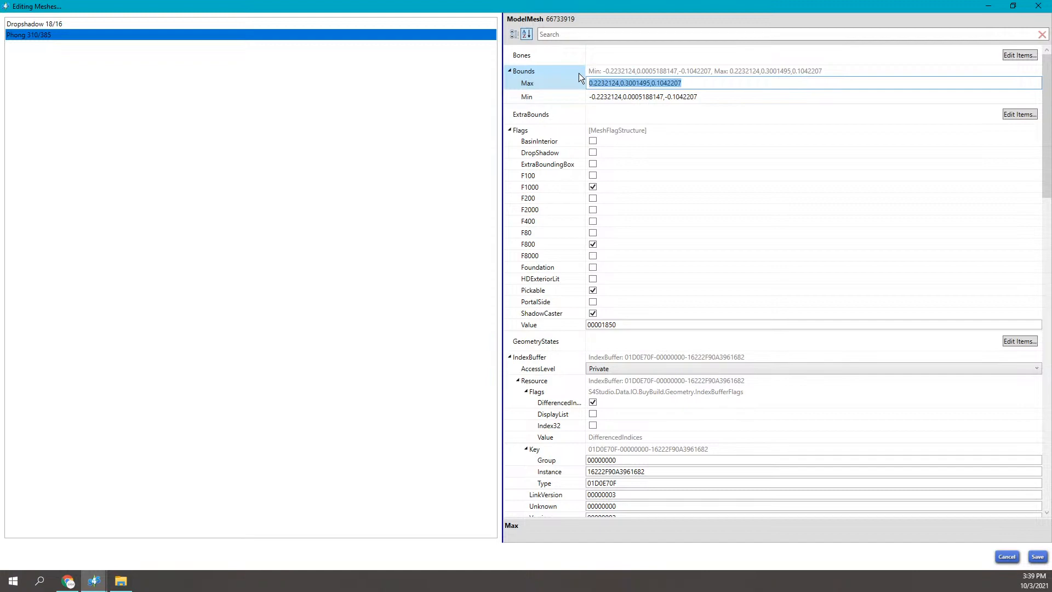
{"action": "left_click", "coordinate": [609, 96]}
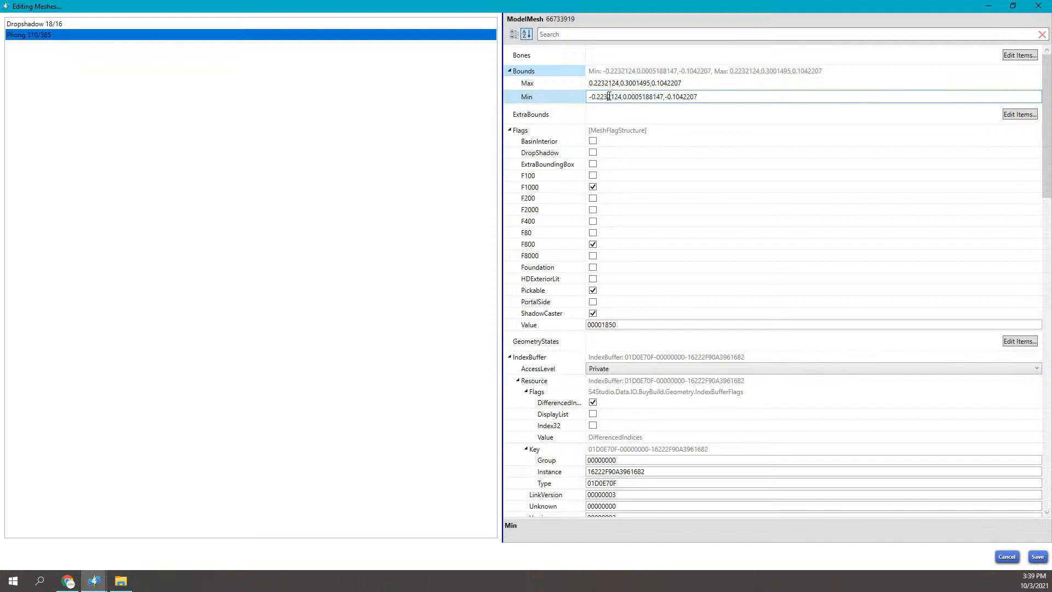
{"action": "left_click", "coordinate": [1020, 114]}
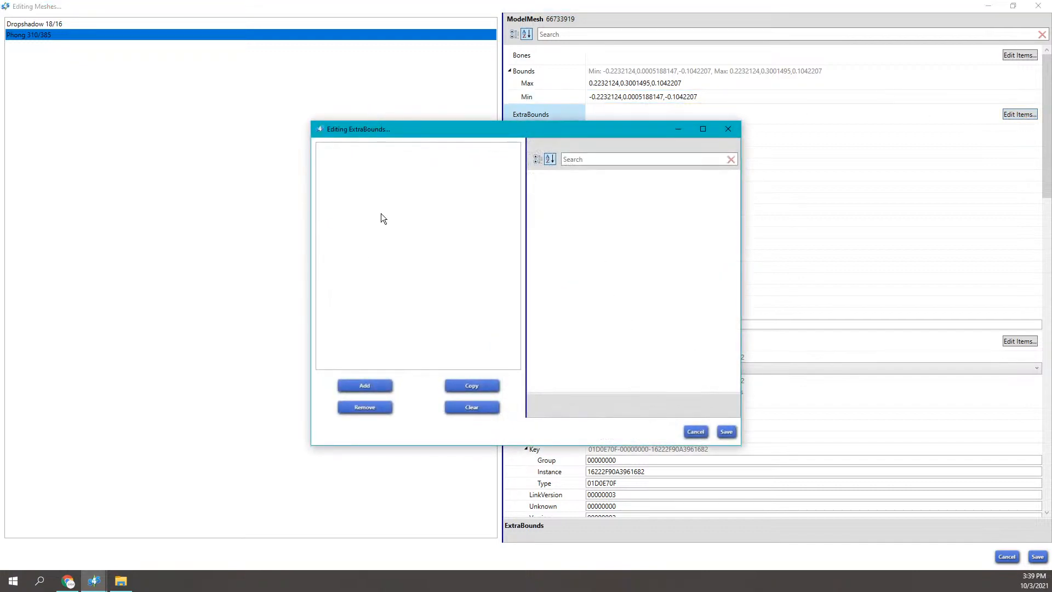
{"action": "left_click", "coordinate": [727, 126]}
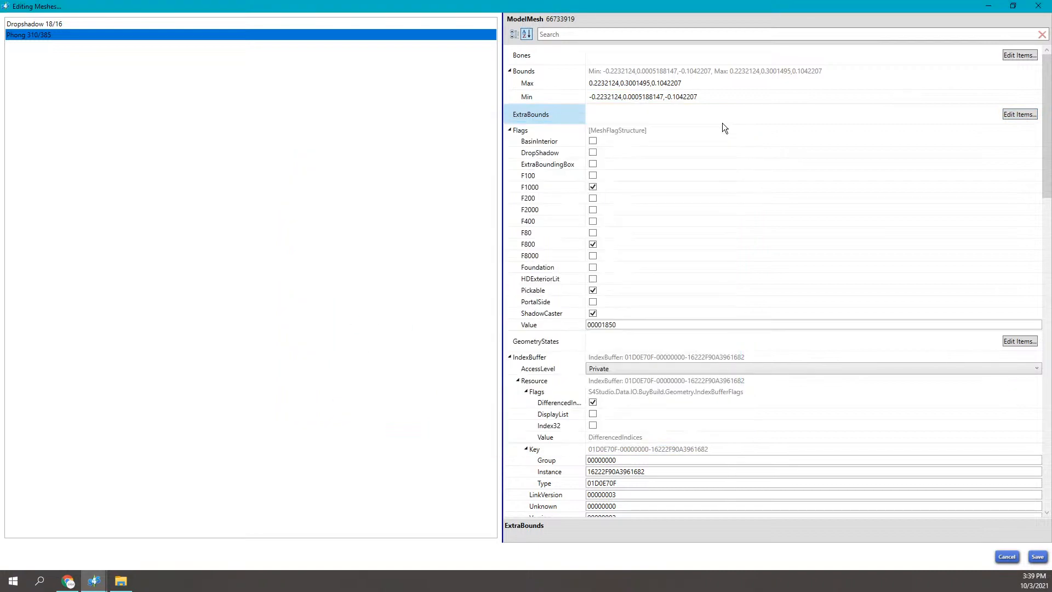
- Examine the Phong mesh's flags, including Pickable and the combined flag Value, down to the GeometryStates property
{"action": "scroll", "coordinate": [736, 246], "scroll_direction": "down", "scroll_amount": 2}
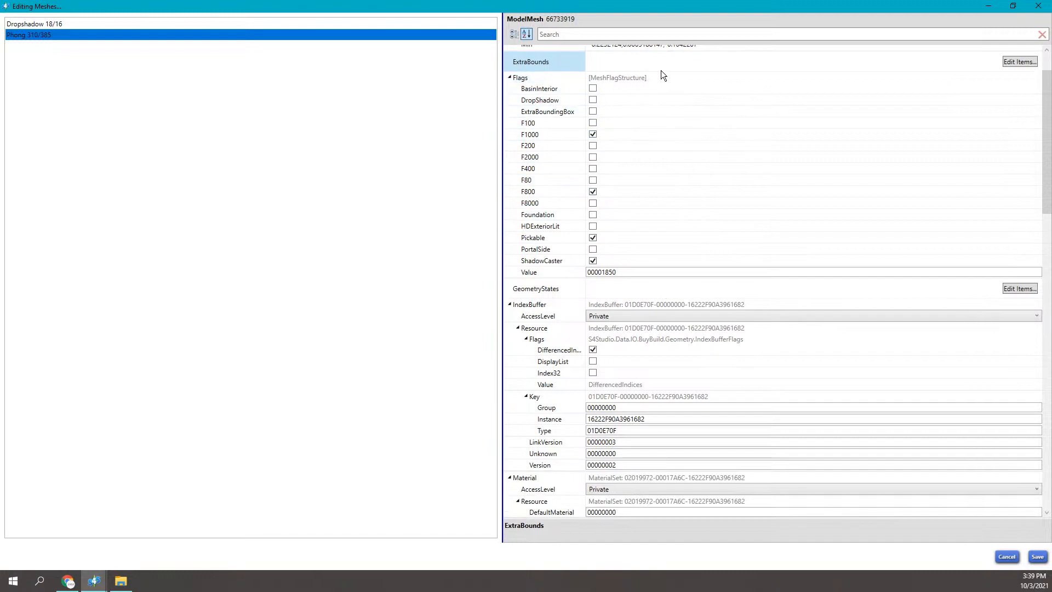
{"action": "left_click", "coordinate": [637, 272]}
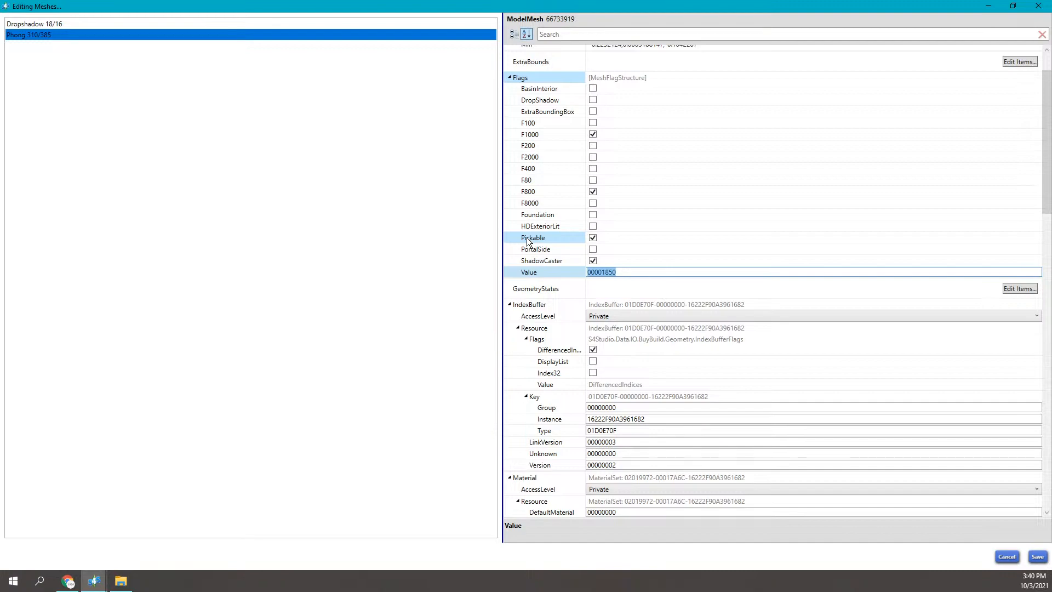
{"action": "left_click", "coordinate": [594, 238]}
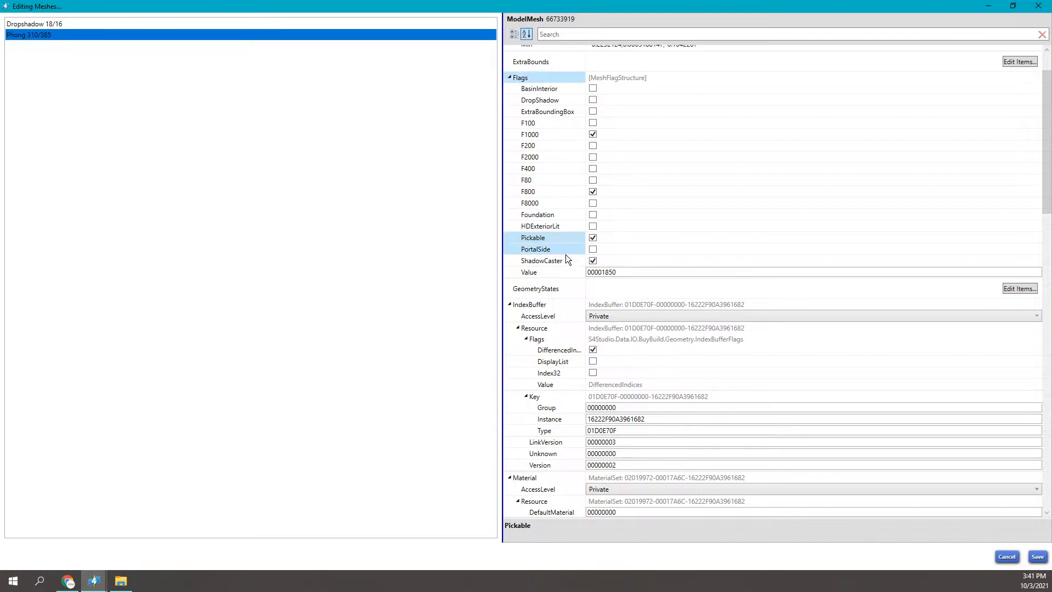
{"action": "scroll", "coordinate": [594, 269], "scroll_direction": "down", "scroll_amount": 2}
{"action": "left_click_drag", "start_coordinate": [625, 221], "coordinate": [596, 220]}
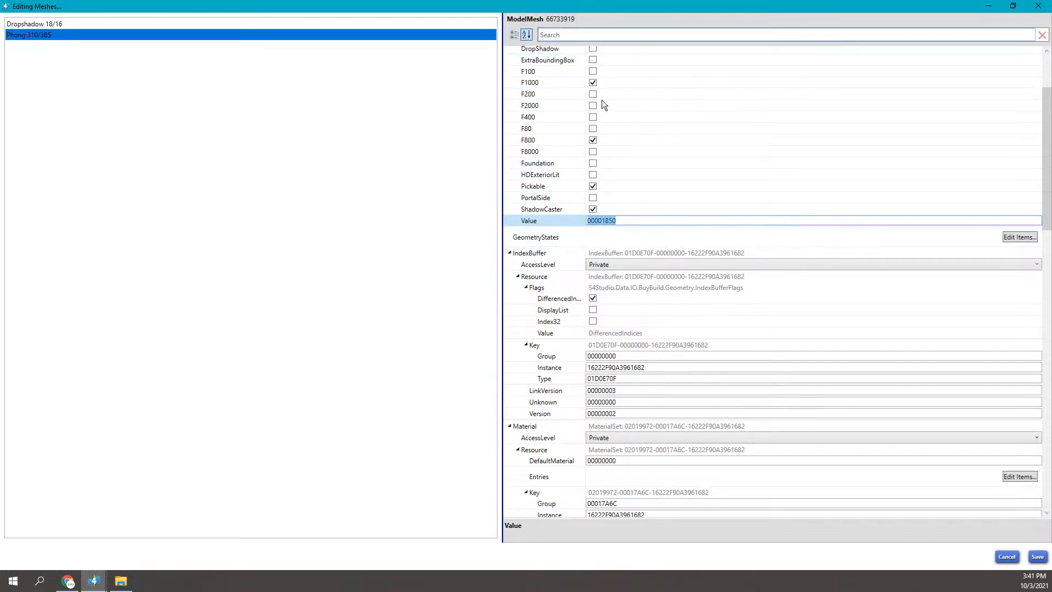
{"action": "scroll", "coordinate": [593, 160], "scroll_direction": "down", "scroll_amount": 1}
{"action": "scroll", "coordinate": [593, 159], "scroll_direction": "down", "scroll_amount": 1}
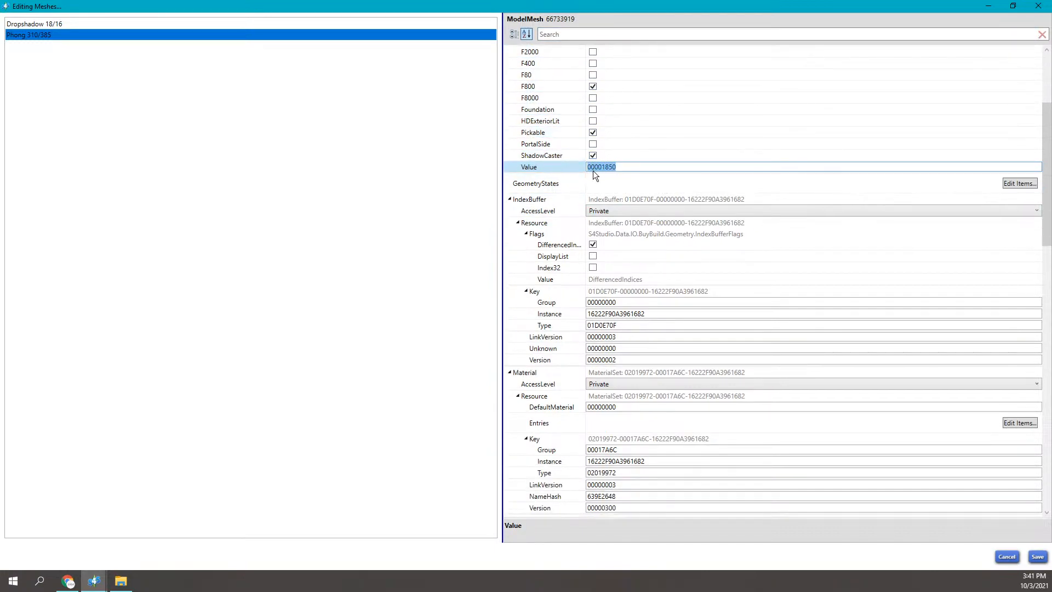
{"action": "left_click", "coordinate": [750, 186]}
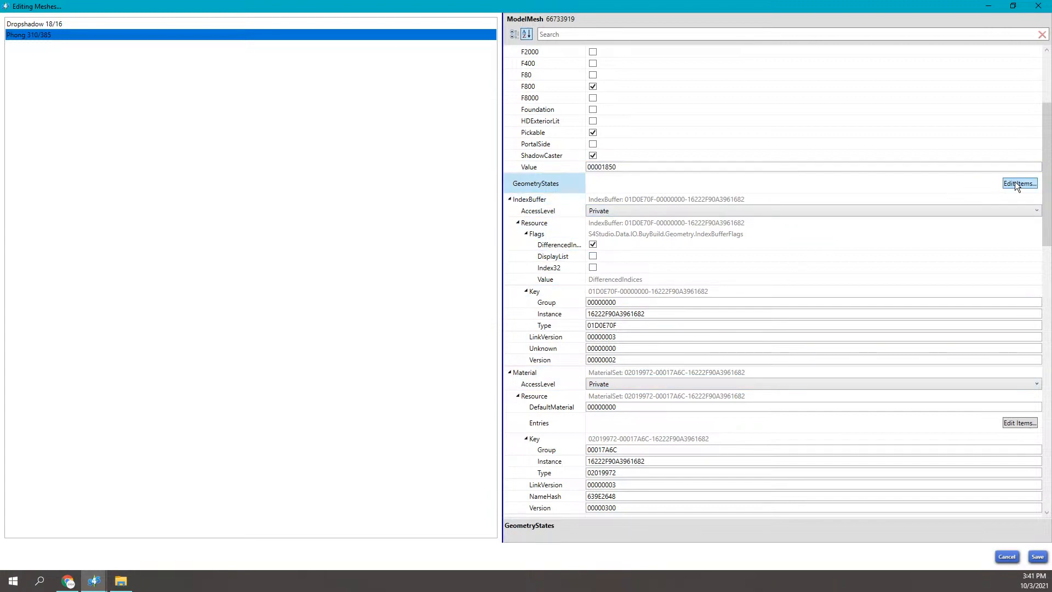
- Open DollHouse_Geostates.package from the Examples folder in a maximized Sims 4 Studio window and show its mesh settings
{"action": "left_click", "coordinate": [121, 581]}
{"action": "left_click", "coordinate": [542, 246]}
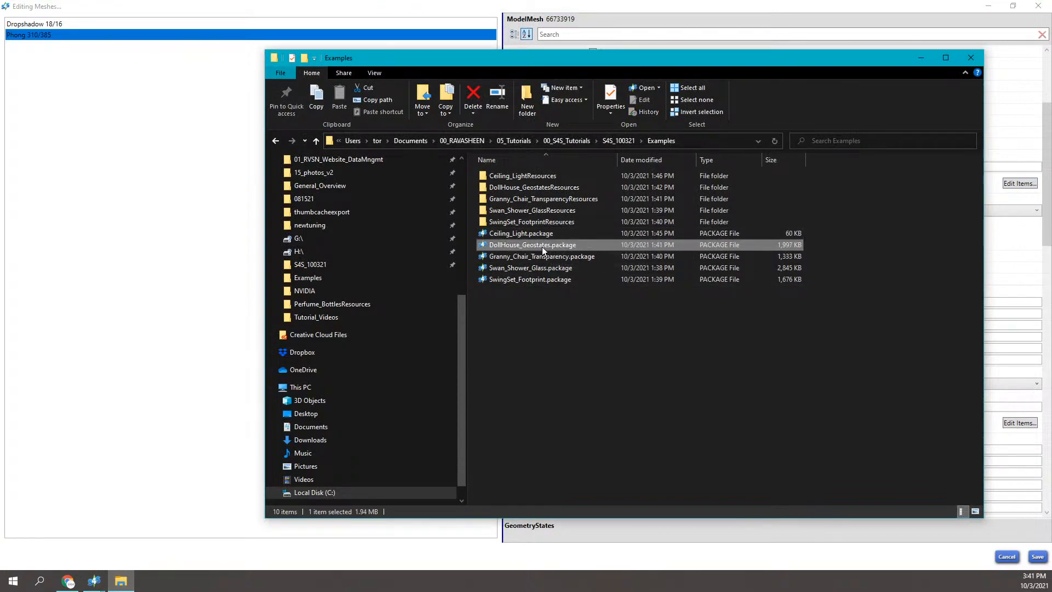
{"action": "double_click", "coordinate": [541, 247]}
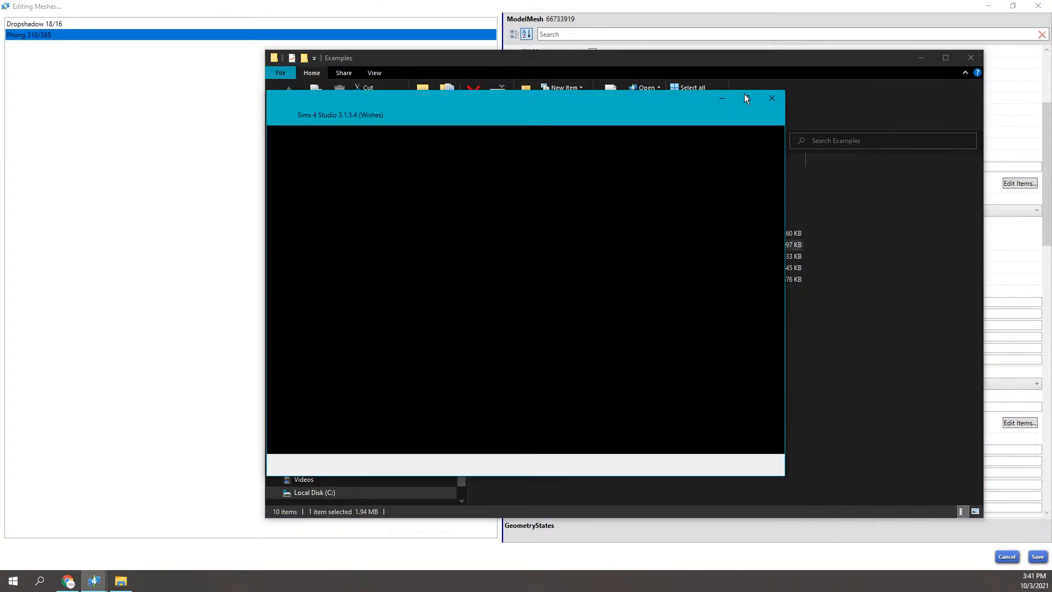
{"action": "left_click", "coordinate": [746, 99]}
{"action": "left_click", "coordinate": [770, 117]}
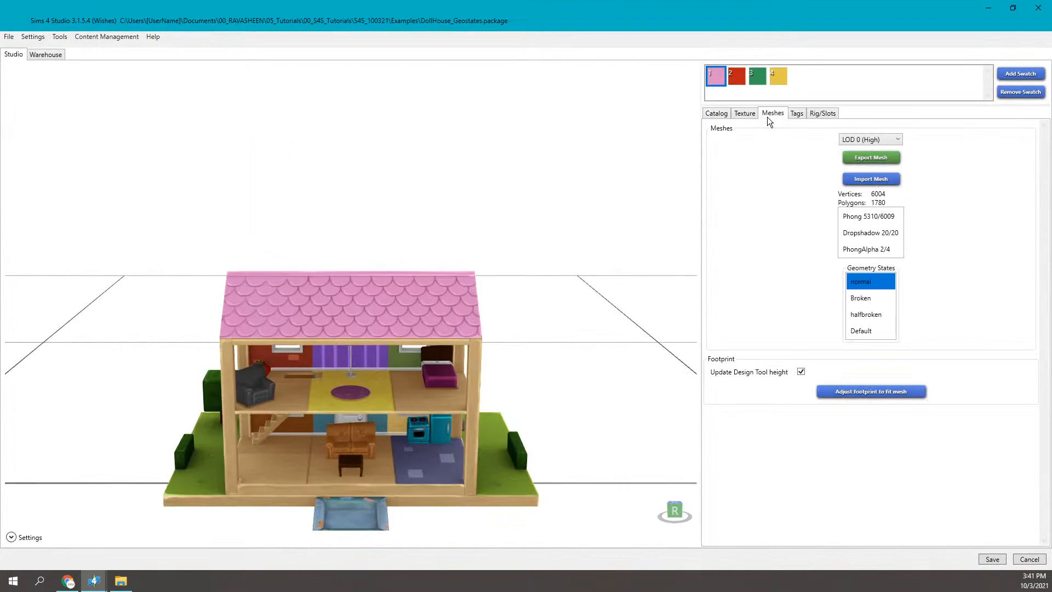
- Compare the dollhouse's Broken, halfbroken and normal geometry states in the 3D preview
{"action": "left_click_drag", "start_coordinate": [464, 357], "coordinate": [474, 330]}
{"action": "scroll", "coordinate": [472, 328], "scroll_direction": "up", "scroll_amount": 1}
{"action": "right_click_drag", "start_coordinate": [465, 306], "coordinate": [412, 316]}
{"action": "left_click", "coordinate": [861, 298]}
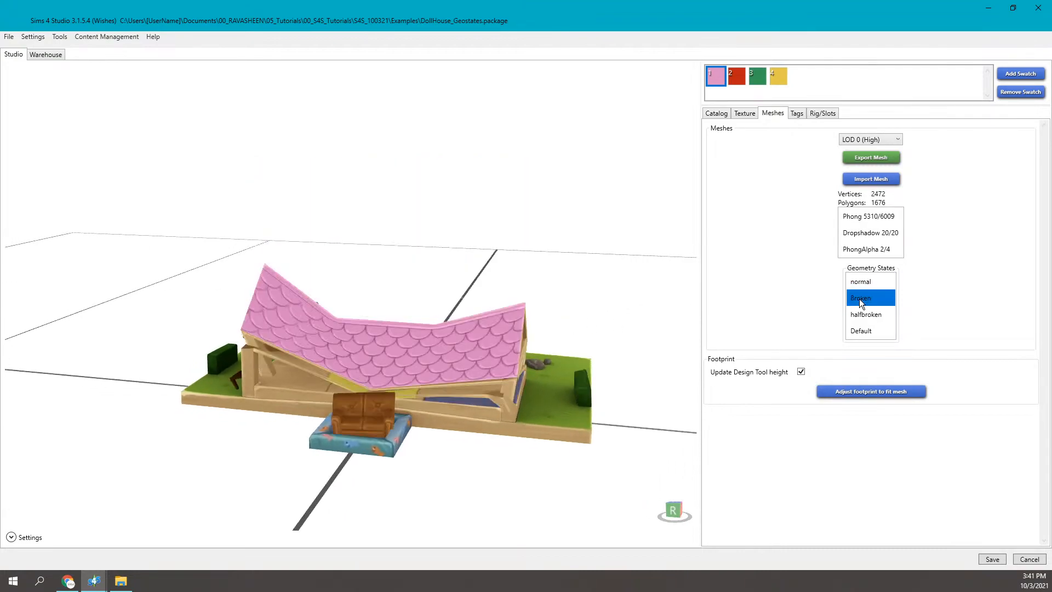
{"action": "right_click_drag", "start_coordinate": [554, 351], "coordinate": [571, 327]}
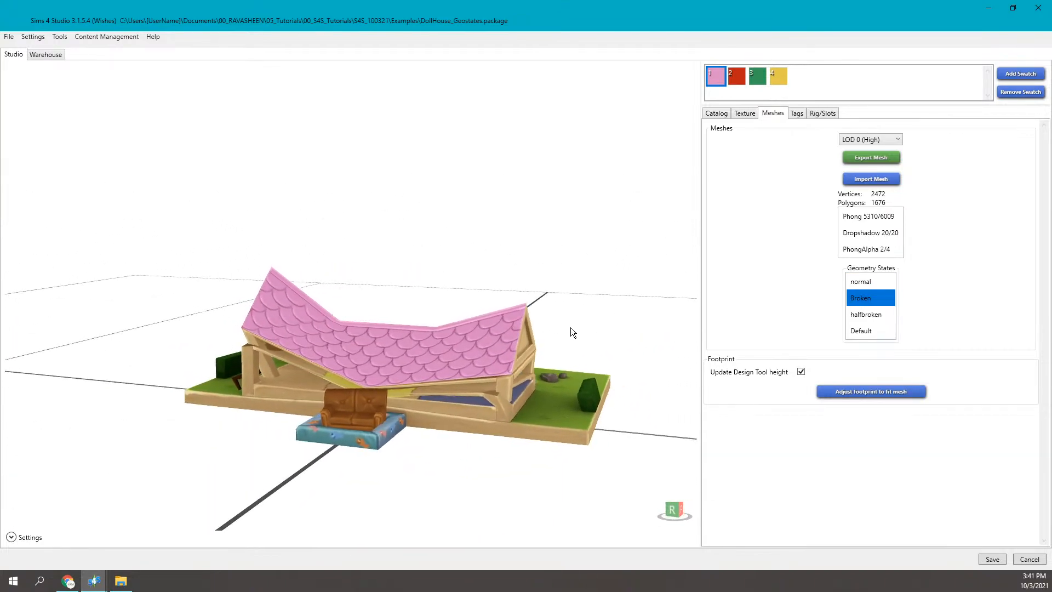
{"action": "middle_click_drag", "start_coordinate": [537, 341], "coordinate": [507, 334]}
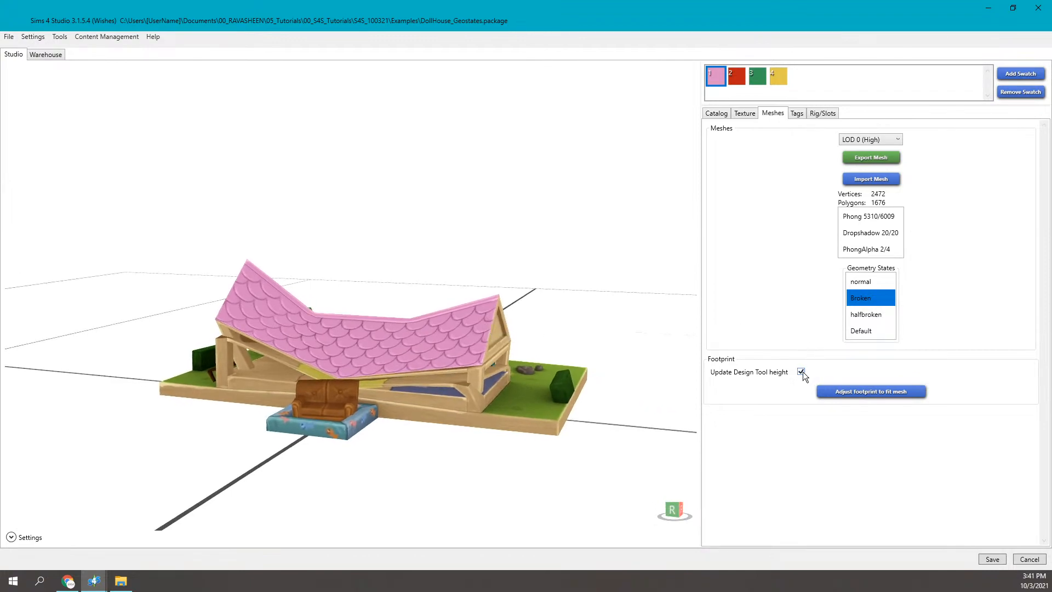
{"action": "left_click", "coordinate": [886, 317]}
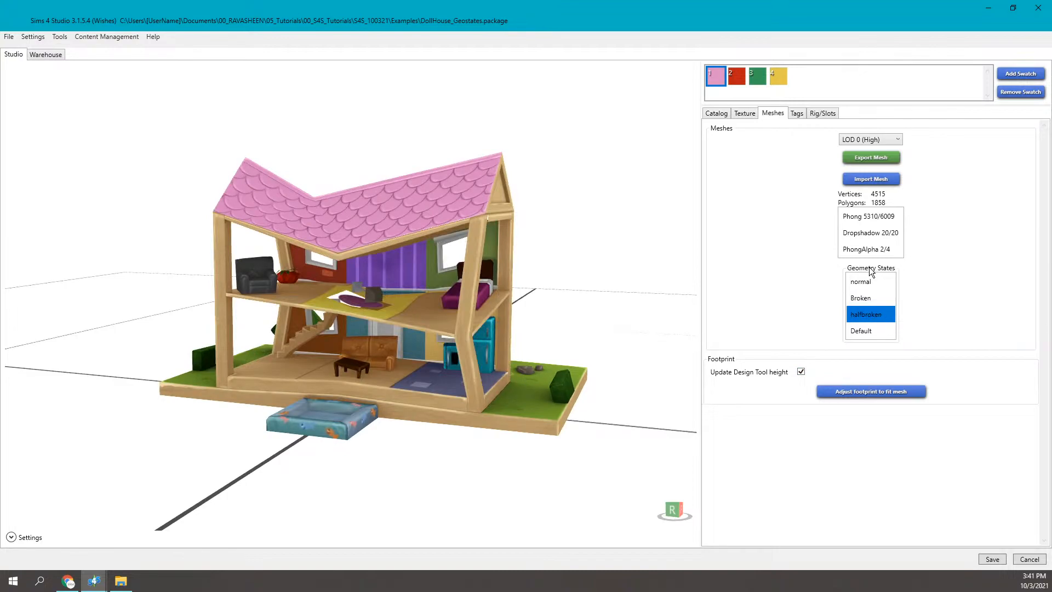
{"action": "left_click", "coordinate": [863, 283]}
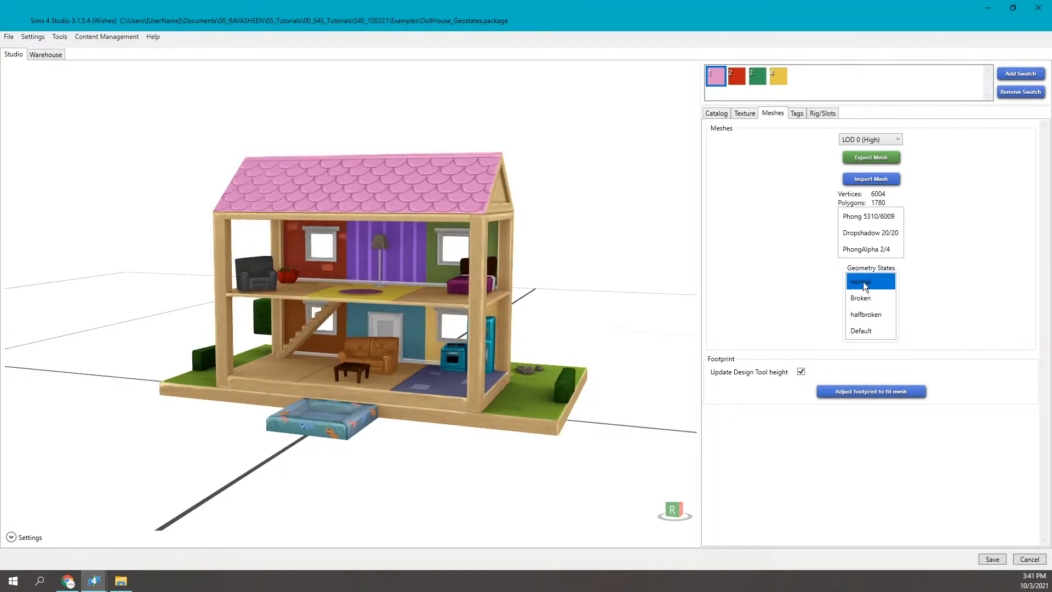
- Compare the dollhouse's normal, Broken, halfbroken and Default geometry states in the 3D preview
{"action": "left_click", "coordinate": [867, 299]}
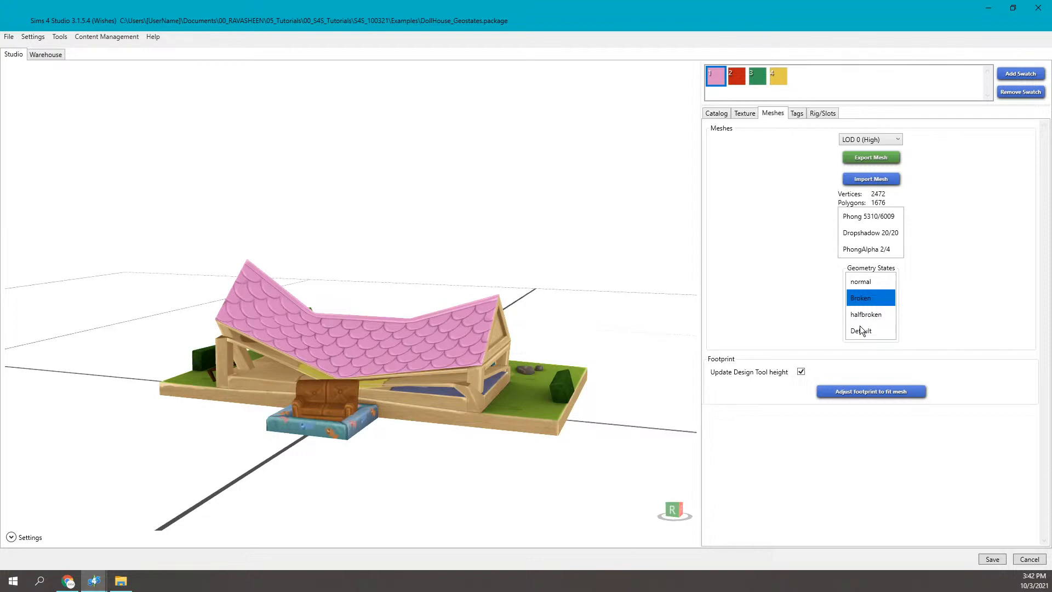
{"action": "left_click", "coordinate": [863, 281]}
{"action": "left_click", "coordinate": [864, 299]}
{"action": "left_click", "coordinate": [864, 316]}
{"action": "left_click", "coordinate": [864, 329]}
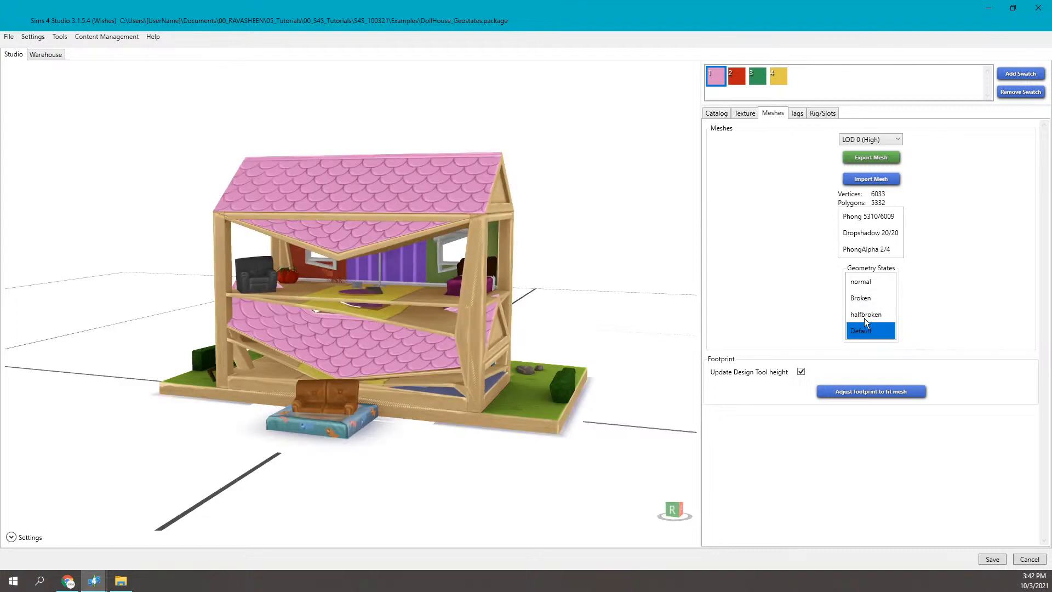
{"action": "left_click", "coordinate": [864, 319]}
{"action": "left_click", "coordinate": [865, 331]}
- View the dollhouse from an angle and compare its Broken and normal geometry states
{"action": "left_click_drag", "start_coordinate": [377, 291], "coordinate": [251, 282]}
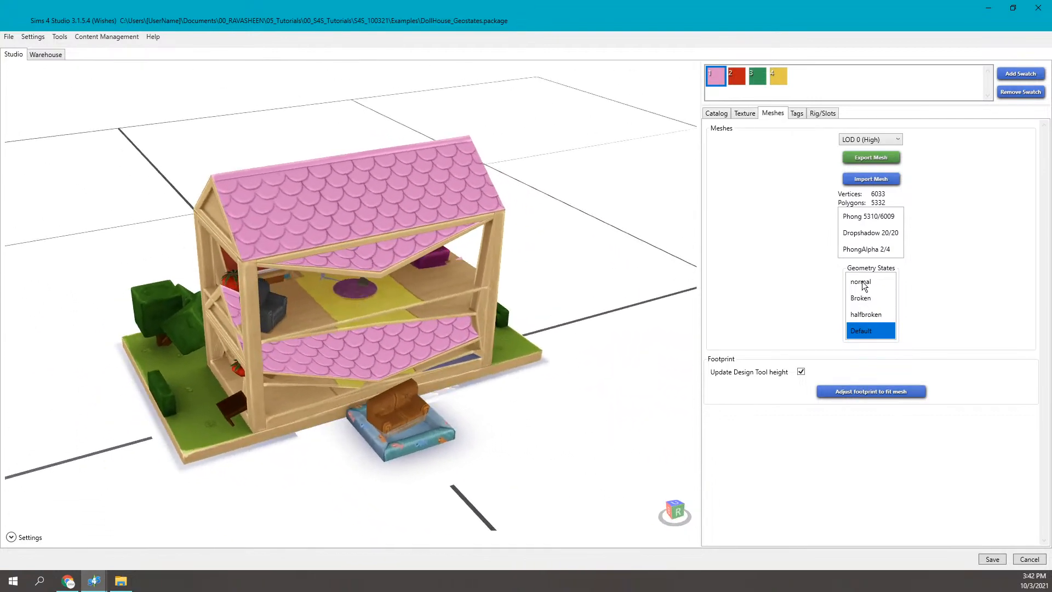
{"action": "left_click", "coordinate": [862, 286]}
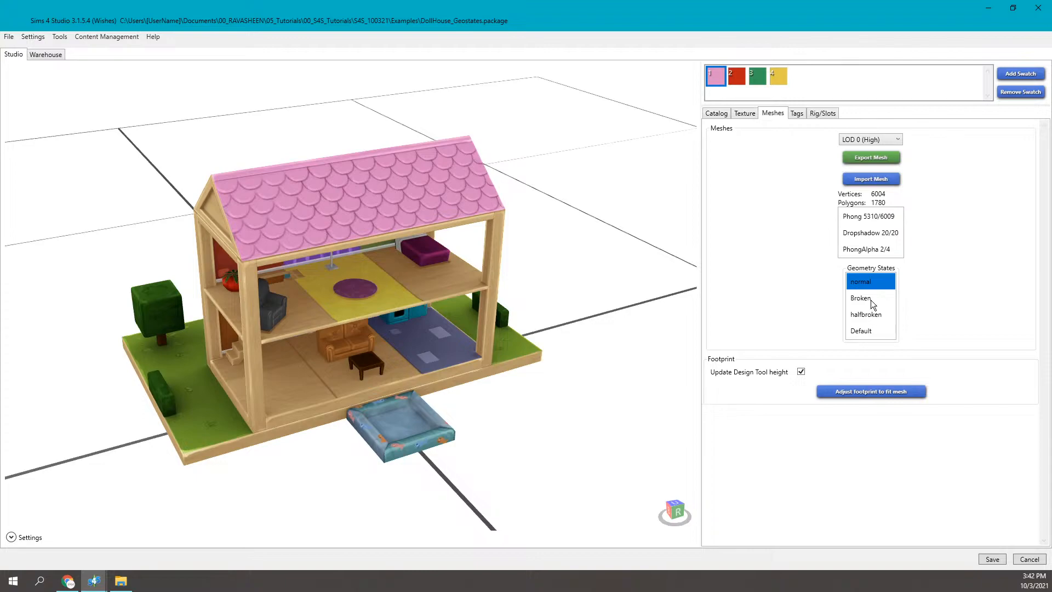
{"action": "left_click", "coordinate": [872, 299]}
{"action": "left_click", "coordinate": [871, 282]}
{"action": "left_click_drag", "start_coordinate": [450, 319], "coordinate": [379, 319]}
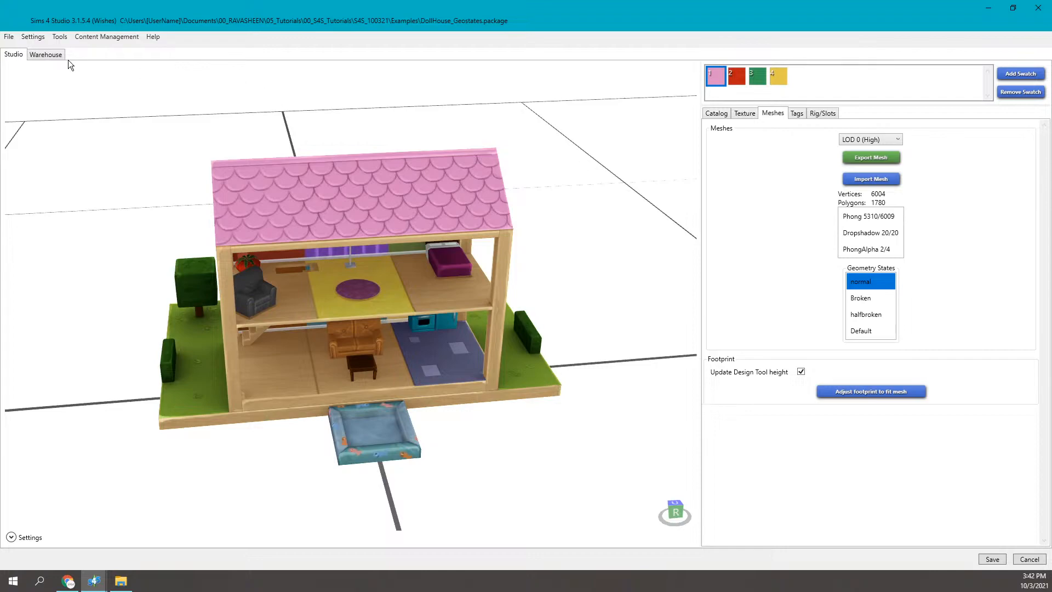
- Widen the dollhouse package's Warehouse resource list and return to the Studio preview of the normal state
{"action": "left_click", "coordinate": [47, 56]}
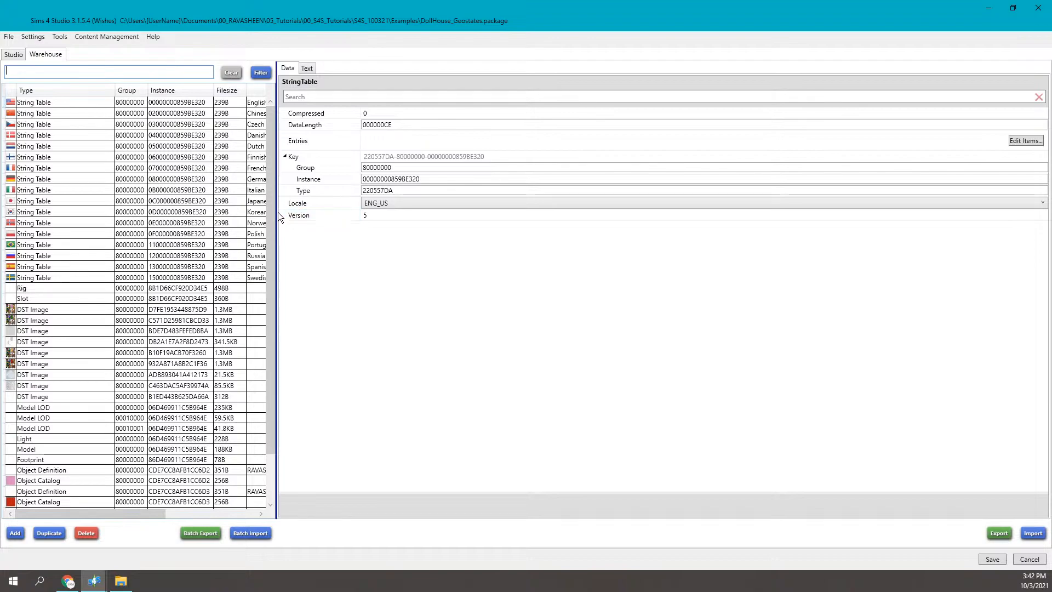
{"action": "left_click_drag", "start_coordinate": [276, 215], "coordinate": [325, 213]}
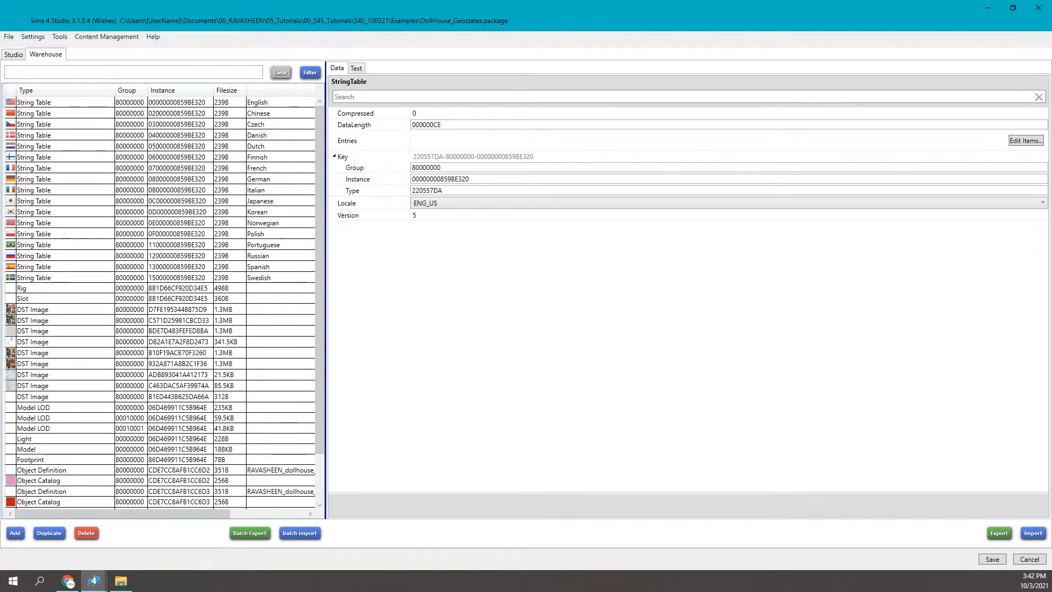
{"action": "left_click", "coordinate": [20, 55]}
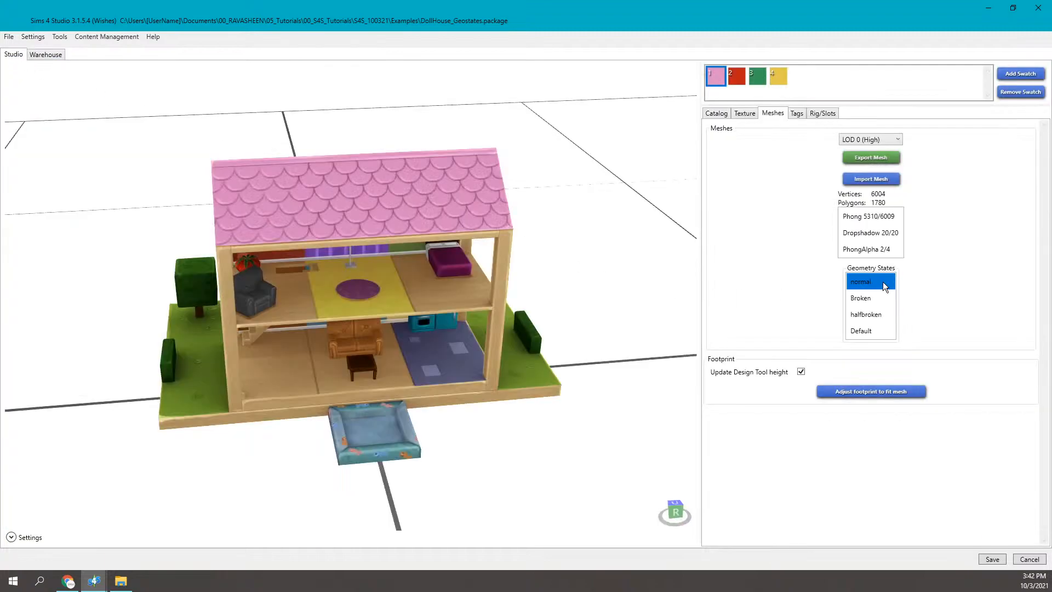
{"action": "left_click_drag", "start_coordinate": [356, 193], "coordinate": [453, 197]}
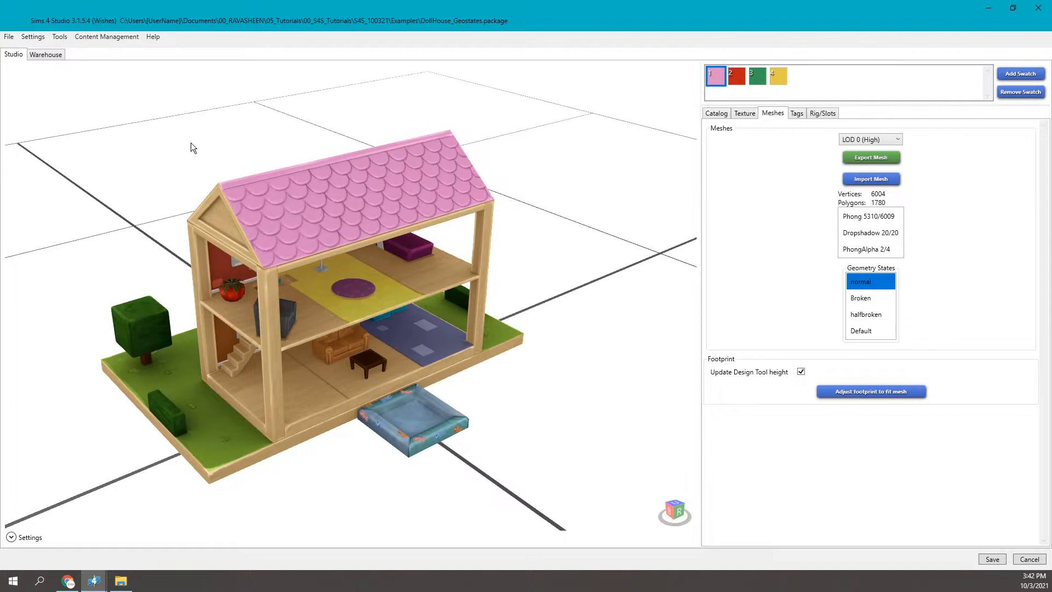
- Display the data of the dollhouse's Model LOD with group 00000000 and check its Meshes list without changes
{"action": "left_click", "coordinate": [40, 53]}
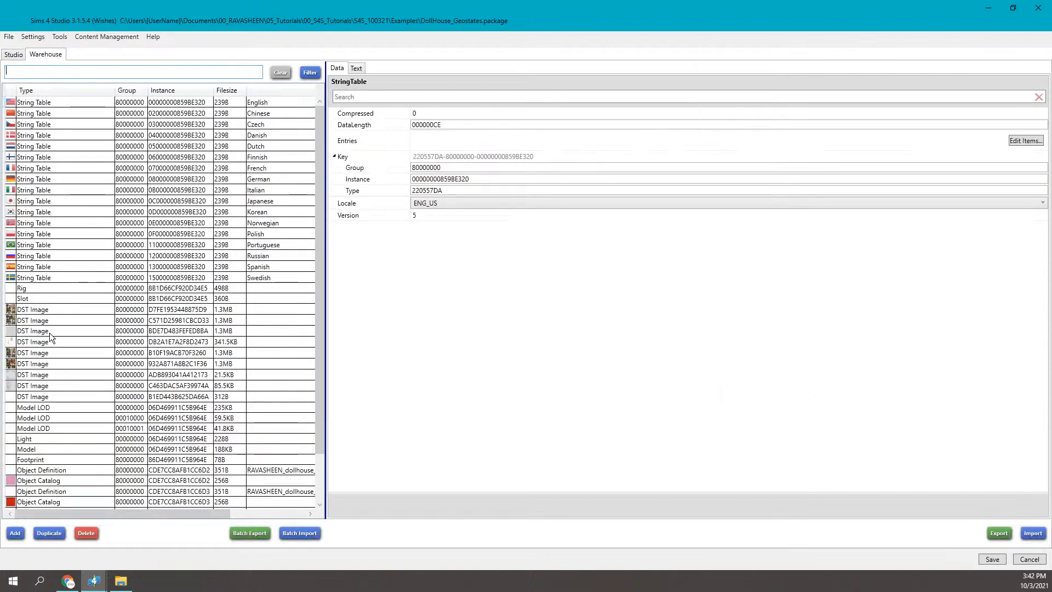
{"action": "scroll", "coordinate": [49, 333], "scroll_direction": "down", "scroll_amount": 2}
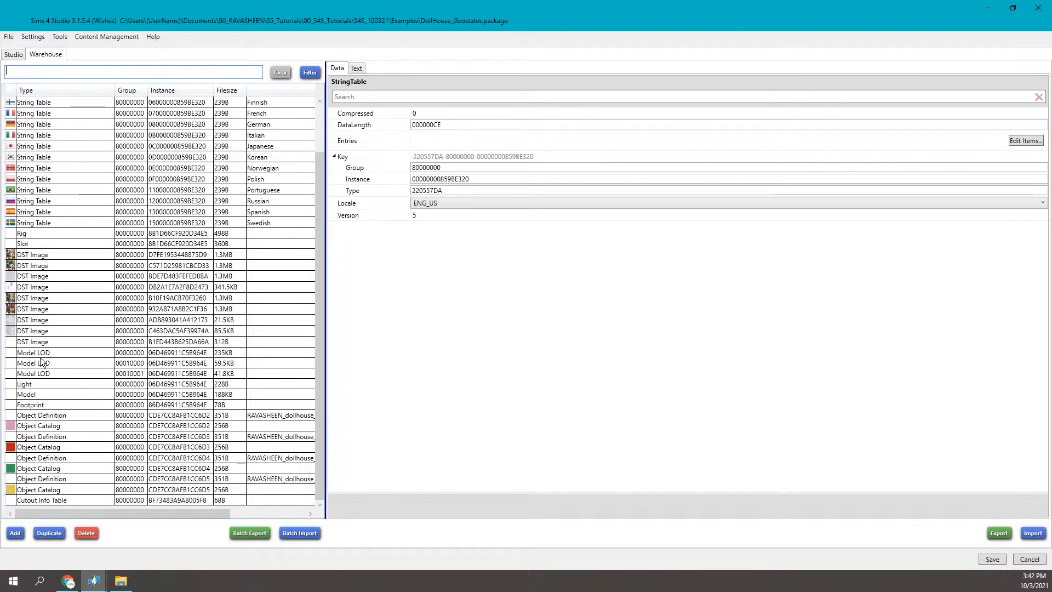
{"action": "left_click", "coordinate": [40, 356]}
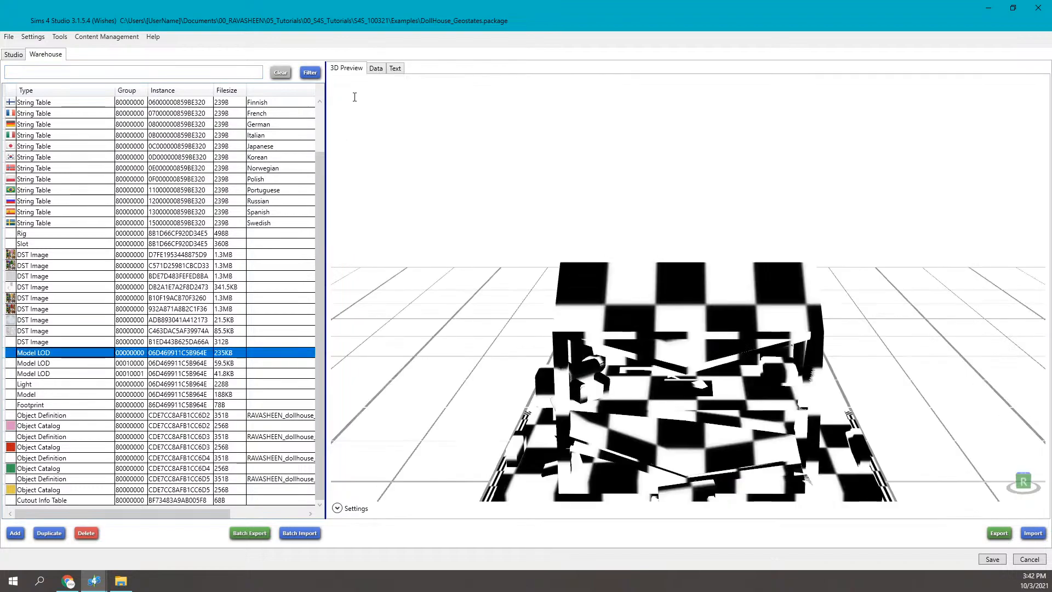
{"action": "left_click", "coordinate": [375, 69]}
{"action": "left_click", "coordinate": [1025, 176]}
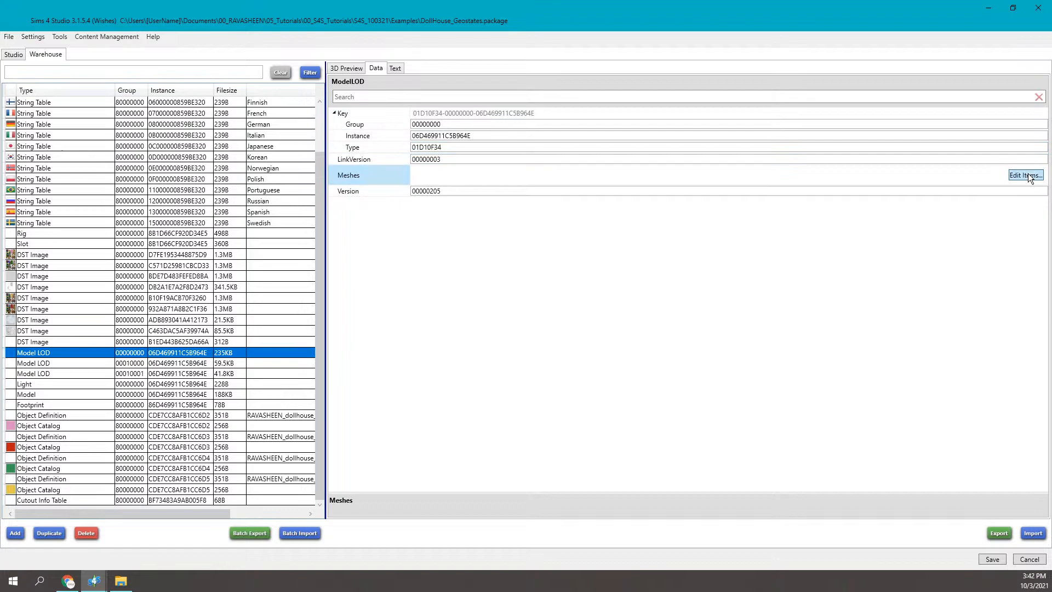
{"action": "left_click", "coordinate": [727, 129]}
- Review the dollhouse's Phong, Dropshadow and PhongAlpha mesh groups and the available LOD levels in the Studio mesh settings
{"action": "left_click", "coordinate": [16, 57]}
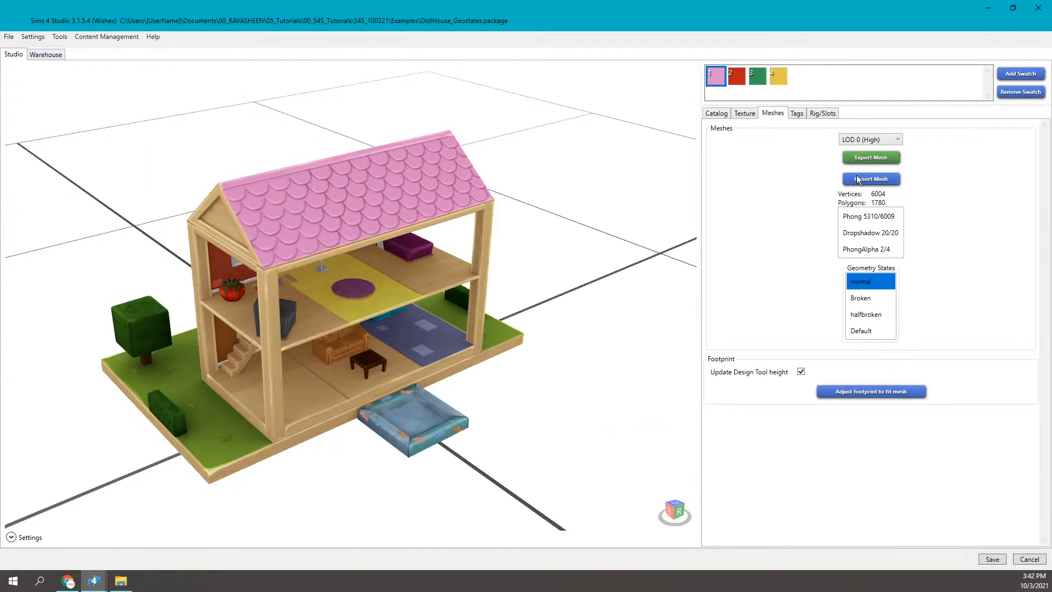
{"action": "left_click", "coordinate": [848, 219]}
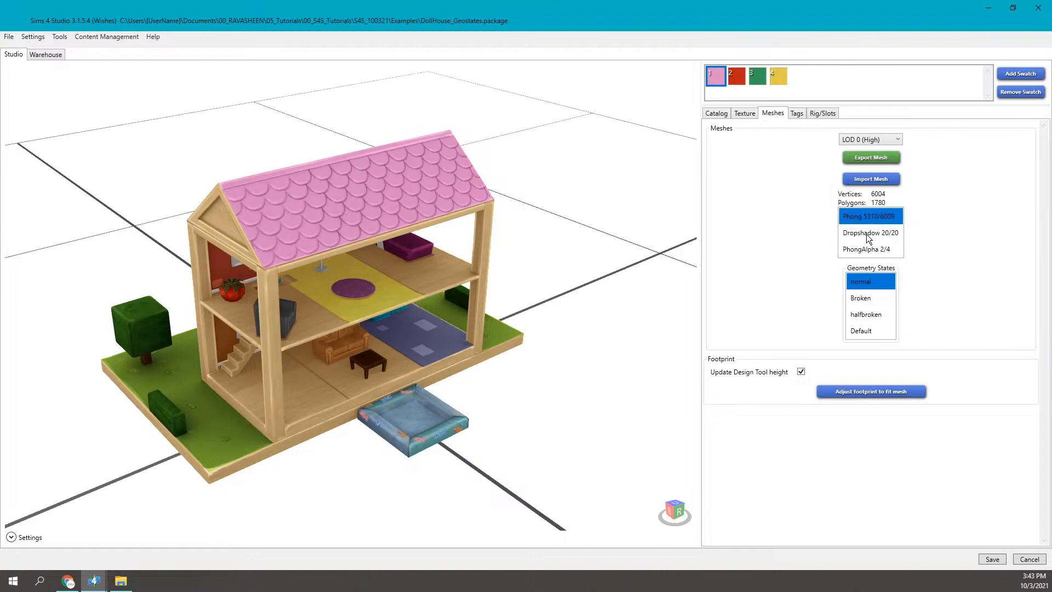
{"action": "left_click", "coordinate": [868, 233]}
{"action": "left_click", "coordinate": [871, 251]}
{"action": "left_click", "coordinate": [864, 140]}
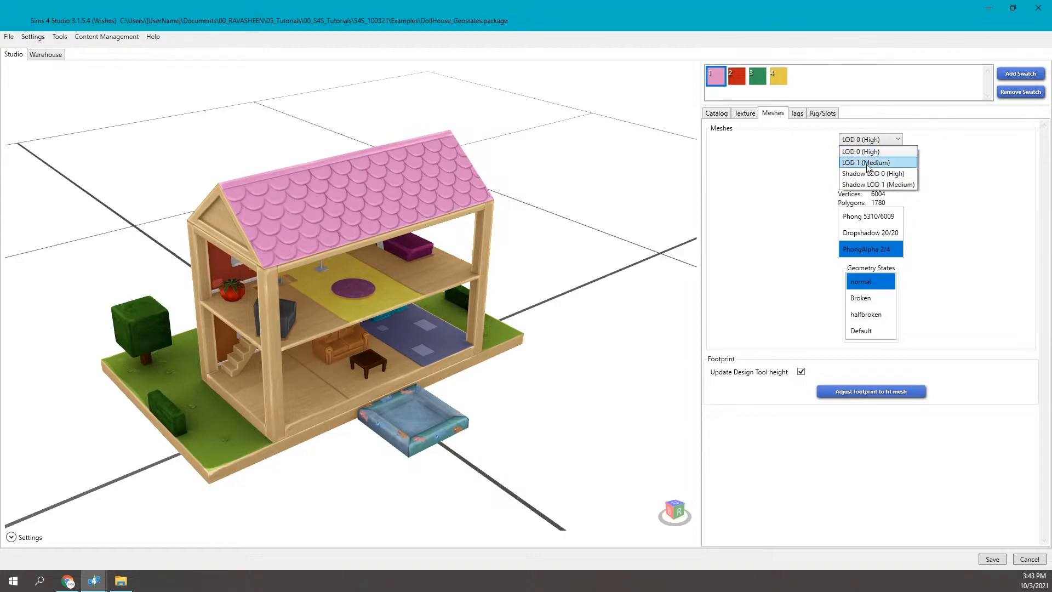
{"action": "left_click", "coordinate": [858, 219]}
{"action": "left_click", "coordinate": [858, 219]}
{"action": "left_click", "coordinate": [874, 249]}
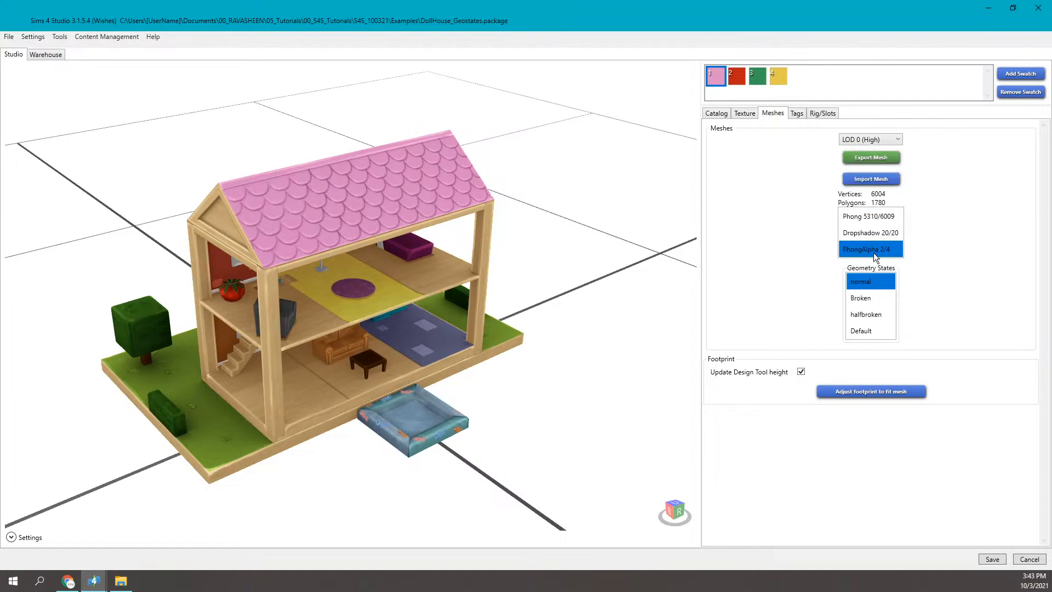
{"action": "left_click", "coordinate": [860, 216]}
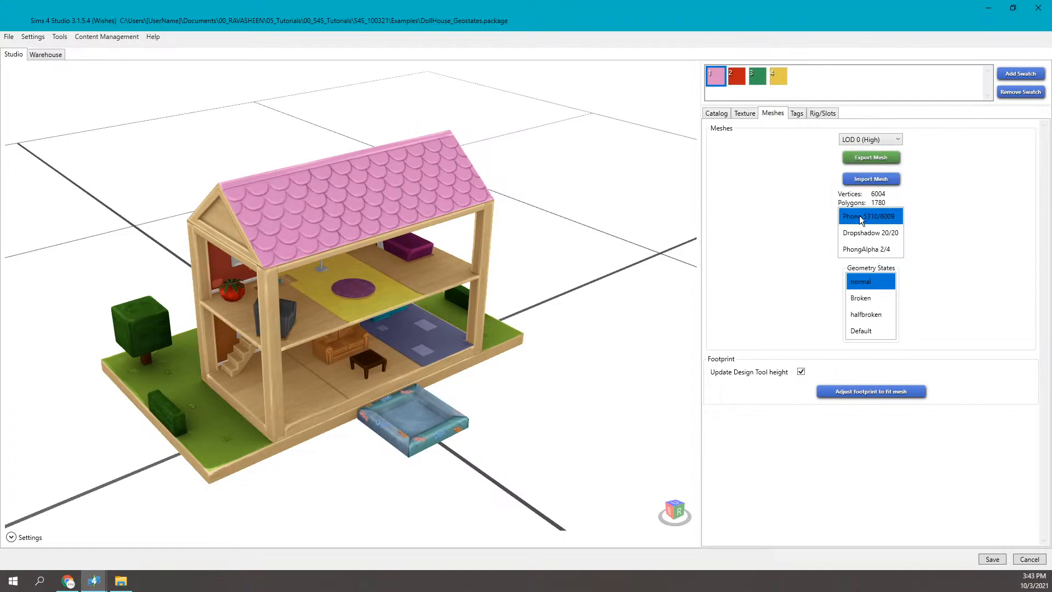
{"action": "left_click", "coordinate": [869, 248]}
- Open the Model LOD's Meshes list in the Warehouse and examine the PhongAlpha mesh's flags, including F1000 and Pickable
{"action": "left_click", "coordinate": [46, 55]}
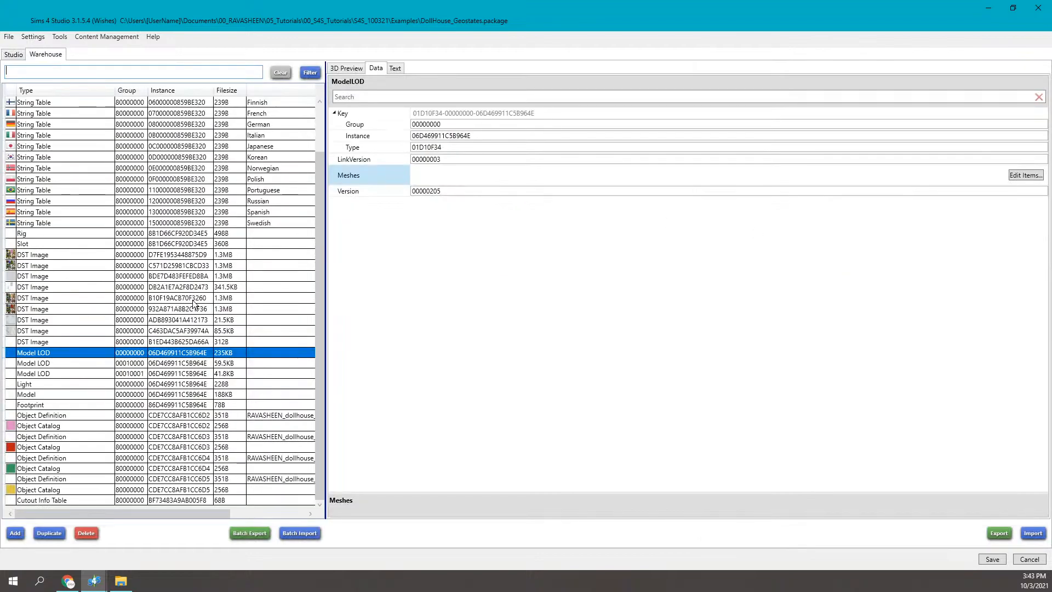
{"action": "left_click", "coordinate": [1027, 176]}
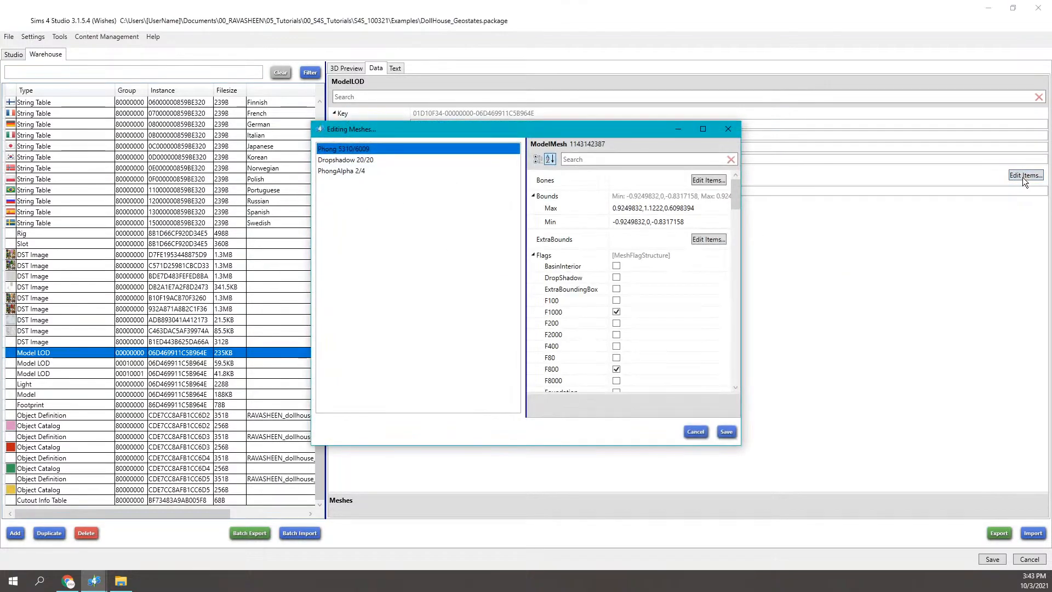
{"action": "left_click", "coordinate": [347, 174]}
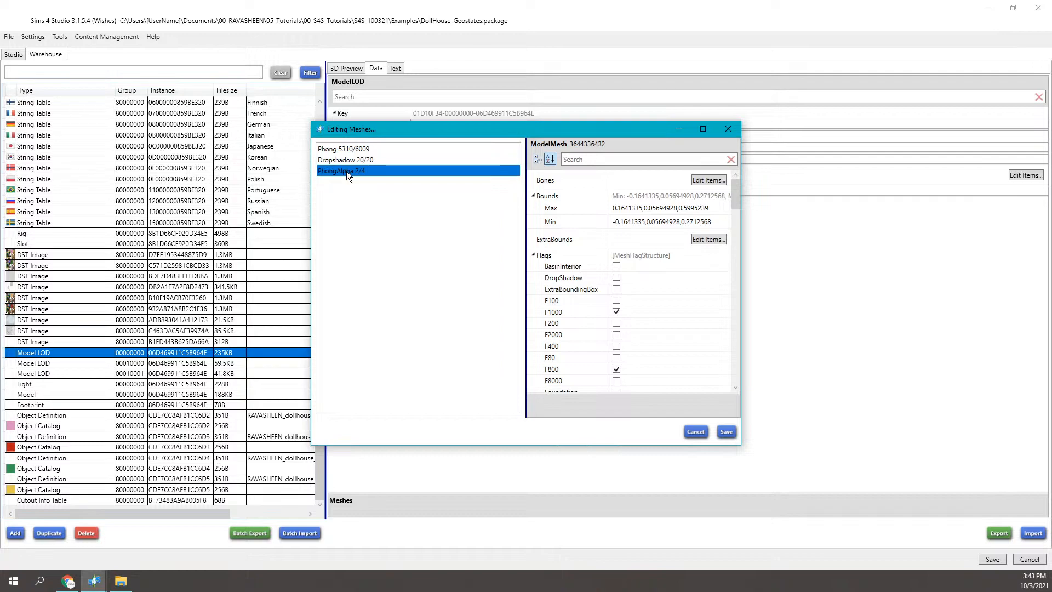
{"action": "scroll", "coordinate": [649, 229], "scroll_direction": "down", "scroll_amount": 3}
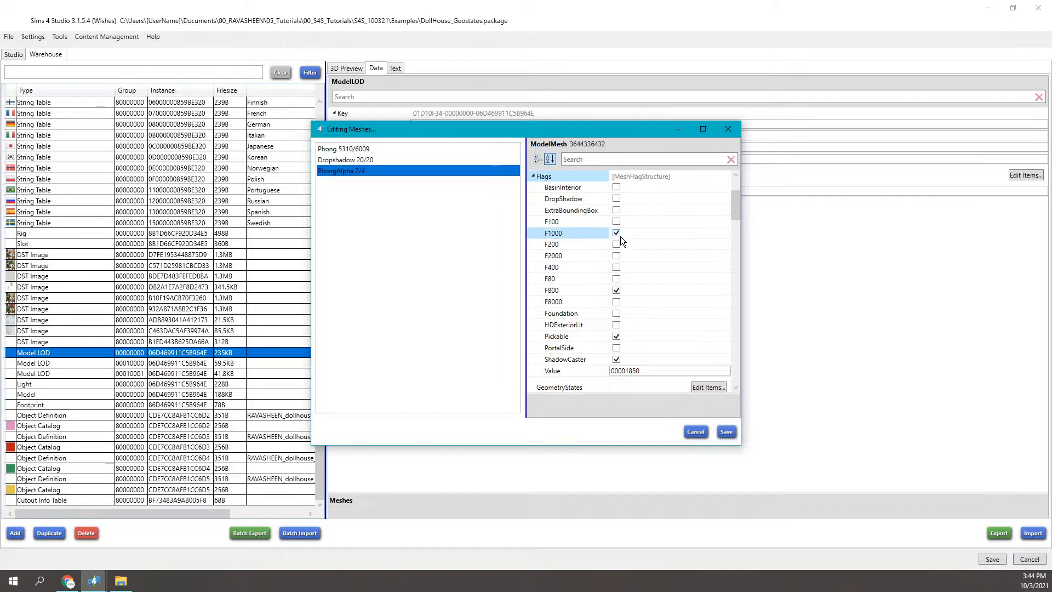
{"action": "left_click_drag", "start_coordinate": [736, 206], "coordinate": [735, 207]}
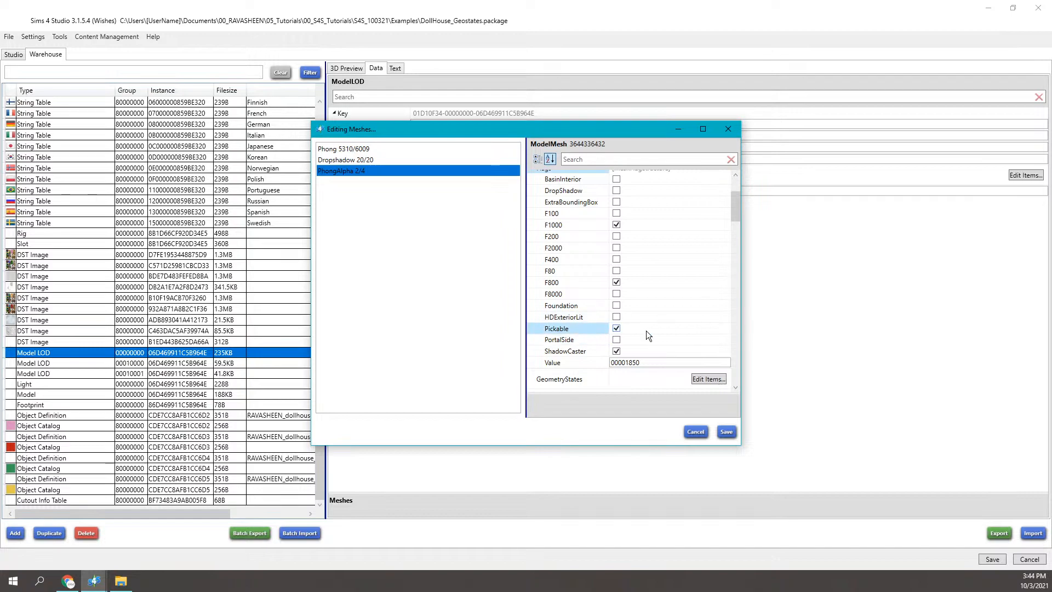
{"action": "scroll", "coordinate": [639, 326], "scroll_direction": "down", "scroll_amount": 1}
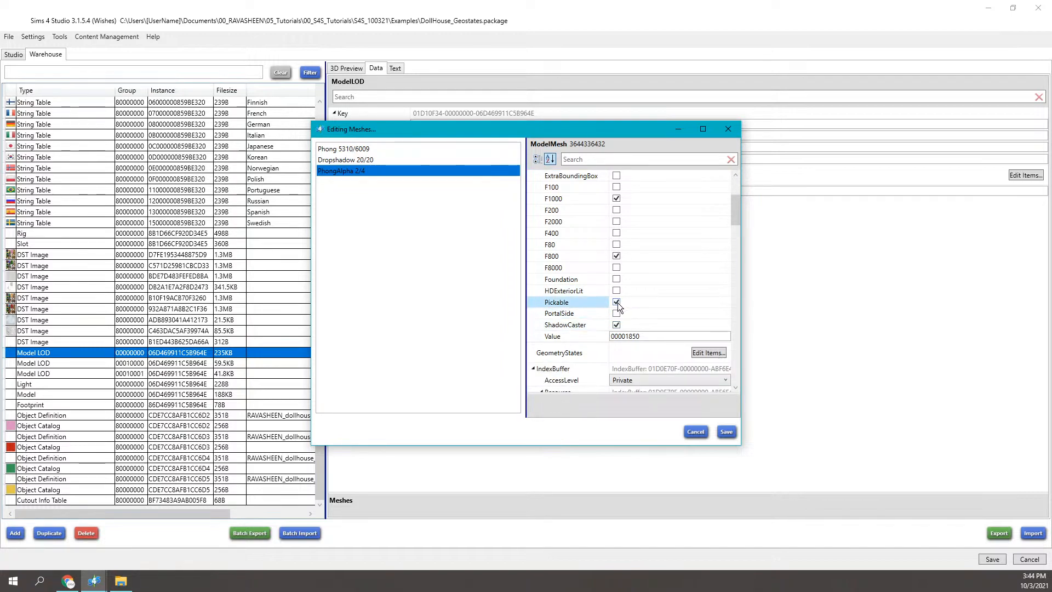
- Inspect the Phong mesh's Broken, halfbroken and Default entries in GeometryStates without changing them
{"action": "left_click", "coordinate": [340, 150]}
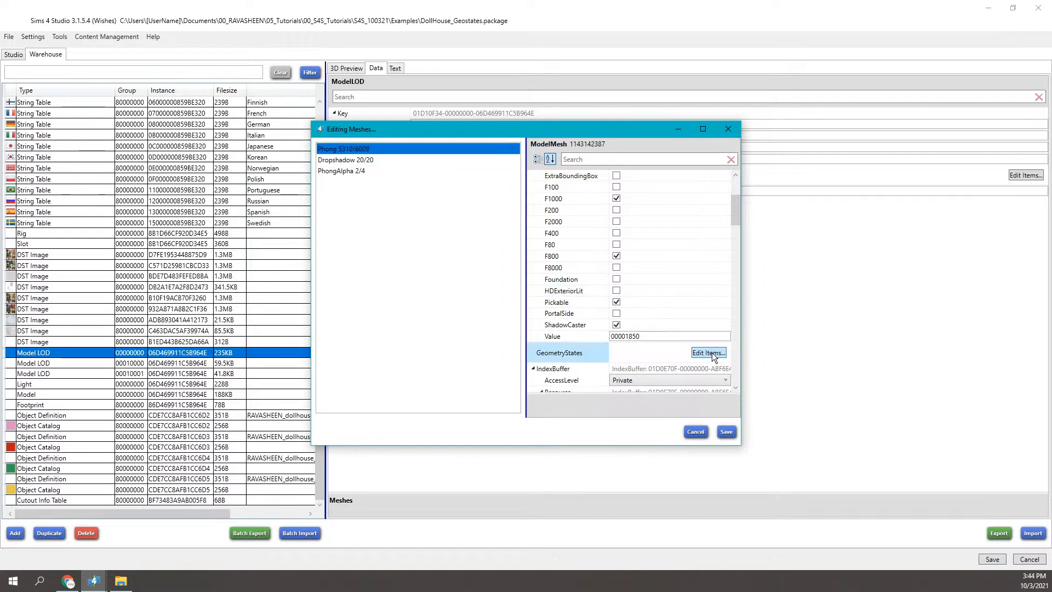
{"action": "left_click", "coordinate": [710, 353]}
{"action": "left_click", "coordinate": [439, 160]}
{"action": "left_click", "coordinate": [439, 171]}
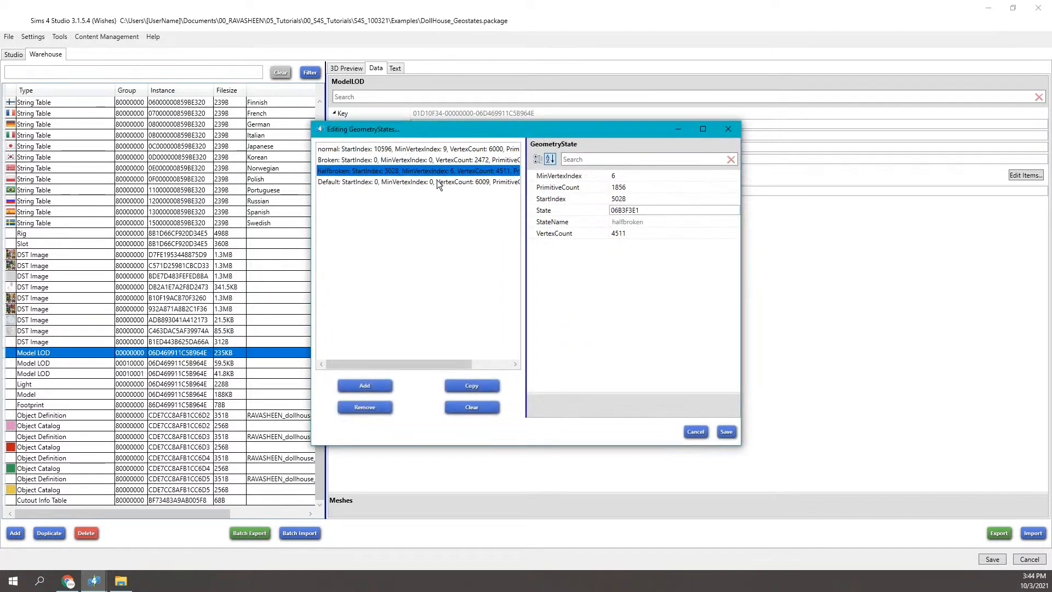
{"action": "left_click", "coordinate": [439, 181]}
{"action": "left_click", "coordinate": [729, 129]}
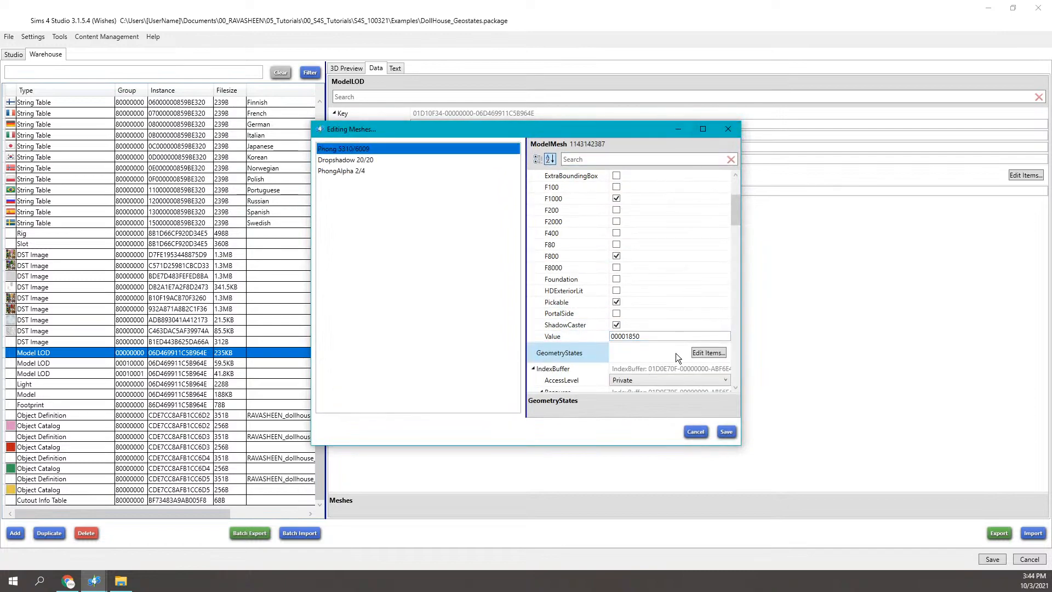
- Inspect the GeometryStates of the Dropshadow and PhongAlpha meshes and close the dollhouse's mesh editor without saving
{"action": "left_click", "coordinate": [711, 353]}
{"action": "left_click", "coordinate": [726, 129]}
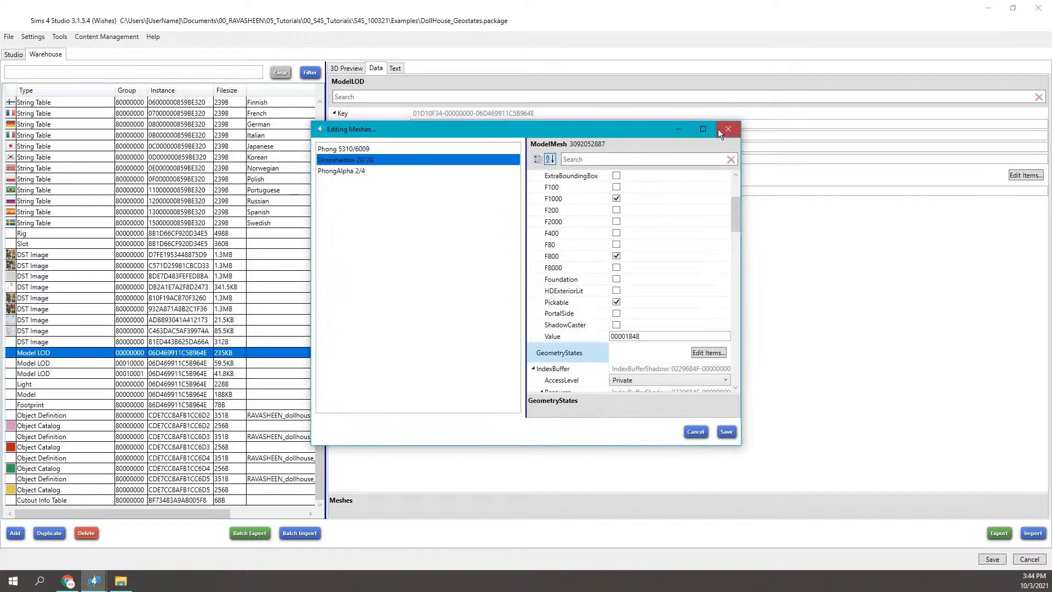
{"action": "left_click", "coordinate": [391, 171]}
{"action": "left_click", "coordinate": [708, 352]}
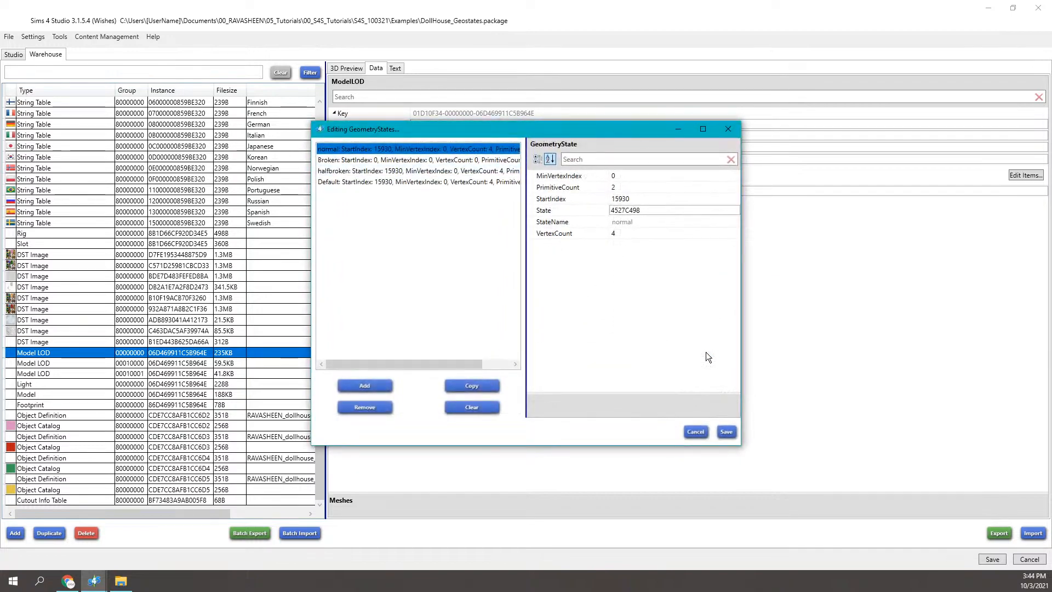
{"action": "left_click", "coordinate": [728, 129]}
{"action": "left_click", "coordinate": [728, 129]}
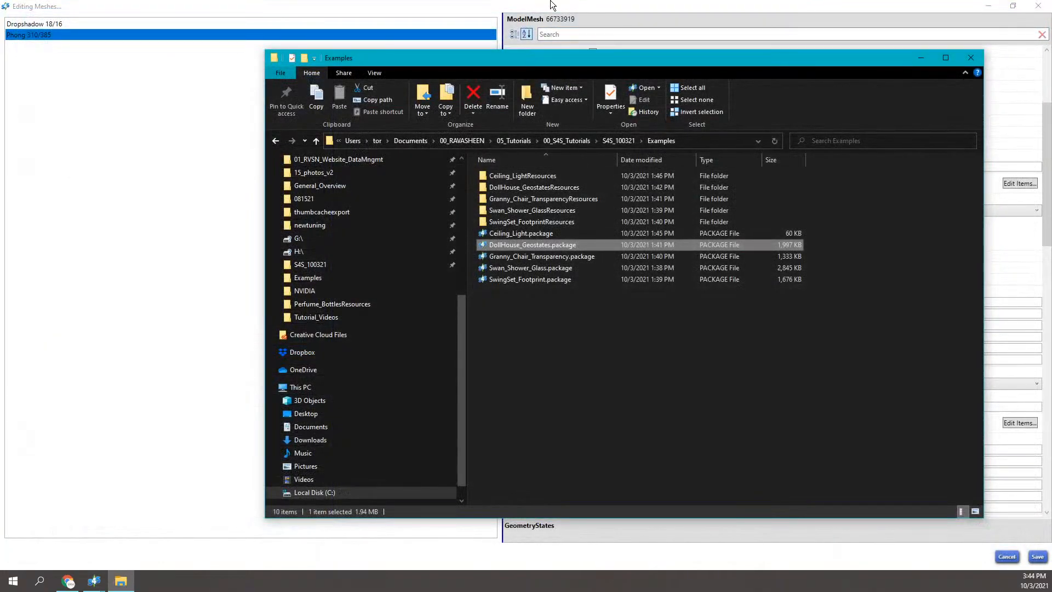
- Return to the other object's mesh editor and examine the Phong 310/385 mesh's remaining properties, from GeometryStates down to VertexFormat
{"action": "left_click", "coordinate": [552, 5]}
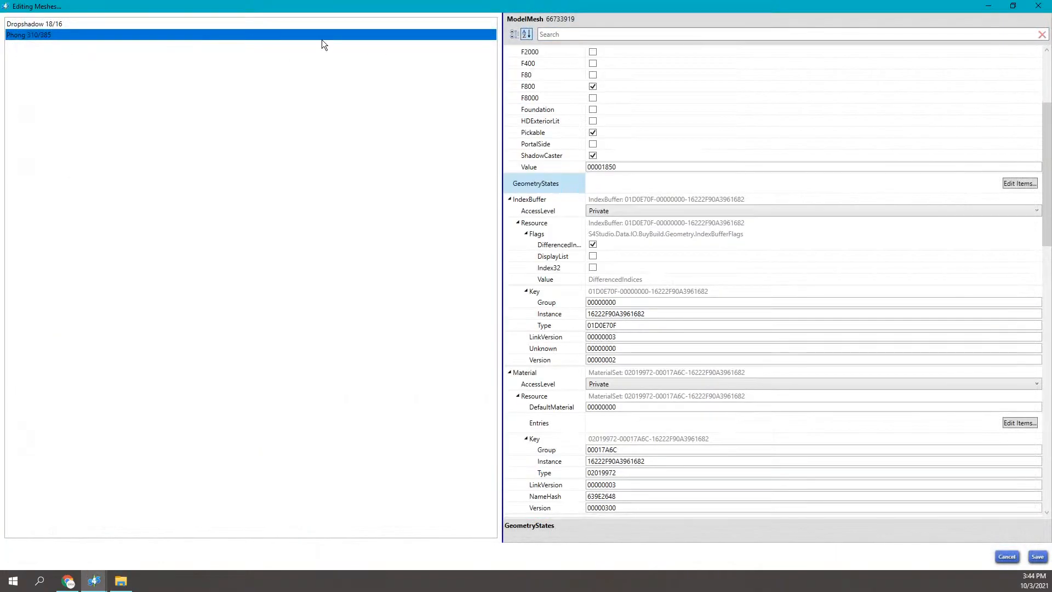
{"action": "scroll", "coordinate": [624, 198], "scroll_direction": "down", "scroll_amount": 3}
{"action": "left_click", "coordinate": [606, 88]}
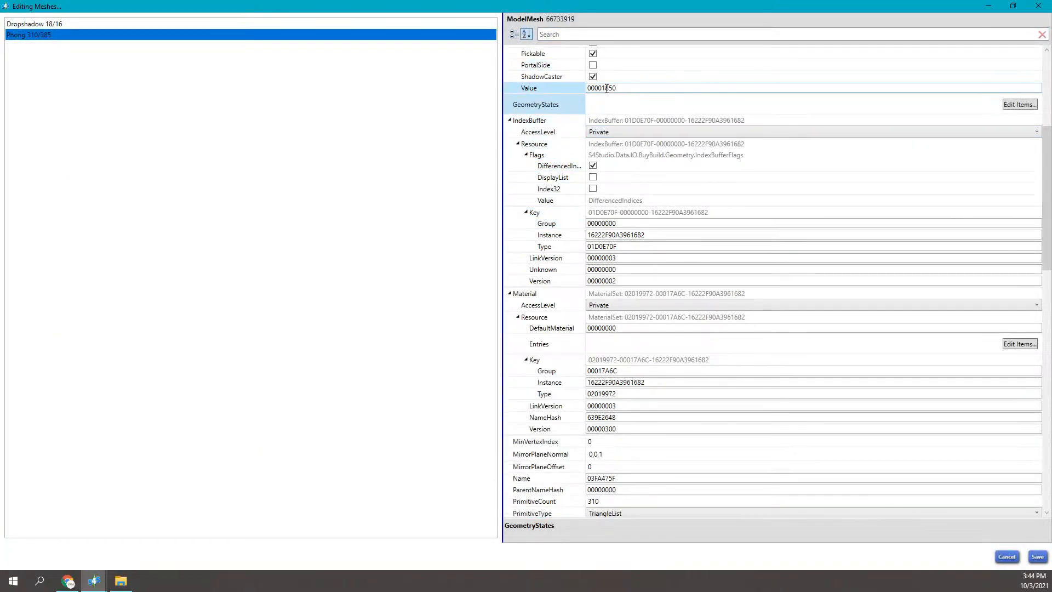
{"action": "left_click", "coordinate": [639, 234]}
{"action": "scroll", "coordinate": [639, 231], "scroll_direction": "up", "scroll_amount": 1}
{"action": "scroll", "coordinate": [639, 232], "scroll_direction": "up", "scroll_amount": 1}
{"action": "scroll", "coordinate": [616, 154], "scroll_direction": "down", "scroll_amount": 5}
{"action": "scroll", "coordinate": [615, 175], "scroll_direction": "down", "scroll_amount": 4}
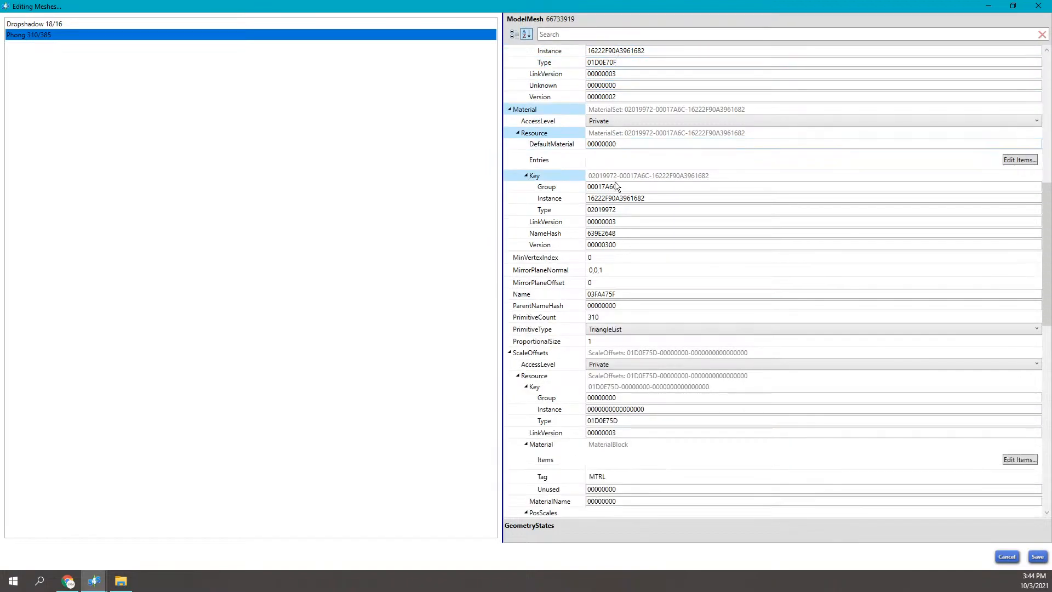
{"action": "scroll", "coordinate": [615, 179], "scroll_direction": "down", "scroll_amount": 20}
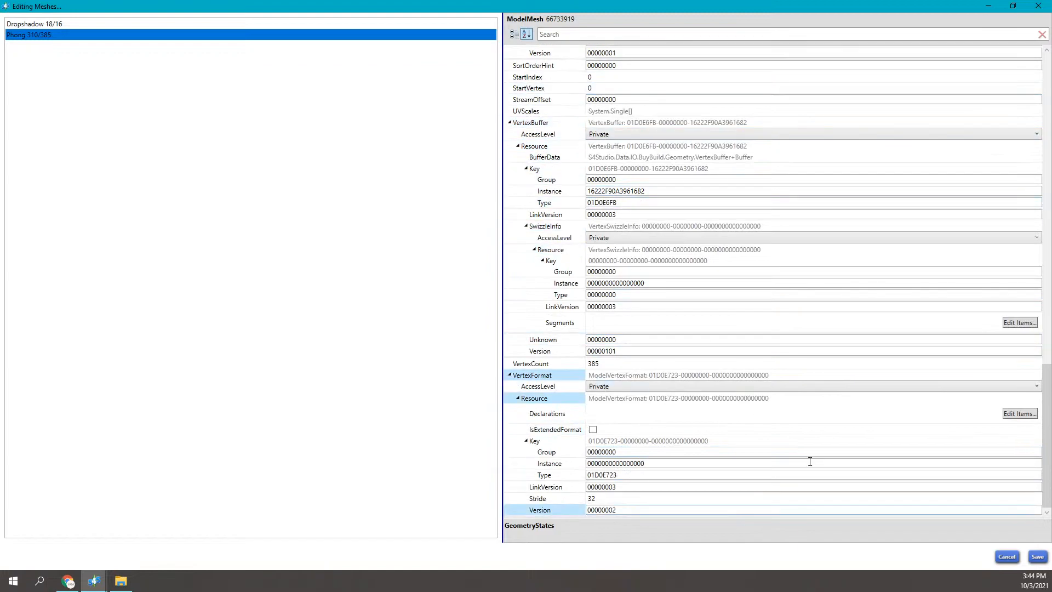
{"action": "scroll", "coordinate": [636, 420], "scroll_direction": "up", "scroll_amount": 12}
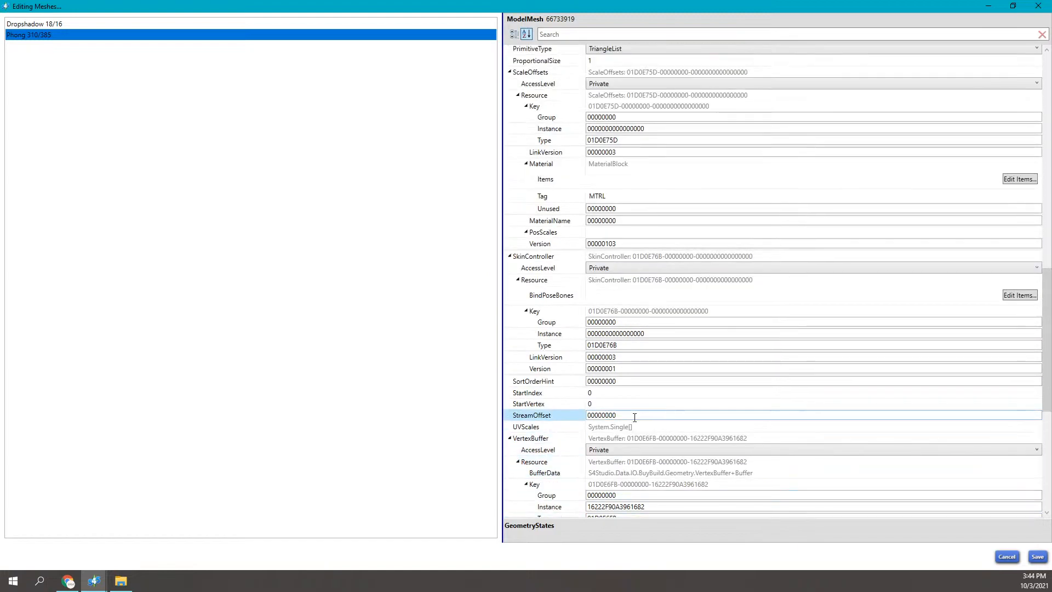
- Review the Phong 310/385 mesh's properties from Bounds and Flags down through GeometryStates, IndexBuffer, Material and ScaleOffsets
{"action": "scroll", "coordinate": [636, 419], "scroll_direction": "up", "scroll_amount": 16}
{"action": "scroll", "coordinate": [638, 413], "scroll_direction": "up", "scroll_amount": 2}
{"action": "scroll", "coordinate": [638, 413], "scroll_direction": "up", "scroll_amount": 3}
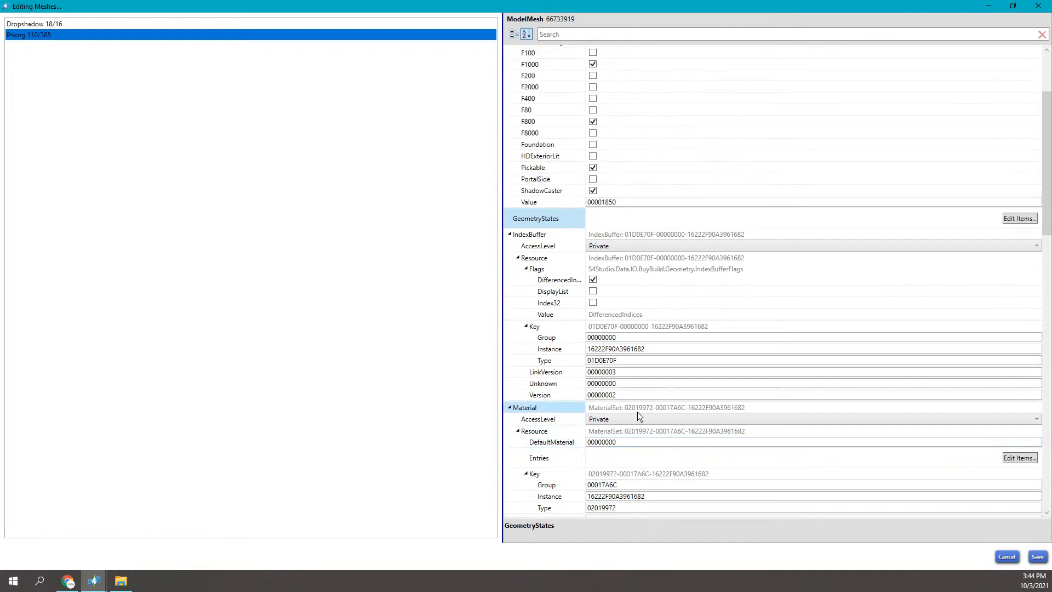
{"action": "scroll", "coordinate": [617, 107], "scroll_direction": "up", "scroll_amount": 3}
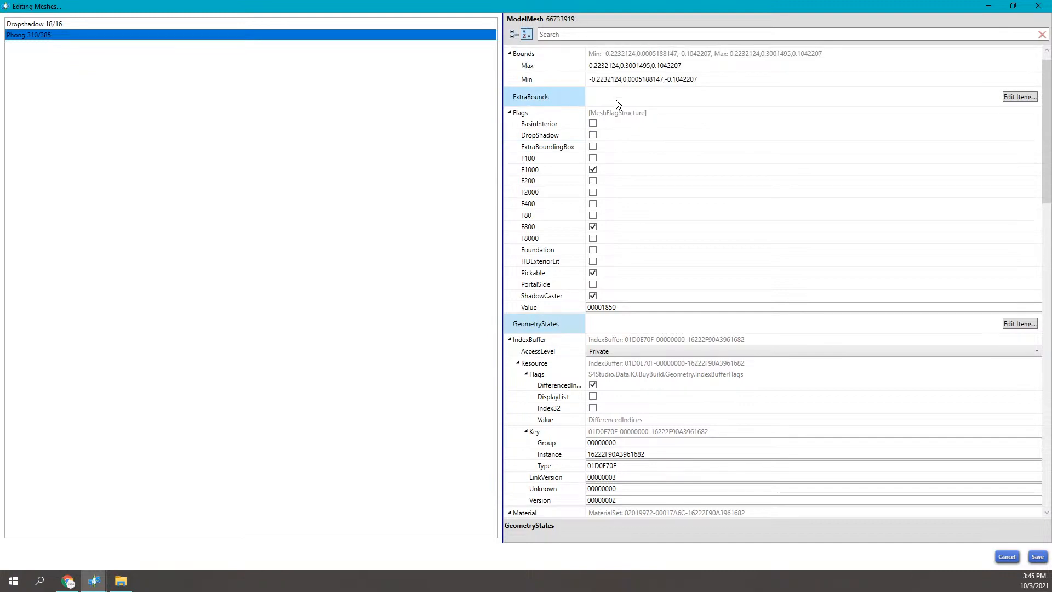
{"action": "scroll", "coordinate": [620, 117], "scroll_direction": "down", "scroll_amount": 3}
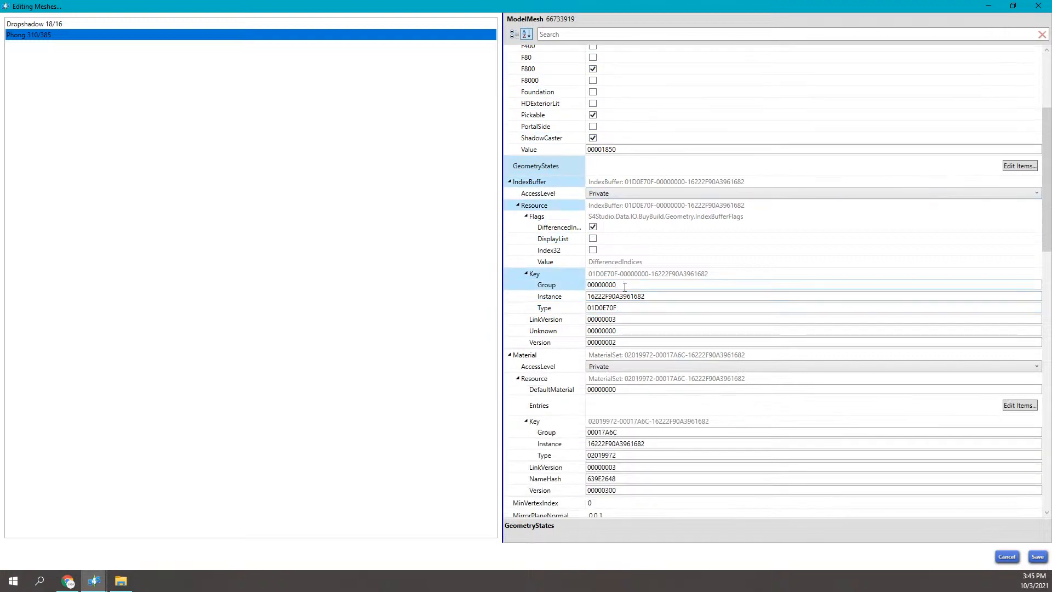
{"action": "scroll", "coordinate": [625, 286], "scroll_direction": "down", "scroll_amount": 2}
{"action": "scroll", "coordinate": [621, 258], "scroll_direction": "up", "scroll_amount": 5}
{"action": "scroll", "coordinate": [636, 154], "scroll_direction": "down", "scroll_amount": 2}
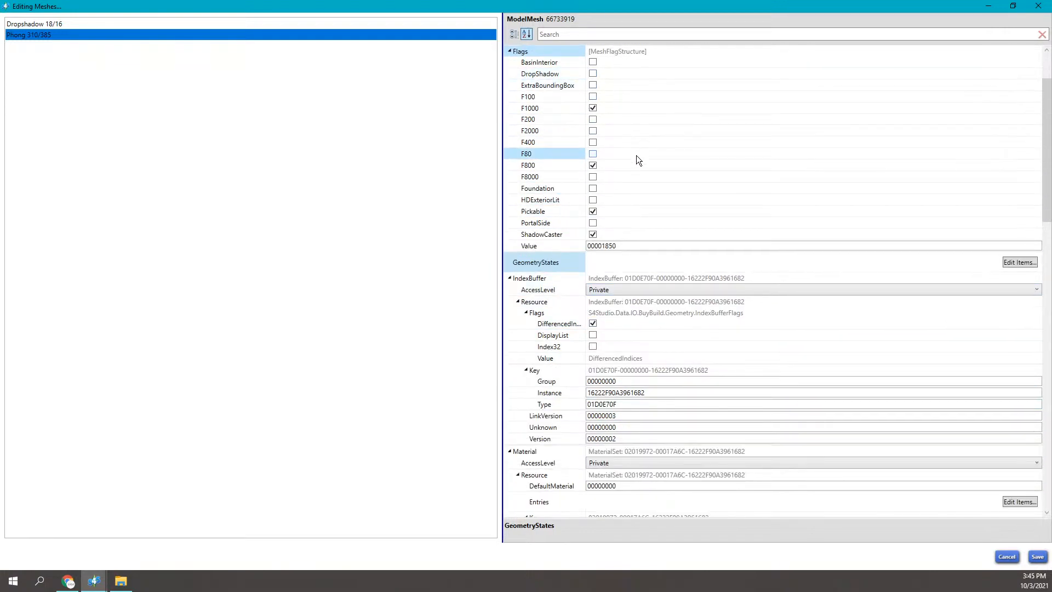
{"action": "scroll", "coordinate": [636, 154], "scroll_direction": "down", "scroll_amount": 4}
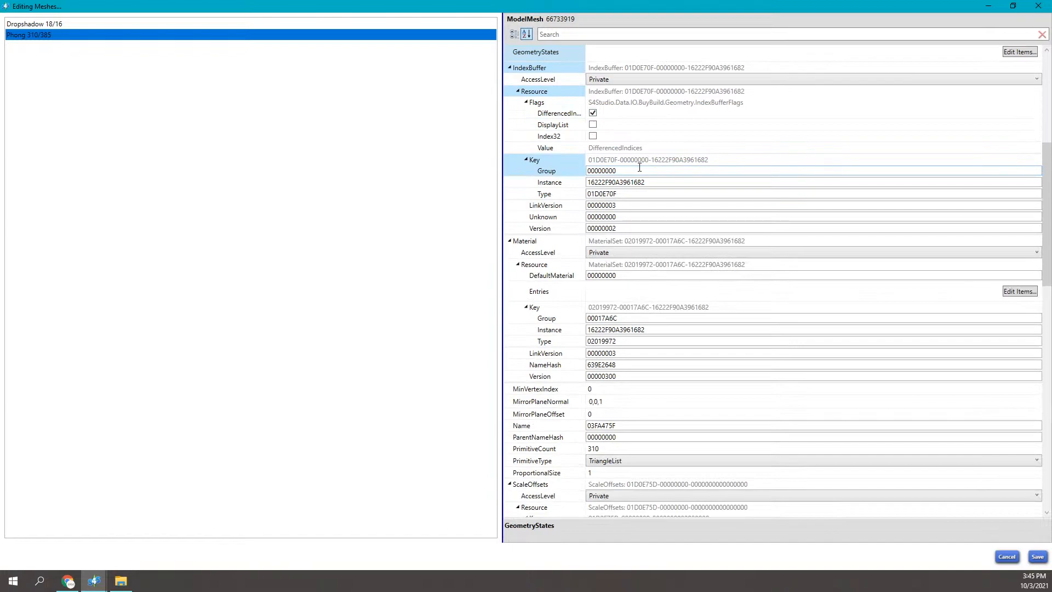
{"action": "scroll", "coordinate": [639, 167], "scroll_direction": "up", "scroll_amount": 5}
{"action": "scroll", "coordinate": [639, 170], "scroll_direction": "down", "scroll_amount": 4}
{"action": "scroll", "coordinate": [639, 174], "scroll_direction": "down", "scroll_amount": 3}
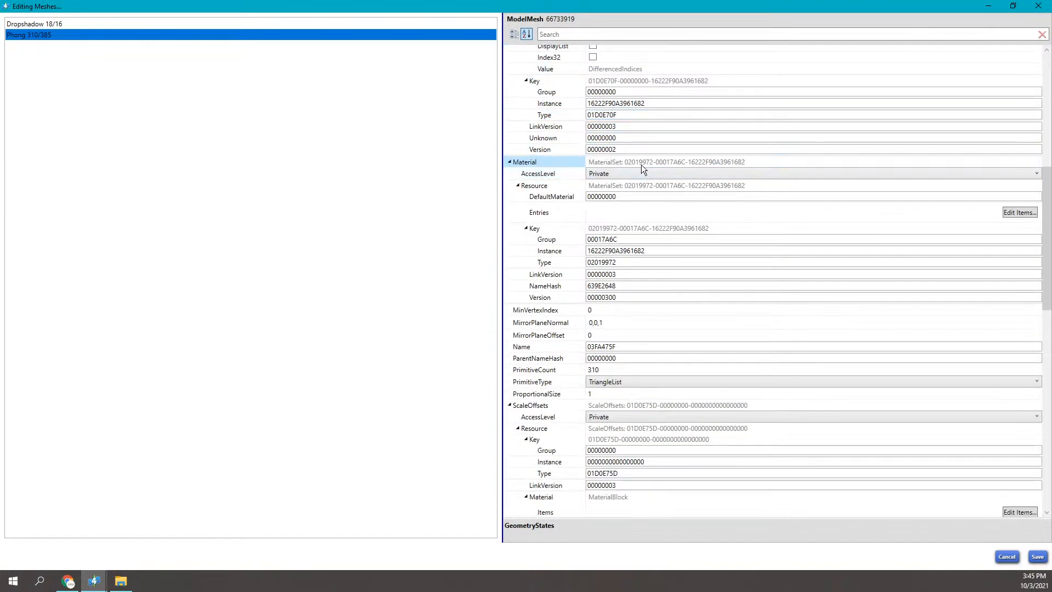
{"action": "scroll", "coordinate": [589, 136], "scroll_direction": "up", "scroll_amount": 3}
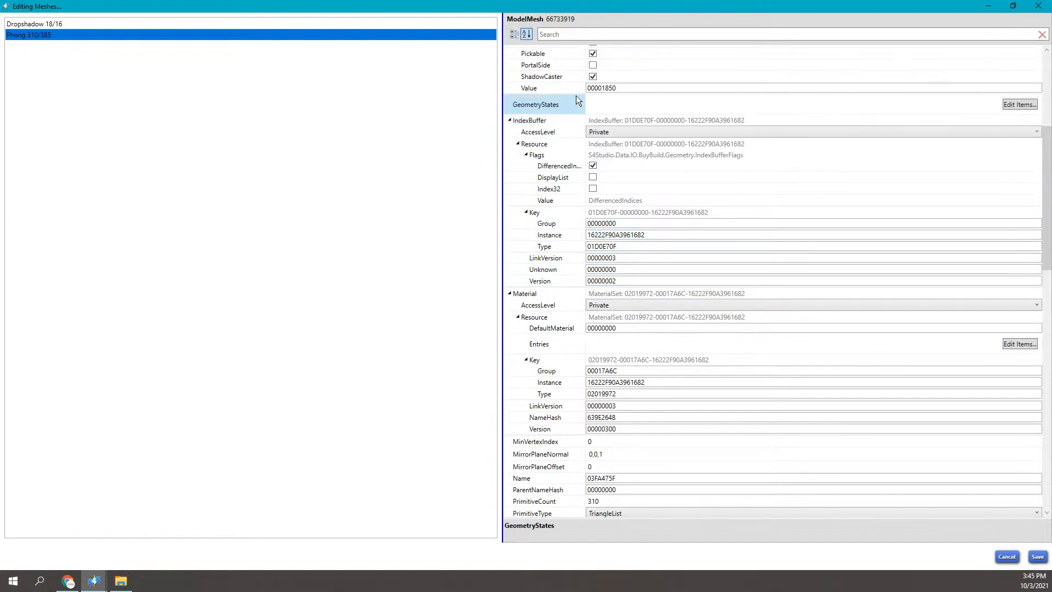
- Open the Entries of the Phong mesh's Material and close them without making changes
{"action": "left_click", "coordinate": [546, 295]}
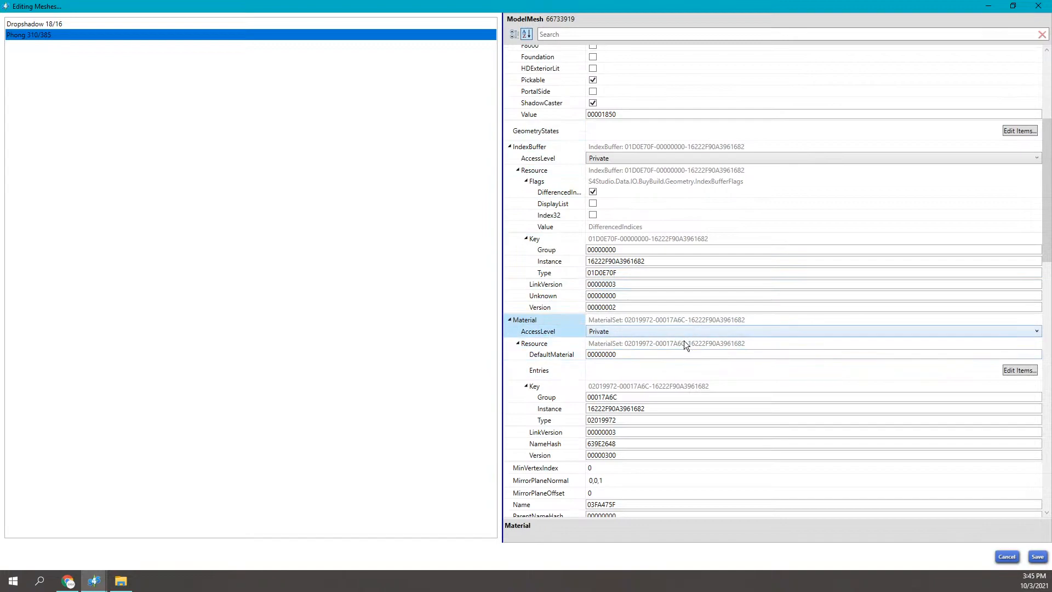
{"action": "left_click", "coordinate": [1018, 371]}
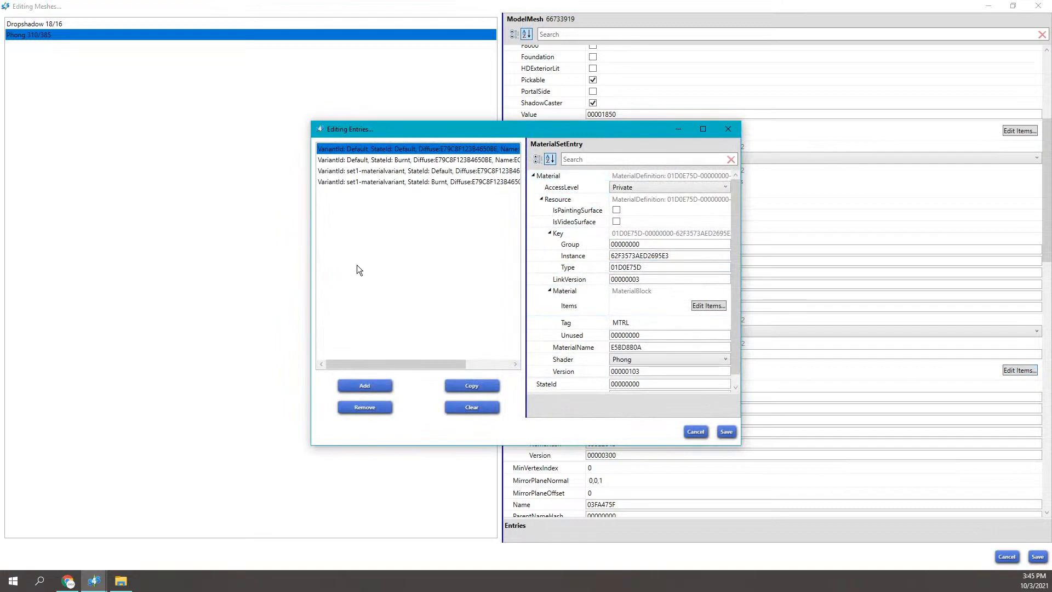
{"action": "left_click", "coordinate": [734, 130]}
- Inspect the material Items under ScaleOffsets, including PosOffset, PosScale, UVOffset and UVScale, and close them unchanged
{"action": "scroll", "coordinate": [728, 148], "scroll_direction": "down", "scroll_amount": 1}
{"action": "scroll", "coordinate": [707, 312], "scroll_direction": "down", "scroll_amount": 8}
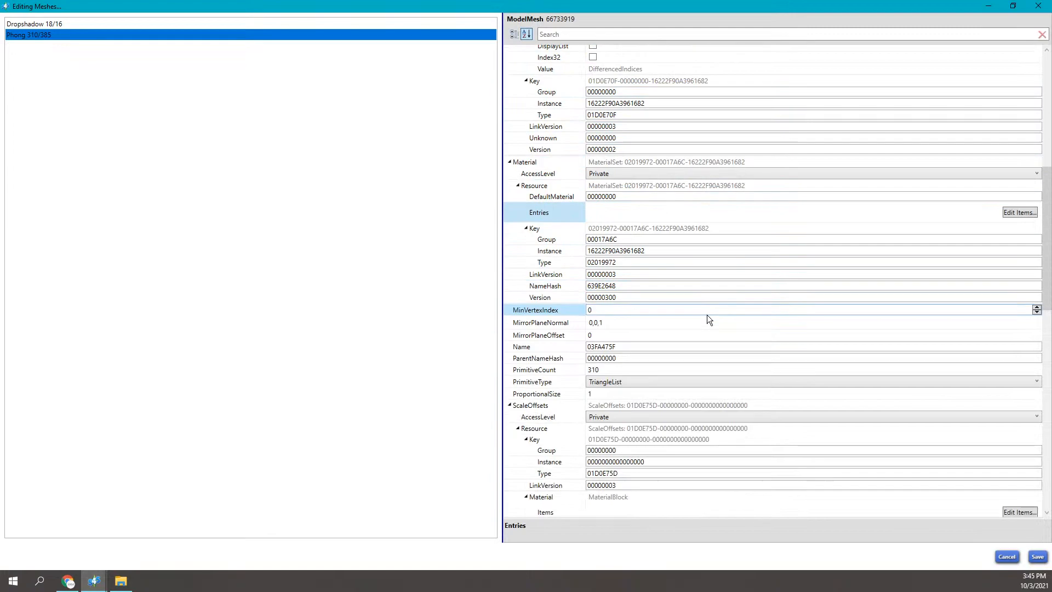
{"action": "scroll", "coordinate": [707, 315], "scroll_direction": "down", "scroll_amount": 1}
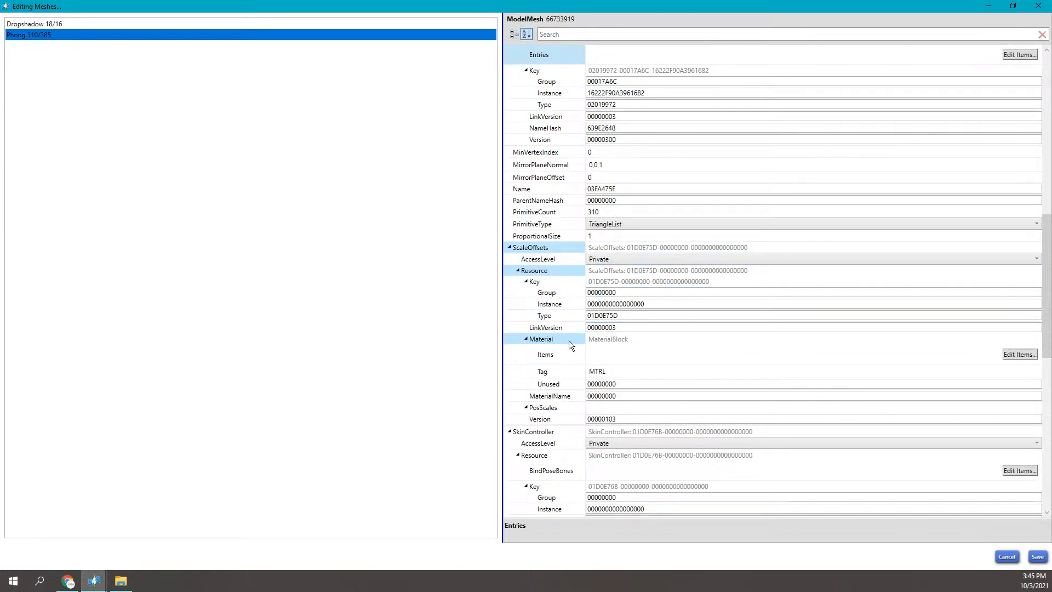
{"action": "left_click", "coordinate": [1020, 354]}
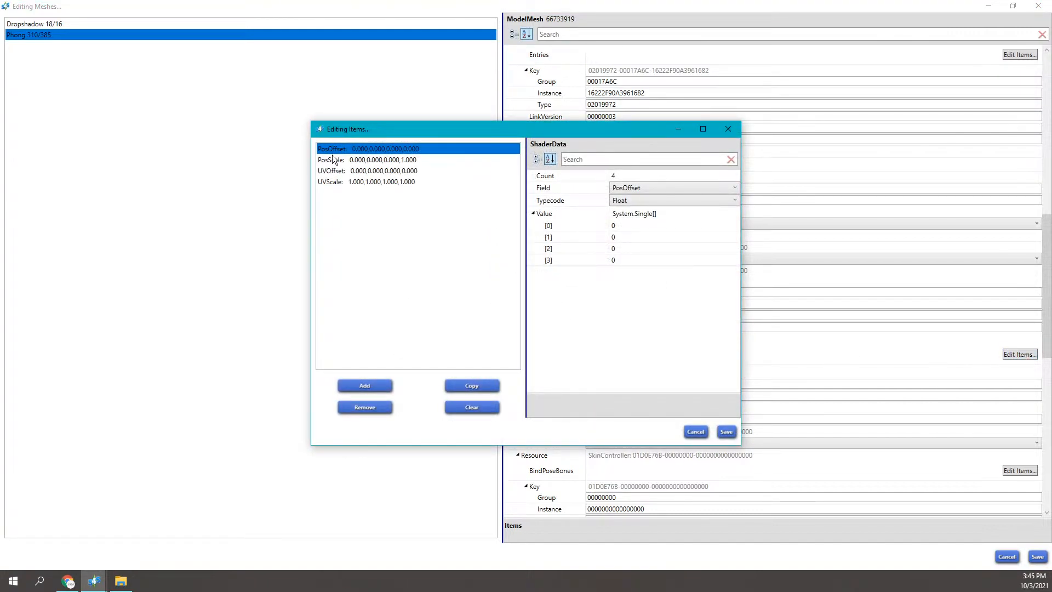
{"action": "left_click", "coordinate": [727, 128]}
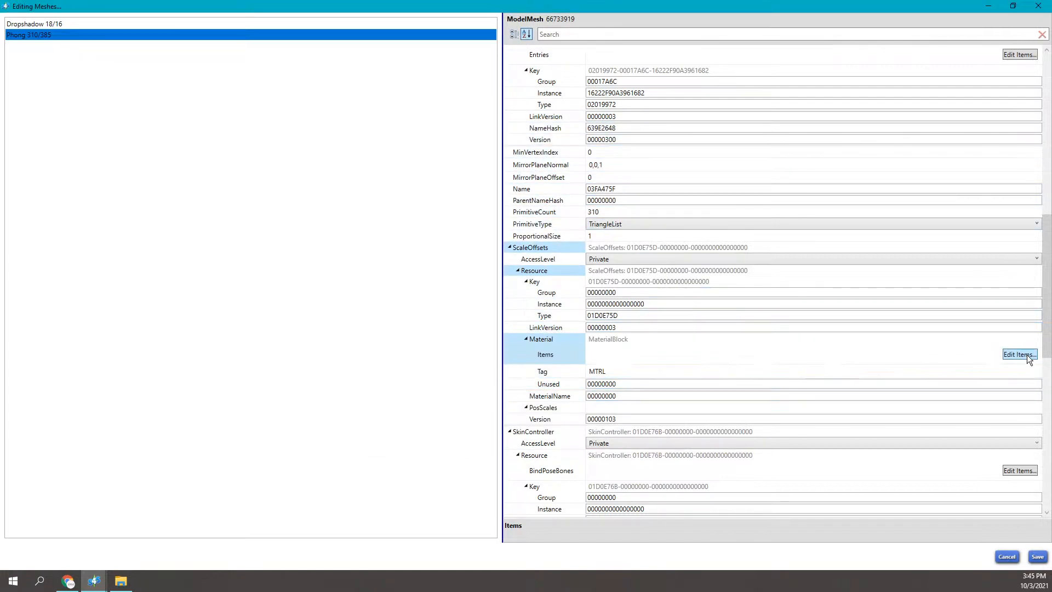
- Reopen the Material's Entries in a maximized window and compare the Default variant's Default and Burnt entries with the set1-materialvariant entry
{"action": "scroll", "coordinate": [1022, 353], "scroll_direction": "up", "scroll_amount": 5}
{"action": "scroll", "coordinate": [1013, 350], "scroll_direction": "up", "scroll_amount": 5}
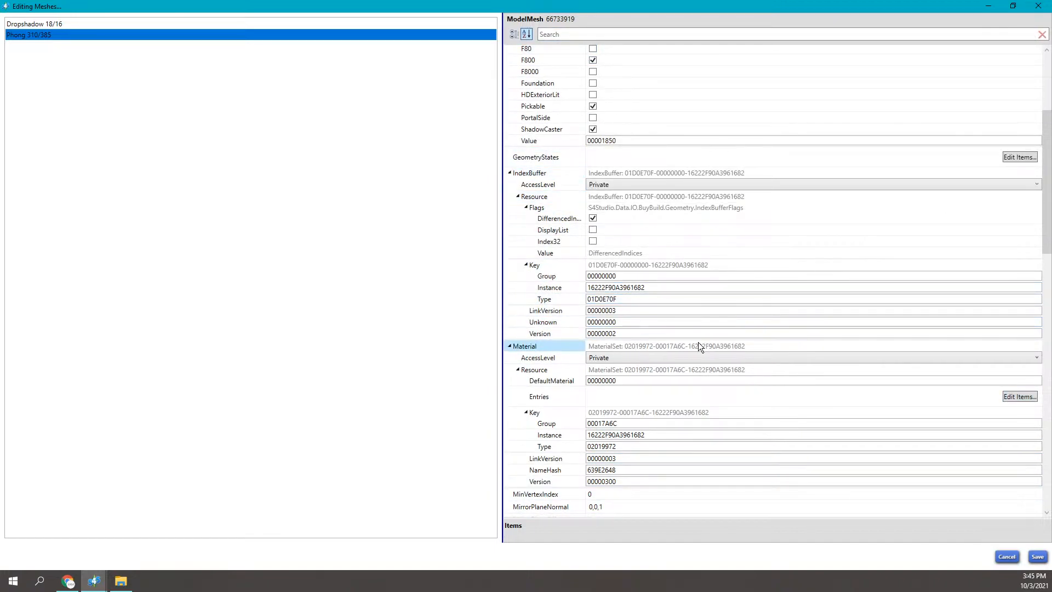
{"action": "left_click", "coordinate": [1016, 397]}
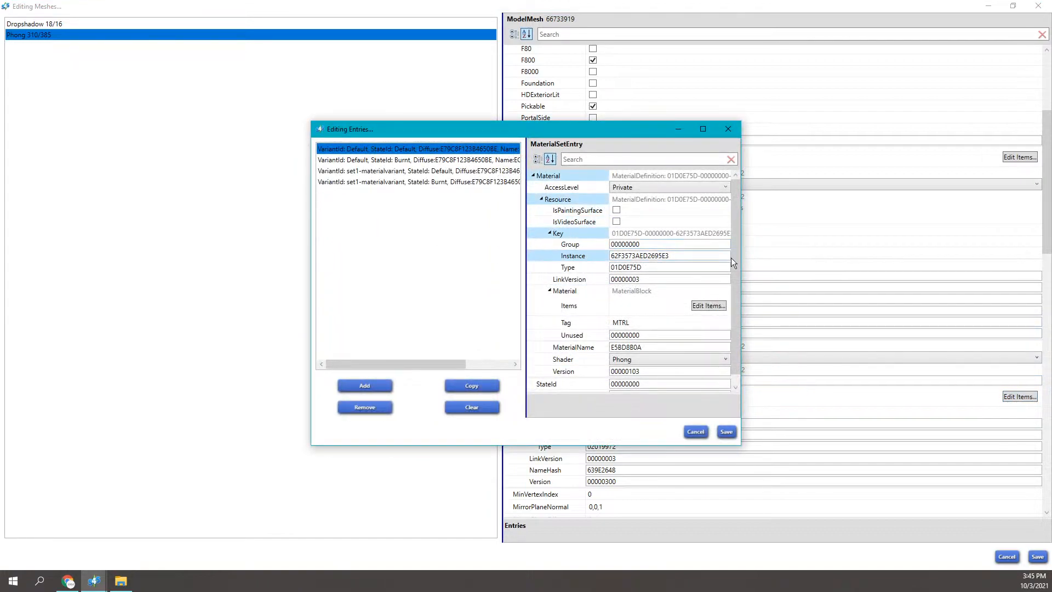
{"action": "left_click", "coordinate": [702, 129]}
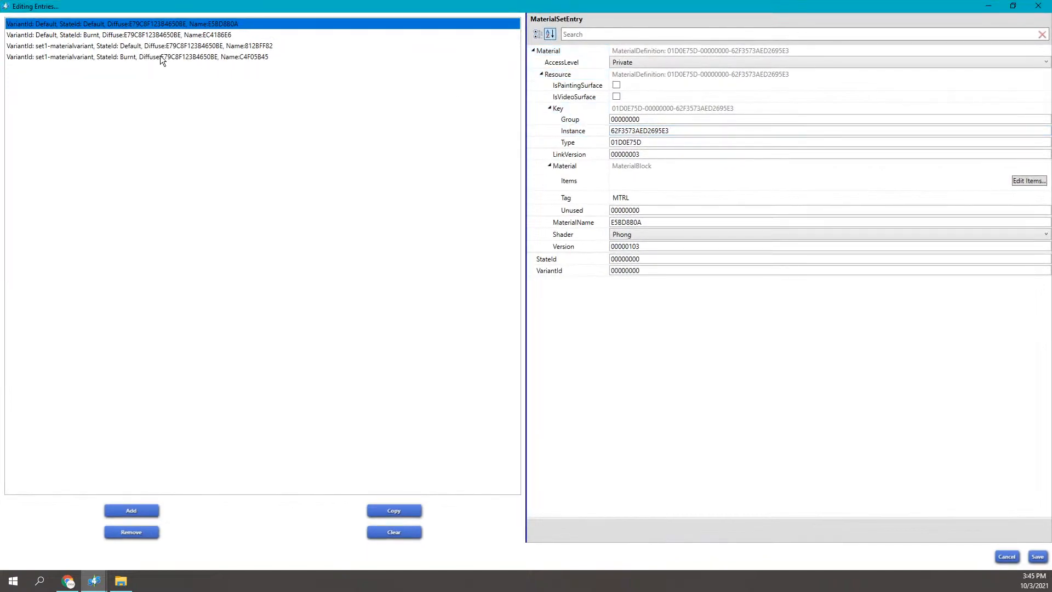
{"action": "left_click", "coordinate": [100, 50]}
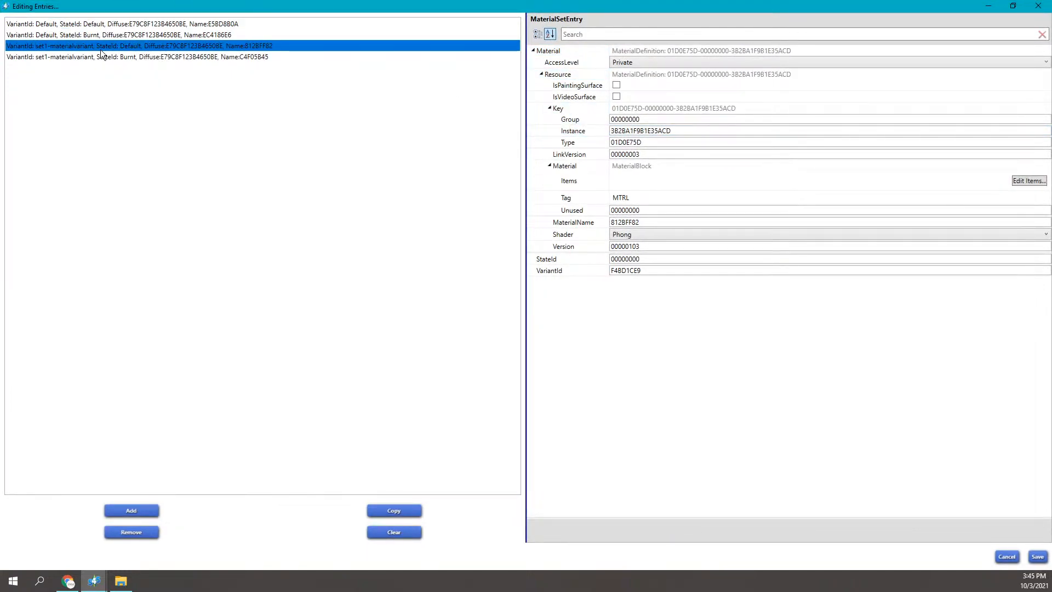
{"action": "left_click", "coordinate": [136, 24]}
{"action": "left_click", "coordinate": [138, 35], "text": "shift"}
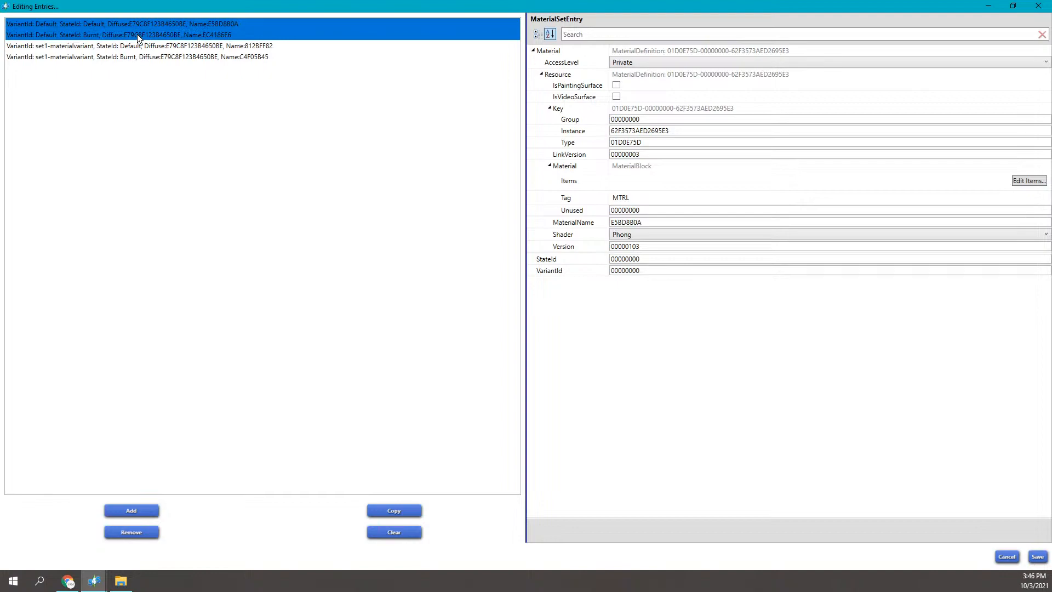
{"action": "left_click", "coordinate": [252, 23]}
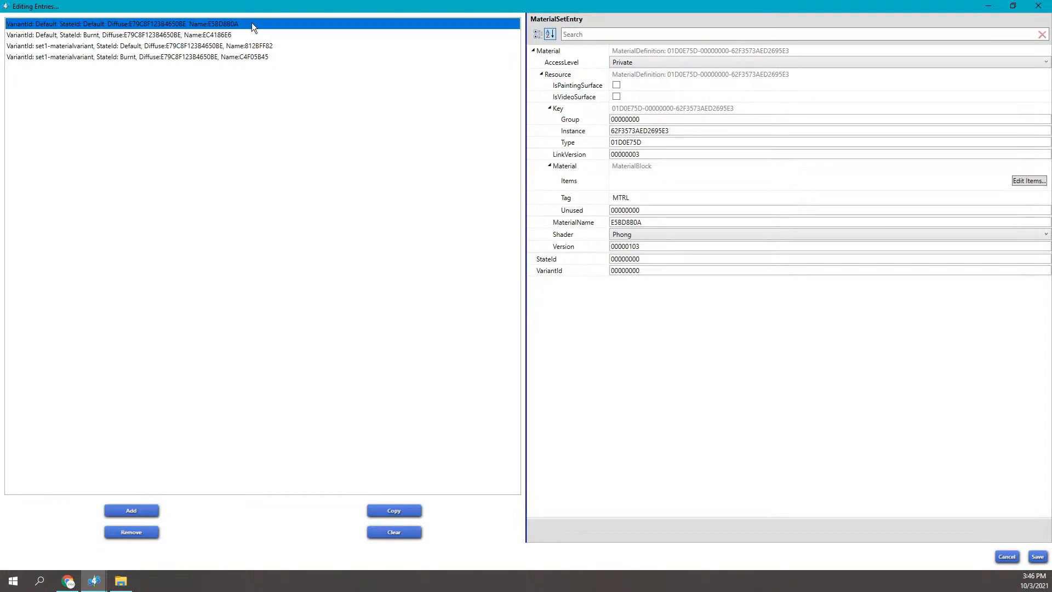
{"action": "left_click", "coordinate": [256, 35]}
{"action": "left_click", "coordinate": [260, 46]}
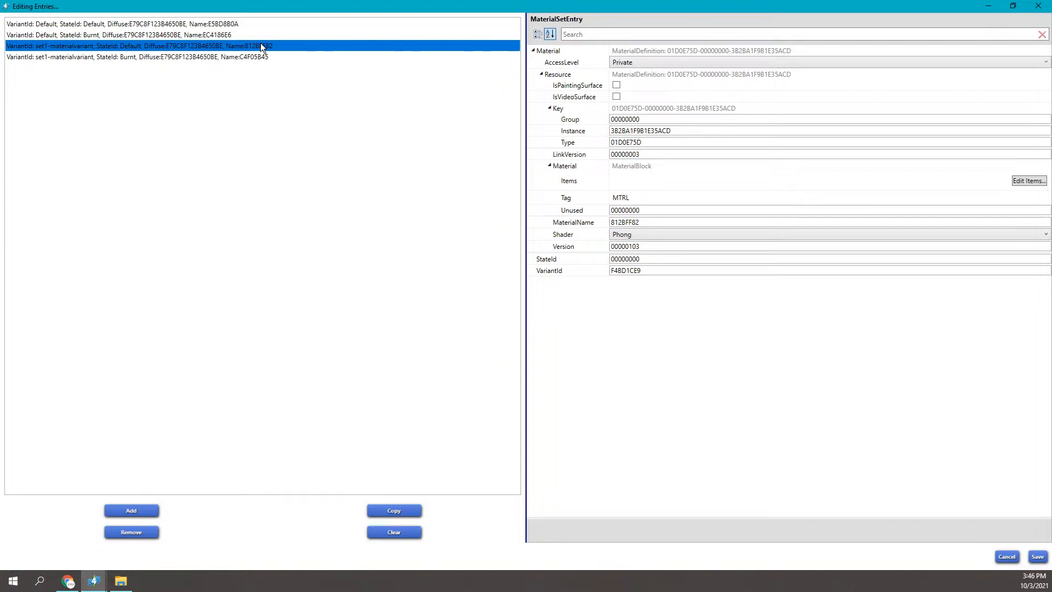
- Compare the Default and Burnt states of the set1-materialvariant entries, including their StateId and MaterialName
{"action": "left_click", "coordinate": [36, 58]}
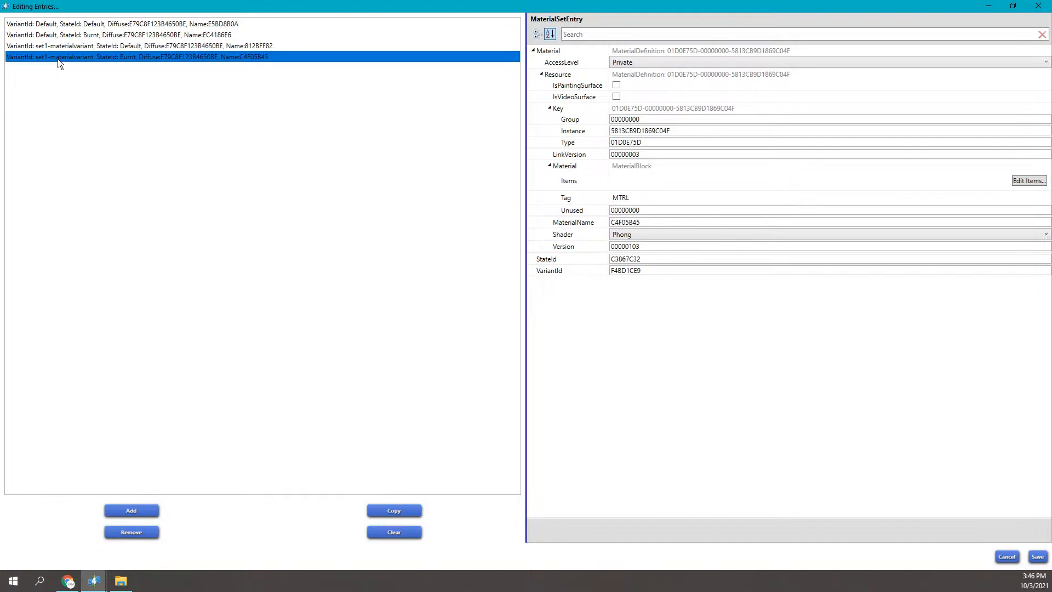
{"action": "left_click", "coordinate": [113, 46]}
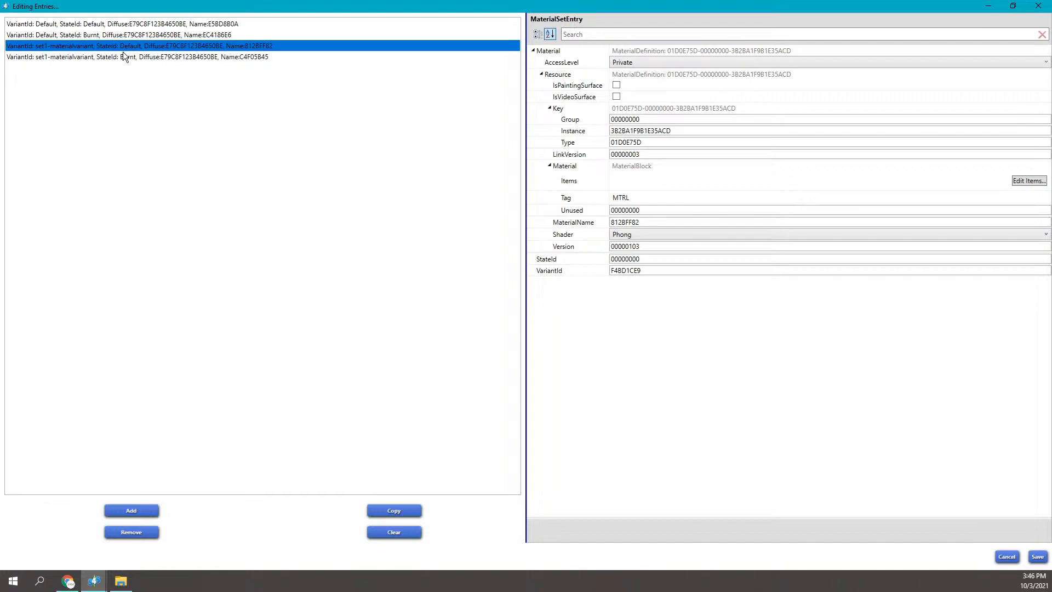
{"action": "left_click", "coordinate": [124, 56]}
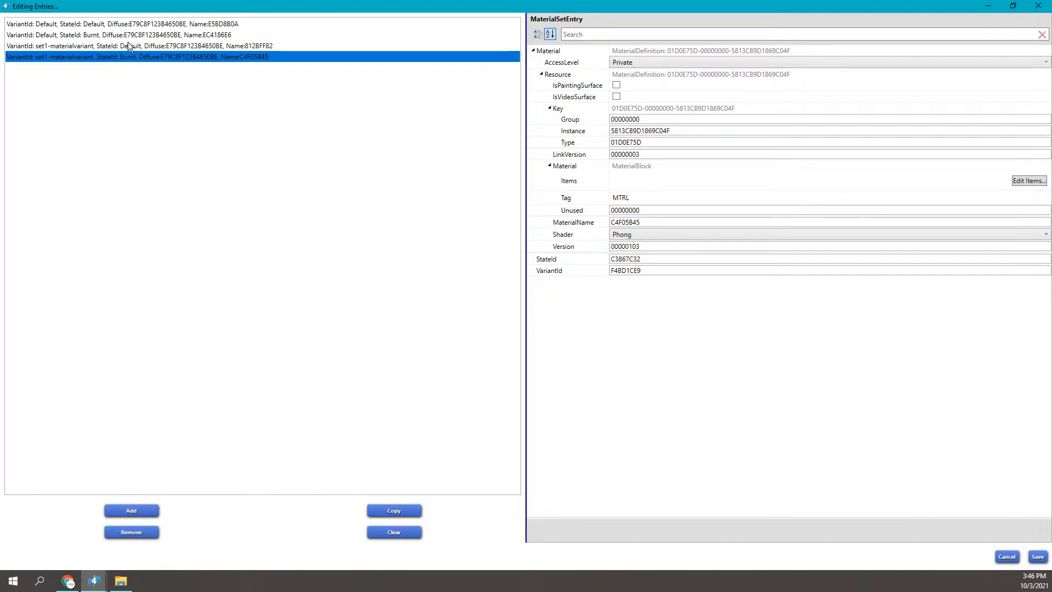
{"action": "left_click", "coordinate": [129, 45]}
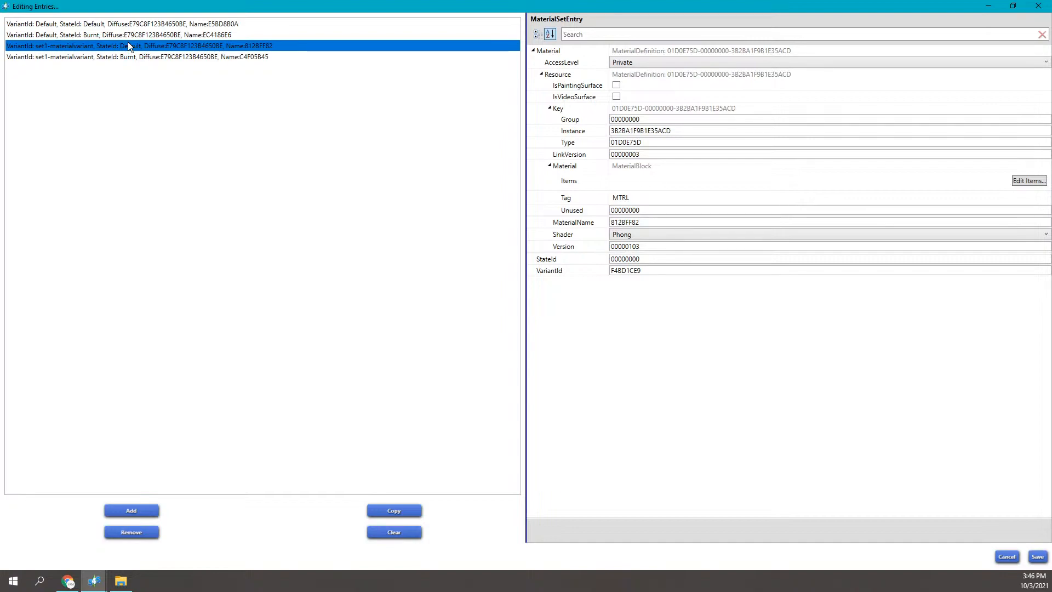
{"action": "left_click", "coordinate": [152, 57]}
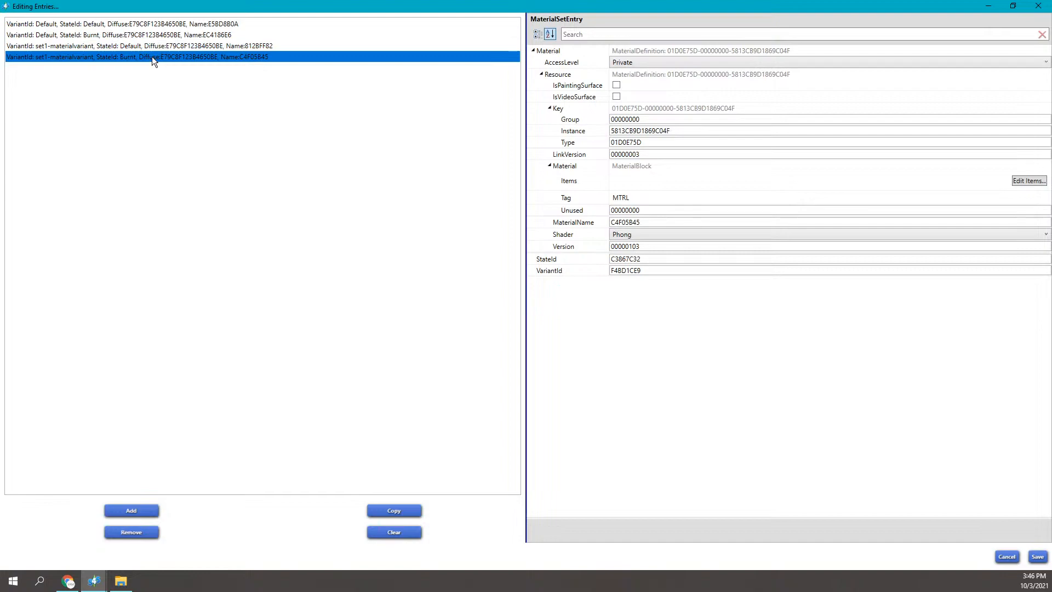
{"action": "left_click", "coordinate": [148, 46]}
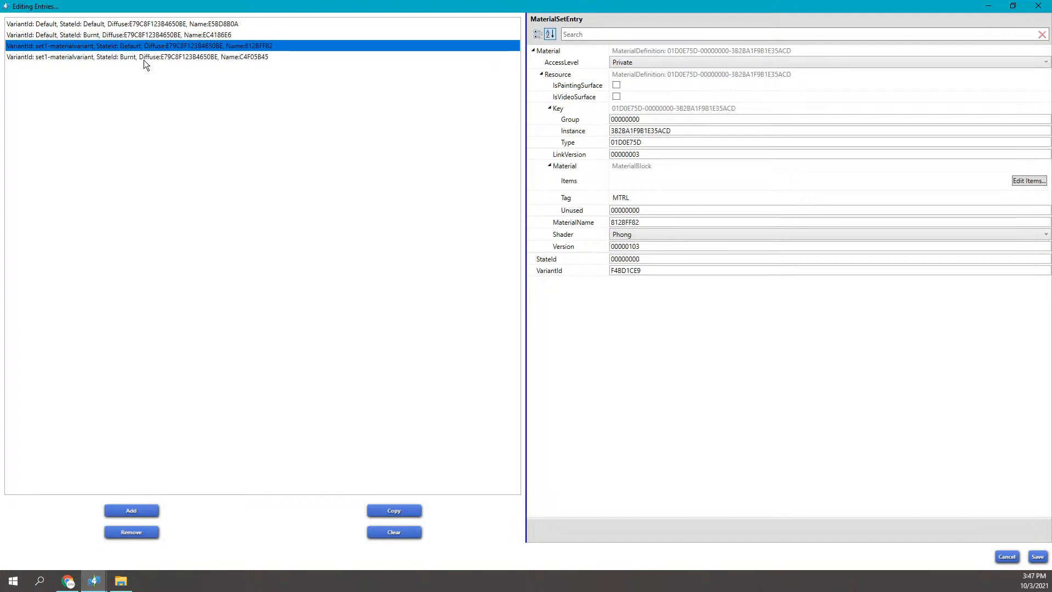
{"action": "left_click", "coordinate": [143, 60]}
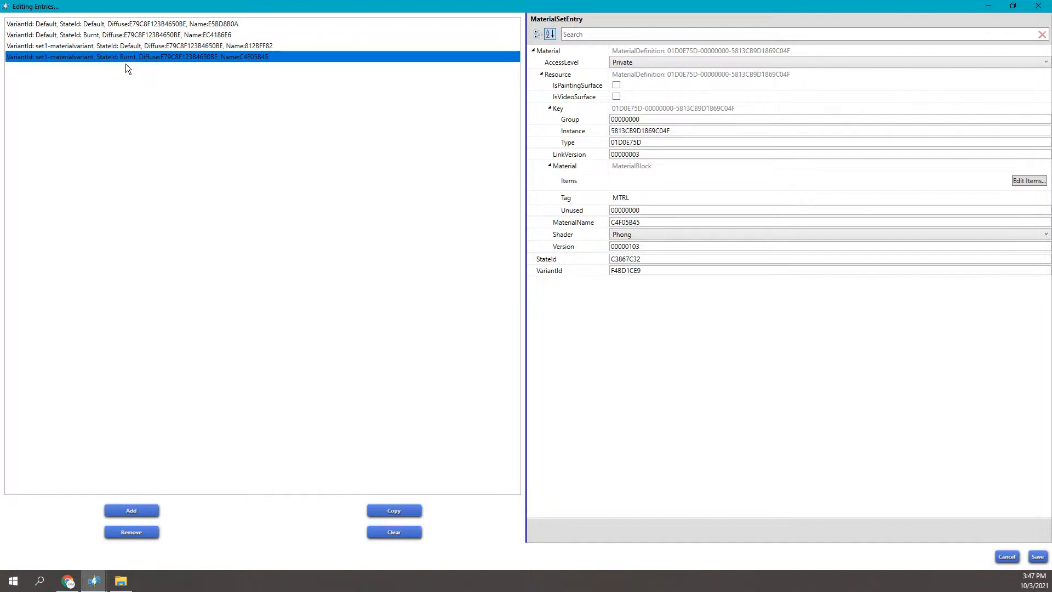
{"action": "left_click", "coordinate": [176, 47]}
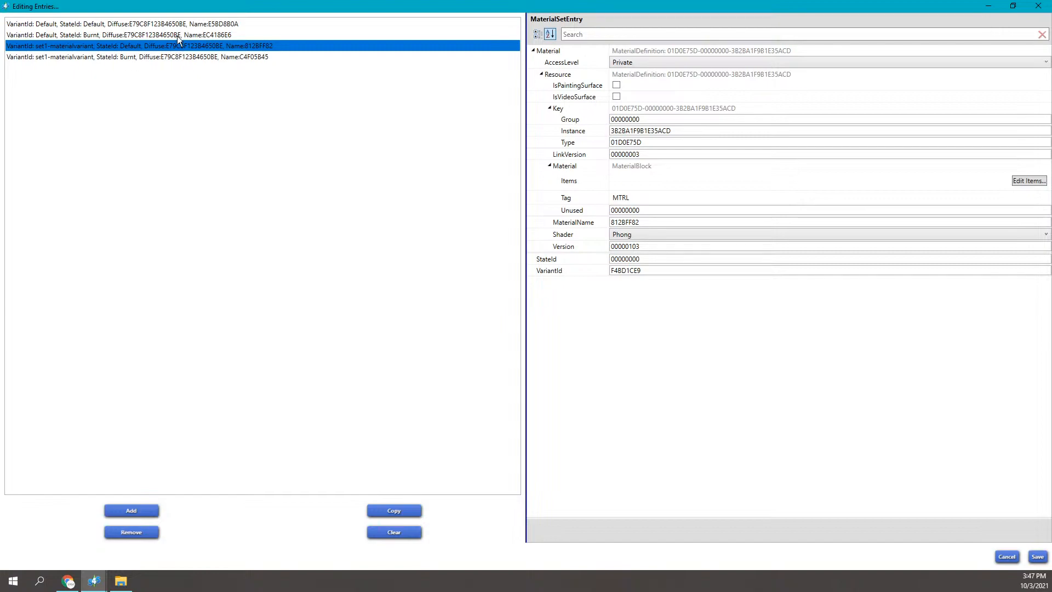
{"action": "left_click", "coordinate": [189, 57]}
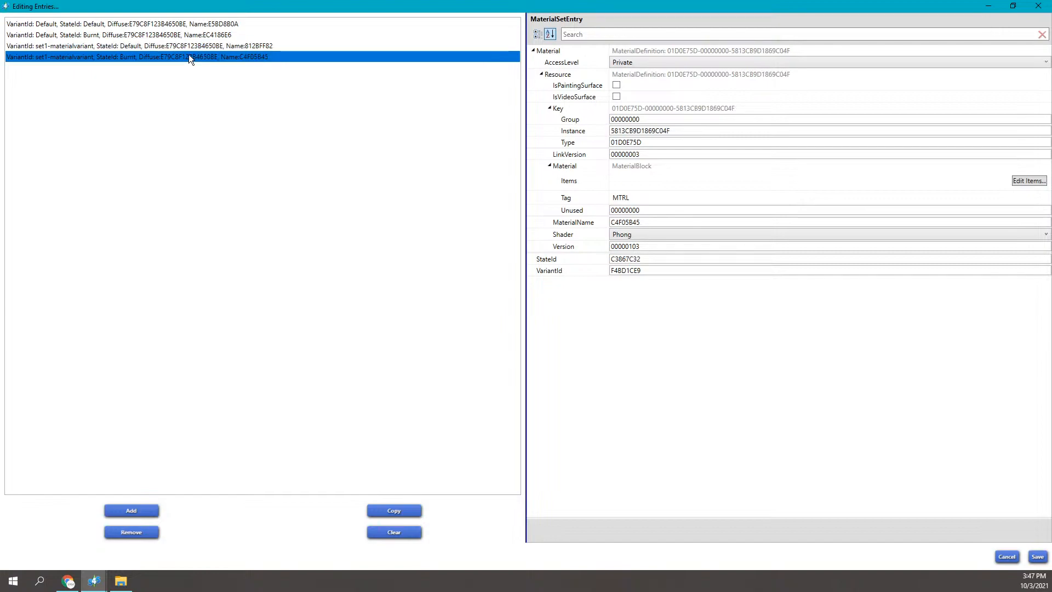
{"action": "left_click", "coordinate": [190, 47]}
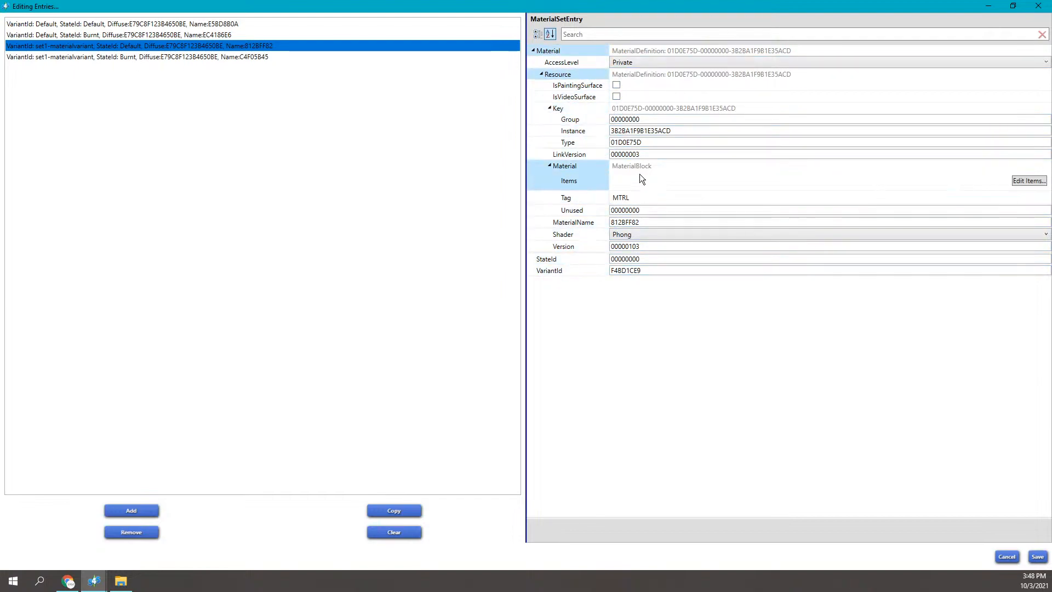
- Highlight the VariantId of the set1-materialvariant Default entry and check it against the Burnt entry's VariantId
{"action": "left_click", "coordinate": [610, 271]}
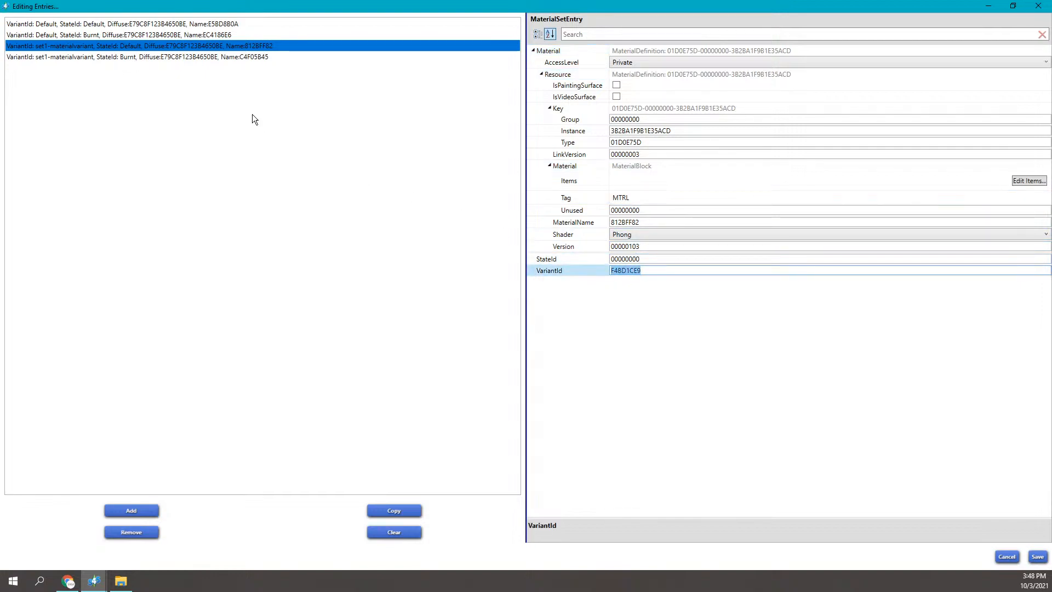
{"action": "left_click", "coordinate": [202, 56]}
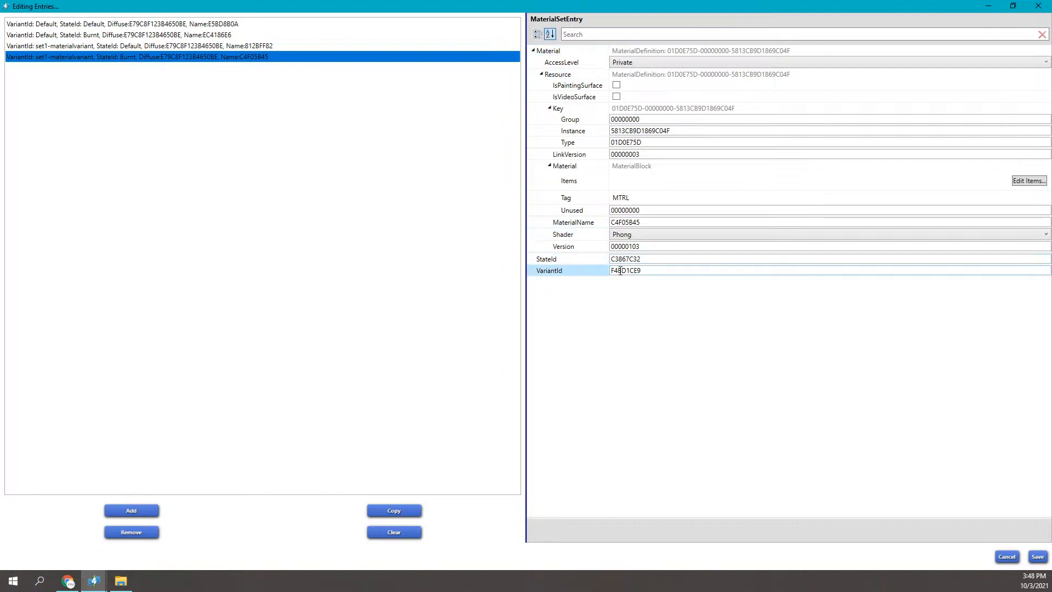
{"action": "left_click", "coordinate": [285, 46]}
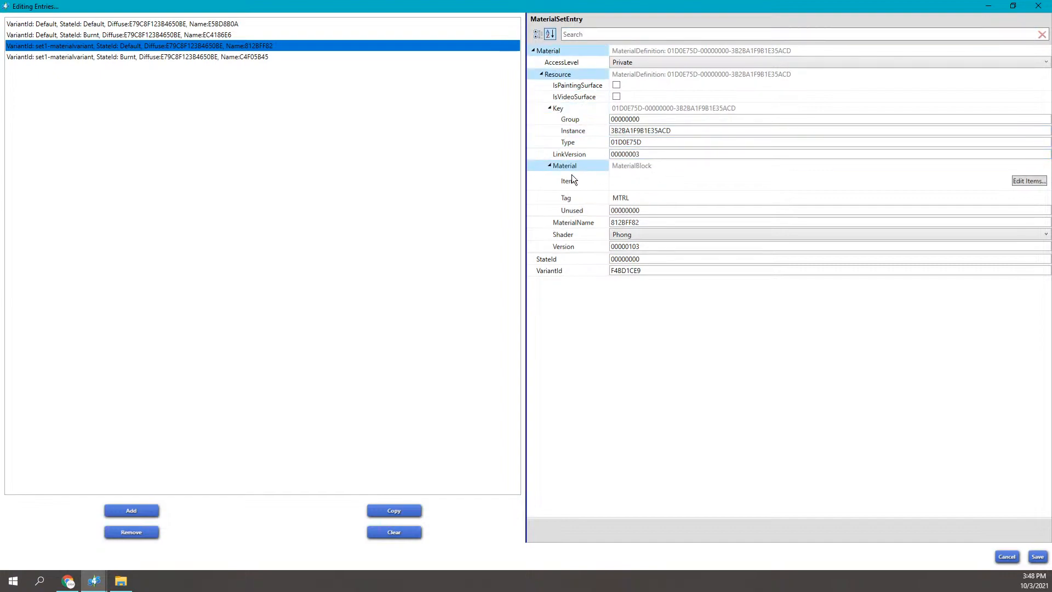
- View the shader Items of the set1-materialvariant Default entry, close them unchanged and restore the Entries window to its smaller size
{"action": "left_click", "coordinate": [1030, 181]}
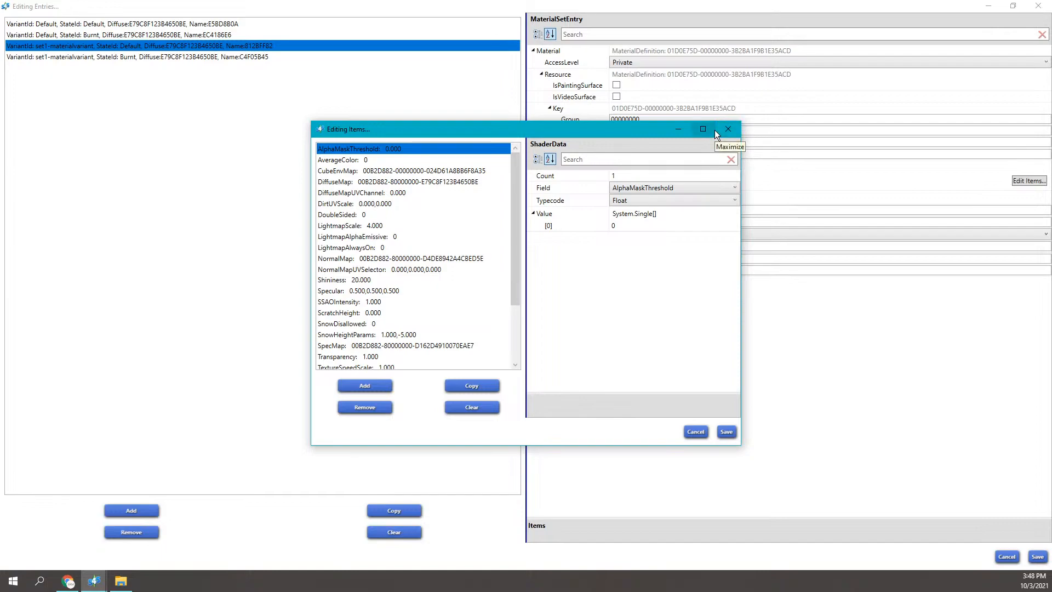
{"action": "left_click", "coordinate": [733, 130]}
{"action": "left_click_drag", "start_coordinate": [961, 2], "coordinate": [942, 132]}
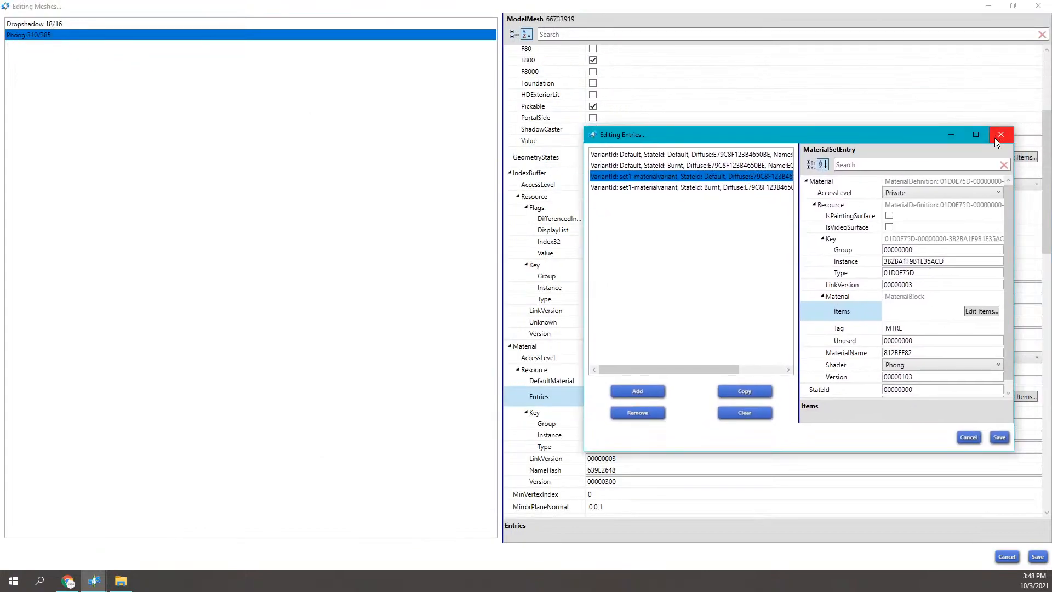
- Close the material Entries and Meshes editors without saving and return to the Model LOD resource
{"action": "left_click", "coordinate": [999, 136]}
{"action": "left_click_drag", "start_coordinate": [884, 5], "coordinate": [767, 77]}
{"action": "left_click", "coordinate": [920, 58]}
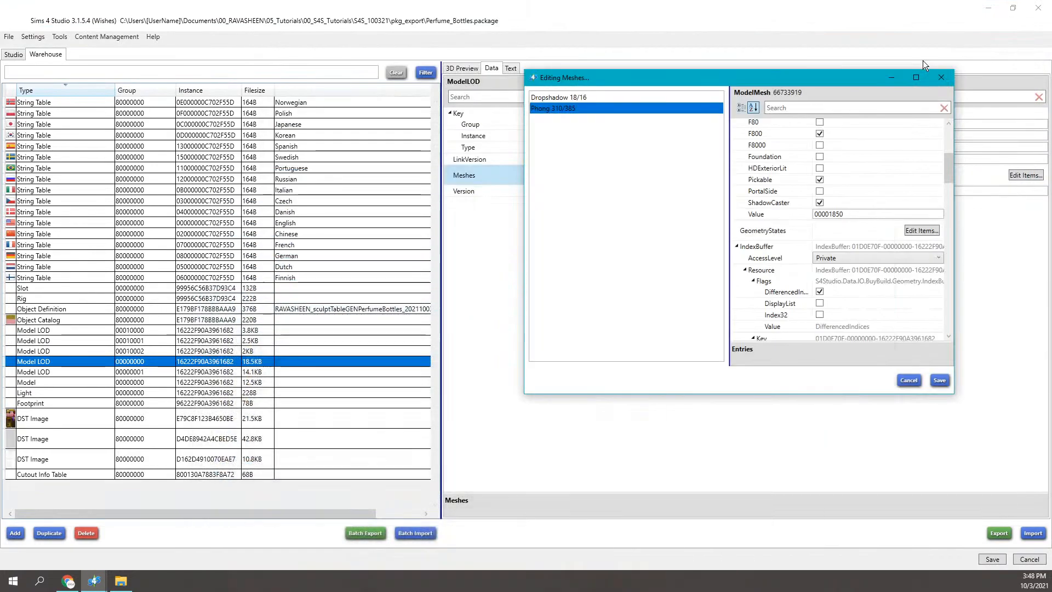
{"action": "left_click", "coordinate": [949, 82]}
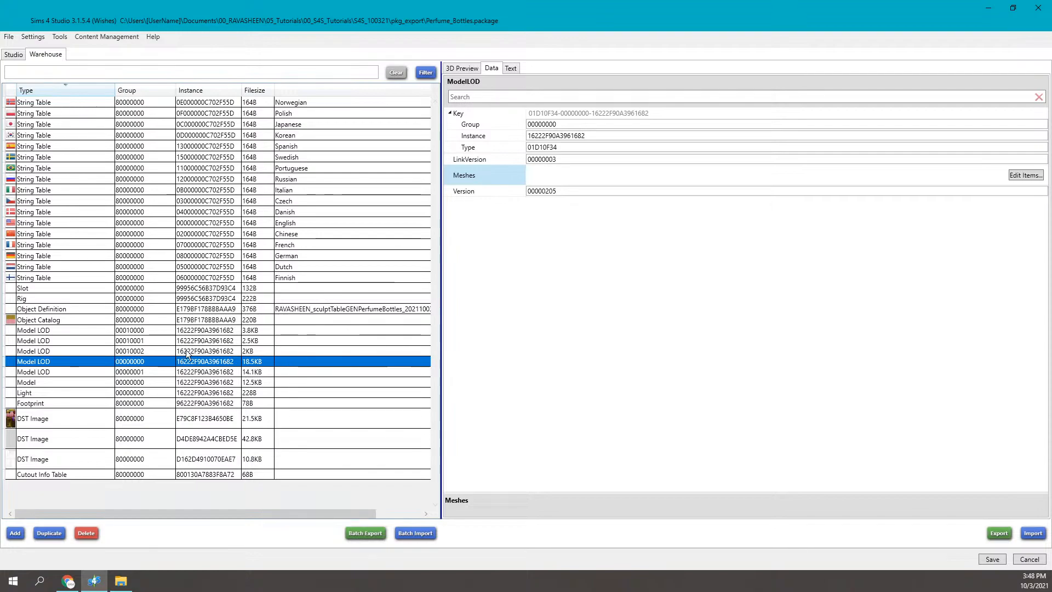
- Reopen the Model LOD's Meshes, select Phong 310/385 and show its Material Entries in a maximized window
{"action": "left_click", "coordinate": [1022, 175]}
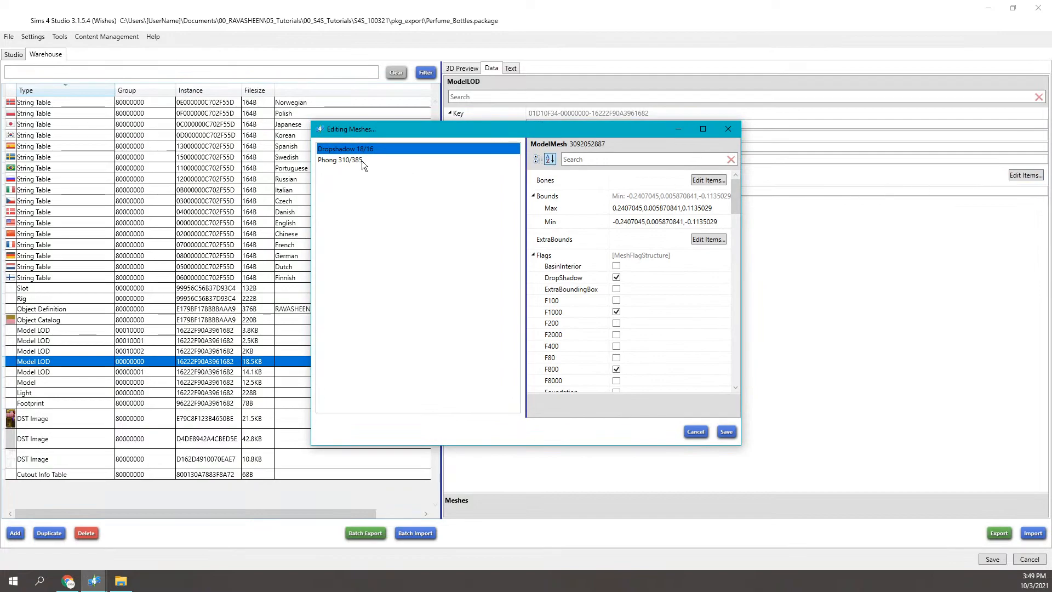
{"action": "left_click", "coordinate": [361, 160]}
{"action": "scroll", "coordinate": [669, 244], "scroll_direction": "down", "scroll_amount": 6}
{"action": "scroll", "coordinate": [669, 246], "scroll_direction": "down", "scroll_amount": 6}
{"action": "left_click", "coordinate": [702, 285]}
{"action": "left_click", "coordinate": [700, 129]}
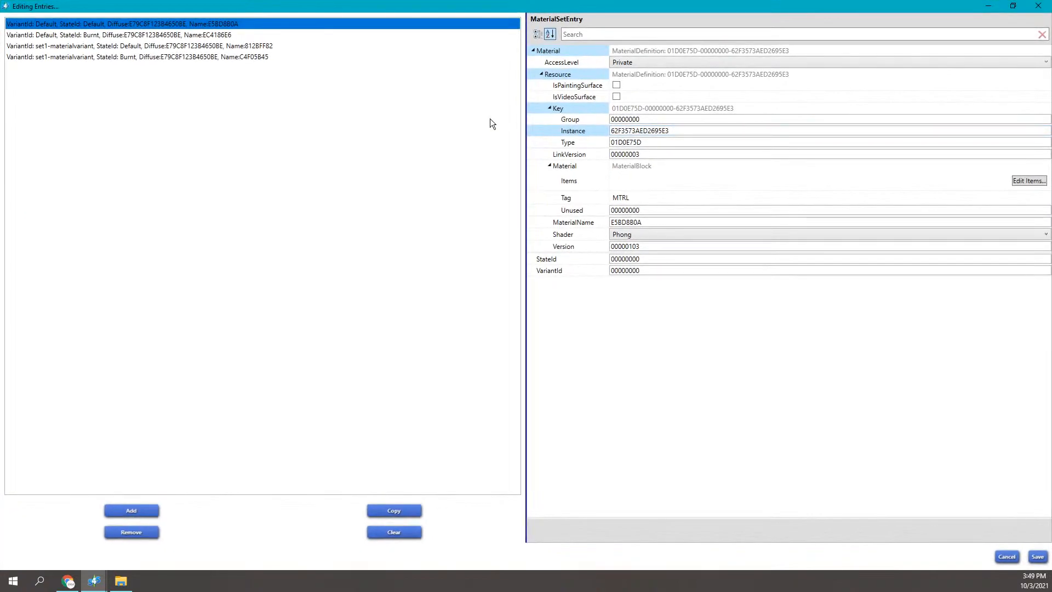
- Open the shader Items of the set1-materialvariant Default entry and widen and reposition the window to show the whole list
{"action": "left_click", "coordinate": [221, 49]}
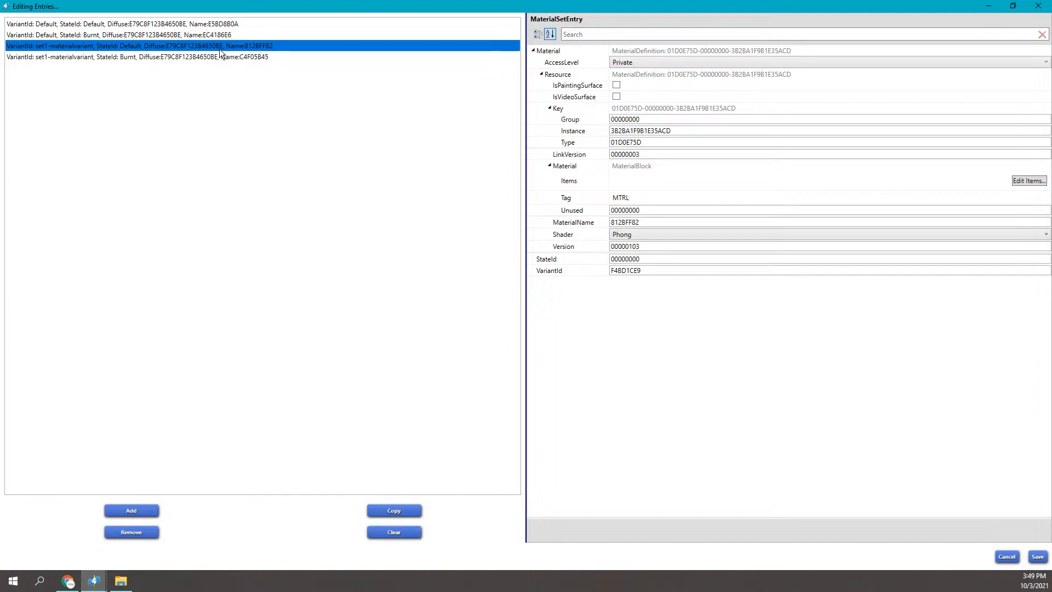
{"action": "left_click", "coordinate": [1026, 183]}
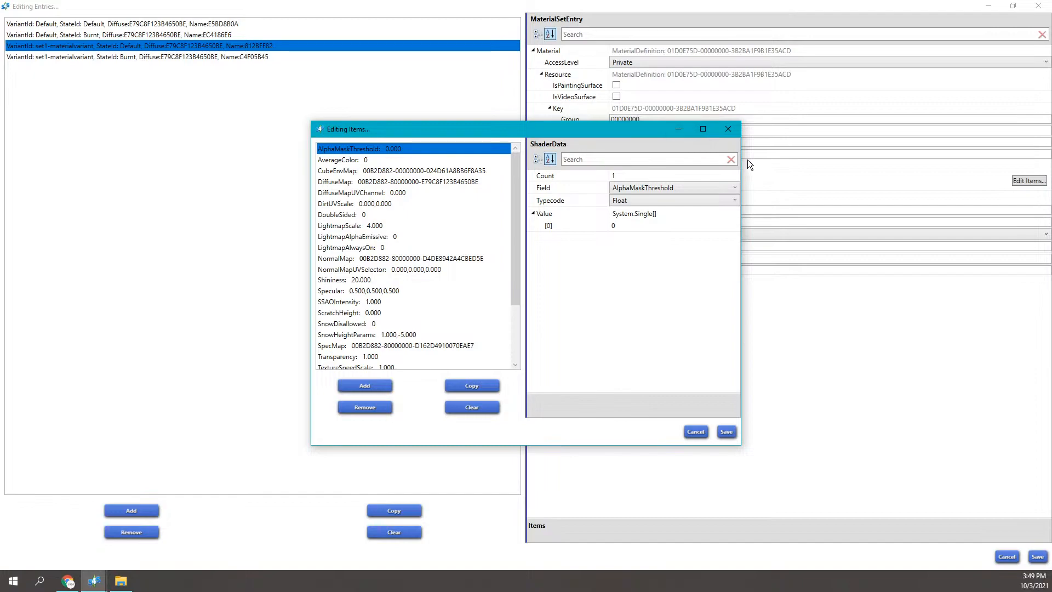
{"action": "left_click_drag", "start_coordinate": [741, 141], "coordinate": [878, 136]}
{"action": "left_click_drag", "start_coordinate": [631, 129], "coordinate": [485, 82]}
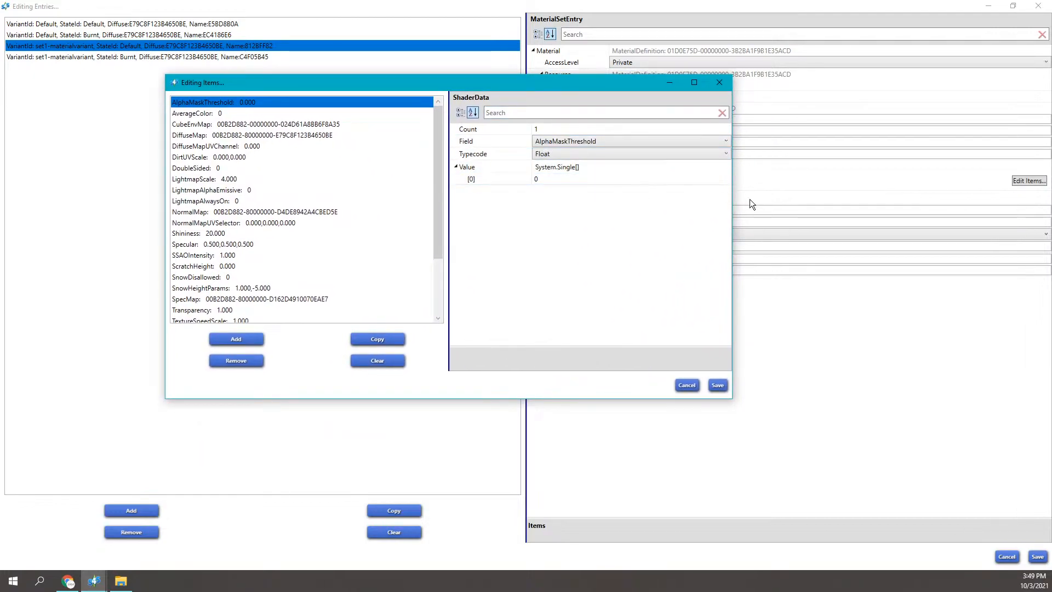
{"action": "left_click_drag", "start_coordinate": [732, 197], "coordinate": [765, 197]}
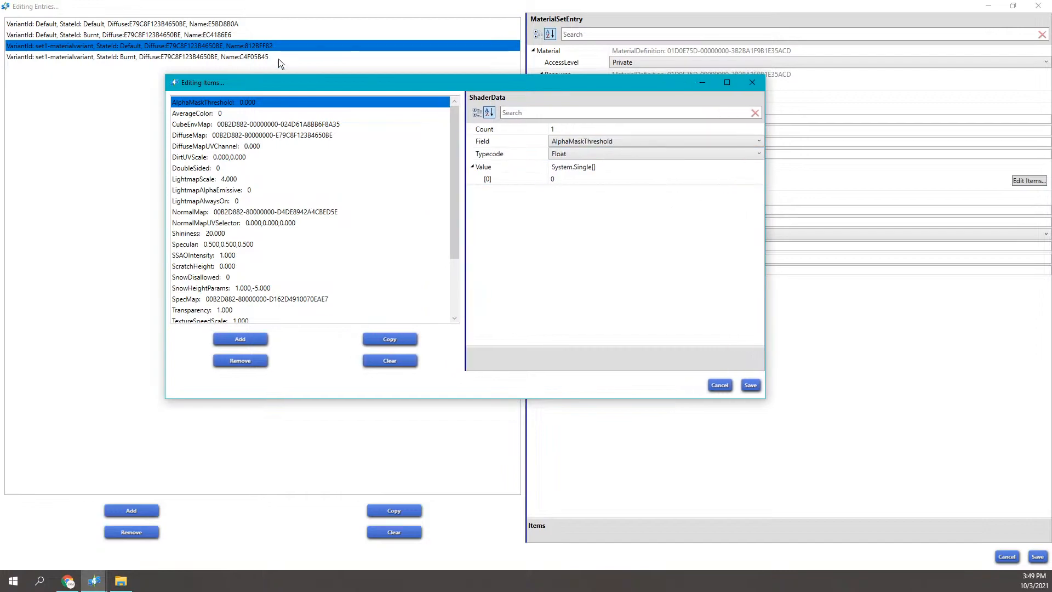
{"action": "left_click_drag", "start_coordinate": [308, 86], "coordinate": [373, 92]}
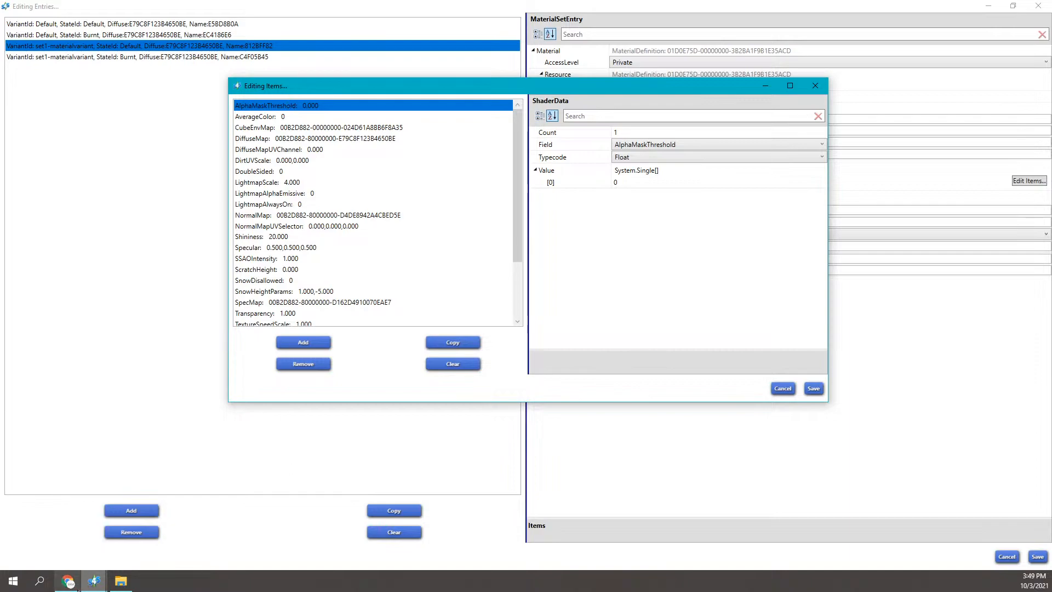
- Open the first plaid diffuse DDS texture from the Granny_Chair_TransparencyResources folder, then minimize the file window
{"action": "left_click", "coordinate": [120, 581]}
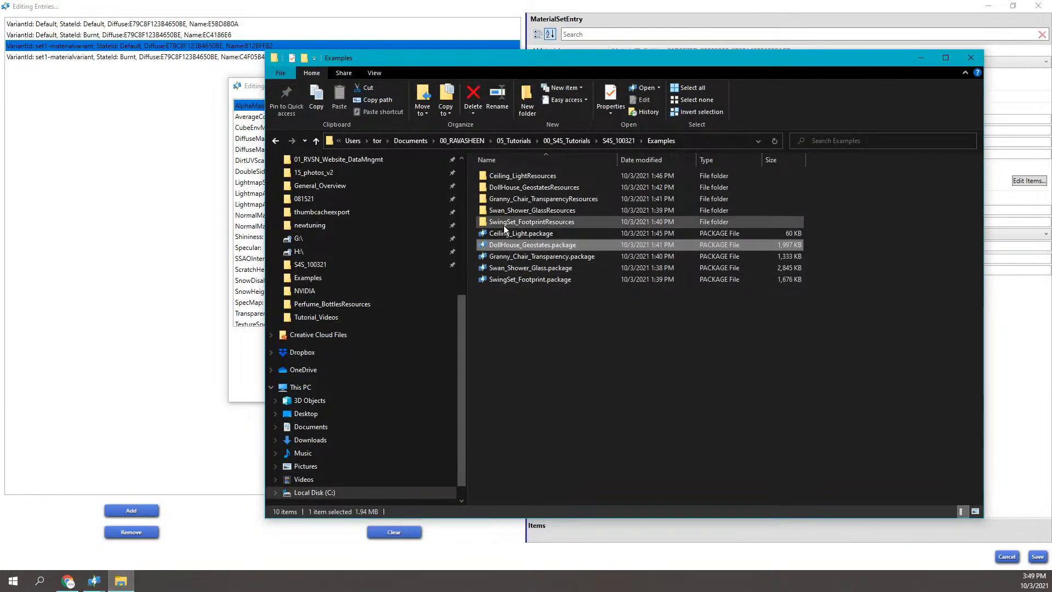
{"action": "double_click", "coordinate": [513, 197]}
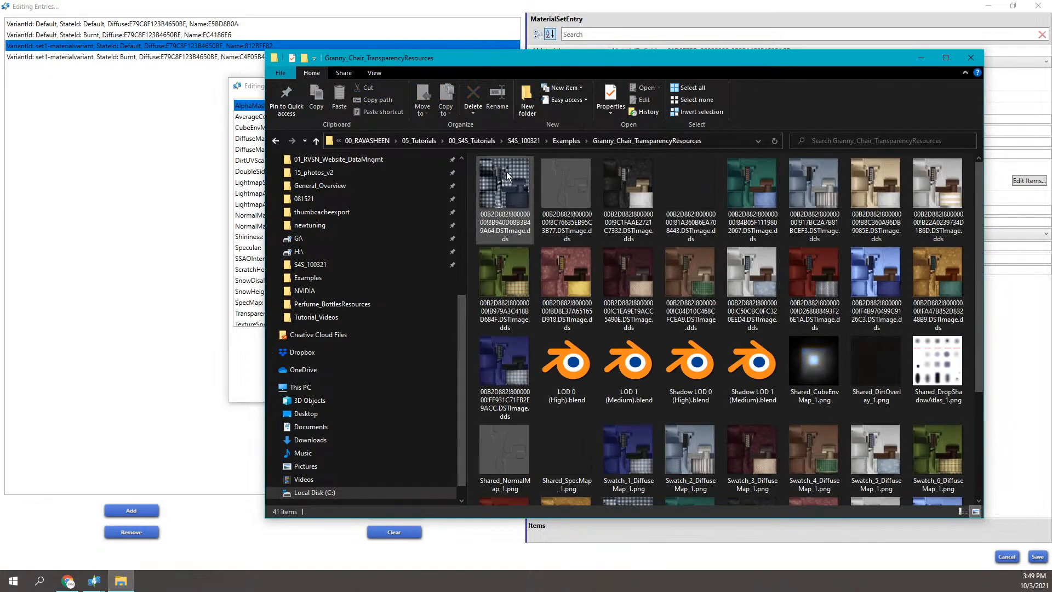
{"action": "left_click", "coordinate": [511, 209]}
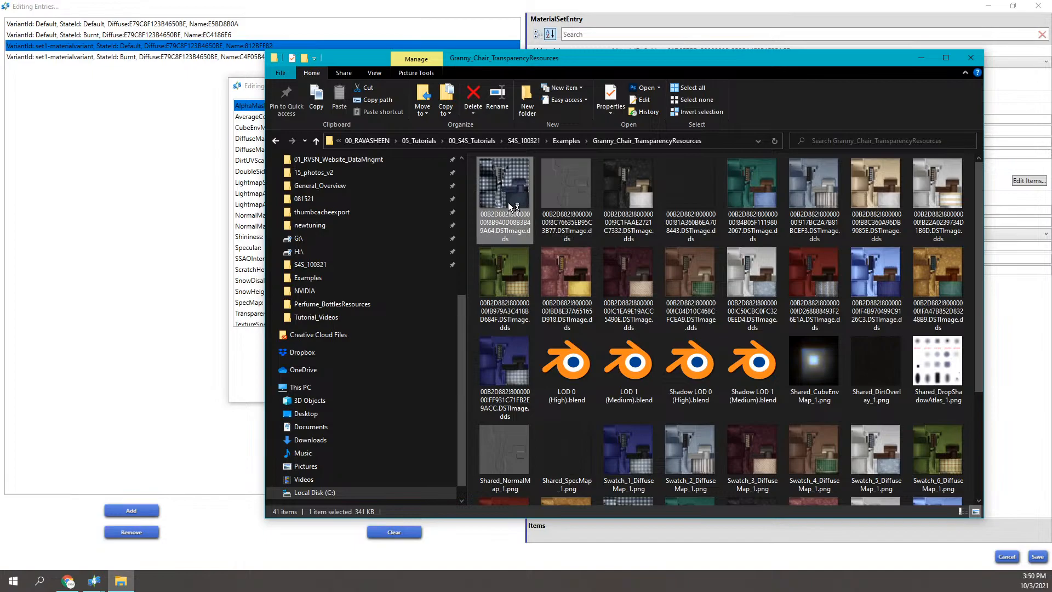
{"action": "left_click", "coordinate": [921, 58]}
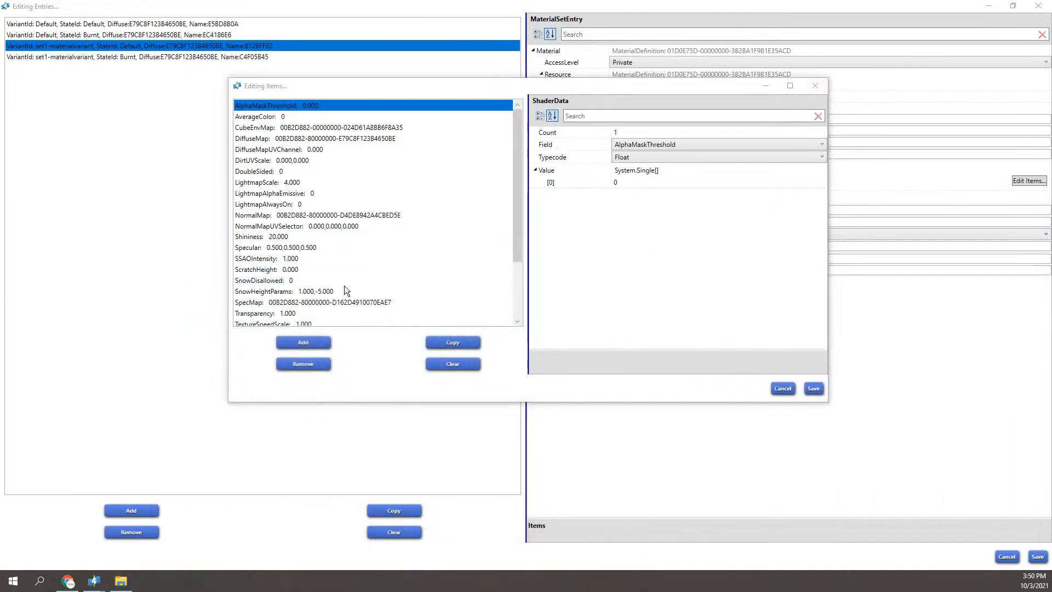
- Open Granny_Chair_Transparency.package from the Examples folder and place its window beside the chair texture in Photoshop
{"action": "left_click", "coordinate": [121, 581]}
{"action": "left_click", "coordinate": [571, 142]}
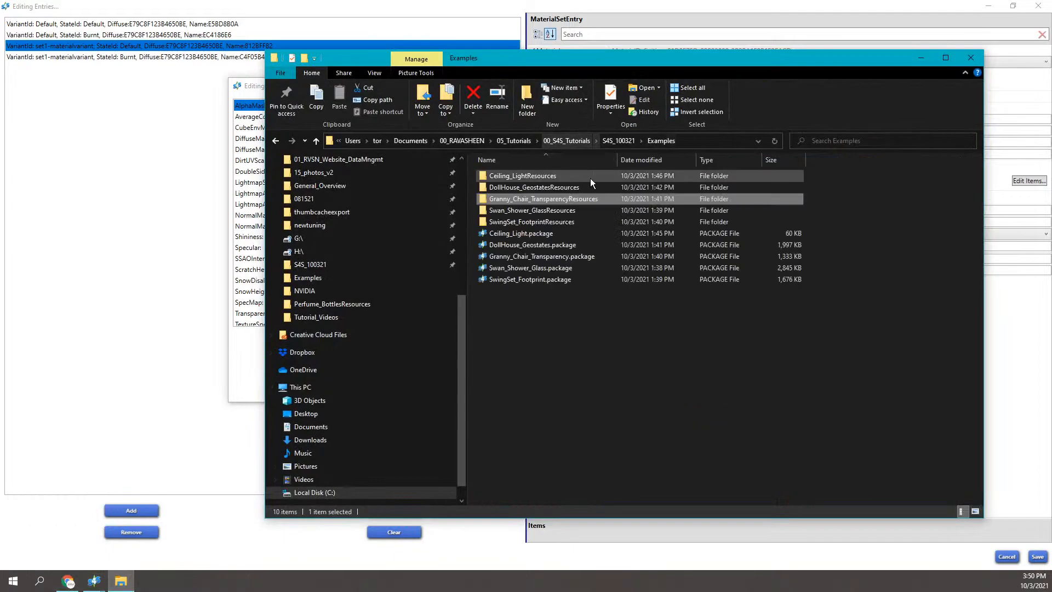
{"action": "left_click", "coordinate": [579, 257]}
{"action": "double_click", "coordinate": [577, 256]}
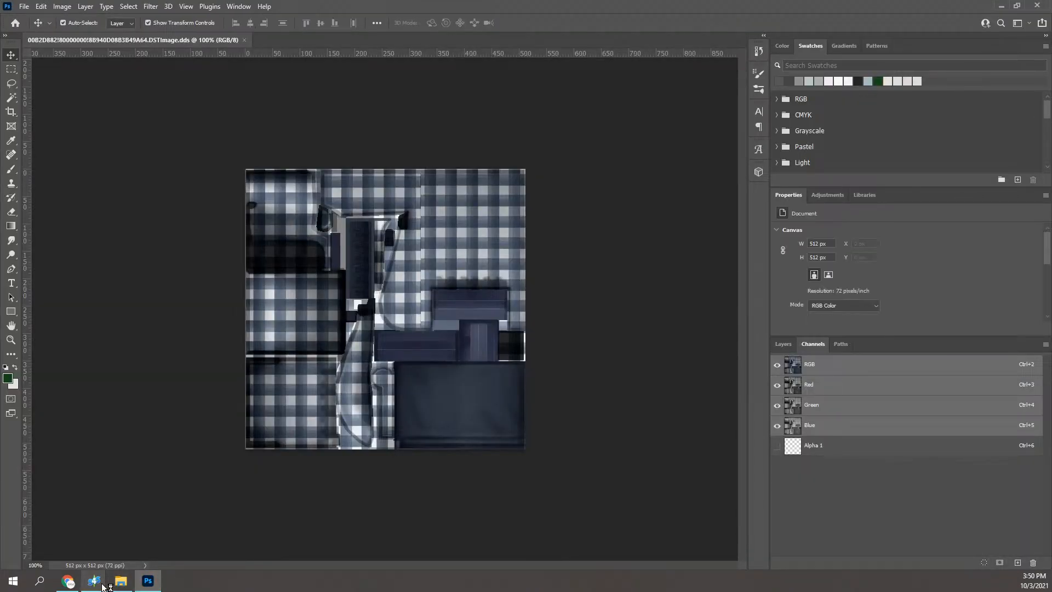
{"action": "mouse_move", "coordinate": [103, 586]}
{"action": "left_click", "coordinate": [469, 535]}
{"action": "left_click_drag", "start_coordinate": [445, 117], "coordinate": [662, 98]}
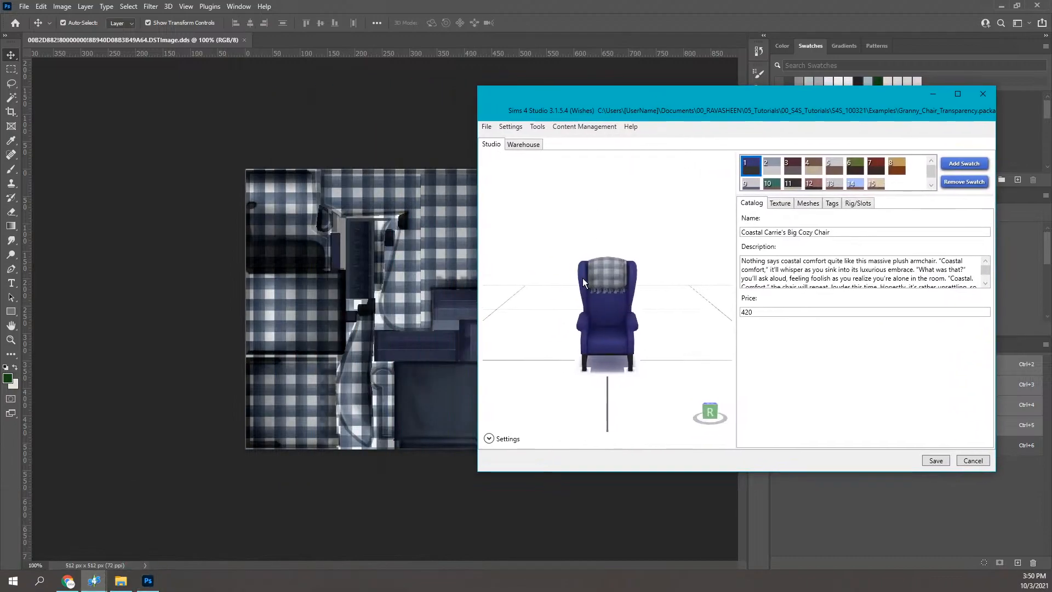
- View the back of the chair's draped blanket in several swatches, including 5, and return to swatch 1
{"action": "scroll", "coordinate": [584, 279], "scroll_direction": "up", "scroll_amount": 1}
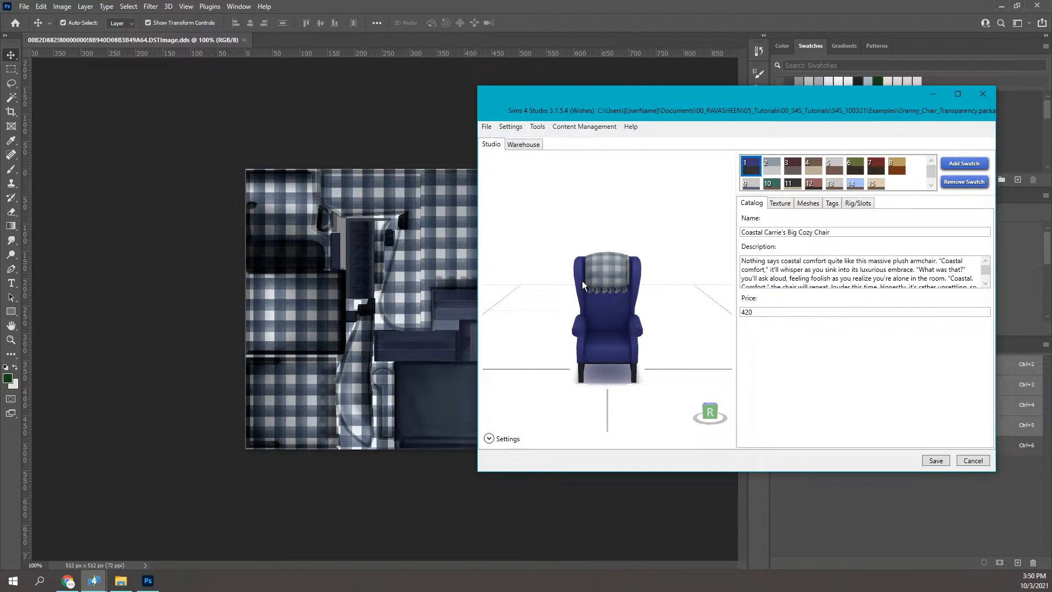
{"action": "scroll", "coordinate": [582, 281], "scroll_direction": "up", "scroll_amount": 5}
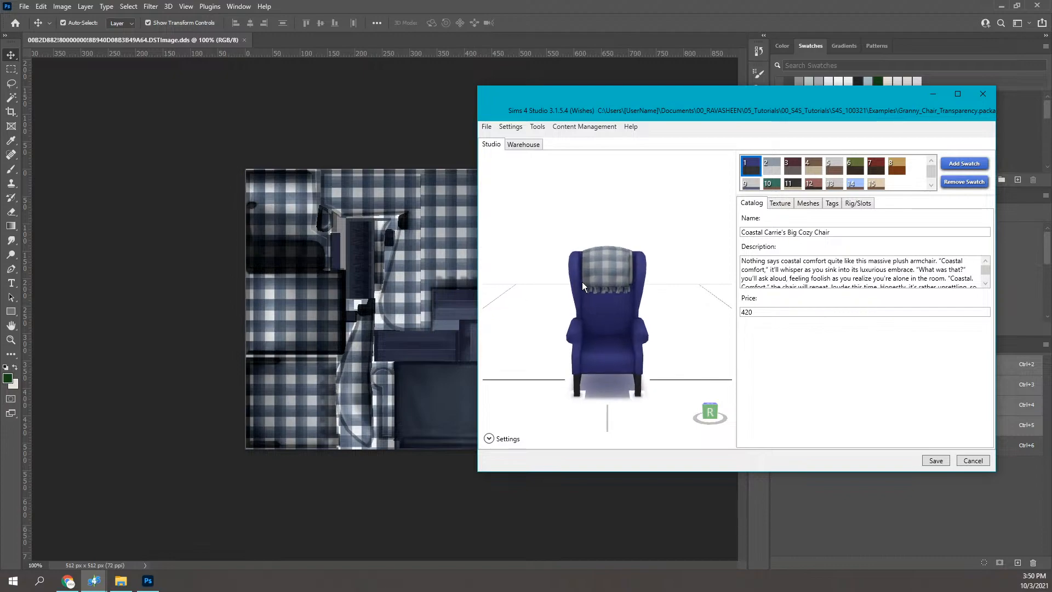
{"action": "left_click_drag", "start_coordinate": [612, 293], "coordinate": [718, 245]}
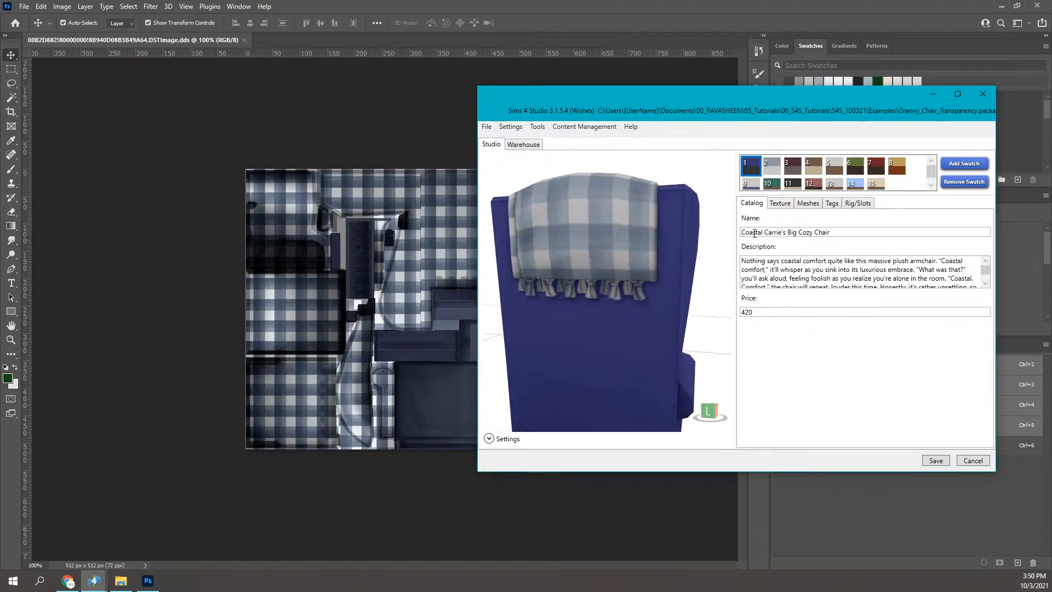
{"action": "left_click", "coordinate": [834, 165]}
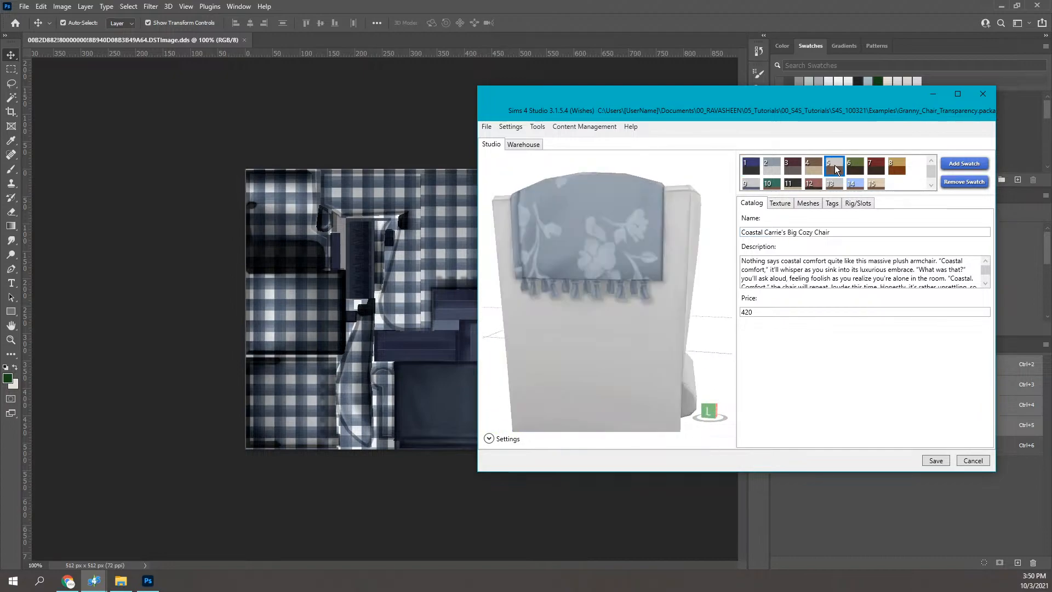
{"action": "left_click", "coordinate": [837, 188]}
{"action": "left_click", "coordinate": [879, 176]}
{"action": "left_click", "coordinate": [798, 176]}
{"action": "left_click", "coordinate": [775, 178]}
{"action": "left_click", "coordinate": [756, 162]}
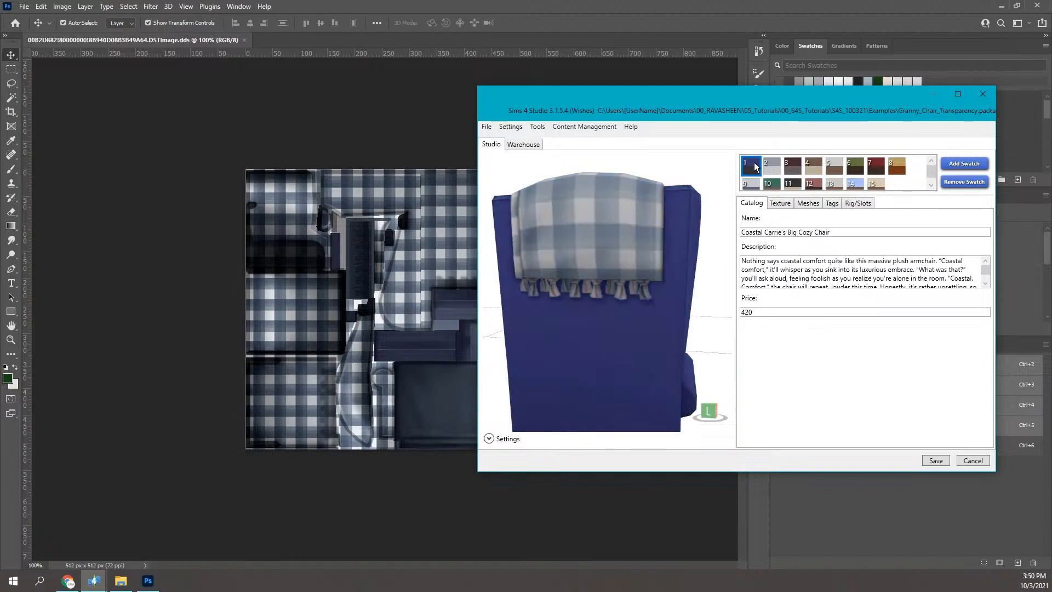
- Maximize the chair package window and examine the blanket's tassel fringe from the back and both sides
{"action": "right_click_drag", "start_coordinate": [627, 271], "coordinate": [672, 275]}
{"action": "scroll", "coordinate": [629, 318], "scroll_direction": "up", "scroll_amount": 5}
{"action": "right_click_drag", "start_coordinate": [637, 307], "coordinate": [704, 292]}
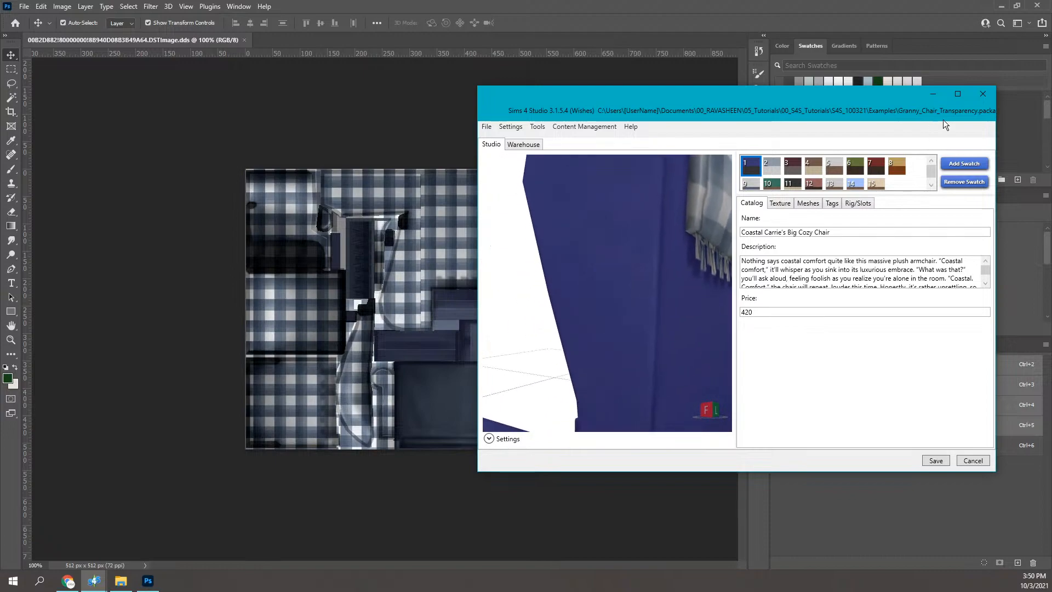
{"action": "left_click", "coordinate": [956, 94]}
{"action": "left_click_drag", "start_coordinate": [700, 241], "coordinate": [791, 237]}
{"action": "right_click_drag", "start_coordinate": [609, 251], "coordinate": [420, 276]}
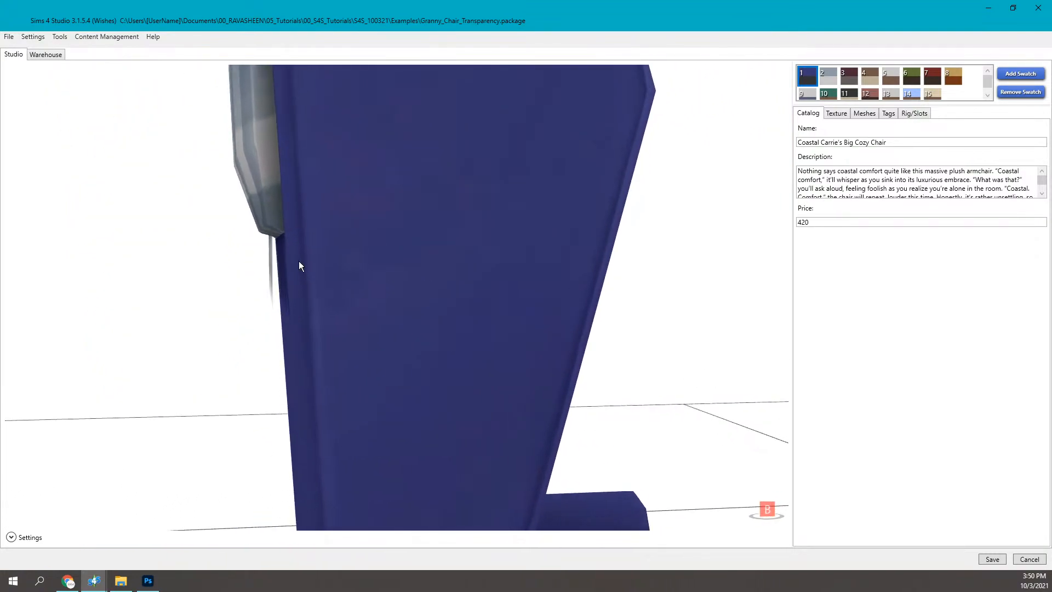
{"action": "right_click_drag", "start_coordinate": [286, 270], "coordinate": [367, 278]}
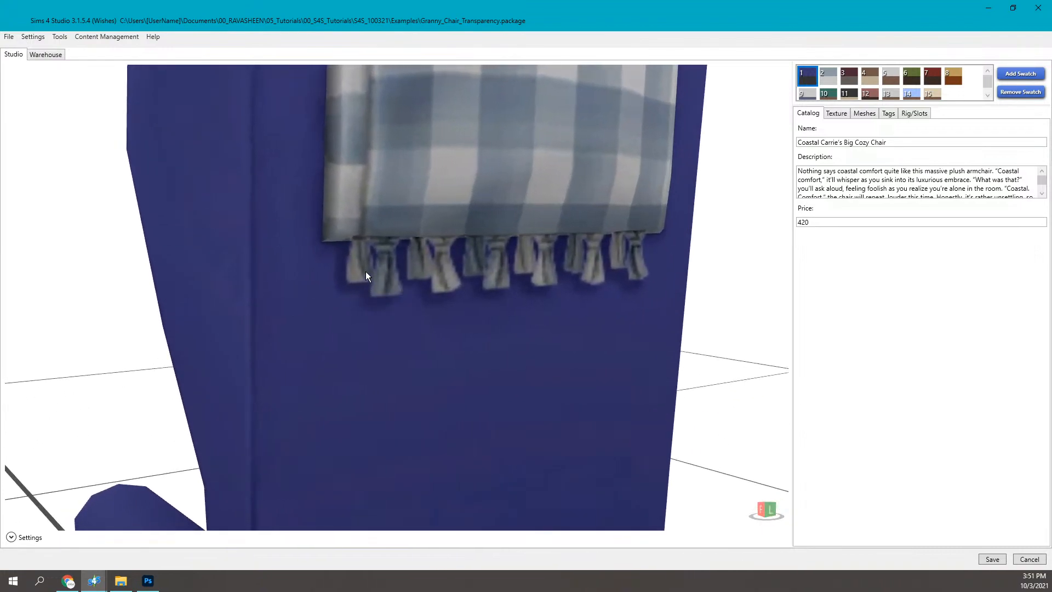
{"action": "right_click_drag", "start_coordinate": [425, 264], "coordinate": [544, 281]}
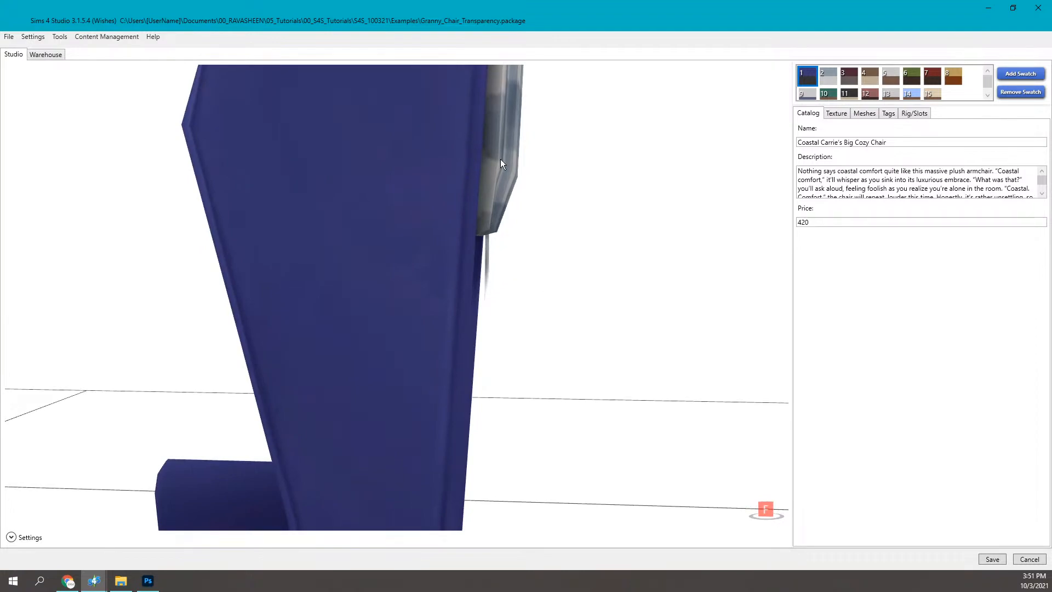
{"action": "right_click_drag", "start_coordinate": [491, 153], "coordinate": [387, 173]}
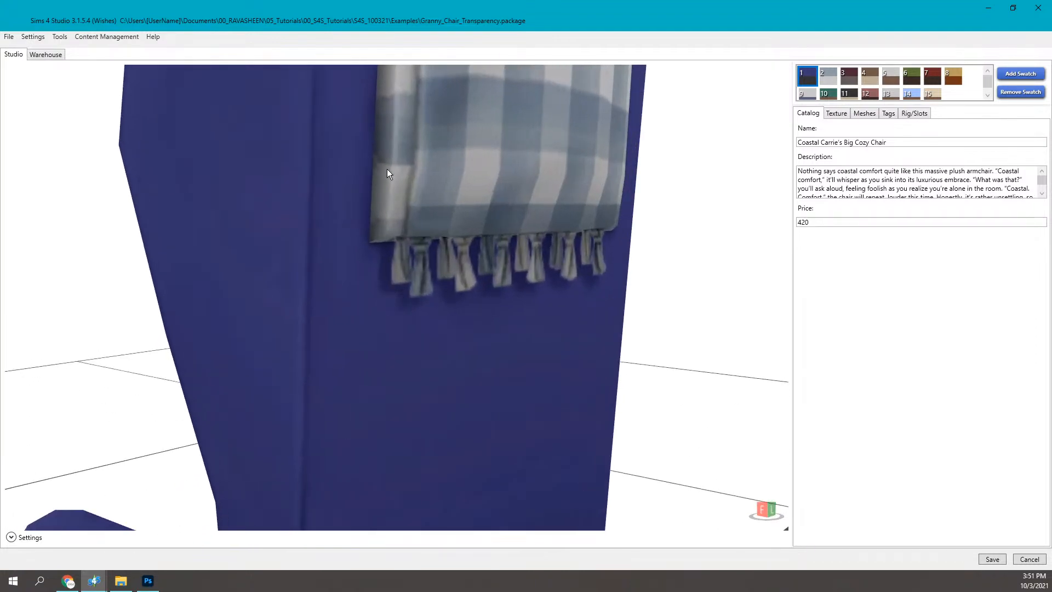
- Return to the chair texture in Photoshop and compare its Alpha 1 channel with the RGB channels
{"action": "left_click", "coordinate": [993, 10]}
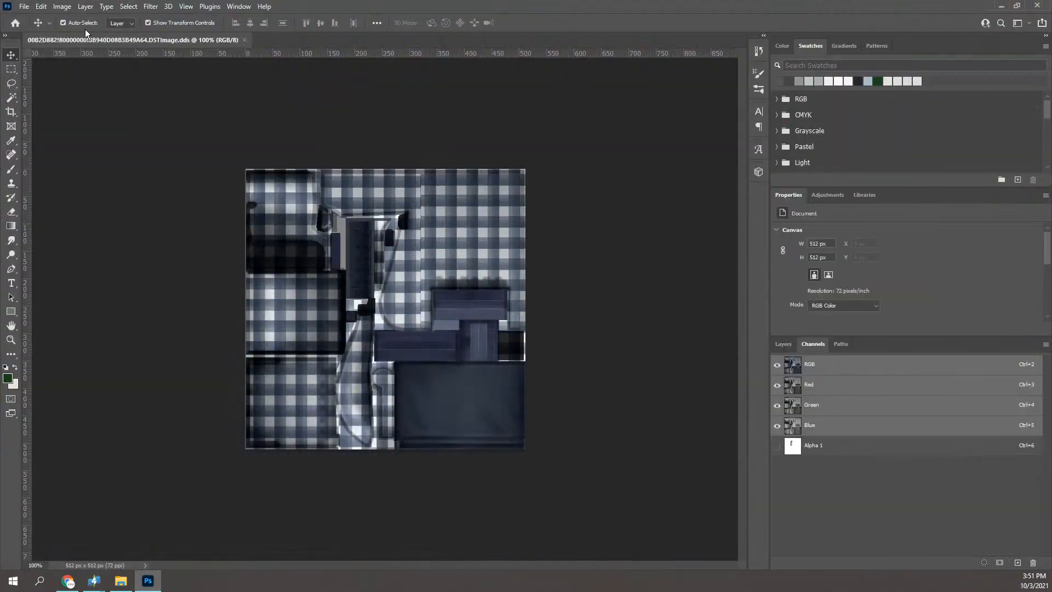
{"action": "left_click", "coordinate": [102, 584]}
{"action": "left_click", "coordinate": [827, 445]}
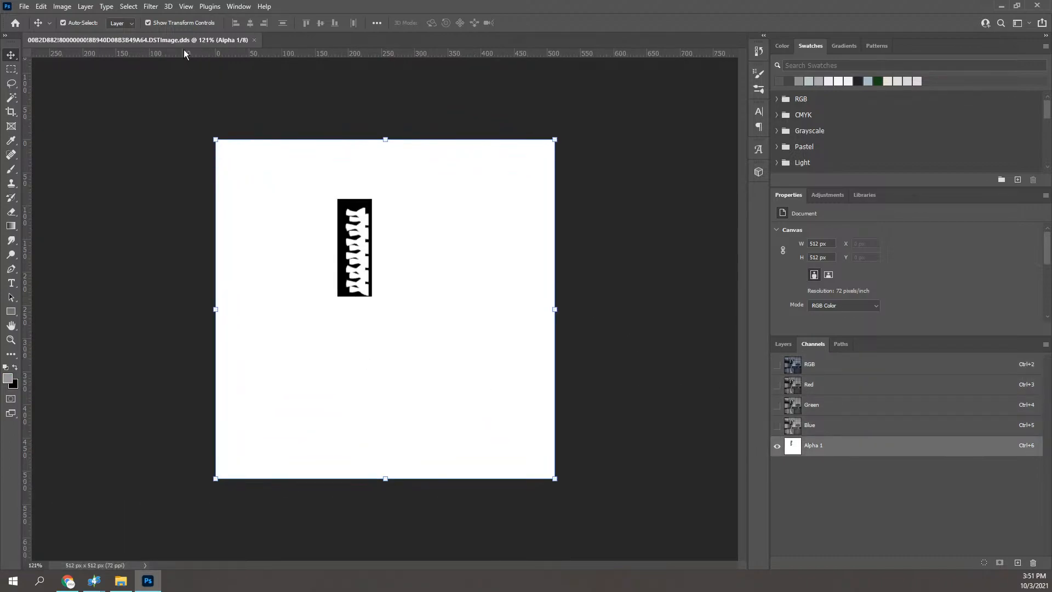
{"action": "scroll", "coordinate": [298, 218], "scroll_direction": "up", "scroll_amount": 5, "text": "alt"}
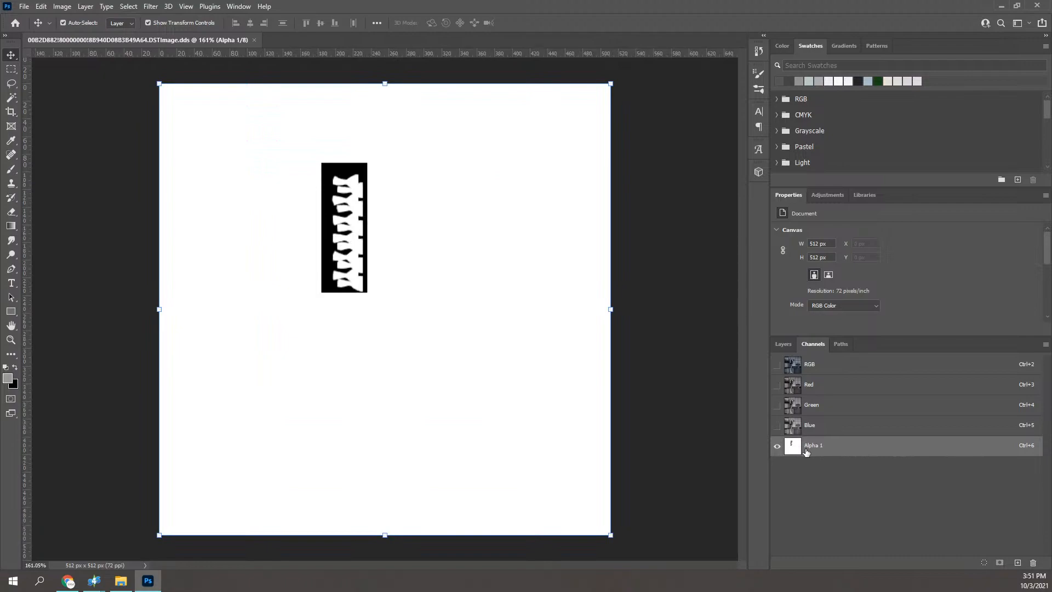
{"action": "left_click", "coordinate": [808, 365]}
{"action": "left_click", "coordinate": [842, 453]}
- View the foreground color's R and B components in the Color Picker and close it without changing the color
{"action": "key", "text": "i"}
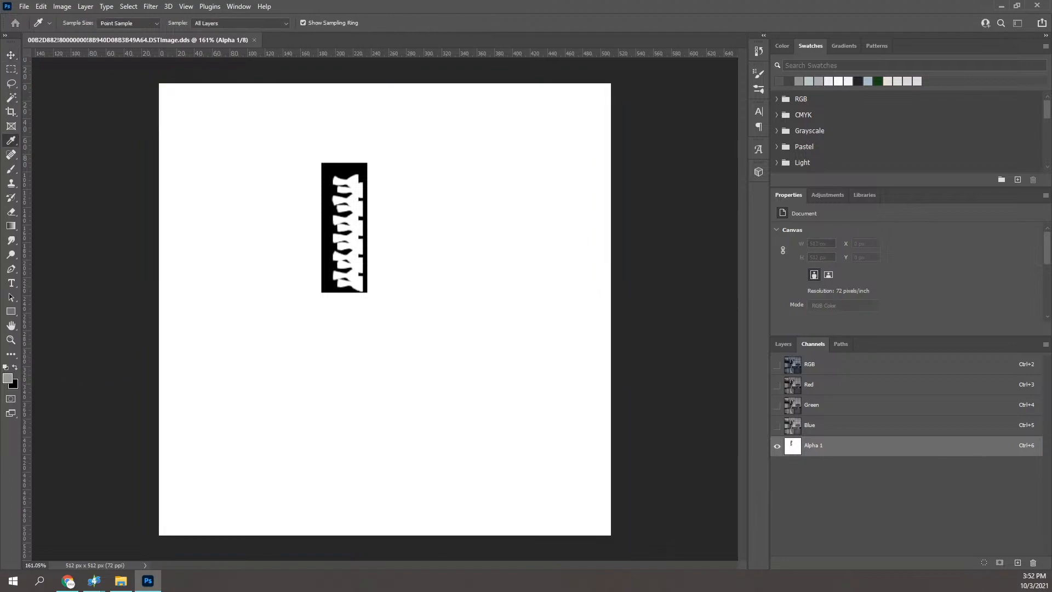
{"action": "left_click", "coordinate": [8, 377]}
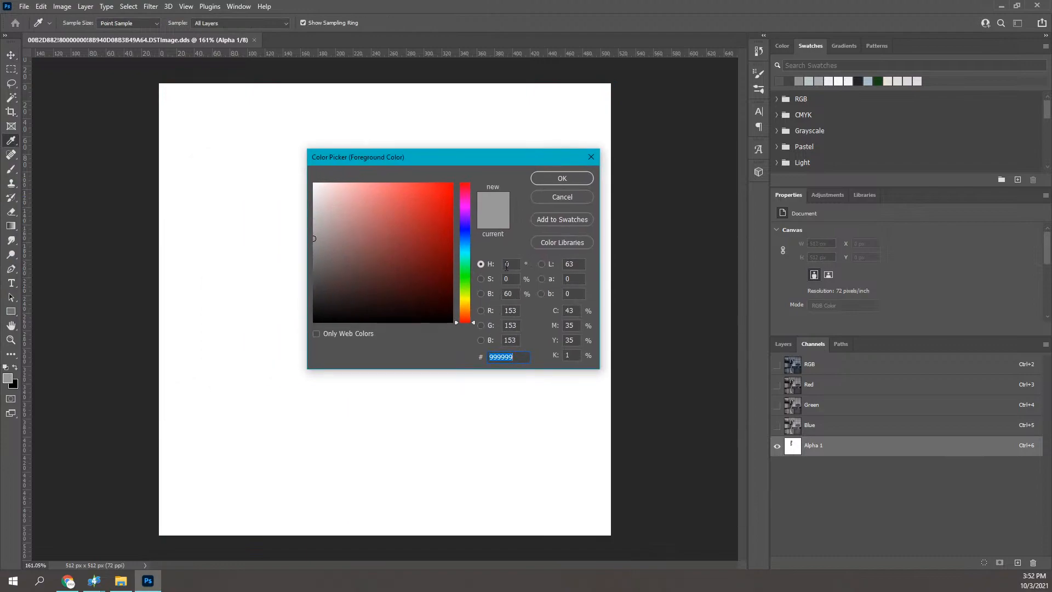
{"action": "left_click", "coordinate": [481, 310]}
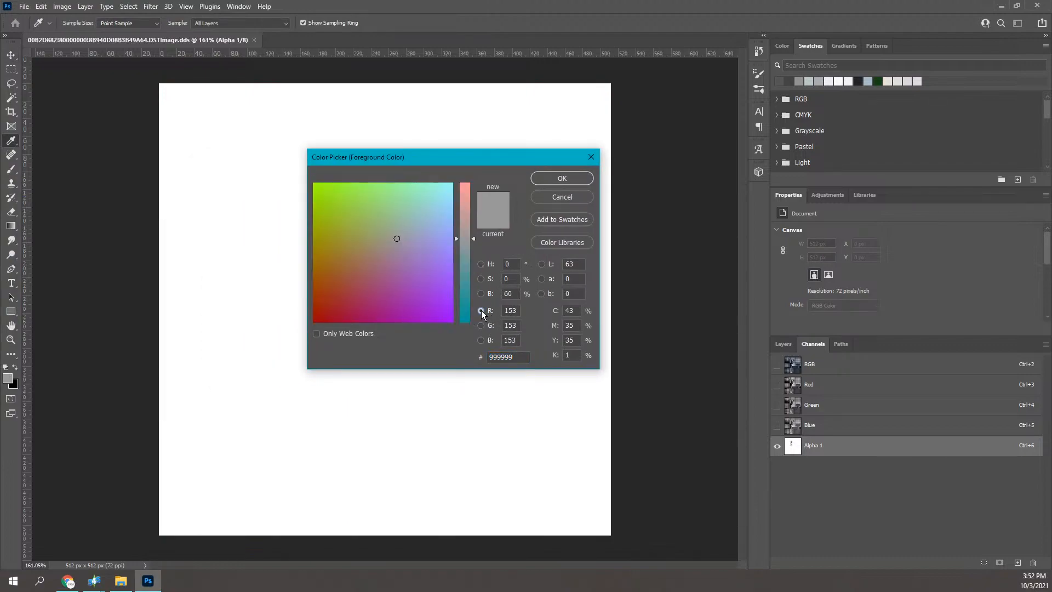
{"action": "left_click", "coordinate": [486, 340]}
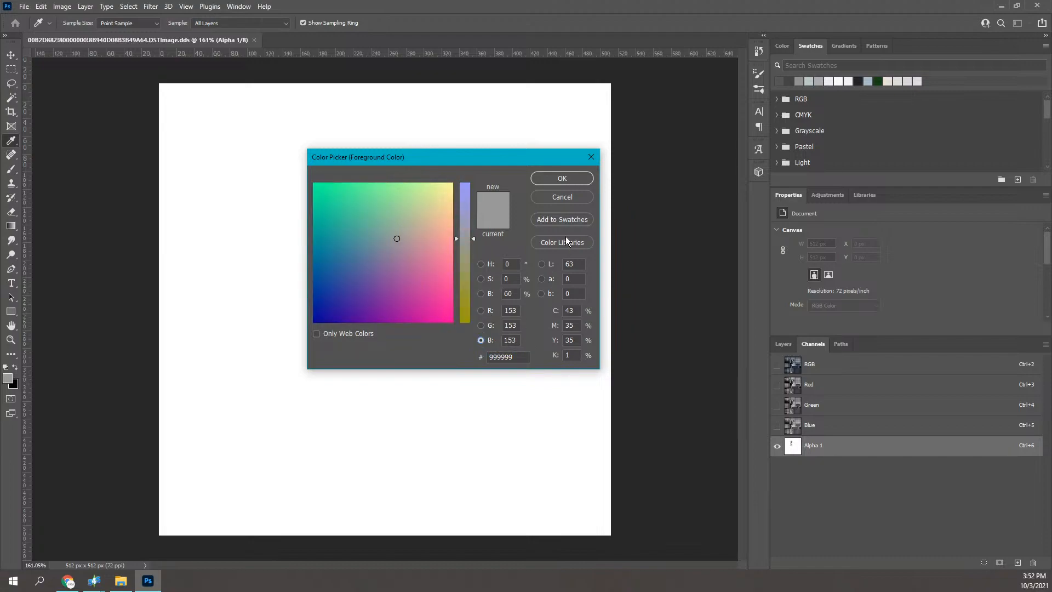
{"action": "left_click", "coordinate": [589, 158]}
{"action": "key", "text": "v"}
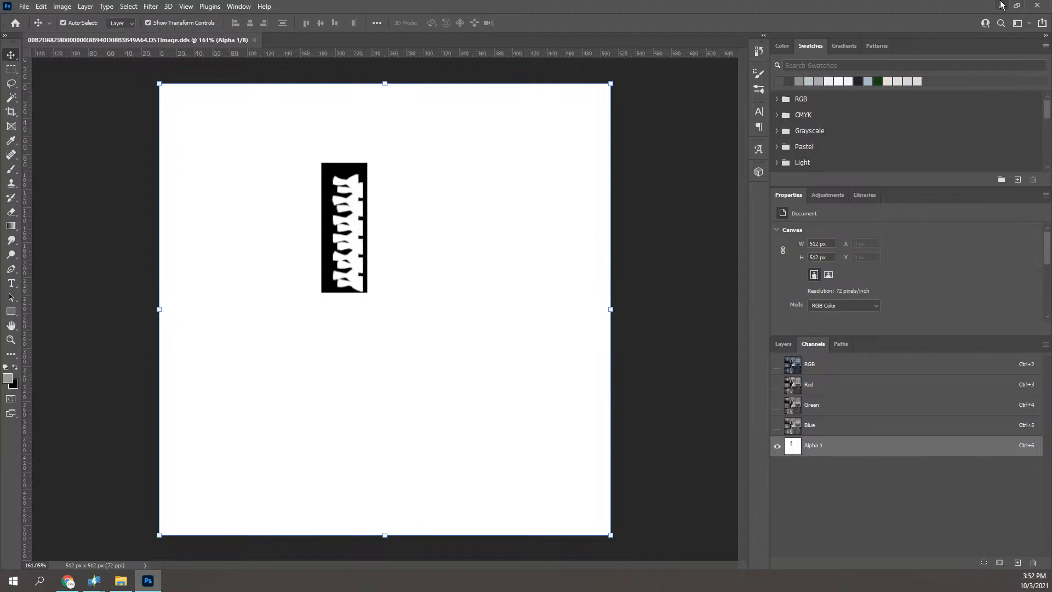
- Close Photoshop, move the Examples folder window aside and return to the shader Items editor in Sims 4 Studio
{"action": "left_click", "coordinate": [1048, 5]}
{"action": "left_click_drag", "start_coordinate": [659, 68], "coordinate": [521, 216]}
{"action": "left_click", "coordinate": [548, 85]}
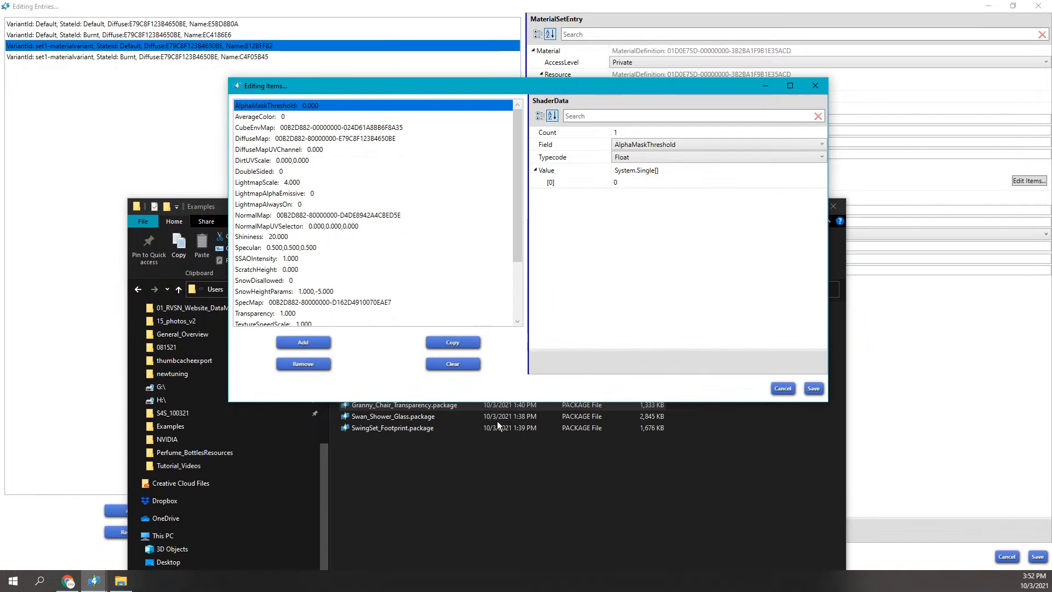
- Switch to the Granny_Chair_Transparency.package window and open the Meshes data of the Model LOD with group 00000000
{"action": "left_click", "coordinate": [93, 580]}
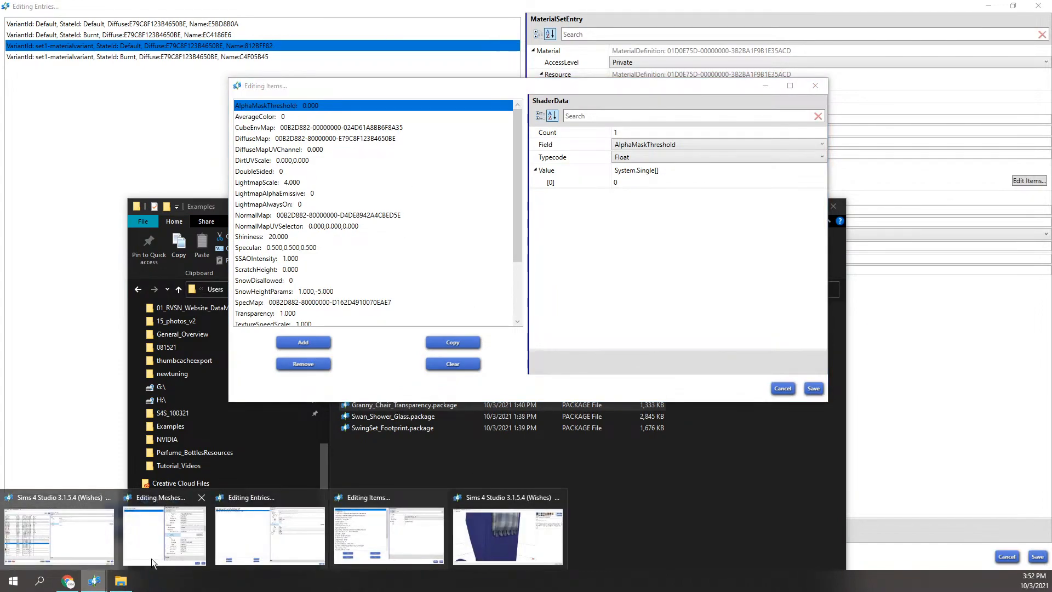
{"action": "left_click", "coordinate": [512, 541]}
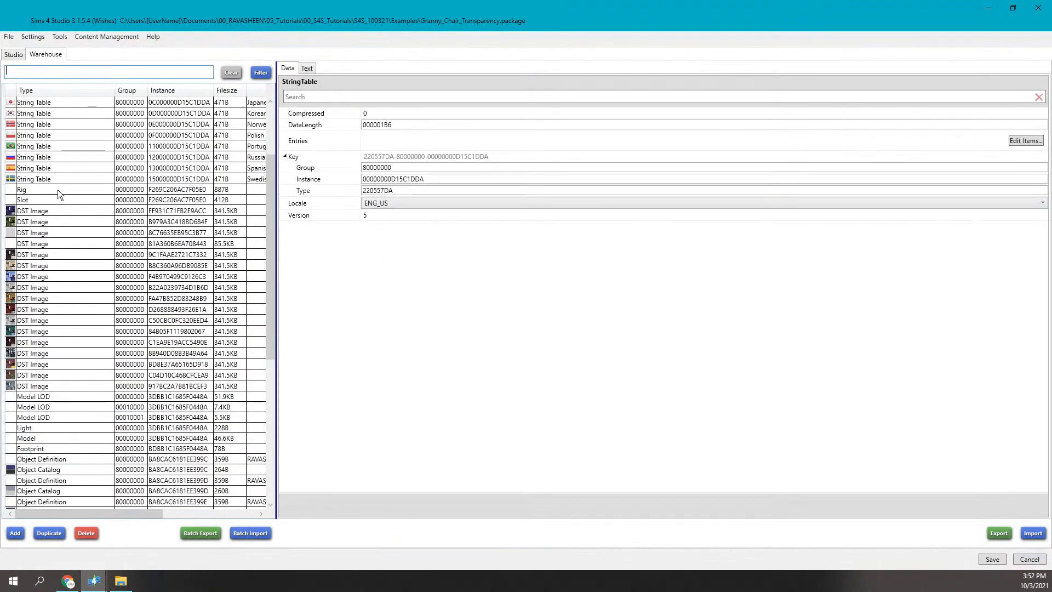
{"action": "scroll", "coordinate": [58, 190], "scroll_direction": "down", "scroll_amount": 5}
{"action": "left_click", "coordinate": [43, 300]}
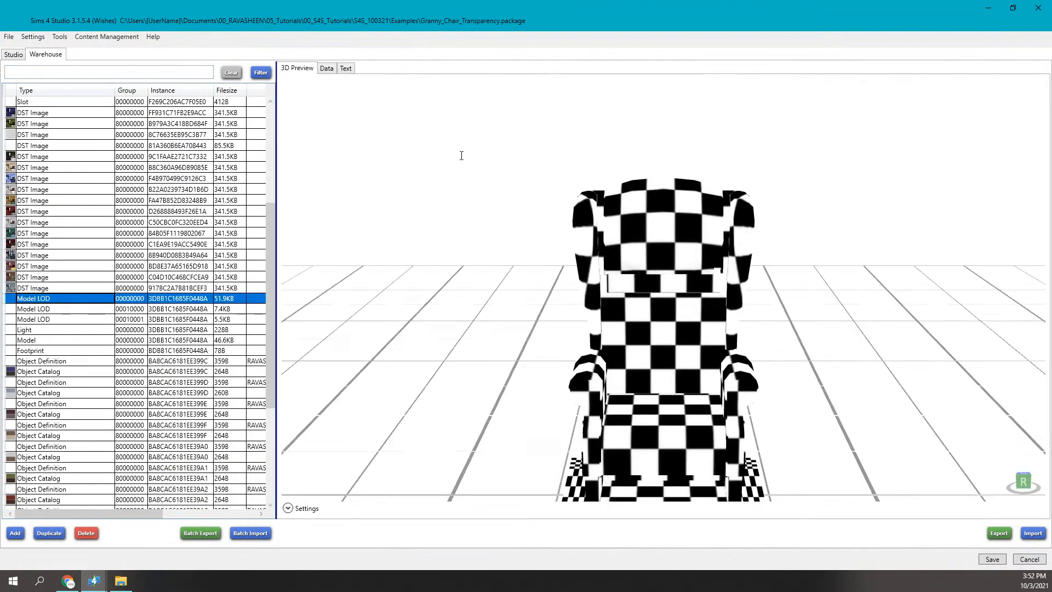
{"action": "left_click", "coordinate": [327, 68]}
{"action": "left_click", "coordinate": [1025, 175]}
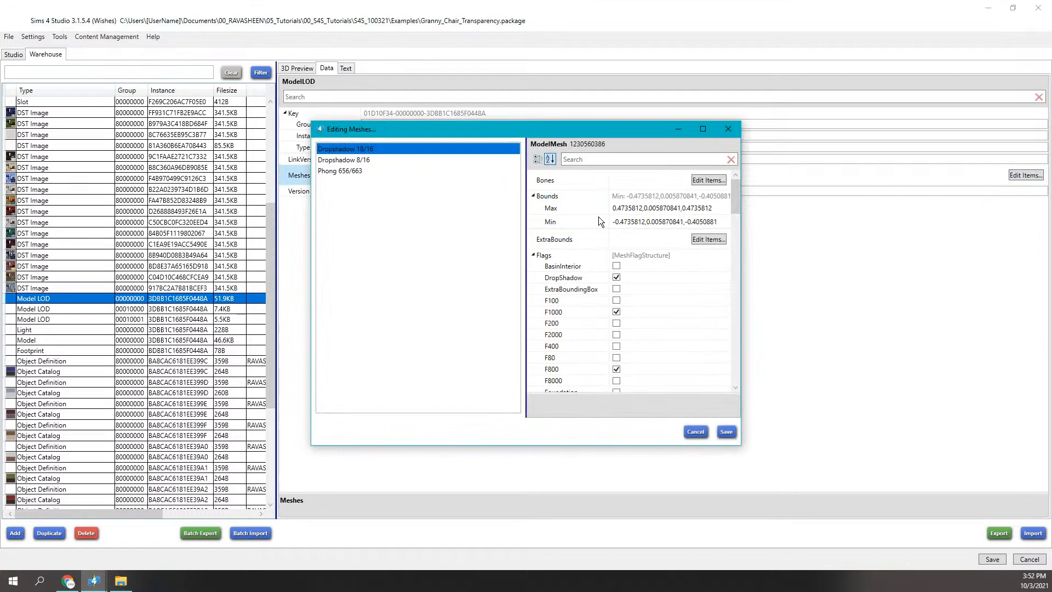
- Select the Phong 656/663 mesh and open the Entries of its Material resource
{"action": "left_click", "coordinate": [336, 171]}
{"action": "scroll", "coordinate": [700, 273], "scroll_direction": "down", "scroll_amount": 3}
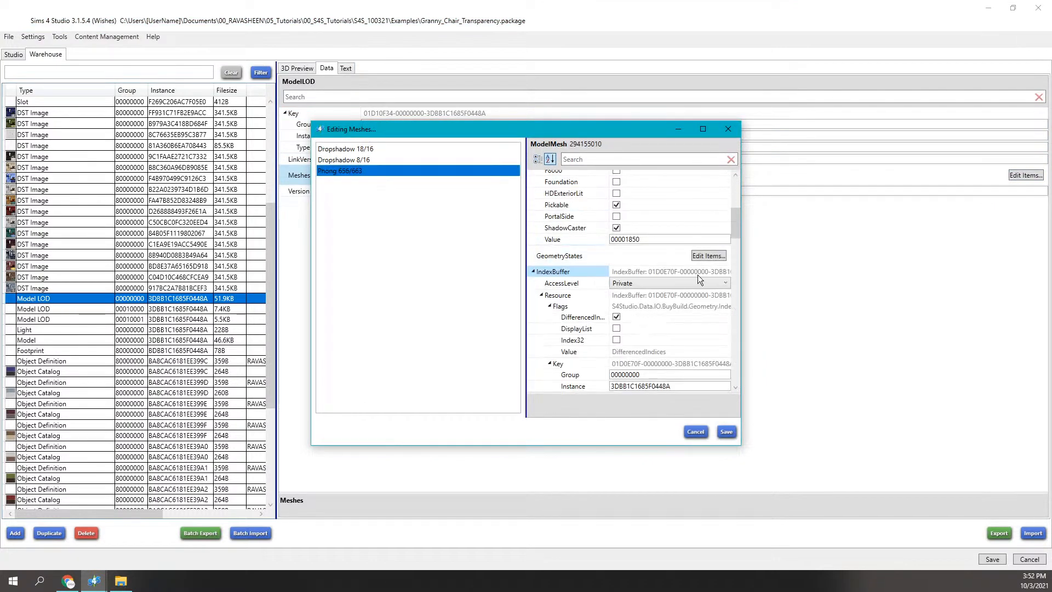
{"action": "scroll", "coordinate": [702, 274], "scroll_direction": "down", "scroll_amount": 8}
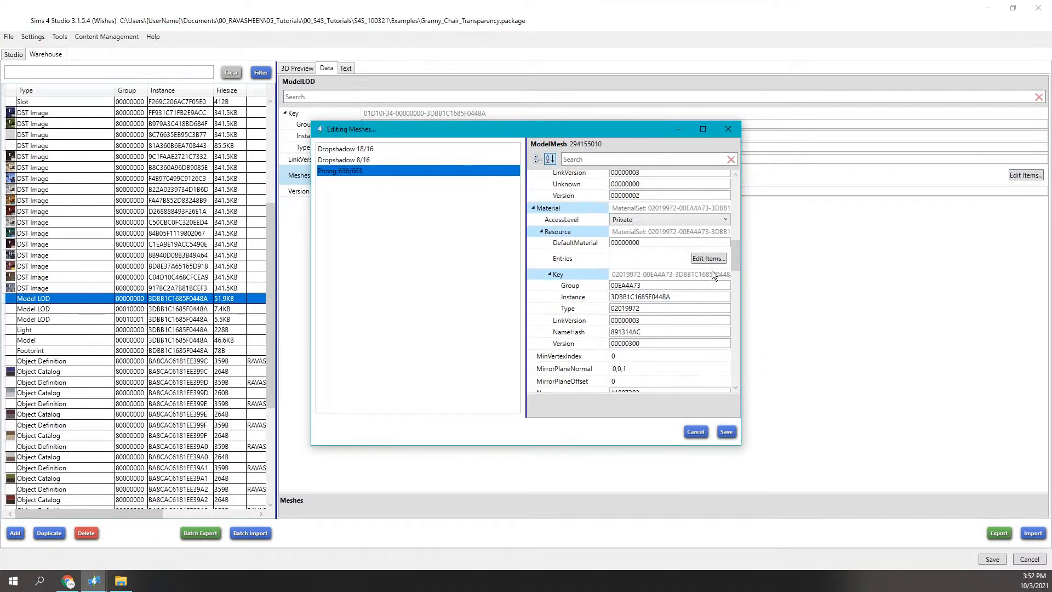
{"action": "left_click", "coordinate": [715, 259]}
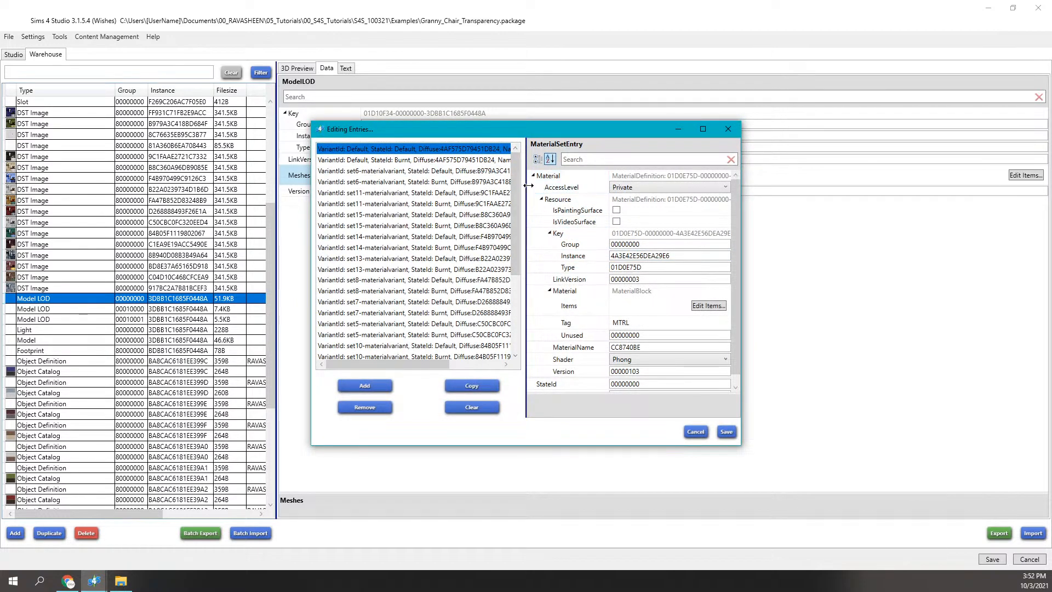
- Widen the Entries editor and open the shader Items of the set1-materialvariant entry with the Default state
{"action": "left_click_drag", "start_coordinate": [525, 186], "coordinate": [591, 186]}
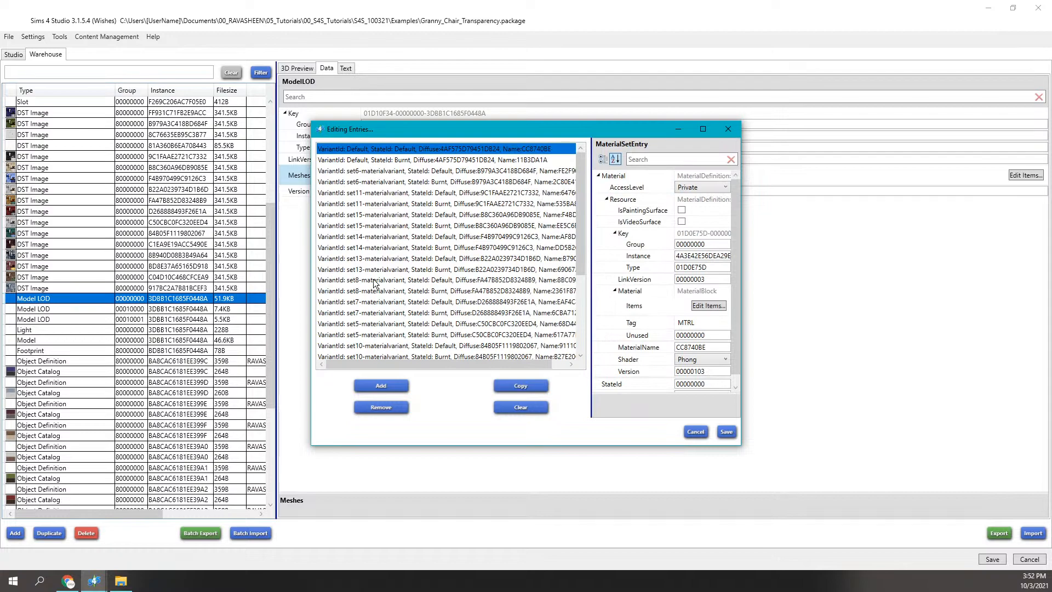
{"action": "scroll", "coordinate": [376, 283], "scroll_direction": "down", "scroll_amount": 4}
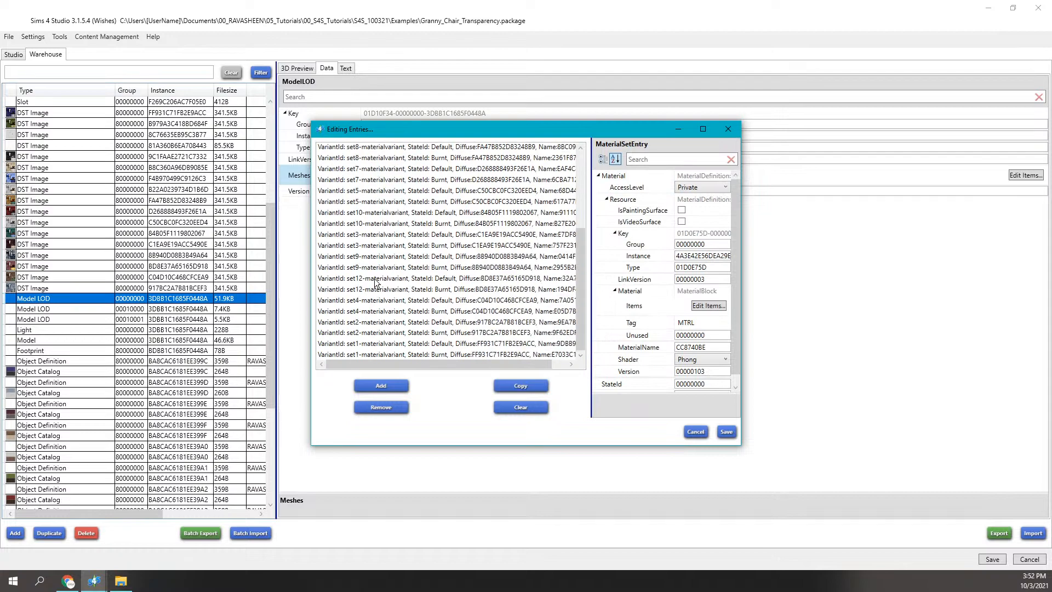
{"action": "left_click", "coordinate": [362, 343]}
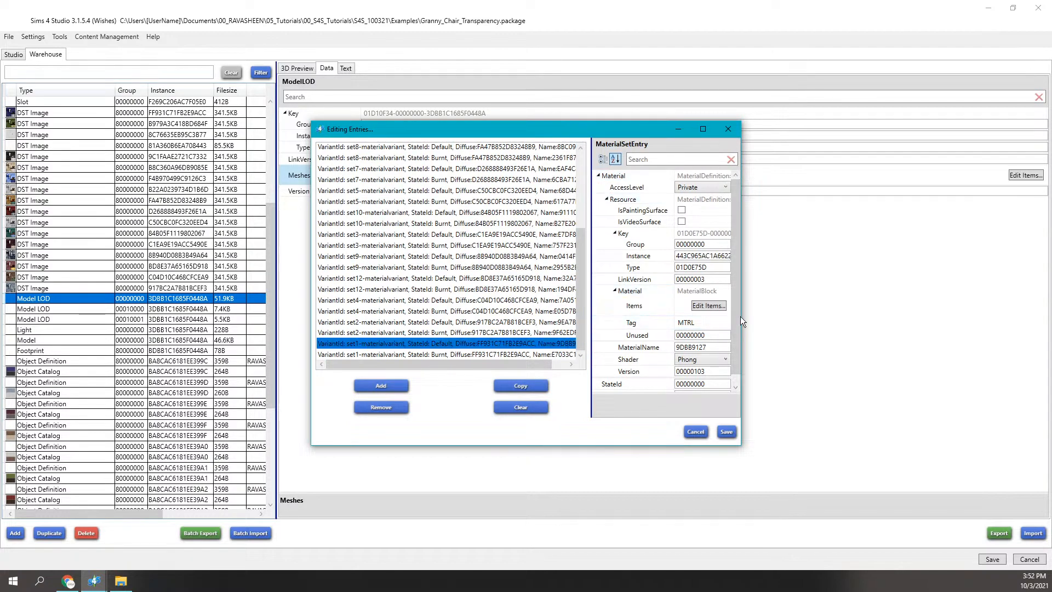
{"action": "left_click_drag", "start_coordinate": [742, 316], "coordinate": [909, 316]}
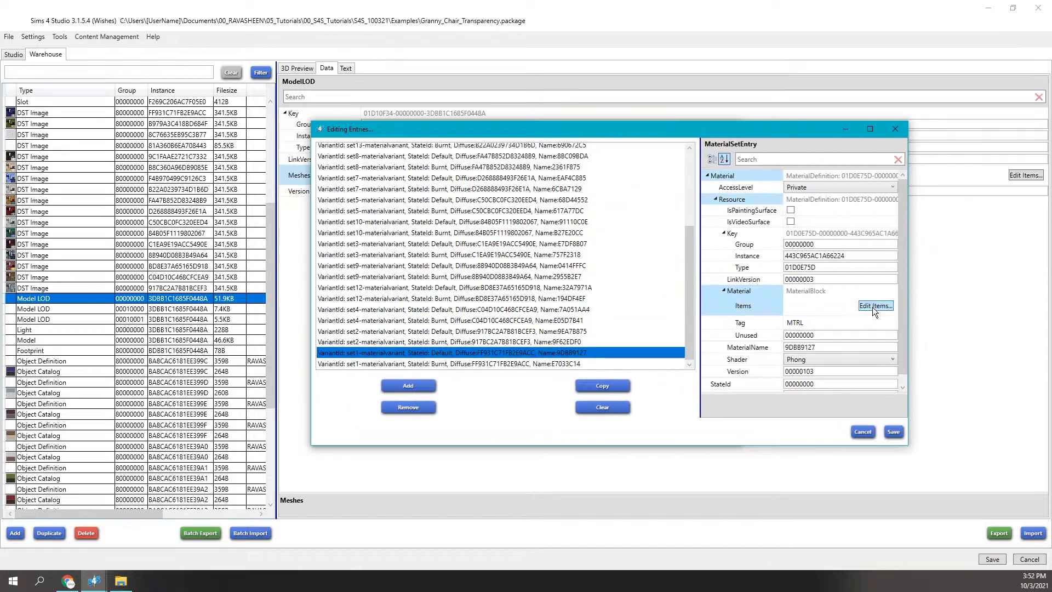
{"action": "left_click", "coordinate": [876, 306]}
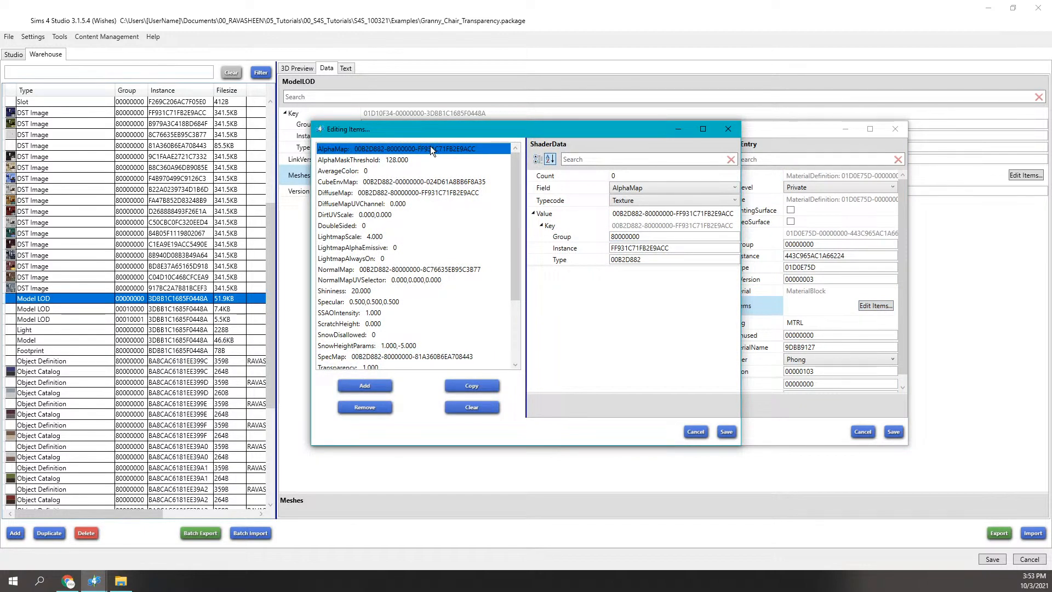
- Compare the Instance keys of the chair material's DiffuseMap and AlphaMap entries
{"action": "left_click", "coordinate": [442, 192]}
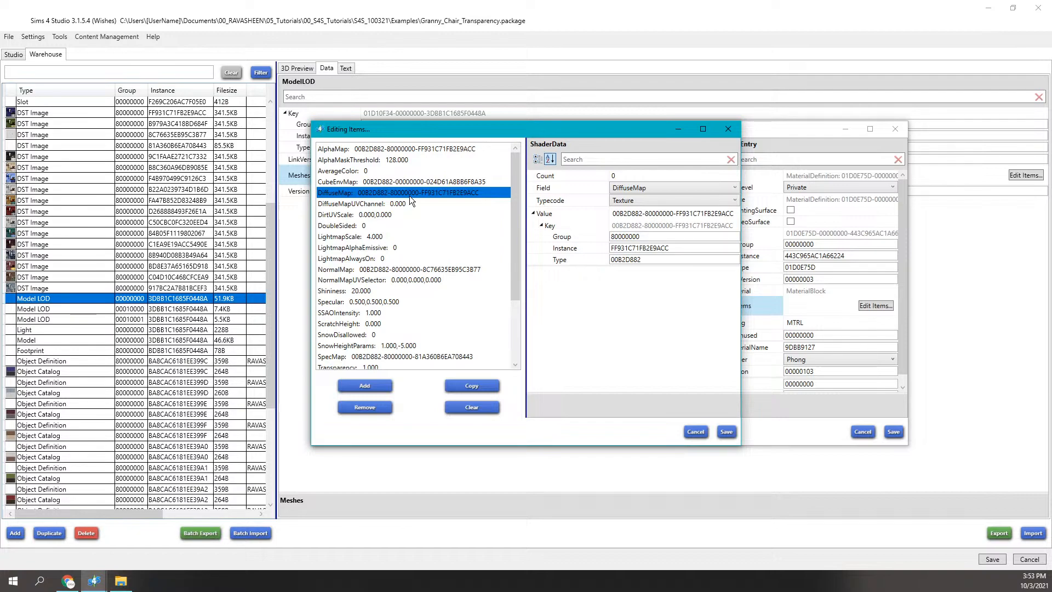
{"action": "left_click", "coordinate": [594, 248]}
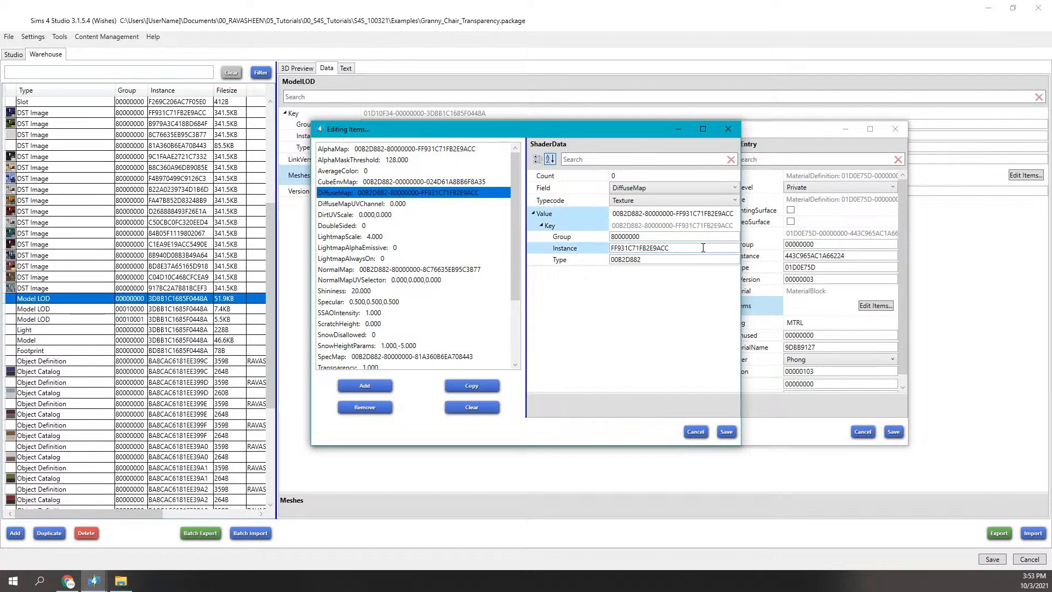
{"action": "left_click", "coordinate": [458, 149]}
{"action": "left_click", "coordinate": [585, 248]}
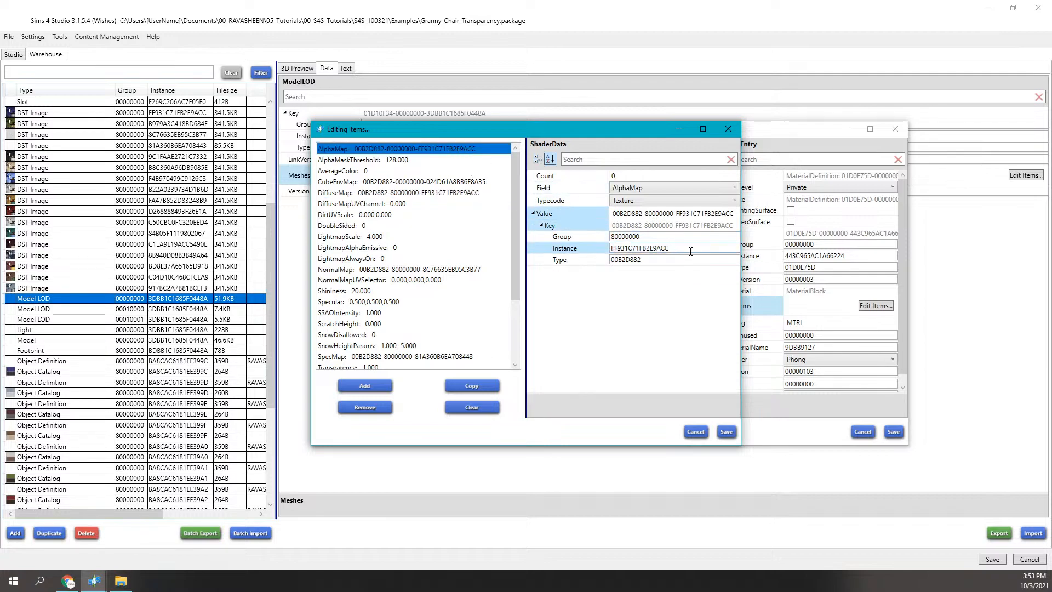
- Inspect the value of the chair material's AlphaMaskThreshold entry without changing it
{"action": "left_click", "coordinate": [419, 160]}
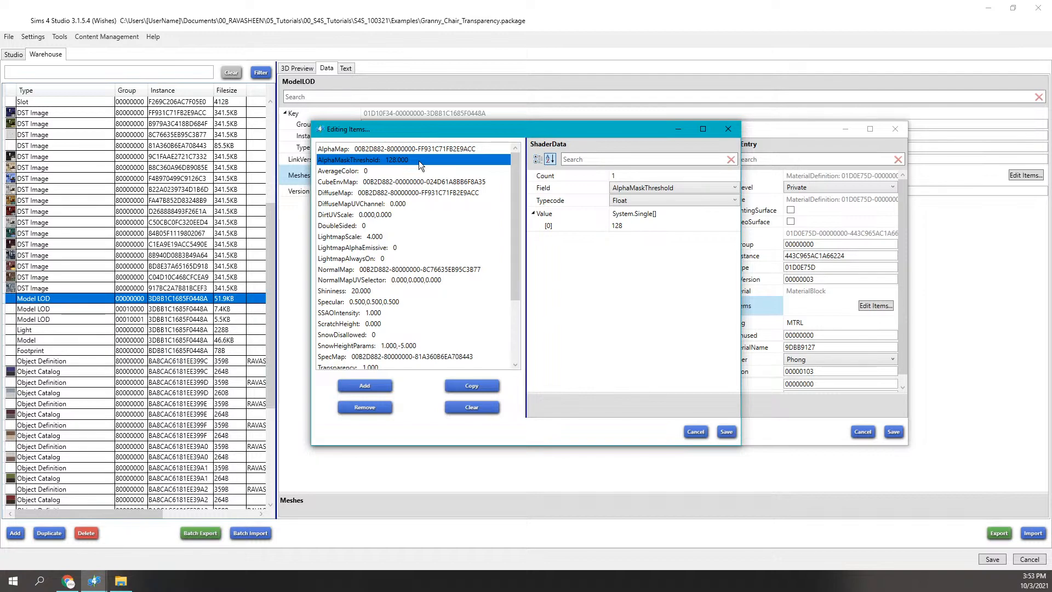
{"action": "left_click", "coordinate": [675, 226]}
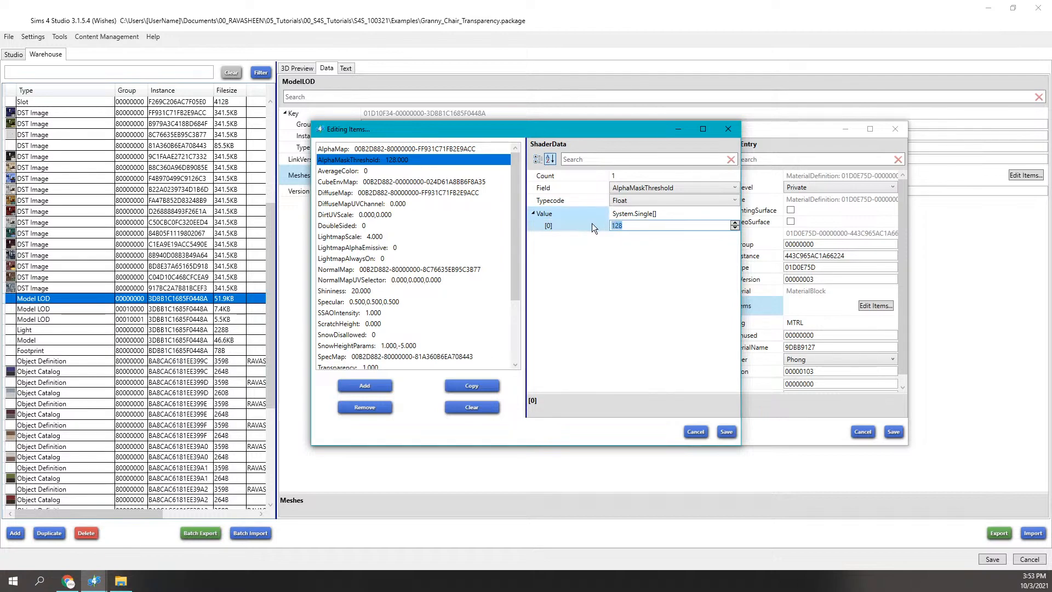
{"action": "left_click", "coordinate": [647, 228]}
{"action": "left_click", "coordinate": [612, 230]}
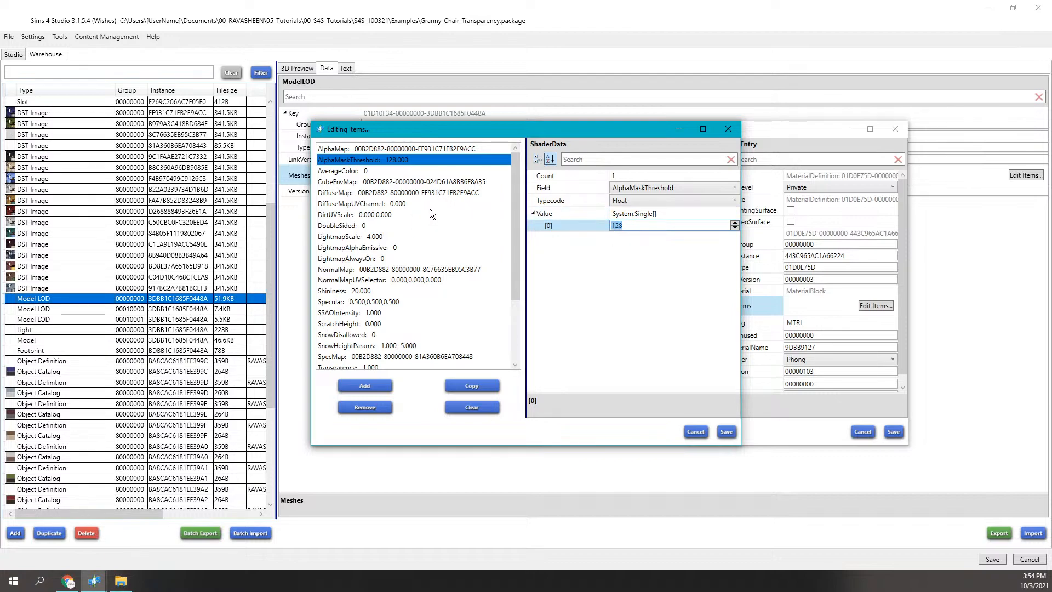
- Close the chair's Items, Entries and Meshes editors without saving and minimize the Examples folder window
{"action": "left_click", "coordinate": [723, 130]}
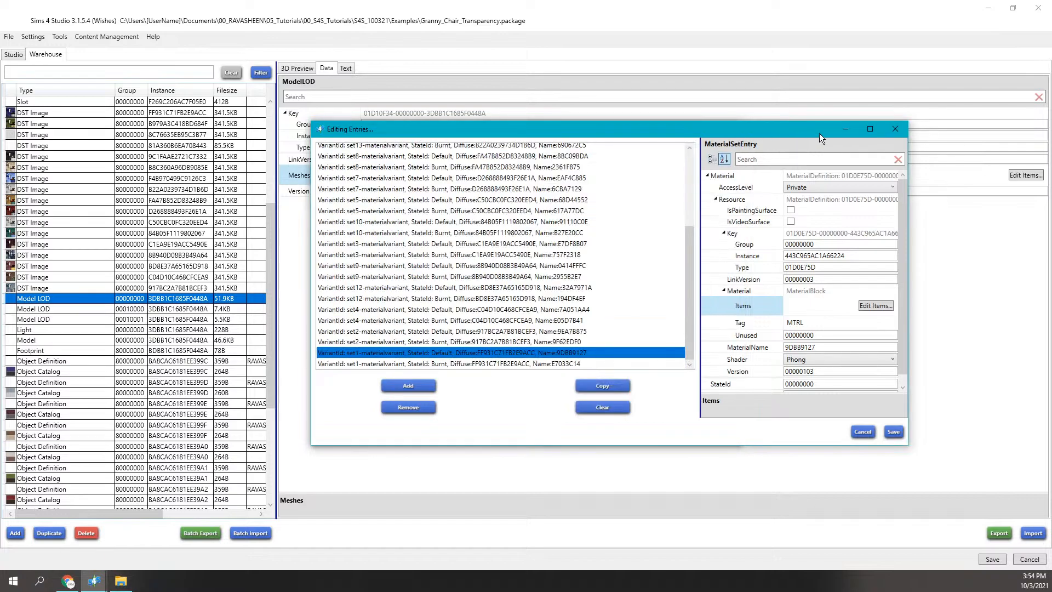
{"action": "left_click", "coordinate": [894, 129]}
{"action": "left_click", "coordinate": [725, 131]}
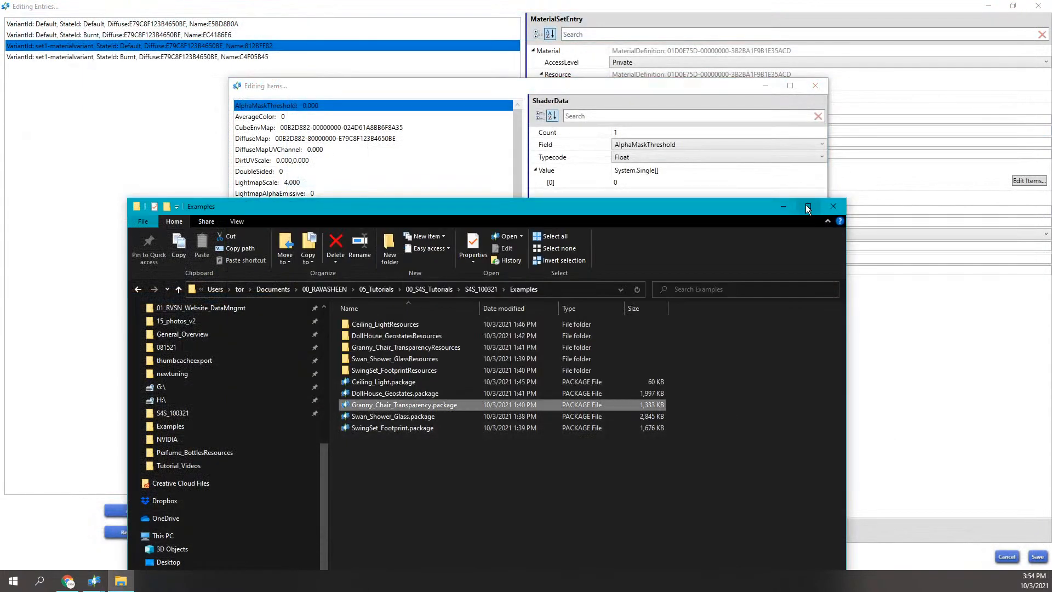
{"action": "left_click", "coordinate": [782, 205]}
- Reposition and lengthen the remaining shader Items editor to fit its whole list, and view the AverageColor and AlphaMaskThreshold entries
{"action": "left_click_drag", "start_coordinate": [648, 88], "coordinate": [599, 83]}
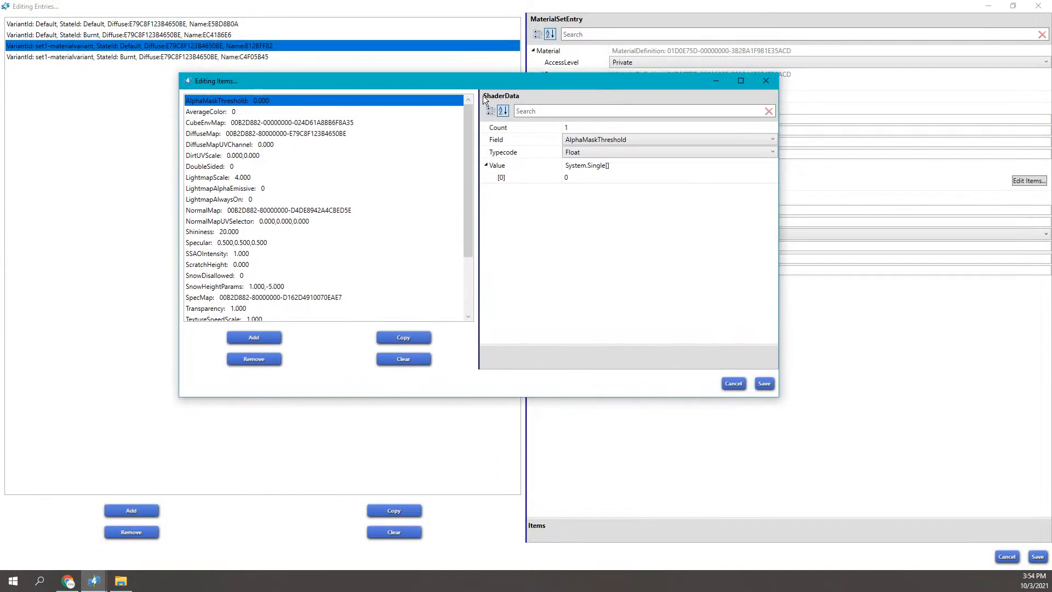
{"action": "left_click", "coordinate": [237, 112]}
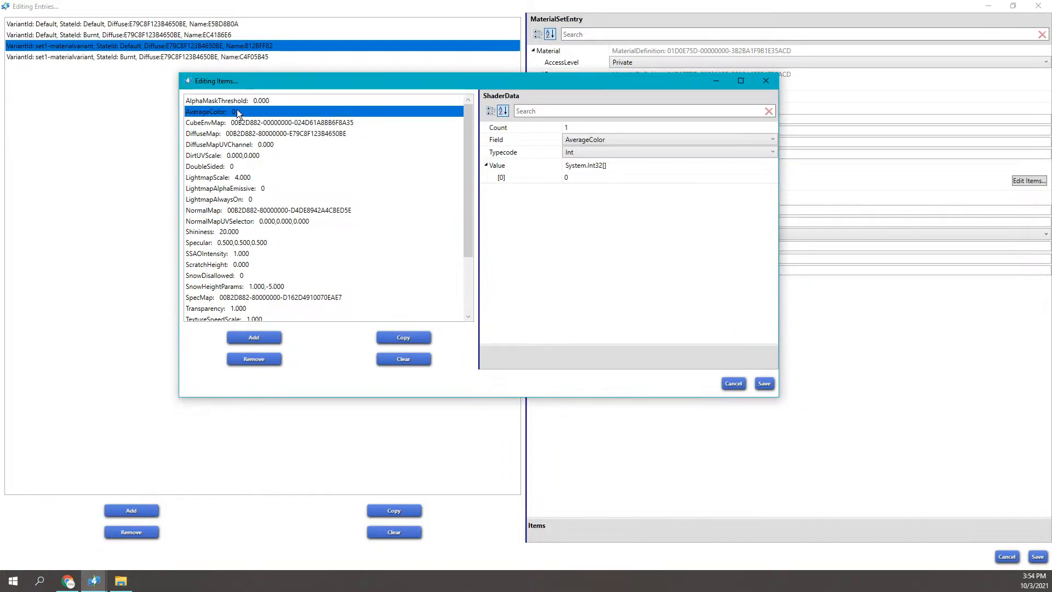
{"action": "left_click", "coordinate": [238, 100]}
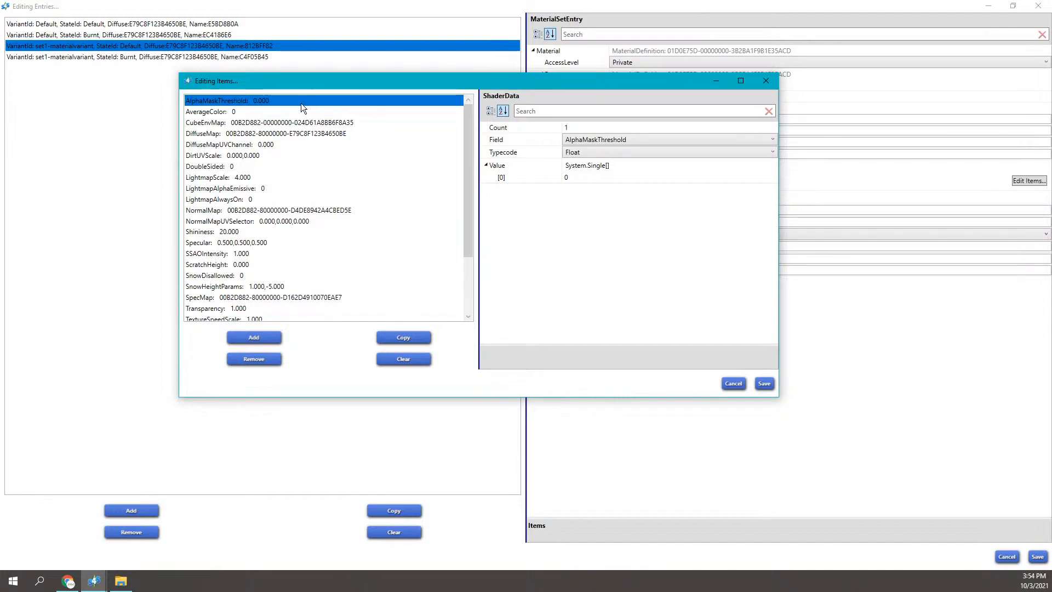
{"action": "left_click_drag", "start_coordinate": [628, 397], "coordinate": [638, 500]}
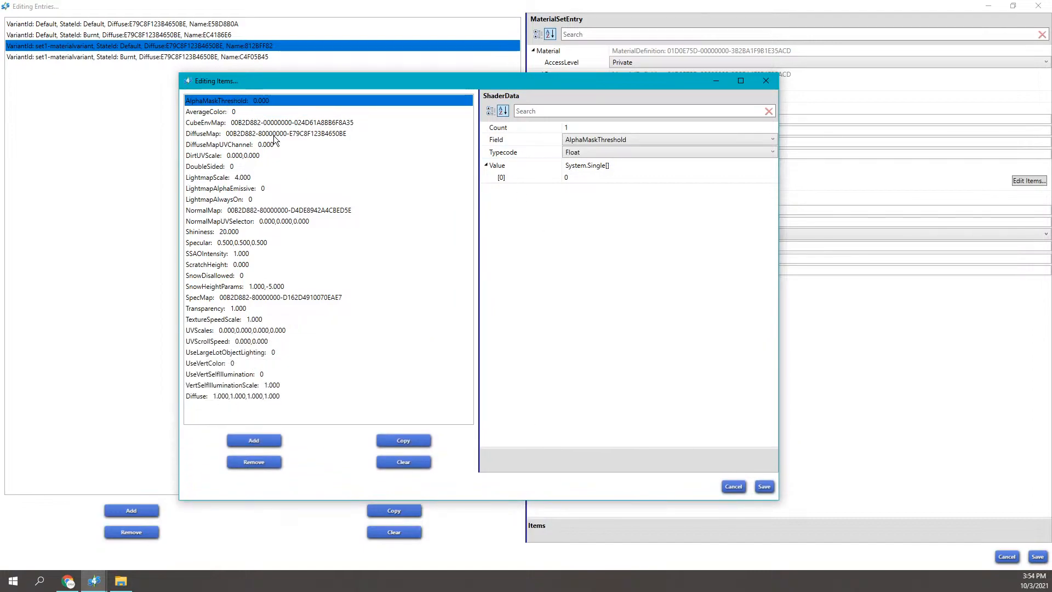
- Examine the Instance keys of the CubeEnvMap and DiffuseMap entries in the shader Items editor
{"action": "left_click", "coordinate": [288, 124]}
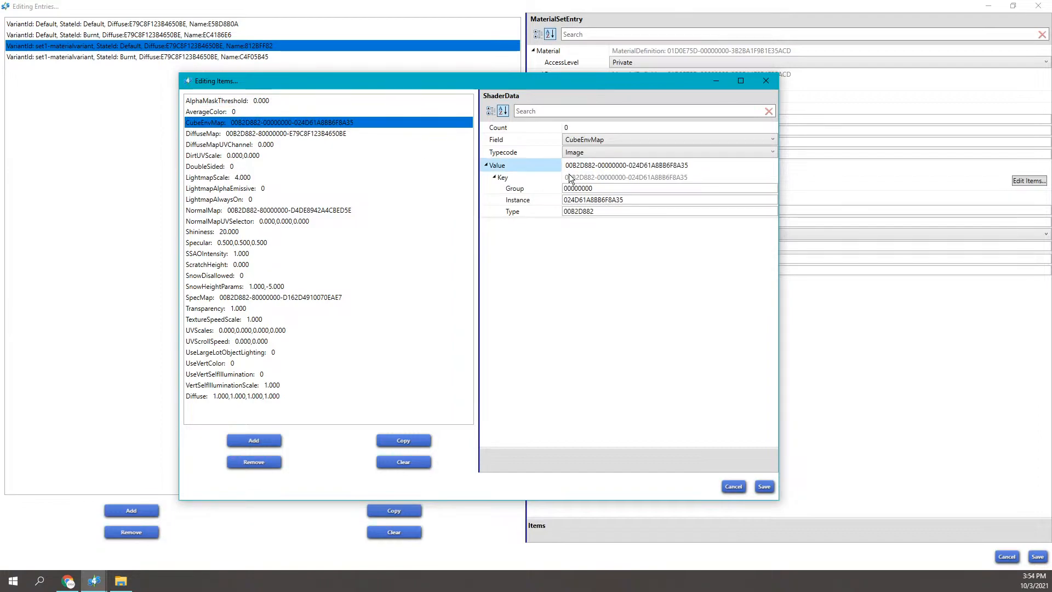
{"action": "left_click", "coordinate": [616, 200]}
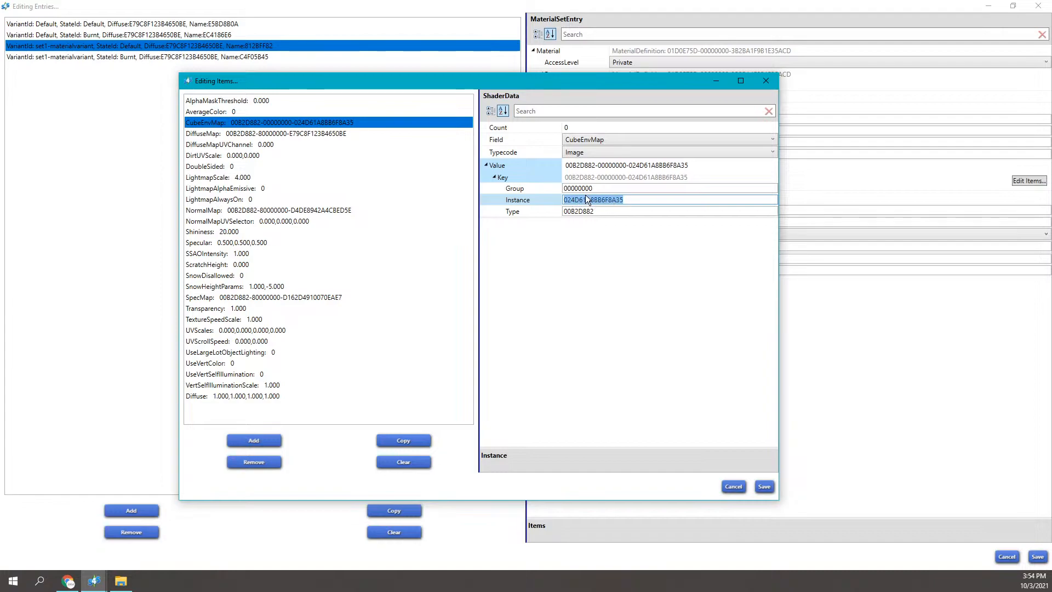
{"action": "left_click", "coordinate": [273, 128]}
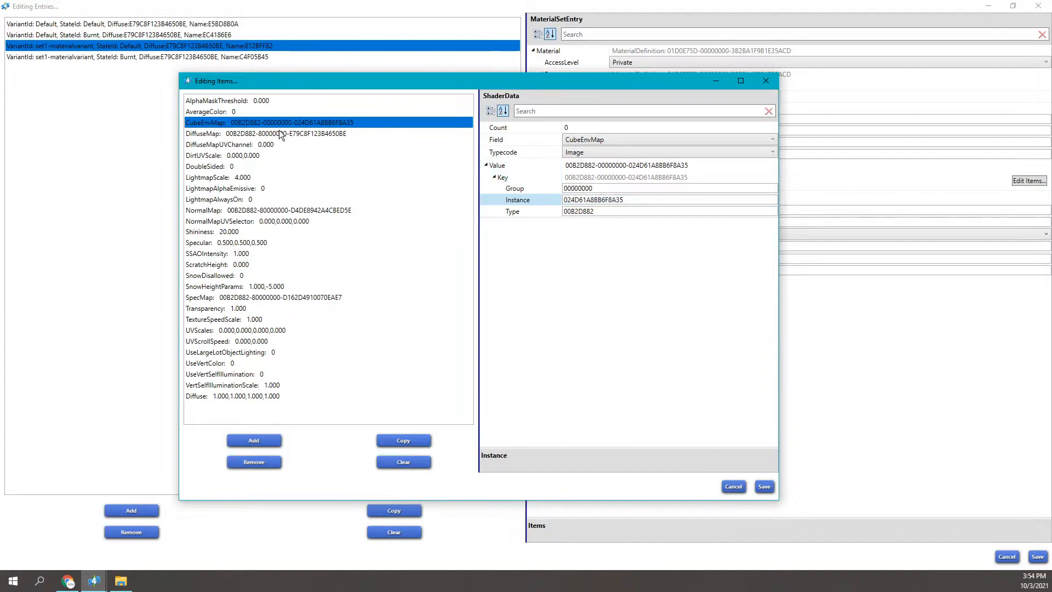
{"action": "left_click", "coordinate": [279, 134]}
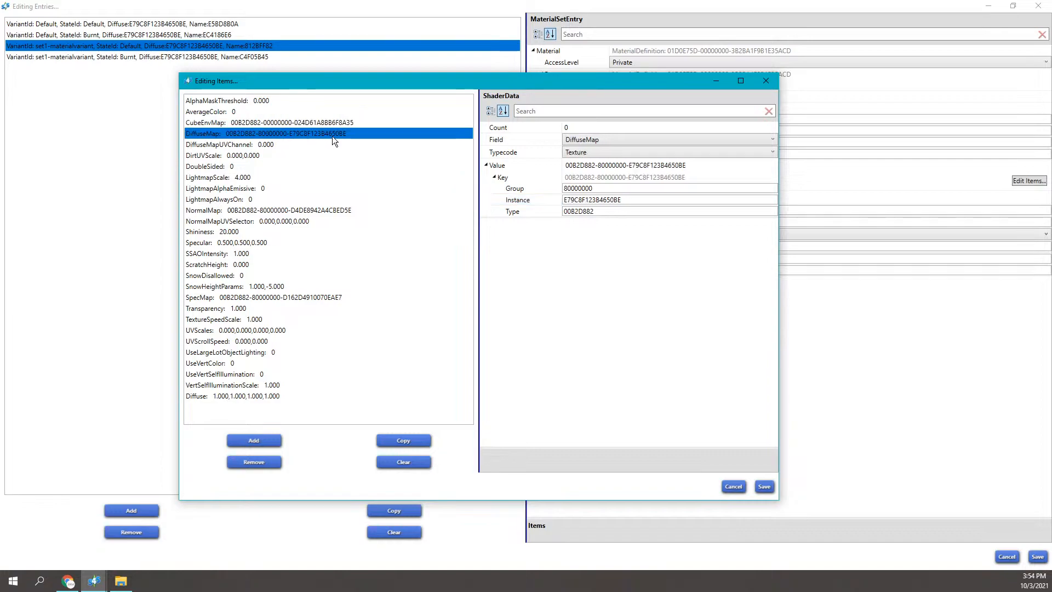
{"action": "left_click", "coordinate": [629, 199]}
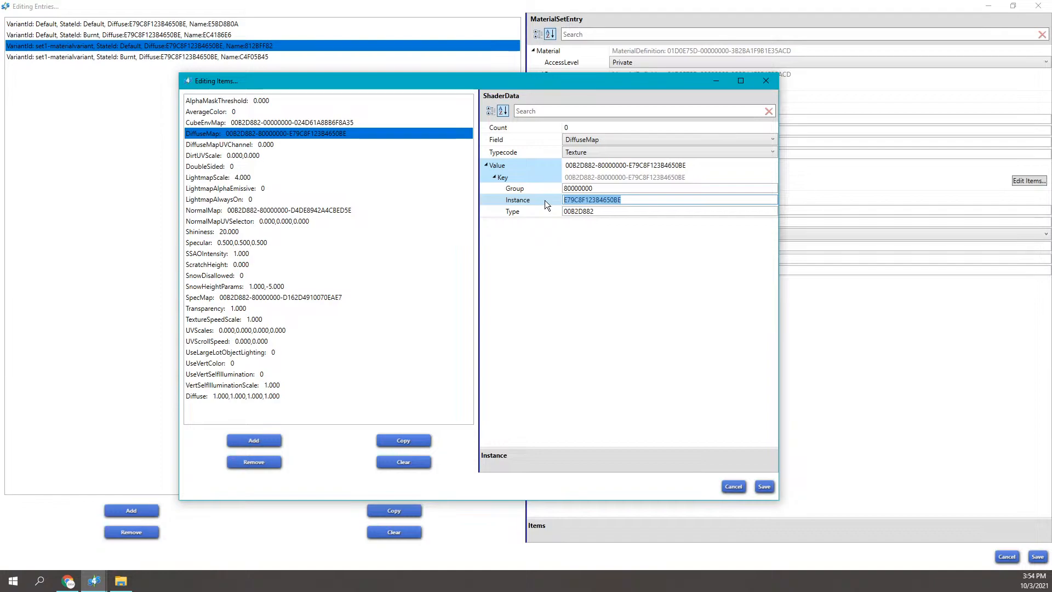
- Switch to File Explorer and open the Perfume_BottlesResources folder inside pkg_export in the S4S_100321 folder
{"action": "left_click", "coordinate": [121, 581]}
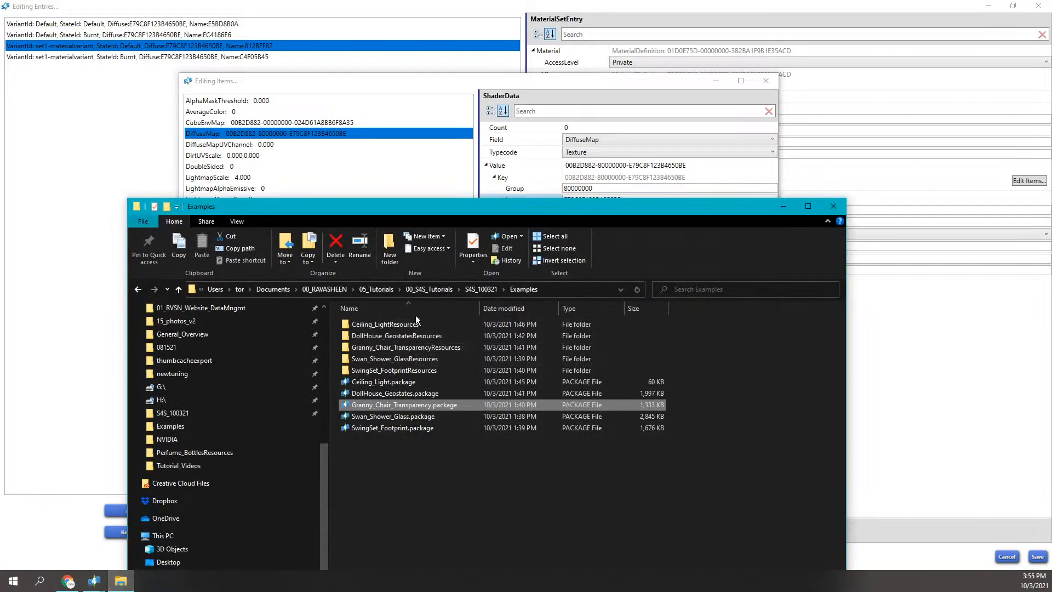
{"action": "left_click", "coordinate": [480, 289]}
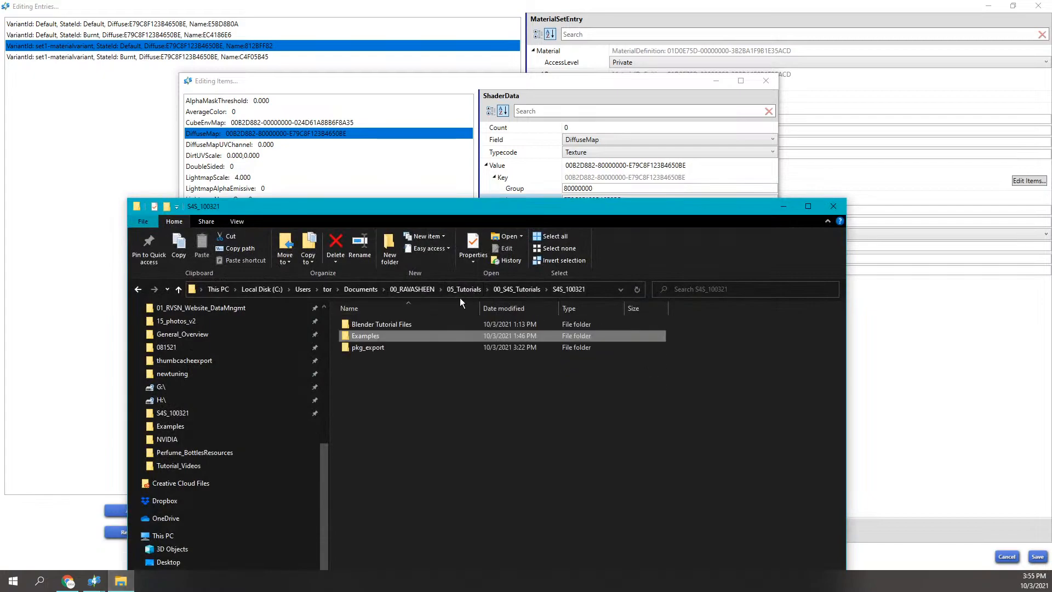
{"action": "double_click", "coordinate": [389, 347]}
{"action": "left_click", "coordinate": [389, 324]}
{"action": "double_click", "coordinate": [389, 323]}
- Place the resources folder beside the Items editor and match the DiffuseMap entry to its exported DDS texture by Instance
{"action": "left_click_drag", "start_coordinate": [417, 209], "coordinate": [327, 120]}
{"action": "left_click_drag", "start_coordinate": [757, 219], "coordinate": [523, 234]}
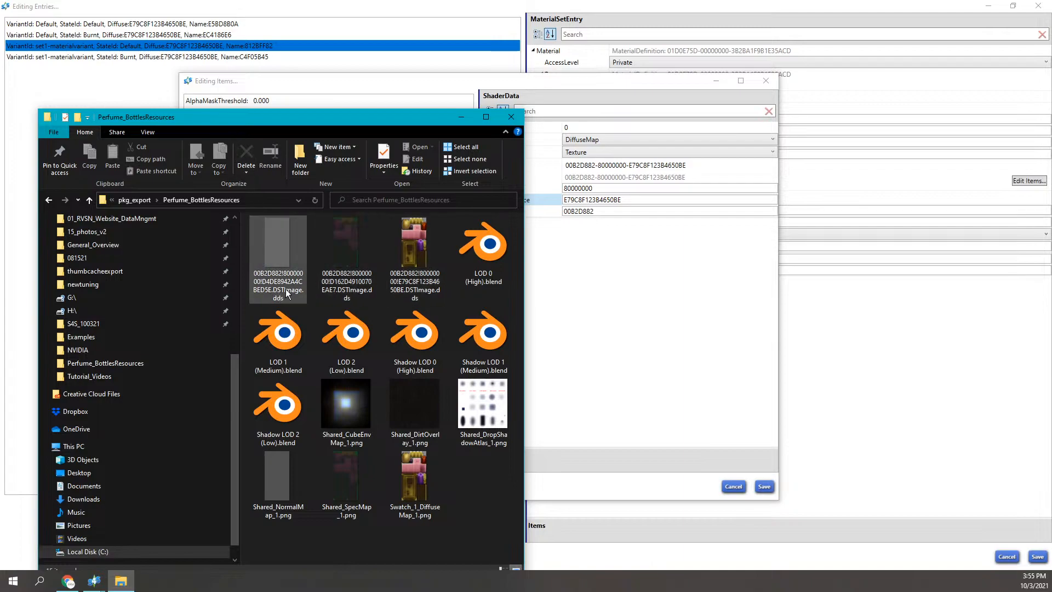
{"action": "left_click_drag", "start_coordinate": [520, 80], "coordinate": [782, 68]}
{"action": "left_click_drag", "start_coordinate": [357, 119], "coordinate": [288, 99]}
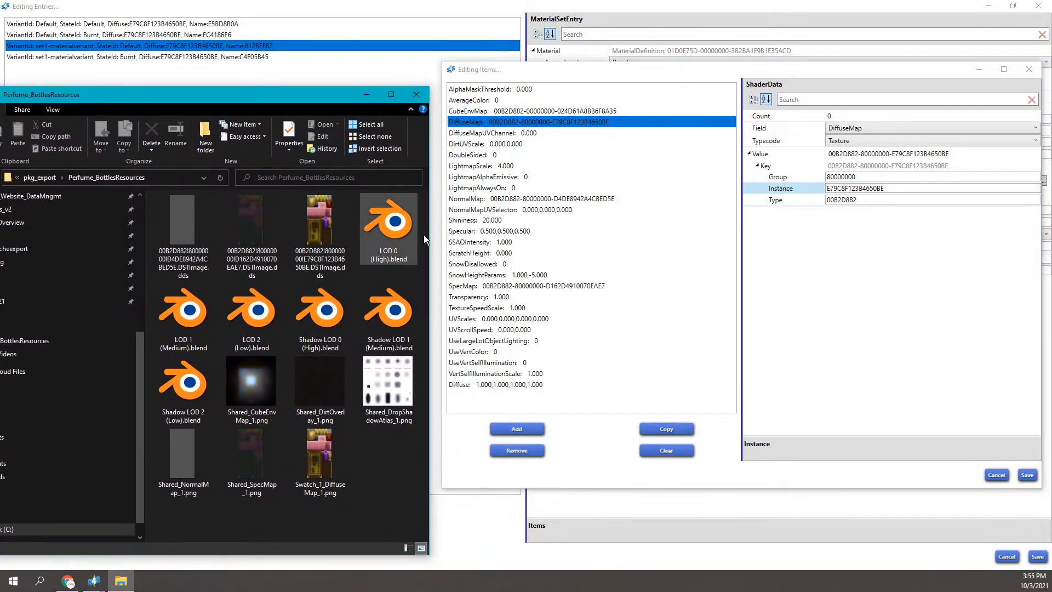
{"action": "left_click", "coordinate": [482, 122]}
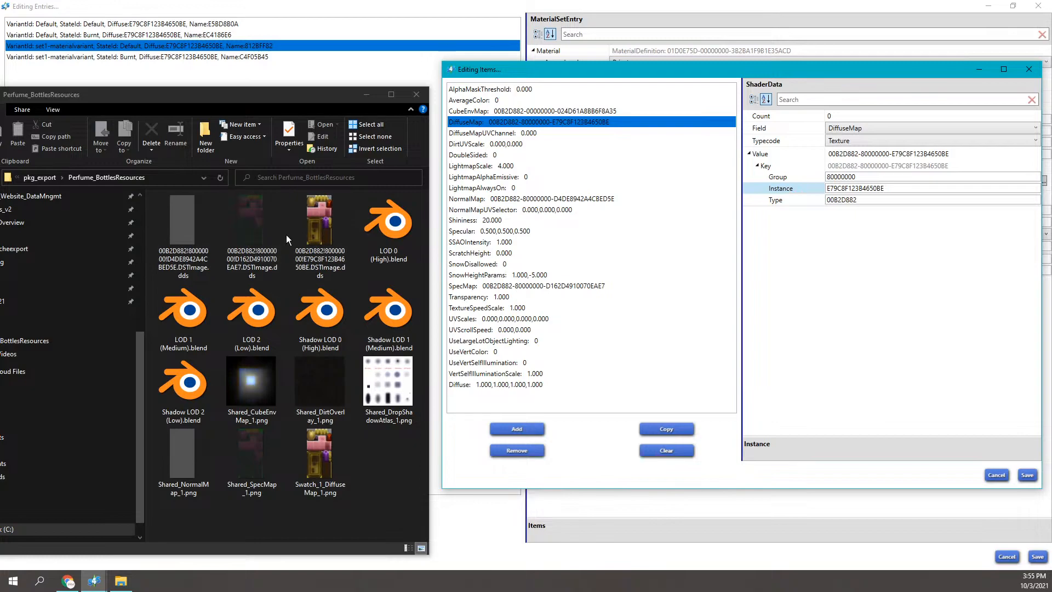
{"action": "left_click", "coordinate": [320, 239]}
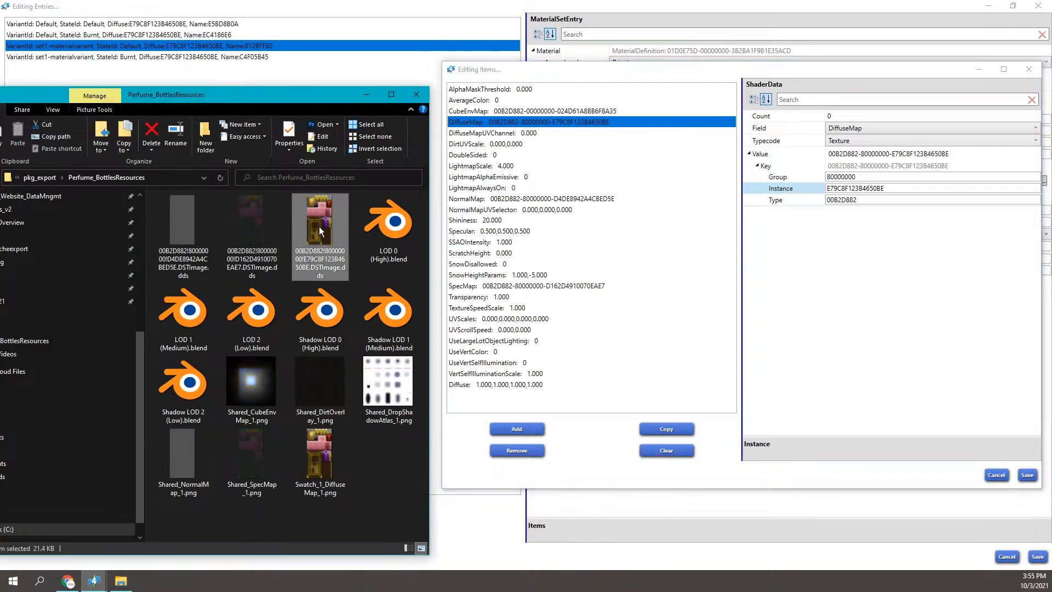
- Compare the DiffuseMap entry's Instance with the matching part of the exported DDS texture's file name
{"action": "left_click", "coordinate": [185, 236]}
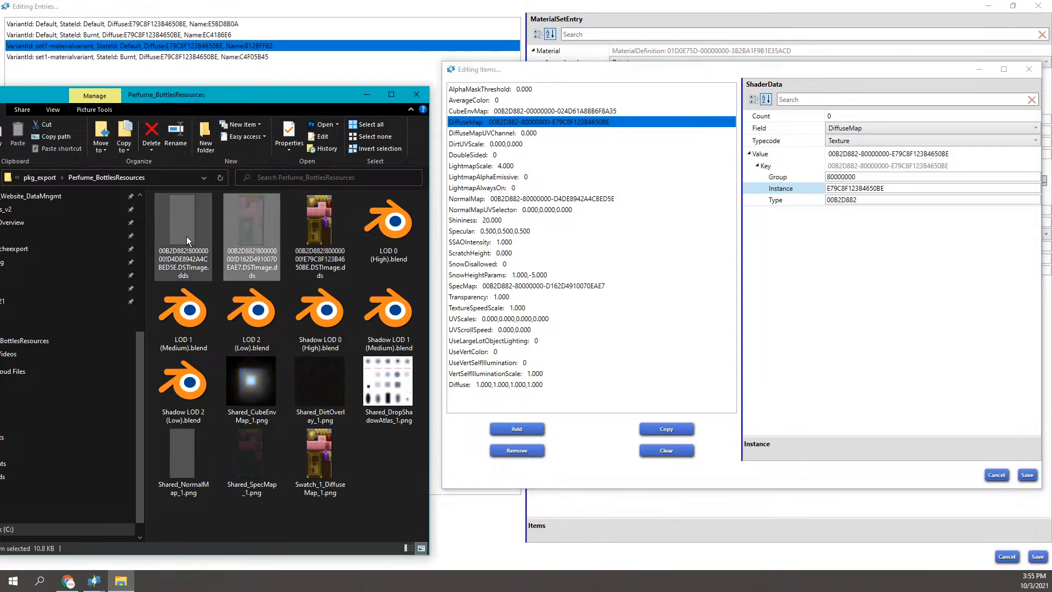
{"action": "left_click", "coordinate": [504, 80]}
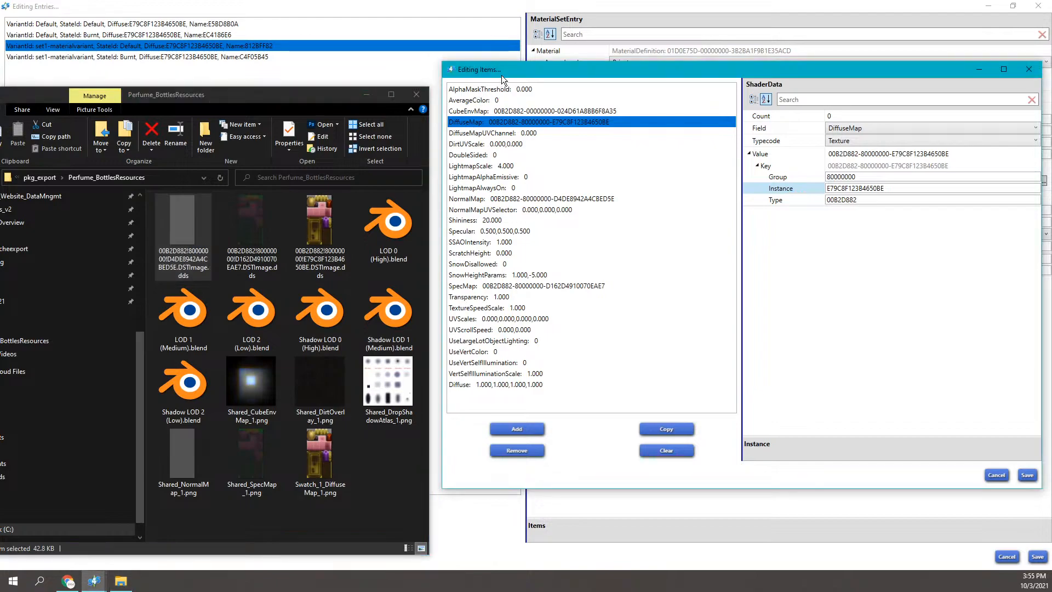
{"action": "left_click_drag", "start_coordinate": [894, 189], "coordinate": [827, 189]}
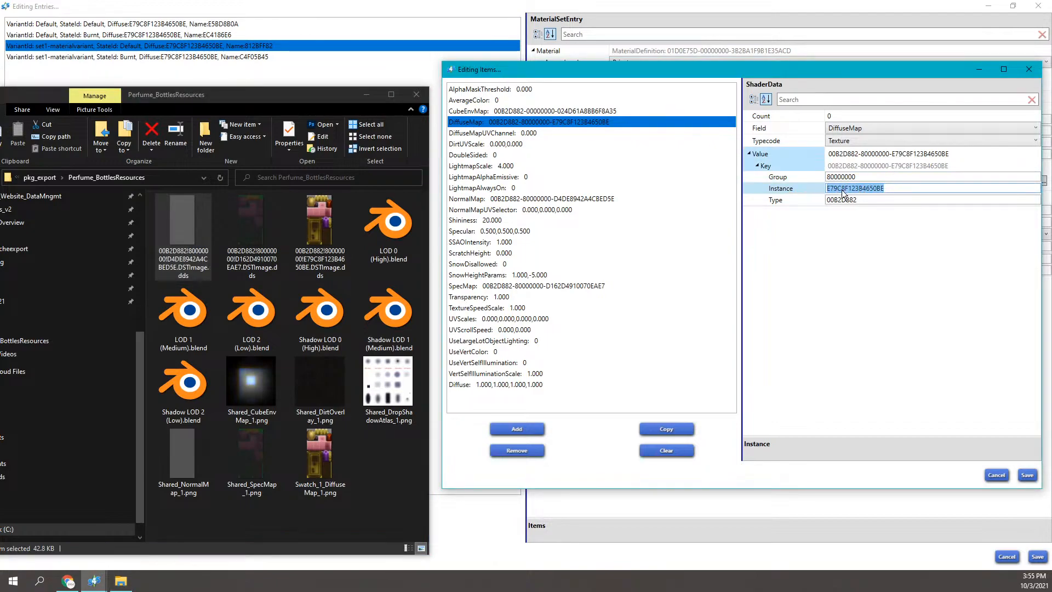
{"action": "left_click", "coordinate": [315, 264]}
{"action": "left_click", "coordinate": [313, 265]}
{"action": "left_click_drag", "start_coordinate": [295, 267], "coordinate": [299, 275]}
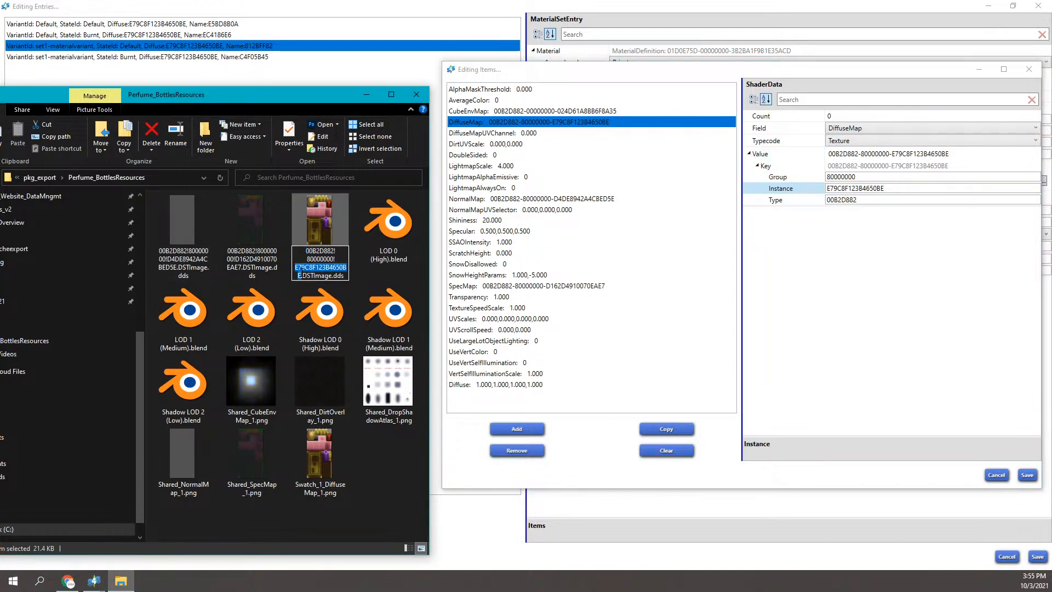
{"action": "left_click", "coordinate": [321, 231]}
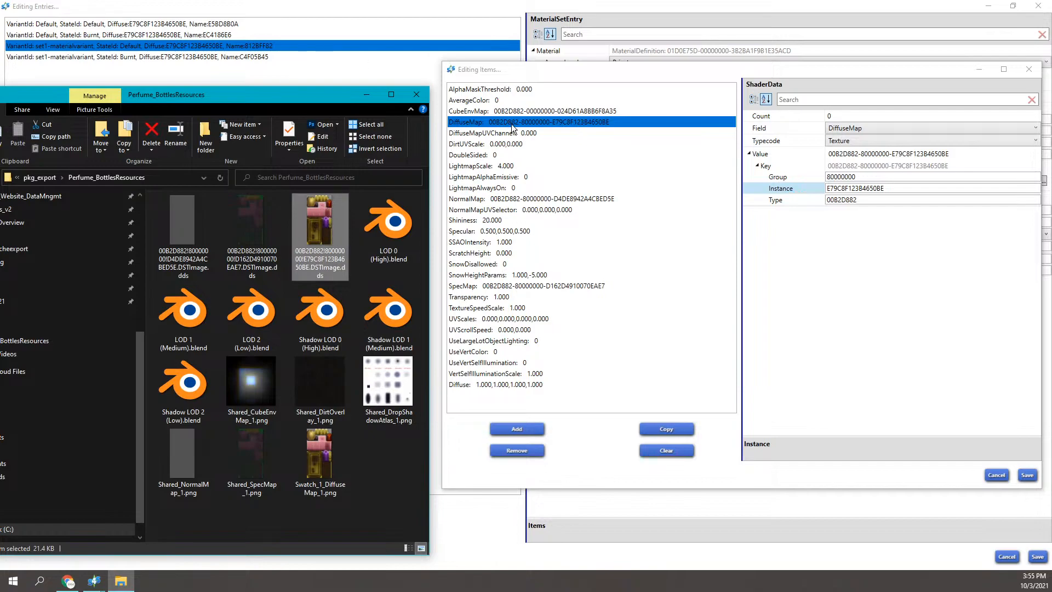
- Match the NormalMap and SpecMap entries to their exported DDS textures by Instance, and minimize the resources folder
{"action": "left_click", "coordinate": [514, 198]}
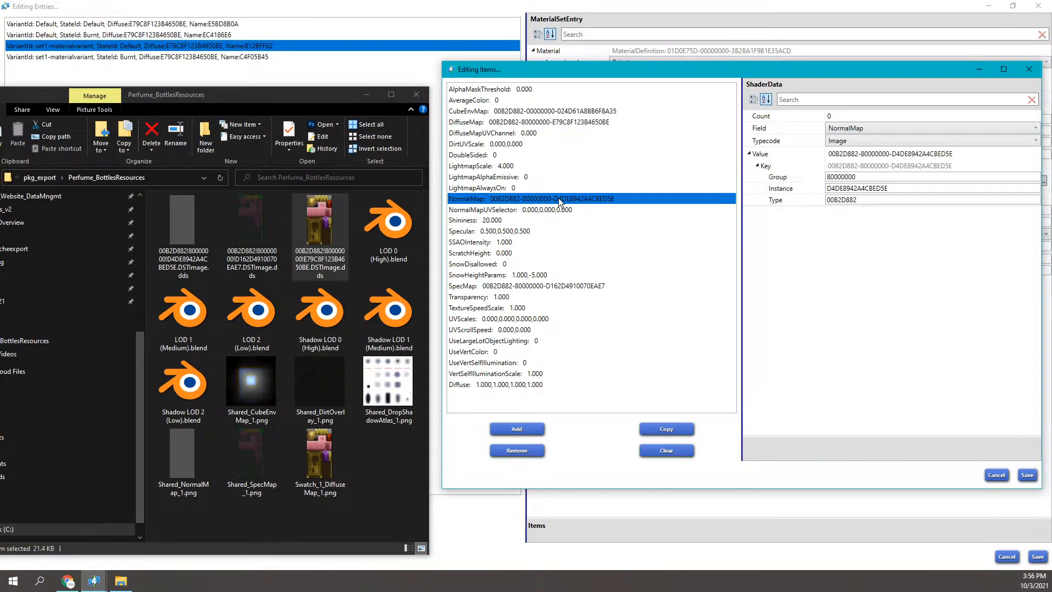
{"action": "left_click", "coordinate": [884, 189]}
{"action": "left_click_drag", "start_coordinate": [884, 189], "coordinate": [822, 189]}
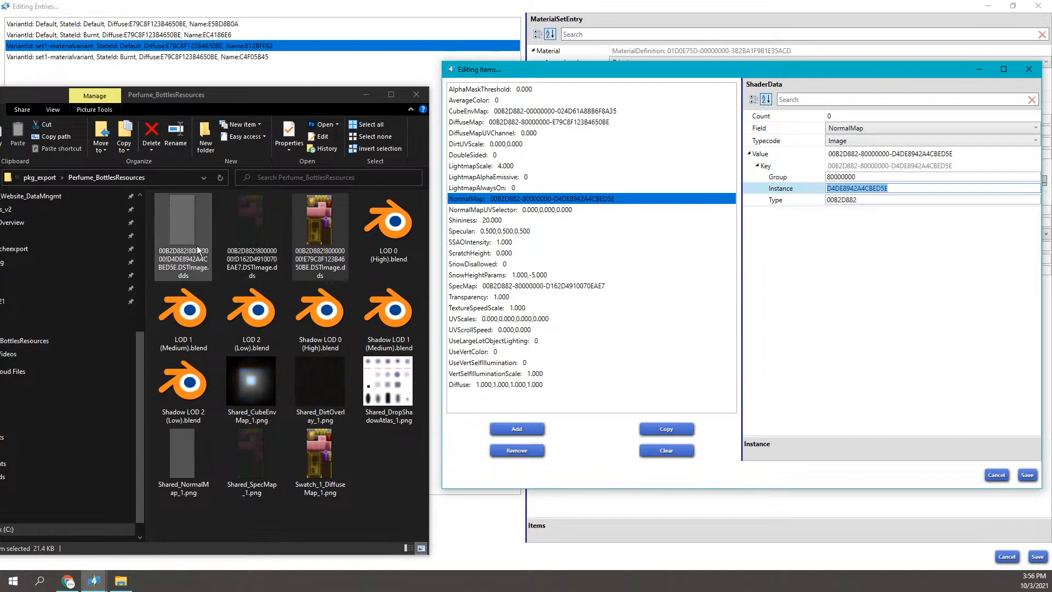
{"action": "left_click", "coordinate": [530, 286]}
{"action": "left_click", "coordinate": [847, 188]}
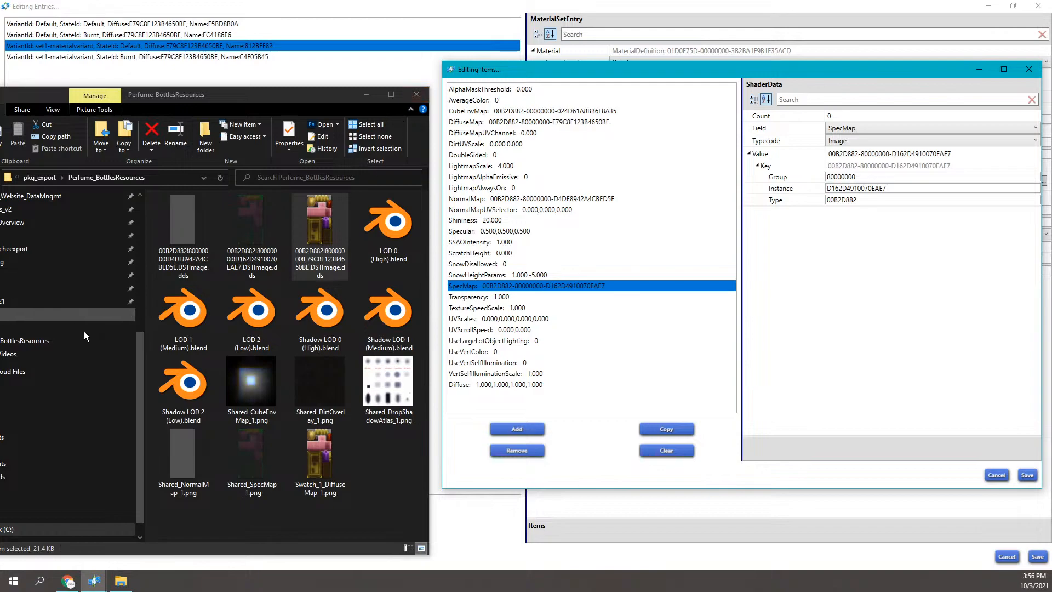
{"action": "left_click", "coordinate": [367, 94]}
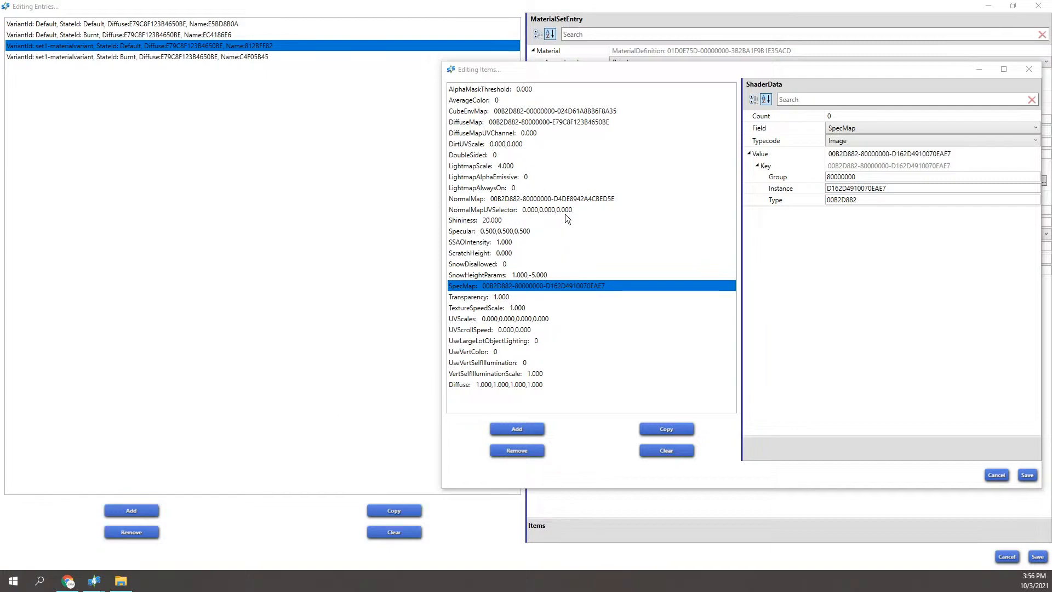
- Review the NormalMap, AlphaMaskThreshold, DoubleSided, LightmapScale, LightmapAlphaEmissive and LightmapAlwaysOn entries, and select the three lightmap entries together
{"action": "left_click", "coordinate": [568, 199]}
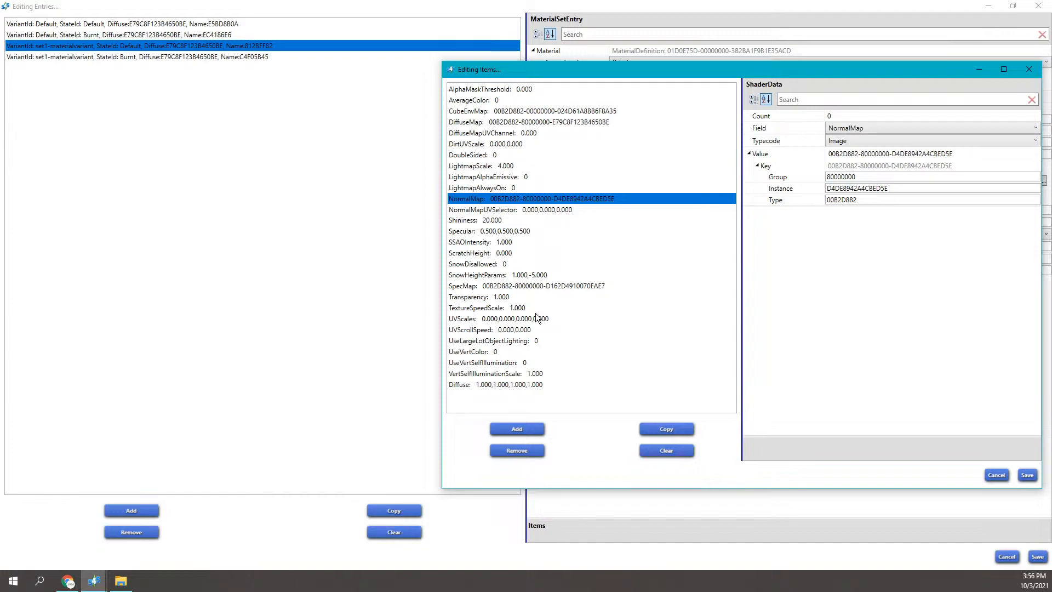
{"action": "left_click", "coordinate": [502, 90]}
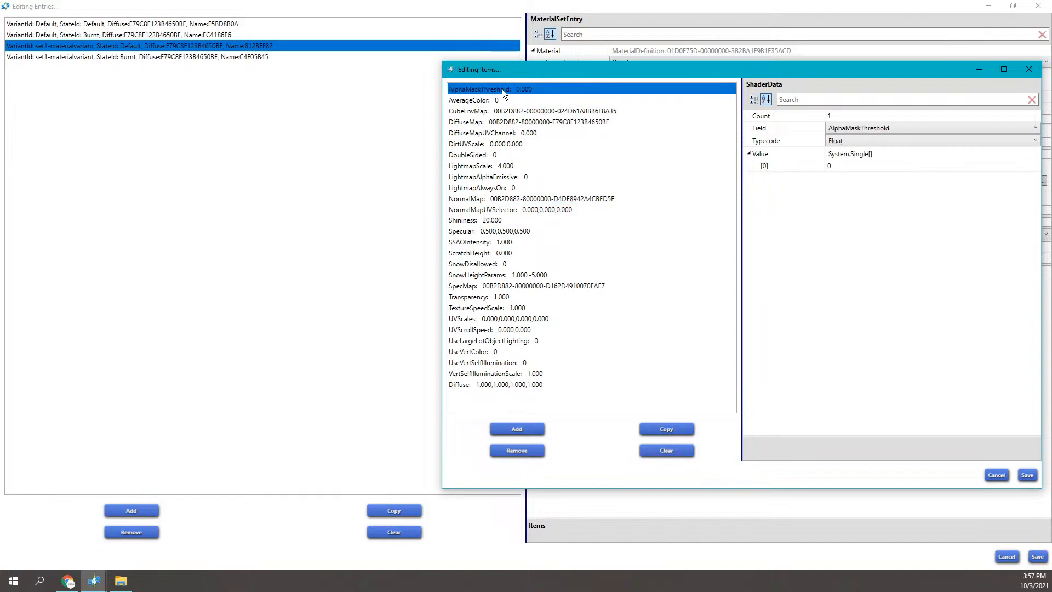
{"action": "left_click", "coordinate": [495, 155]}
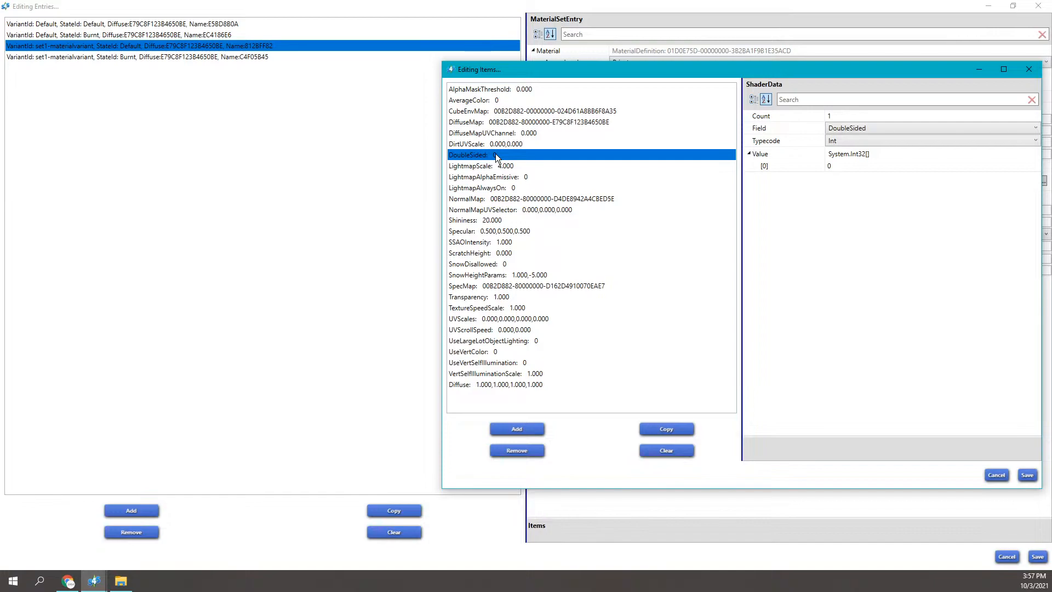
{"action": "left_click", "coordinate": [497, 166]}
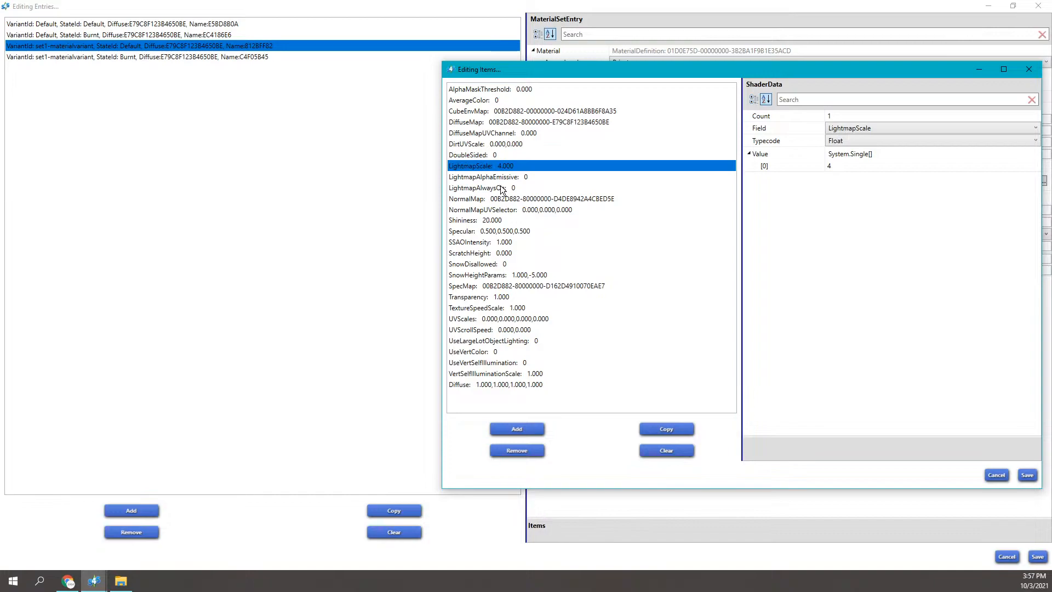
{"action": "left_click", "coordinate": [499, 177]}
{"action": "left_click", "coordinate": [500, 189]}
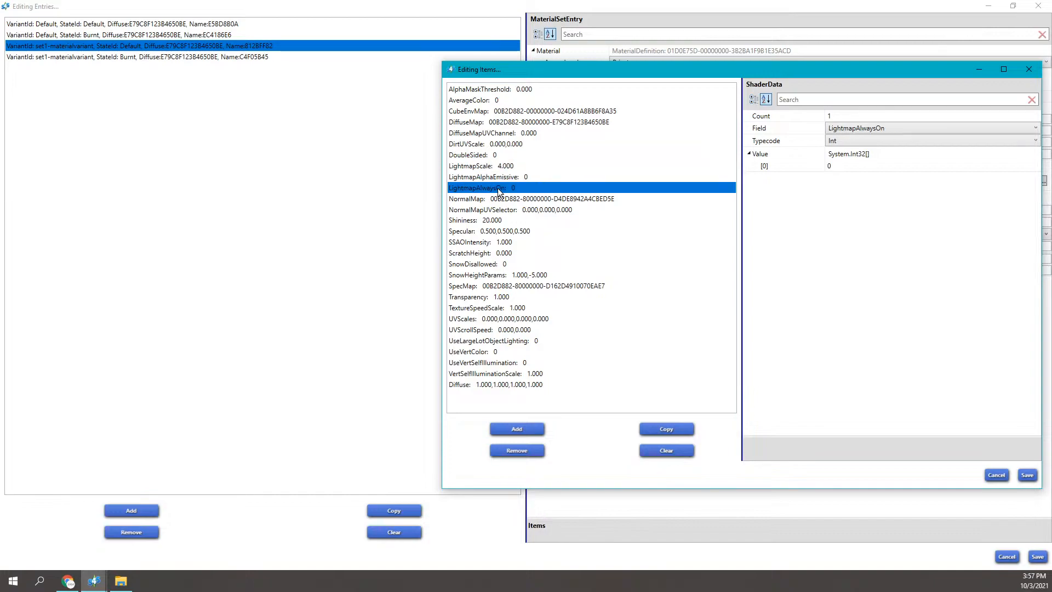
{"action": "left_click", "coordinate": [492, 166], "text": "shift"}
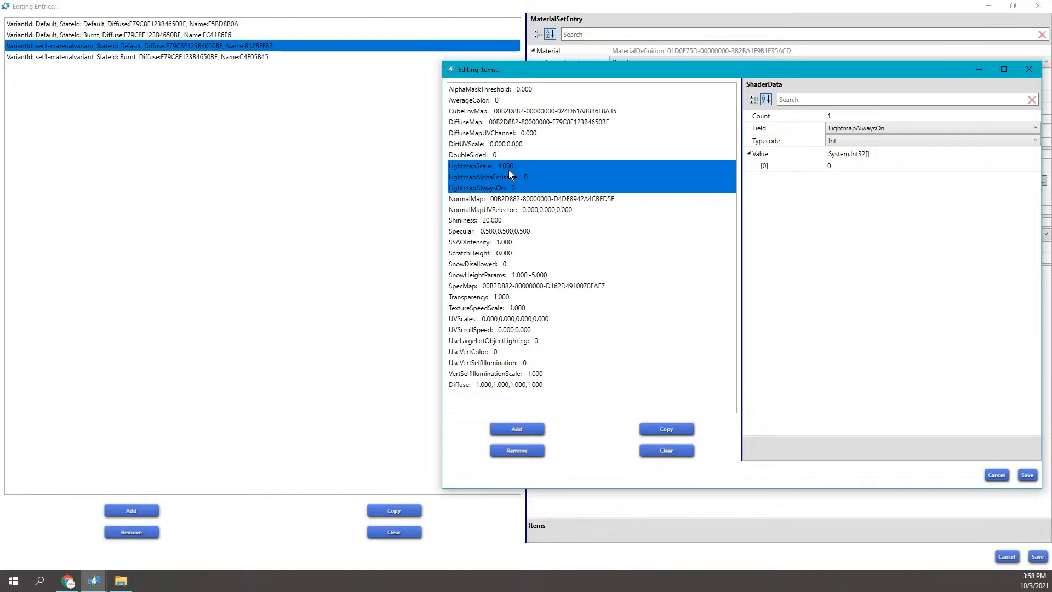
- View the shader entries from NormalMap and NormalMapUVSelector through Shininess and Specular to SSAOIntensity
{"action": "left_click", "coordinate": [530, 198]}
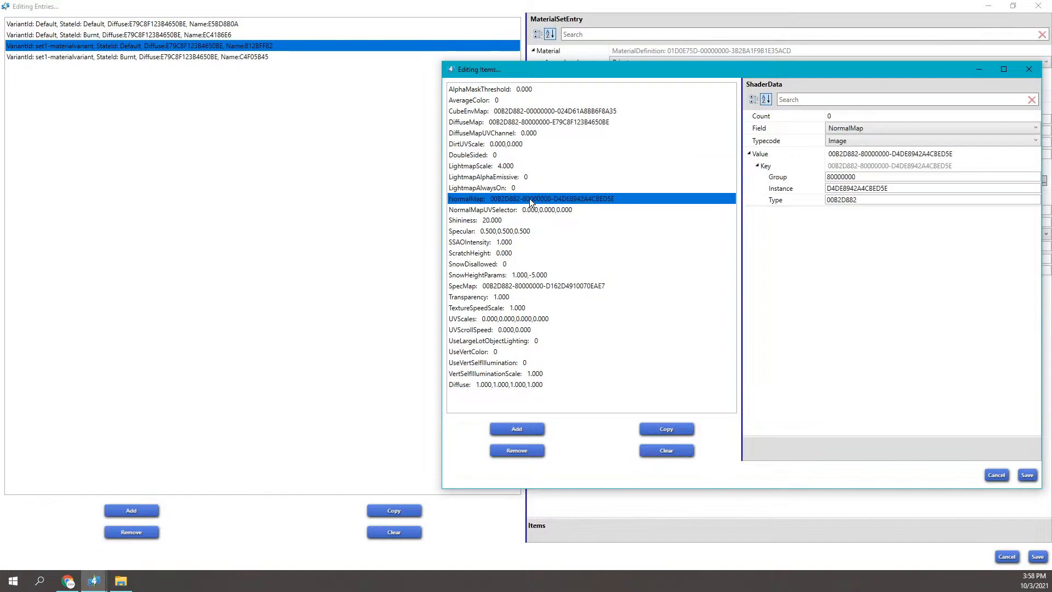
{"action": "left_click", "coordinate": [503, 210]}
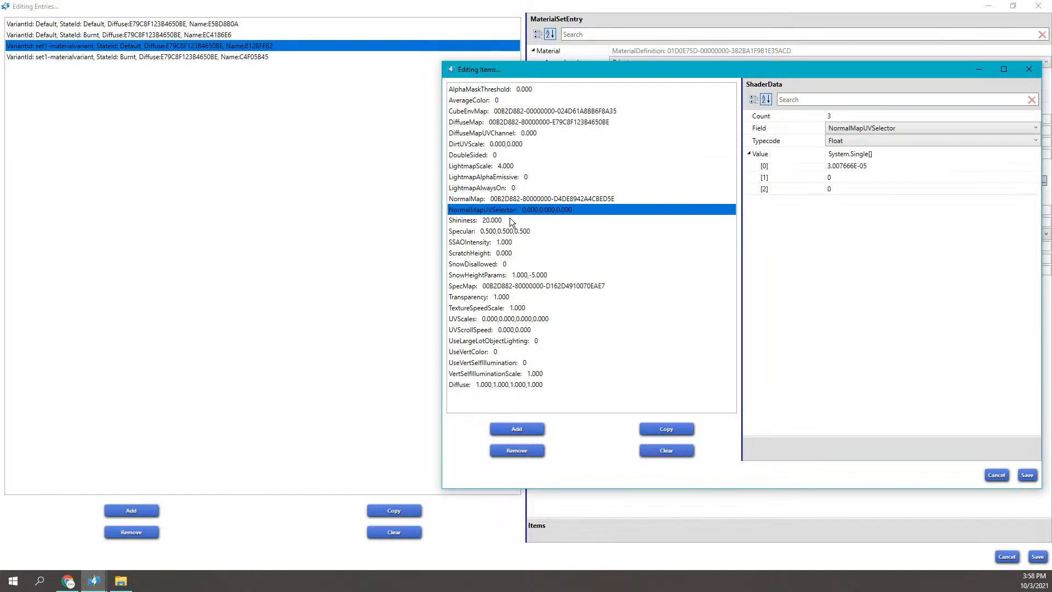
{"action": "left_click", "coordinate": [510, 219]}
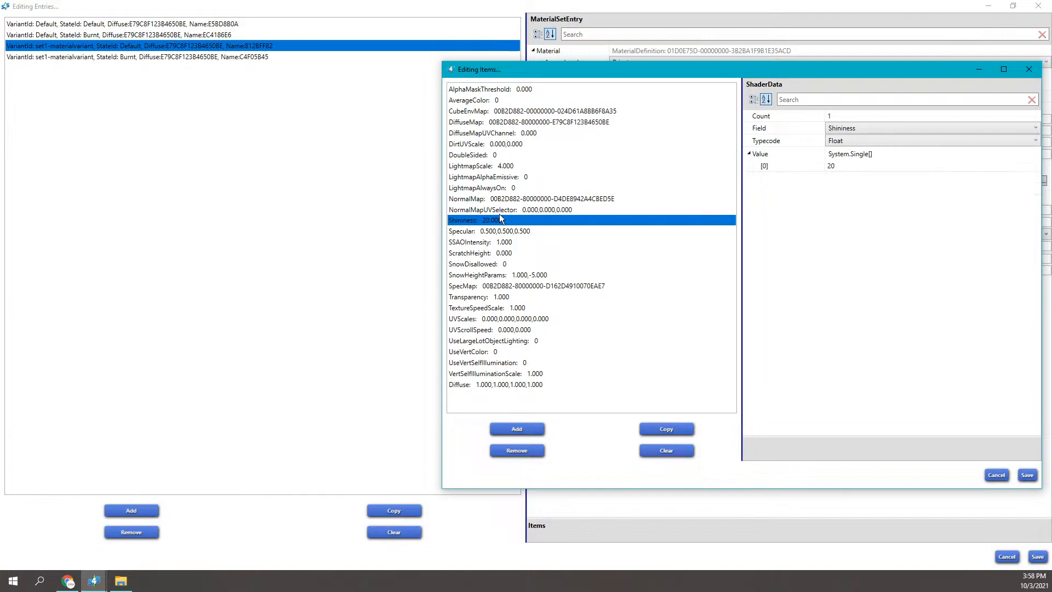
{"action": "left_click", "coordinate": [498, 233]}
{"action": "left_click", "coordinate": [521, 241]}
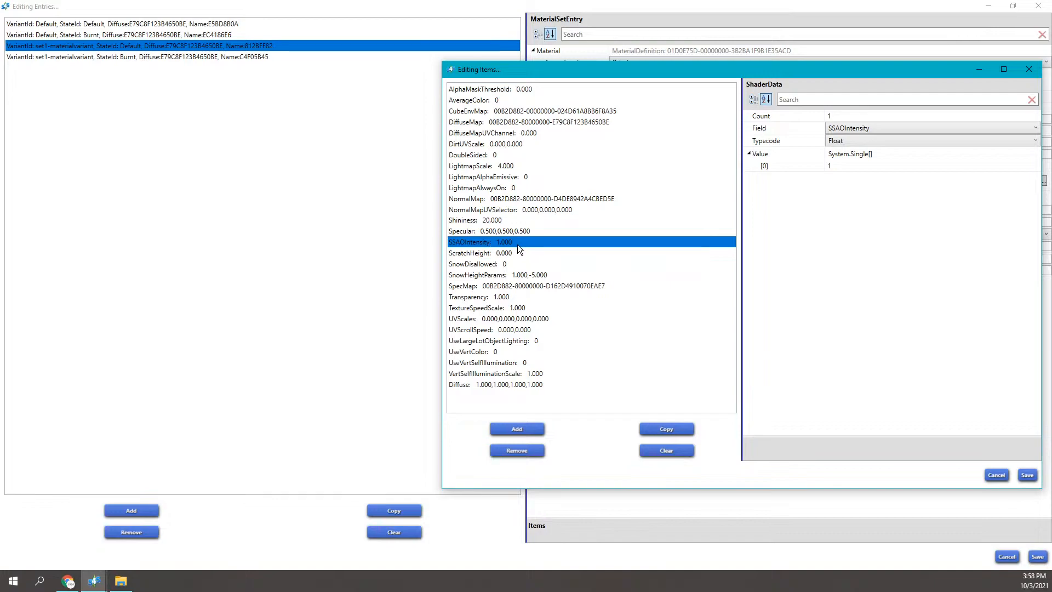
- Switch to Chrome, view the Weird Object Transparency thread and the transp.png example image, and return to the Items editor
{"action": "left_click", "coordinate": [76, 582]}
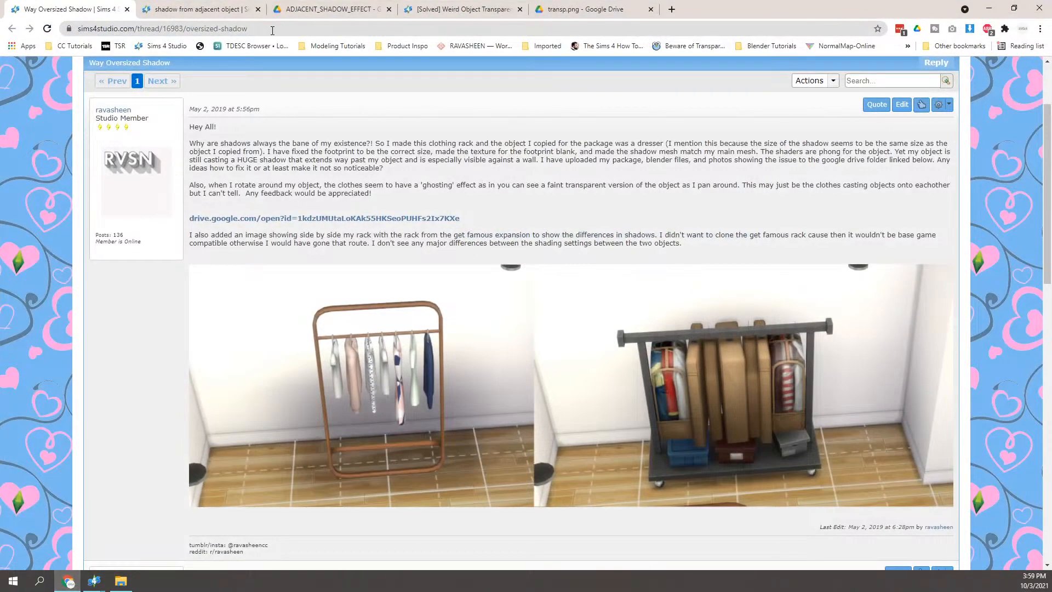
{"action": "left_click", "coordinate": [460, 9]}
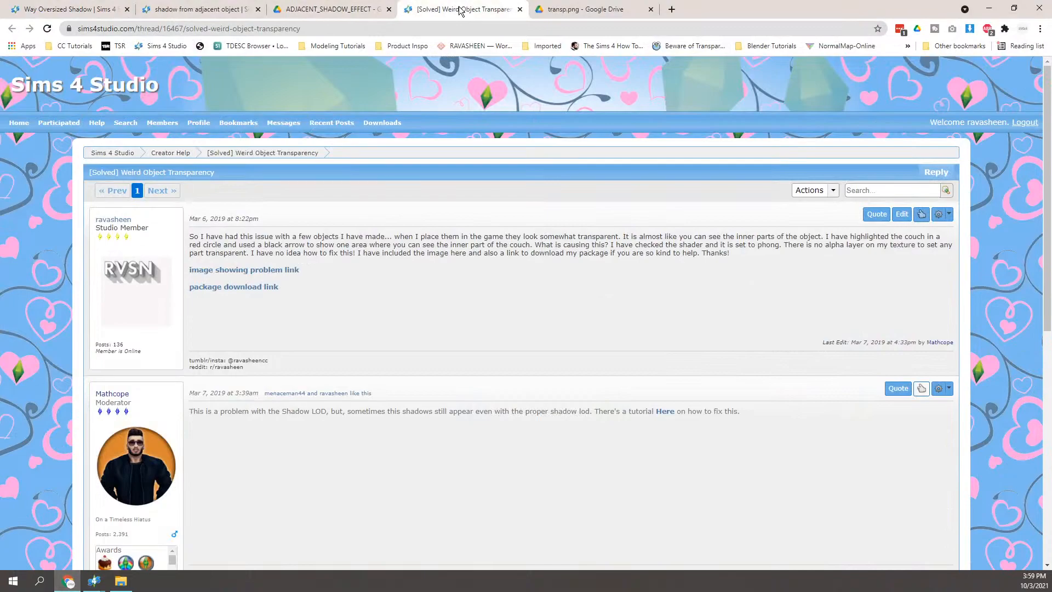
{"action": "left_click", "coordinate": [592, 11]}
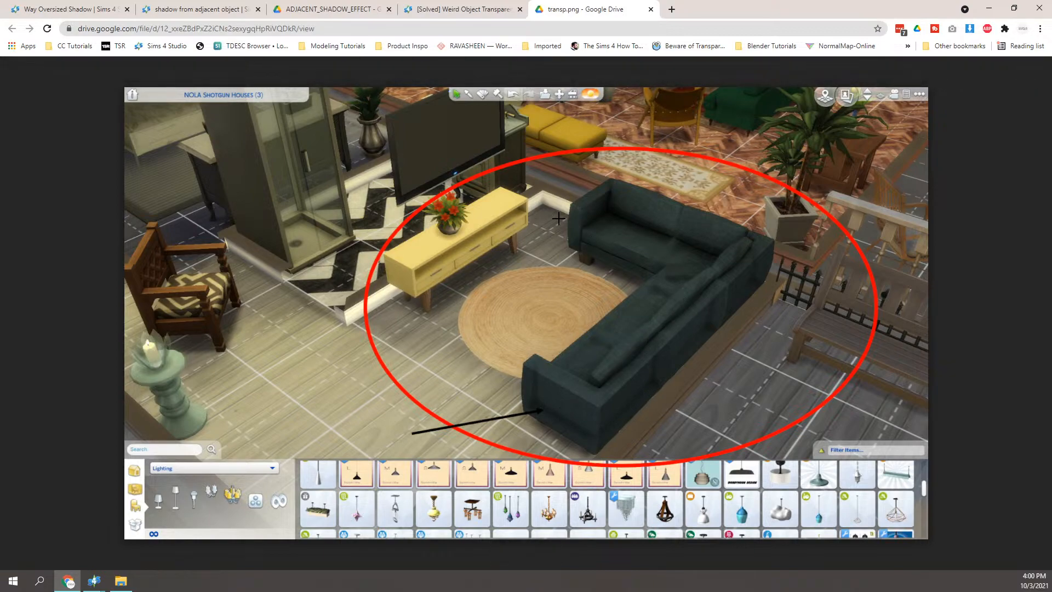
{"action": "left_click", "coordinate": [997, 7]}
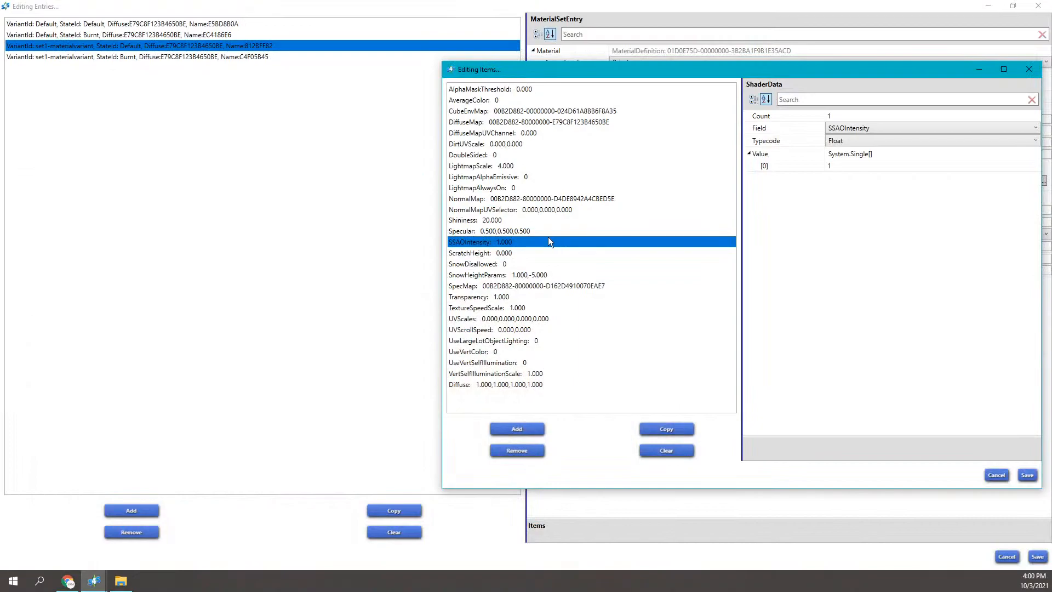
- Try an SSAOIntensity value of 0 and restore it to 1
{"action": "left_click", "coordinate": [845, 165]}
{"action": "left_click", "coordinate": [846, 164]}
{"action": "type", "text": "0"}
{"action": "left_click", "coordinate": [837, 199]}
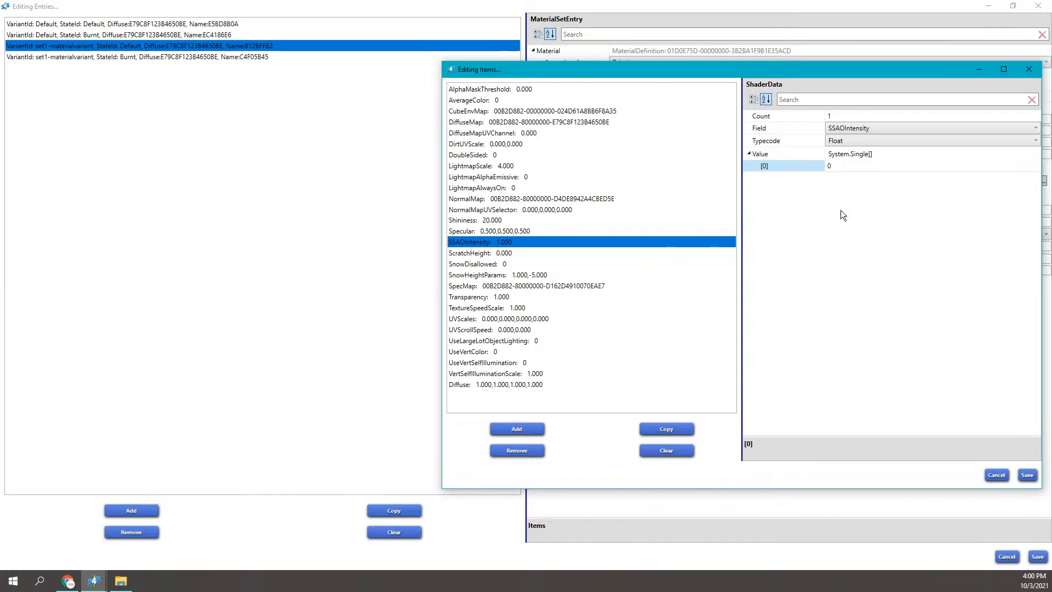
{"action": "left_click", "coordinate": [844, 166]}
{"action": "type", "text": "1"}
{"action": "left_click", "coordinate": [813, 232]}
- Set the SSAOIntensity value to 0.5
{"action": "left_click", "coordinate": [838, 167]}
{"action": "double_click", "coordinate": [838, 167]}
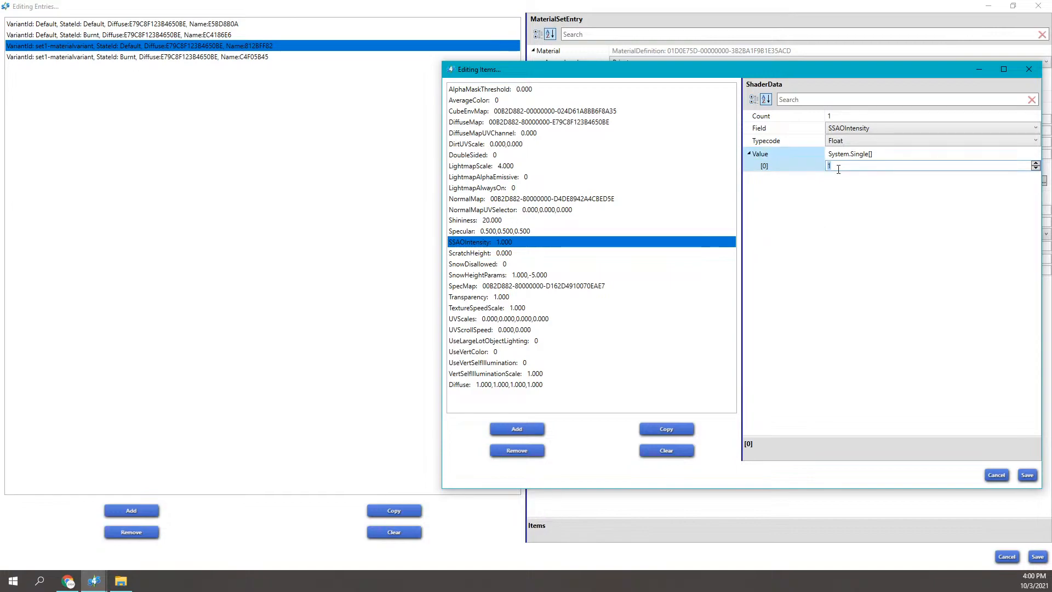
{"action": "type", "text": "0.5"}
{"action": "key", "text": "Return"}
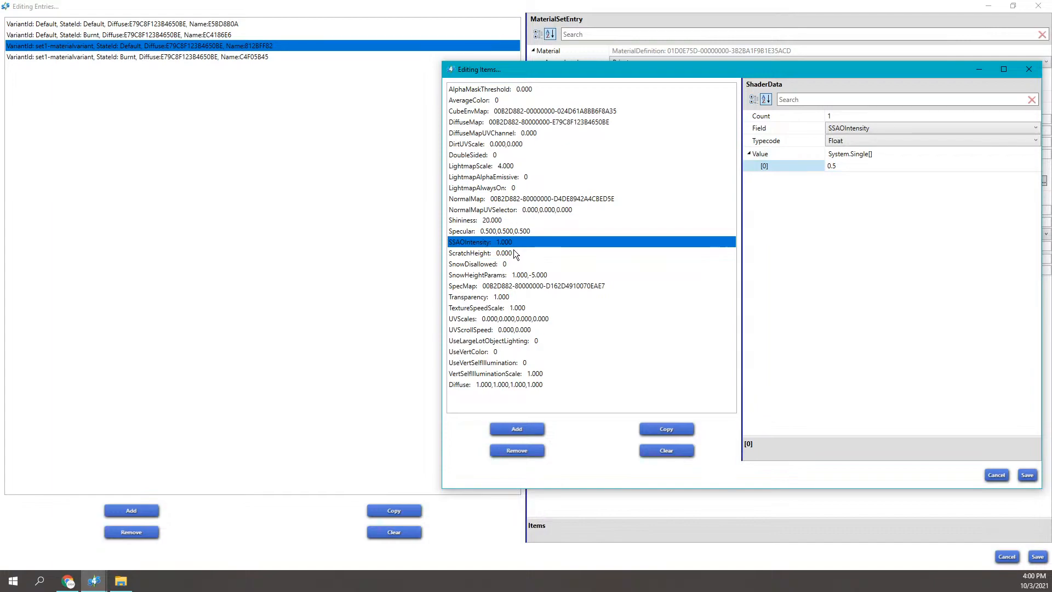
- View the Transparency, TextureSpeedScale, UVScales, UVScrollSpeed and UseLargeLotObjectLighting entries
{"action": "left_click", "coordinate": [504, 297]}
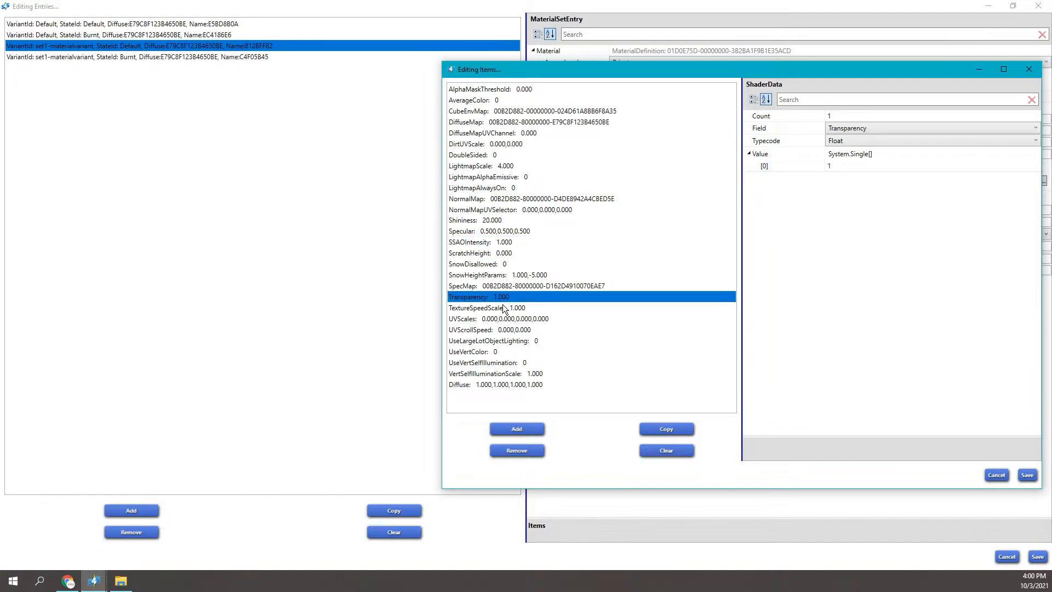
{"action": "left_click", "coordinate": [502, 308]}
{"action": "left_click", "coordinate": [502, 318]}
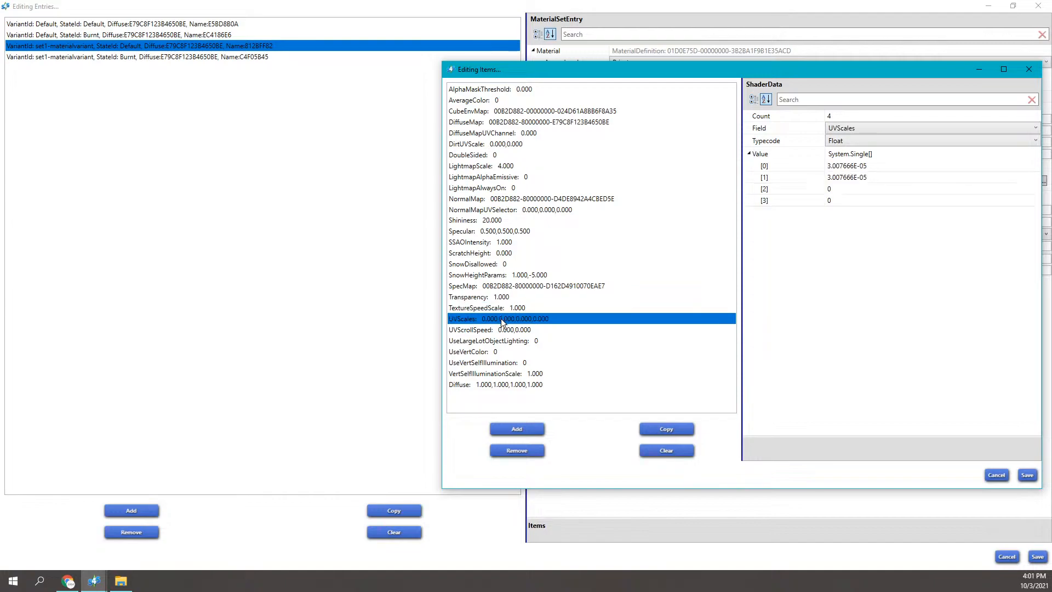
{"action": "left_click", "coordinate": [500, 330]}
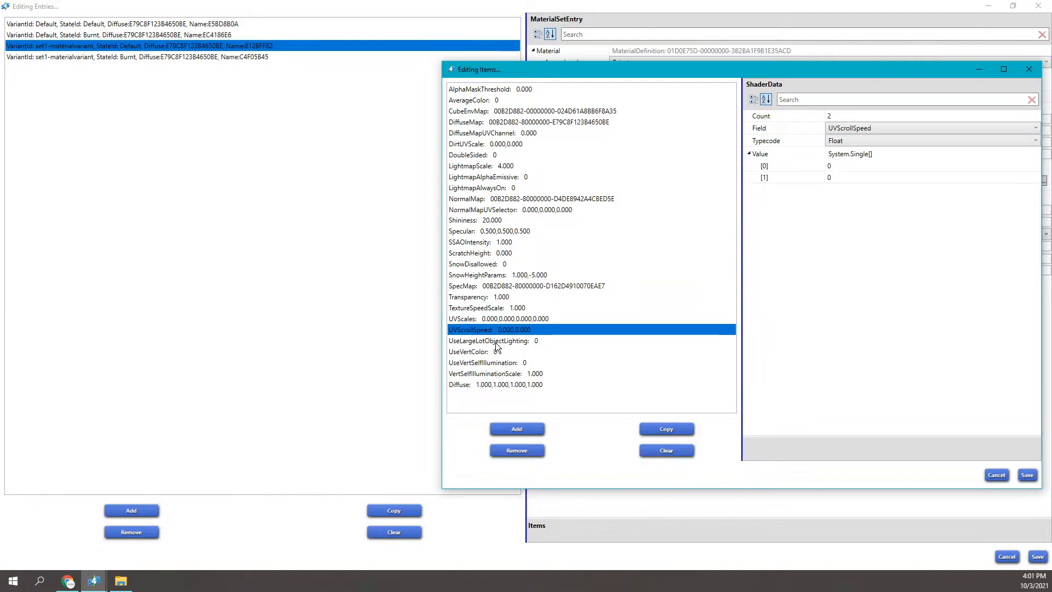
{"action": "left_click", "coordinate": [495, 342]}
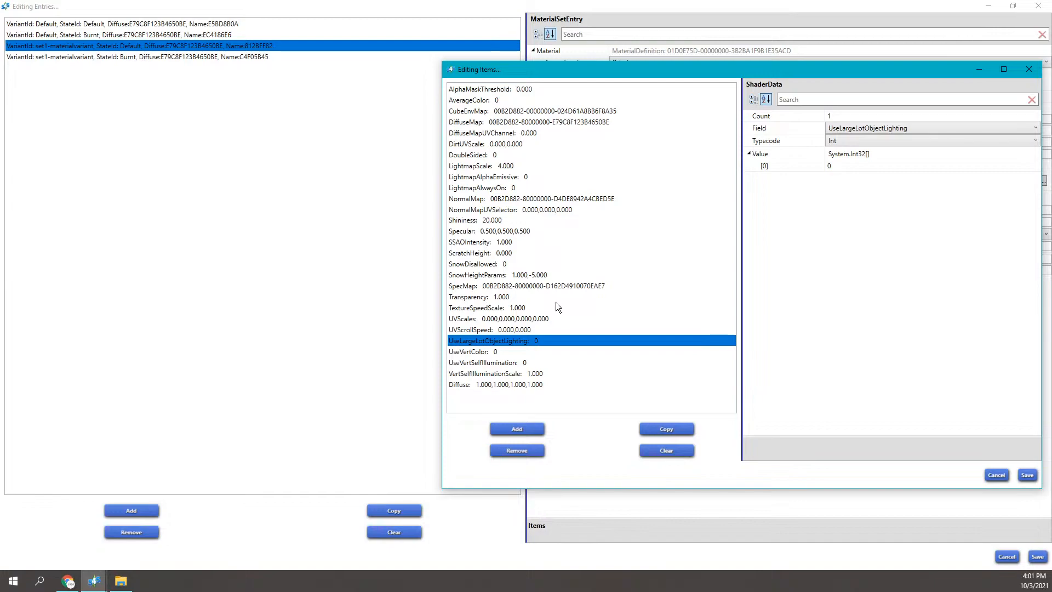
- Review the UseVertSelfIllumination and VertSelfIlluminationScale entries, and close the Items editor without saving
{"action": "left_click", "coordinate": [512, 363]}
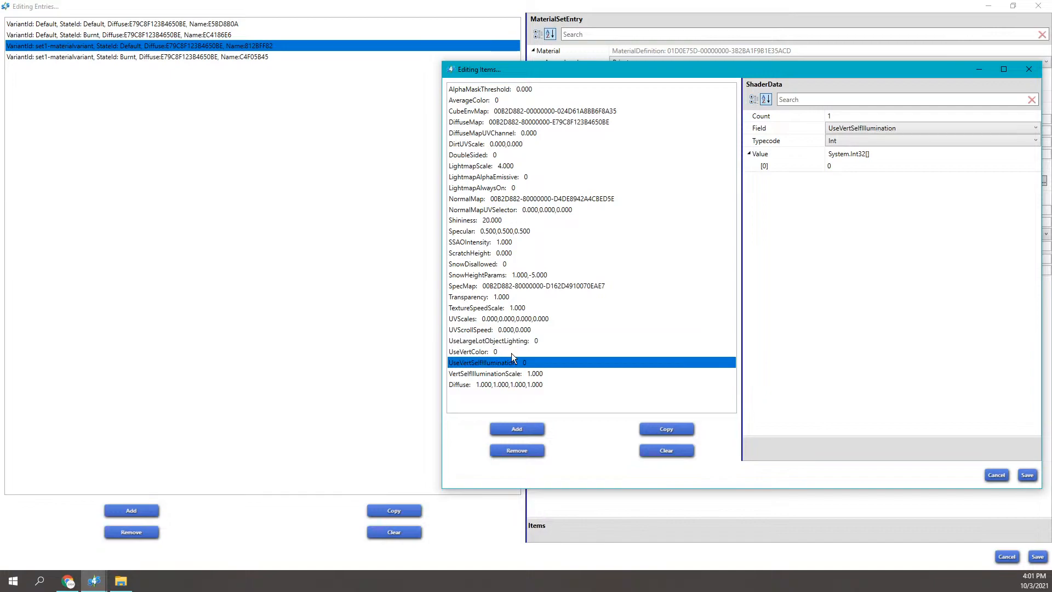
{"action": "left_click", "coordinate": [500, 373]}
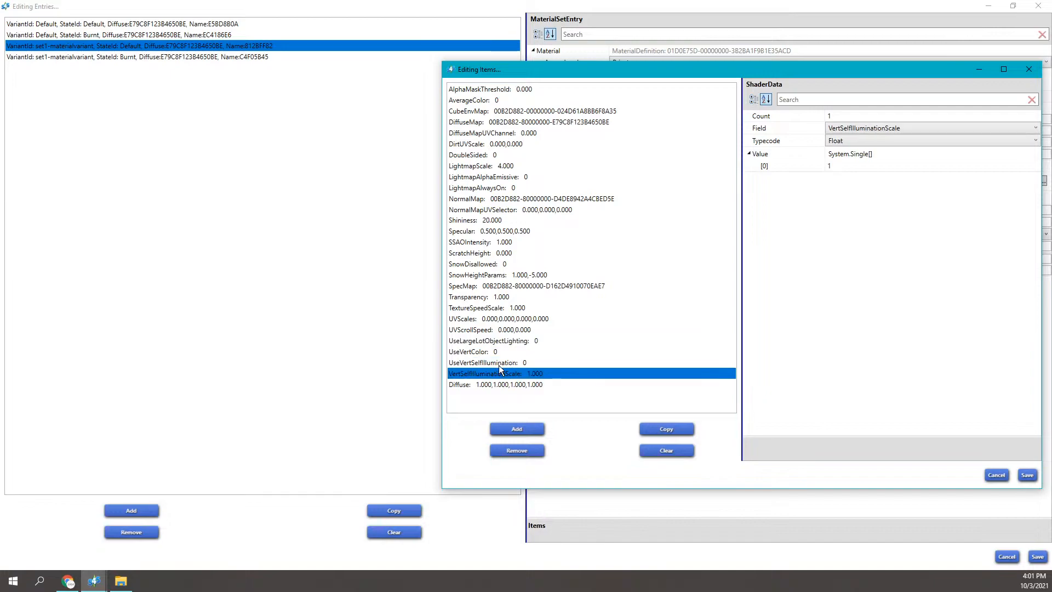
{"action": "left_click", "coordinate": [499, 365]}
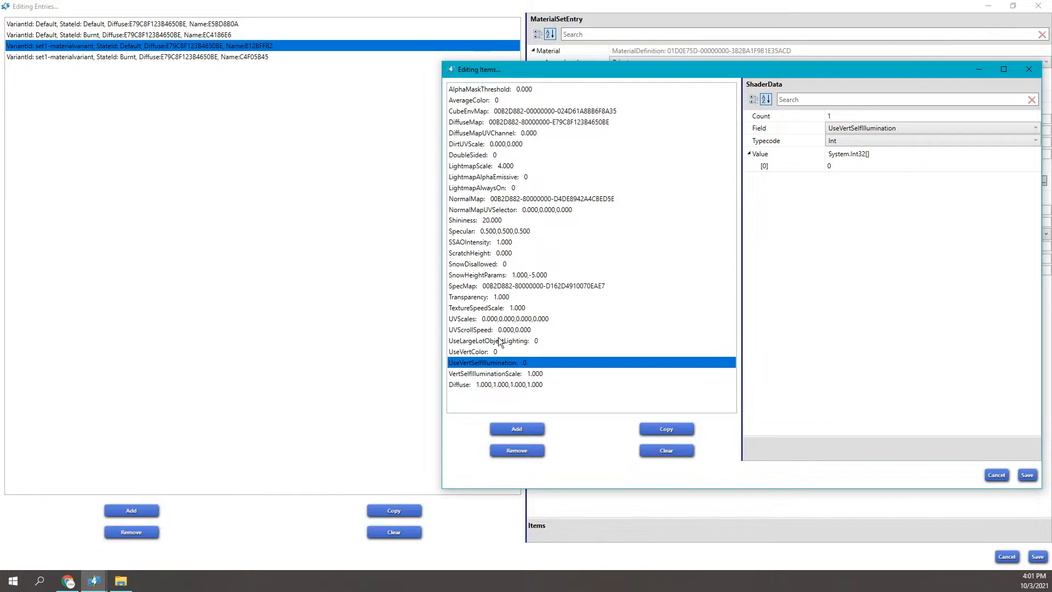
{"action": "left_click_drag", "start_coordinate": [639, 73], "coordinate": [512, 68]}
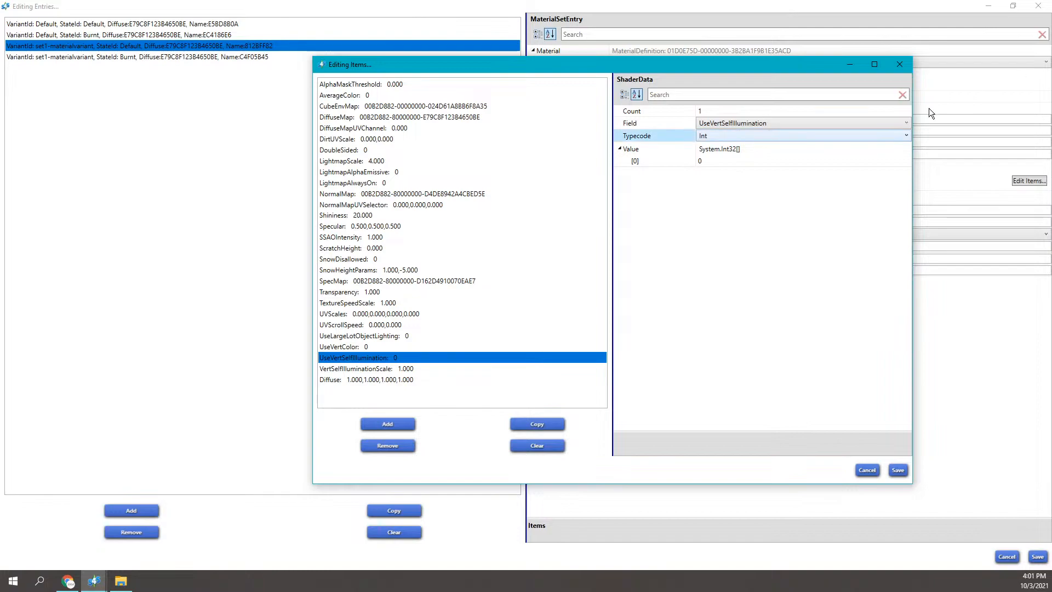
{"action": "left_click", "coordinate": [900, 64]}
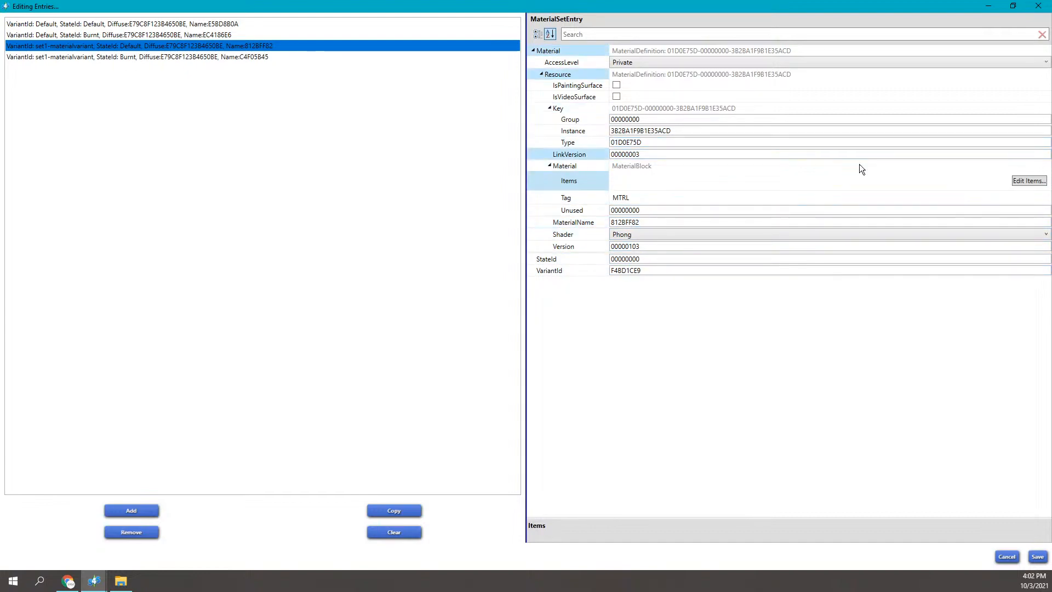
- Compare the shader items of the set1-materialvariant Default and Burnt entries, and inspect the Burnt entry's DirtOverlay
{"action": "left_click", "coordinate": [1031, 181]}
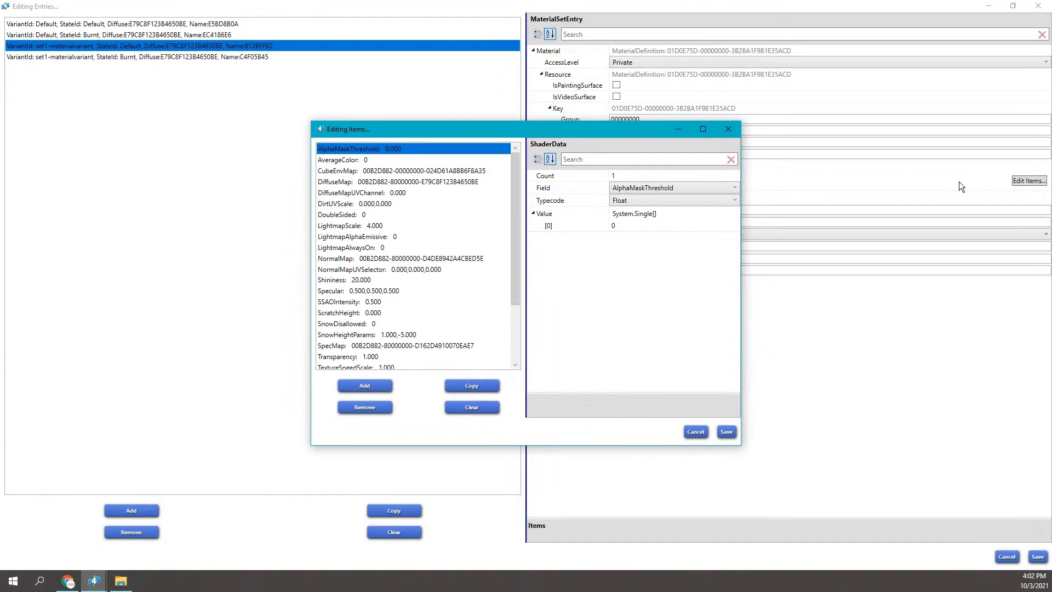
{"action": "left_click", "coordinate": [728, 129]}
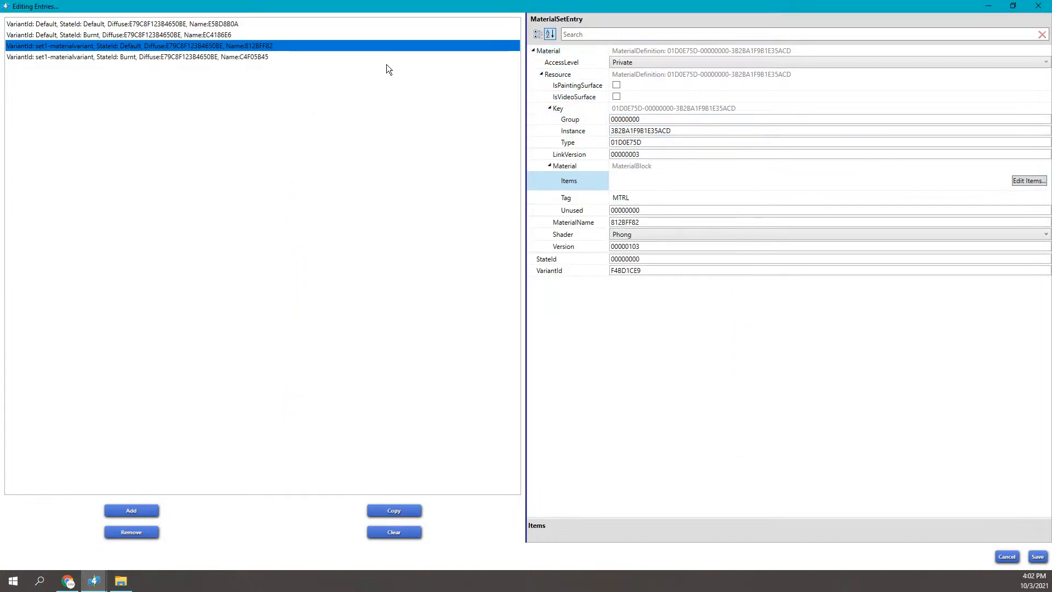
{"action": "left_click", "coordinate": [225, 58]}
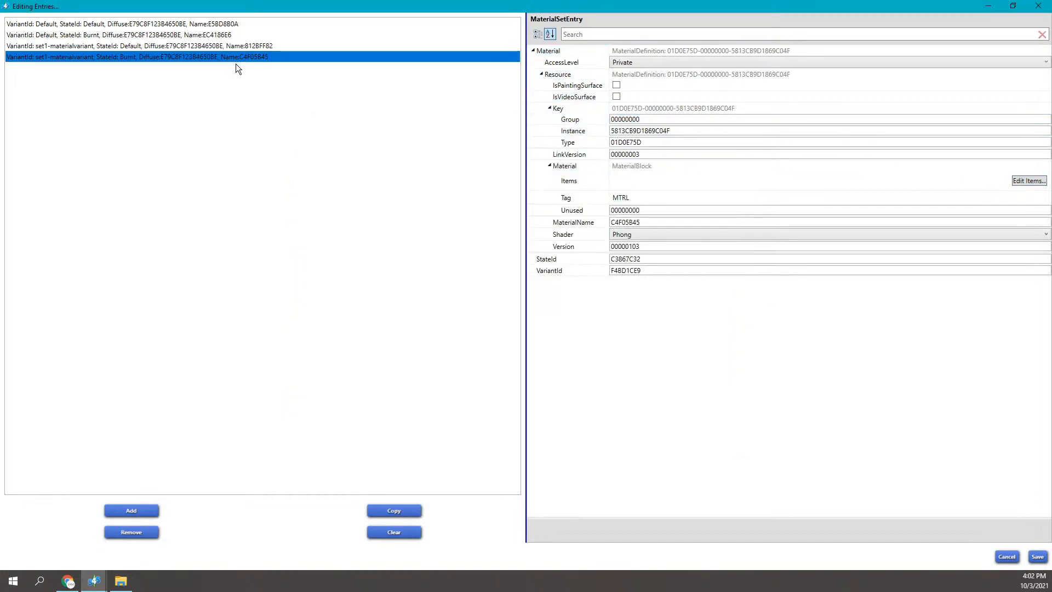
{"action": "left_click", "coordinate": [1045, 182]}
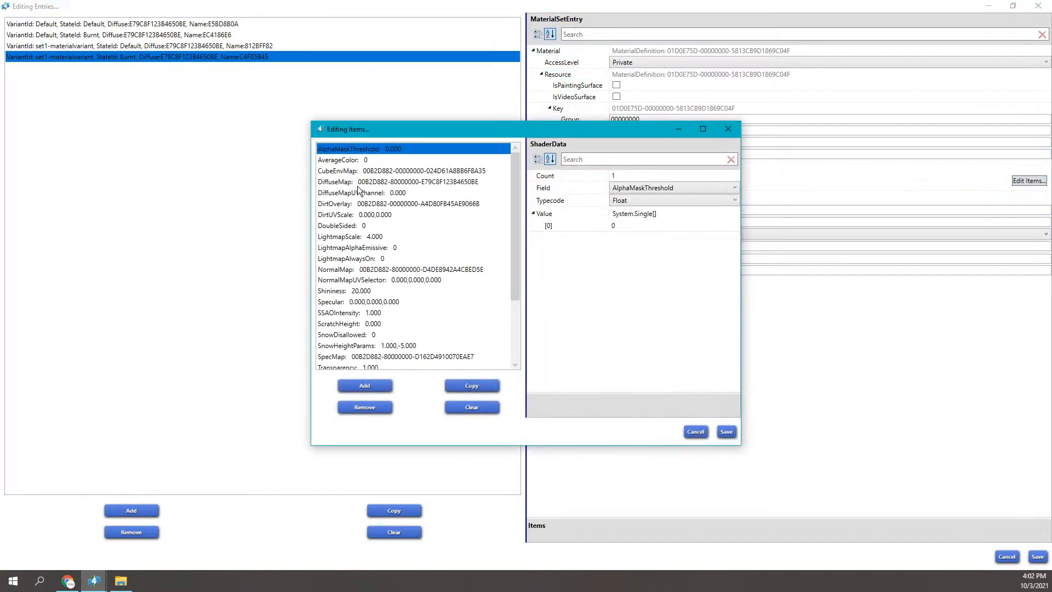
{"action": "left_click", "coordinate": [360, 205]}
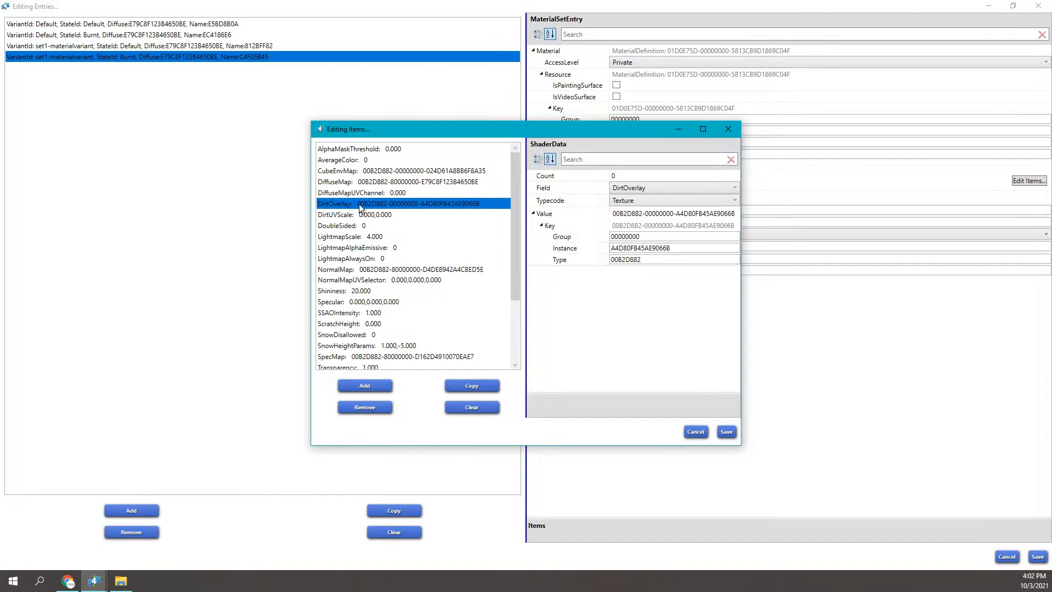
{"action": "left_click", "coordinate": [727, 130]}
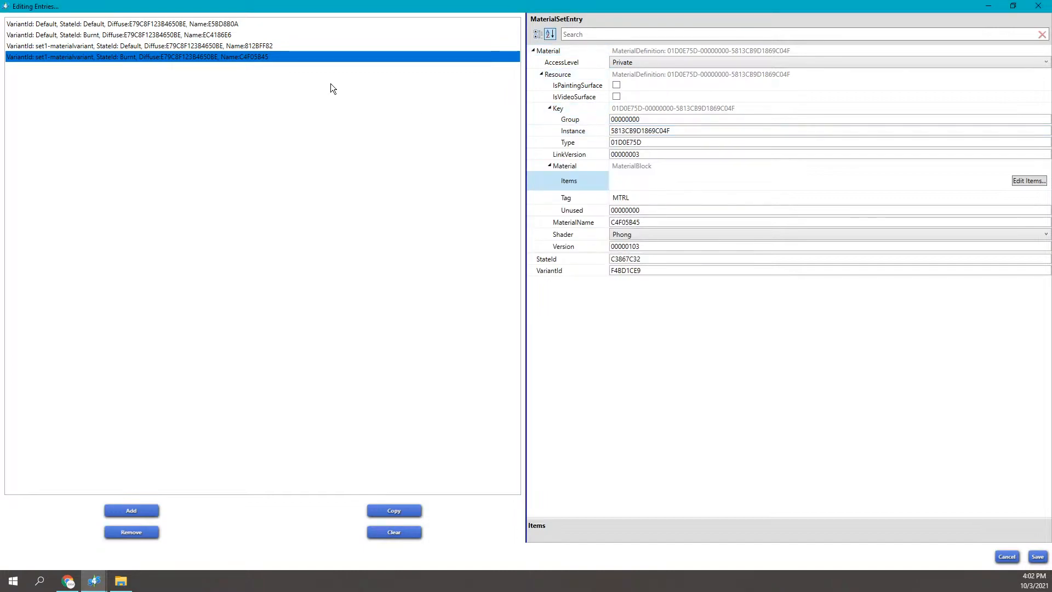
- Recheck the shader items of the set1-materialvariant Default entry, and close the Items, Entries and Meshes editors without saving
{"action": "left_click", "coordinate": [274, 45]}
{"action": "left_click", "coordinate": [1027, 180]}
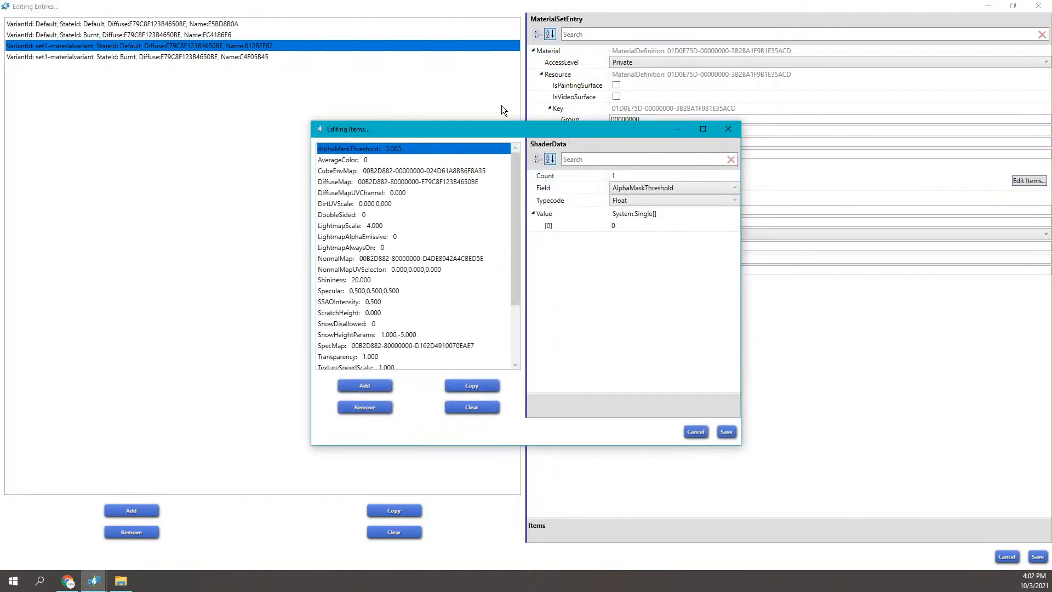
{"action": "left_click", "coordinate": [727, 127]}
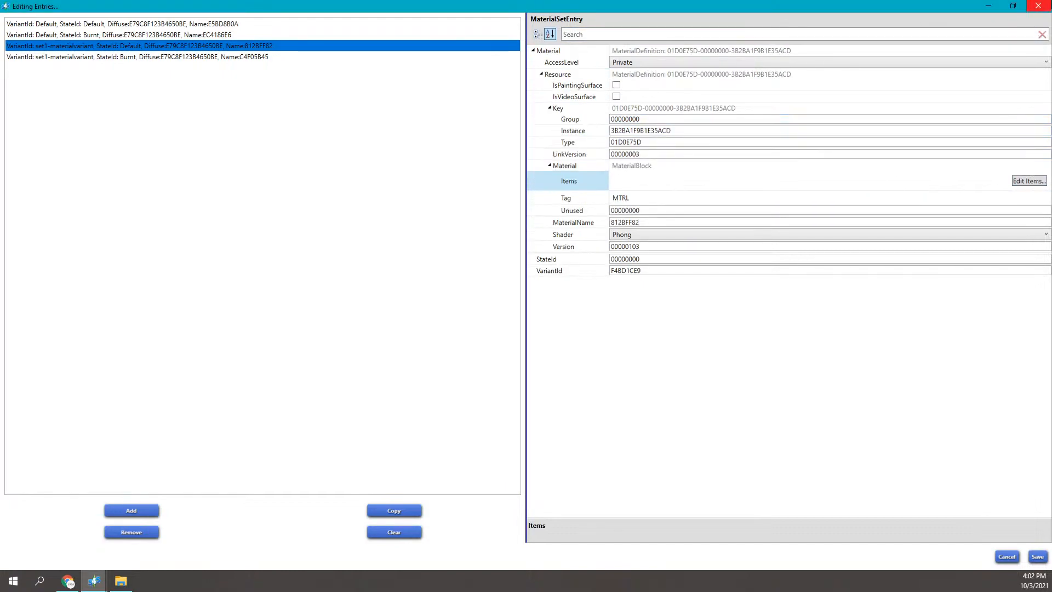
{"action": "left_click", "coordinate": [1048, 6]}
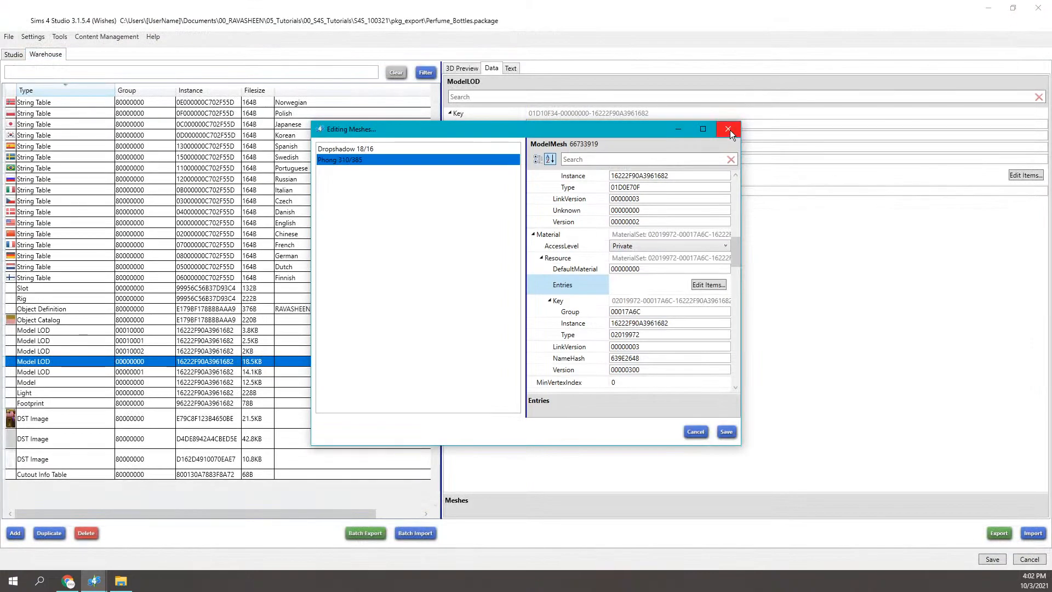
{"action": "left_click", "coordinate": [729, 130]}
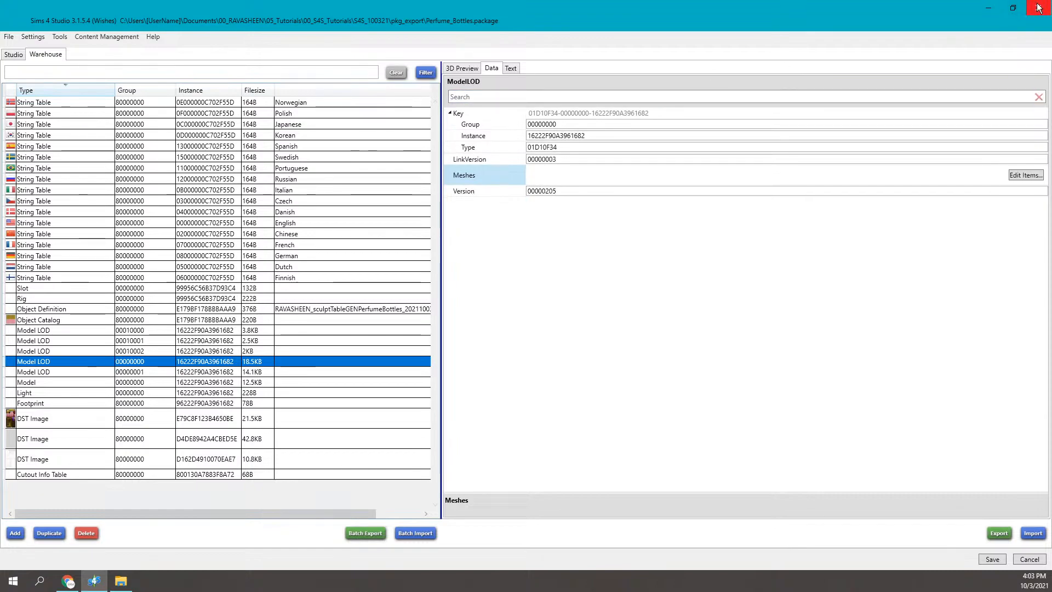
- Restore the package window to a smaller size over the desktop and show the object in the Studio view
{"action": "double_click", "coordinate": [915, 10]}
{"action": "left_click_drag", "start_coordinate": [909, 23], "coordinate": [801, 69]}
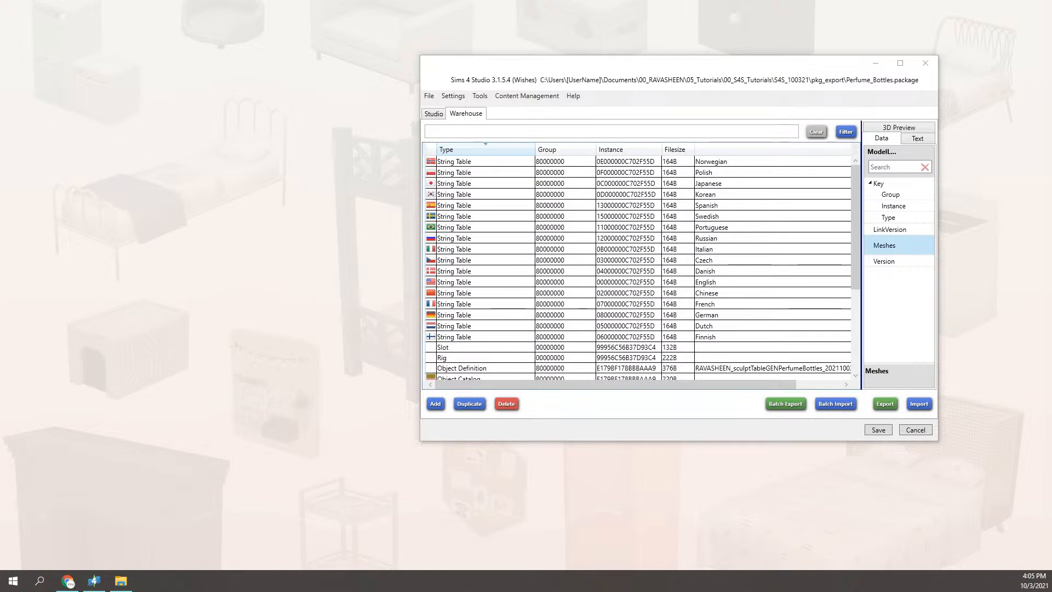
{"action": "left_click", "coordinate": [433, 114]}
{"action": "left_click_drag", "start_coordinate": [456, 81], "coordinate": [407, 86]}
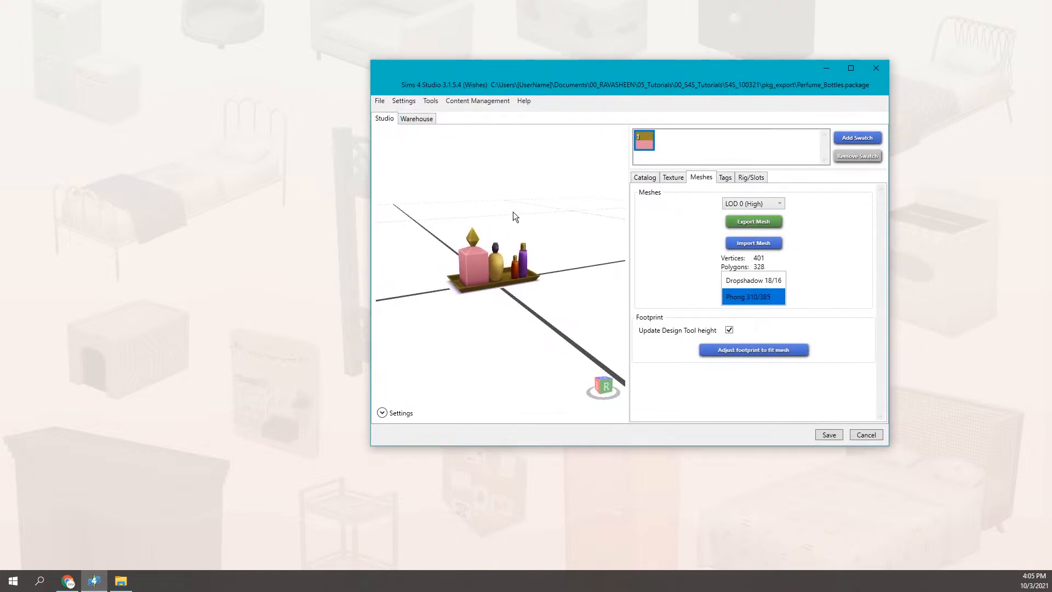
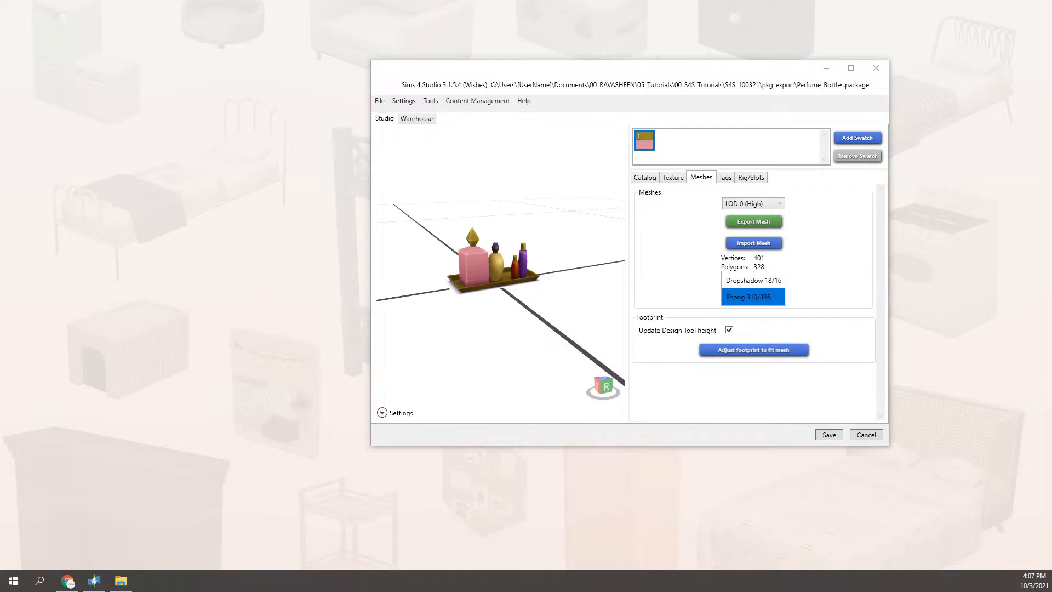
- Switch to Chrome and open ravasheen.com in a new tab
{"action": "left_click", "coordinate": [68, 581]}
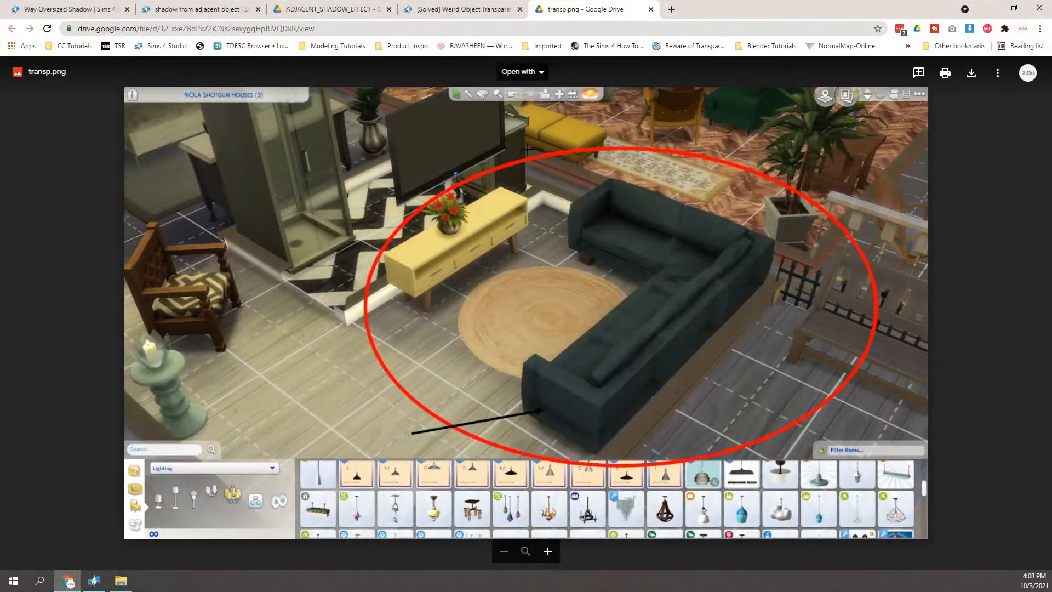
{"action": "left_click", "coordinate": [671, 10]}
{"action": "type", "text": "ravasheen.com"}
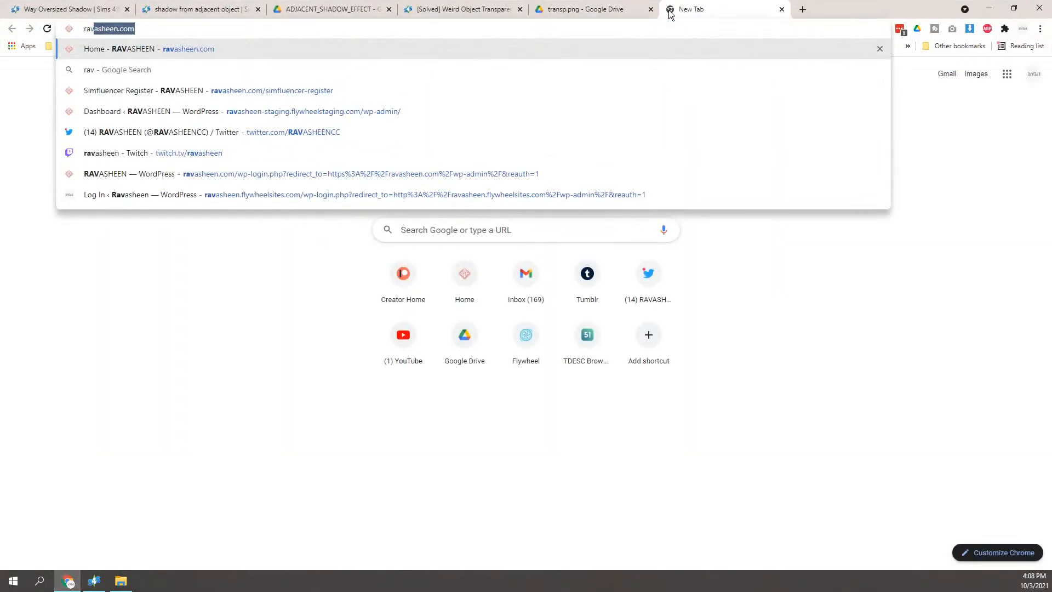
{"action": "key", "text": "Return"}
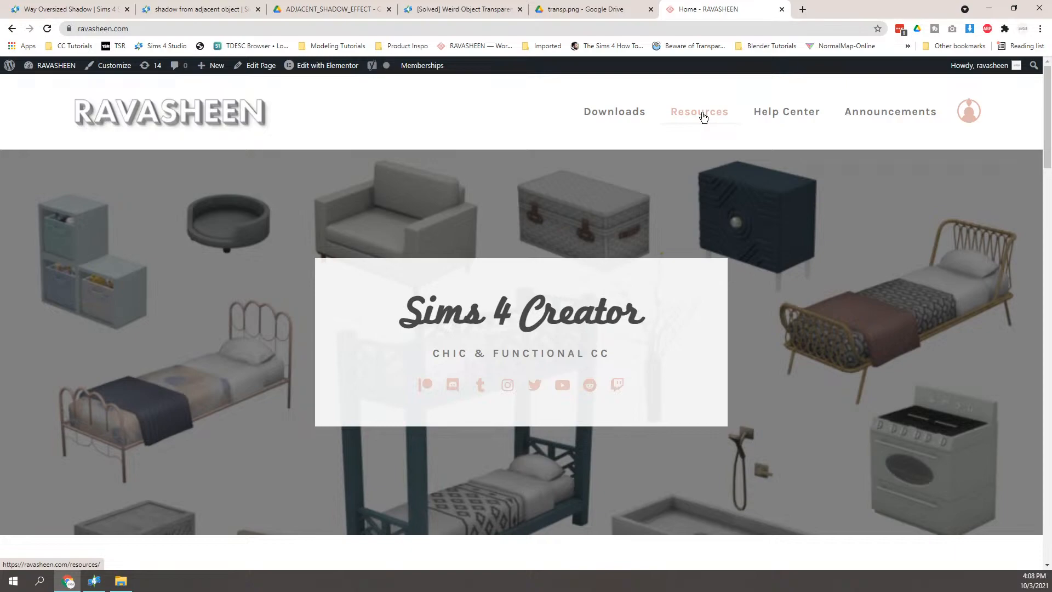
- Browse the site's Announcements and open the "Sectional & Cubby Update Status" post
{"action": "left_click", "coordinate": [852, 124]}
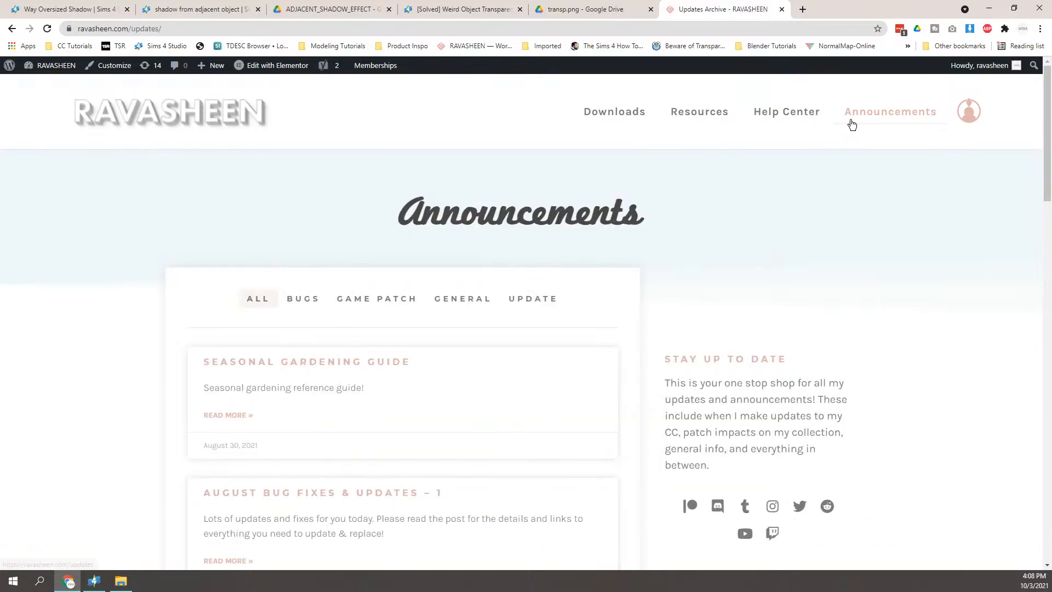
{"action": "scroll", "coordinate": [713, 159], "scroll_direction": "down", "scroll_amount": 2}
{"action": "scroll", "coordinate": [701, 159], "scroll_direction": "up", "scroll_amount": 2}
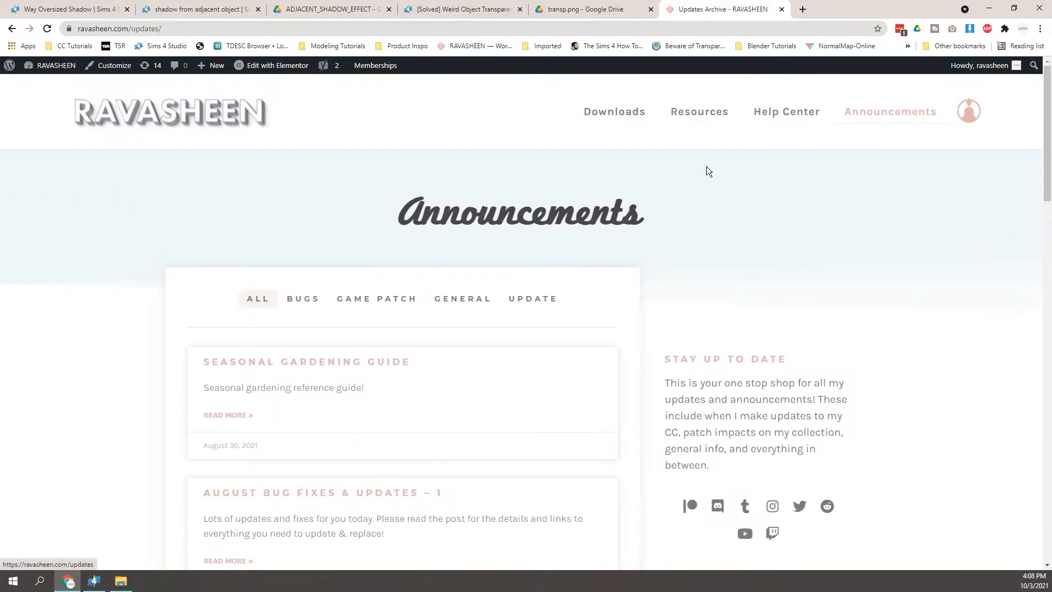
{"action": "scroll", "coordinate": [290, 306], "scroll_direction": "down", "scroll_amount": 5}
{"action": "scroll", "coordinate": [286, 317], "scroll_direction": "down", "scroll_amount": 1}
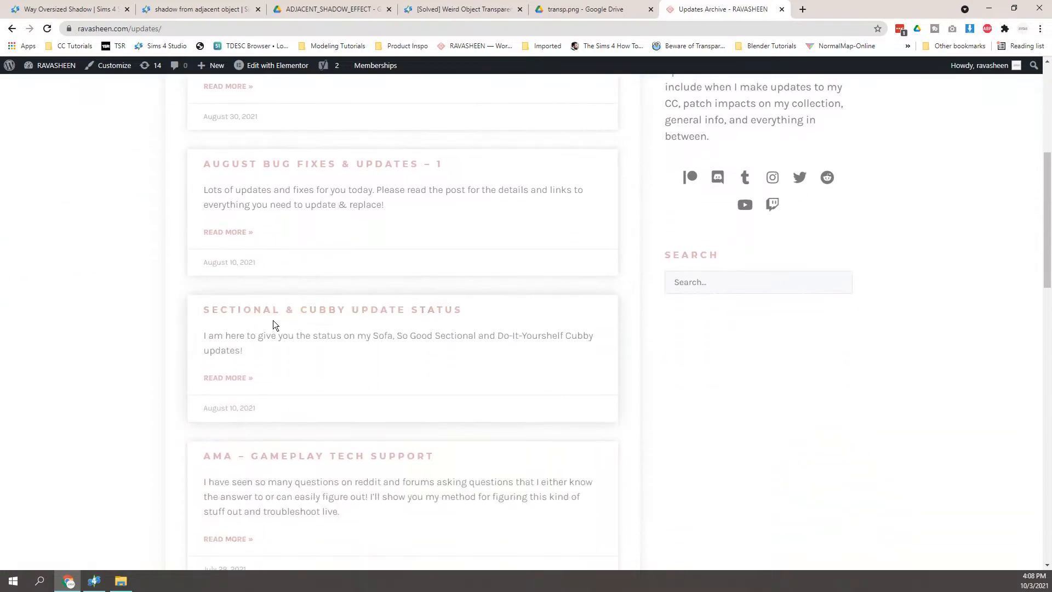
{"action": "left_click", "coordinate": [247, 312]}
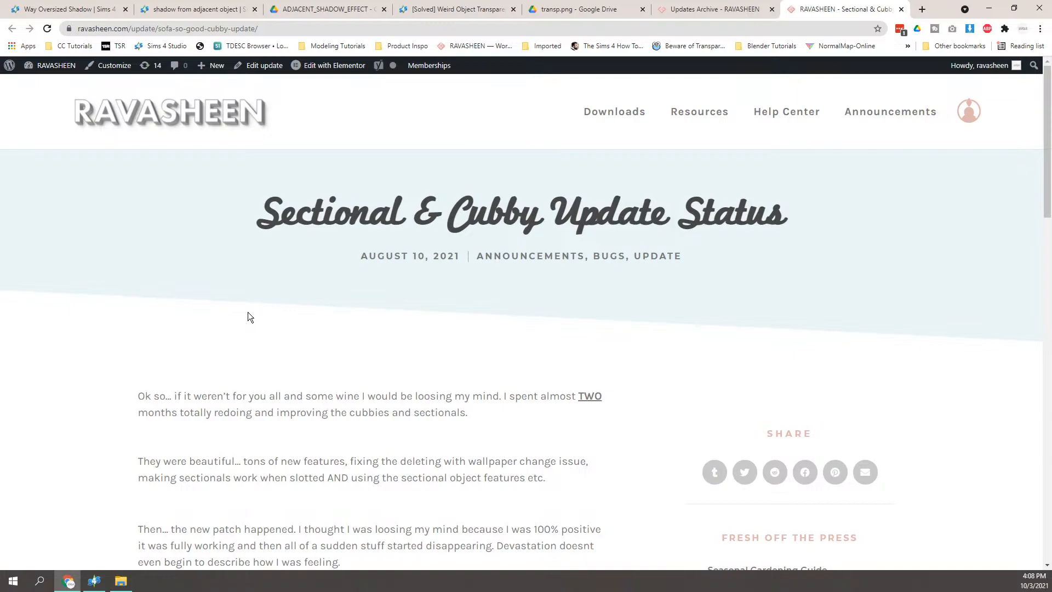
- Read the update post on the modular item deletion bug and highlight the paragraph describing the work-around
{"action": "scroll", "coordinate": [247, 313], "scroll_direction": "down", "scroll_amount": 3}
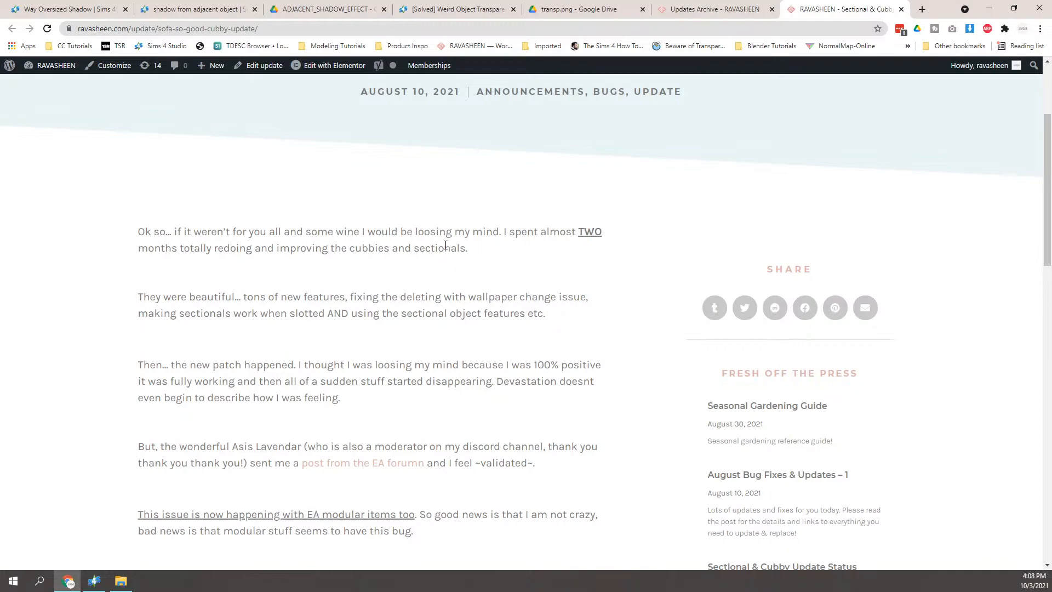
{"action": "scroll", "coordinate": [442, 258], "scroll_direction": "down", "scroll_amount": 2}
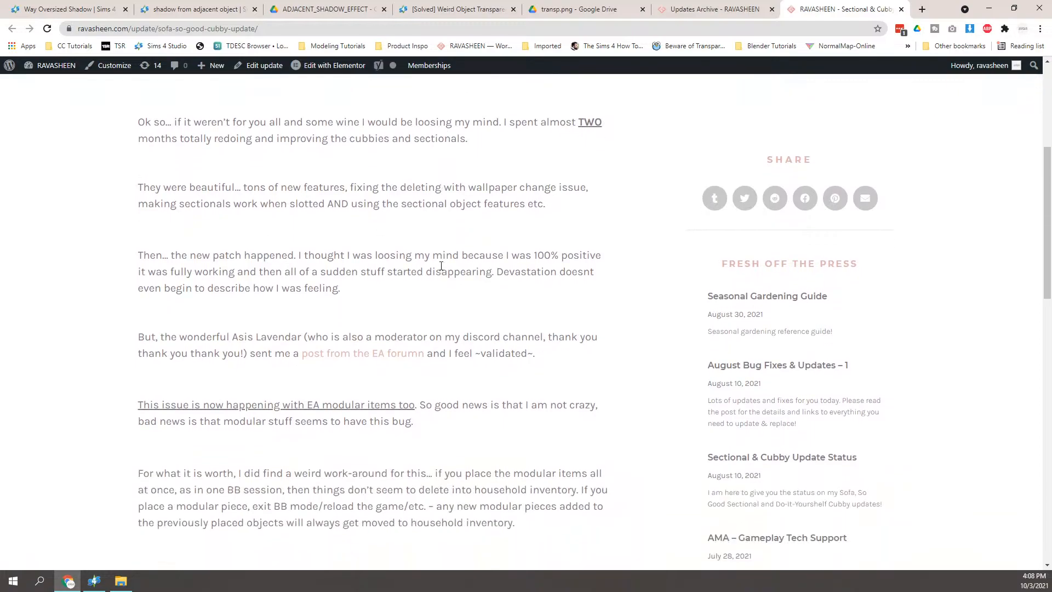
{"action": "scroll", "coordinate": [413, 263], "scroll_direction": "up", "scroll_amount": 3}
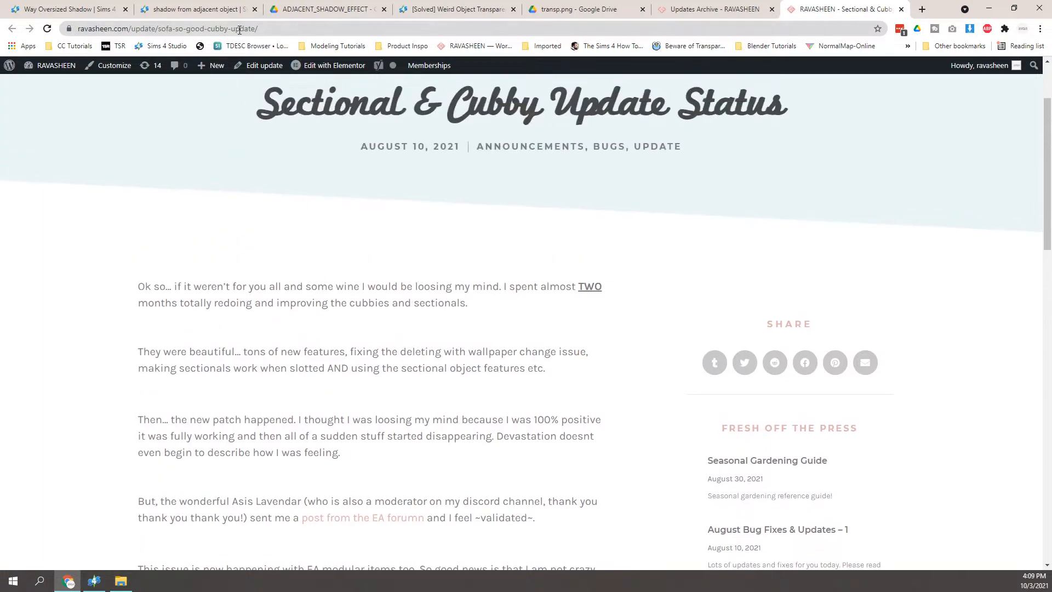
{"action": "scroll", "coordinate": [297, 271], "scroll_direction": "down", "scroll_amount": 4}
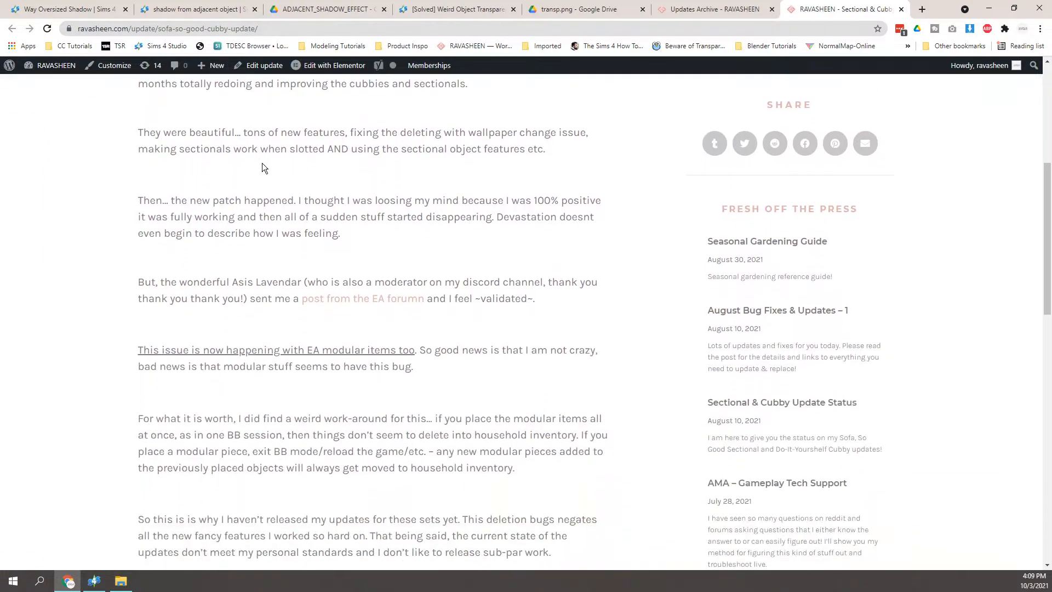
{"action": "scroll", "coordinate": [240, 335], "scroll_direction": "down", "scroll_amount": 4}
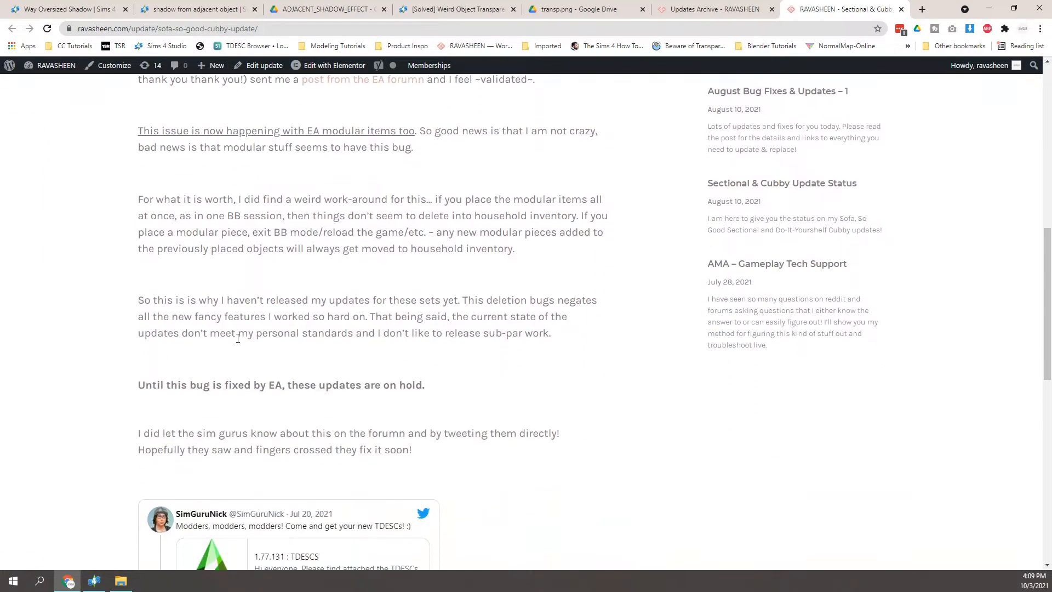
{"action": "scroll", "coordinate": [238, 335], "scroll_direction": "down", "scroll_amount": 2}
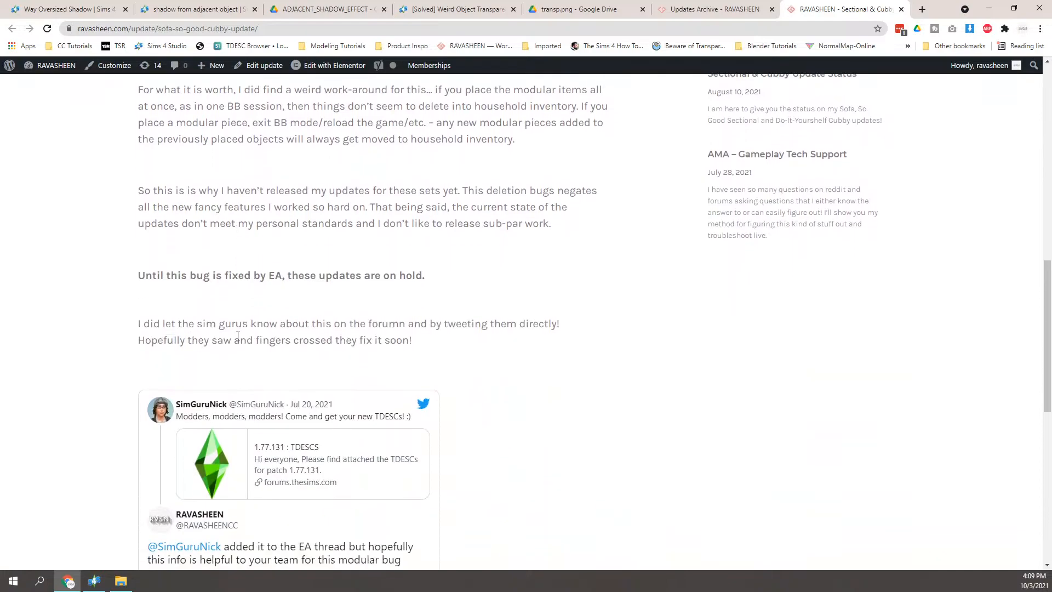
{"action": "scroll", "coordinate": [238, 311], "scroll_direction": "down", "scroll_amount": 9}
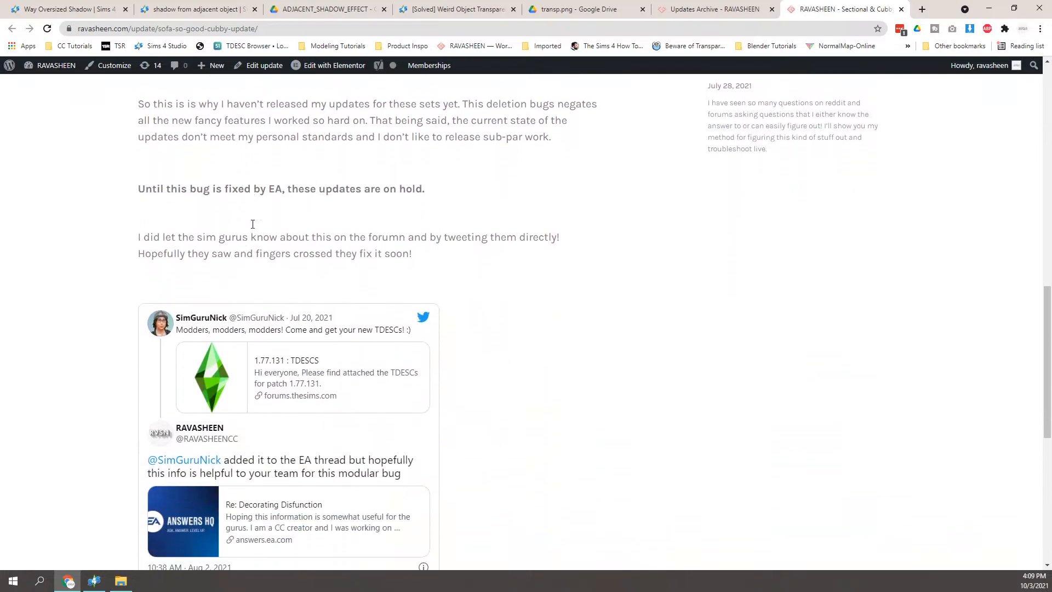
{"action": "scroll", "coordinate": [254, 251], "scroll_direction": "up", "scroll_amount": 4}
{"action": "scroll", "coordinate": [254, 251], "scroll_direction": "up", "scroll_amount": 8}
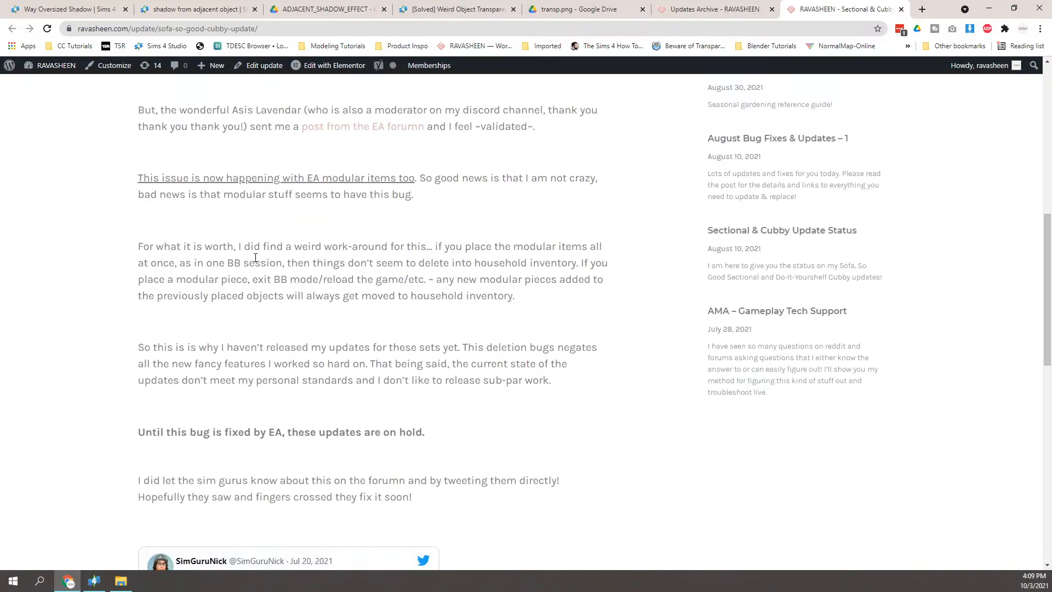
{"action": "left_click_drag", "start_coordinate": [139, 247], "coordinate": [548, 295]}
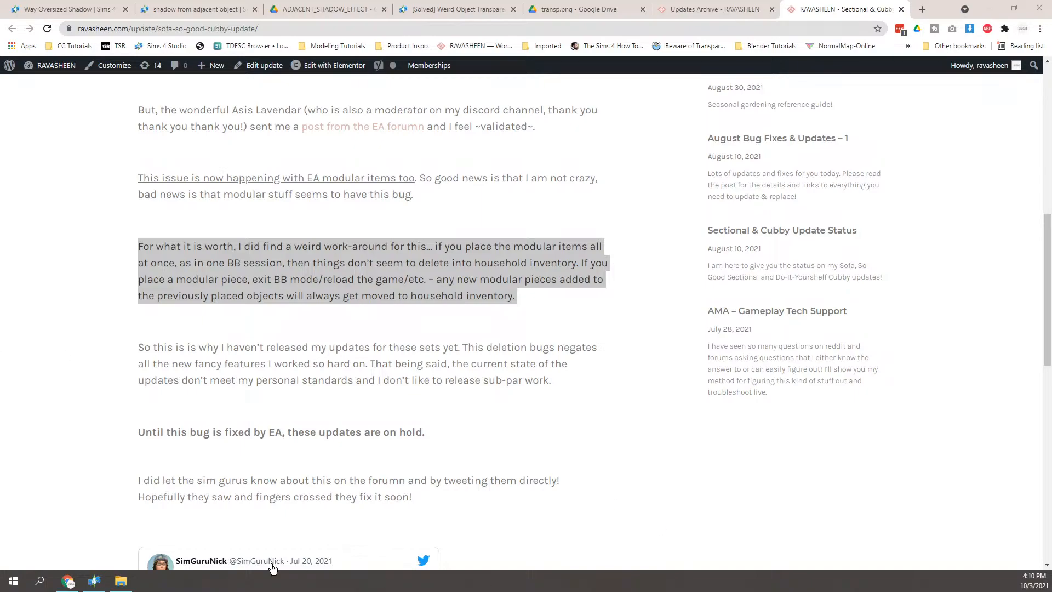
- Switch back to Sims 4 Studio, hide the grid lines in the 3D preview, and maximize the window
{"action": "left_click", "coordinate": [94, 581]}
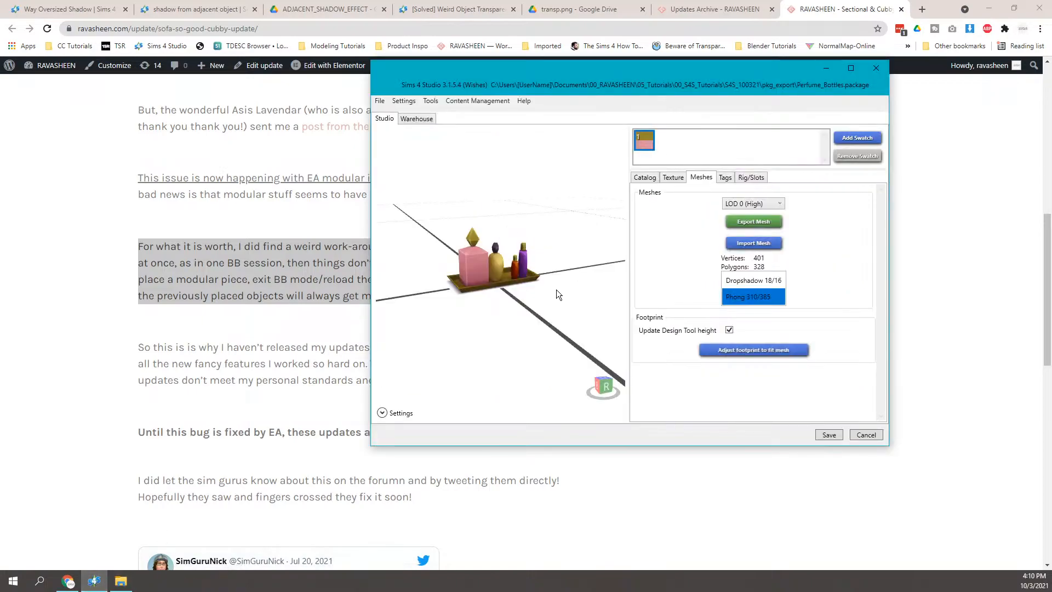
{"action": "left_click", "coordinate": [382, 413]}
{"action": "left_click", "coordinate": [429, 405]}
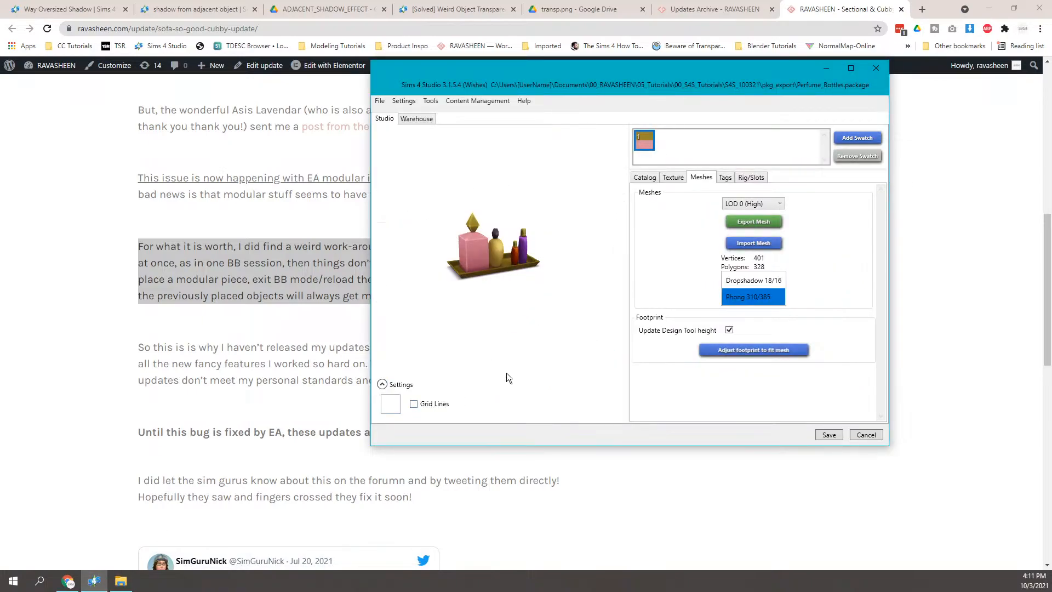
{"action": "left_click", "coordinate": [851, 67]}
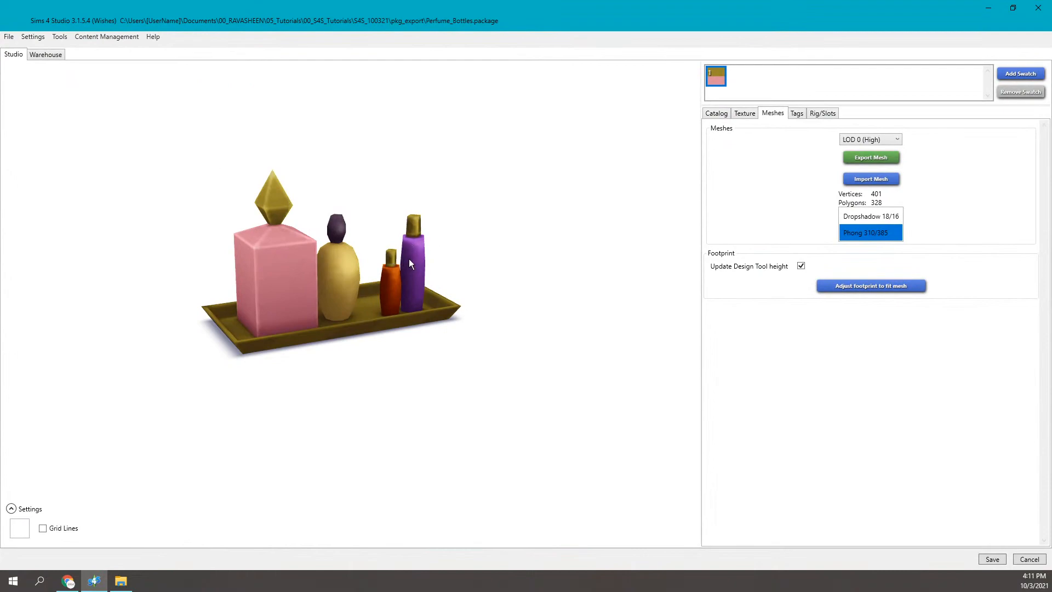
- Examine the perfume bottles model from different angles in the 3D preview, and return to the package's Warehouse resource list
{"action": "mouse_move", "coordinate": [409, 258]}
{"action": "left_mouse_down"}
{"action": "mouse_move", "coordinate": [328, 268]}
{"action": "mouse_move", "coordinate": [459, 294]}
{"action": "mouse_move", "coordinate": [357, 281]}
{"action": "mouse_move", "coordinate": [403, 281]}
{"action": "mouse_move", "coordinate": [127, 310]}
{"action": "mouse_move", "coordinate": [554, 308]}
{"action": "mouse_move", "coordinate": [149, 324]}
{"action": "mouse_move", "coordinate": [274, 274]}
{"action": "mouse_move", "coordinate": [195, 256]}
{"action": "mouse_move", "coordinate": [165, 291]}
{"action": "mouse_move", "coordinate": [394, 321]}
{"action": "mouse_move", "coordinate": [504, 304]}
{"action": "mouse_move", "coordinate": [446, 307]}
{"action": "mouse_move", "coordinate": [502, 249]}
{"action": "mouse_move", "coordinate": [328, 269]}
{"action": "mouse_move", "coordinate": [585, 315]}
{"action": "mouse_move", "coordinate": [376, 336]}
{"action": "mouse_move", "coordinate": [367, 376]}
{"action": "mouse_move", "coordinate": [397, 345]}
{"action": "mouse_move", "coordinate": [393, 269]}
{"action": "left_mouse_up"}
{"action": "middle_click_drag", "start_coordinate": [394, 269], "coordinate": [385, 246]}
{"action": "right_click_drag", "start_coordinate": [384, 255], "coordinate": [335, 275]}
{"action": "mouse_move", "coordinate": [353, 247]}
{"action": "left_mouse_down"}
{"action": "mouse_move", "coordinate": [203, 303]}
{"action": "mouse_move", "coordinate": [456, 317]}
{"action": "mouse_move", "coordinate": [425, 288]}
{"action": "mouse_move", "coordinate": [378, 286]}
{"action": "mouse_move", "coordinate": [362, 240]}
{"action": "left_mouse_up"}
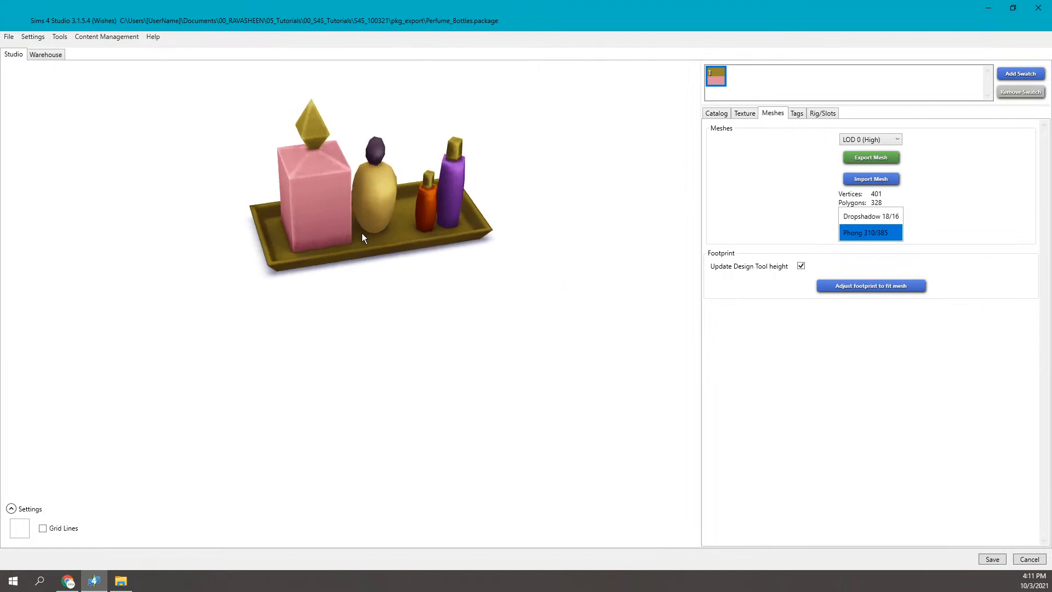
{"action": "left_click_drag", "start_coordinate": [392, 195], "coordinate": [323, 274]}
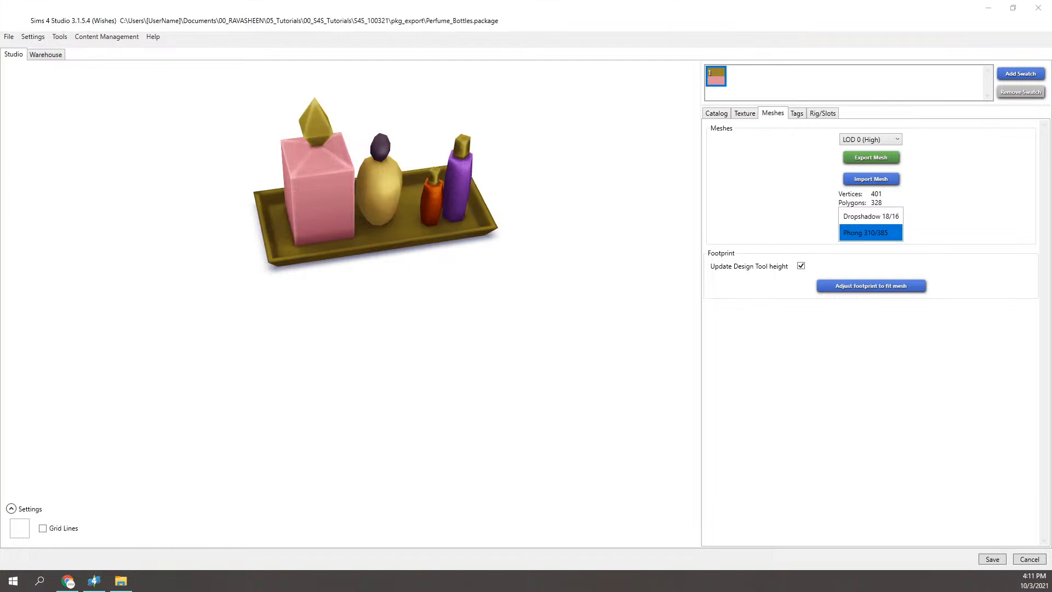
{"action": "left_click", "coordinate": [46, 55]}
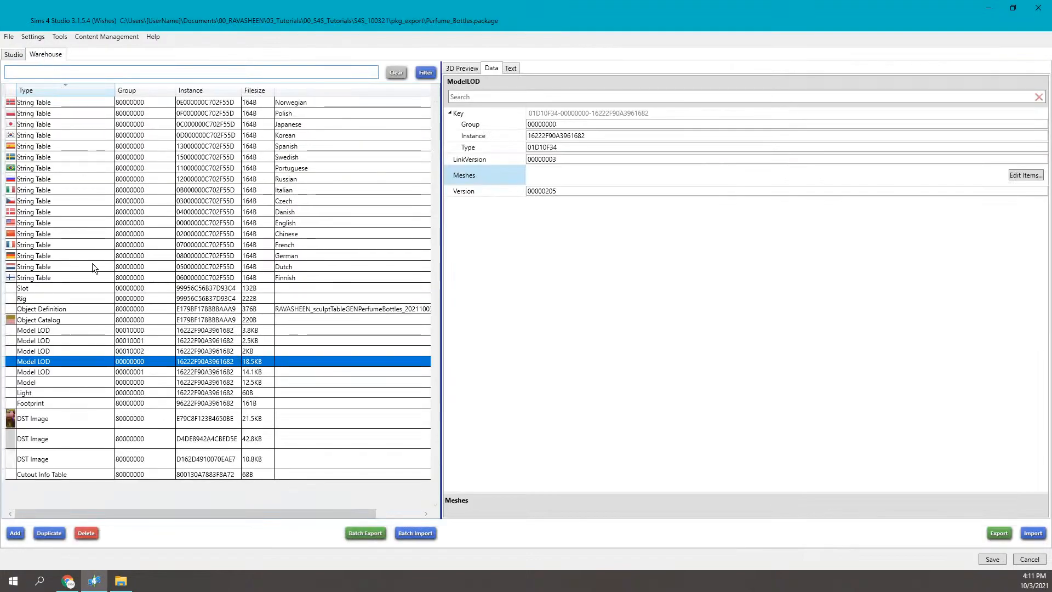
- Examine the Footprint resource's ObjectPolygons entry, including its placement and surface type flags, and close the editor without saving
{"action": "left_click", "coordinate": [70, 403]}
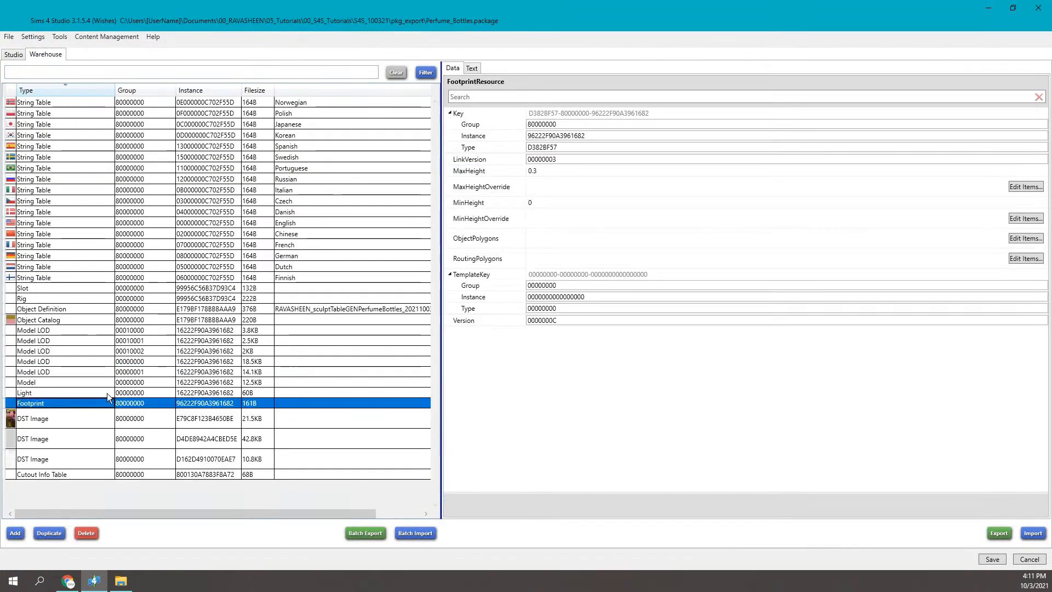
{"action": "left_click", "coordinate": [1019, 239]}
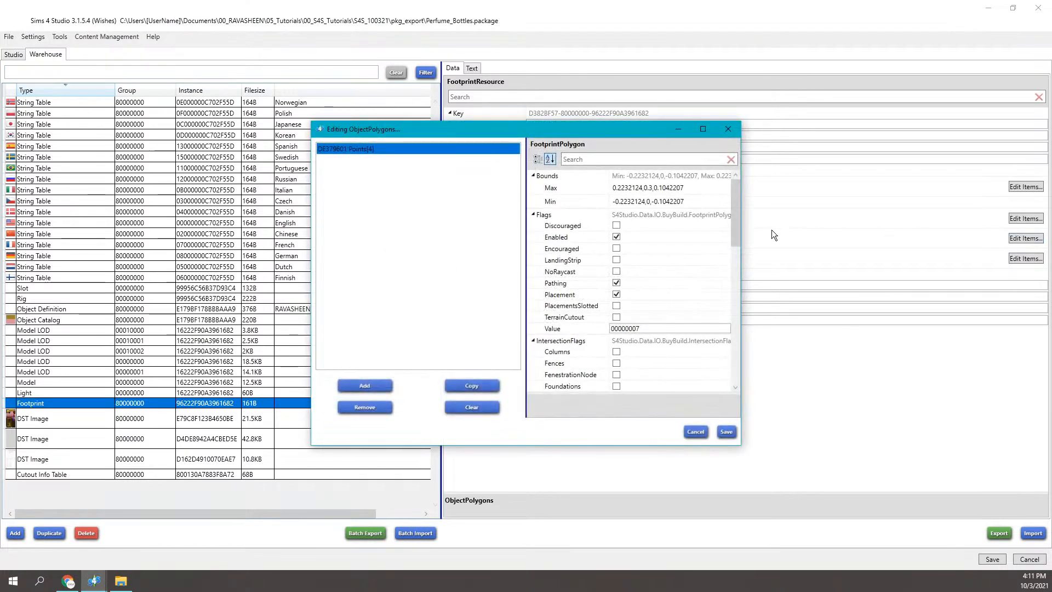
{"action": "left_click_drag", "start_coordinate": [739, 216], "coordinate": [732, 370]}
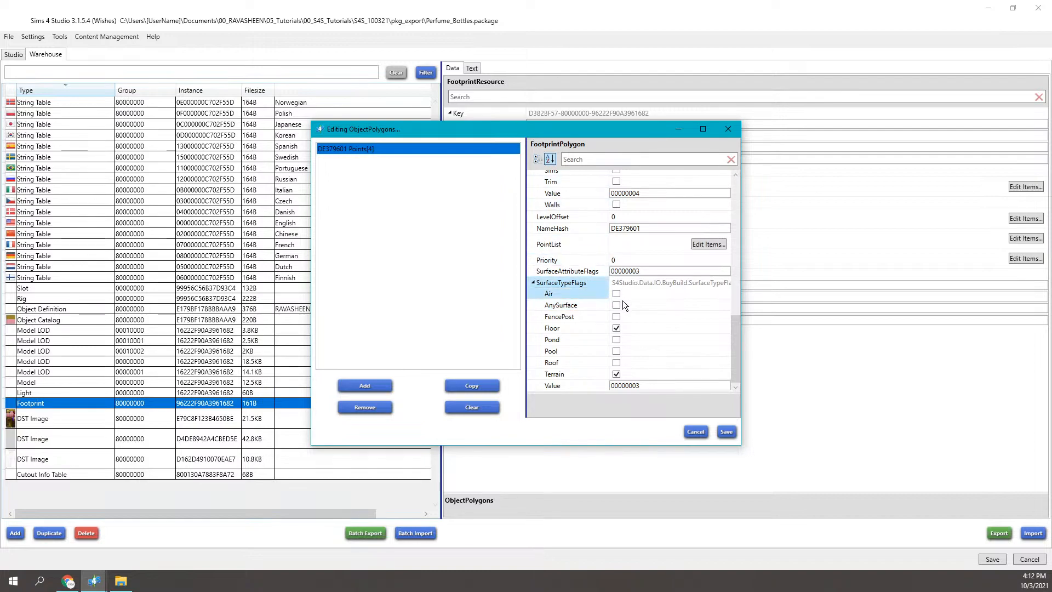
{"action": "left_click", "coordinate": [617, 331]}
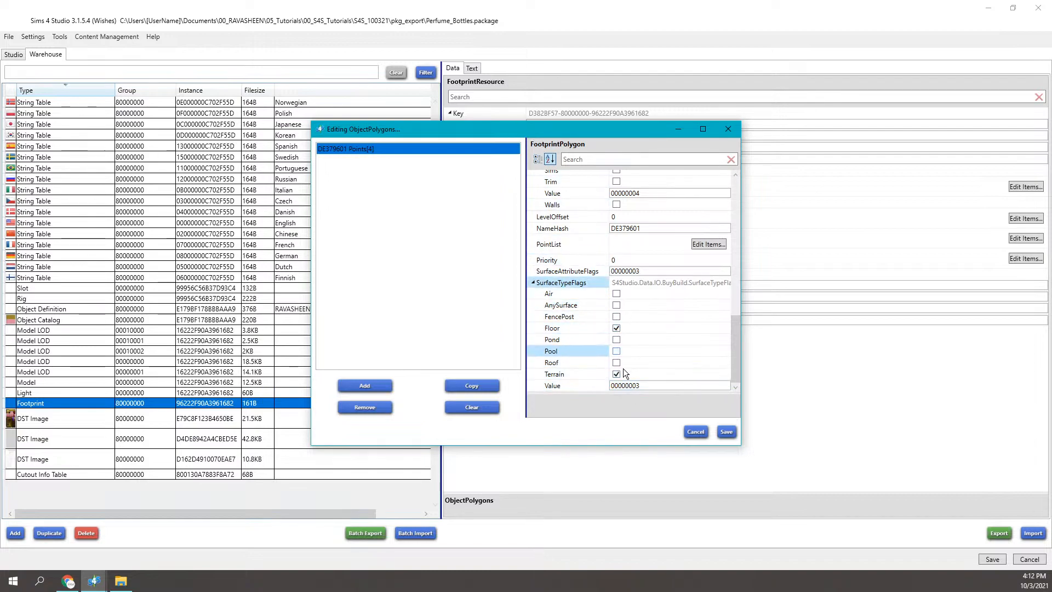
{"action": "left_click", "coordinate": [728, 131]}
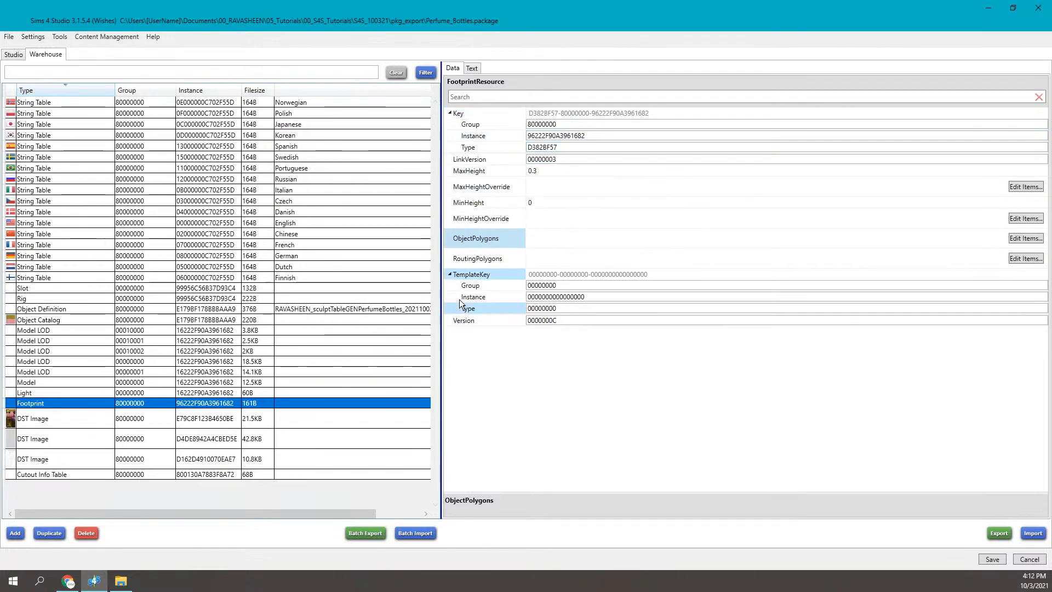
- Inspect the package's Light resource and check its Occluders list, closing that list without saving
{"action": "left_click", "coordinate": [163, 289]}
{"action": "left_click", "coordinate": [89, 390]}
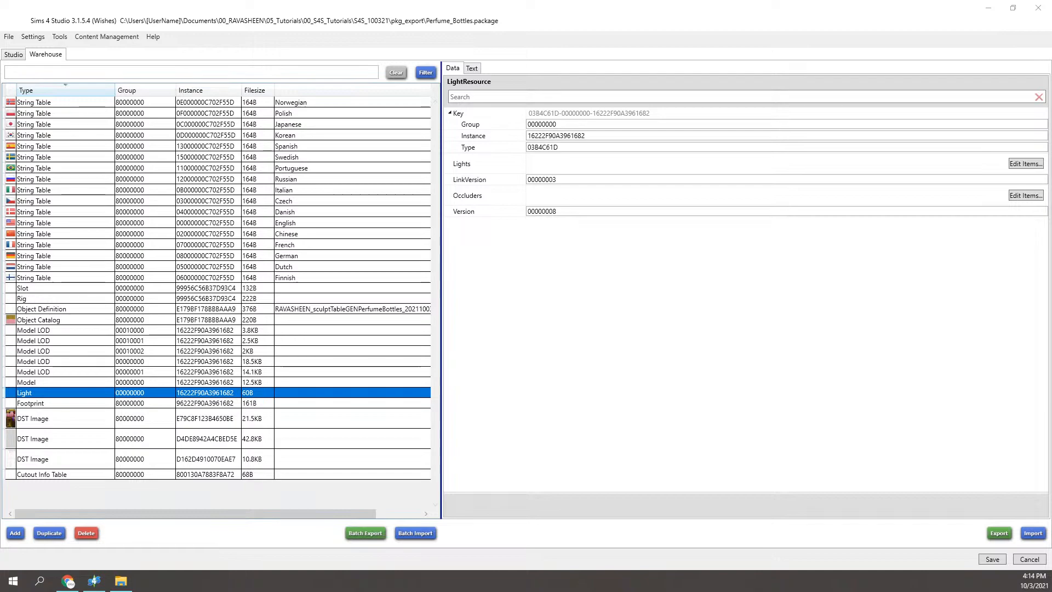
{"action": "left_click", "coordinate": [123, 290]}
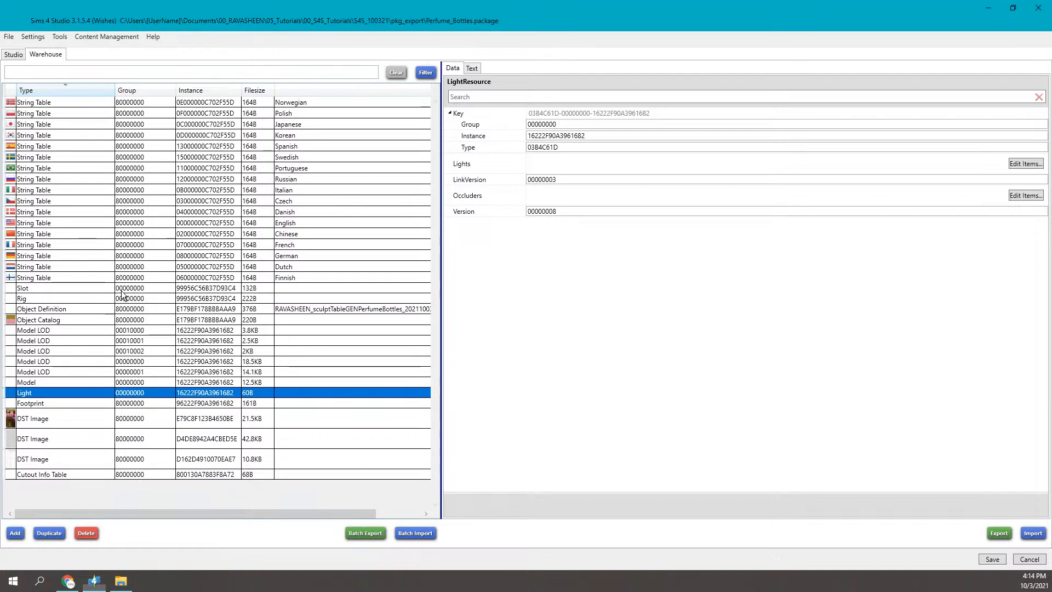
{"action": "left_click", "coordinate": [184, 393]}
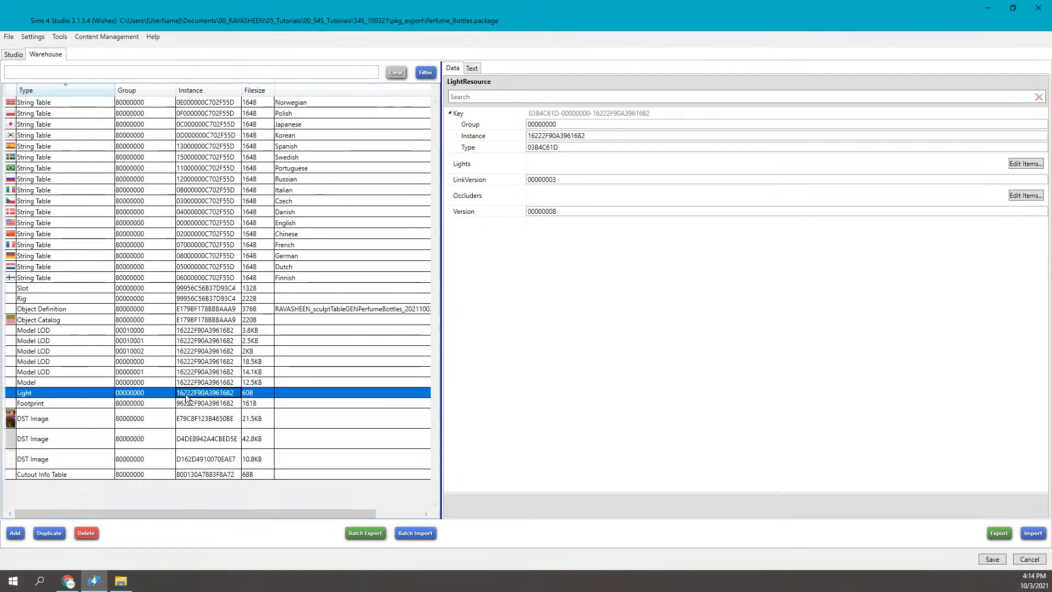
{"action": "left_click", "coordinate": [1020, 196]}
{"action": "left_click", "coordinate": [723, 125]}
- Add an AmbientLight entry to the Light resource's Lights list, try out colors for it, and close the editor without saving
{"action": "left_click", "coordinate": [1027, 166]}
{"action": "left_click", "coordinate": [356, 385]}
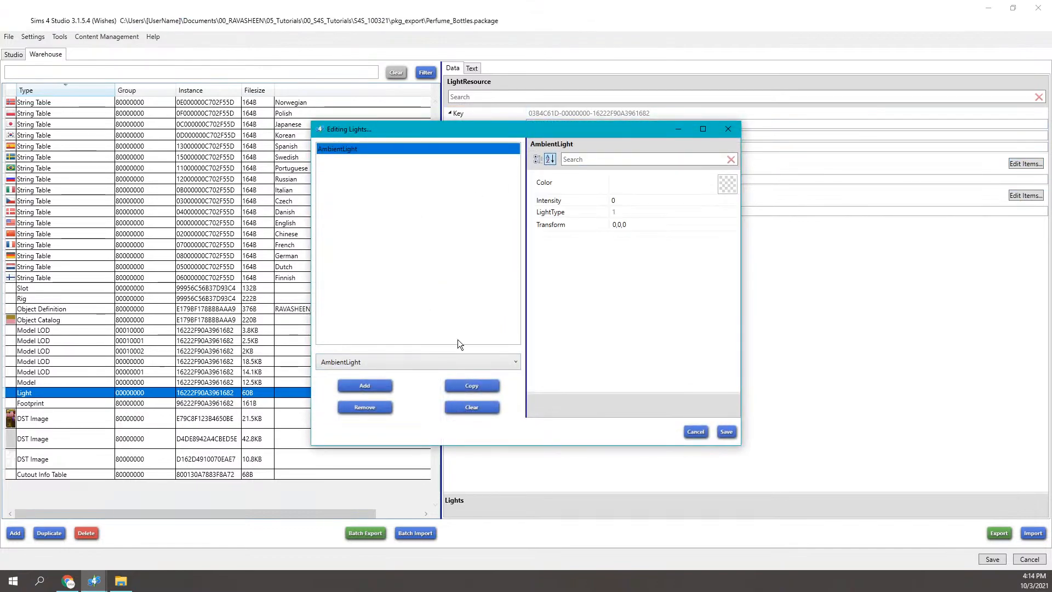
{"action": "left_click", "coordinate": [735, 183]}
{"action": "left_click", "coordinate": [775, 220]}
{"action": "left_click", "coordinate": [775, 219]}
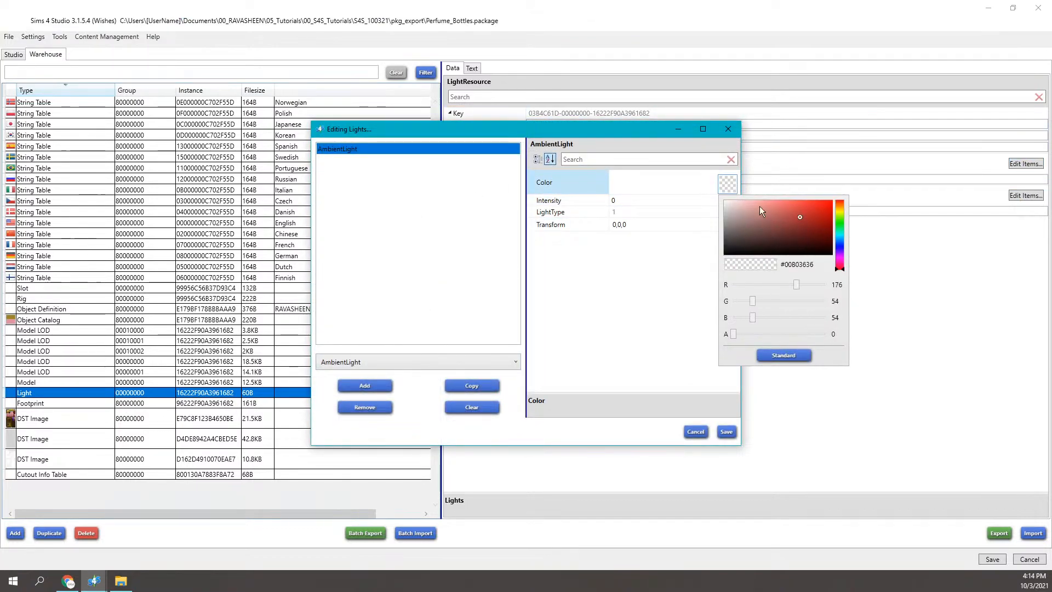
{"action": "left_click", "coordinate": [732, 186]}
{"action": "left_click", "coordinate": [722, 184]}
{"action": "left_click_drag", "start_coordinate": [794, 223], "coordinate": [807, 217]}
{"action": "left_click", "coordinate": [706, 241]}
{"action": "left_click", "coordinate": [728, 129]}
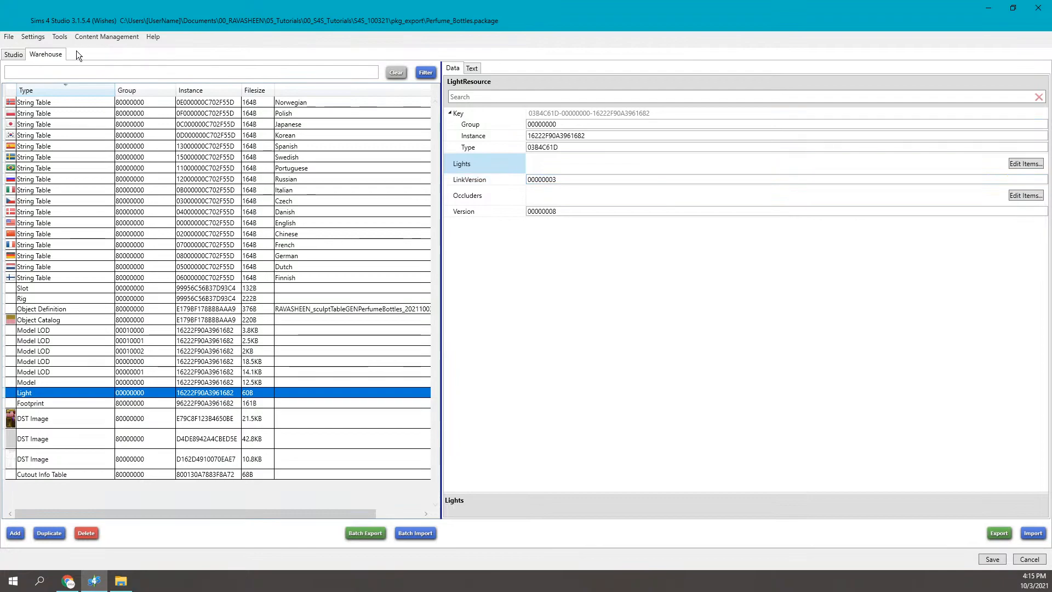
- Return to the Studio view and examine the perfume bottles model from the front and slightly to the side
{"action": "left_click", "coordinate": [13, 55]}
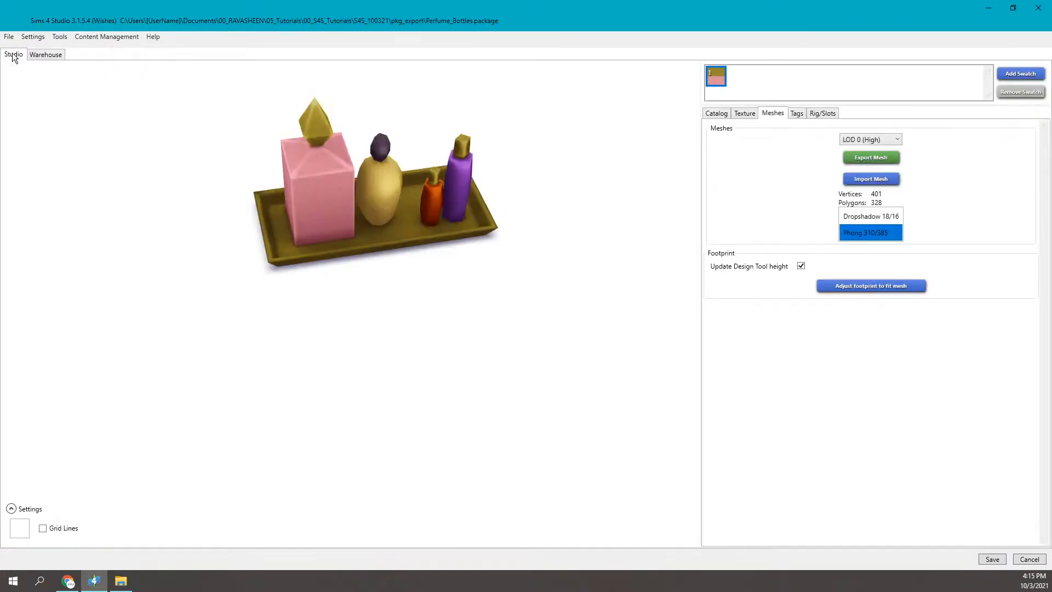
{"action": "left_click_drag", "start_coordinate": [420, 225], "coordinate": [502, 133]}
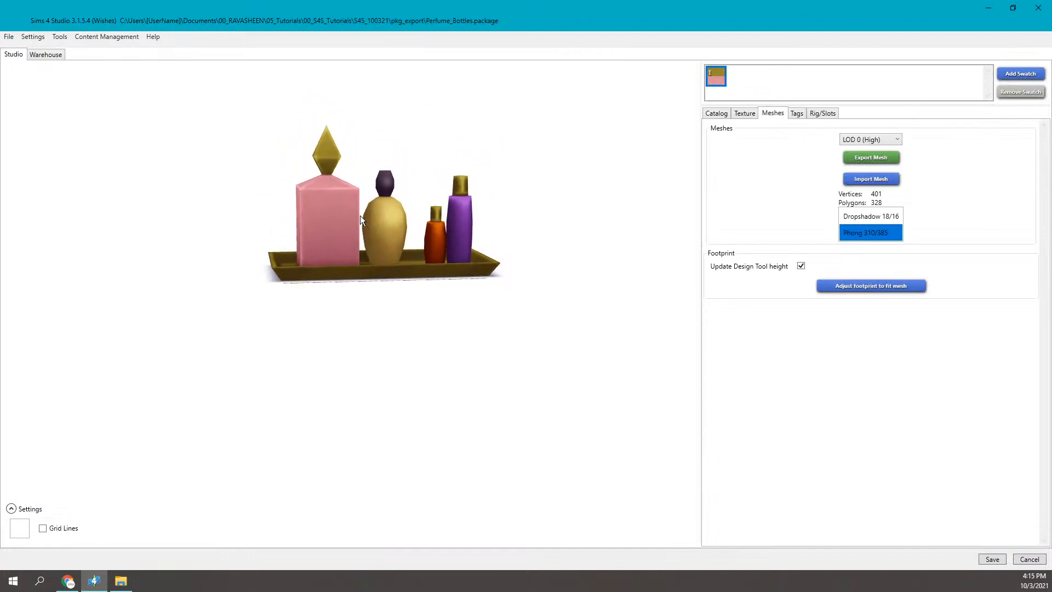
{"action": "left_click_drag", "start_coordinate": [360, 215], "coordinate": [388, 222]}
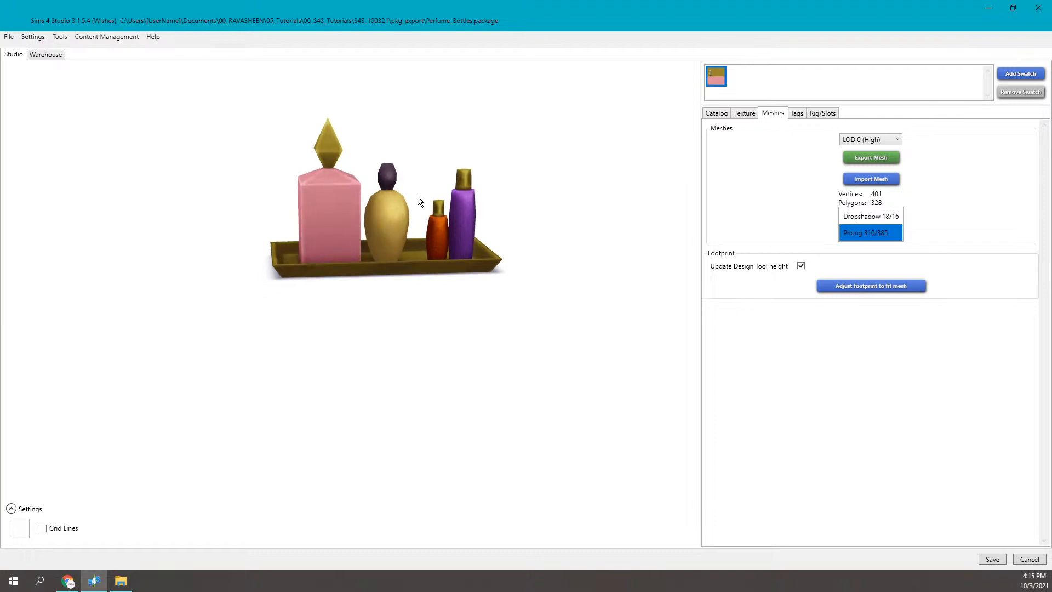
{"action": "left_click_drag", "start_coordinate": [432, 248], "coordinate": [475, 238]}
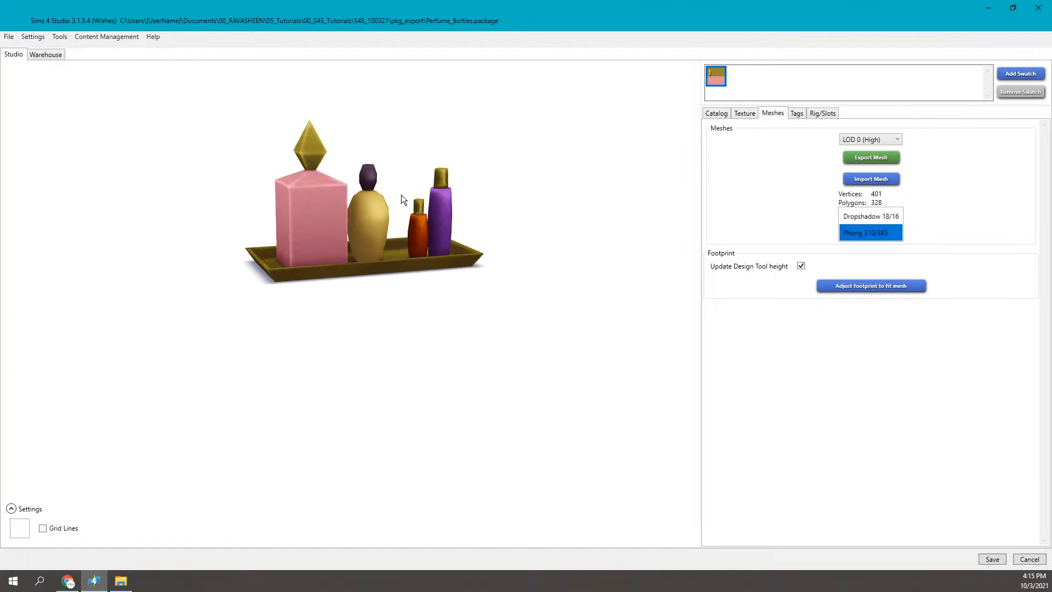